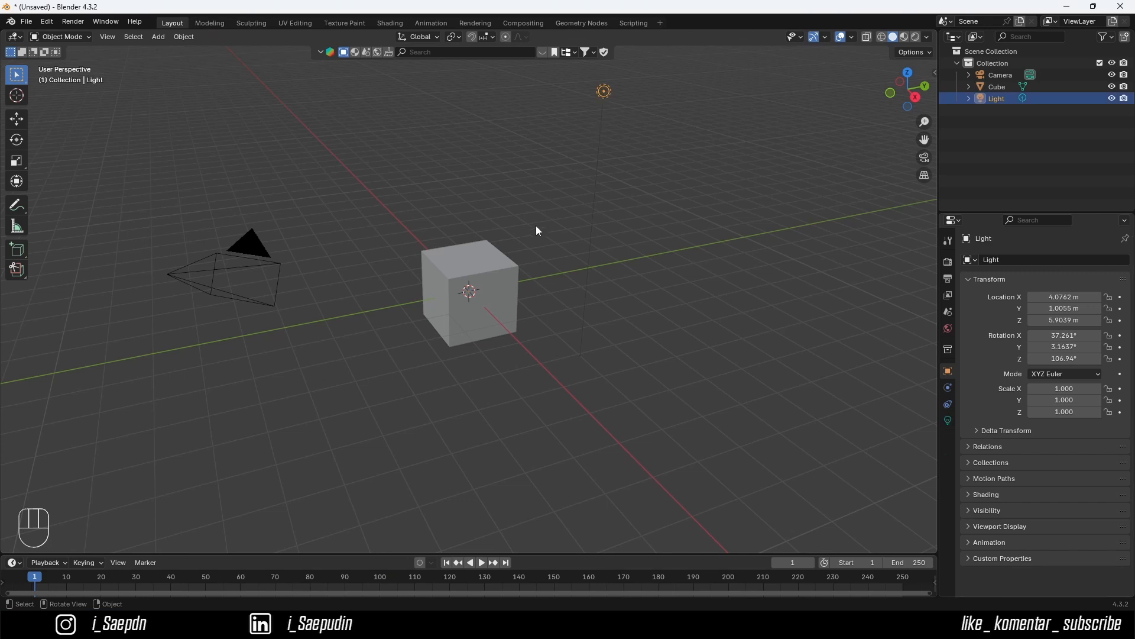
- Delete the default camera, cube and light from the scene
{"action": "left_click", "coordinate": [467, 269]}
{"action": "left_click", "coordinate": [254, 274]}
{"action": "key", "text": "a"}
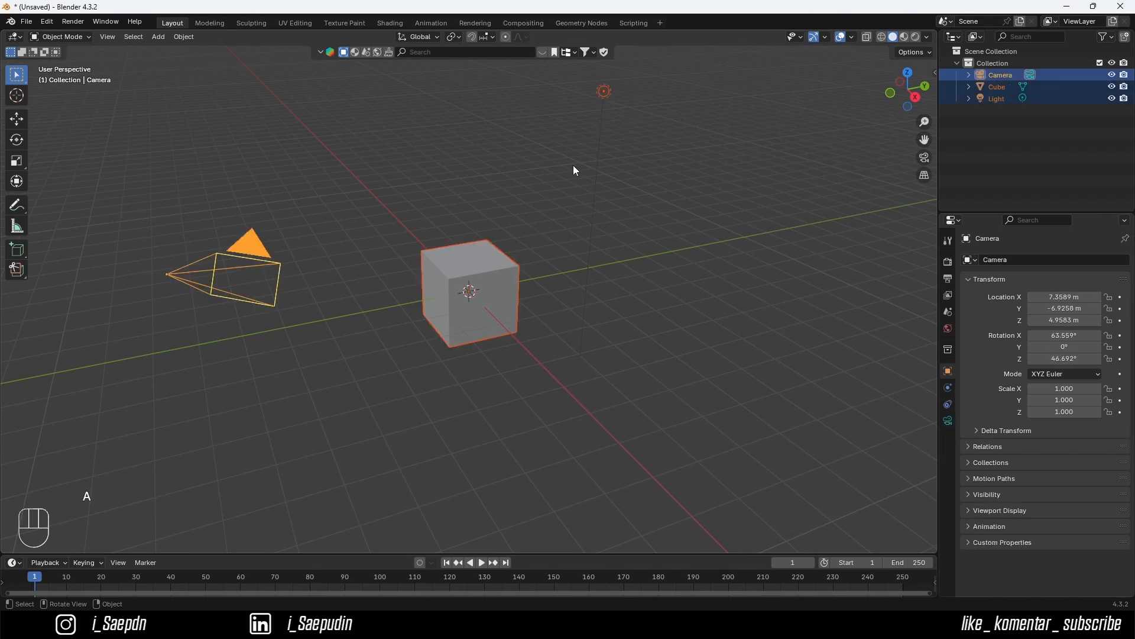
{"action": "key", "text": "Delete"}
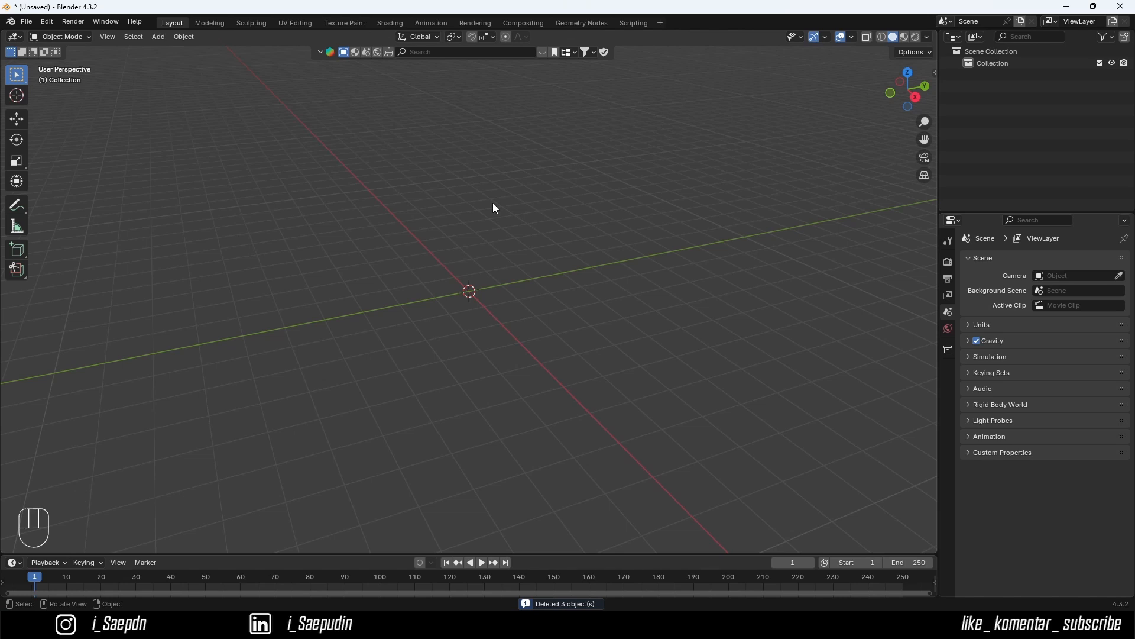
- Add the pharmaceutical medicine bottle JPG as an empty reference image, aligned to the right orthographic view
{"action": "left_click", "coordinate": [915, 97]}
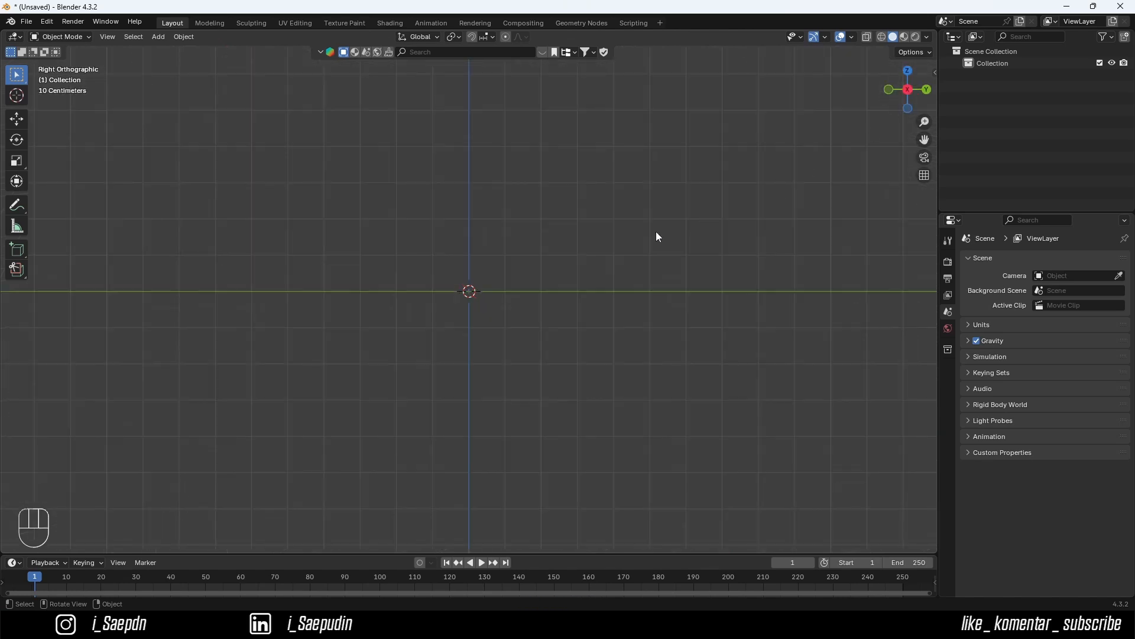
{"action": "middle_click_drag", "start_coordinate": [499, 228], "coordinate": [459, 295], "text": "shift"}
{"action": "key", "text": "shift+a"}
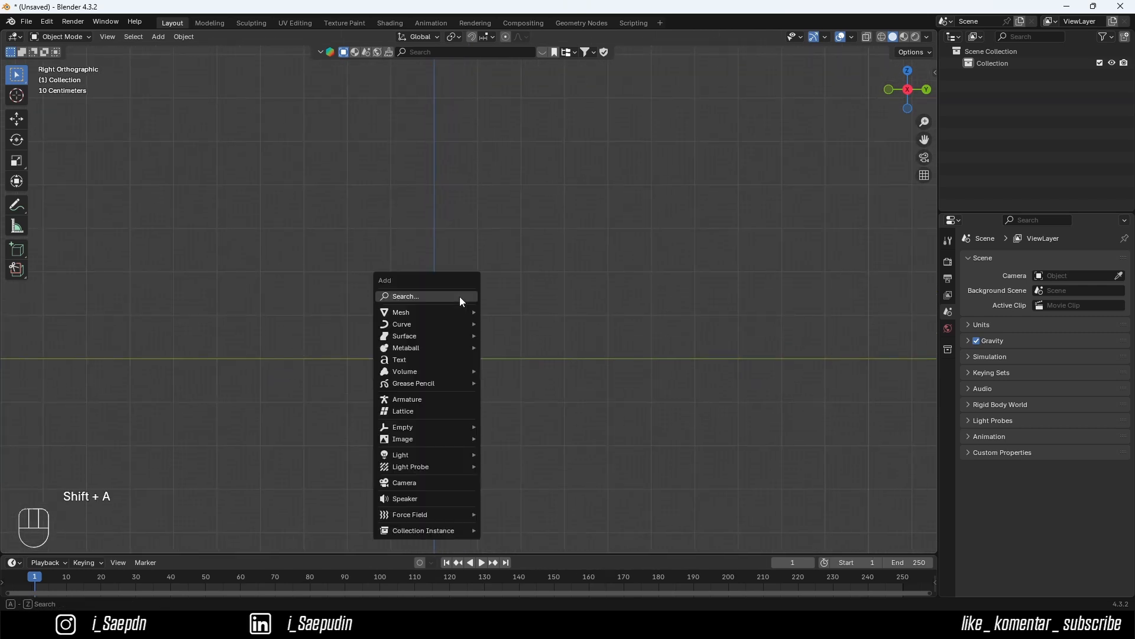
{"action": "mouse_move", "coordinate": [468, 312]}
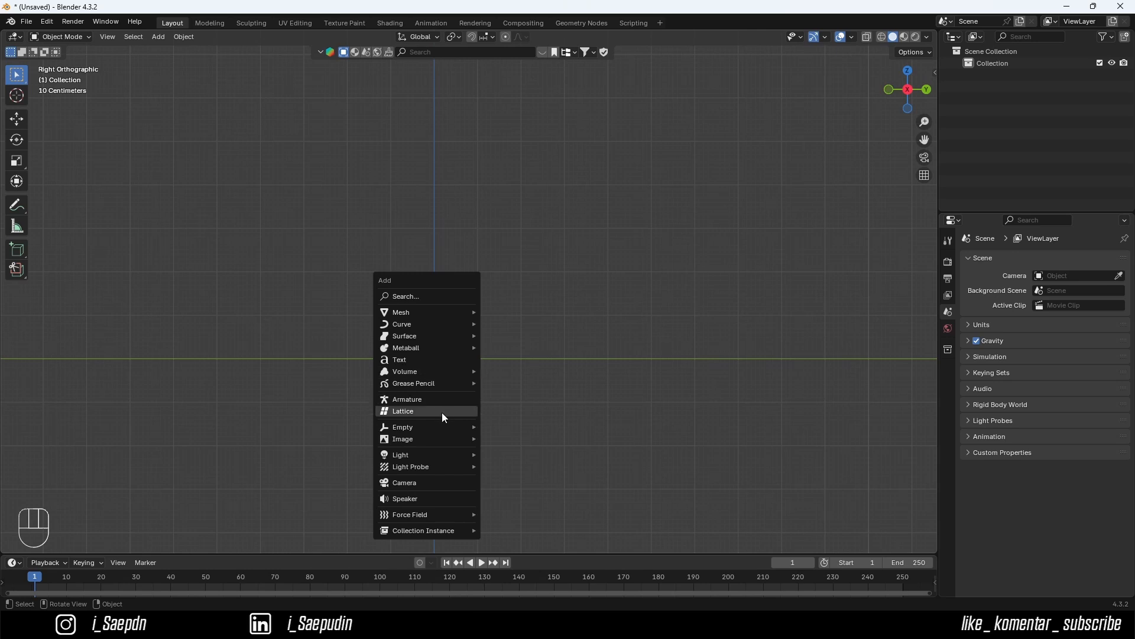
{"action": "mouse_move", "coordinate": [440, 441]}
{"action": "left_click", "coordinate": [497, 438]}
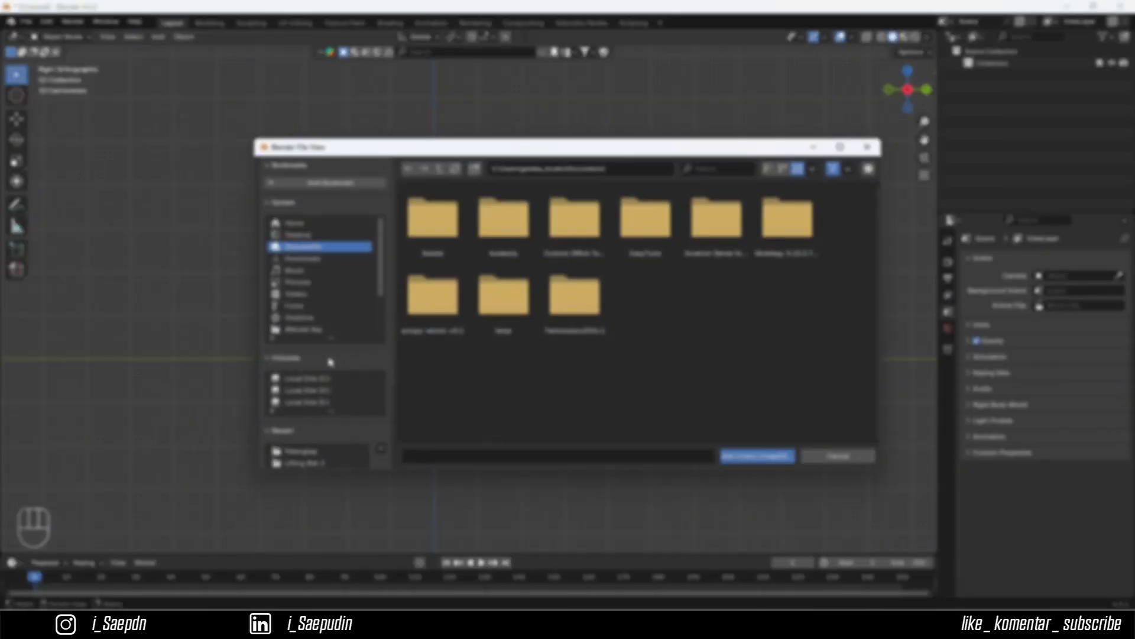
{"action": "left_click", "coordinate": [317, 451]}
{"action": "left_click", "coordinate": [435, 221]}
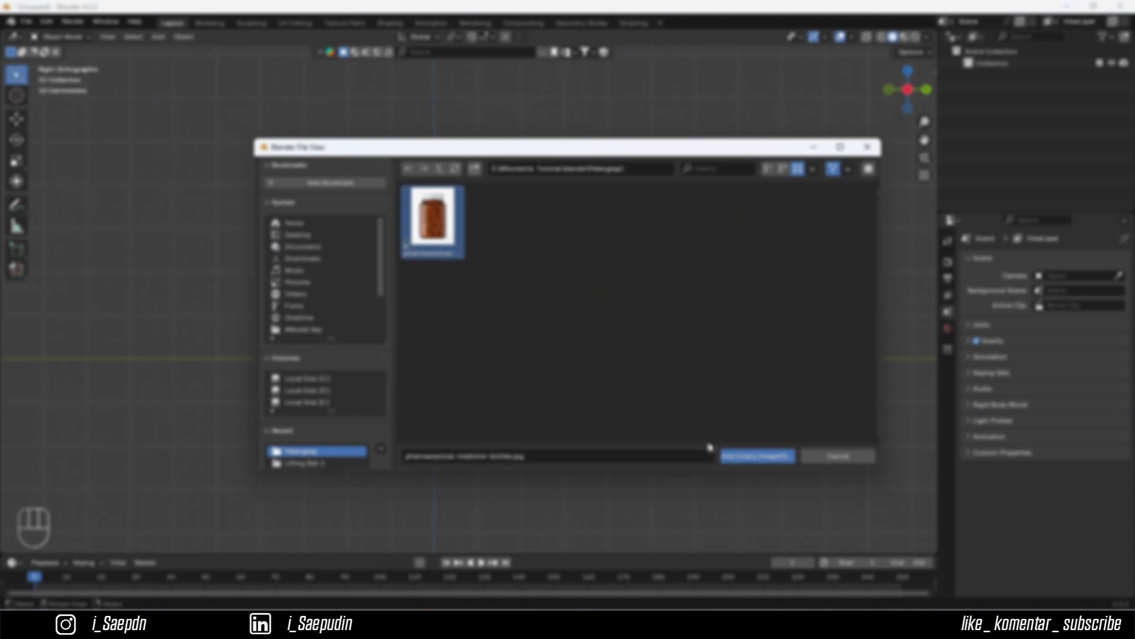
{"action": "left_click", "coordinate": [730, 456]}
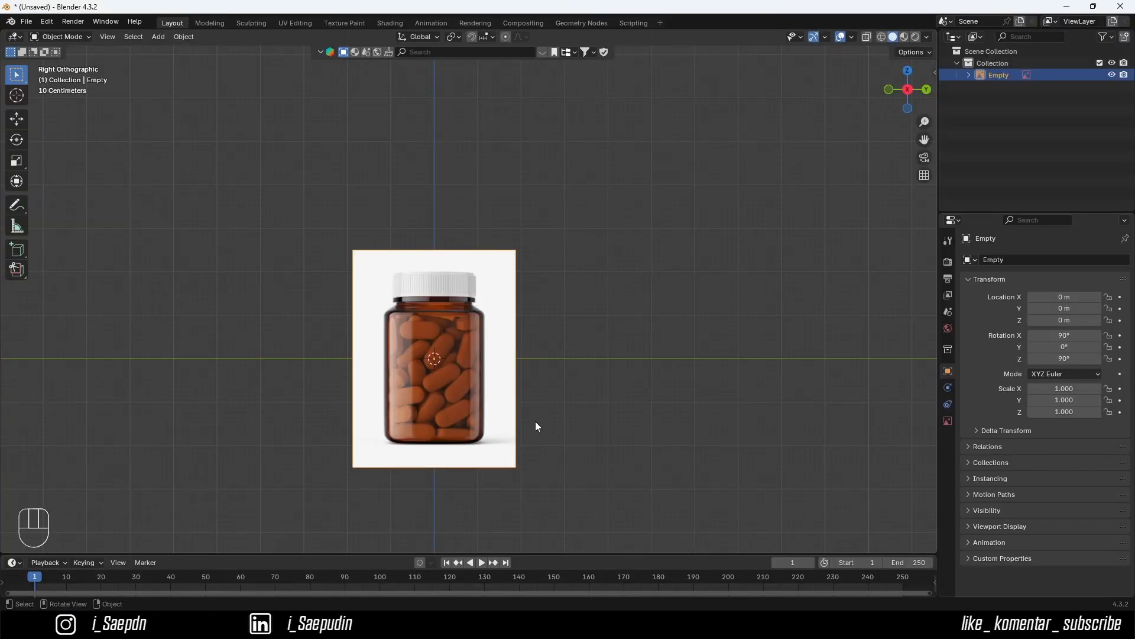
- Move the reference image up about 1.95 m along Z so the bottle's base sits on the ground line
{"action": "key", "text": "g"}
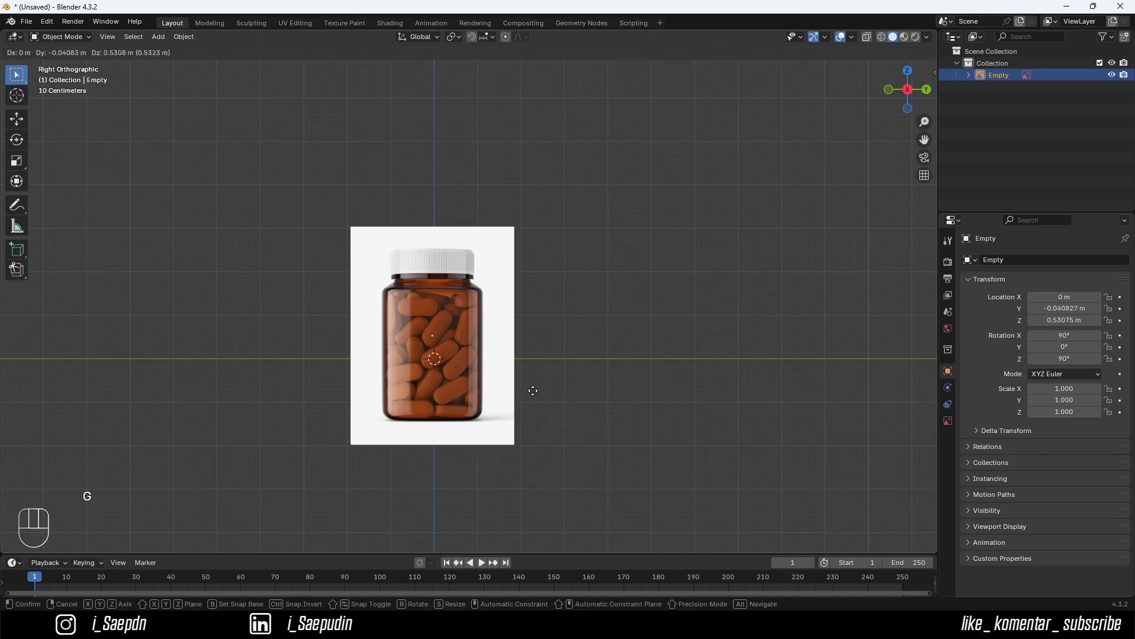
{"action": "key", "text": "z"}
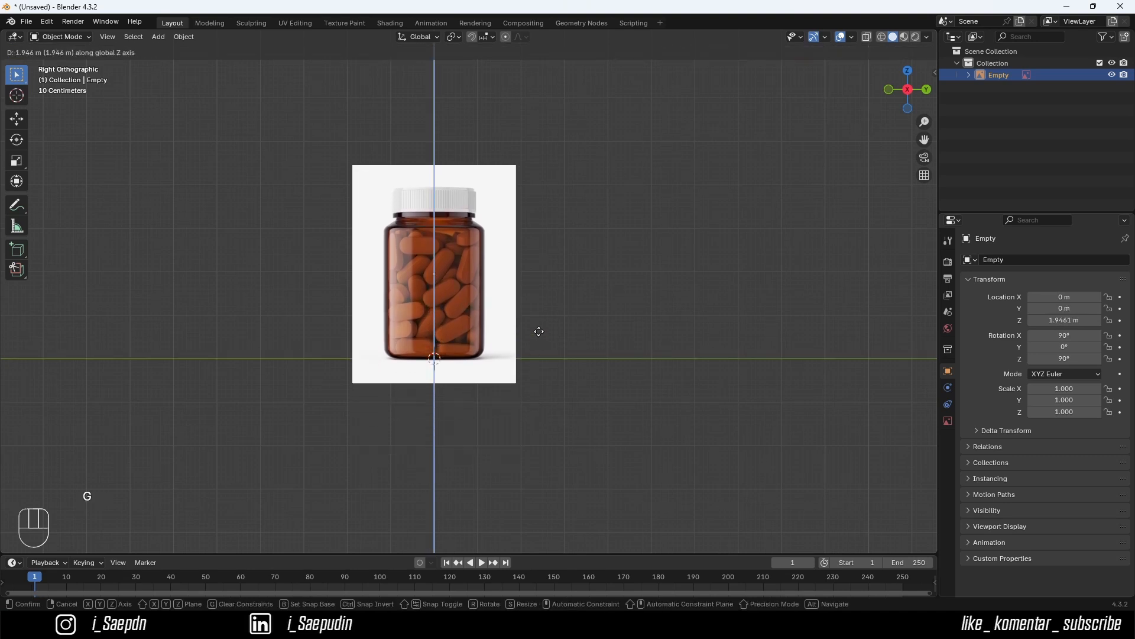
{"action": "left_click", "coordinate": [539, 337]}
- Move the reference image back along the X axis to about -4.38 m, behind the origin
{"action": "middle_click_drag", "start_coordinate": [877, 136], "coordinate": [540, 367]}
{"action": "key", "text": "g"}
{"action": "key", "text": "z"}
{"action": "key", "text": "x"}
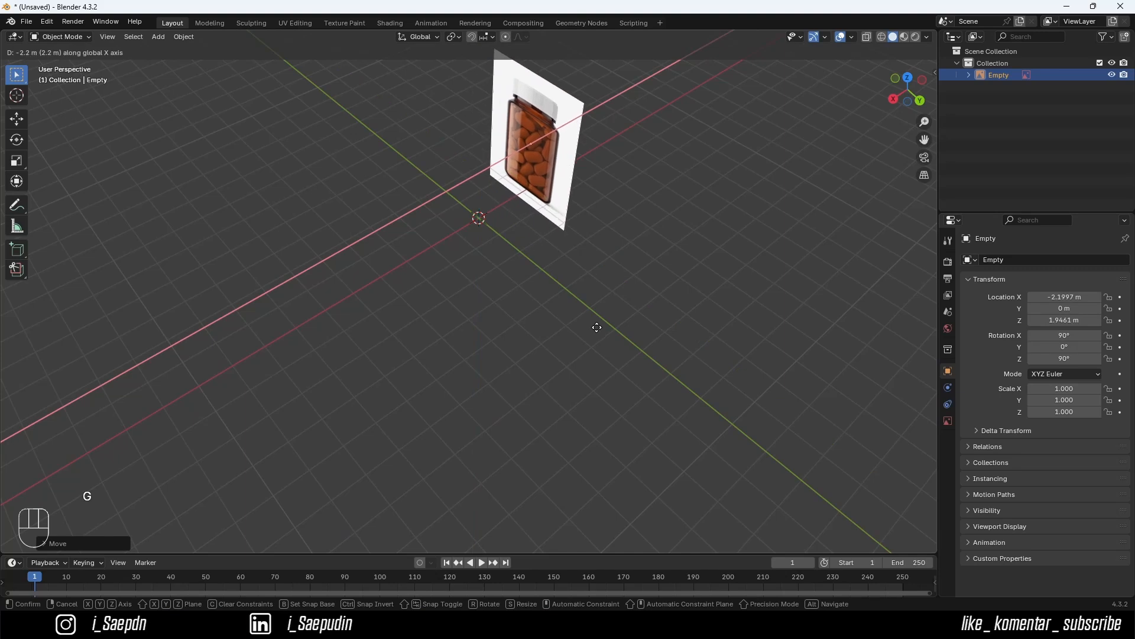
{"action": "left_click", "coordinate": [597, 327]}
{"action": "key", "text": "g"}
{"action": "middle_click", "coordinate": [651, 269]}
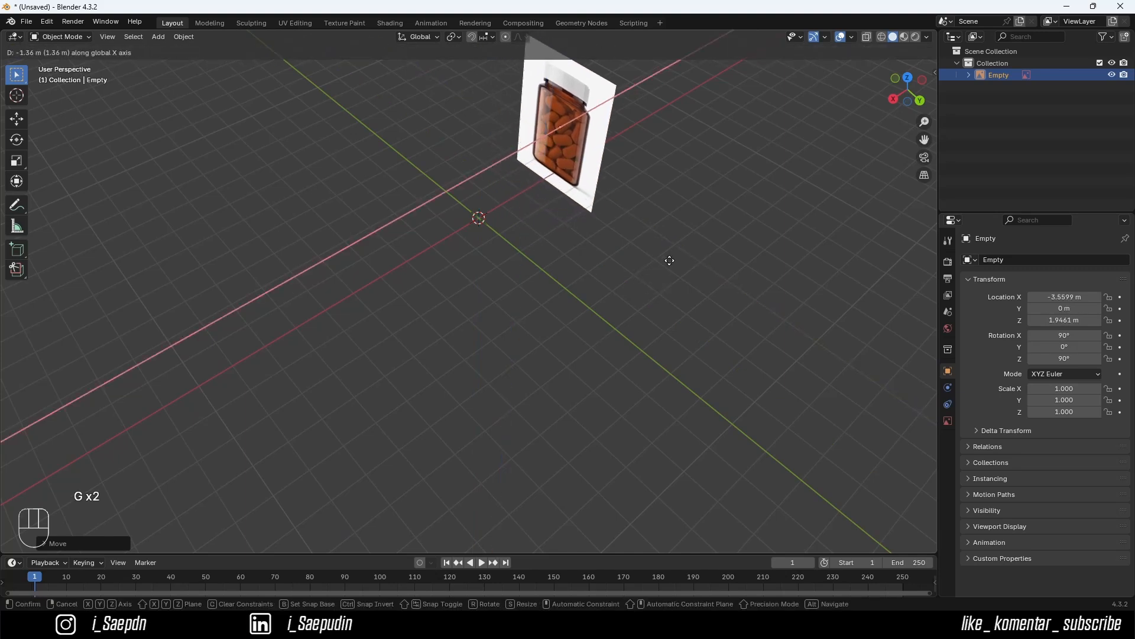
{"action": "left_click", "coordinate": [685, 253]}
- Enable opacity for the reference image and lower it to about 0.449
{"action": "left_click", "coordinate": [894, 99]}
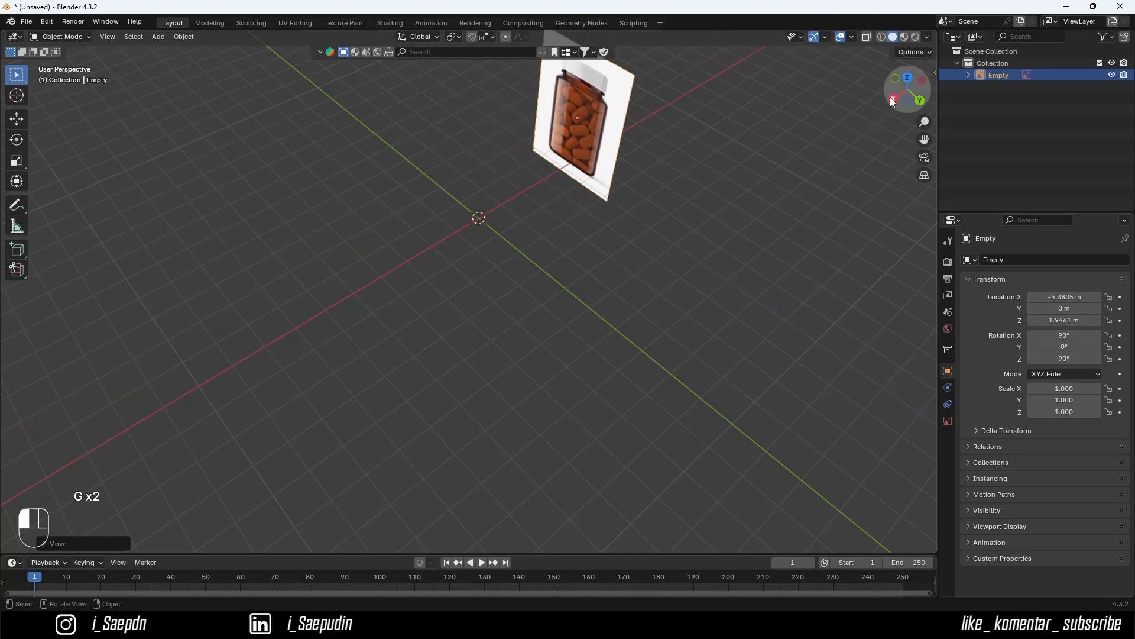
{"action": "key", "text": "KP_Decimal"}
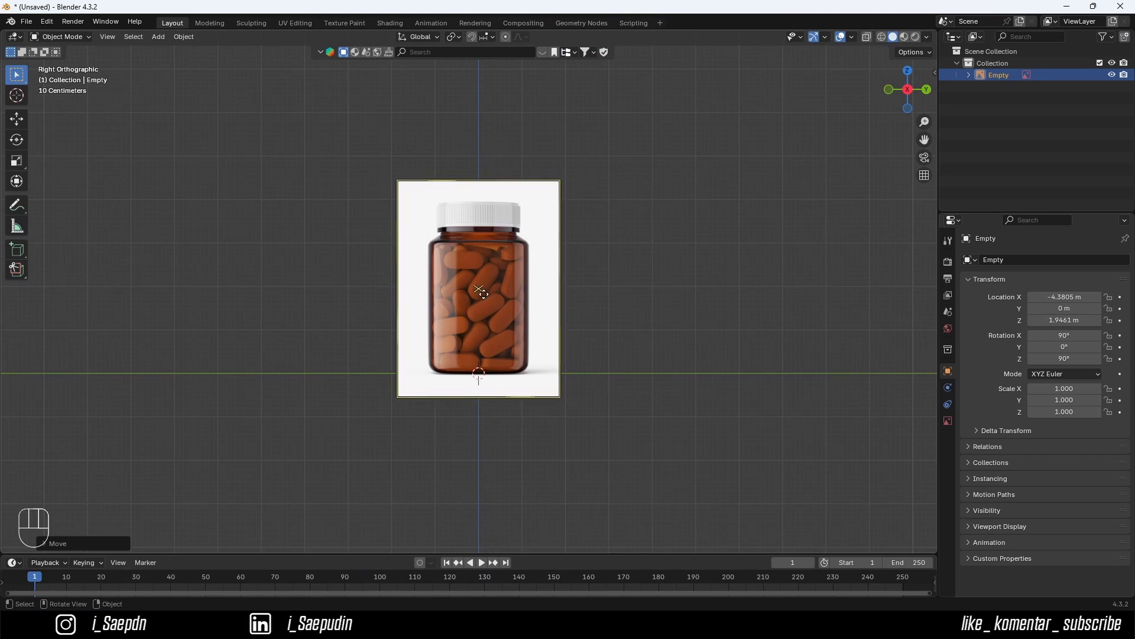
{"action": "middle_click_drag", "start_coordinate": [505, 350], "coordinate": [381, 401]}
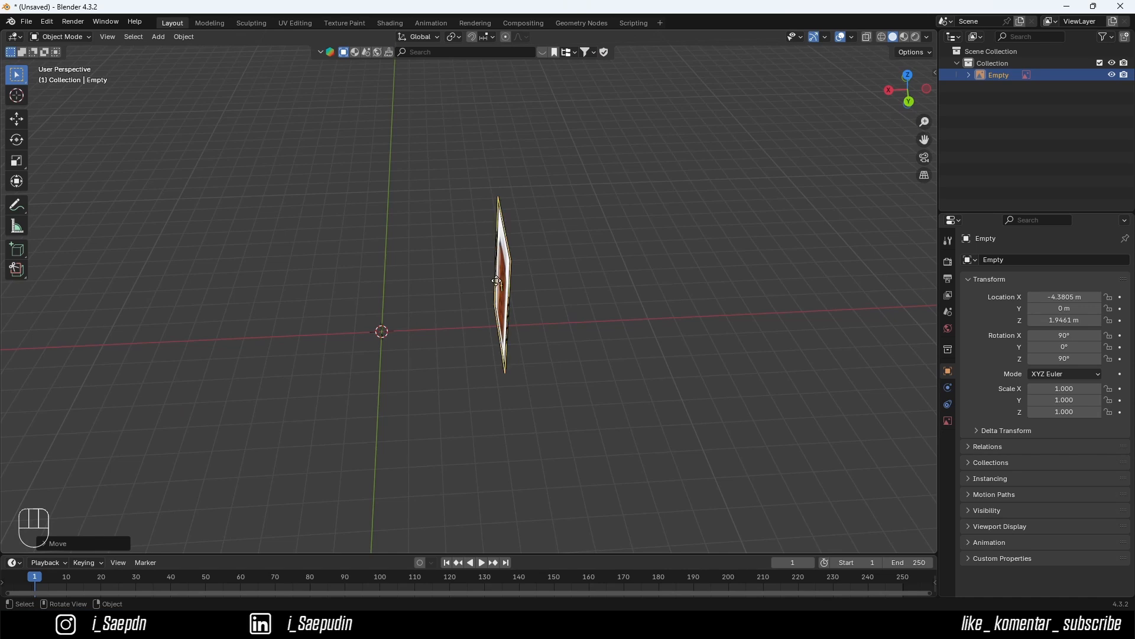
{"action": "middle_click_drag", "start_coordinate": [499, 268], "coordinate": [607, 256]}
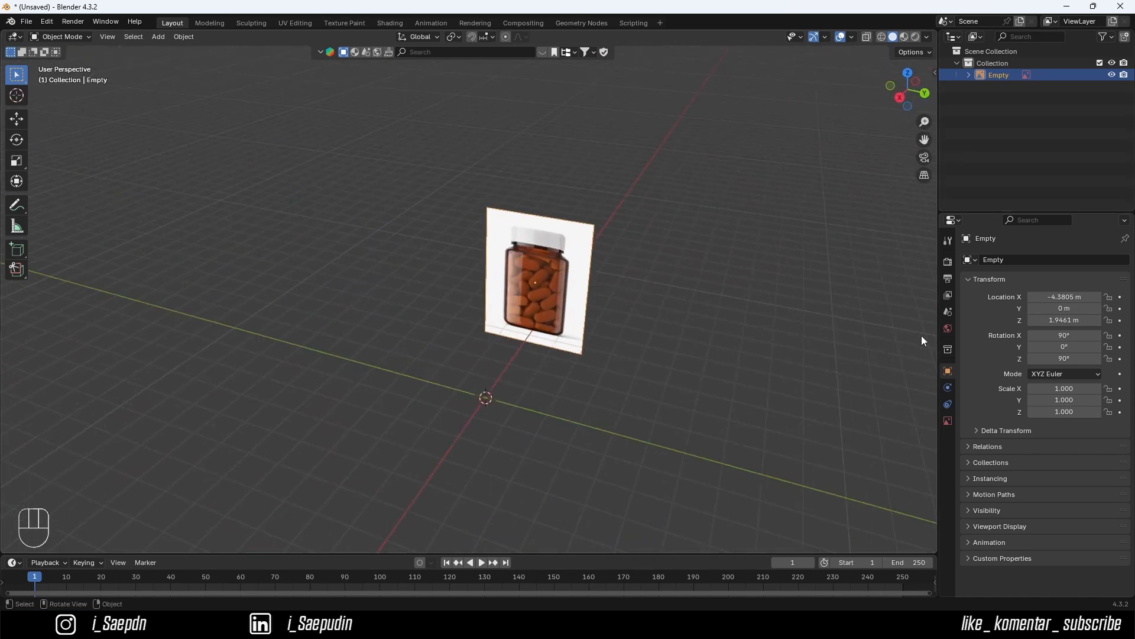
{"action": "left_click", "coordinate": [948, 420]}
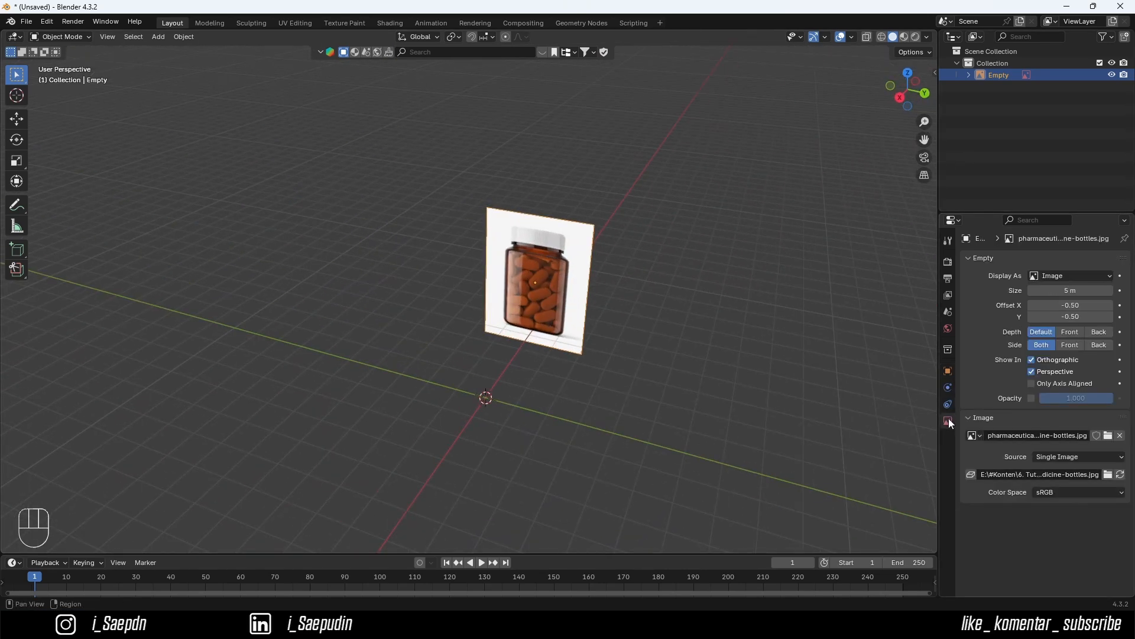
{"action": "left_click", "coordinate": [1031, 398]}
{"action": "left_click_drag", "start_coordinate": [1096, 398], "coordinate": [1073, 398]}
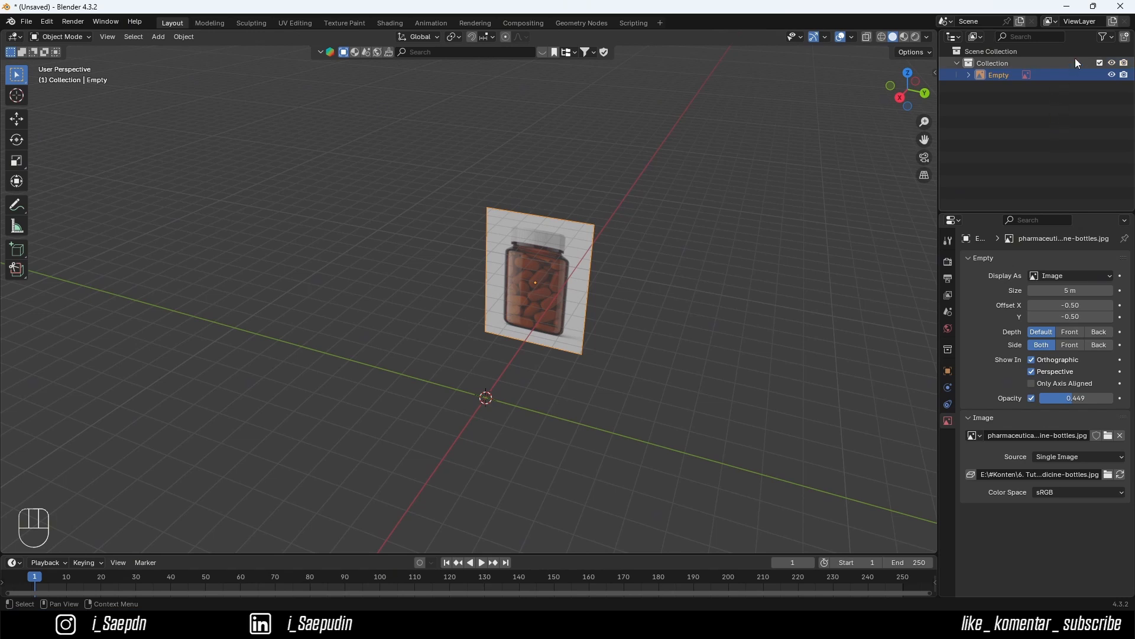
- Show the Selectable restriction toggle in the Outliner and disable viewport selection for the reference image empty
{"action": "left_click", "coordinate": [1106, 37]}
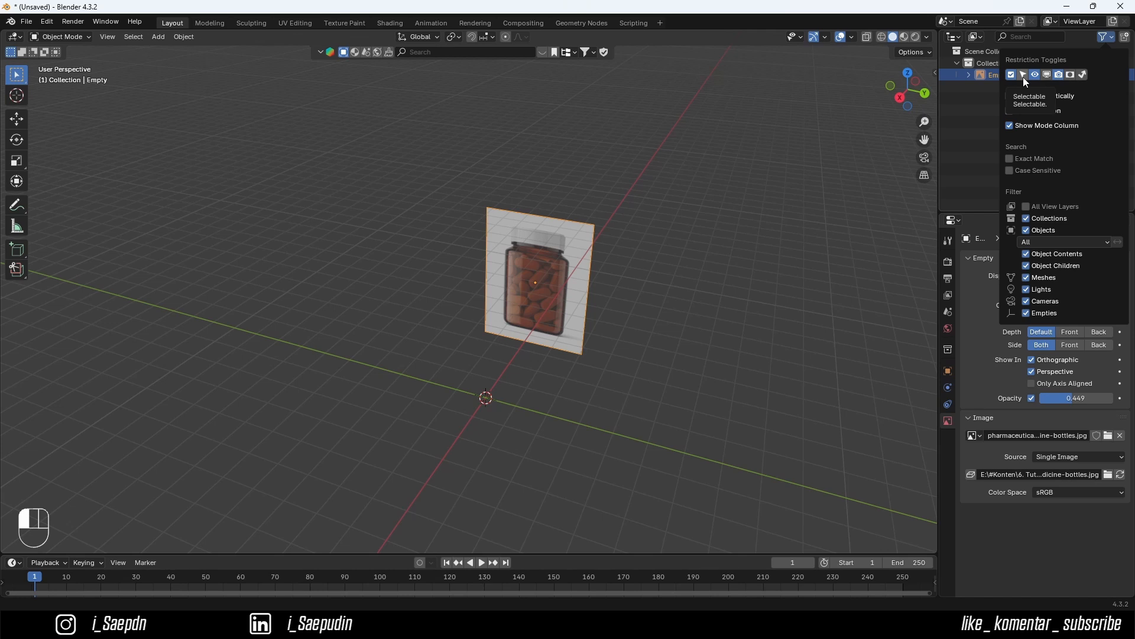
{"action": "left_click", "coordinate": [1107, 38]}
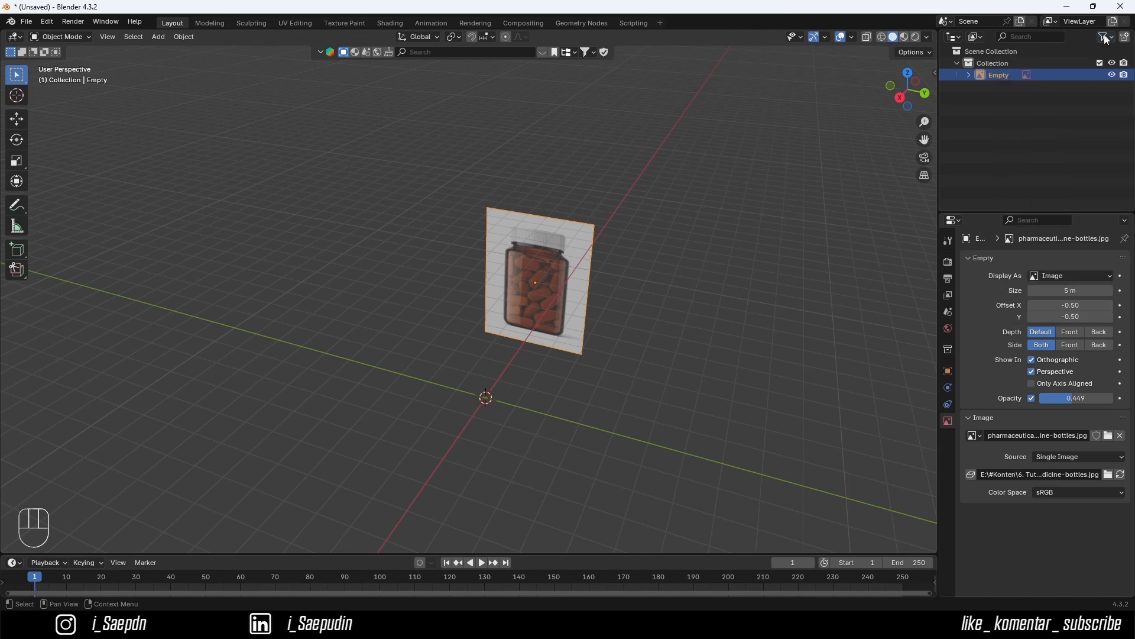
{"action": "left_click", "coordinate": [1110, 39]}
{"action": "left_click", "coordinate": [1025, 73]}
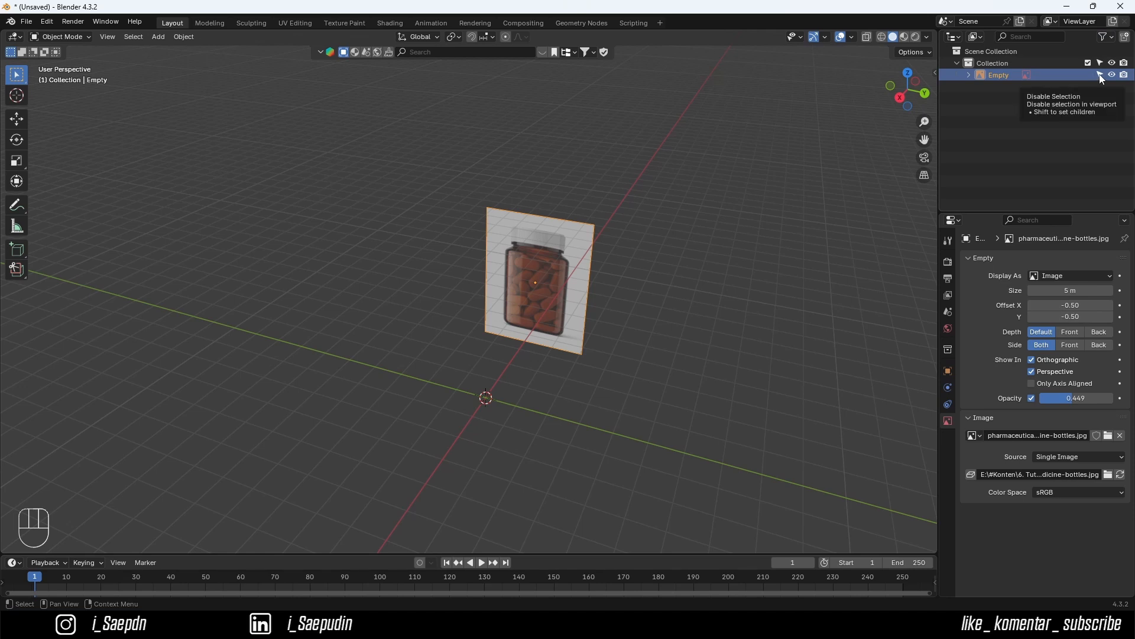
{"action": "left_click", "coordinate": [1100, 75]}
- Test the selection lock by box-selecting across the reference image several times
{"action": "left_click_drag", "start_coordinate": [560, 163], "coordinate": [360, 349]}
{"action": "left_click_drag", "start_coordinate": [679, 160], "coordinate": [292, 395]}
{"action": "left_click_drag", "start_coordinate": [617, 192], "coordinate": [274, 489]}
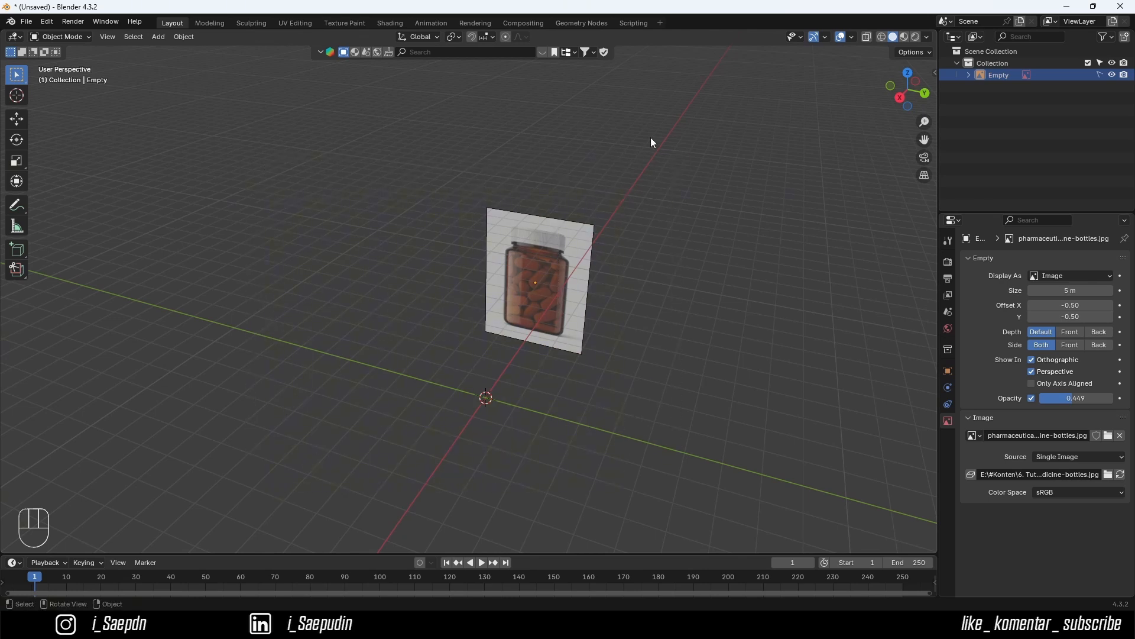
{"action": "left_click_drag", "start_coordinate": [654, 168], "coordinate": [272, 464]}
{"action": "left_click_drag", "start_coordinate": [695, 164], "coordinate": [382, 416]}
- Enable the Extra Curve Objects add-on and save the preferences
{"action": "key", "text": "KP_3"}
{"action": "middle_click_drag", "start_coordinate": [488, 302], "coordinate": [384, 346], "text": "shift"}
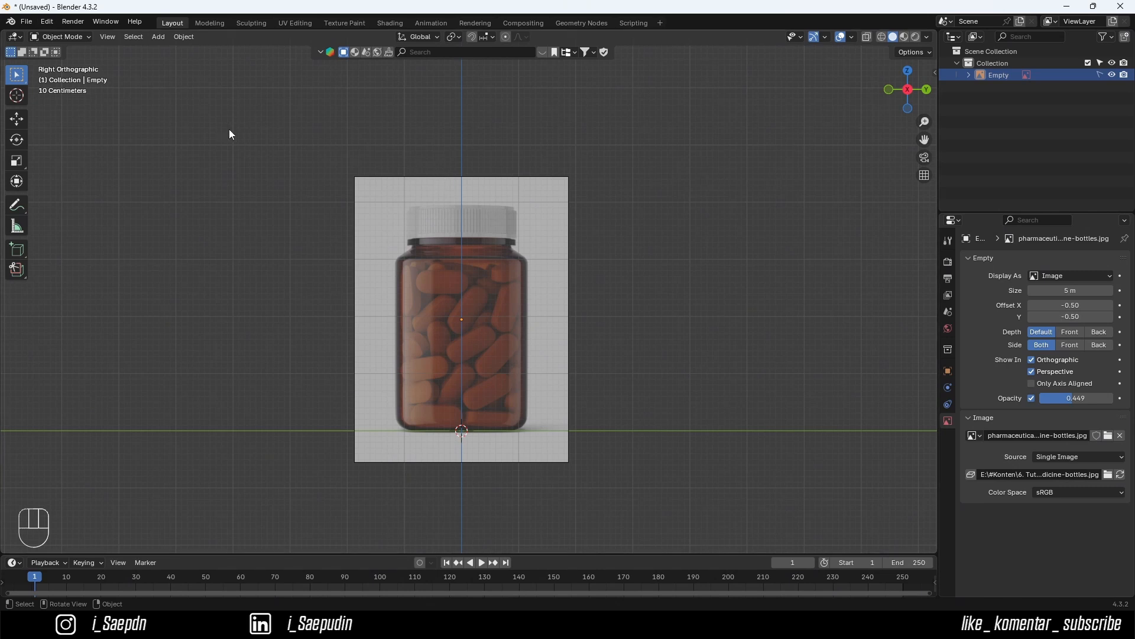
{"action": "key", "text": "shift+a"}
{"action": "mouse_move", "coordinate": [368, 73]}
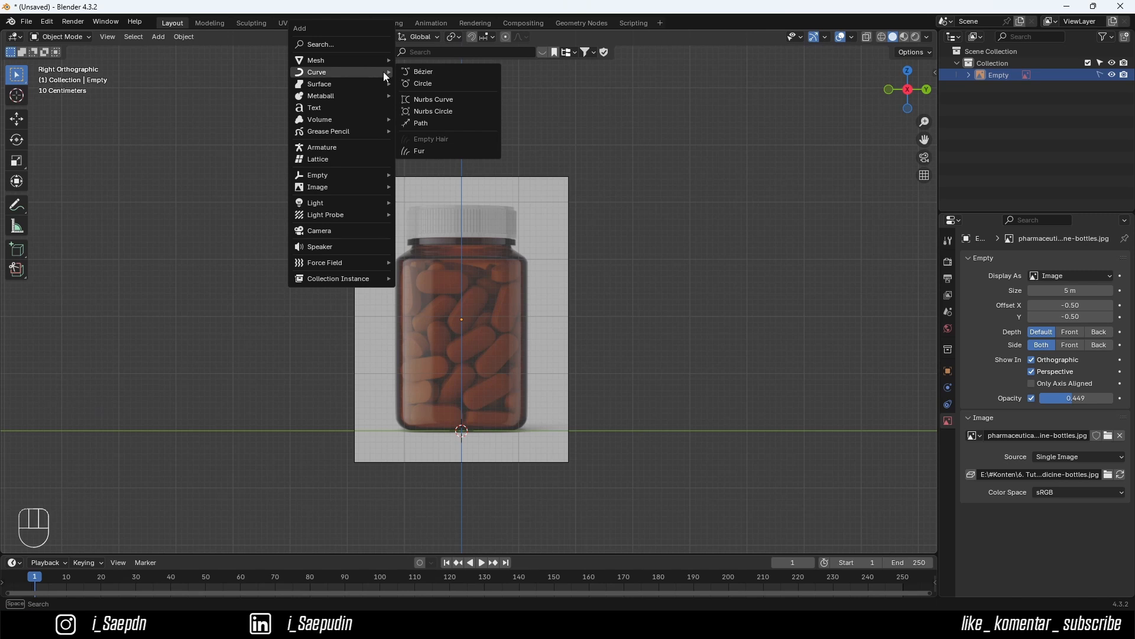
{"action": "left_click", "coordinate": [54, 23]}
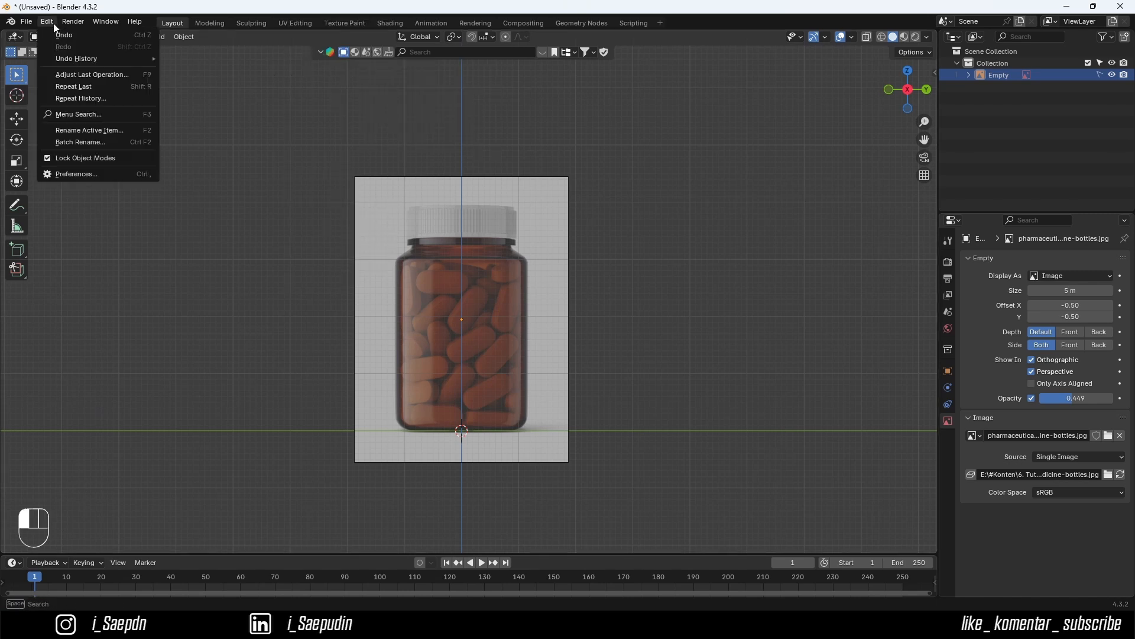
{"action": "left_click", "coordinate": [77, 171]}
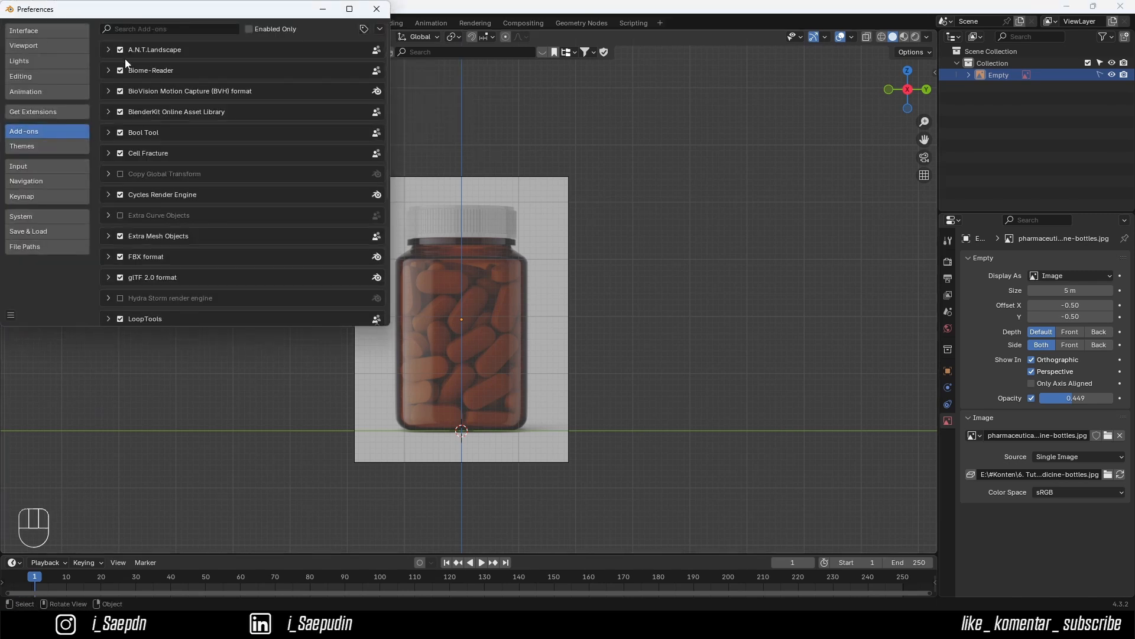
{"action": "left_click", "coordinate": [132, 29]}
{"action": "type", "text": "curv"}
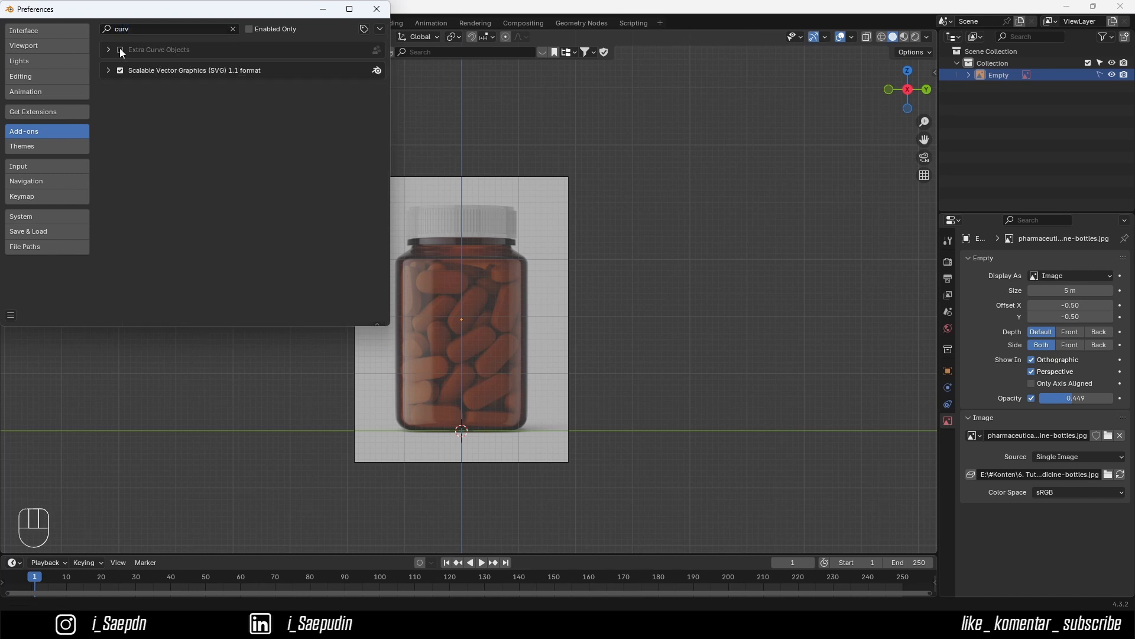
{"action": "left_click", "coordinate": [120, 50]}
{"action": "left_click", "coordinate": [11, 318]}
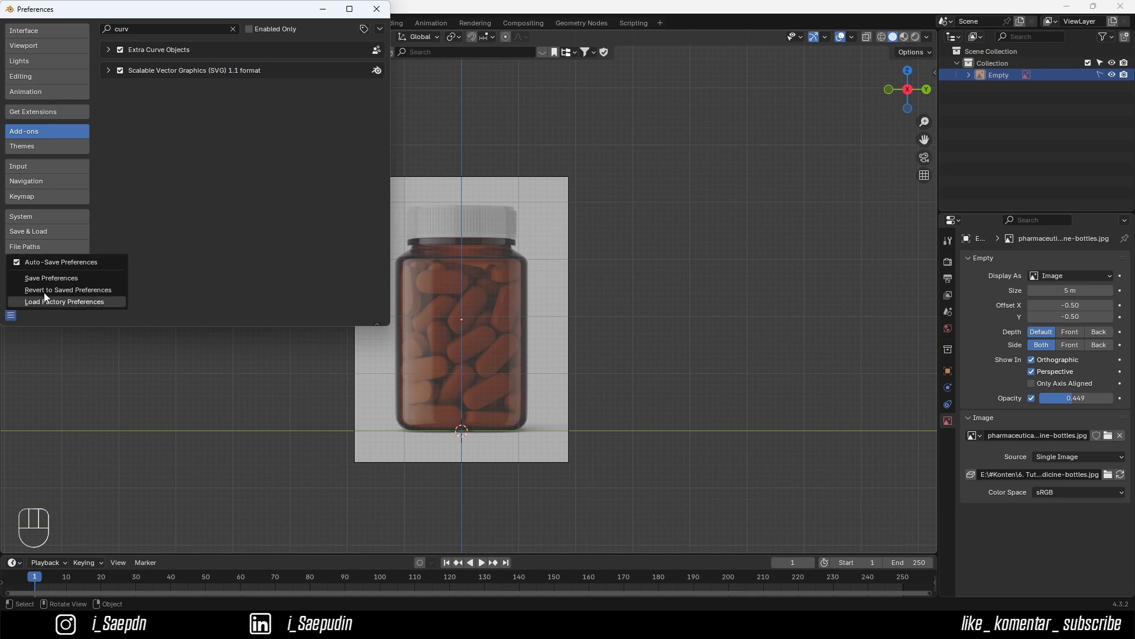
{"action": "left_click", "coordinate": [41, 278]}
{"action": "left_click", "coordinate": [376, 9]}
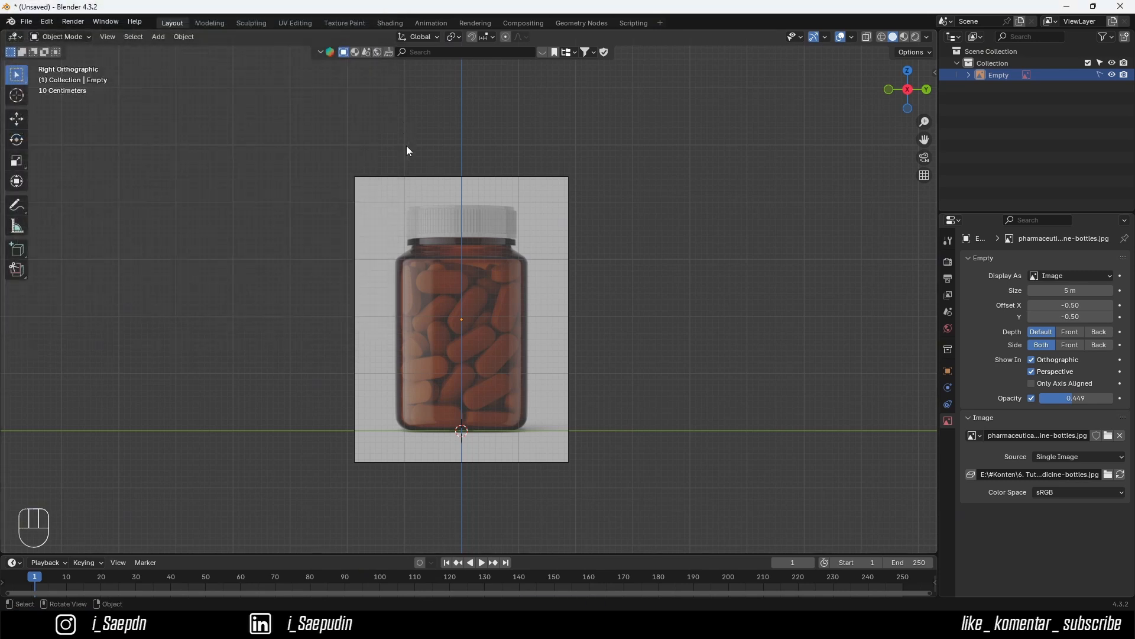
- Add an Archemedian curve spiral at the origin and set its turns to 3
{"action": "key", "text": "shift+a"}
{"action": "mouse_move", "coordinate": [455, 101]}
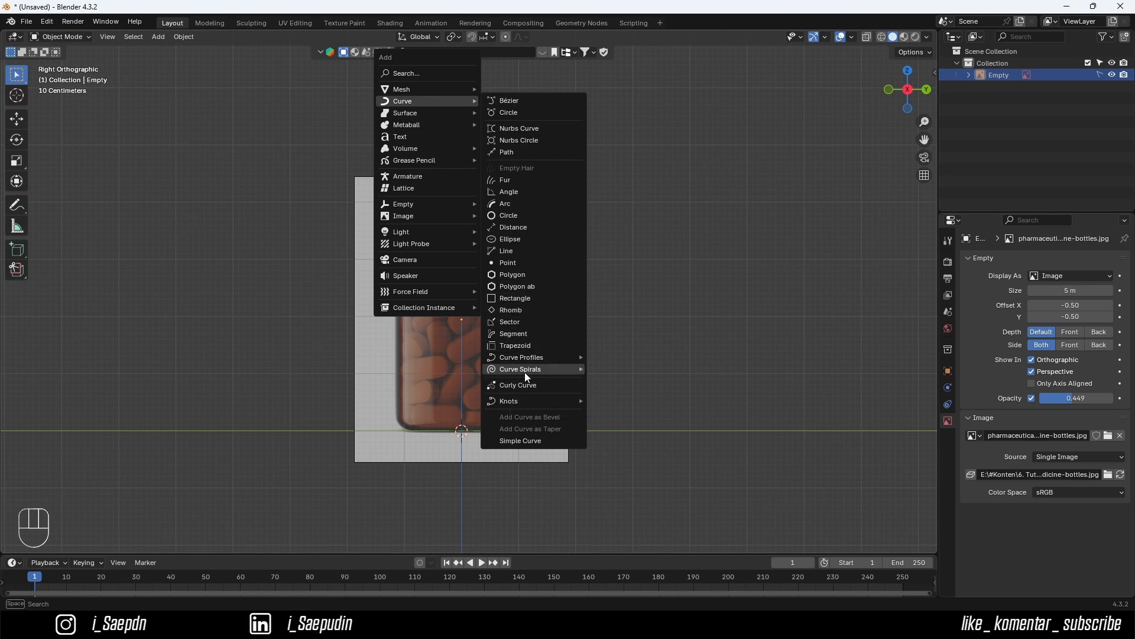
{"action": "mouse_move", "coordinate": [524, 371]}
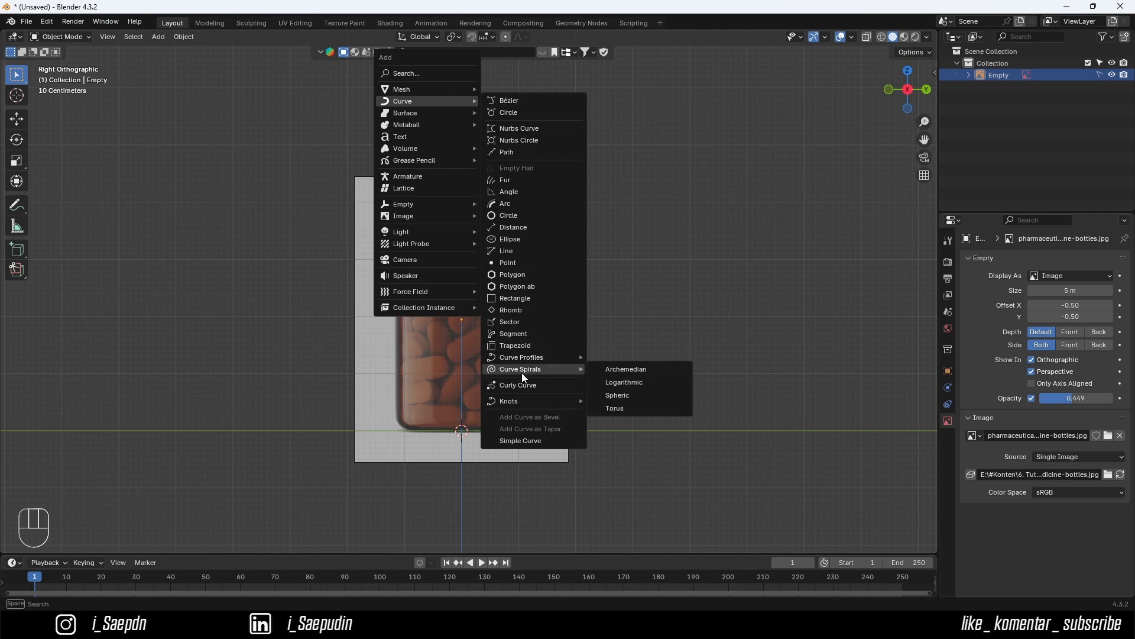
{"action": "left_click", "coordinate": [603, 369]}
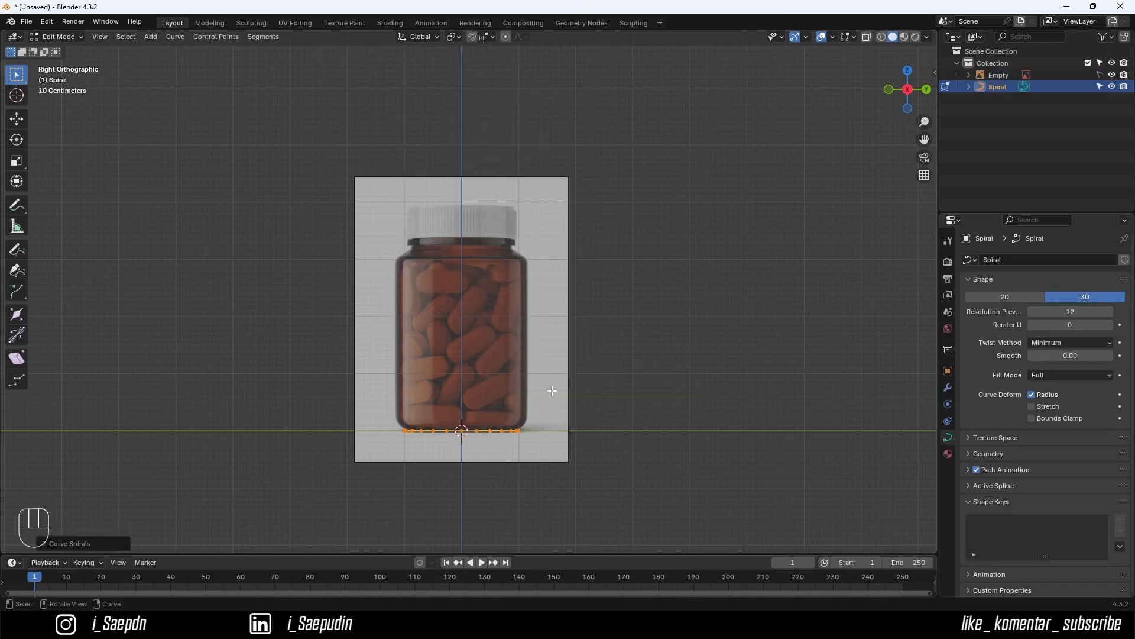
{"action": "left_click", "coordinate": [87, 544]}
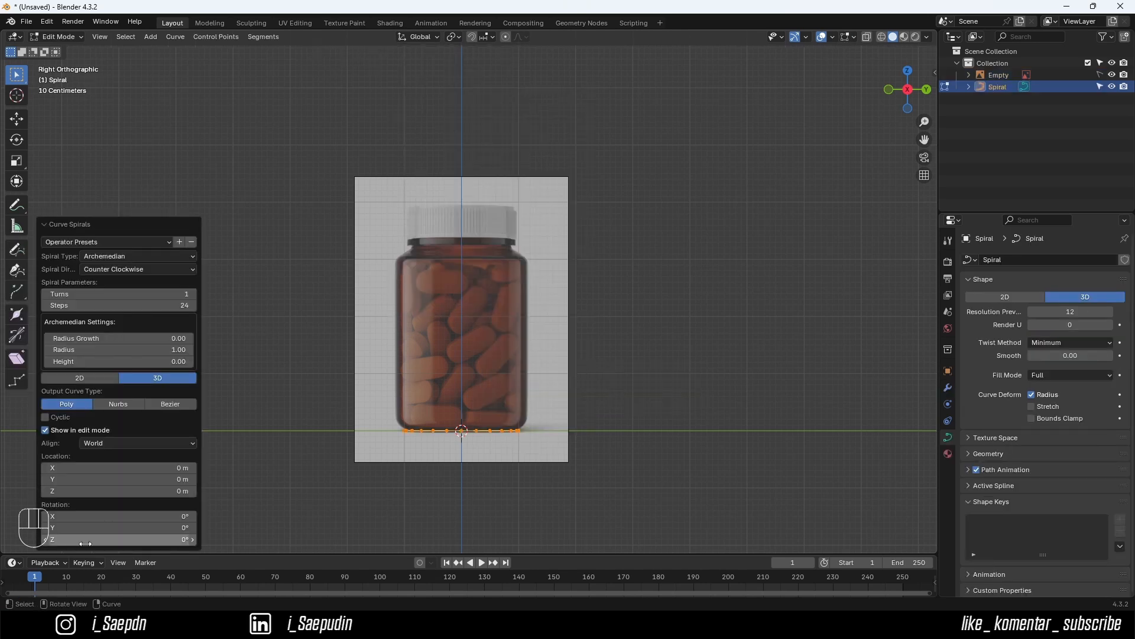
{"action": "left_click", "coordinate": [193, 294]}
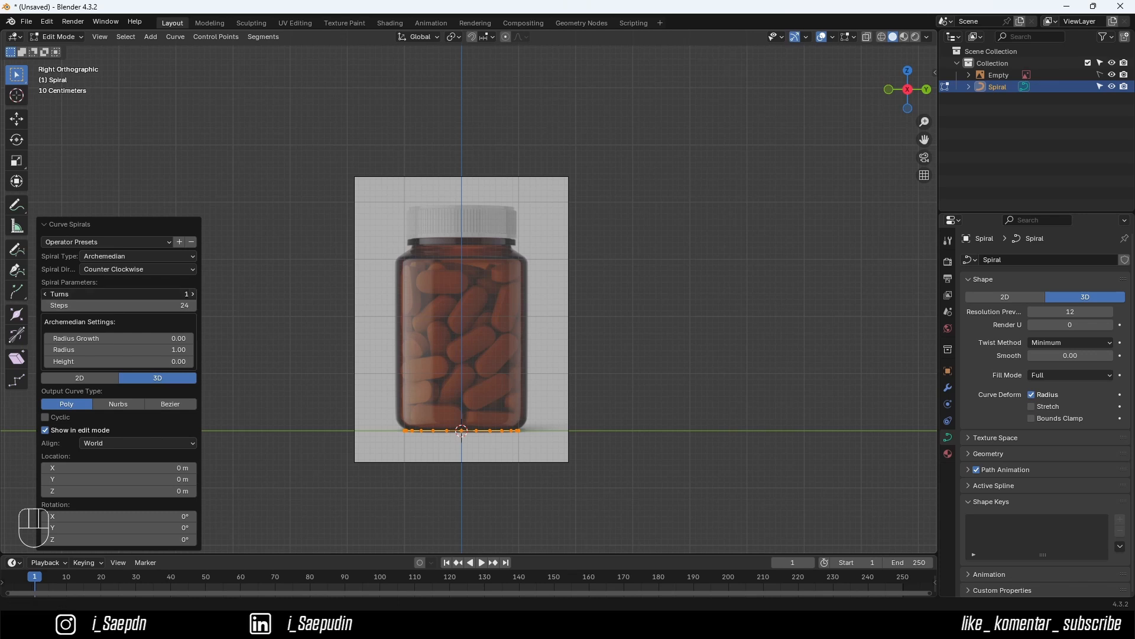
{"action": "left_click", "coordinate": [193, 294]}
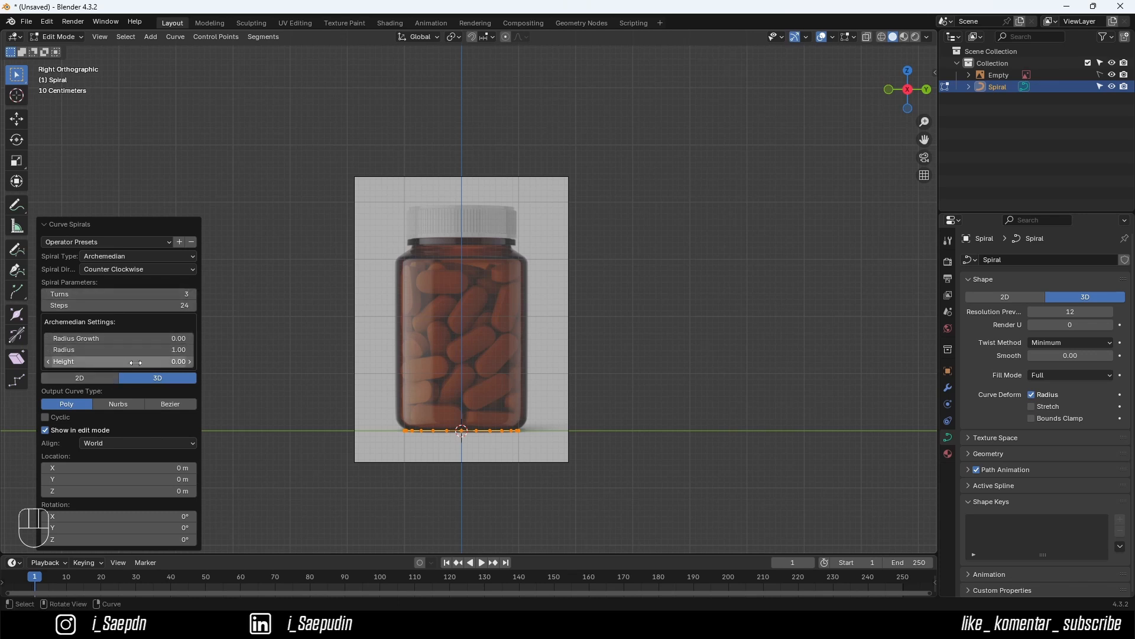
- Set the spiral's height to 0.21 and return to Object Mode
{"action": "left_click_drag", "start_coordinate": [146, 361], "coordinate": [174, 362]}
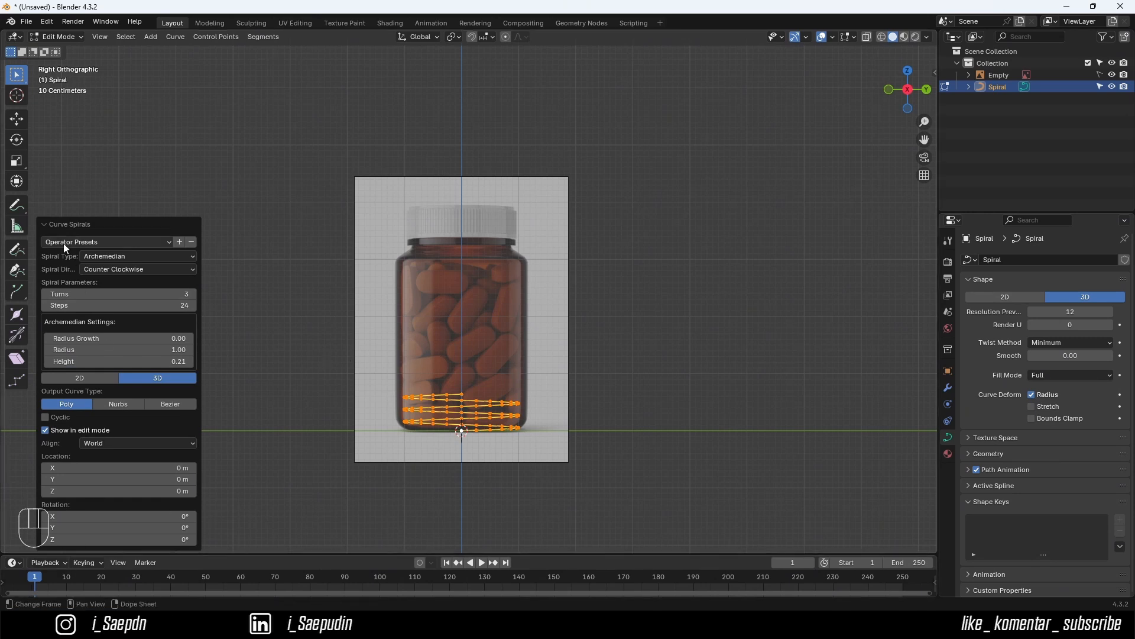
{"action": "left_click", "coordinate": [59, 225]}
{"action": "key", "text": "Tab"}
- Raise the spiral about 3.3 m along Z so it lies over the cap in the reference image
{"action": "middle_click_drag", "start_coordinate": [521, 417], "coordinate": [552, 312], "text": "shift"}
{"action": "key", "text": "g"}
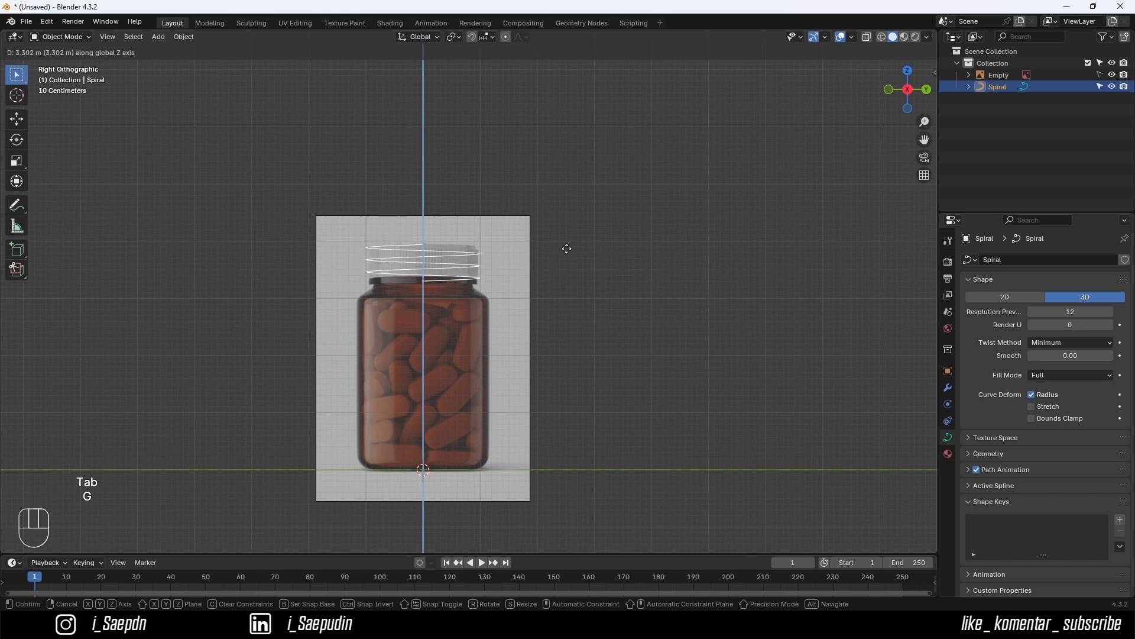
{"action": "left_click", "coordinate": [566, 247]}
{"action": "scroll", "coordinate": [553, 271], "scroll_direction": "up", "scroll_amount": 2}
{"action": "middle_click_drag", "start_coordinate": [552, 271], "coordinate": [616, 352], "text": "shift"}
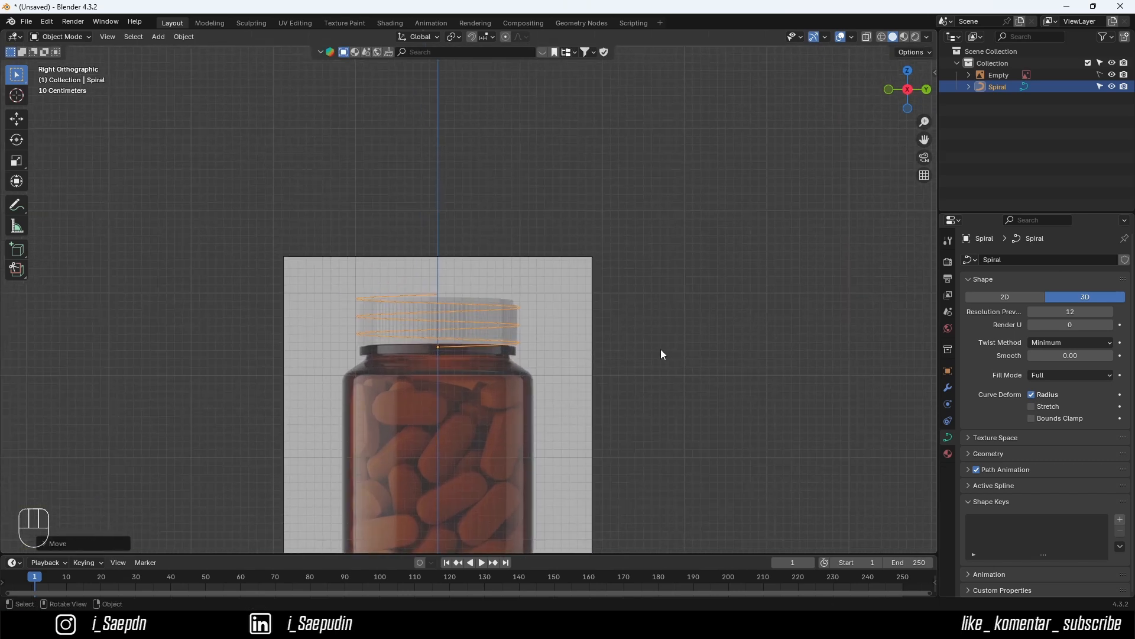
- Scale the spiral down to fit inside the cap's width, and shrink it slightly more along Z
{"action": "key", "text": "s"}
{"action": "left_click", "coordinate": [609, 340]}
{"action": "scroll", "coordinate": [580, 341], "scroll_direction": "up", "scroll_amount": 2}
{"action": "key", "text": "s"}
{"action": "key", "text": "z"}
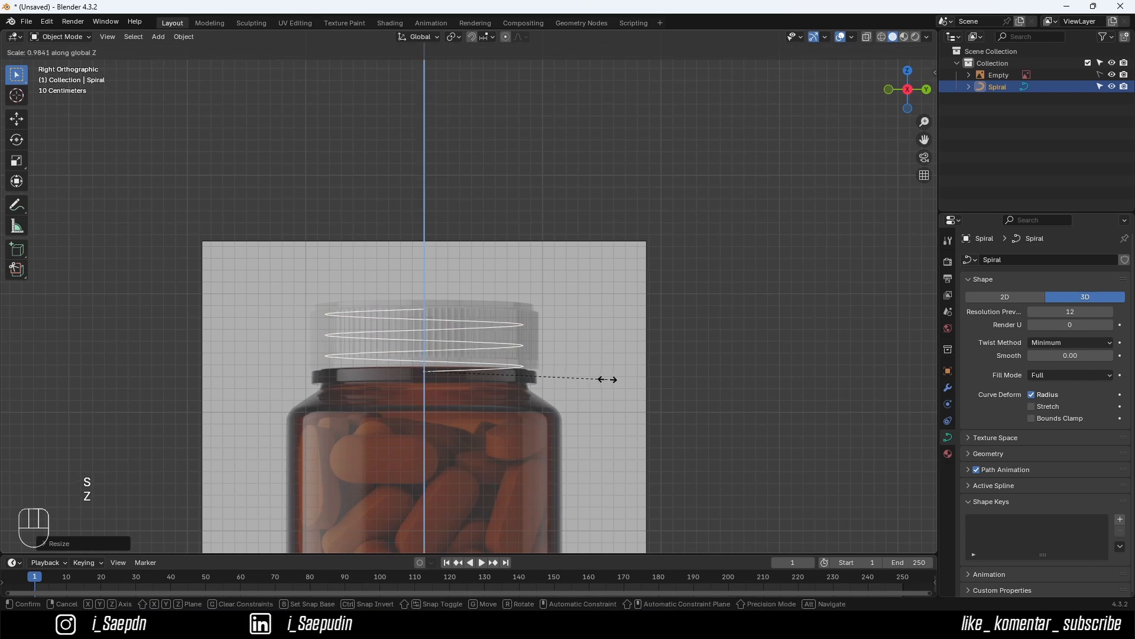
{"action": "left_click", "coordinate": [593, 377]}
- Nudge the spiral slightly upward along Z so it sits within the cap's height
{"action": "key", "text": "g"}
{"action": "key", "text": "z"}
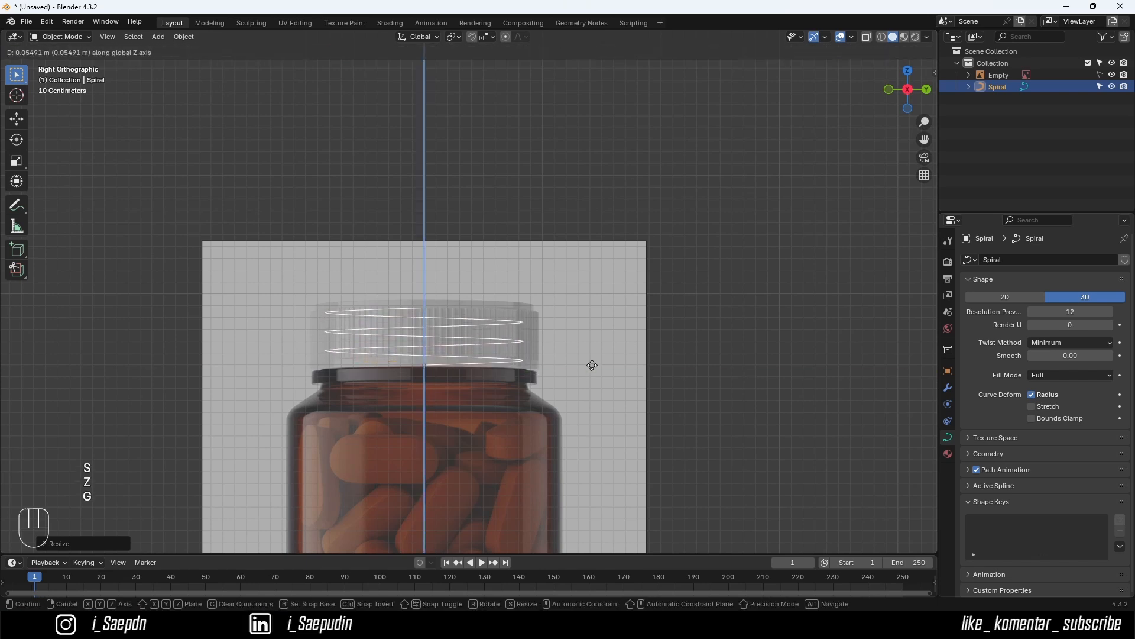
{"action": "left_click", "coordinate": [594, 362]}
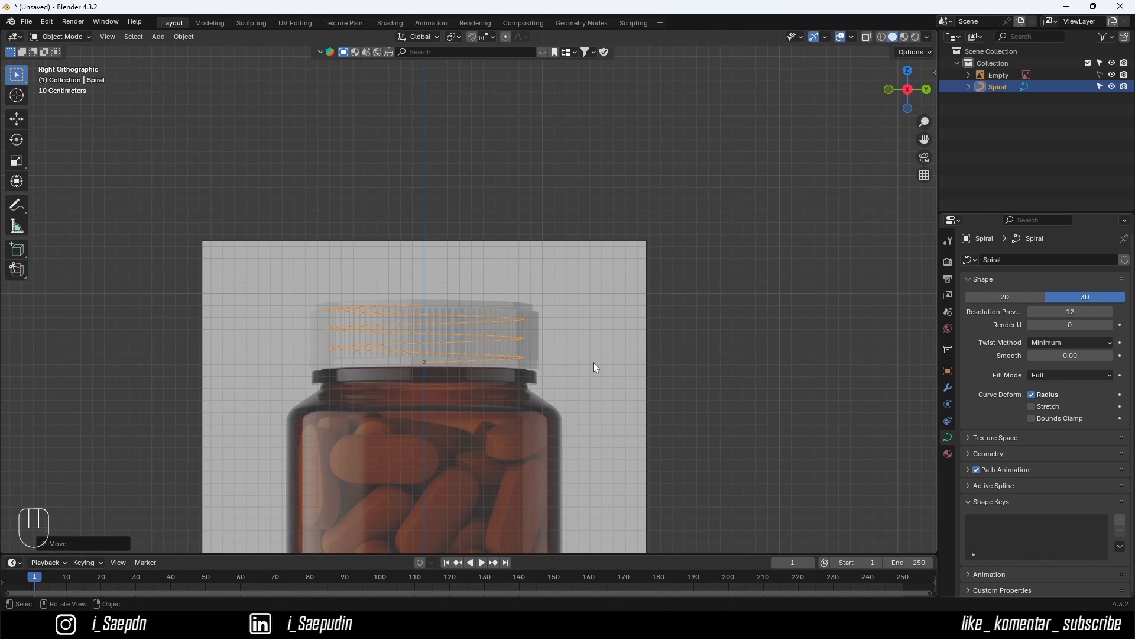
- Convert the spiral curve to a mesh
{"action": "middle_click_drag", "start_coordinate": [573, 363], "coordinate": [416, 334]}
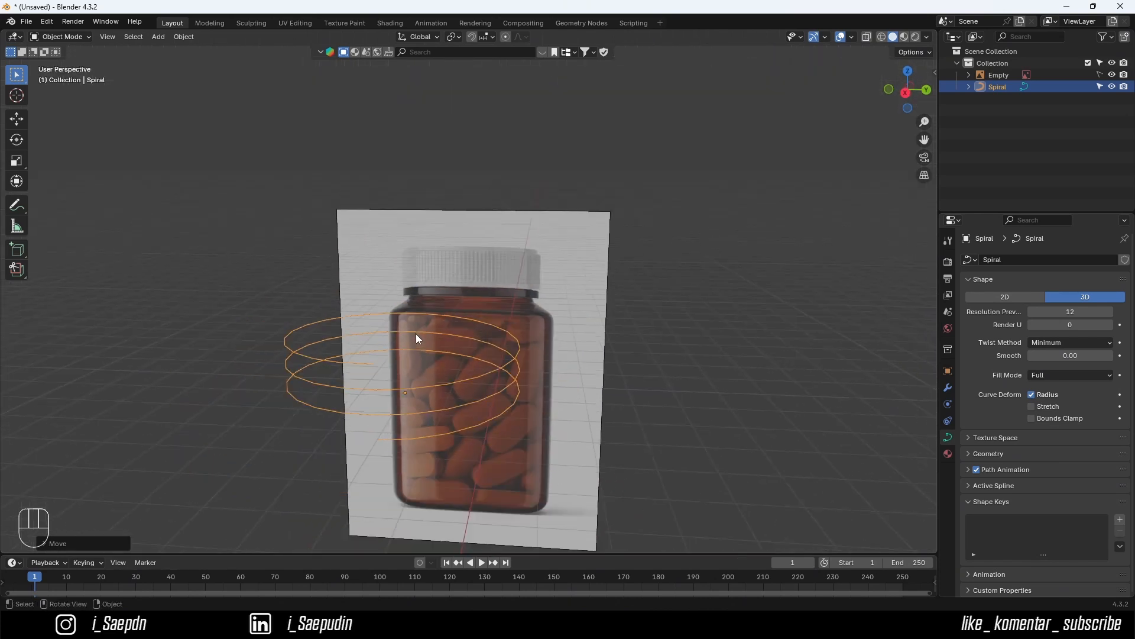
{"action": "scroll", "coordinate": [416, 333], "scroll_direction": "down", "scroll_amount": 1}
{"action": "key", "text": "Tab"}
{"action": "key", "text": "Tab"}
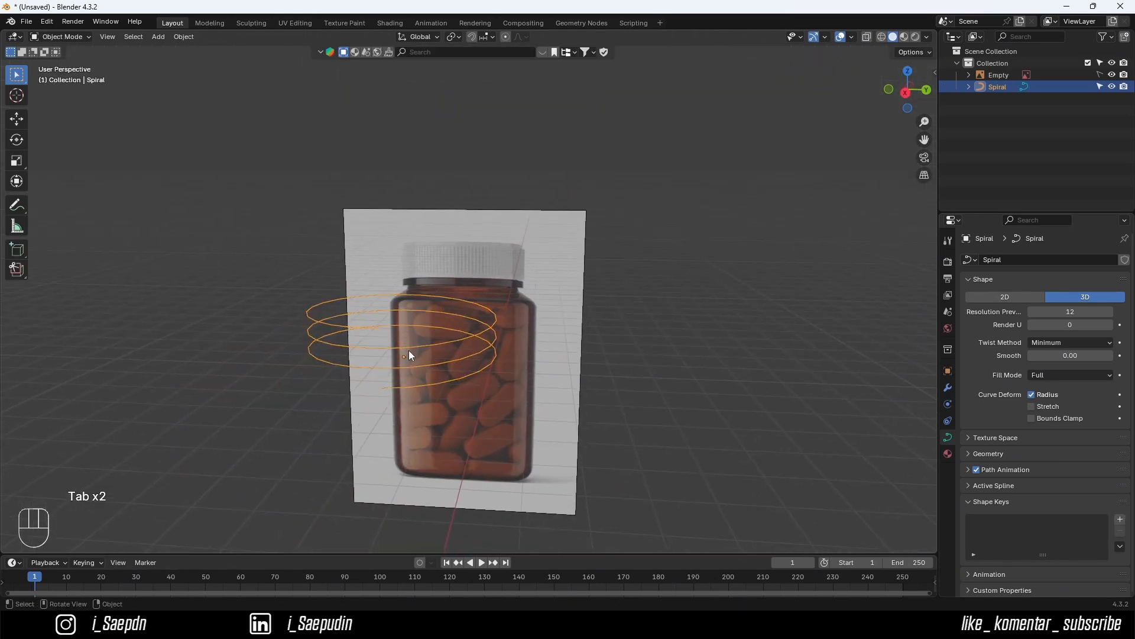
{"action": "right_click", "coordinate": [323, 345]}
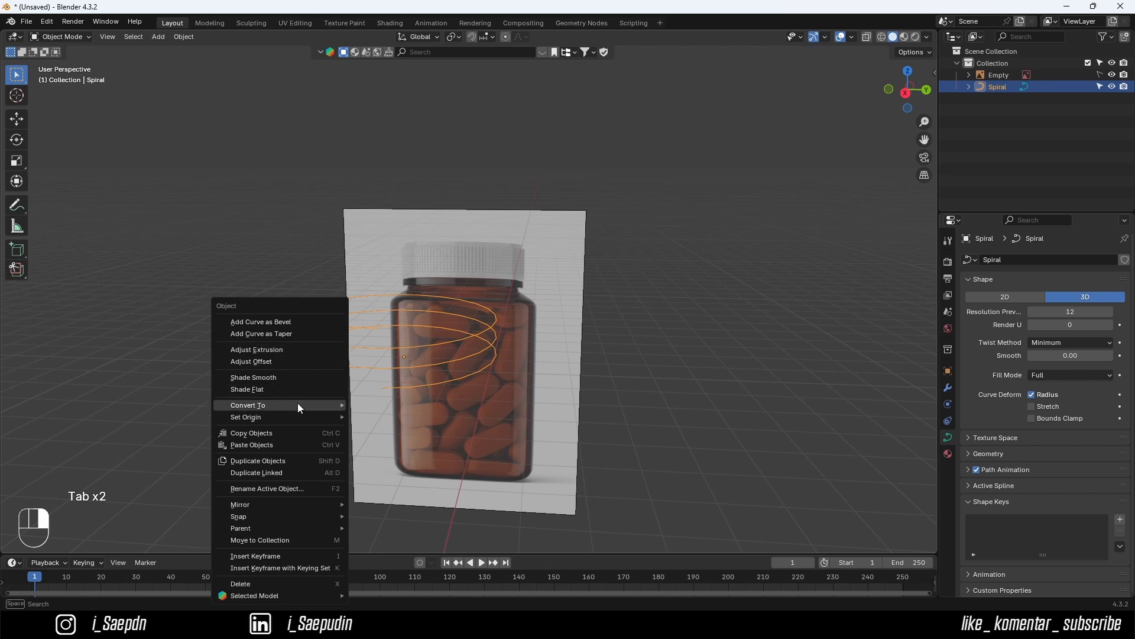
{"action": "mouse_move", "coordinate": [313, 405]}
{"action": "left_click", "coordinate": [376, 405]}
- Extrude all of the spiral's vertices about 0.13 m upward along Z in the right view to form a band
{"action": "key", "text": "Tab"}
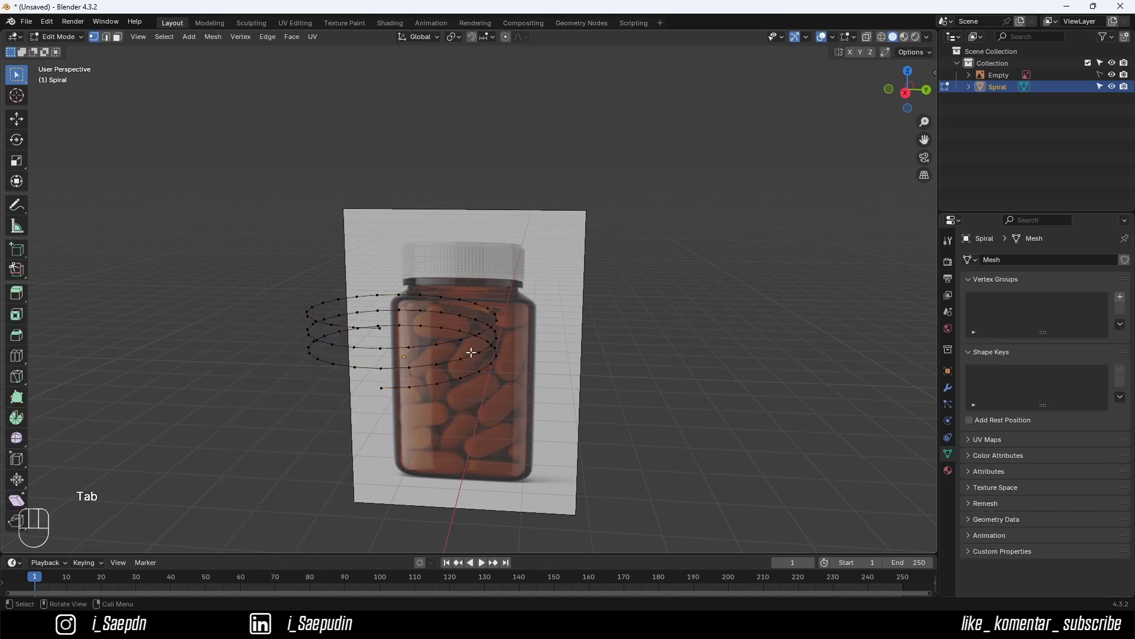
{"action": "key", "text": "a"}
{"action": "left_click", "coordinate": [906, 93]}
{"action": "scroll", "coordinate": [438, 296], "scroll_direction": "up", "scroll_amount": 2}
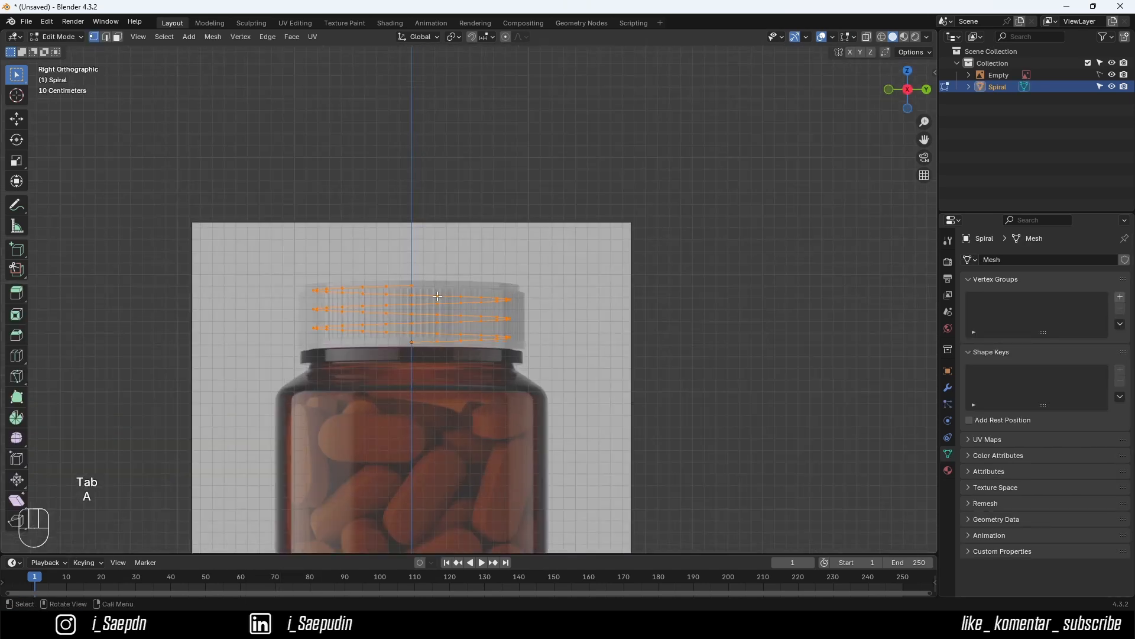
{"action": "scroll", "coordinate": [438, 295], "scroll_direction": "up", "scroll_amount": 2}
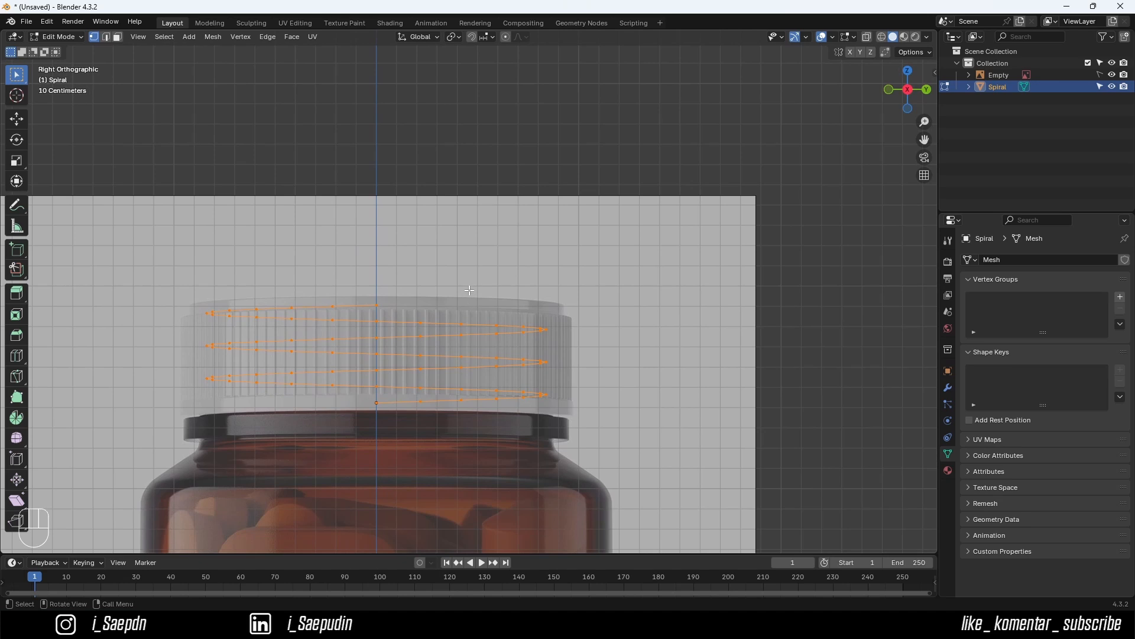
{"action": "key", "text": "e"}
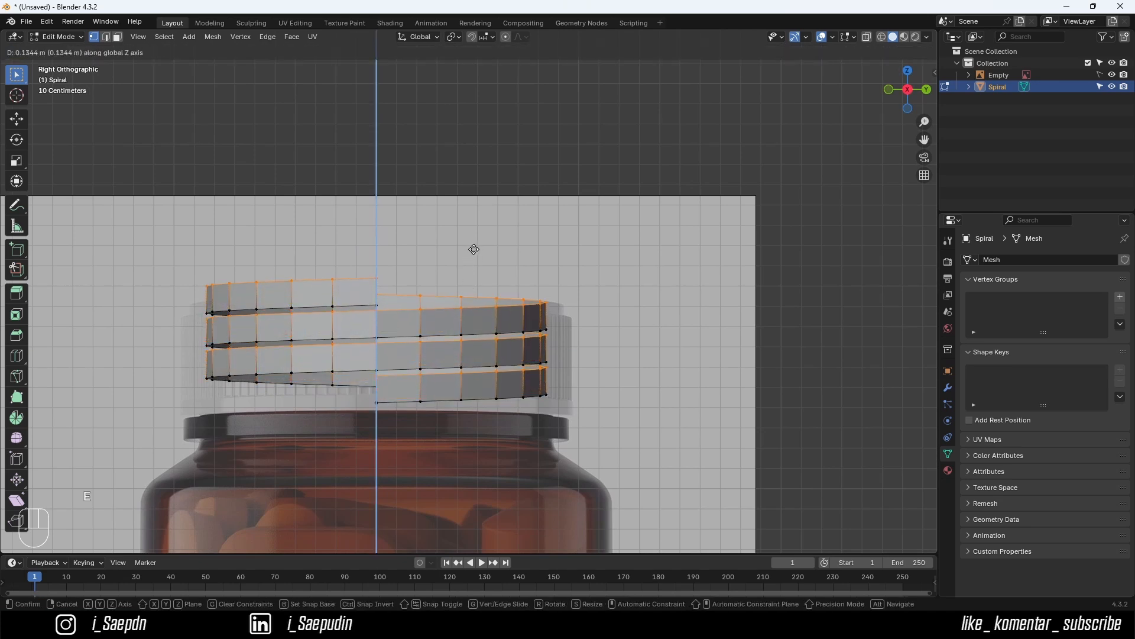
{"action": "left_click", "coordinate": [474, 249]}
- Turn on snapping and set the snap target to Vertex
{"action": "scroll", "coordinate": [385, 313], "scroll_direction": "up", "scroll_amount": 3}
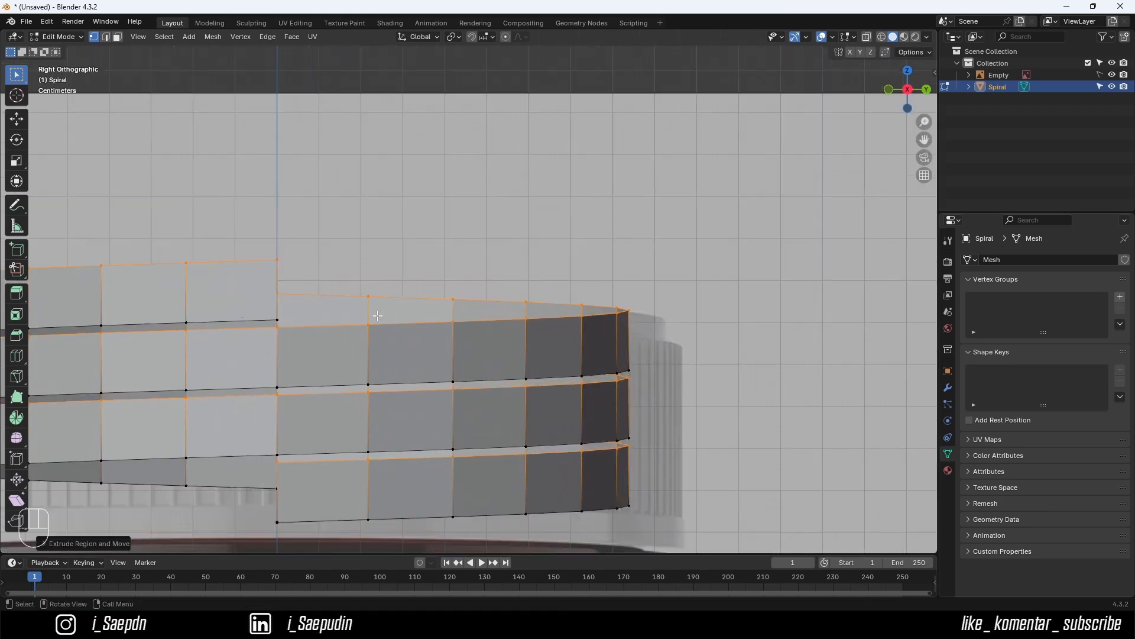
{"action": "scroll", "coordinate": [377, 316], "scroll_direction": "up", "scroll_amount": 1}
{"action": "middle_click_drag", "start_coordinate": [356, 337], "coordinate": [532, 289], "text": "shift"}
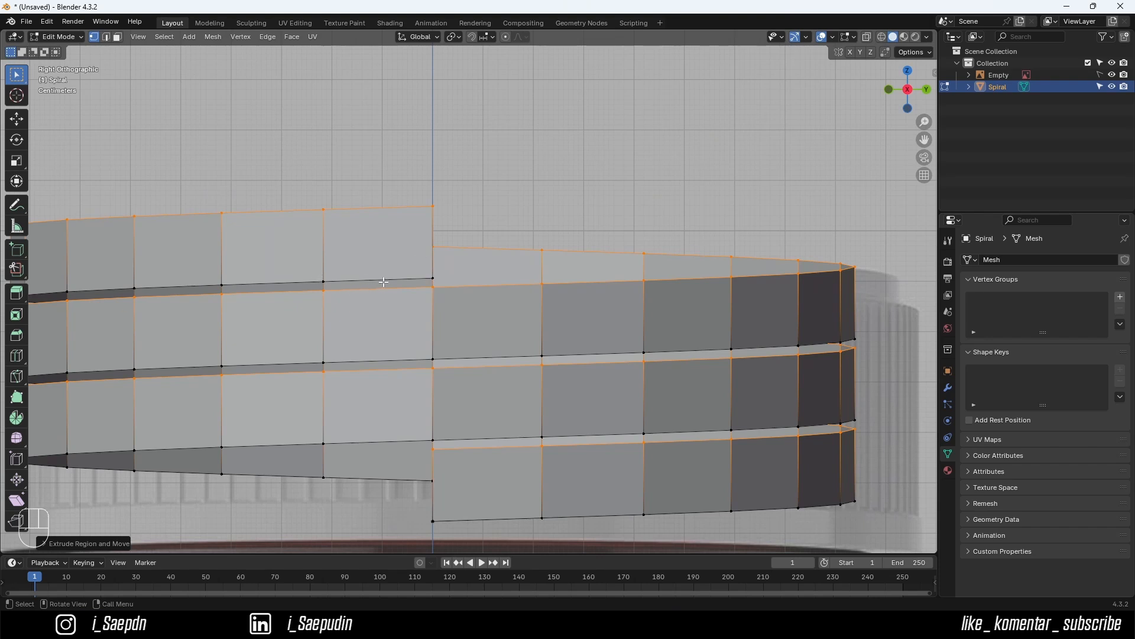
{"action": "scroll", "coordinate": [444, 143], "scroll_direction": "down", "scroll_amount": 1}
{"action": "middle_click_drag", "start_coordinate": [444, 143], "coordinate": [472, 60]}
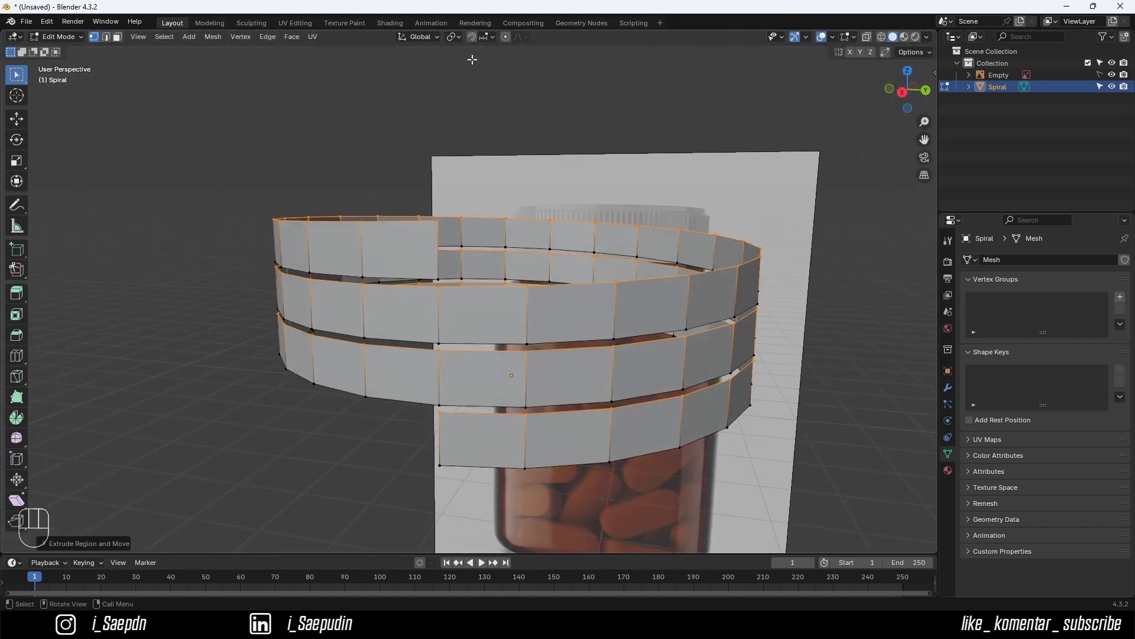
{"action": "left_click", "coordinate": [484, 37]}
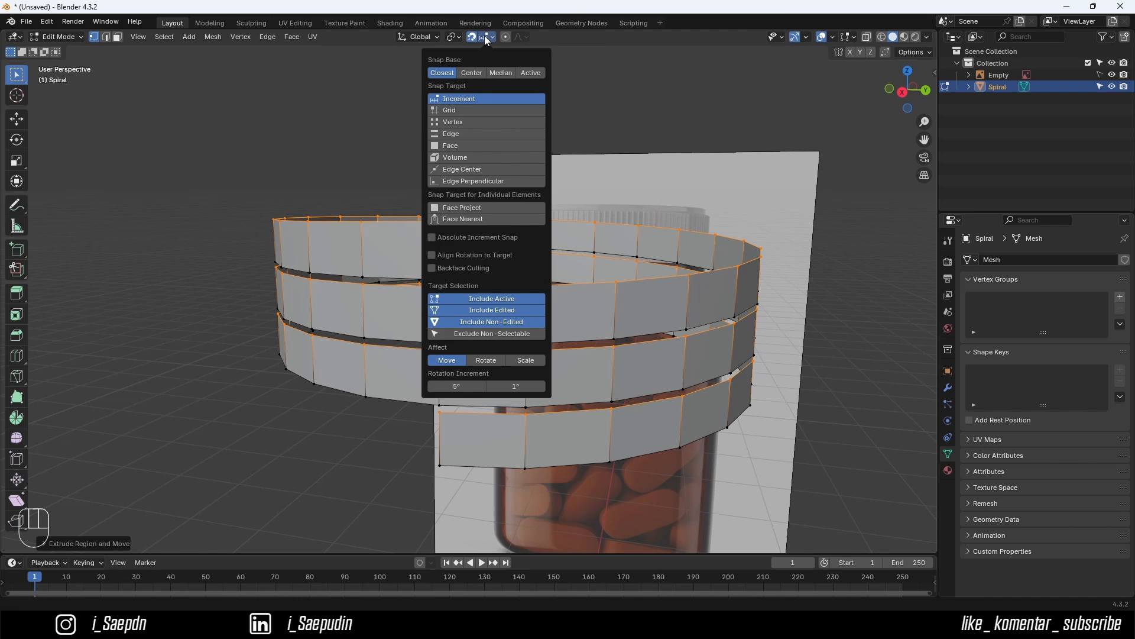
{"action": "left_click", "coordinate": [467, 122]}
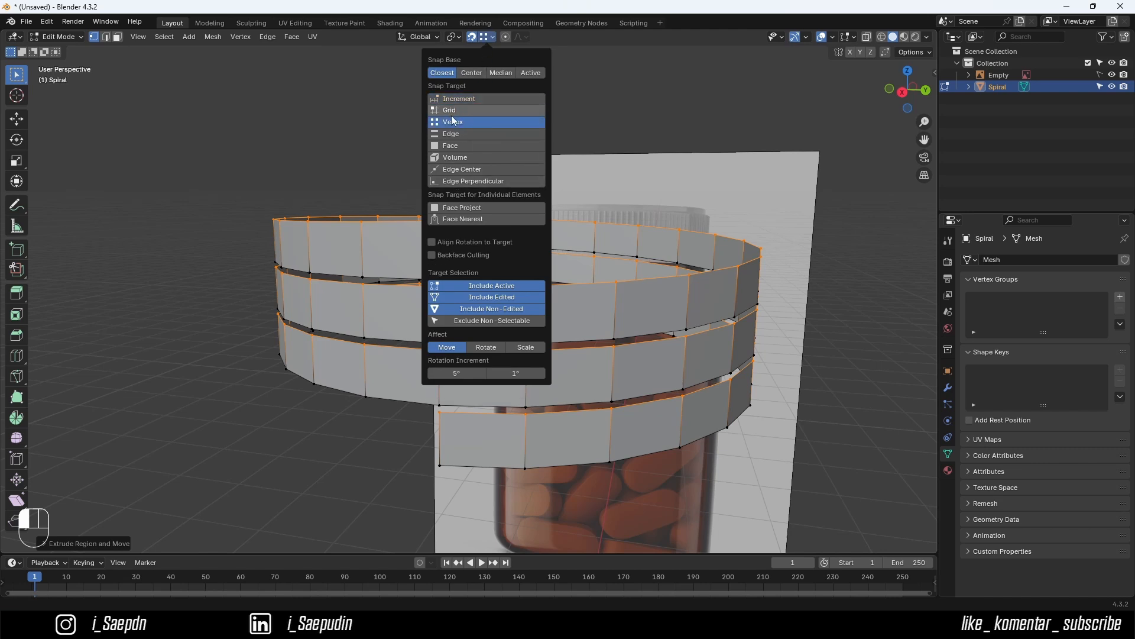
{"action": "middle_click_drag", "start_coordinate": [380, 167], "coordinate": [414, 171]}
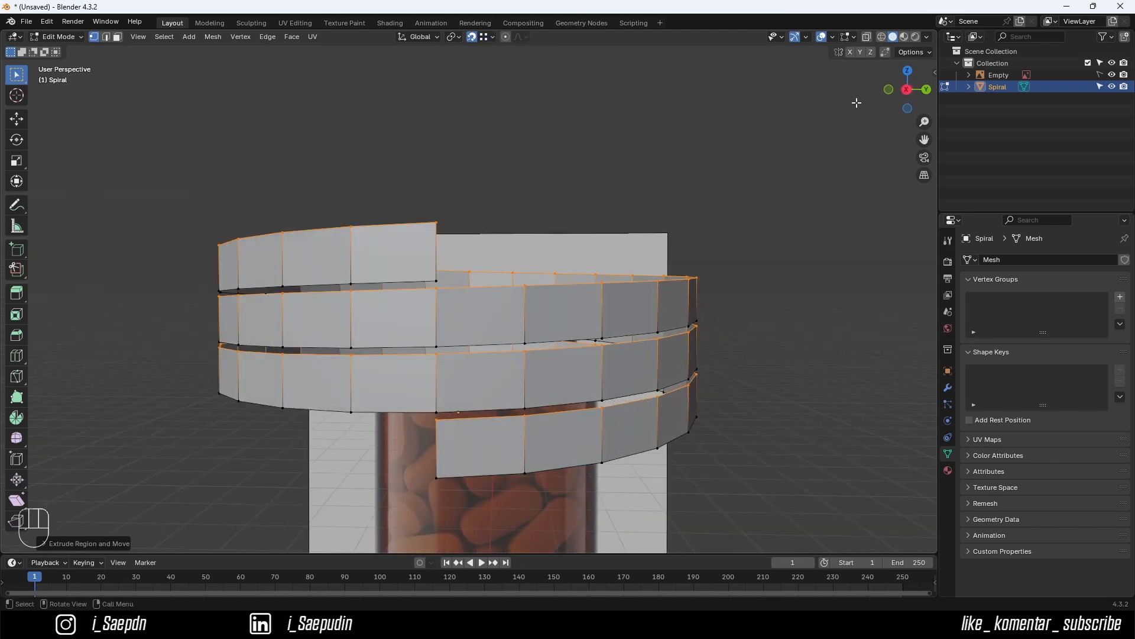
- Move the extruded upper edge about 0.018 m up along Z, snapping it to the turn above to close the gaps
{"action": "left_click", "coordinate": [907, 89]}
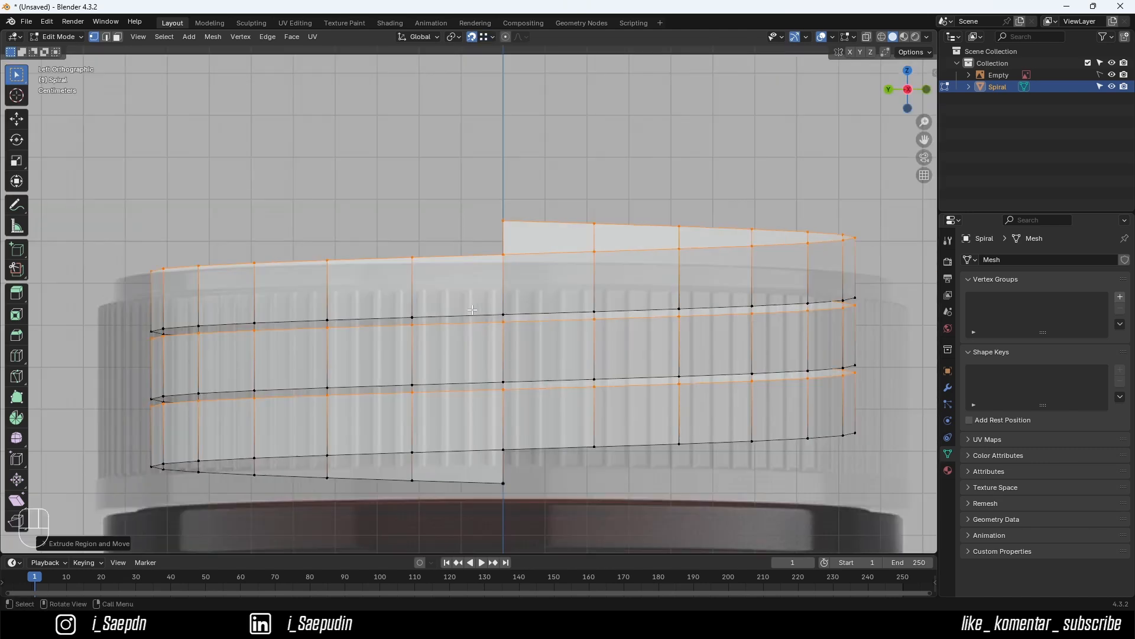
{"action": "left_click", "coordinate": [908, 89]}
{"action": "scroll", "coordinate": [433, 326], "scroll_direction": "up", "scroll_amount": 2}
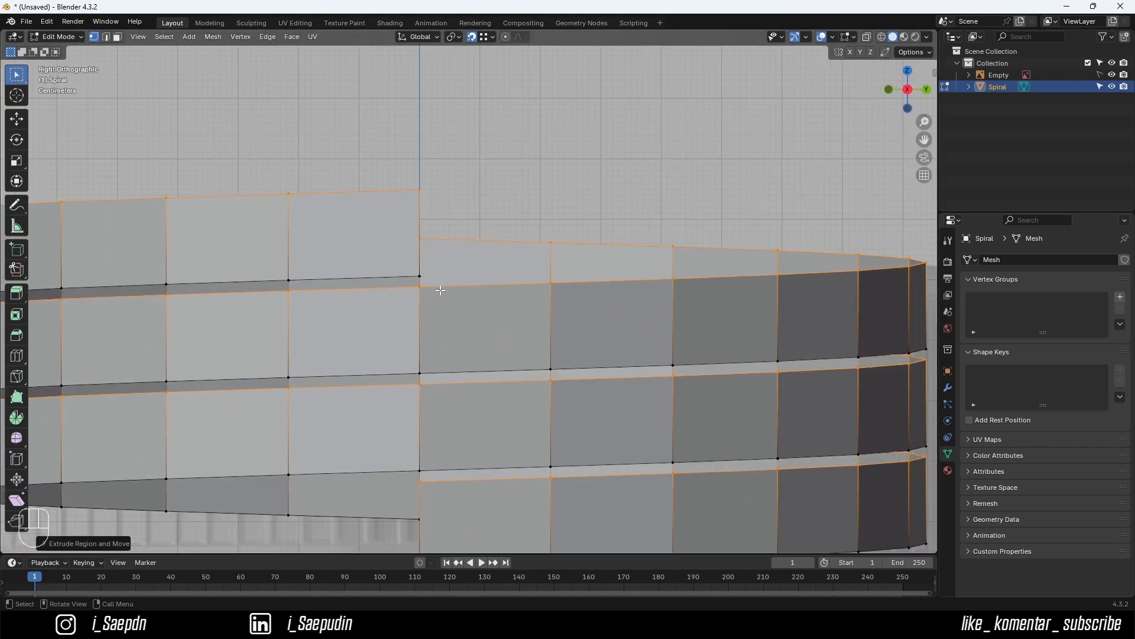
{"action": "key", "text": "g"}
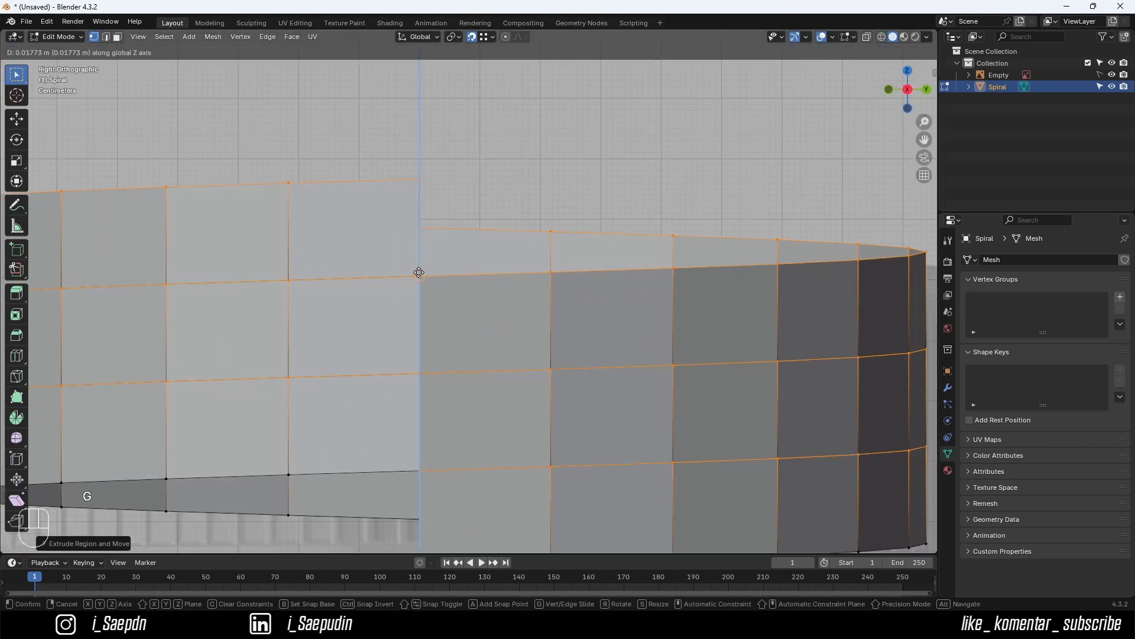
{"action": "left_click", "coordinate": [424, 277]}
{"action": "scroll", "coordinate": [421, 282], "scroll_direction": "down", "scroll_amount": 2}
{"action": "middle_click_drag", "start_coordinate": [420, 282], "coordinate": [356, 291]}
{"action": "left_click", "coordinate": [348, 284]}
{"action": "key", "text": "g"}
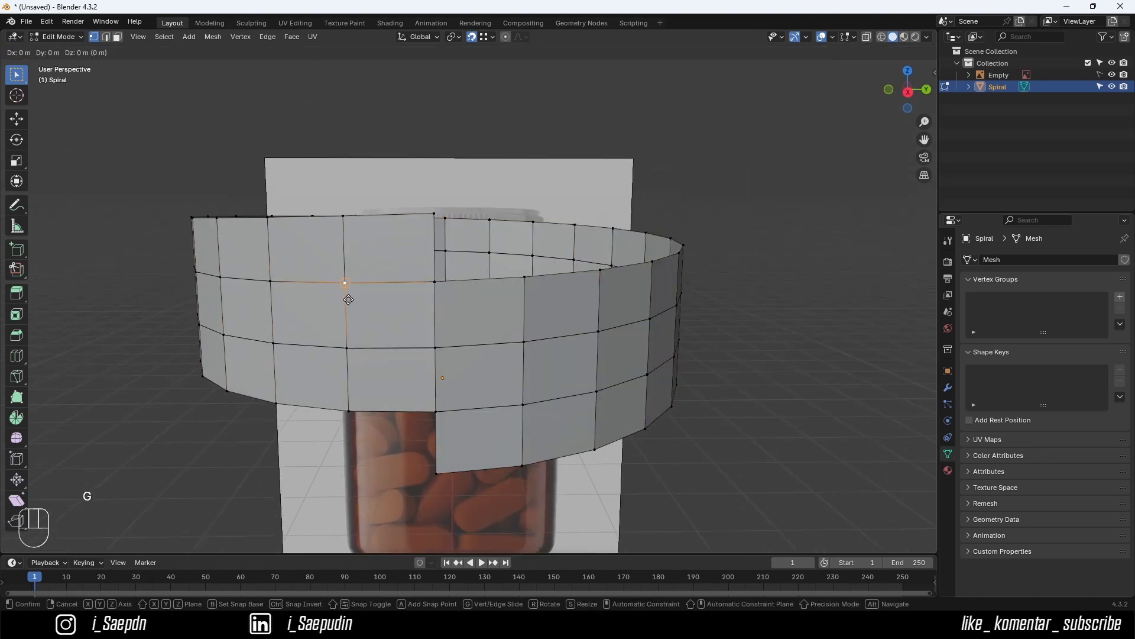
{"action": "key", "text": "Escape"}
- Turn off snapping and test-move a seam vertex to check whether the spiral's bands are joined
{"action": "left_click", "coordinate": [471, 37]}
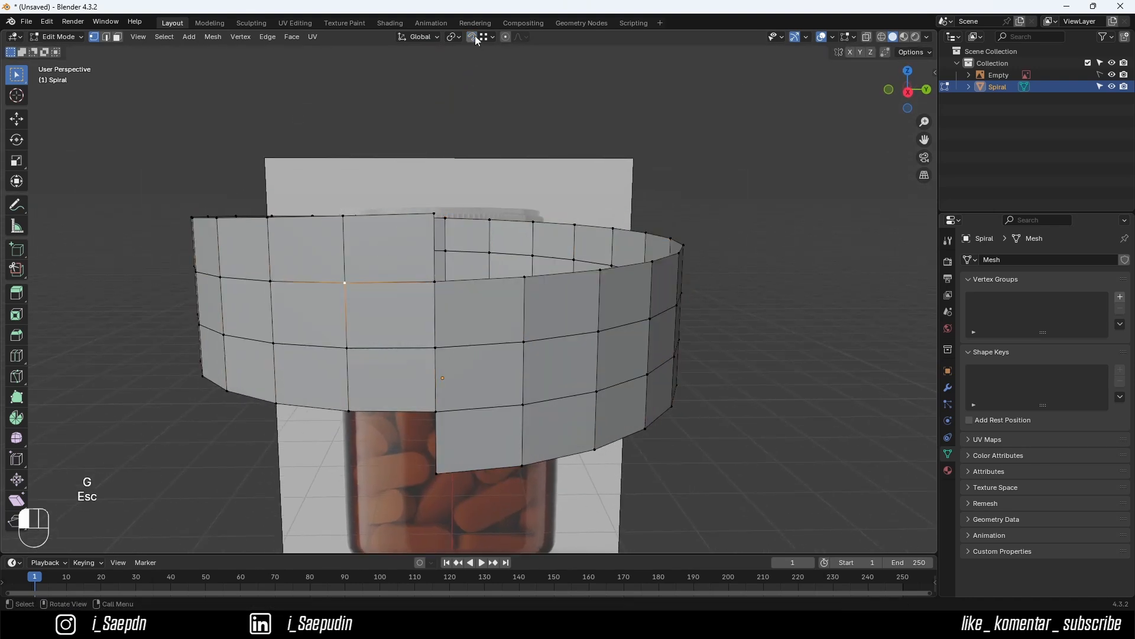
{"action": "key", "text": "g"}
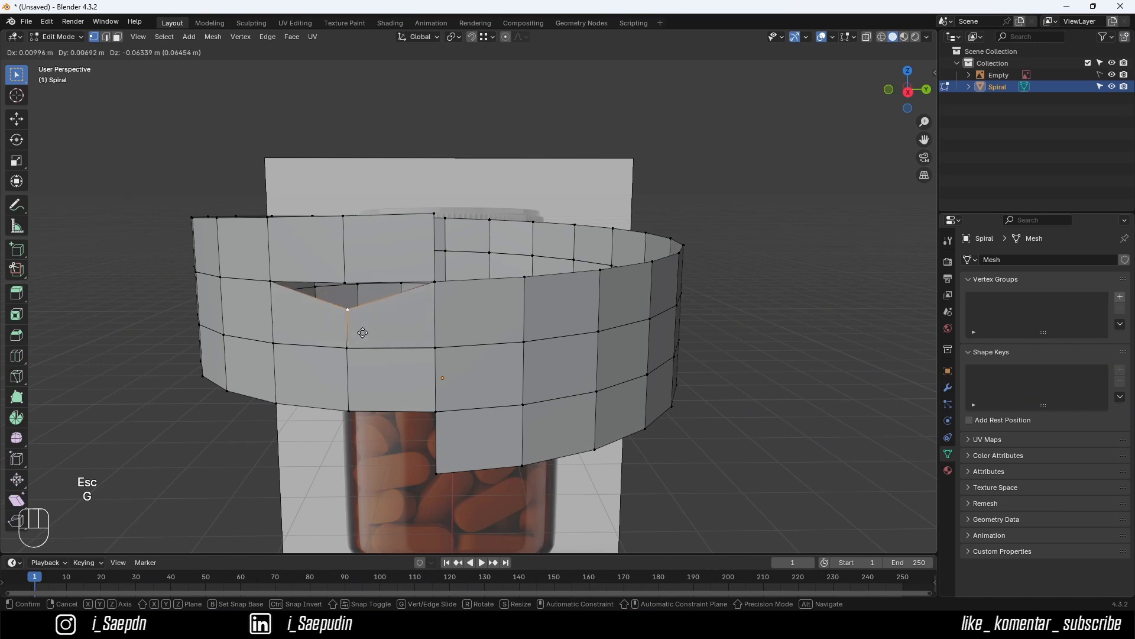
{"action": "key", "text": "Escape"}
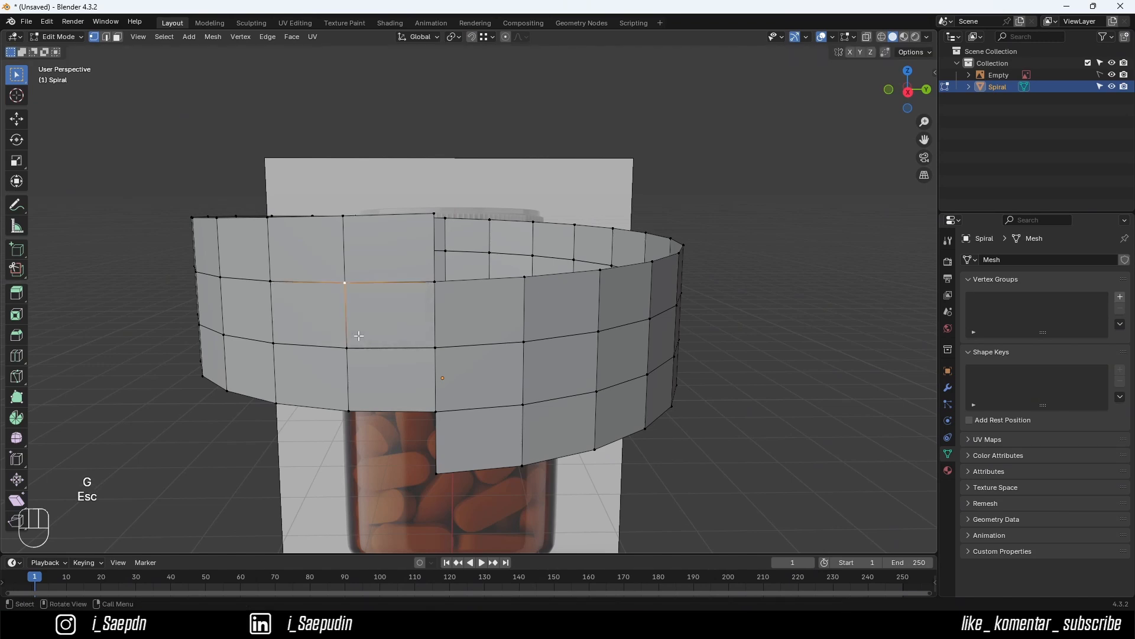
- Merge all of the spiral's vertices by distance and clear the selection
{"action": "key", "text": "a"}
{"action": "key", "text": "m"}
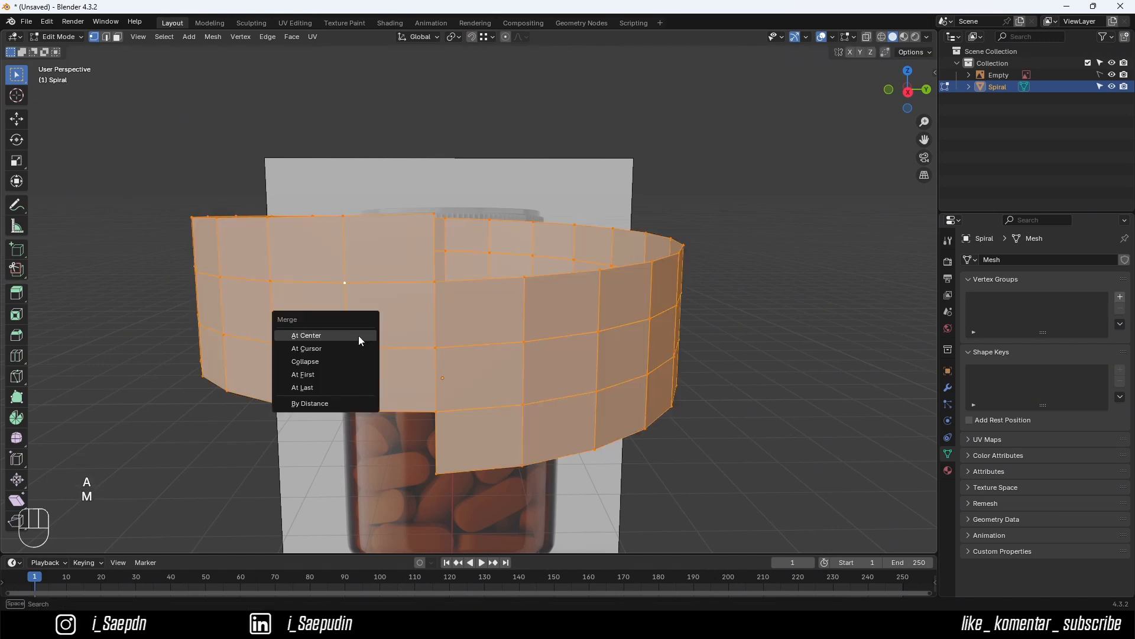
{"action": "left_click", "coordinate": [331, 403]}
{"action": "key", "text": "alt+a"}
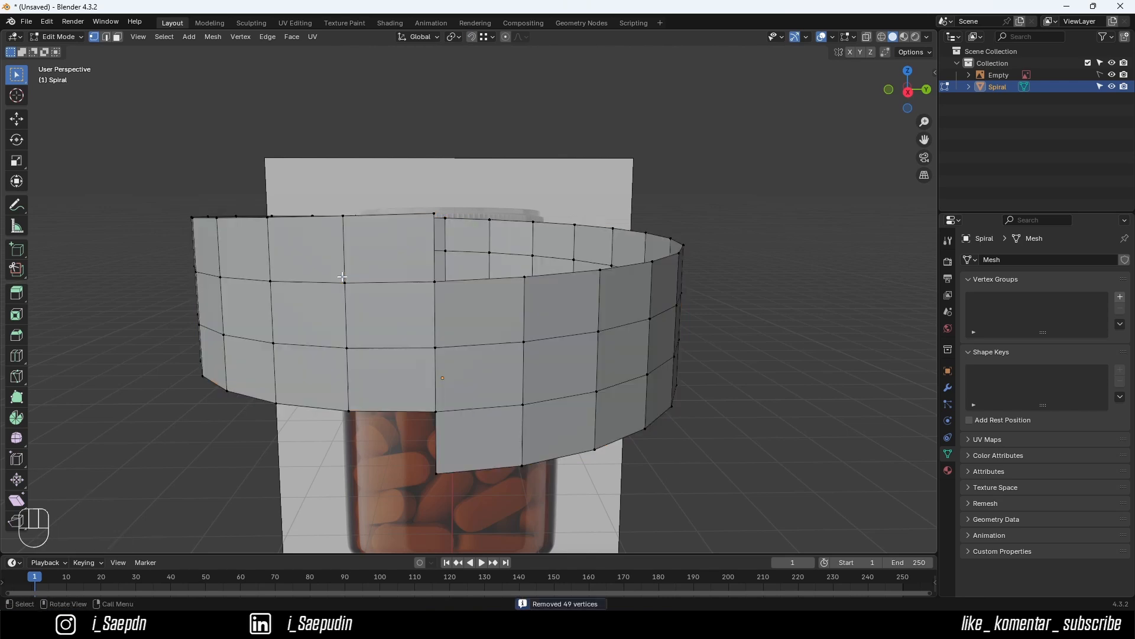
- Test the weld by moving one seam vertex down along Z, then cancel the move
{"action": "left_click", "coordinate": [348, 284]}
{"action": "key", "text": "g"}
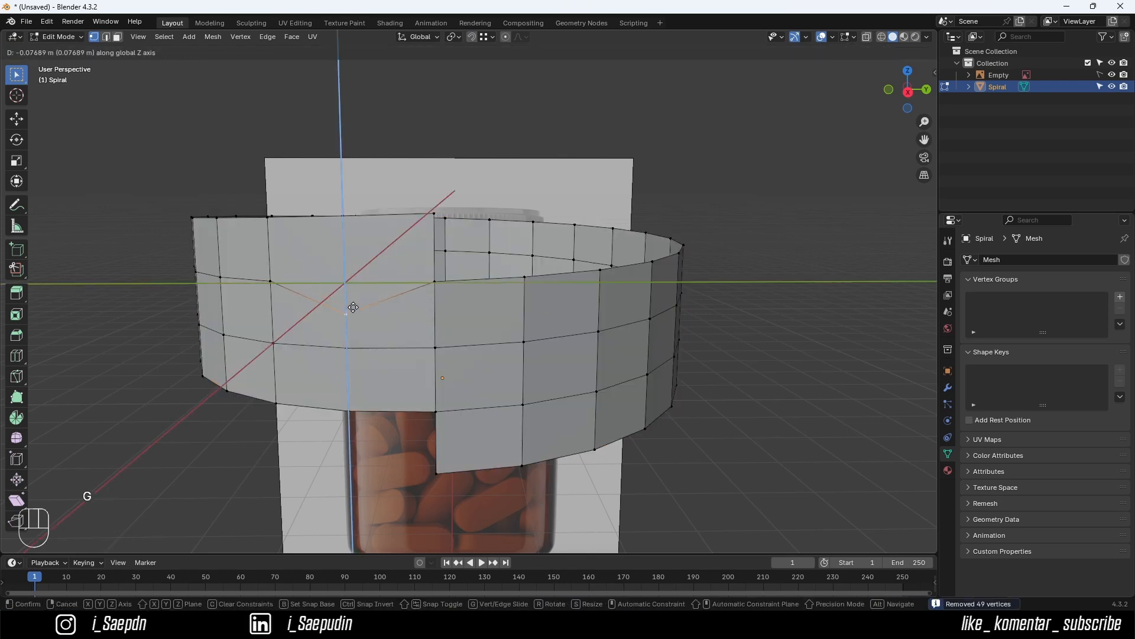
{"action": "key", "text": "Escape"}
{"action": "key", "text": "Escape"}
- Select the spiral band's top boundary edge loop in the right view and extrude it upward along Z above the cap
{"action": "middle_click_drag", "start_coordinate": [460, 260], "coordinate": [469, 255]}
{"action": "left_click", "coordinate": [903, 94]}
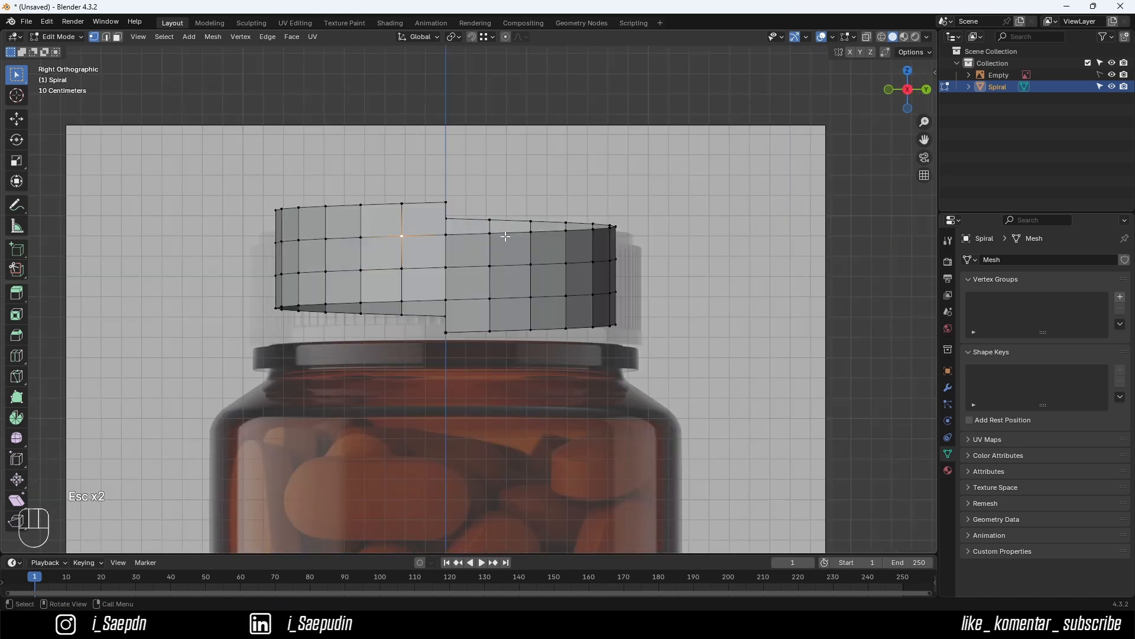
{"action": "middle_click_drag", "start_coordinate": [459, 224], "coordinate": [438, 263], "text": "shift"}
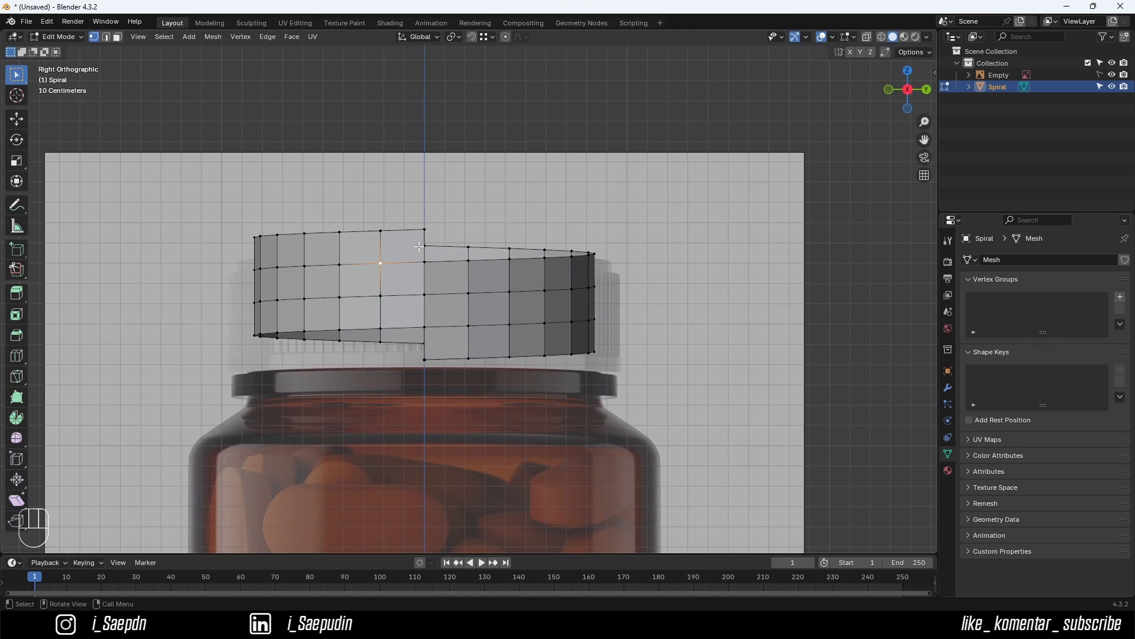
{"action": "key", "text": "2"}
{"action": "left_click", "coordinate": [423, 241], "text": "alt"}
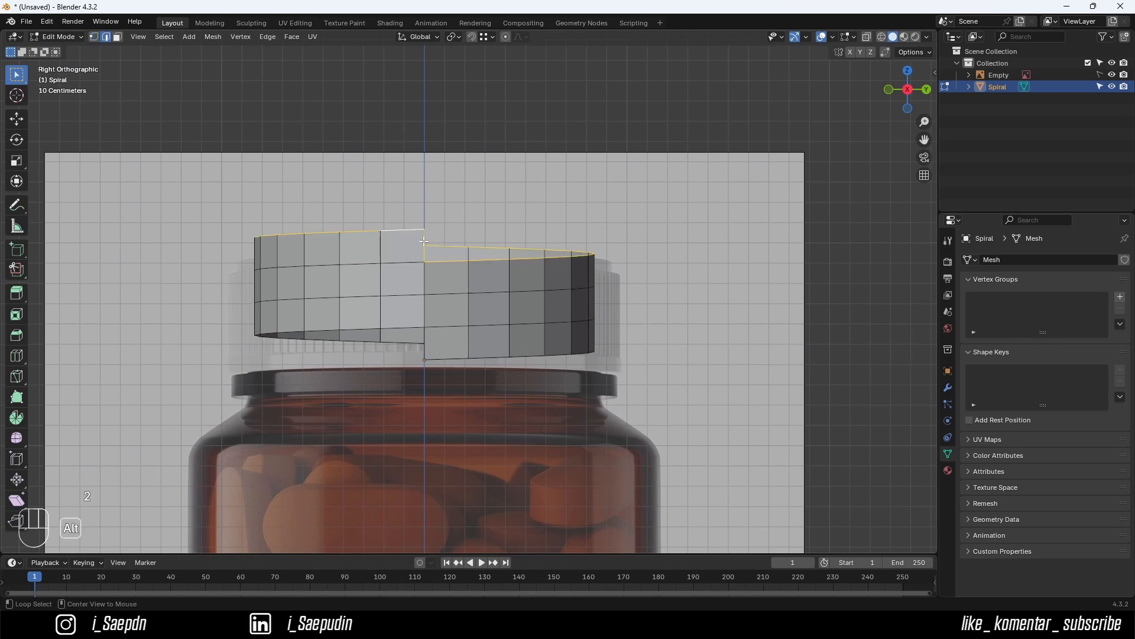
{"action": "middle_click_drag", "start_coordinate": [425, 247], "coordinate": [428, 257], "text": "shift"}
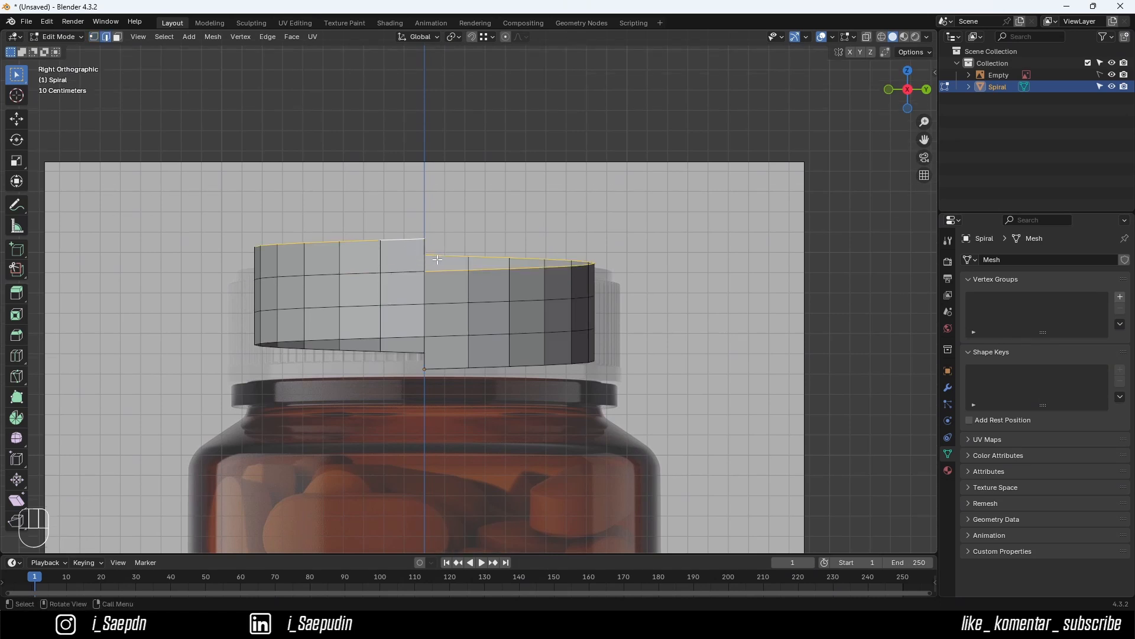
{"action": "key", "text": "e"}
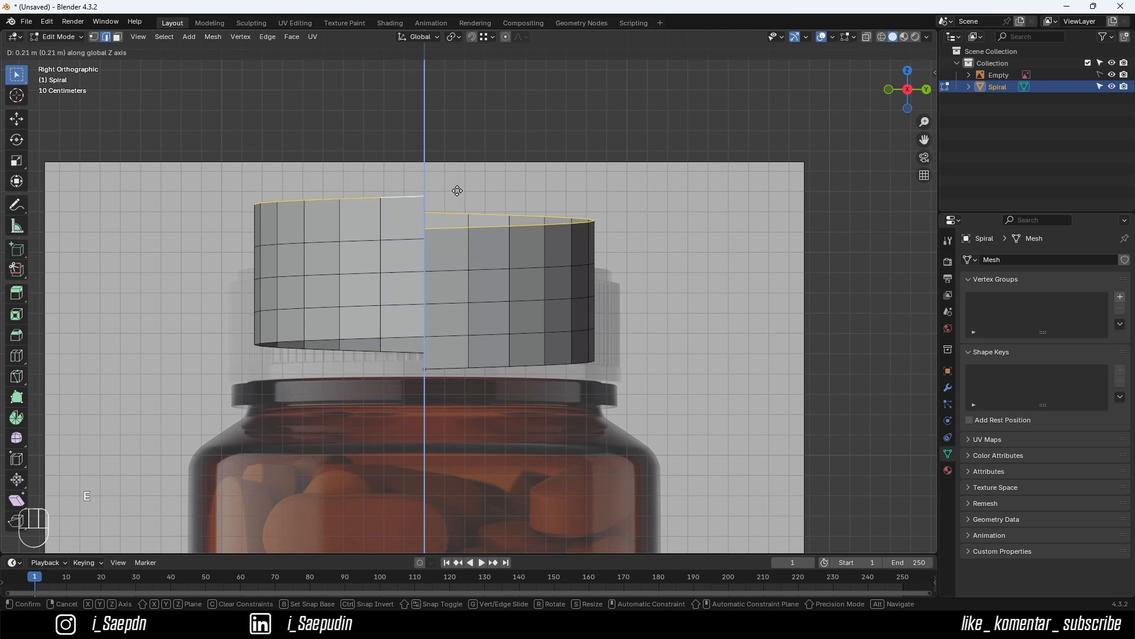
{"action": "left_click", "coordinate": [459, 185]}
- Flatten the extruded top edge loop of the spiral band by scaling it to 0 along Z
{"action": "key", "text": "s"}
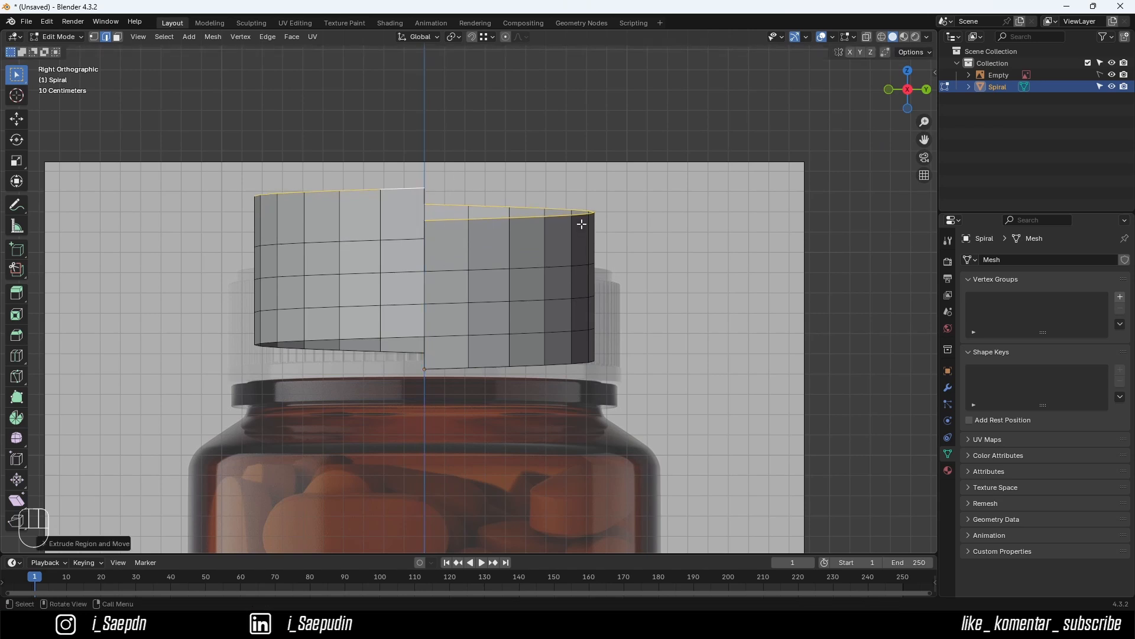
{"action": "key", "text": "z"}
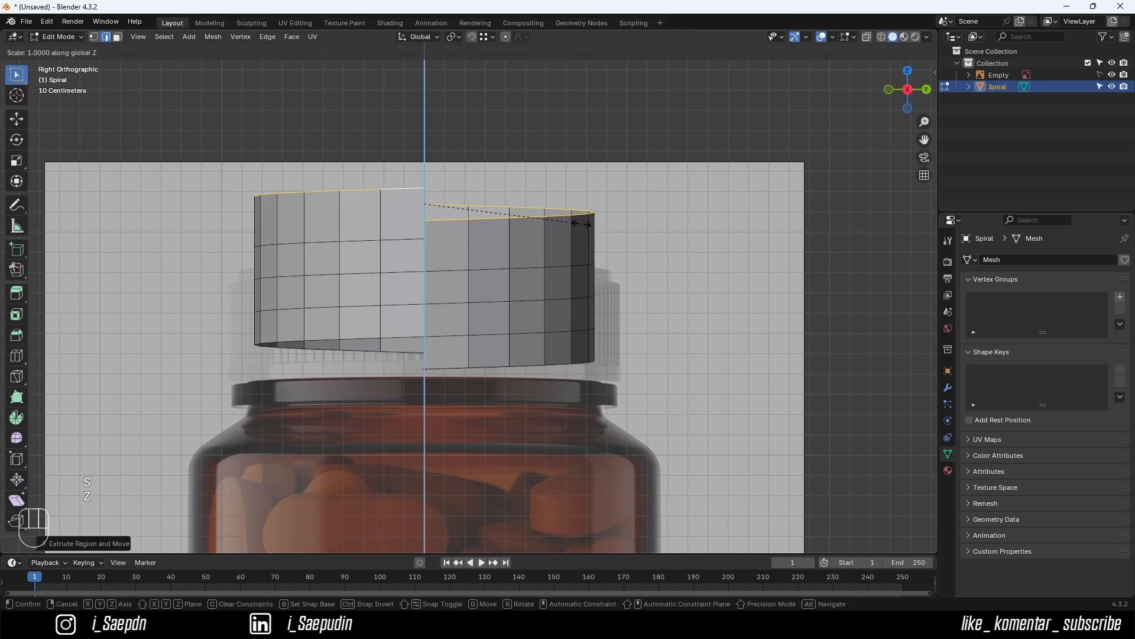
{"action": "key", "text": "KP_0"}
{"action": "key", "text": "KP_Enter"}
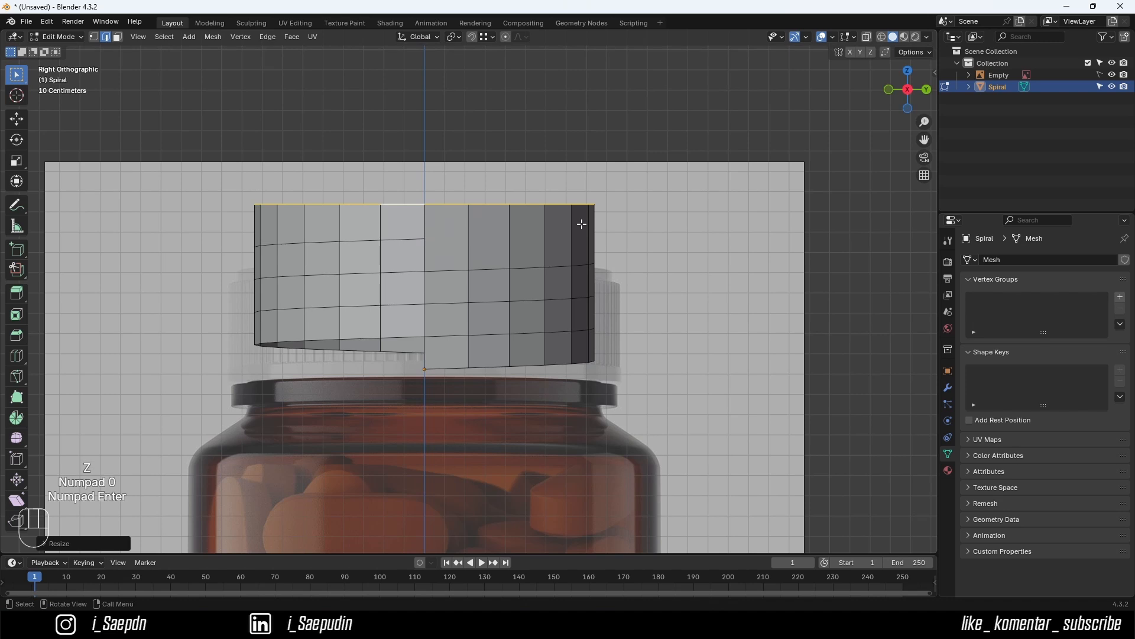
- Extrude the band's bottom boundary loop down along Z to the bottle's neck ring and flatten it by scaling to 0 along Z
{"action": "left_click", "coordinate": [417, 337], "text": "alt"}
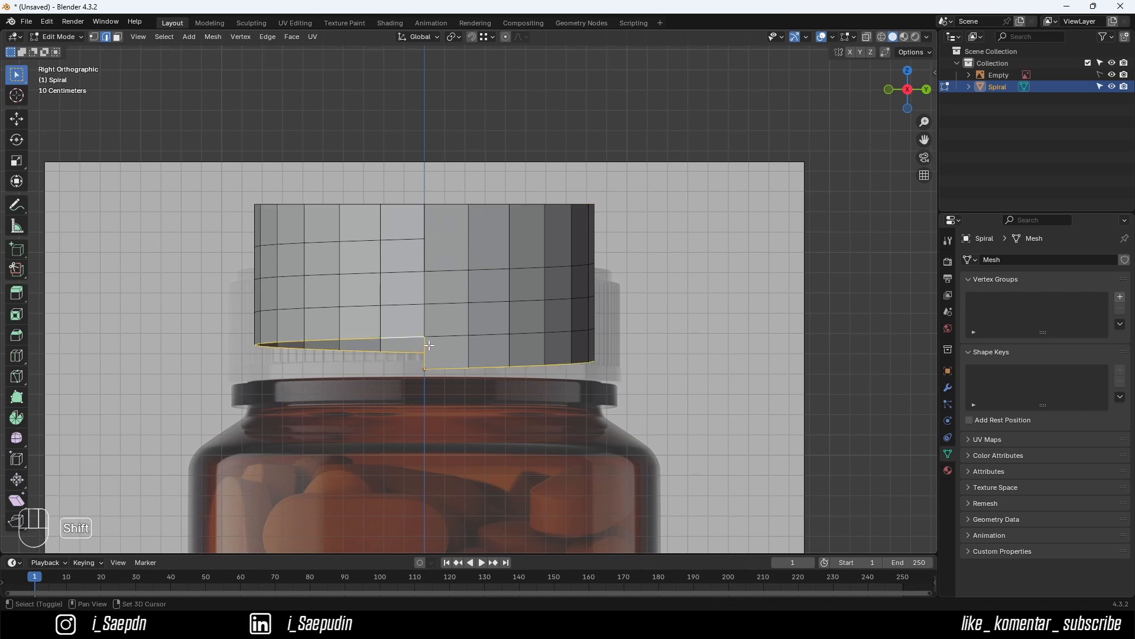
{"action": "left_click", "coordinate": [426, 345], "text": "shift"}
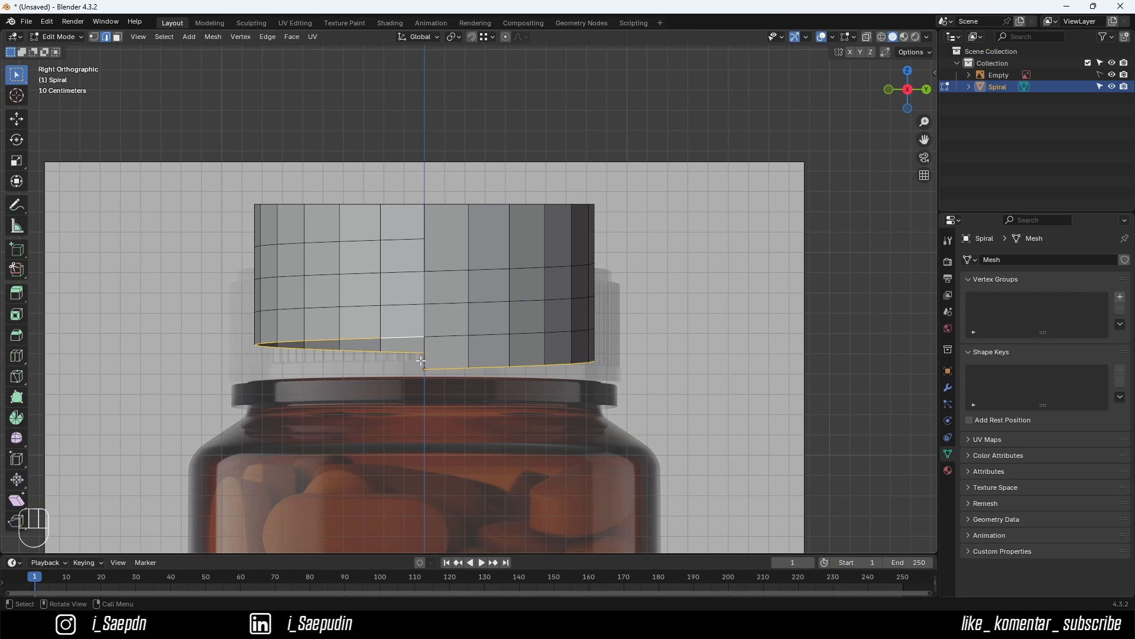
{"action": "key", "text": "e"}
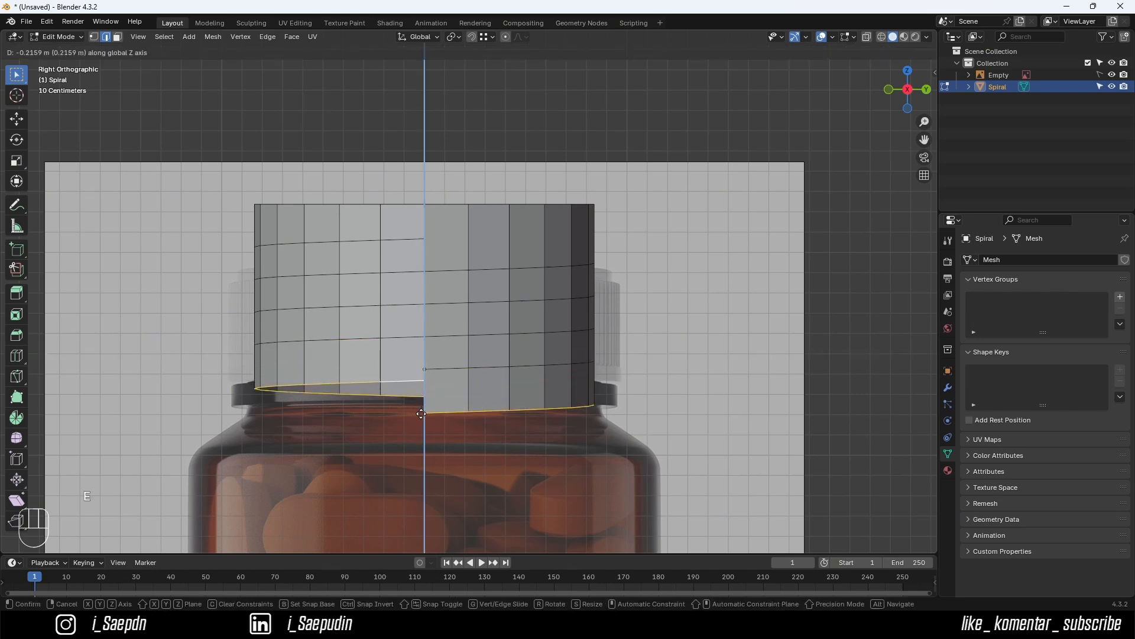
{"action": "left_click", "coordinate": [420, 416]}
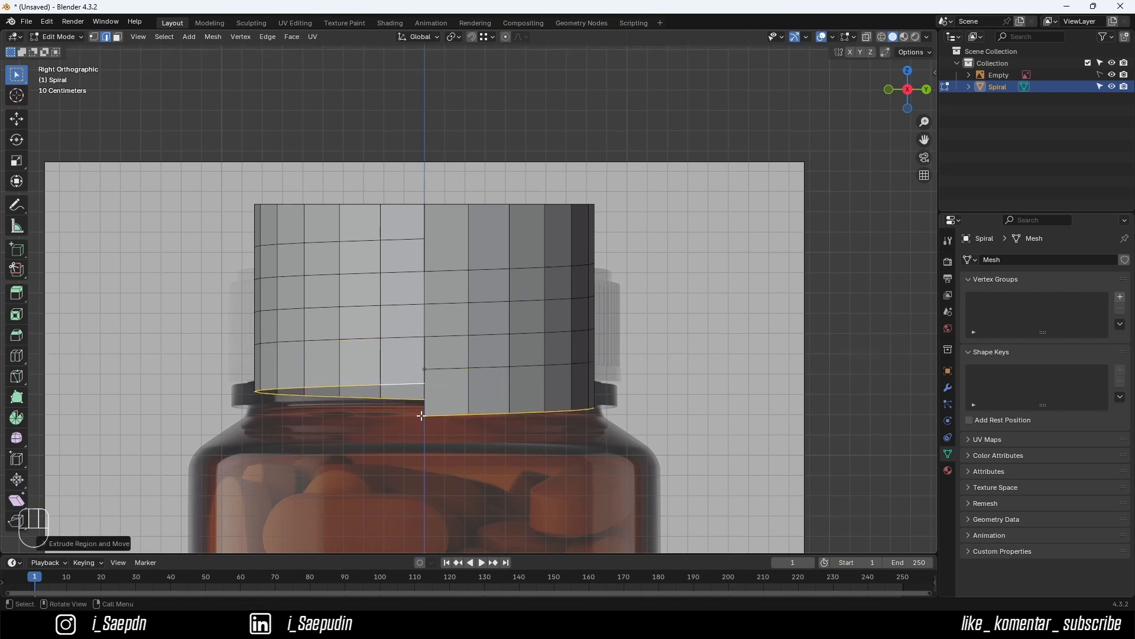
{"action": "key", "text": "s"}
{"action": "key", "text": "z"}
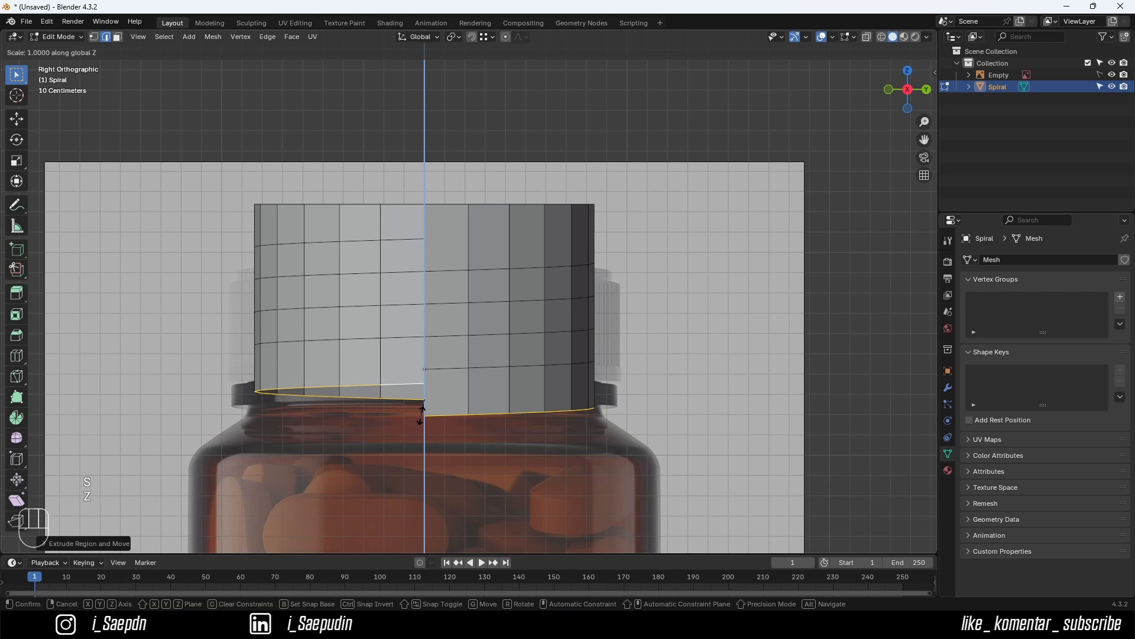
{"action": "key", "text": "KP_0"}
{"action": "key", "text": "KP_Enter"}
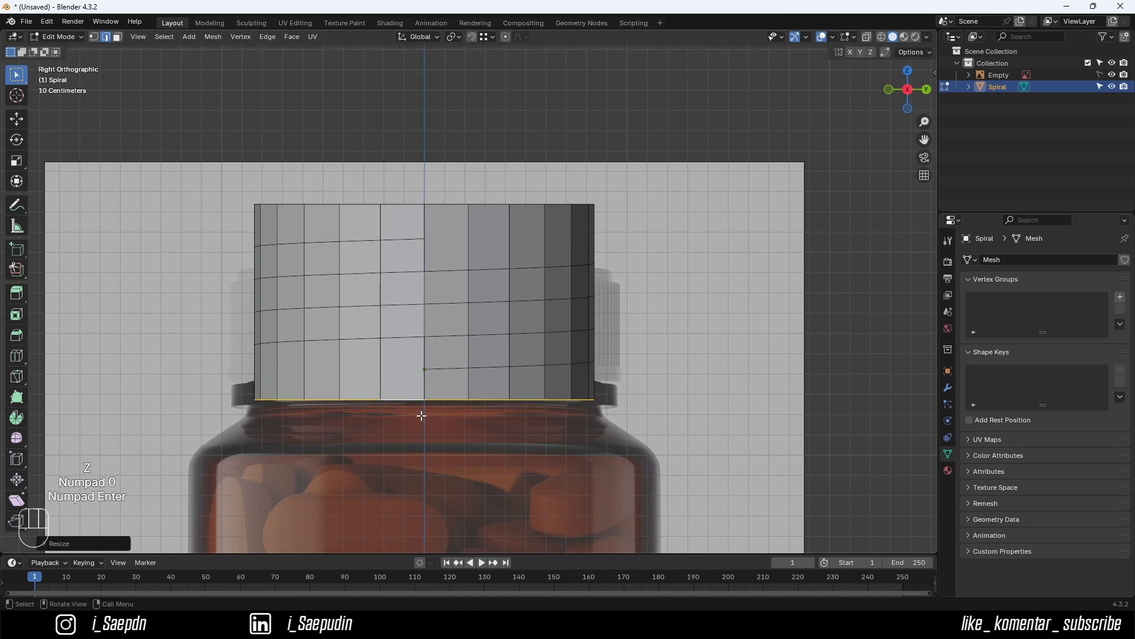
- In Object Mode, scale the whole spiral mesh along Z to about 0.61, using X-ray to match the reference cap's height
{"action": "scroll", "coordinate": [423, 409], "scroll_direction": "down", "scroll_amount": 3}
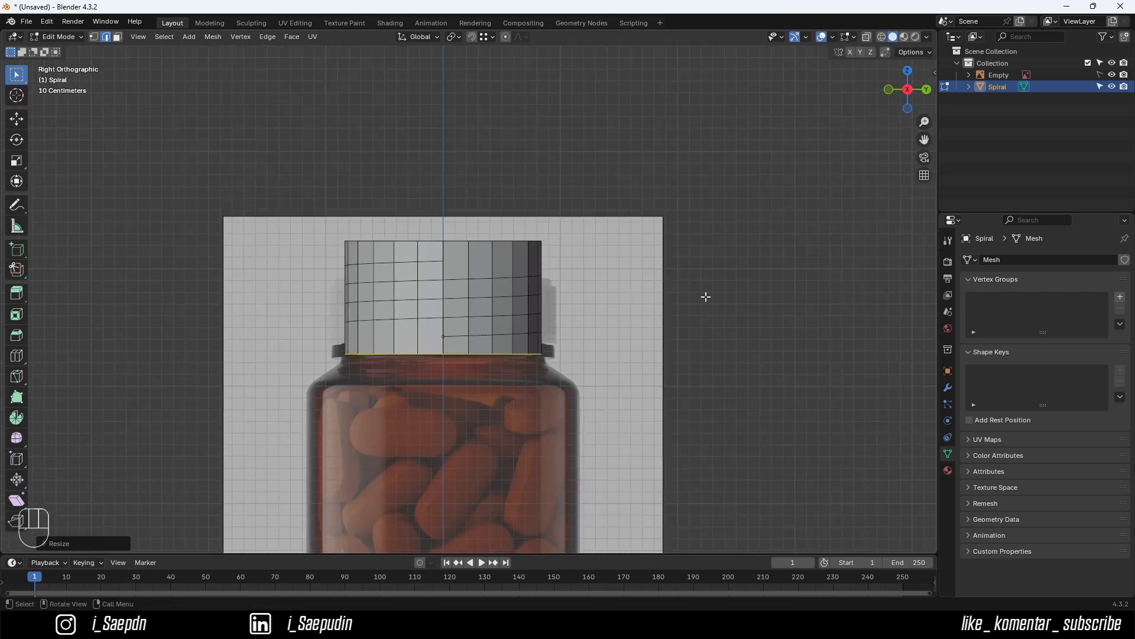
{"action": "key", "text": "Tab"}
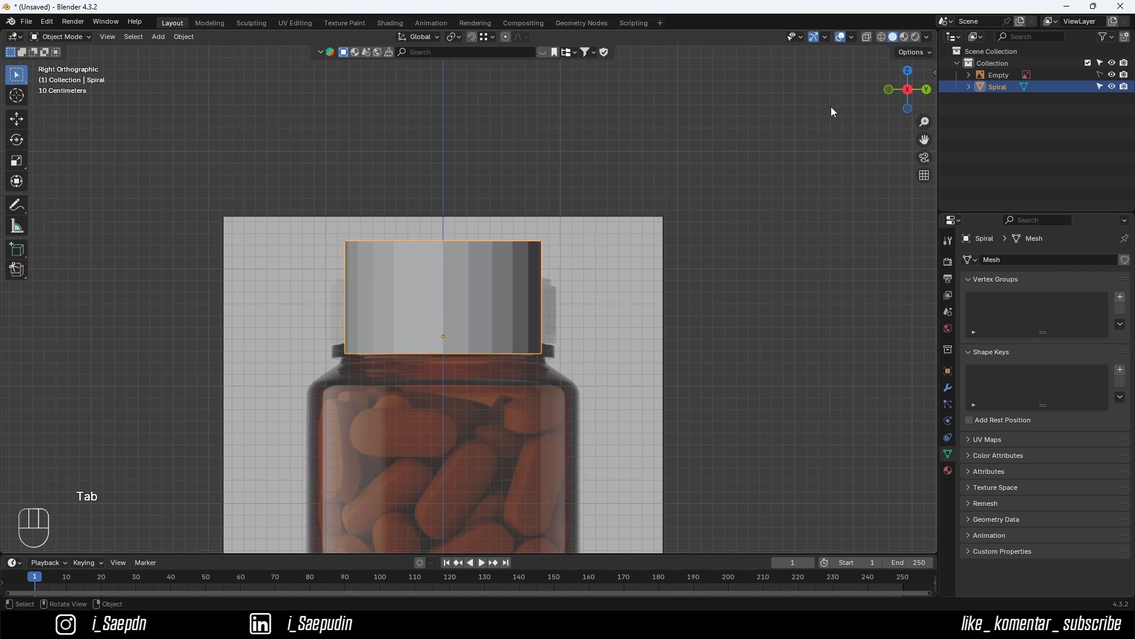
{"action": "left_click", "coordinate": [868, 37]}
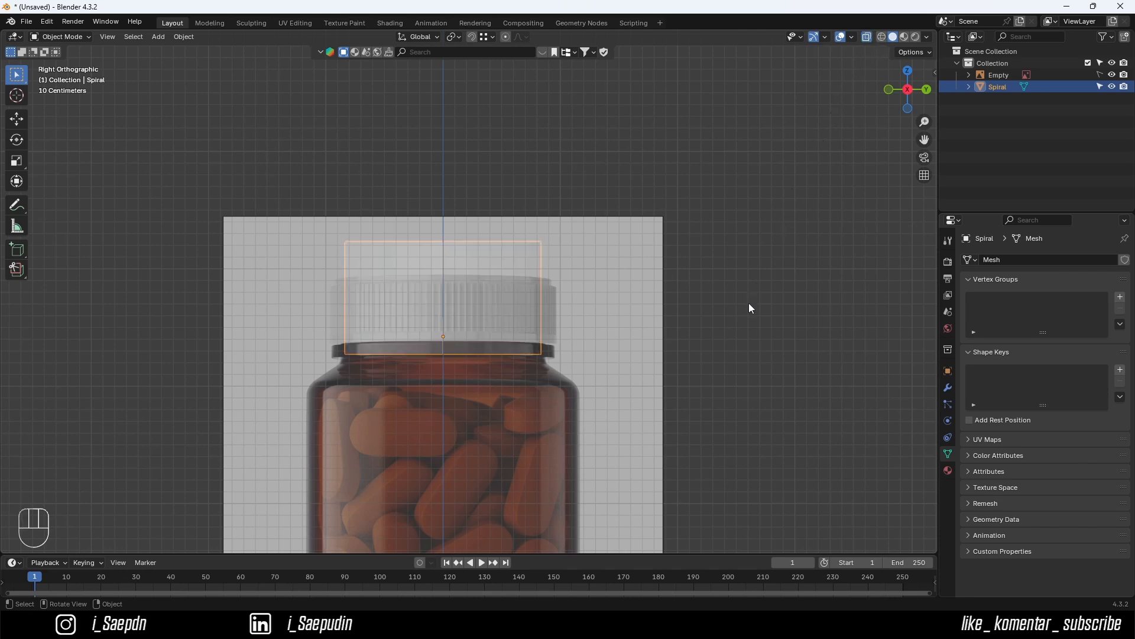
{"action": "key", "text": "s"}
{"action": "key", "text": "z"}
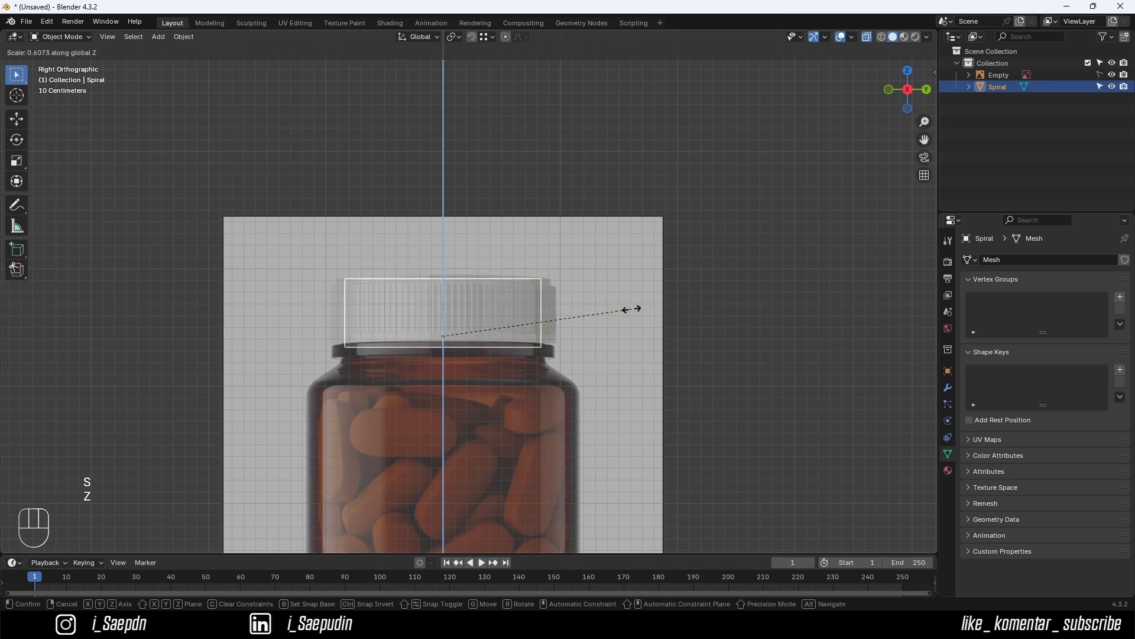
{"action": "left_click", "coordinate": [633, 310]}
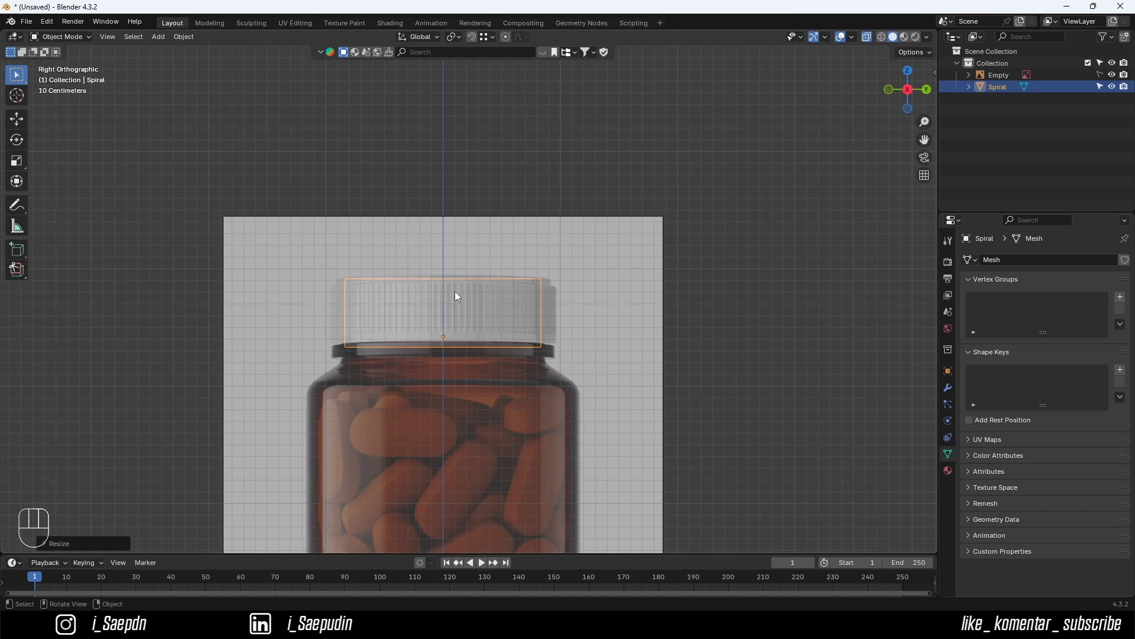
{"action": "left_click", "coordinate": [866, 37]}
{"action": "middle_click_drag", "start_coordinate": [495, 285], "coordinate": [491, 316]}
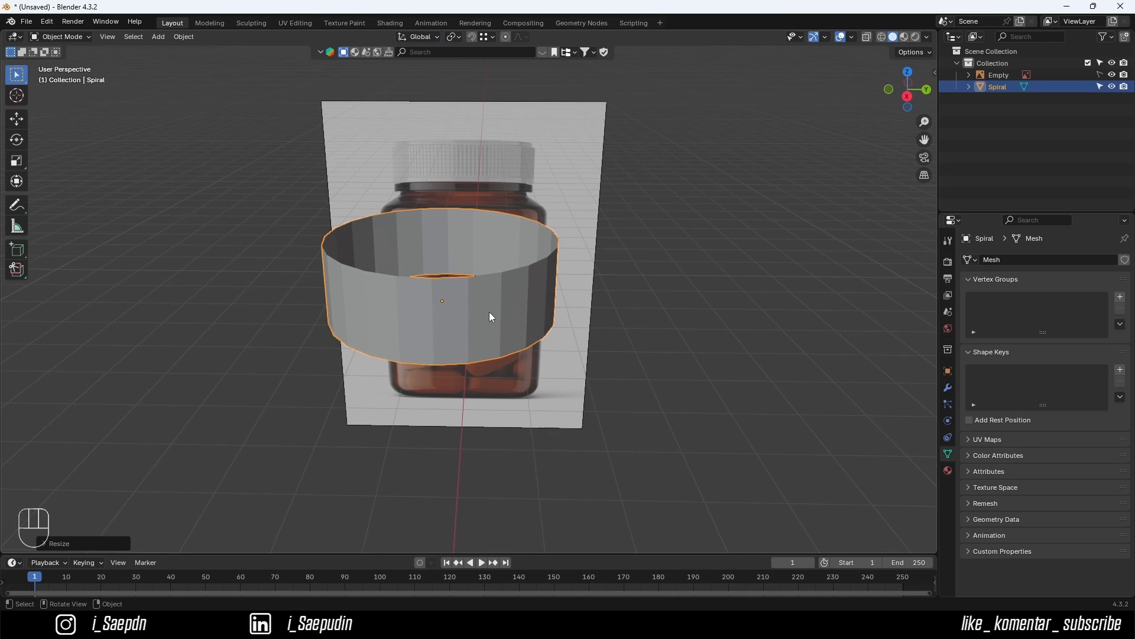
{"action": "key", "text": "s"}
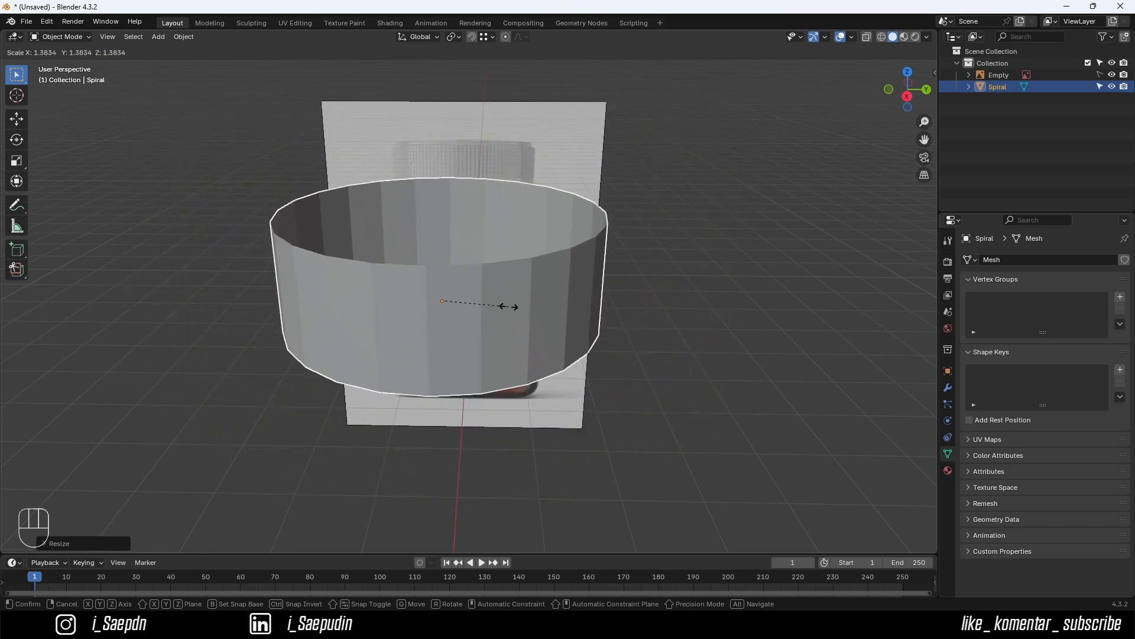
{"action": "key", "text": "z"}
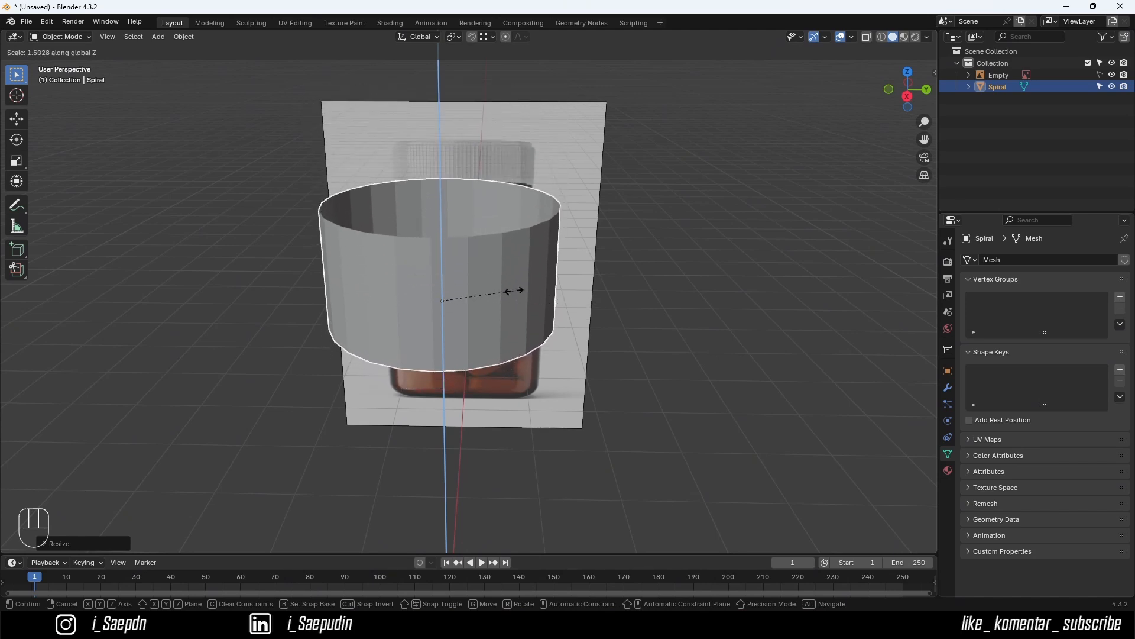
{"action": "key", "text": "y"}
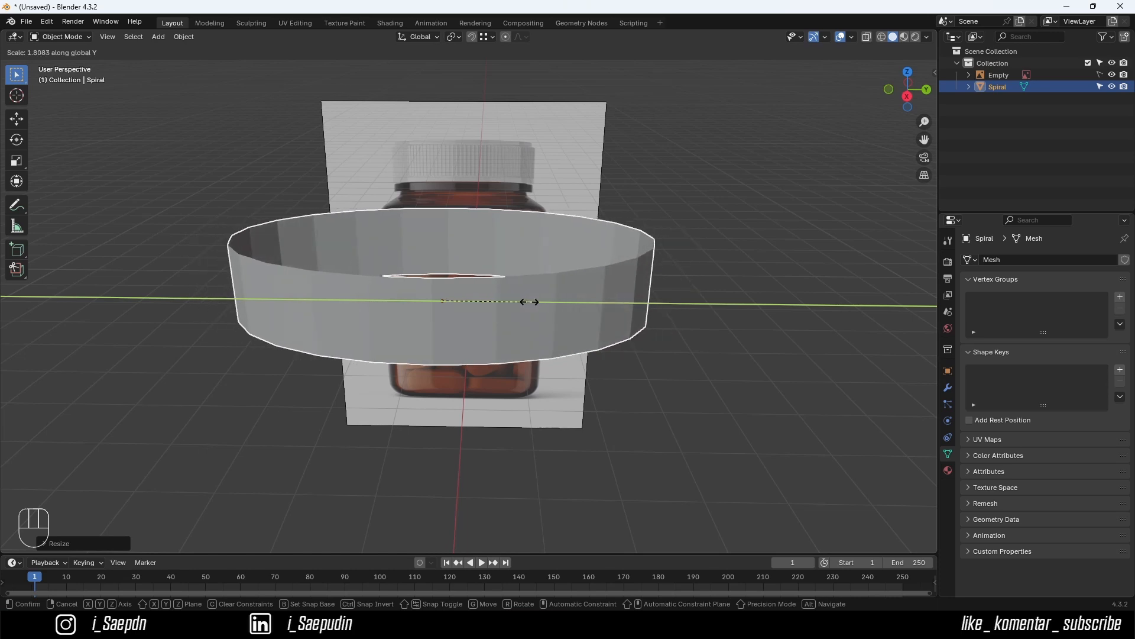
{"action": "key", "text": "x"}
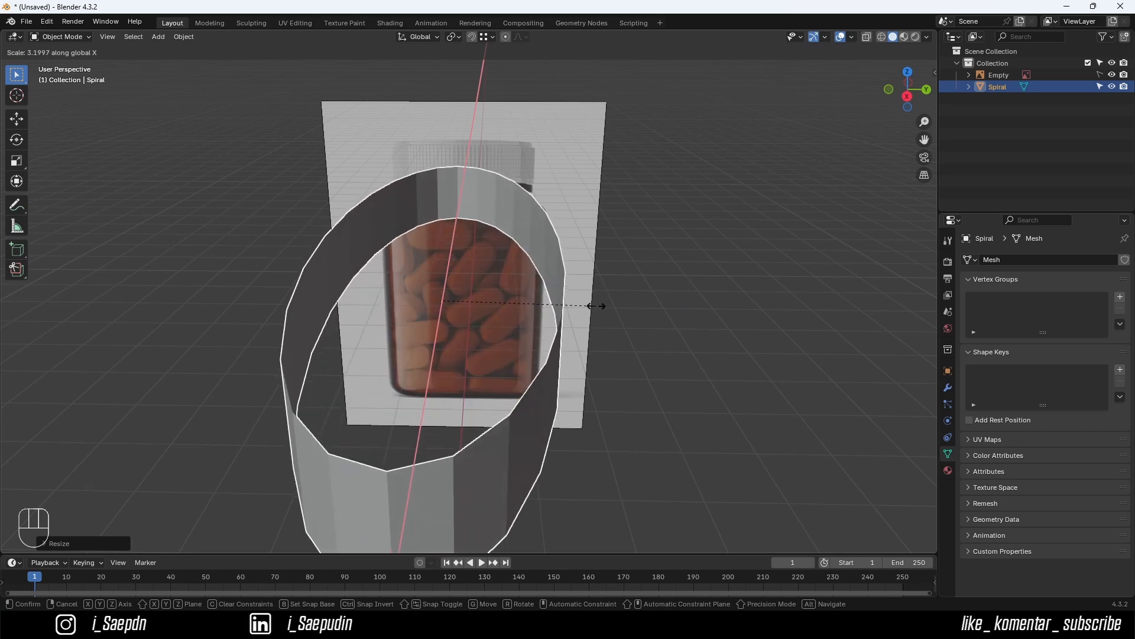
{"action": "key", "text": "Escape"}
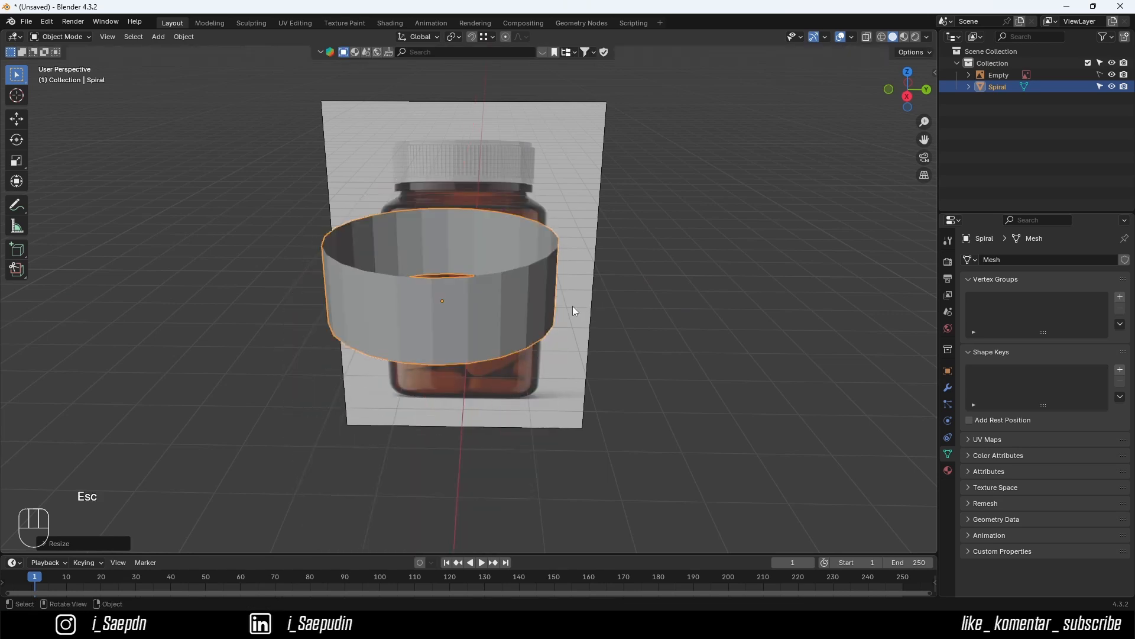
- In the right view, vertex-slide the upper seam vertex sideways along its horizontal edge to open the unjoined seam
{"action": "left_click", "coordinate": [907, 96]}
{"action": "key", "text": "Tab"}
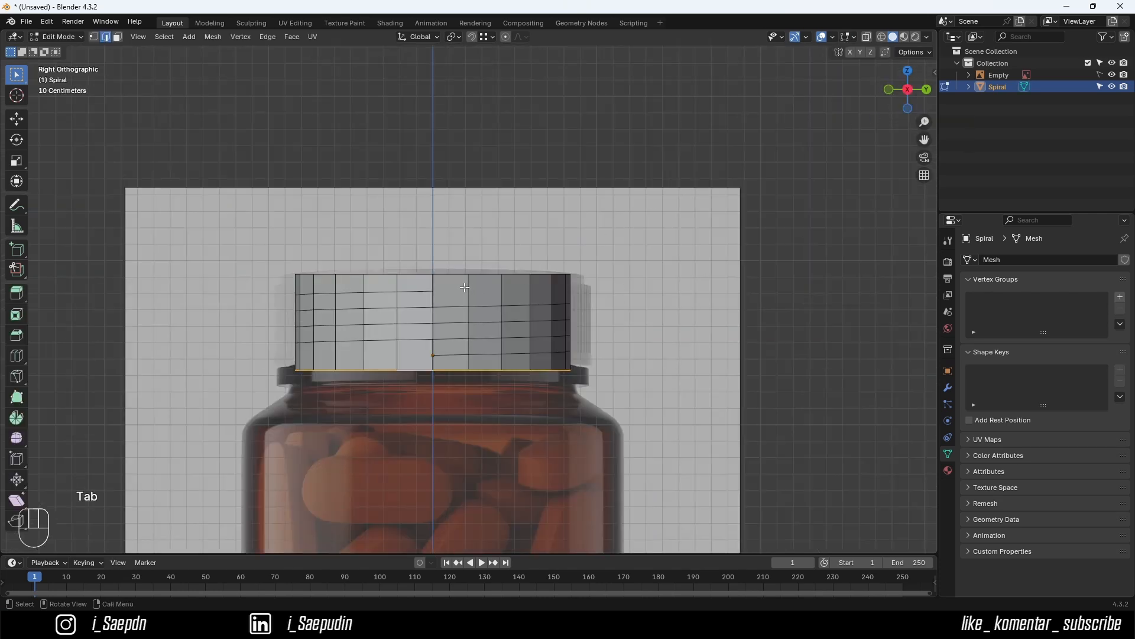
{"action": "scroll", "coordinate": [428, 293], "scroll_direction": "up", "scroll_amount": 5}
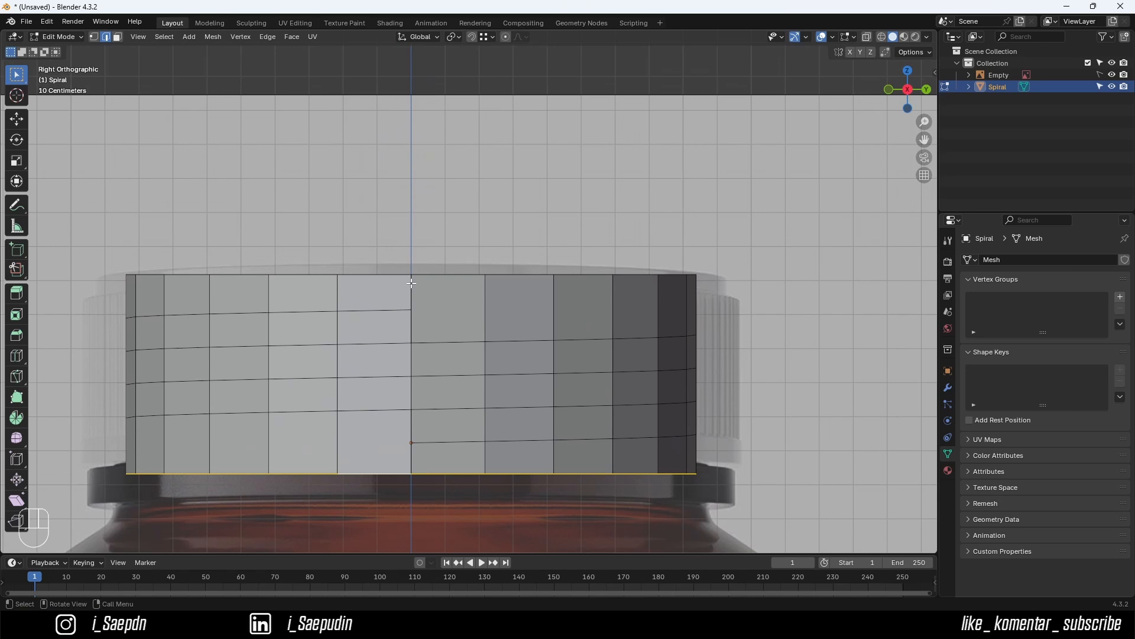
{"action": "key", "text": "Tab"}
{"action": "key", "text": "Tab"}
{"action": "key", "text": "1"}
{"action": "left_click", "coordinate": [412, 275]}
{"action": "left_click", "coordinate": [411, 309]}
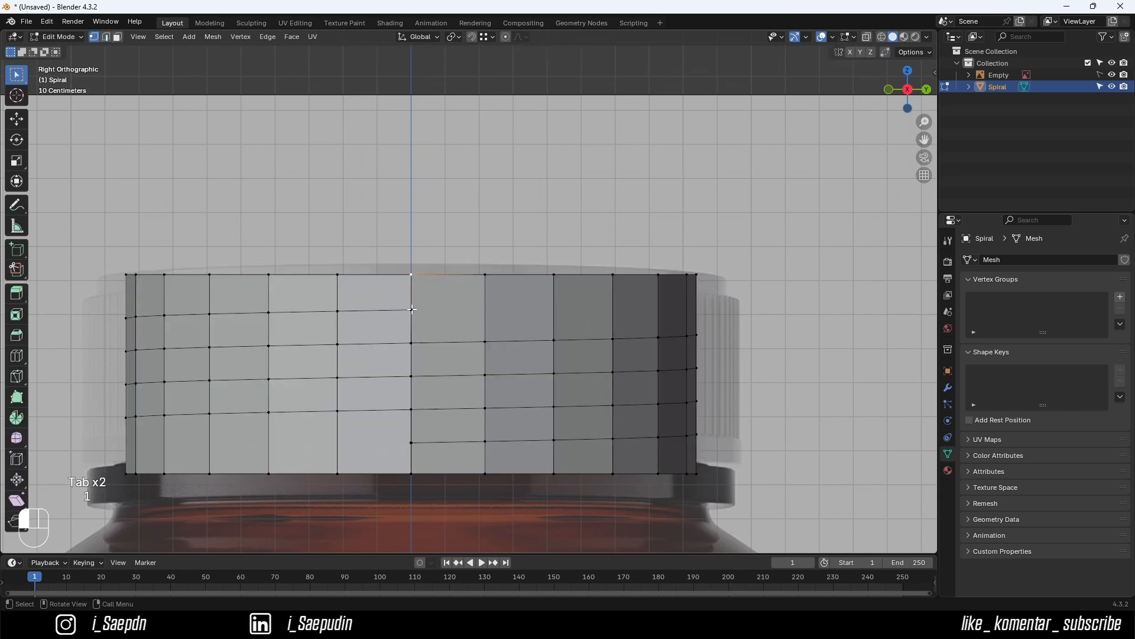
{"action": "key", "text": "g"}
{"action": "key", "text": "g"}
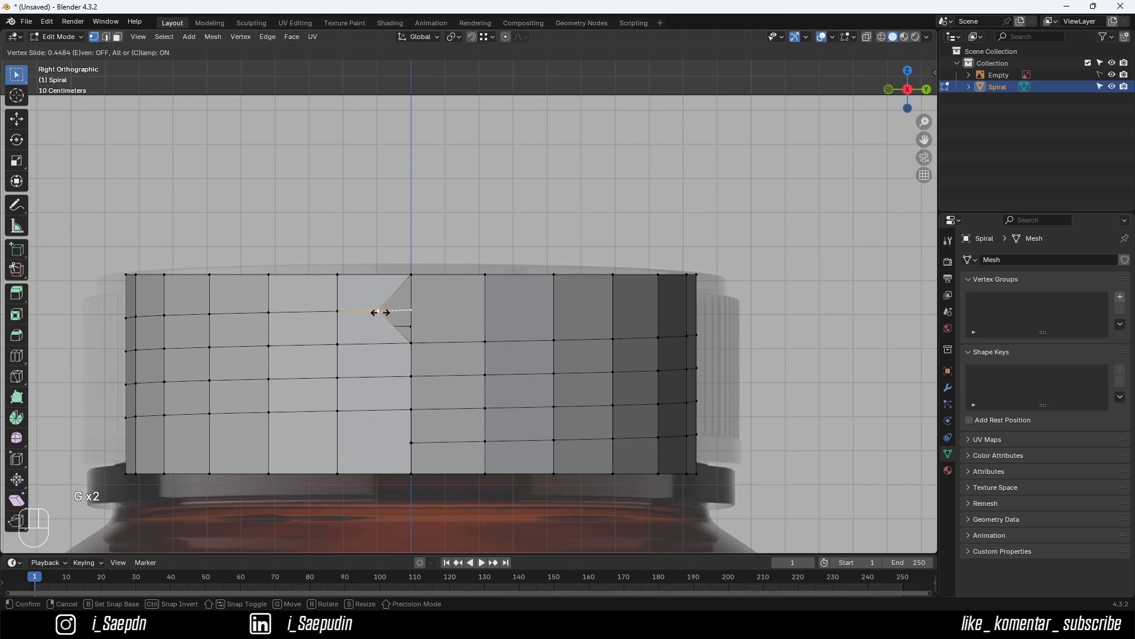
{"action": "left_click", "coordinate": [401, 308]}
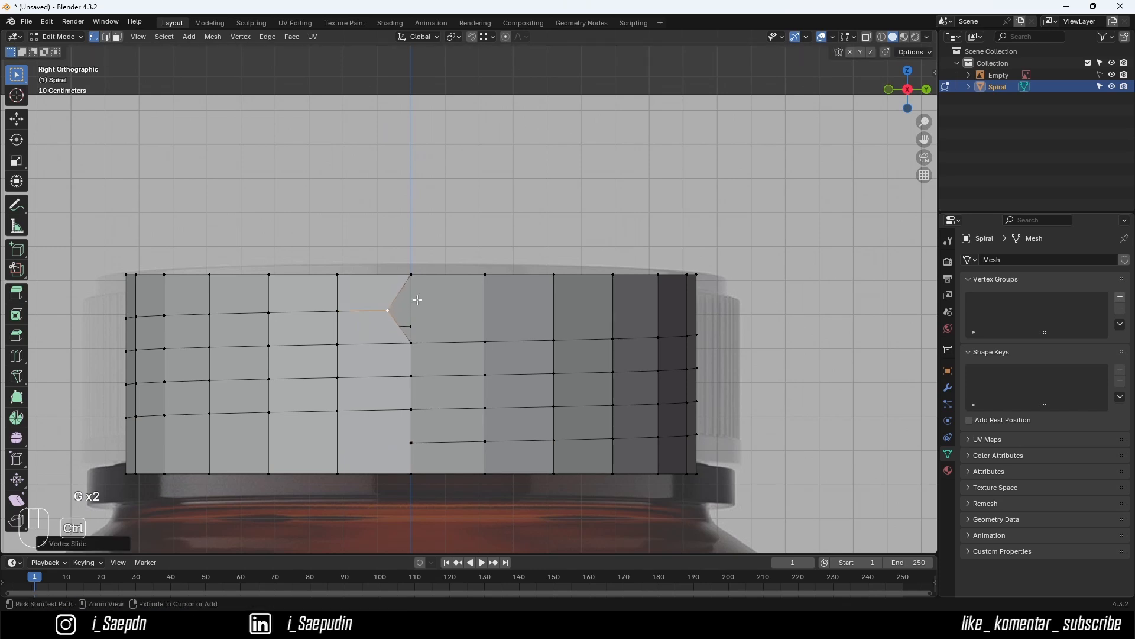
- Subdivide the vertical edge across the opened seam, between the top rim vertex and the seam vertex below the gap
{"action": "left_click", "coordinate": [412, 293]}
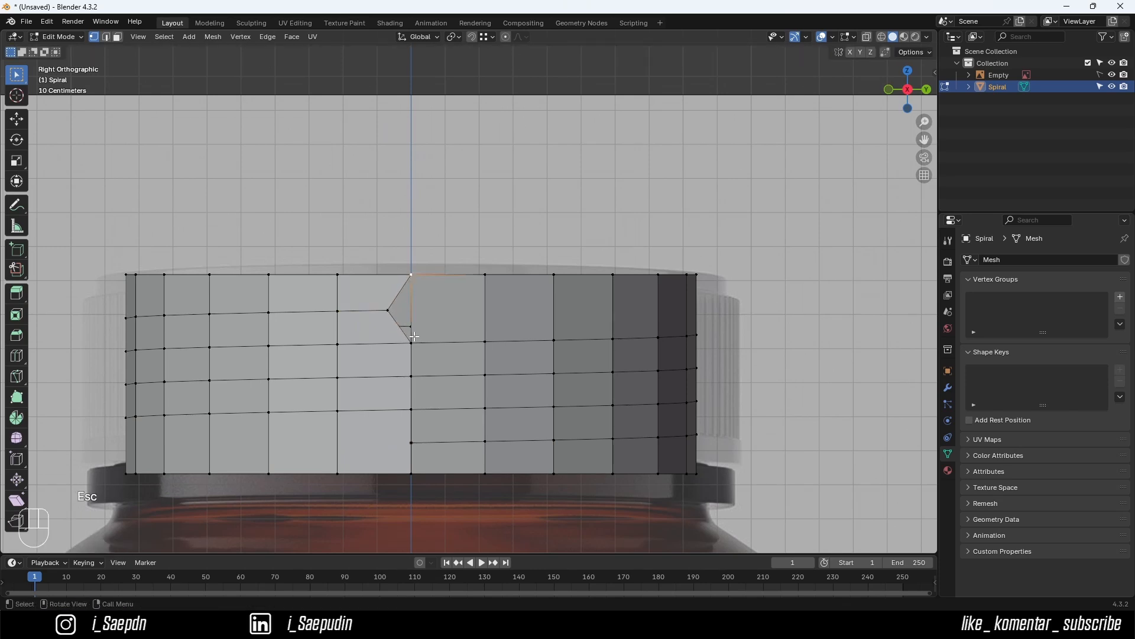
{"action": "middle_click_drag", "start_coordinate": [416, 292], "coordinate": [408, 287]}
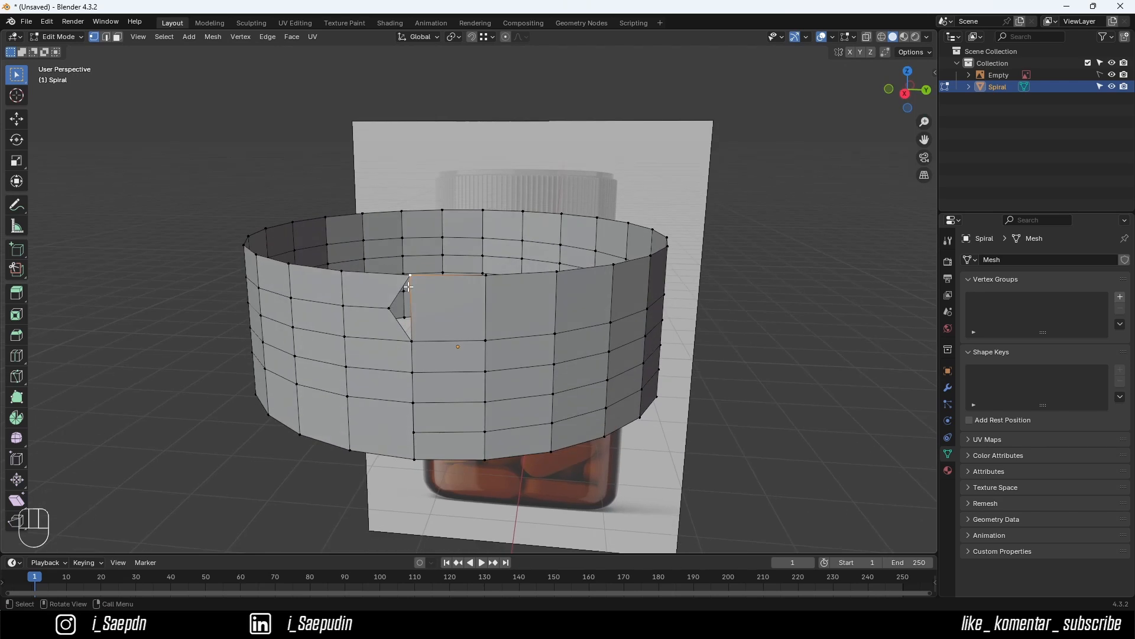
{"action": "left_click", "coordinate": [410, 341], "text": "shift"}
{"action": "right_click", "coordinate": [411, 341]}
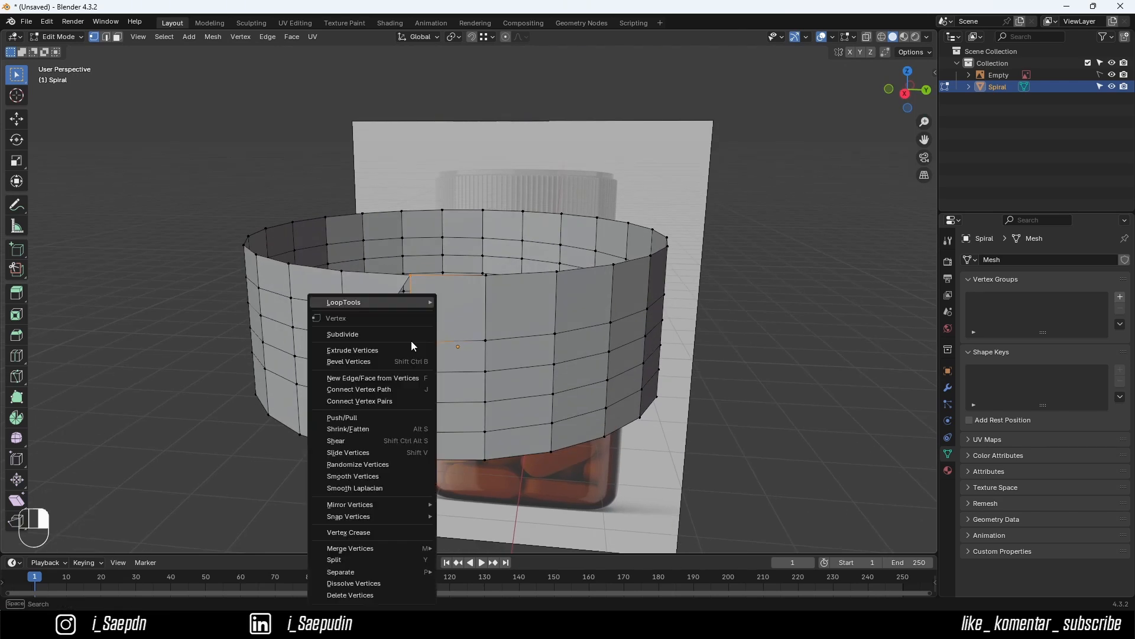
{"action": "left_click", "coordinate": [408, 335]}
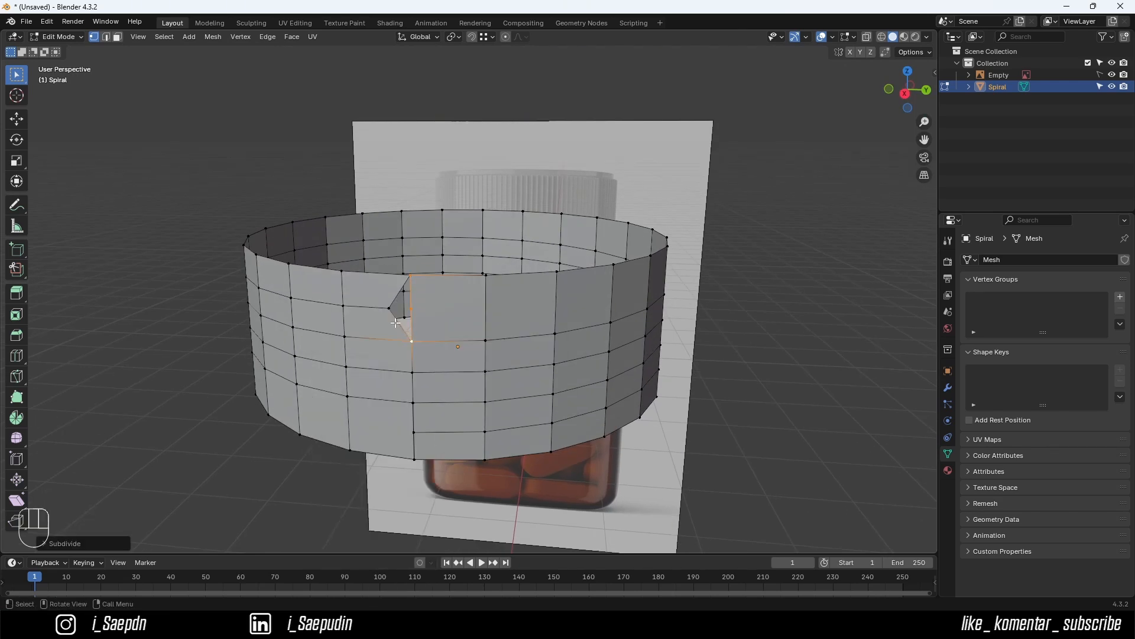
- Enable snapping to vertices and move the displaced seam vertex onto the midpoint vertex of the subdivided edge, closing the gap
{"action": "left_click", "coordinate": [389, 308]}
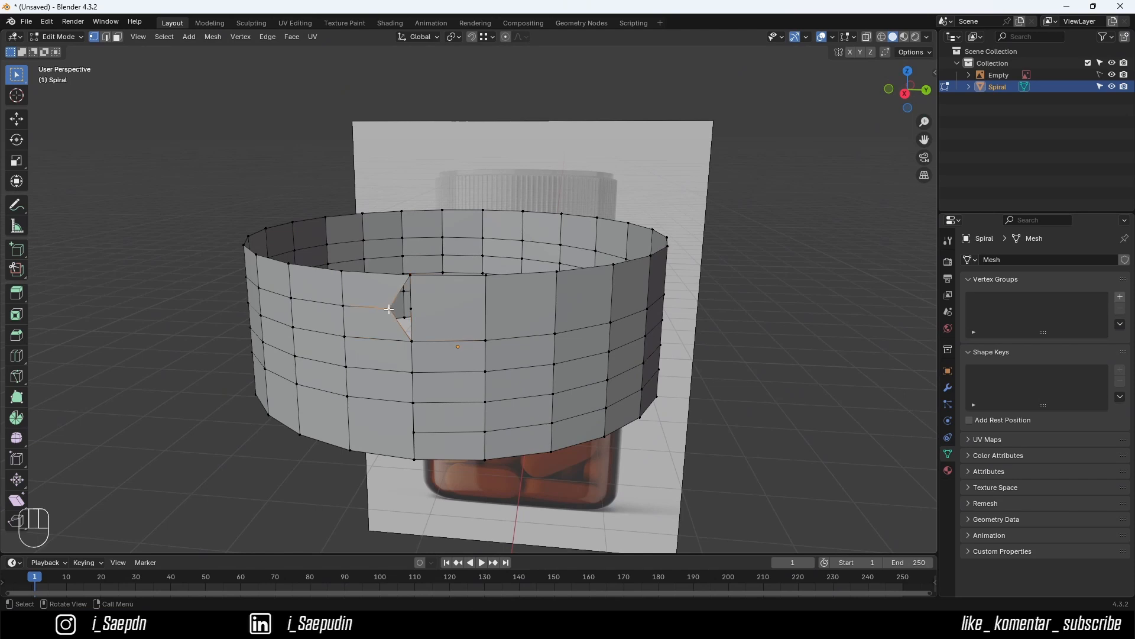
{"action": "key", "text": "g"}
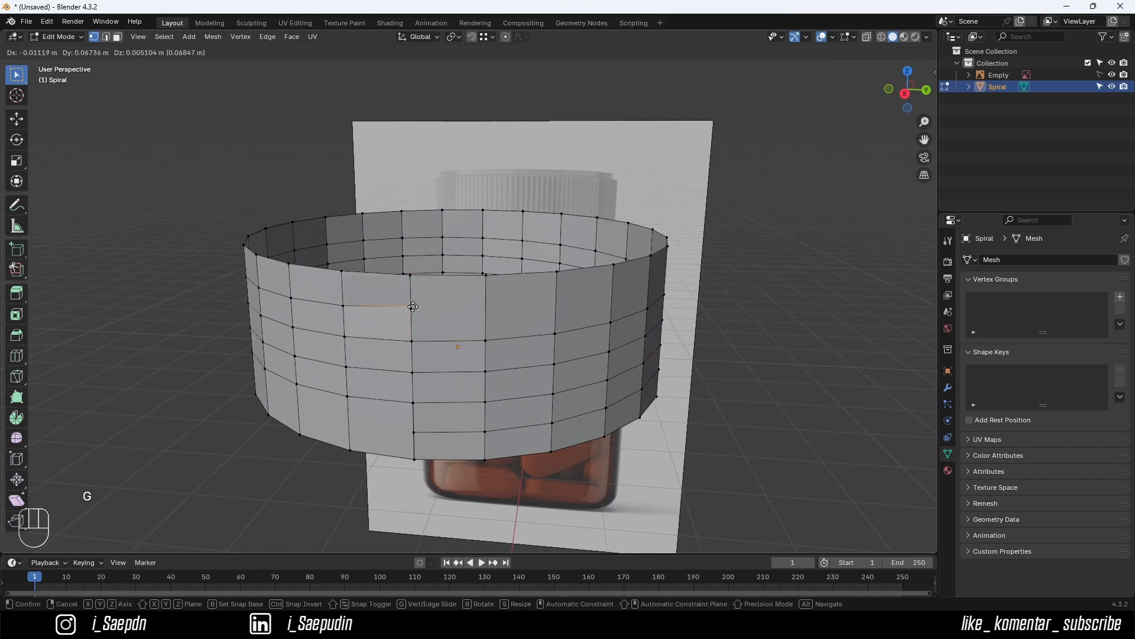
{"action": "key", "text": "Escape"}
{"action": "left_click", "coordinate": [473, 39]}
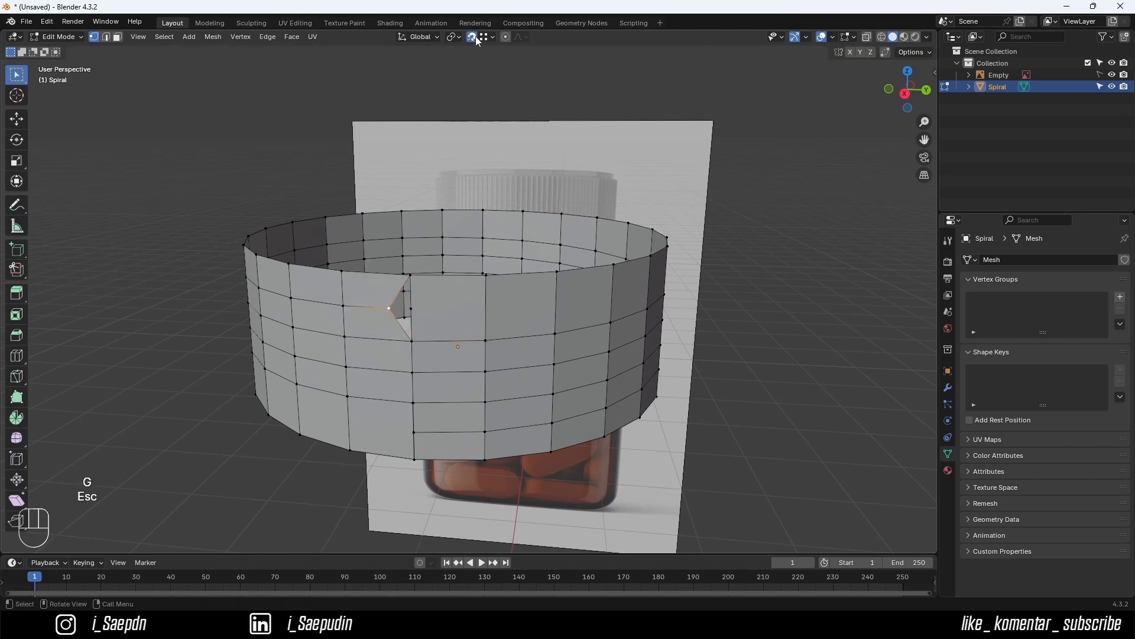
{"action": "left_click", "coordinate": [485, 36]}
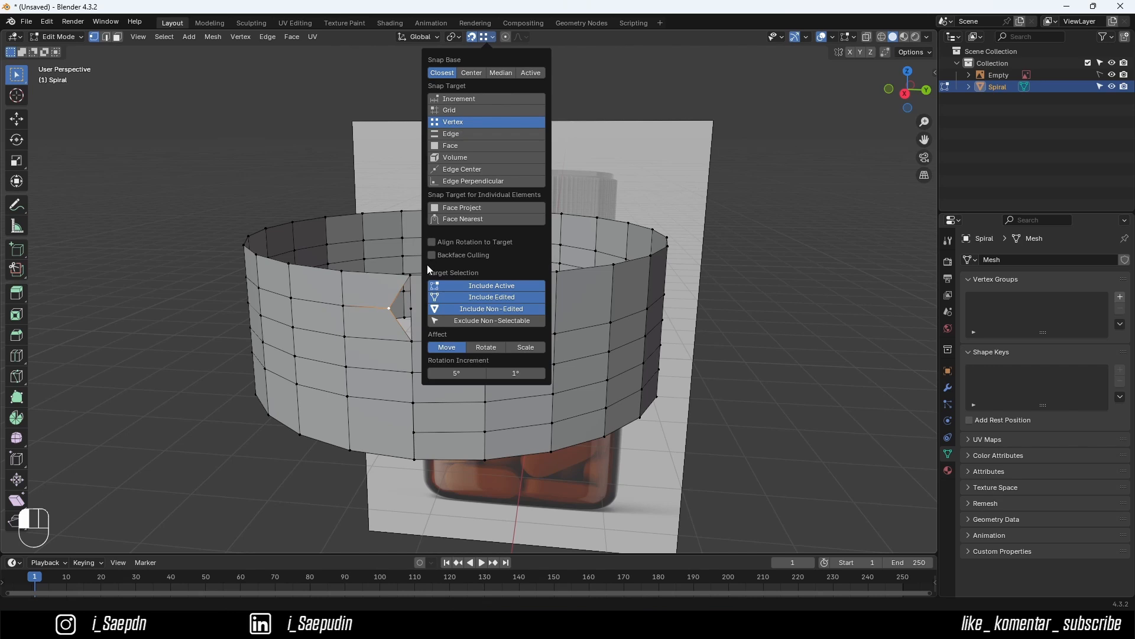
{"action": "left_click", "coordinate": [394, 307]}
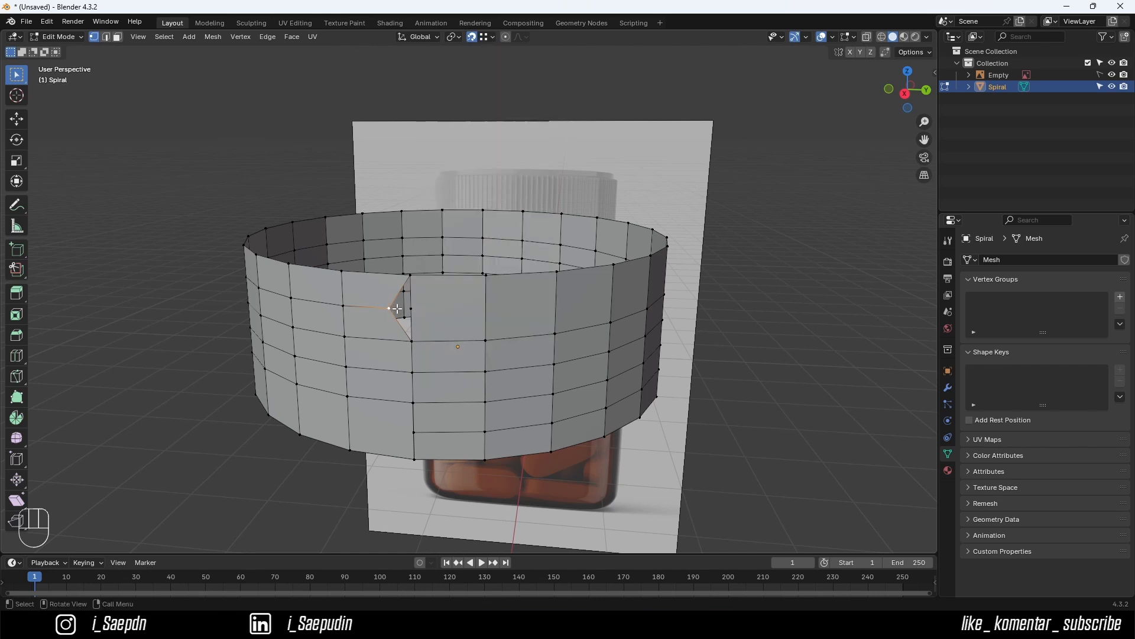
{"action": "key", "text": "g"}
{"action": "left_click", "coordinate": [411, 308]}
{"action": "middle_click_drag", "start_coordinate": [417, 410], "coordinate": [414, 434]}
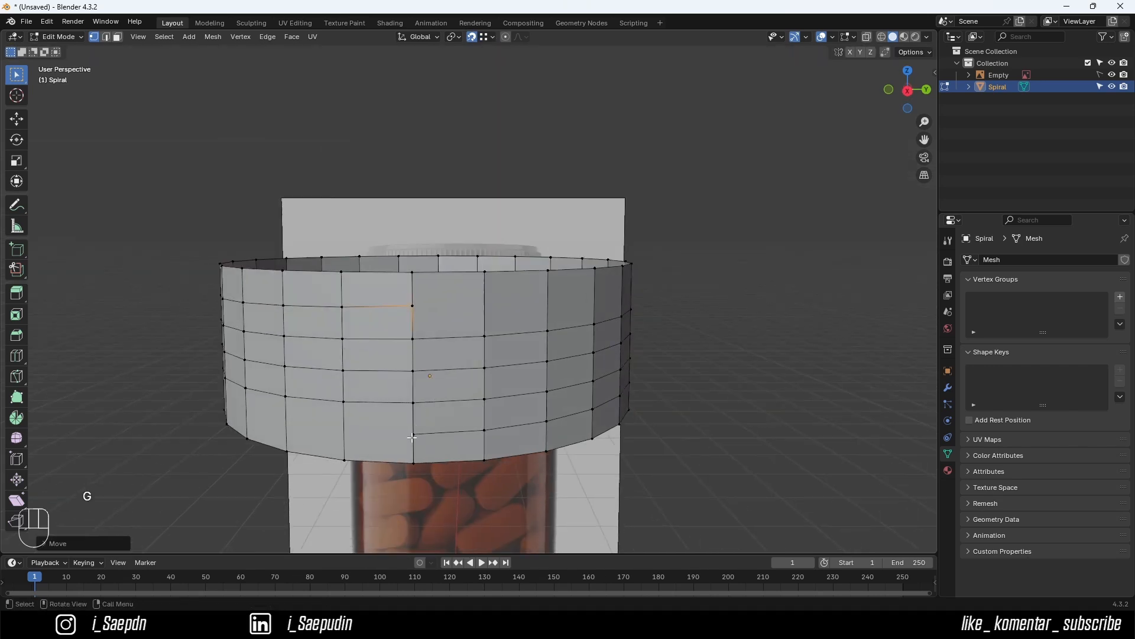
- Vertex-slide the lower seam vertex sideways along its horizontal edge by about 0.33 to open the unjoined seam
{"action": "left_click", "coordinate": [413, 433]}
{"action": "key", "text": "g"}
{"action": "key", "text": "g"}
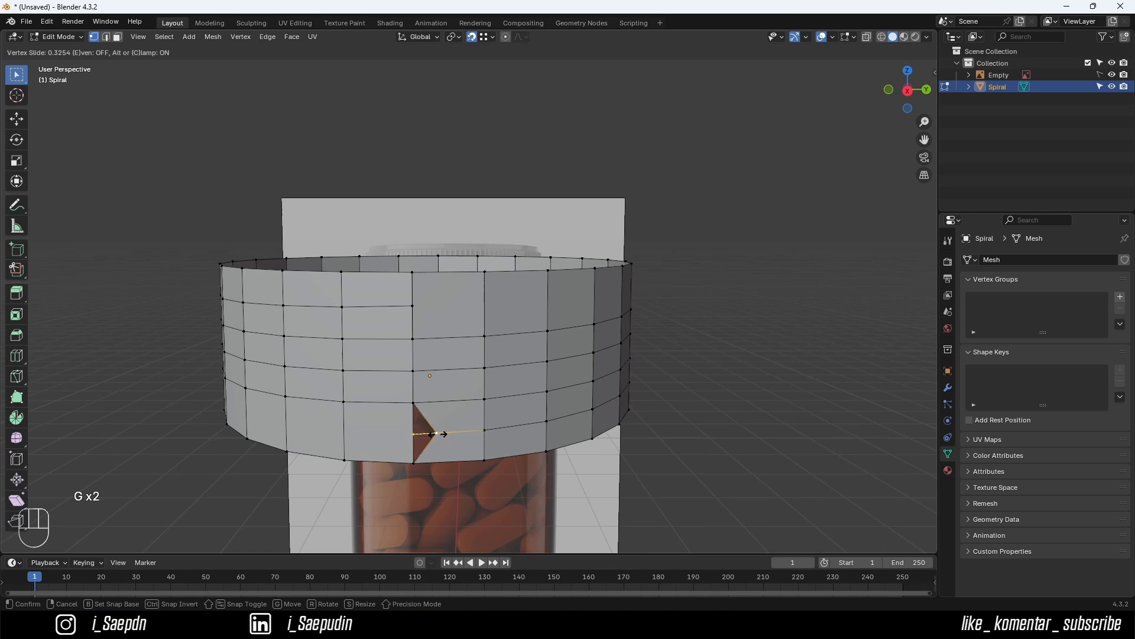
{"action": "left_click", "coordinate": [437, 433]}
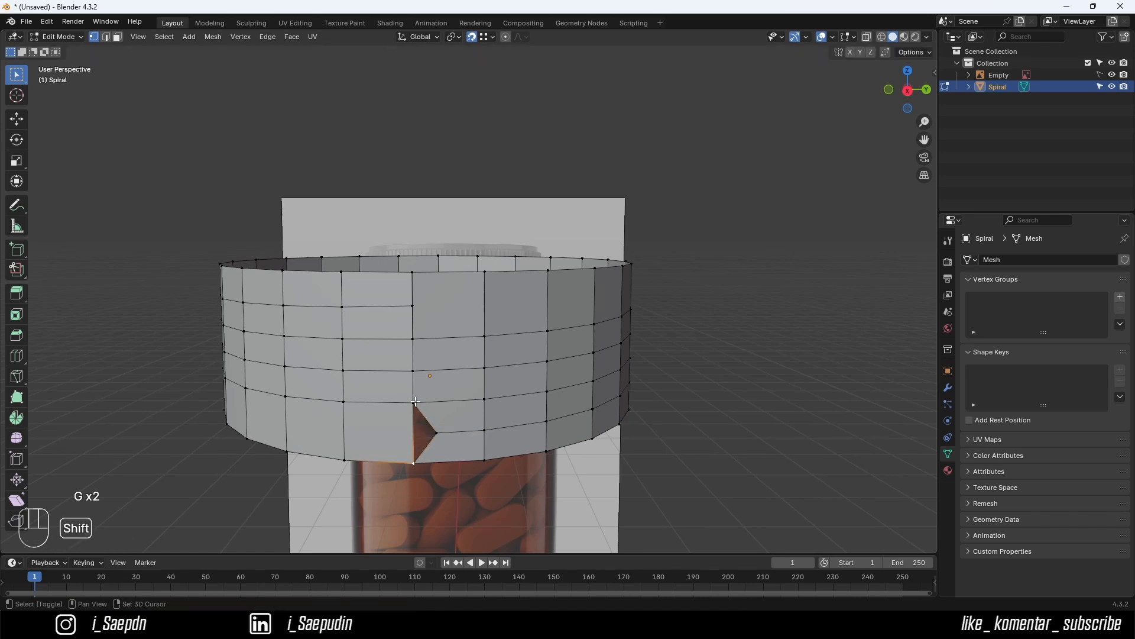
- Subdivide the vertical edge across the lower gap and snap the displaced seam vertex onto its new midpoint vertex
{"action": "left_click", "coordinate": [413, 402]}
{"action": "right_click", "coordinate": [413, 424]}
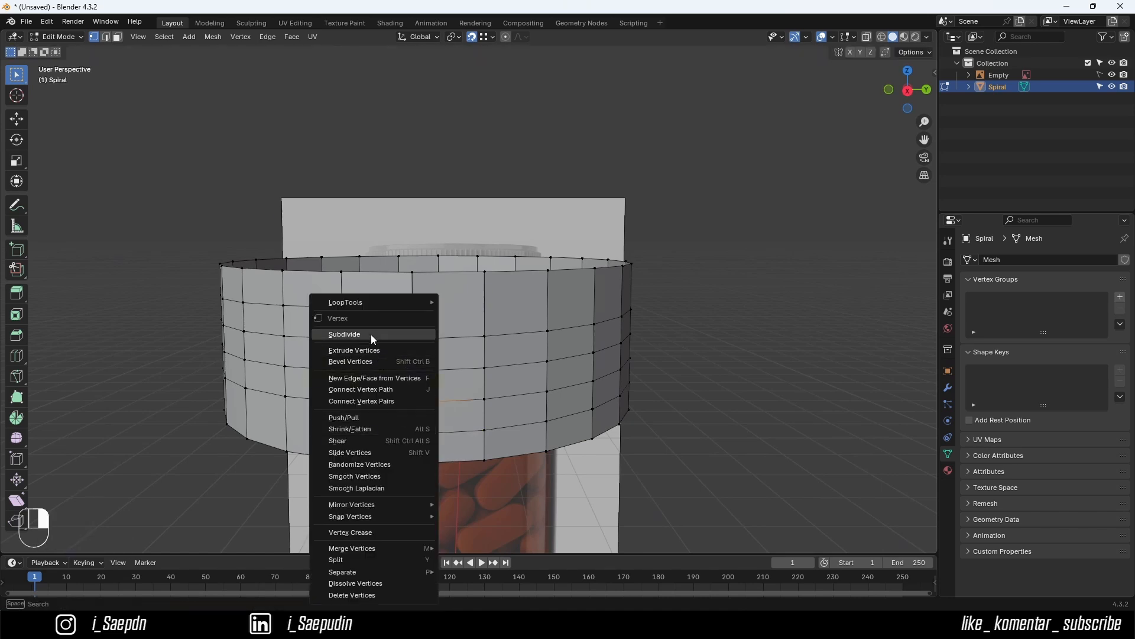
{"action": "left_click", "coordinate": [370, 335]}
{"action": "left_click", "coordinate": [439, 434]}
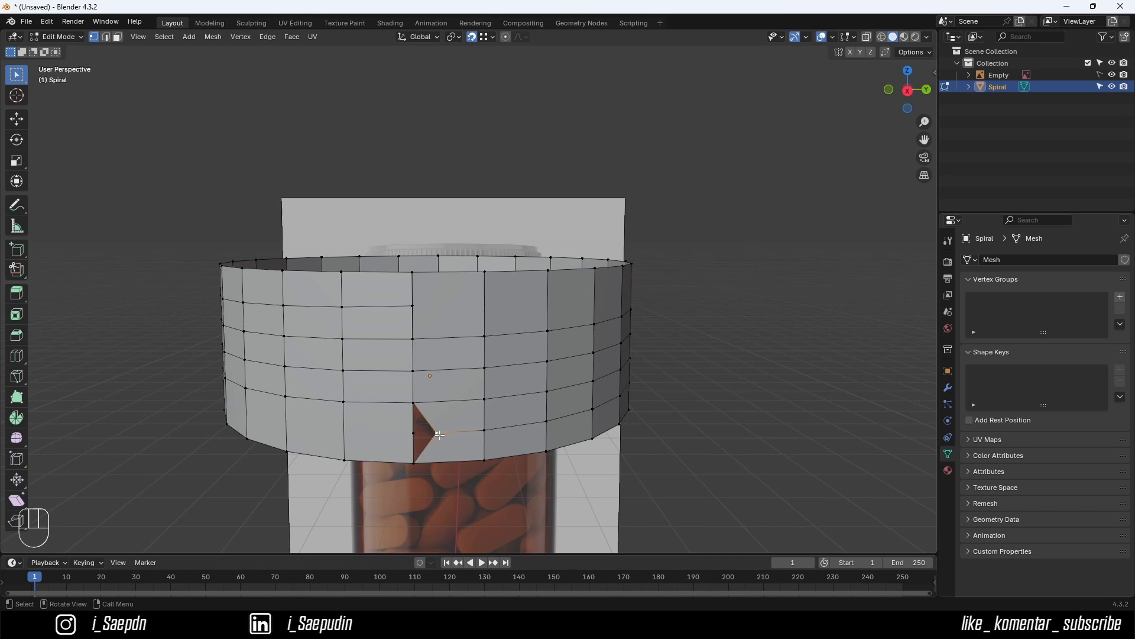
{"action": "key", "text": "g"}
{"action": "left_click", "coordinate": [426, 437]}
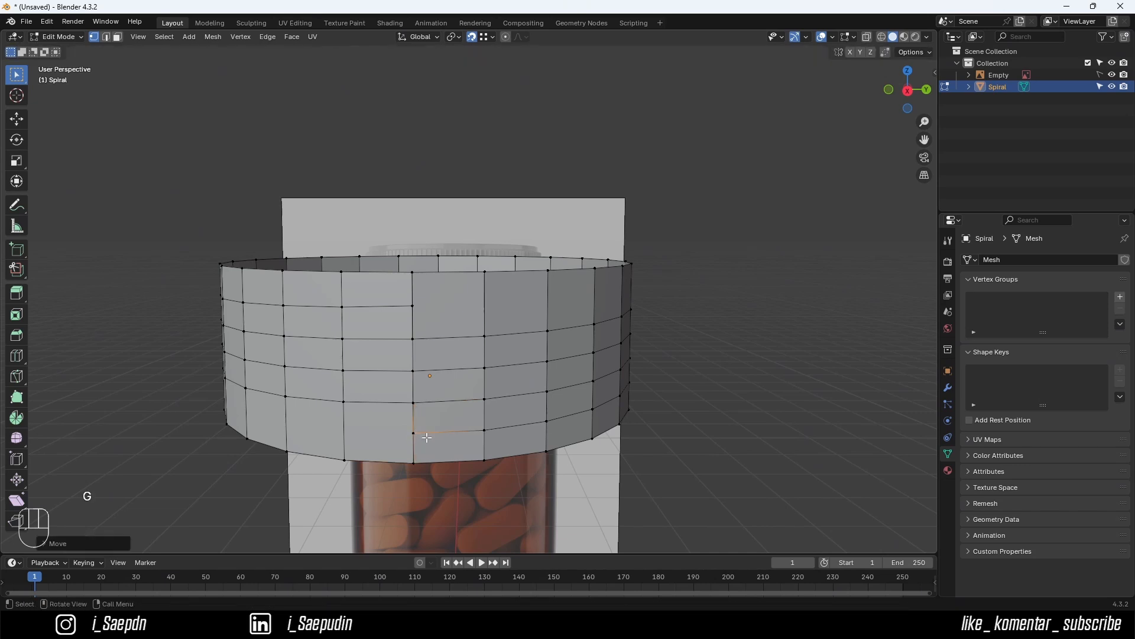
{"action": "middle_click_drag", "start_coordinate": [427, 437], "coordinate": [423, 433]}
- Merge all of the spiral mesh's vertices by distance and return to Object Mode
{"action": "key", "text": "a"}
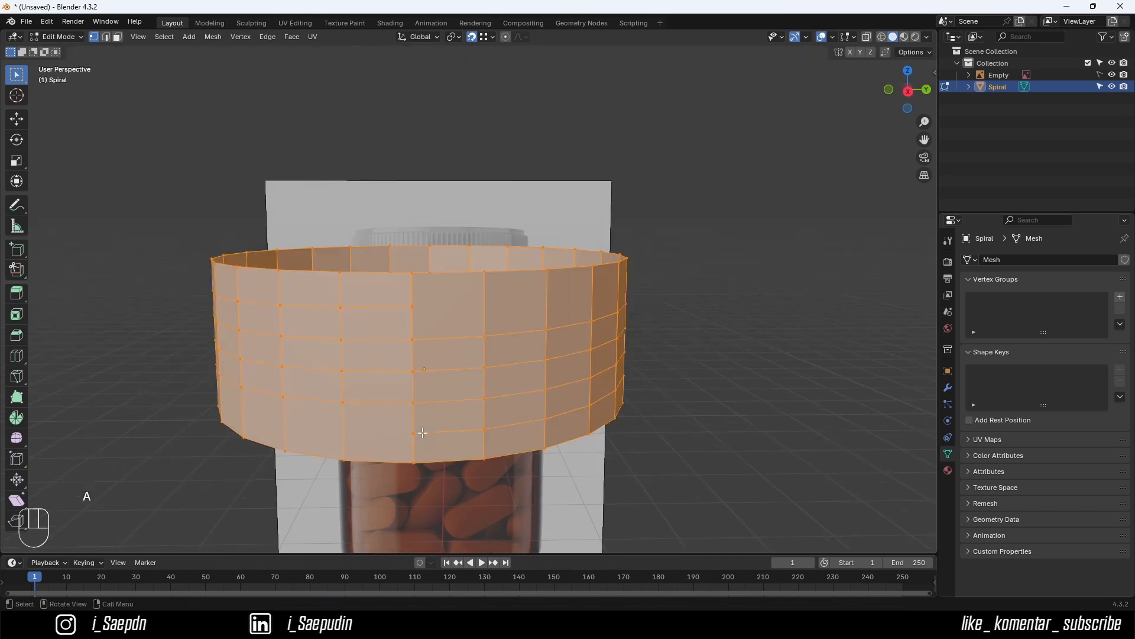
{"action": "key", "text": "m"}
{"action": "left_click", "coordinate": [420, 432]}
{"action": "key", "text": "Tab"}
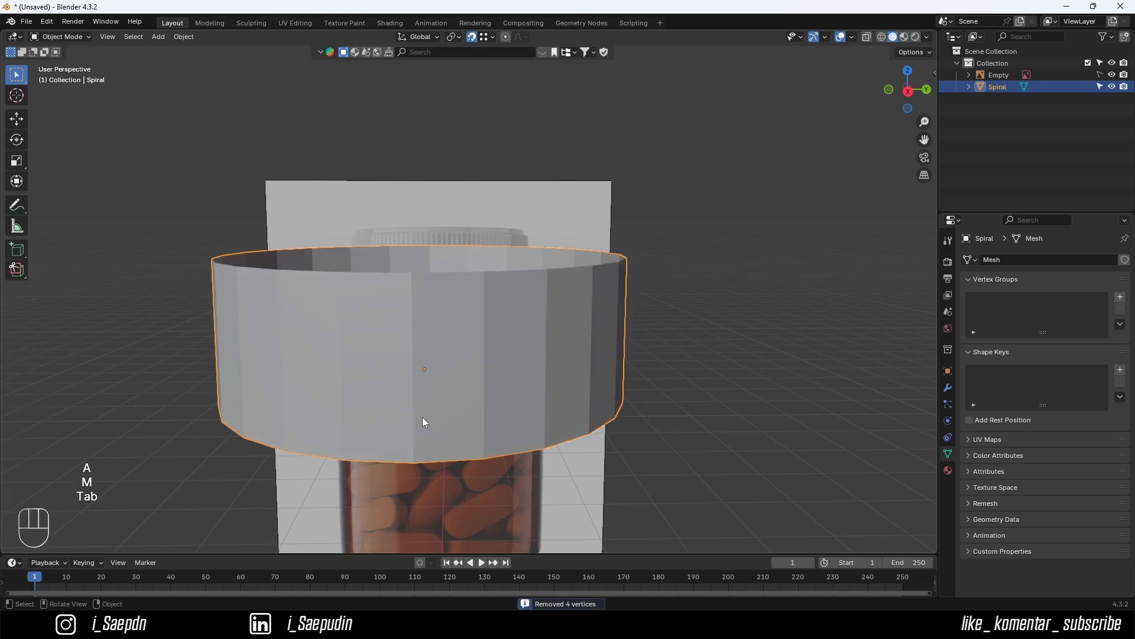
- In Edit Mode, turn off snapping and test-move the upper seam vertex to check its connection, cancelling each move
{"action": "key", "text": "Tab"}
{"action": "left_click", "coordinate": [412, 307]}
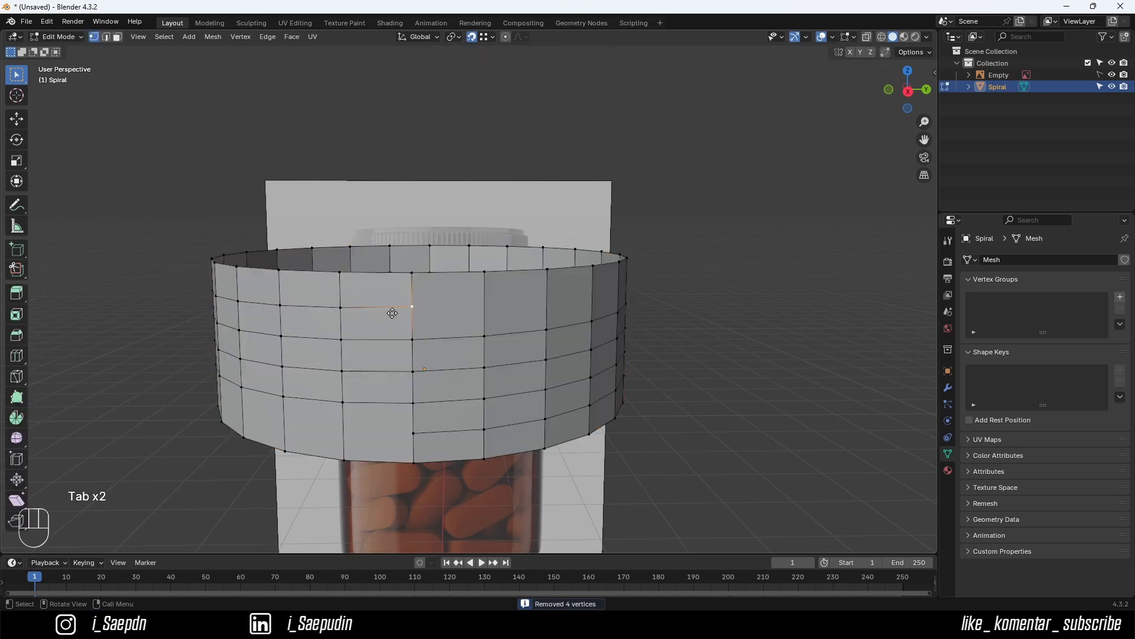
{"action": "key", "text": "g"}
{"action": "key", "text": "Escape"}
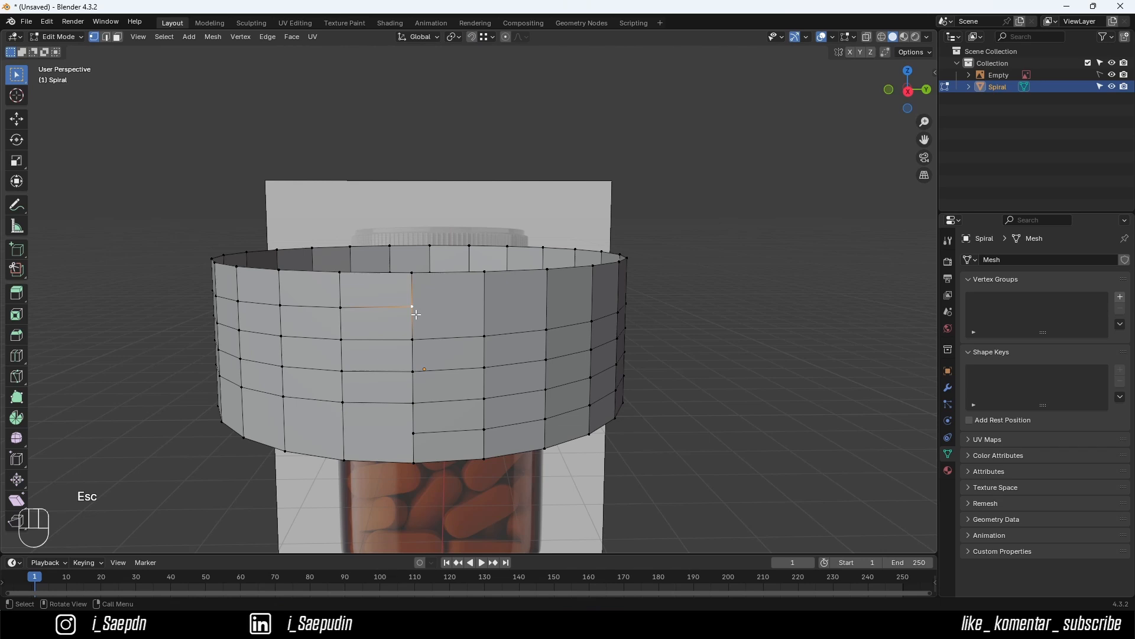
{"action": "key", "text": "g"}
{"action": "key", "text": "Escape"}
- Select the continuous spiral edge loop in edge mode and bevel it about 0.066 m wide with one segment
{"action": "scroll", "coordinate": [391, 315], "scroll_direction": "down", "scroll_amount": 1}
{"action": "mouse_move", "coordinate": [393, 314]}
{"action": "middle_mouse_down"}
{"action": "mouse_move", "coordinate": [481, 296]}
{"action": "mouse_move", "coordinate": [418, 314]}
{"action": "mouse_move", "coordinate": [409, 329]}
{"action": "middle_mouse_up"}
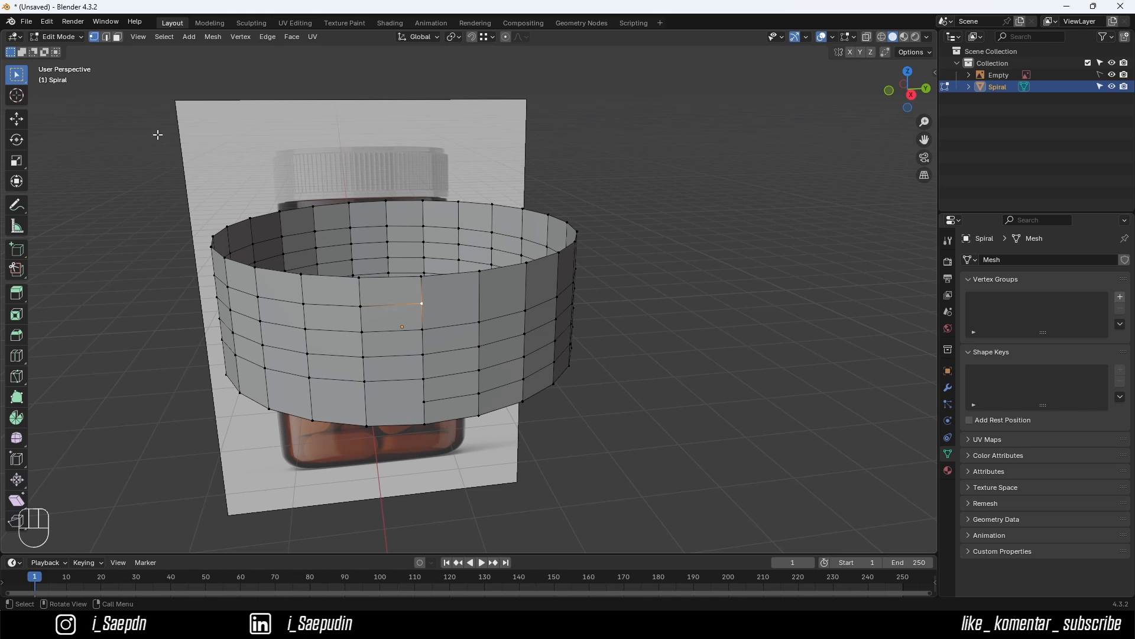
{"action": "left_click", "coordinate": [106, 39]}
{"action": "left_click", "coordinate": [106, 39]}
{"action": "left_click", "coordinate": [374, 306], "text": "alt"}
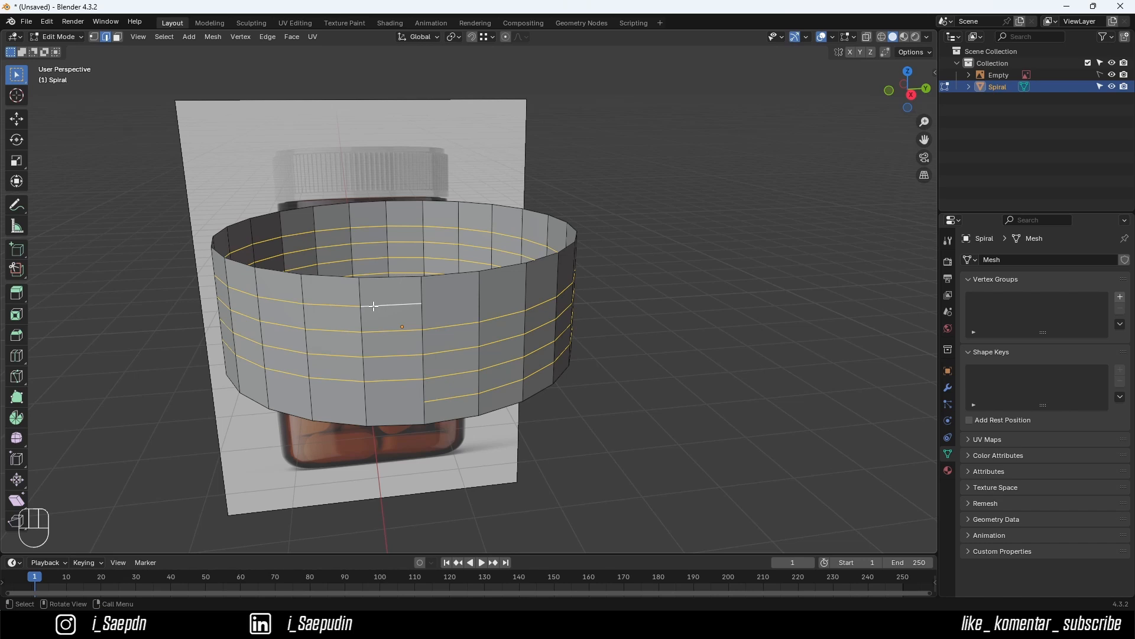
{"action": "right_click", "coordinate": [380, 305]}
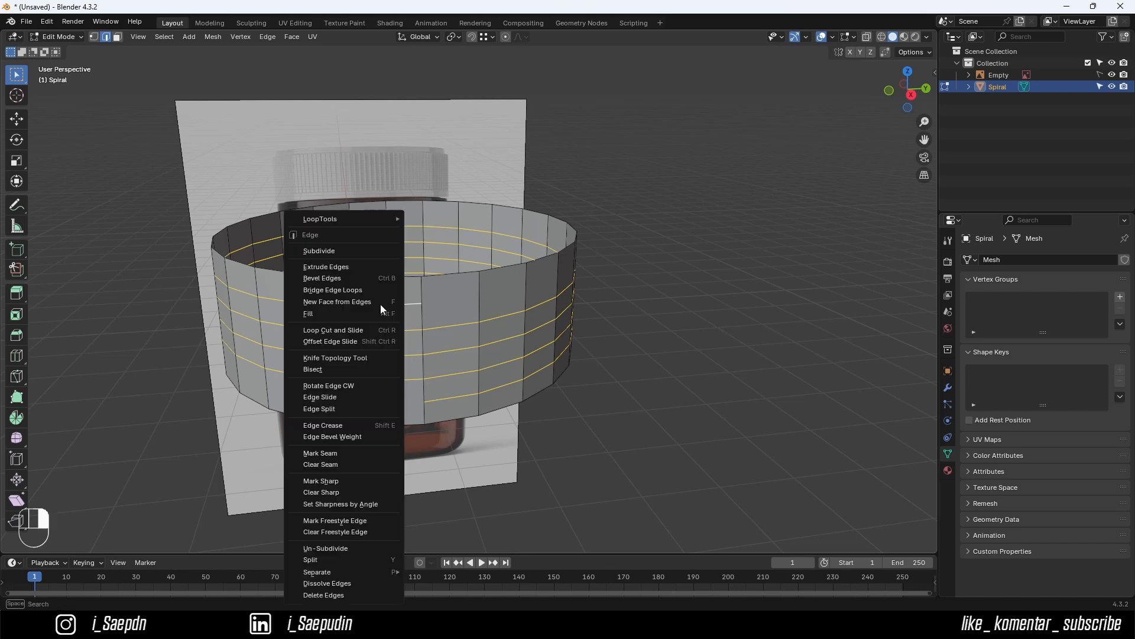
{"action": "left_click", "coordinate": [370, 279]}
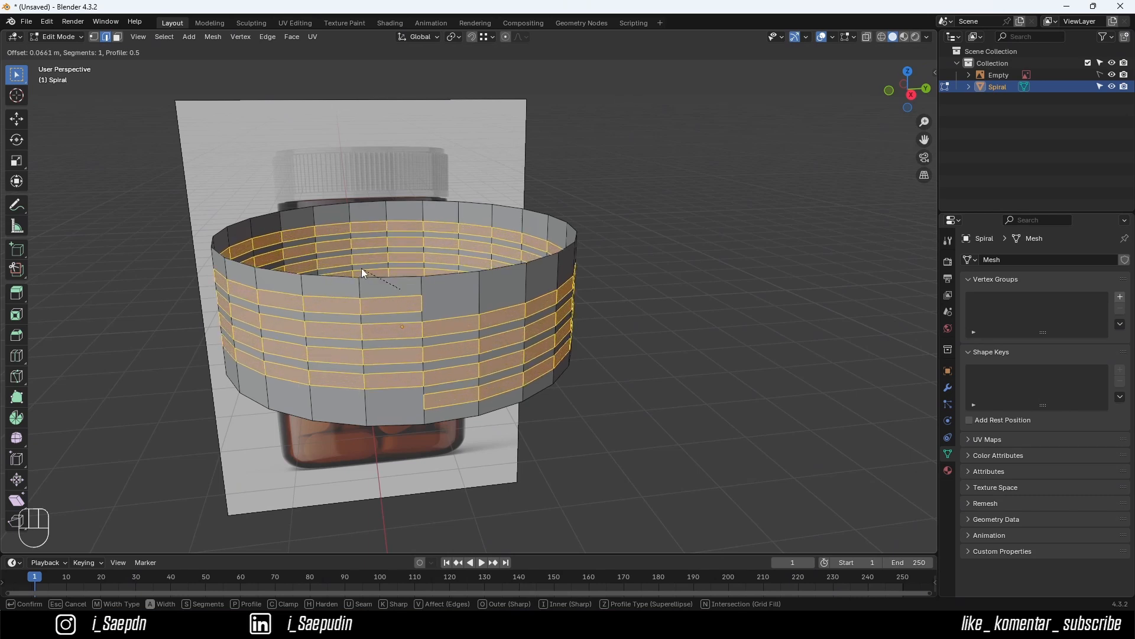
{"action": "left_click", "coordinate": [362, 270]}
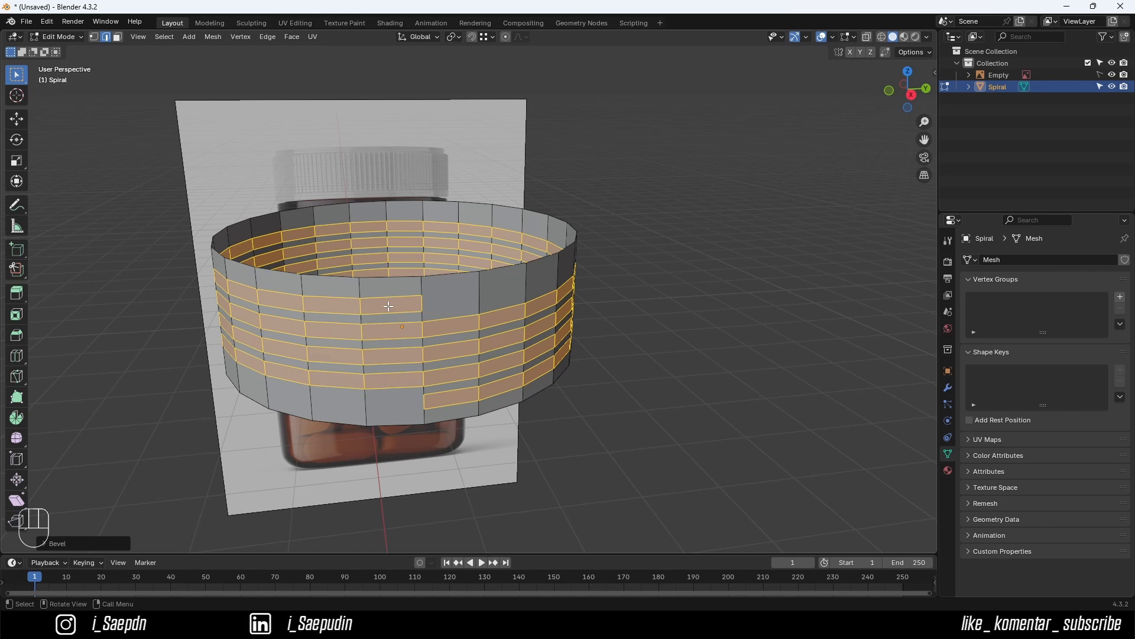
{"action": "key", "text": "Escape"}
{"action": "key", "text": "ctrl+z"}
- Add two loop cuts along the bevelled spiral band, one close to its upper edge and one close to its lower edge
{"action": "middle_click_drag", "start_coordinate": [389, 306], "coordinate": [389, 314], "text": "ctrl"}
{"action": "scroll", "coordinate": [393, 307], "scroll_direction": "up", "scroll_amount": 4}
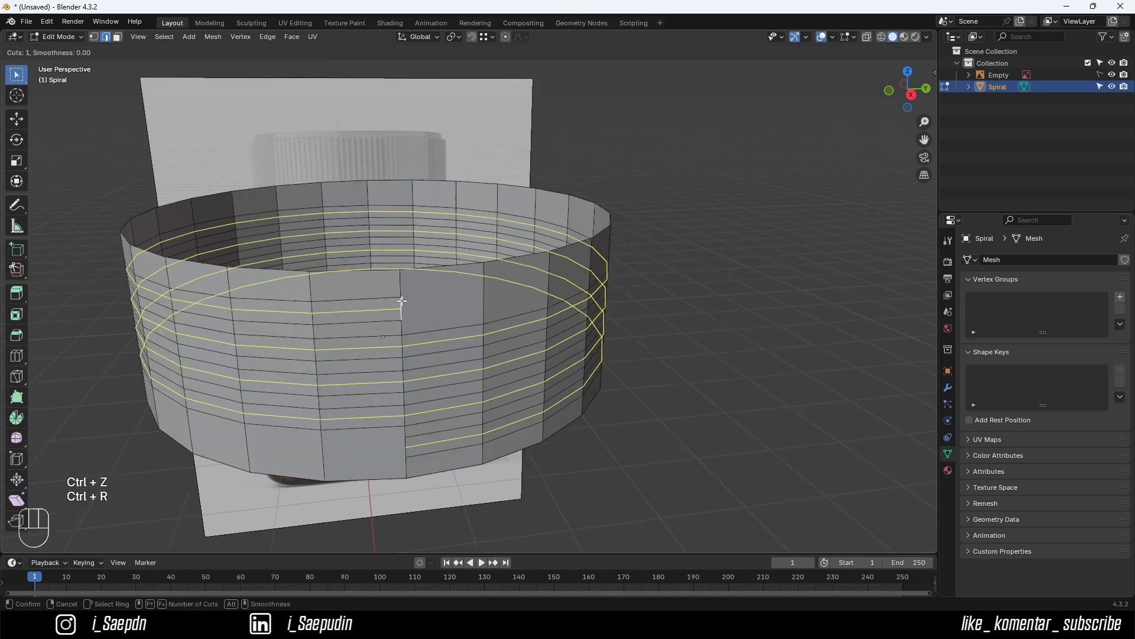
{"action": "left_click", "coordinate": [399, 305]}
{"action": "left_click", "coordinate": [415, 291]}
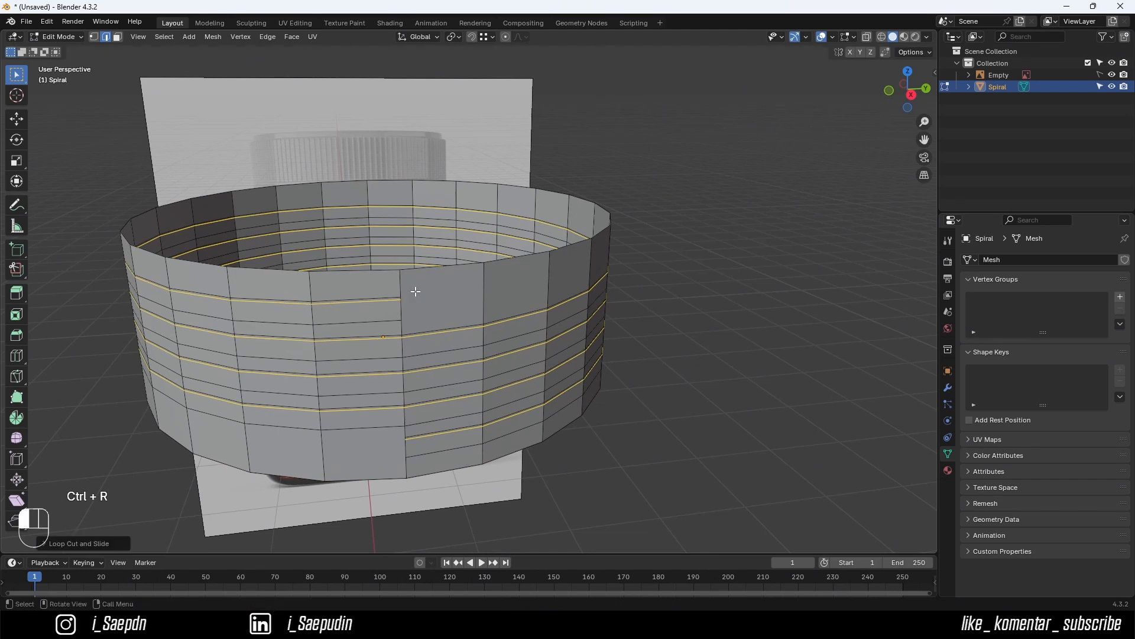
{"action": "key", "text": "ctrl+r"}
{"action": "left_click", "coordinate": [405, 306]}
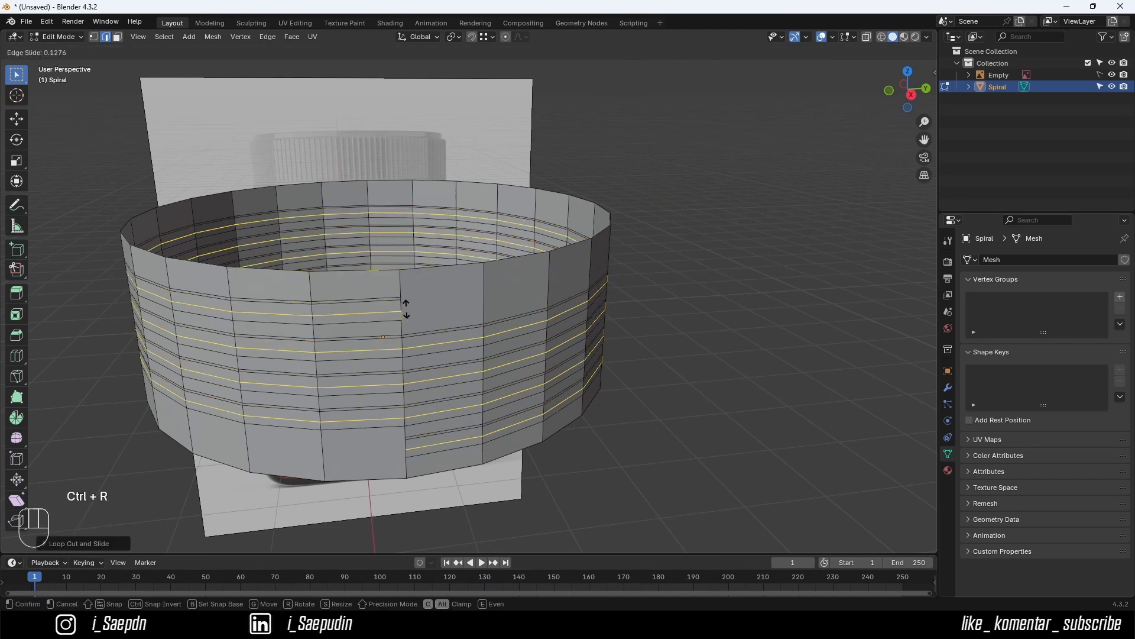
{"action": "left_click", "coordinate": [408, 315]}
- Extrude the middle face loop of the spiral band and scale it outward to about 1.04 in X and Y, locking Z
{"action": "middle_click_drag", "start_coordinate": [401, 314], "coordinate": [385, 318]}
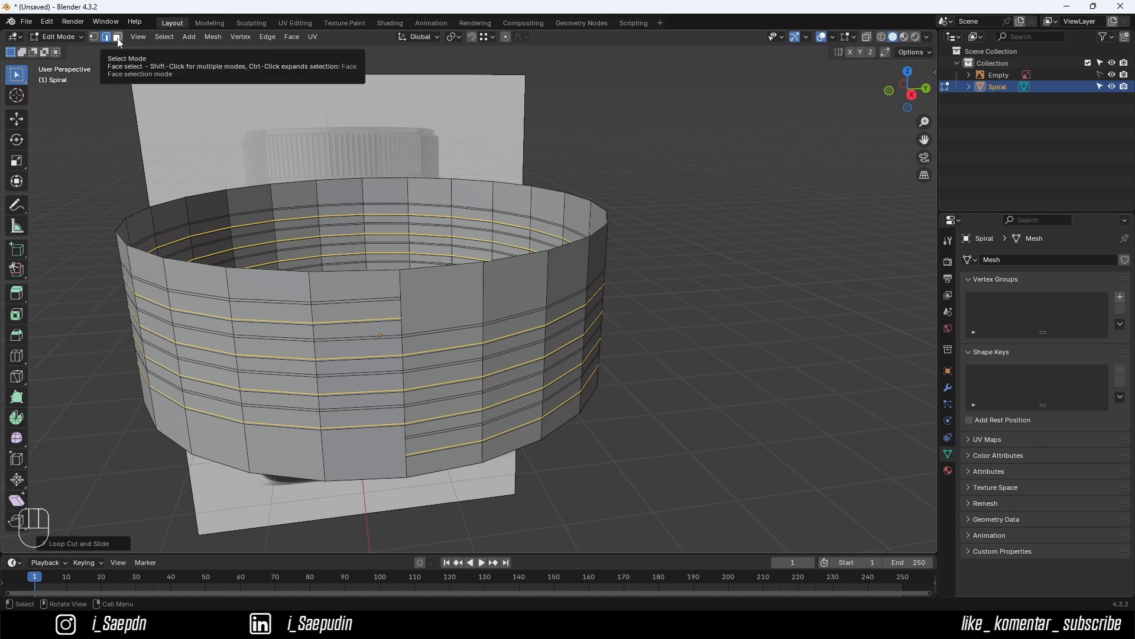
{"action": "key", "text": "3"}
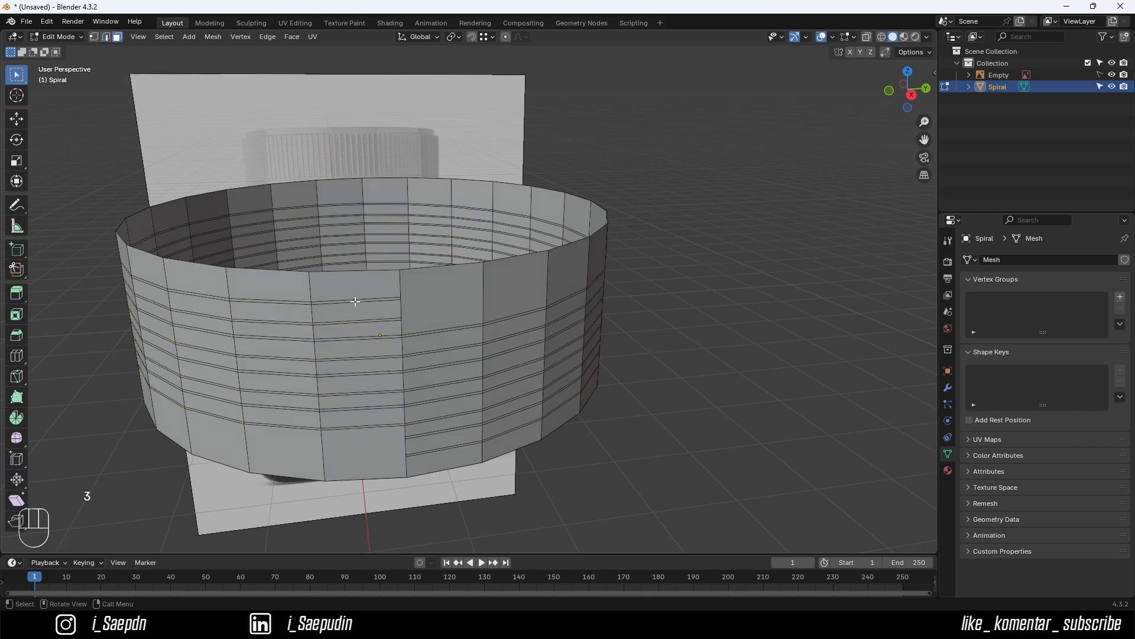
{"action": "left_click", "coordinate": [312, 321], "text": "alt"}
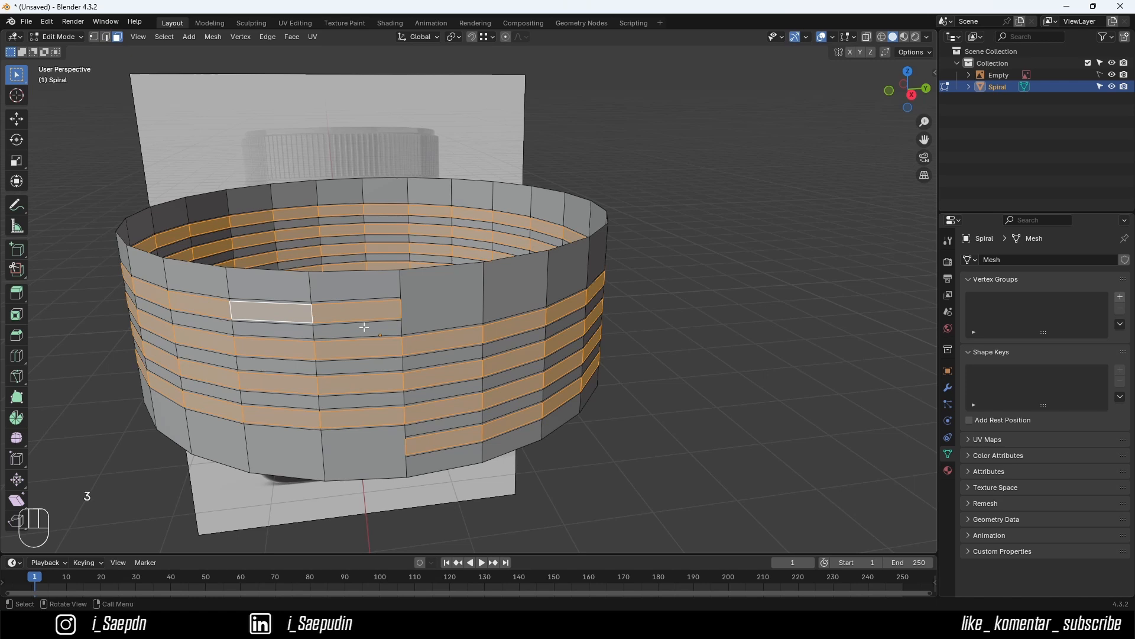
{"action": "middle_click_drag", "start_coordinate": [363, 327], "coordinate": [369, 350]}
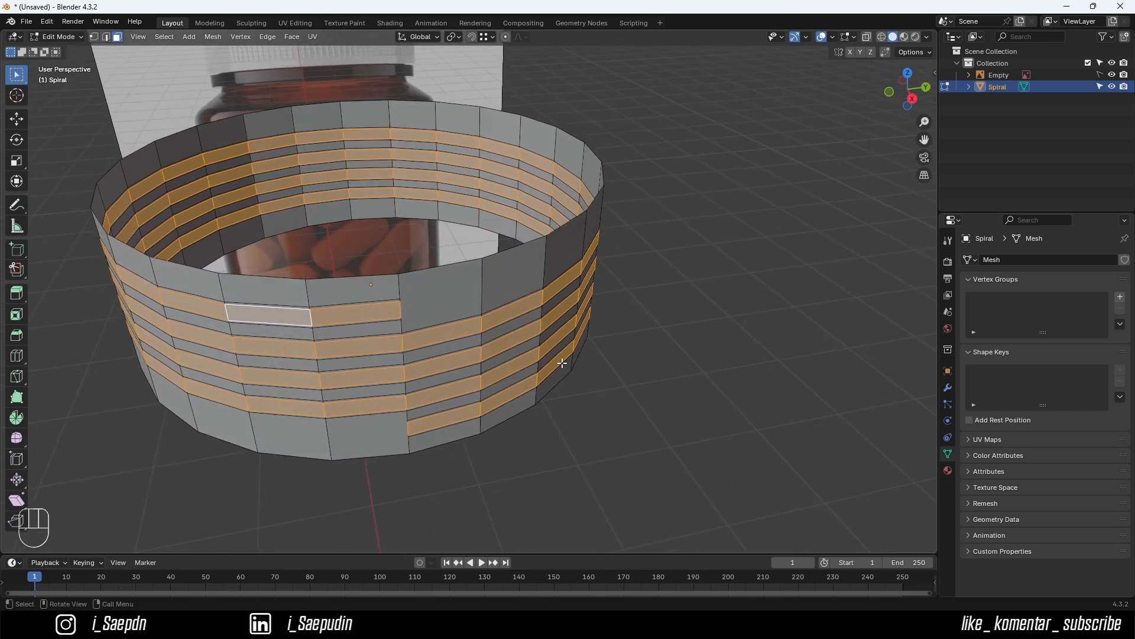
{"action": "key", "text": "e"}
{"action": "key", "text": "s"}
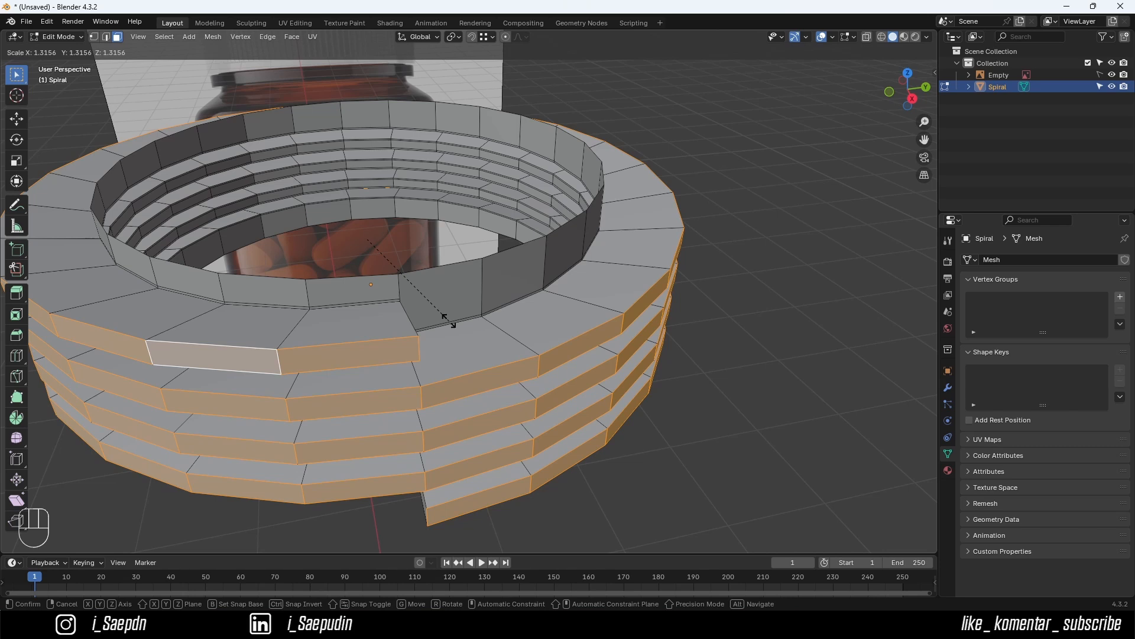
{"action": "key", "text": "Escape"}
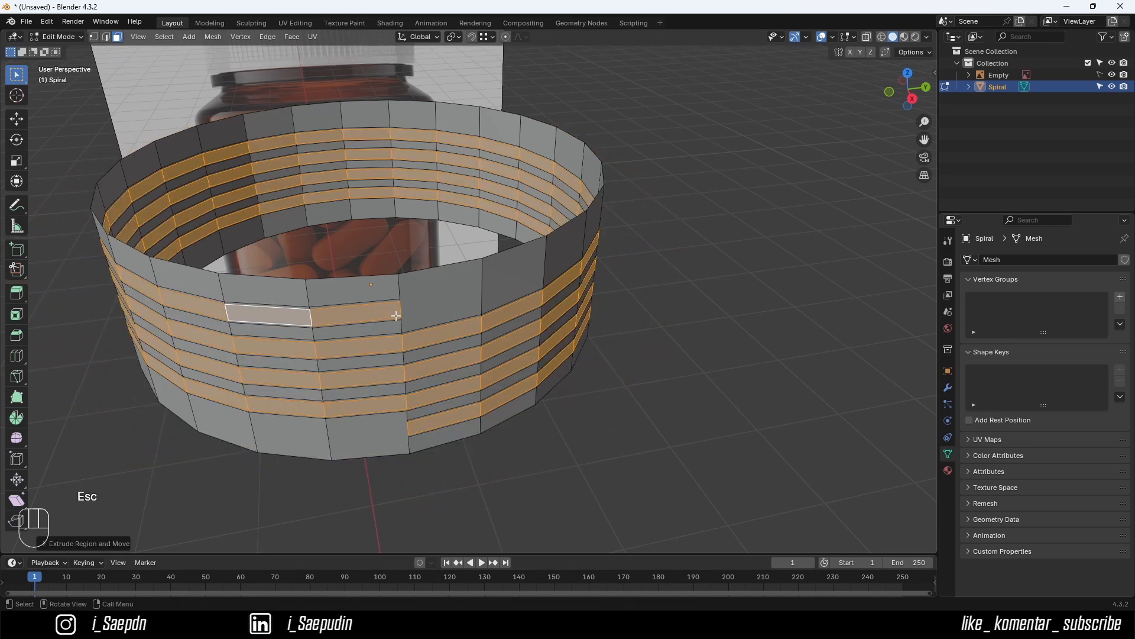
{"action": "key", "text": "s"}
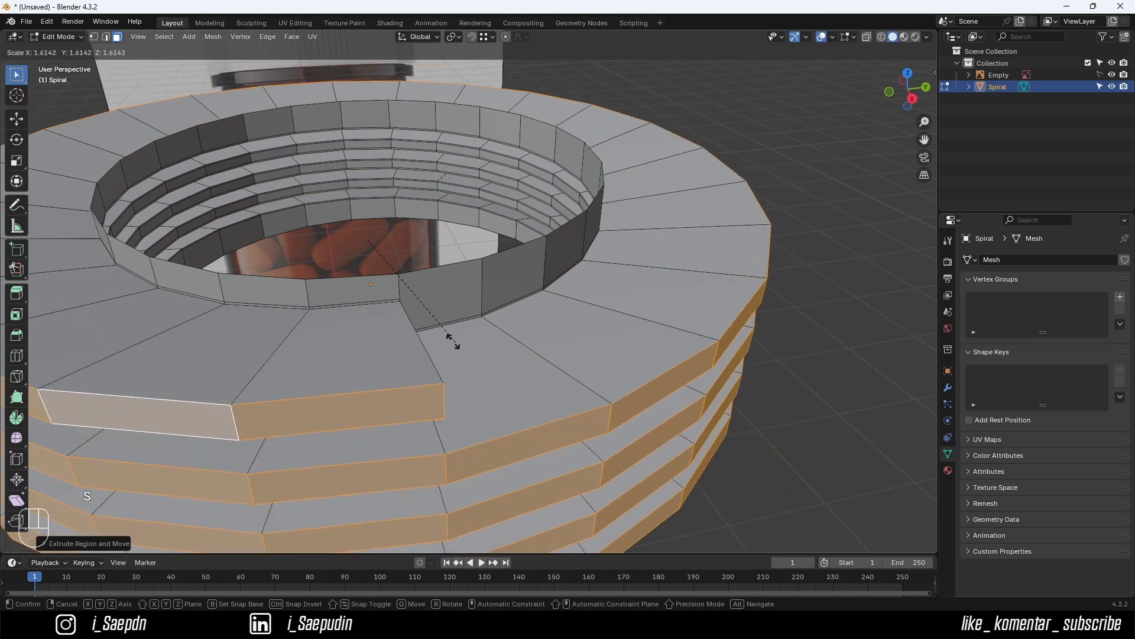
{"action": "key", "text": "shift+z"}
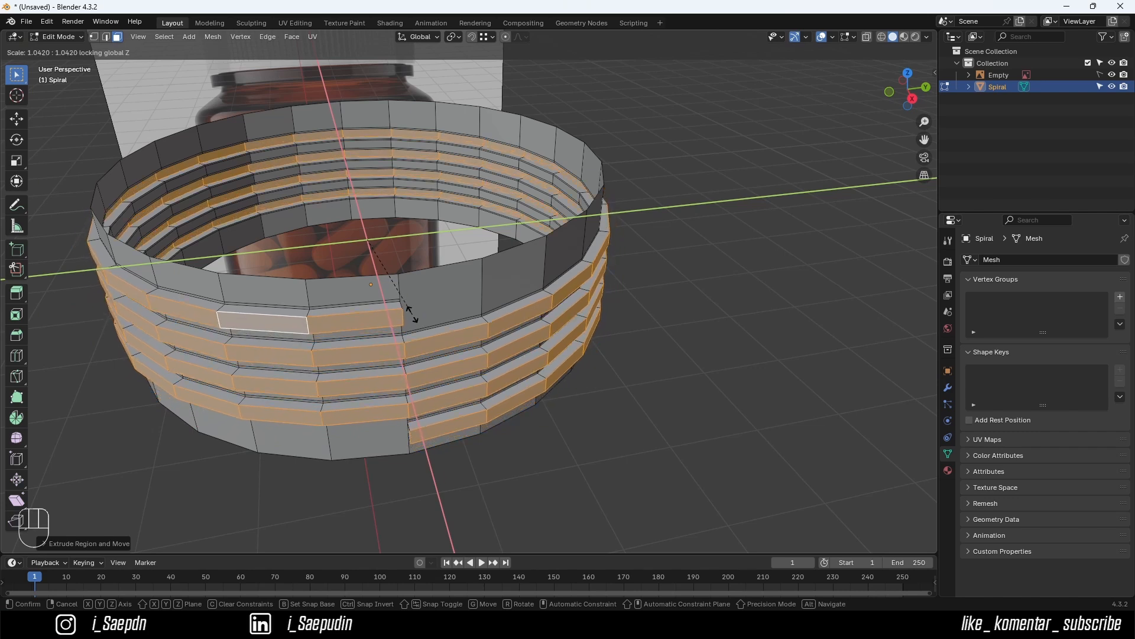
{"action": "left_click", "coordinate": [412, 314]}
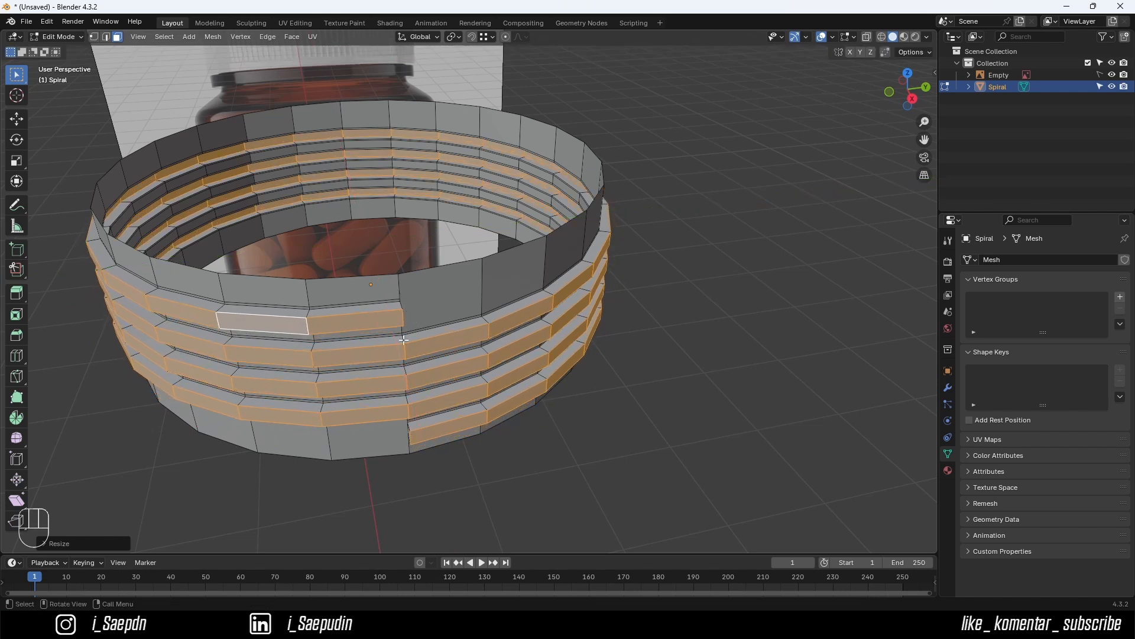
- Apply Shade Smooth to the threaded spiral object in Object Mode
{"action": "middle_click_drag", "start_coordinate": [403, 339], "coordinate": [402, 310]}
{"action": "key", "text": "Tab"}
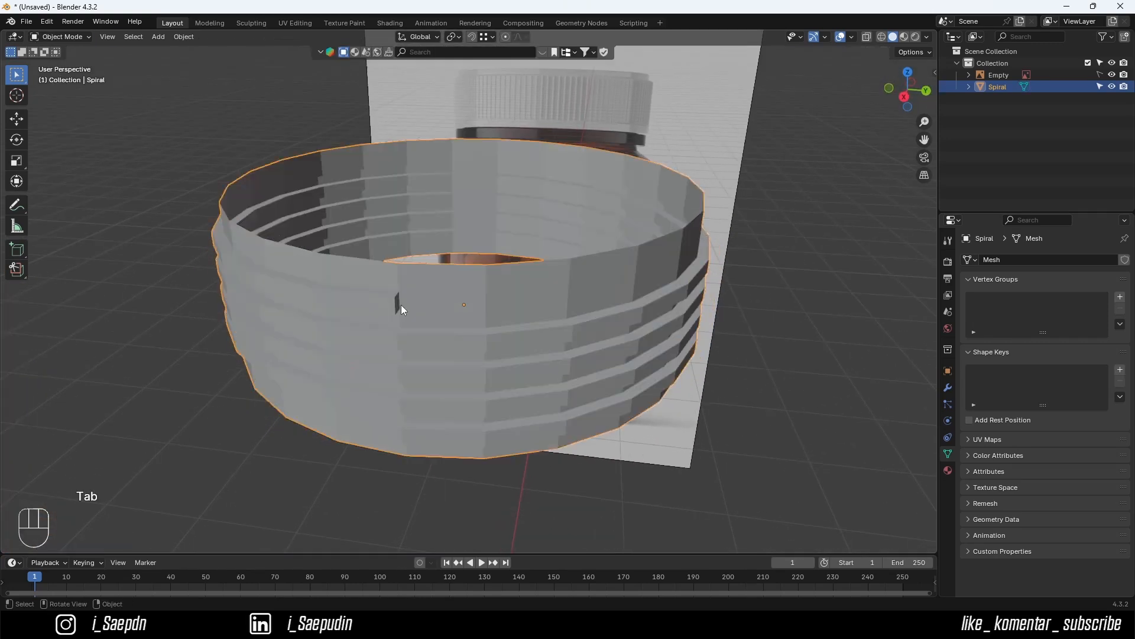
{"action": "key", "text": "Tab"}
{"action": "key", "text": "Tab"}
{"action": "right_click", "coordinate": [416, 303]}
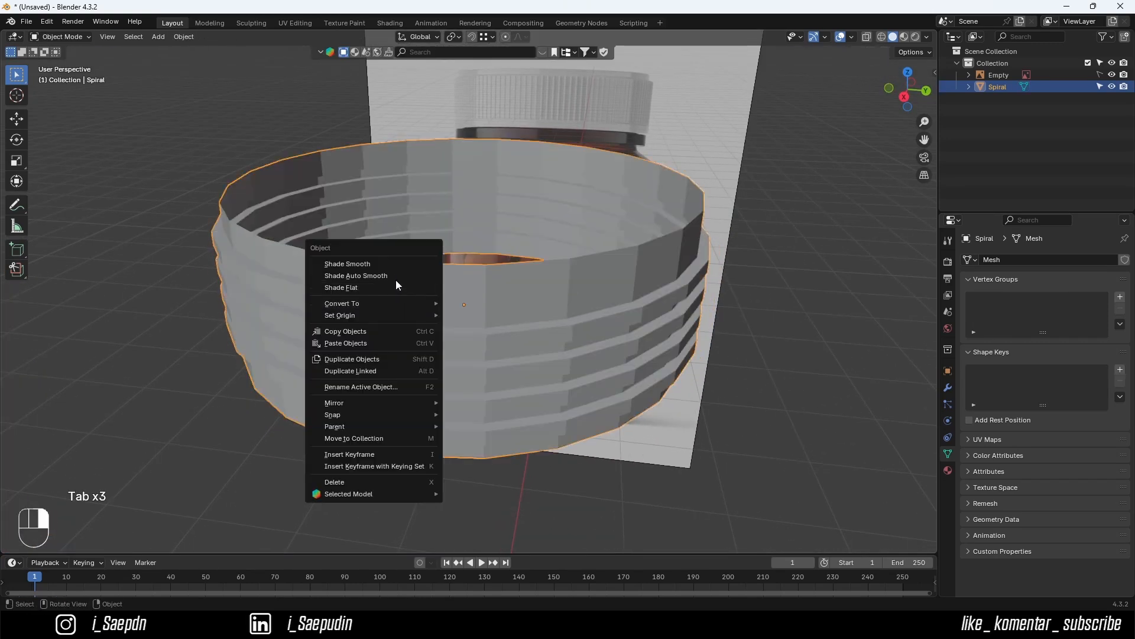
{"action": "left_click", "coordinate": [389, 264]}
{"action": "mouse_move", "coordinate": [421, 335]}
{"action": "middle_mouse_down"}
{"action": "mouse_move", "coordinate": [441, 310]}
{"action": "mouse_move", "coordinate": [364, 296]}
{"action": "mouse_move", "coordinate": [421, 285]}
{"action": "mouse_move", "coordinate": [455, 311]}
{"action": "mouse_move", "coordinate": [404, 312]}
{"action": "middle_mouse_up"}
- In Edit Mode, edge-slide the outer vertical edge at the thread's upper end back along the thread to taper it
{"action": "key", "text": "Tab"}
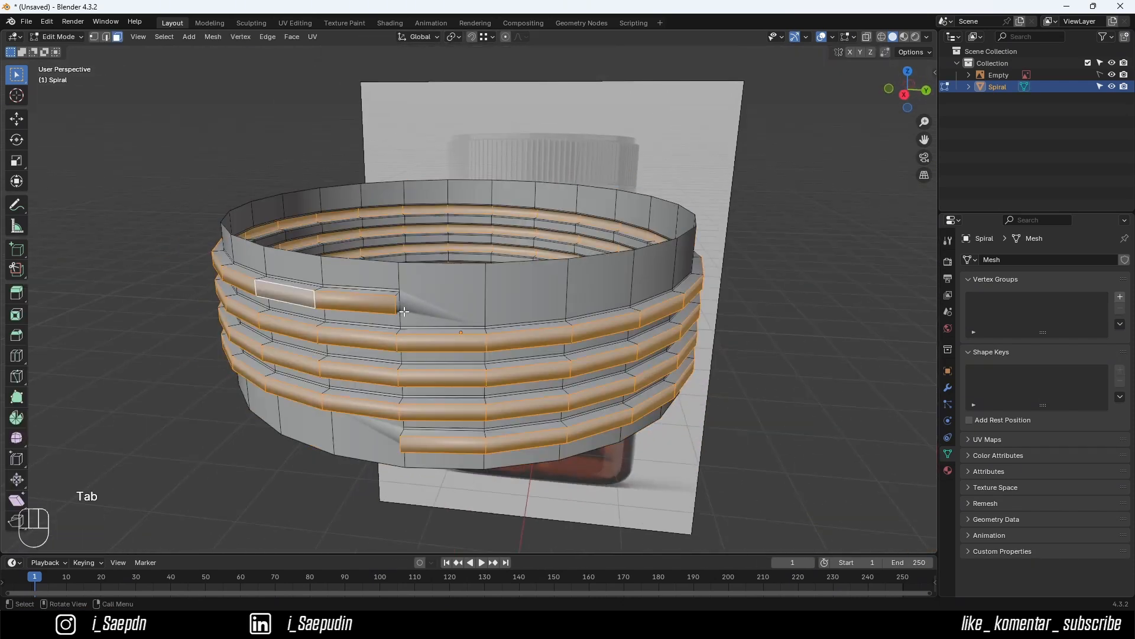
{"action": "scroll", "coordinate": [404, 306], "scroll_direction": "up", "scroll_amount": 1}
{"action": "left_click", "coordinate": [383, 306]}
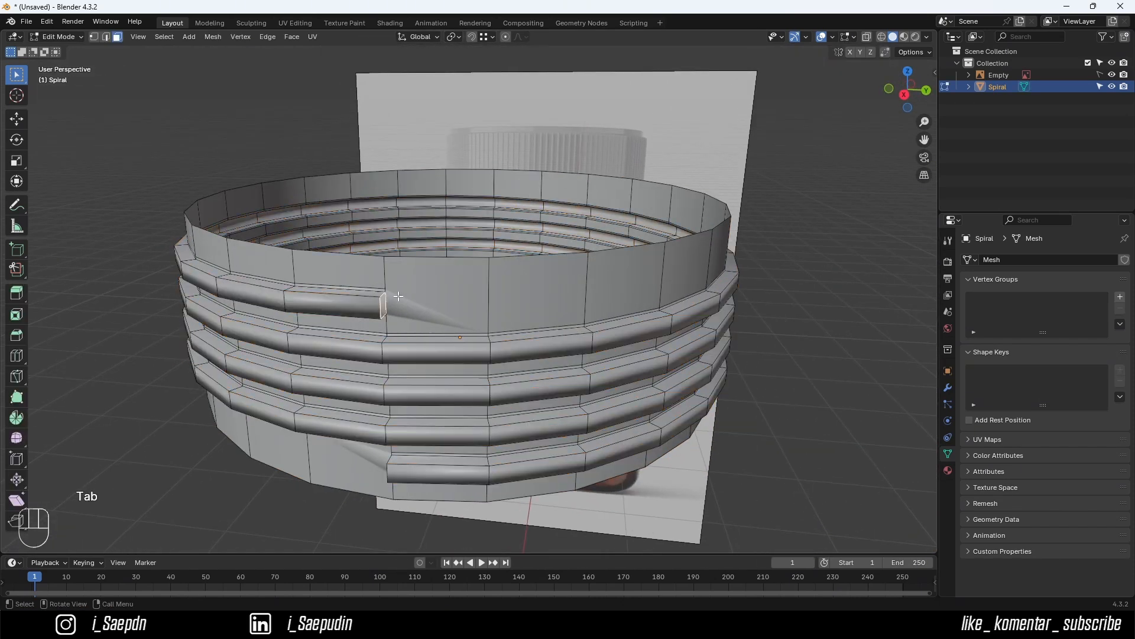
{"action": "key", "text": "2"}
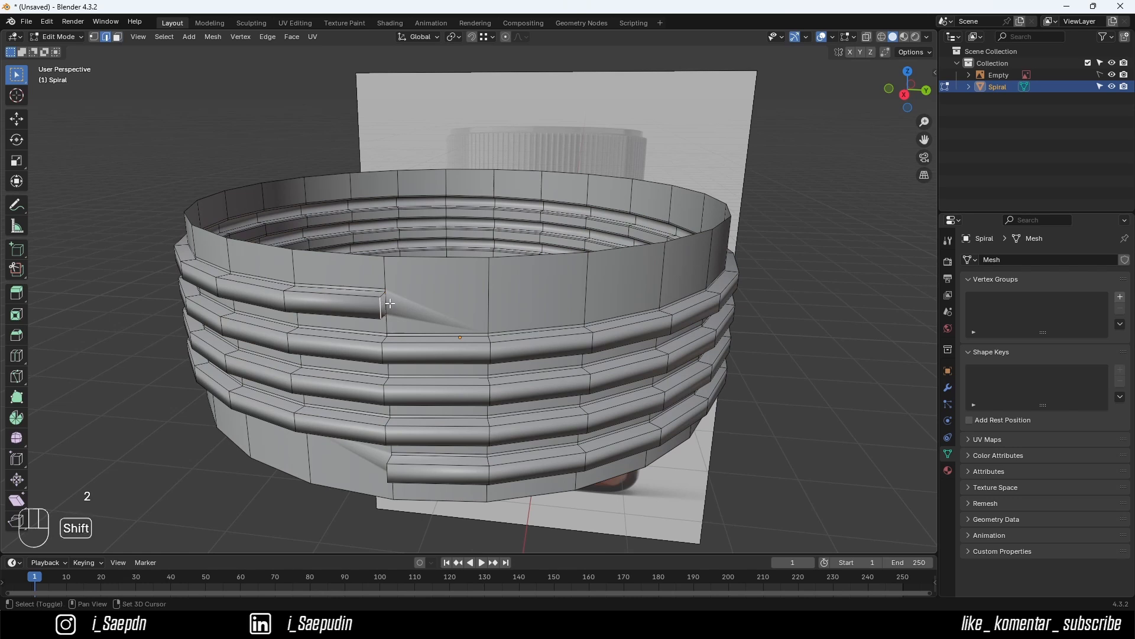
{"action": "middle_click_drag", "start_coordinate": [387, 303], "coordinate": [397, 300], "text": "shift"}
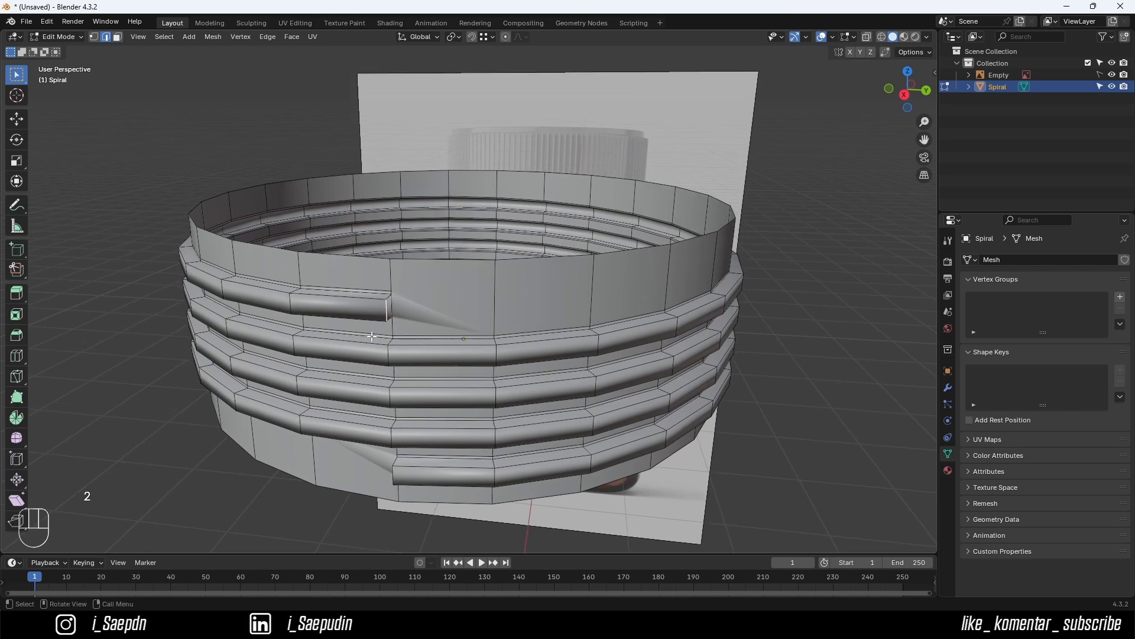
{"action": "key", "text": "g"}
{"action": "key", "text": "g"}
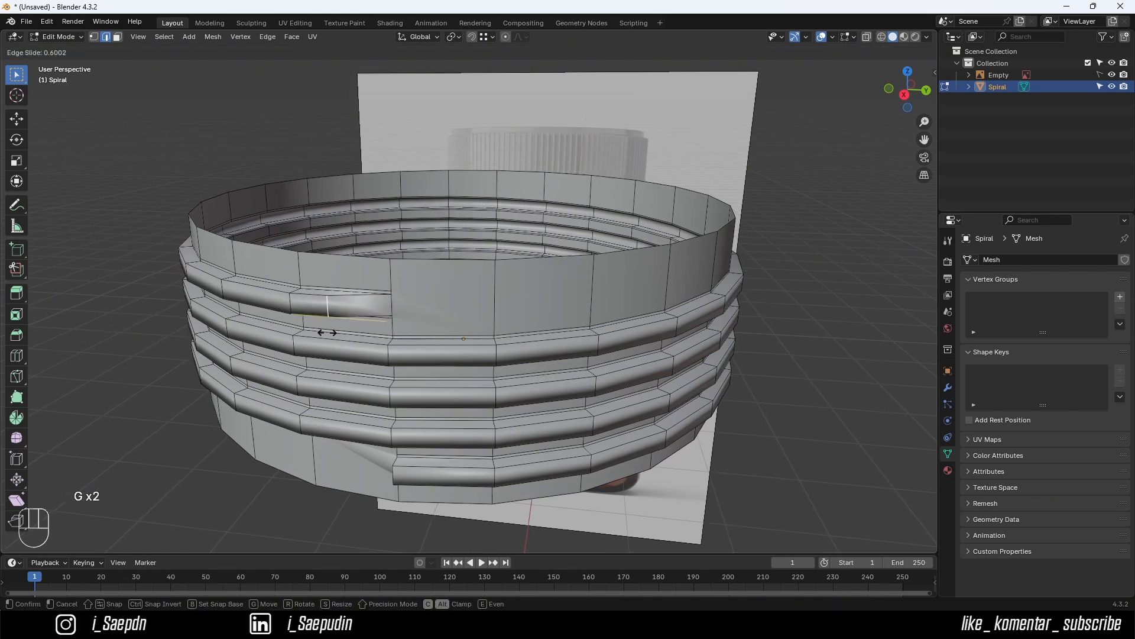
{"action": "left_click", "coordinate": [333, 333]}
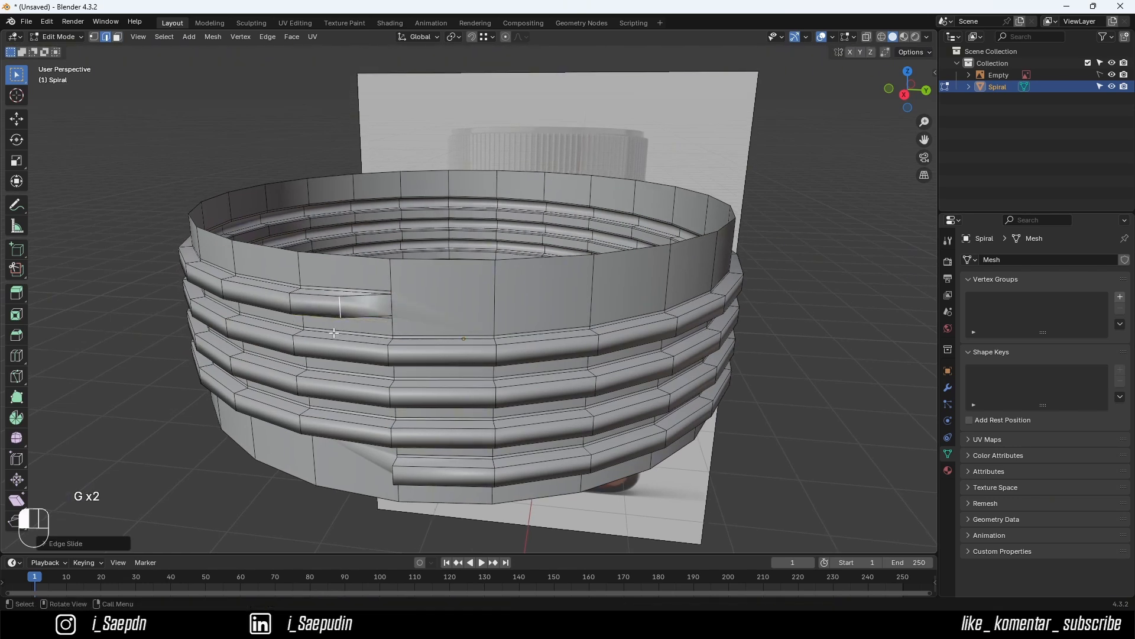
- Edge-slide the outer vertical edge at the thread's lower end inward along the thread to taper that end too
{"action": "left_click", "coordinate": [392, 479]}
{"action": "key", "text": "g"}
{"action": "key", "text": "g"}
{"action": "left_click", "coordinate": [428, 480]}
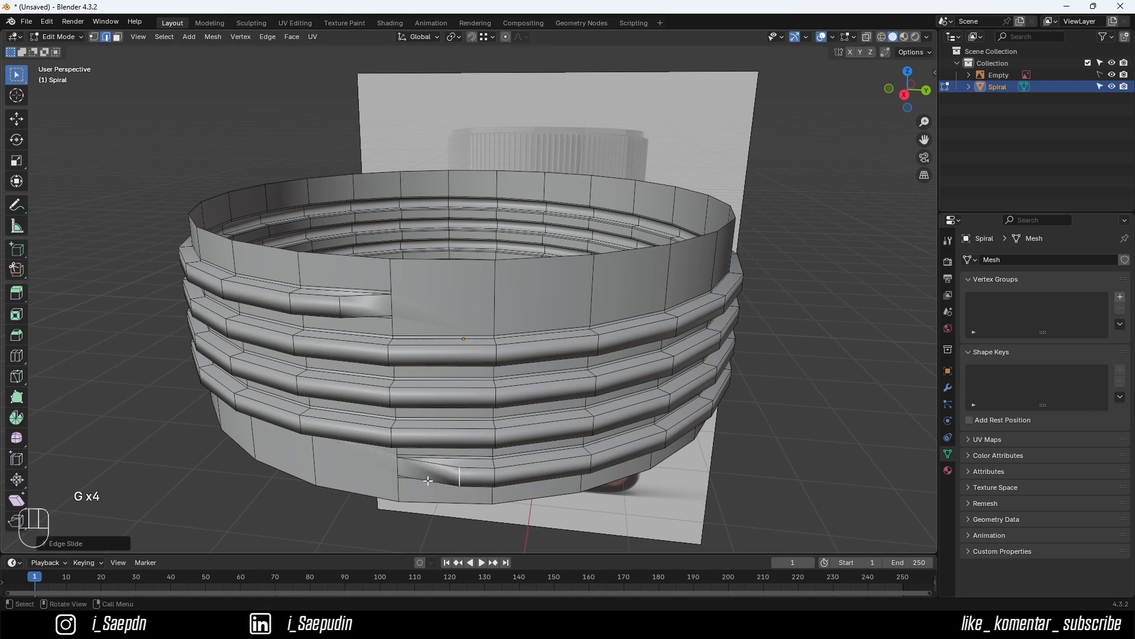
- Examine the tapered thread ends from several angles in both Edit Mode and Object Mode
{"action": "key", "text": "Tab"}
{"action": "middle_click_drag", "start_coordinate": [431, 481], "coordinate": [412, 336]}
{"action": "key", "text": "Tab"}
{"action": "scroll", "coordinate": [401, 321], "scroll_direction": "up", "scroll_amount": 3}
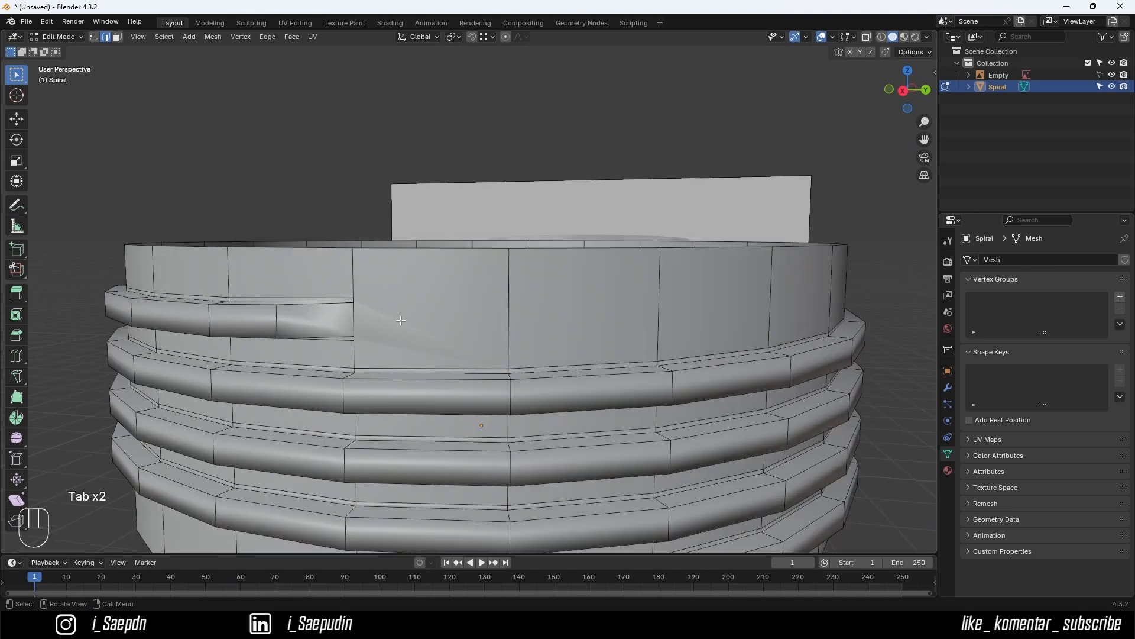
{"action": "middle_click_drag", "start_coordinate": [371, 333], "coordinate": [499, 316]}
{"action": "key", "text": "Tab"}
{"action": "scroll", "coordinate": [444, 318], "scroll_direction": "down", "scroll_amount": 6}
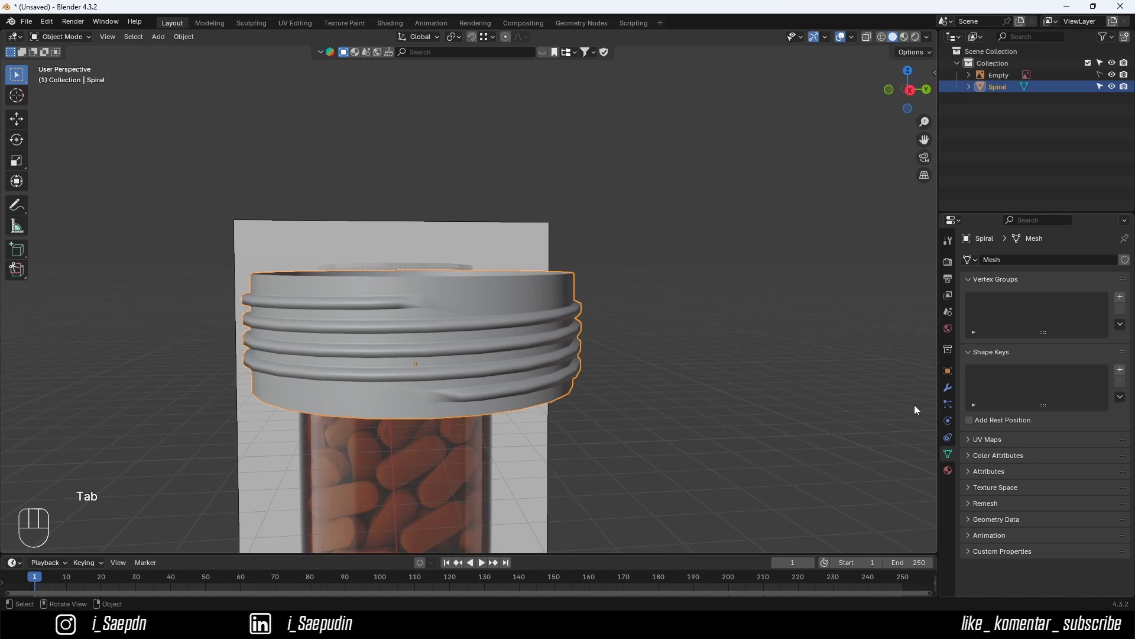
{"action": "left_click", "coordinate": [948, 387]}
{"action": "left_click", "coordinate": [1003, 263]}
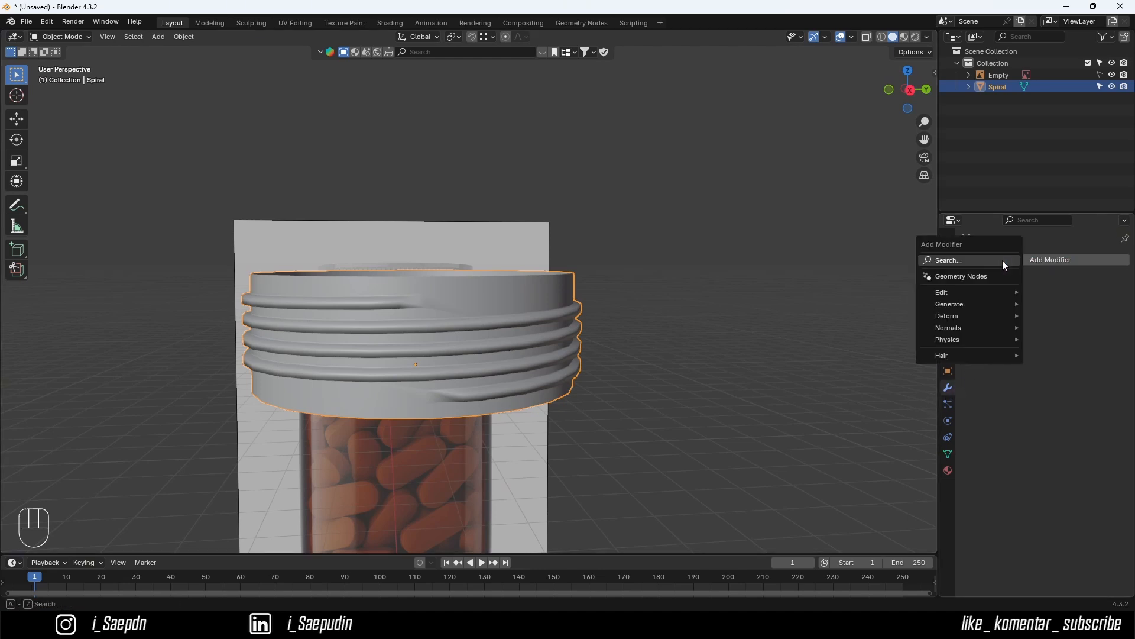
{"action": "mouse_move", "coordinate": [978, 306]}
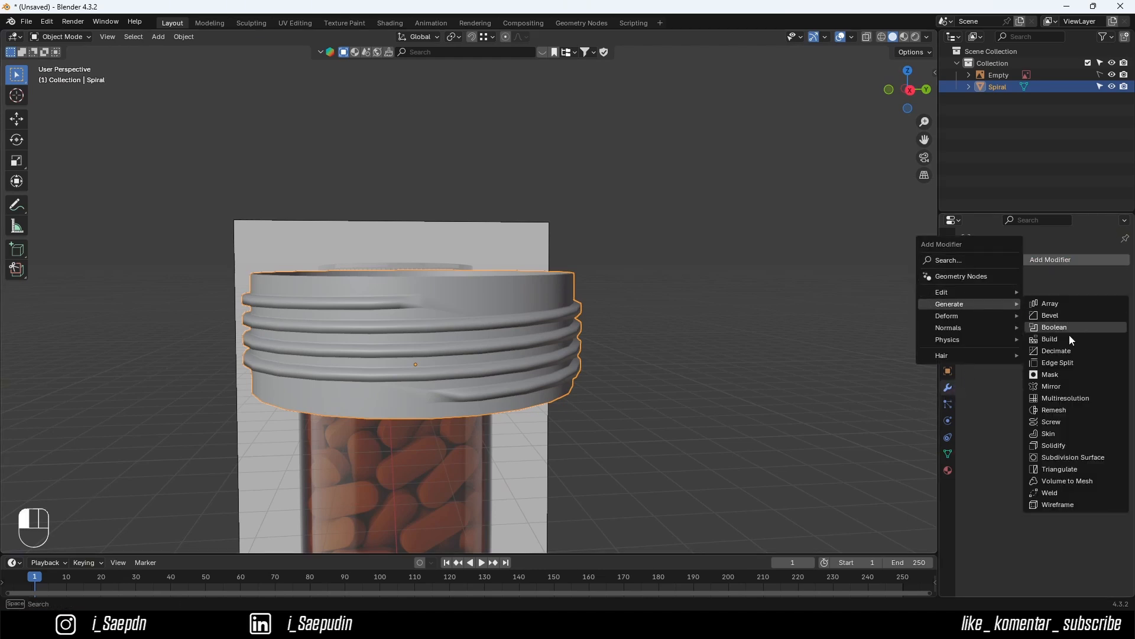
{"action": "left_click", "coordinate": [654, 297]}
{"action": "scroll", "coordinate": [565, 307], "scroll_direction": "up", "scroll_amount": 2}
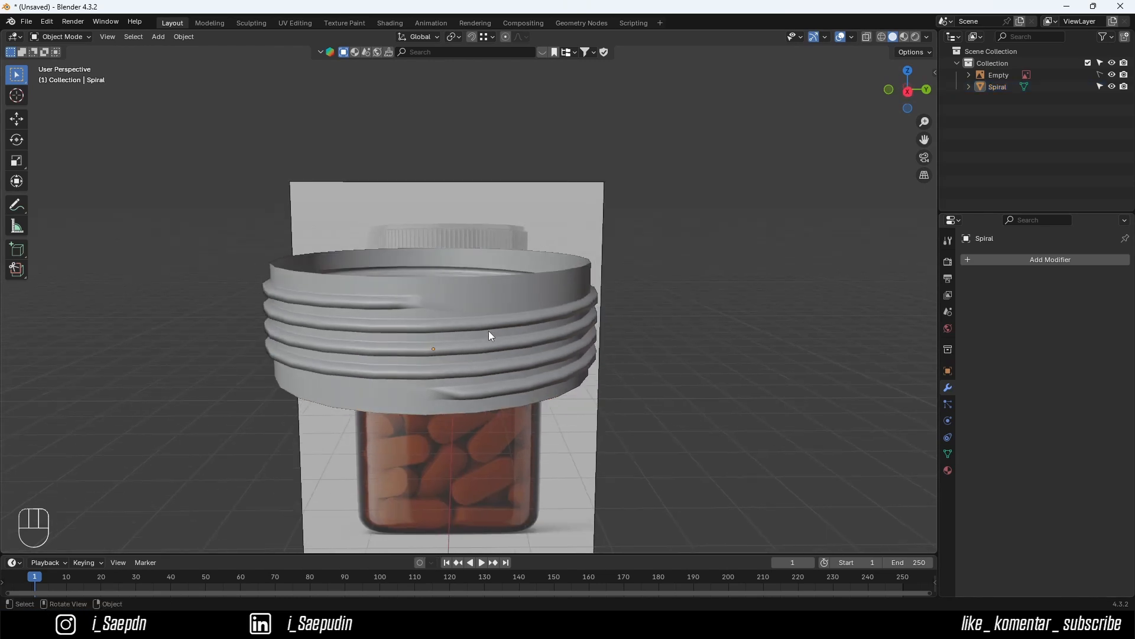
- In the right orthographic view, move the threaded neck up so its bottom rim sits at the upper edge of the reference's collar
{"action": "left_click", "coordinate": [906, 93]}
{"action": "middle_click_drag", "start_coordinate": [589, 321], "coordinate": [607, 261], "text": "shift"}
{"action": "left_click", "coordinate": [591, 344]}
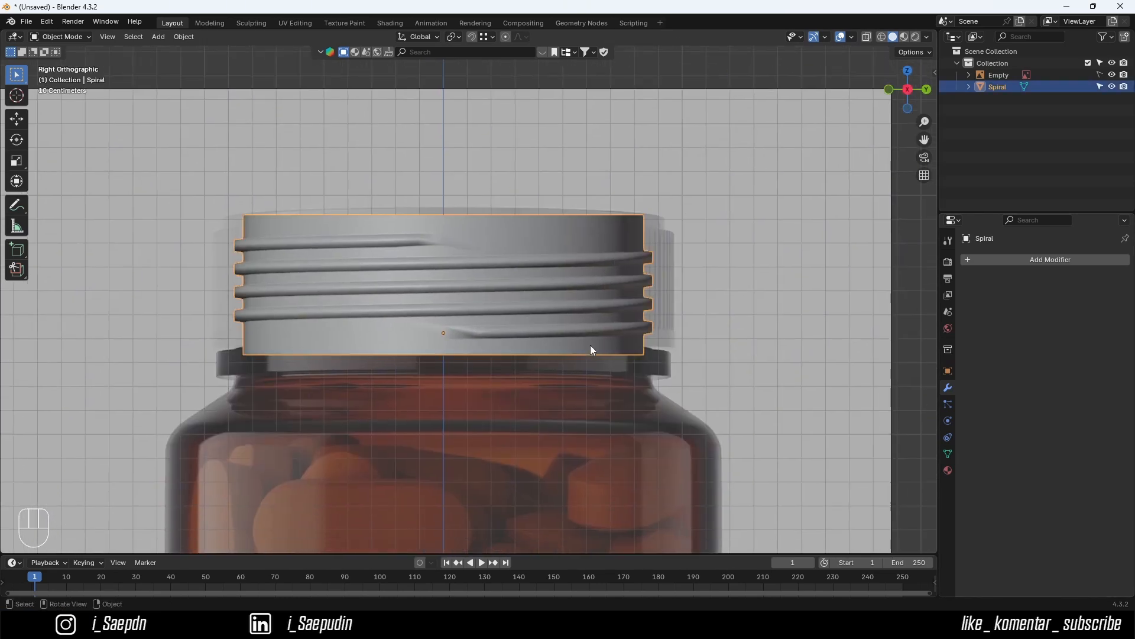
{"action": "key", "text": "g"}
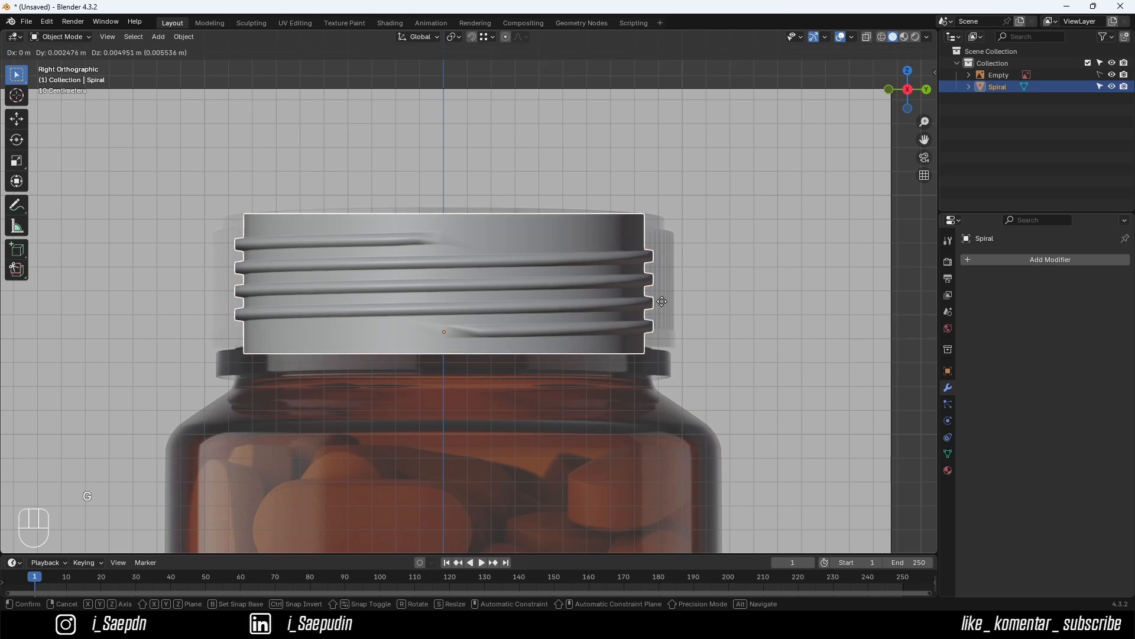
{"action": "left_click", "coordinate": [631, 313]}
{"action": "key", "text": "Tab"}
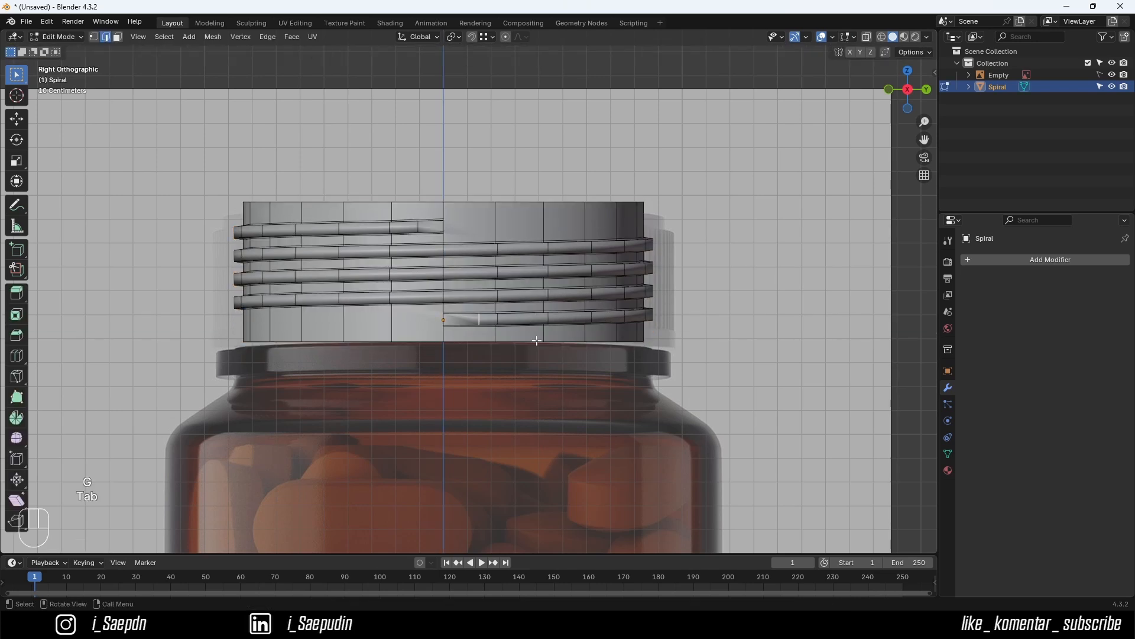
{"action": "left_click", "coordinate": [530, 340], "text": "alt"}
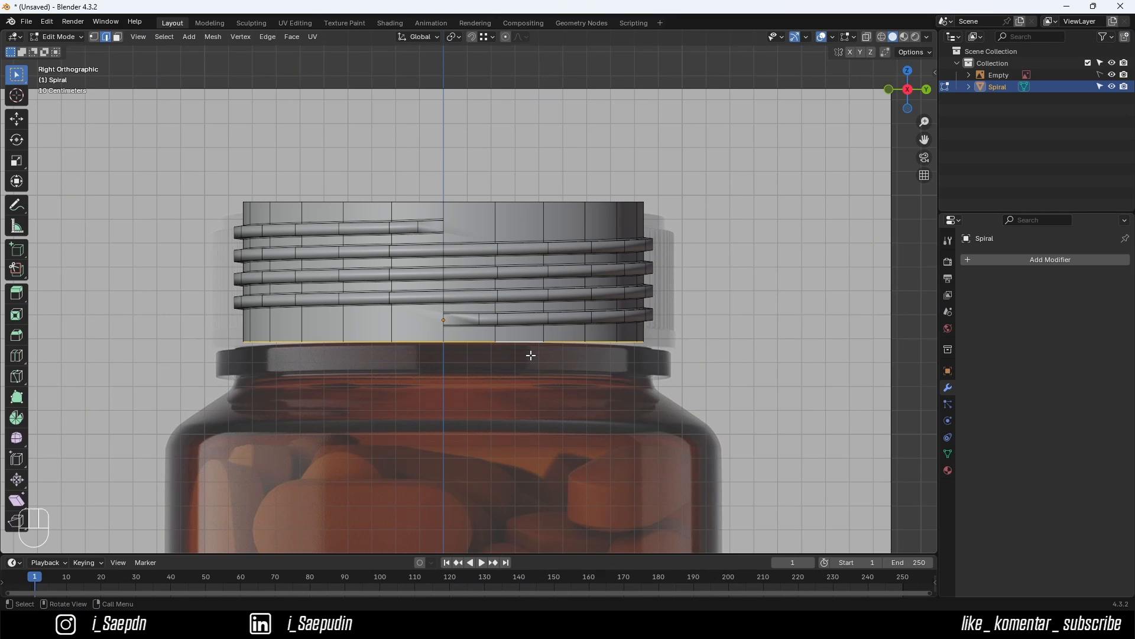
{"action": "key", "text": "Tab"}
{"action": "key", "text": "g"}
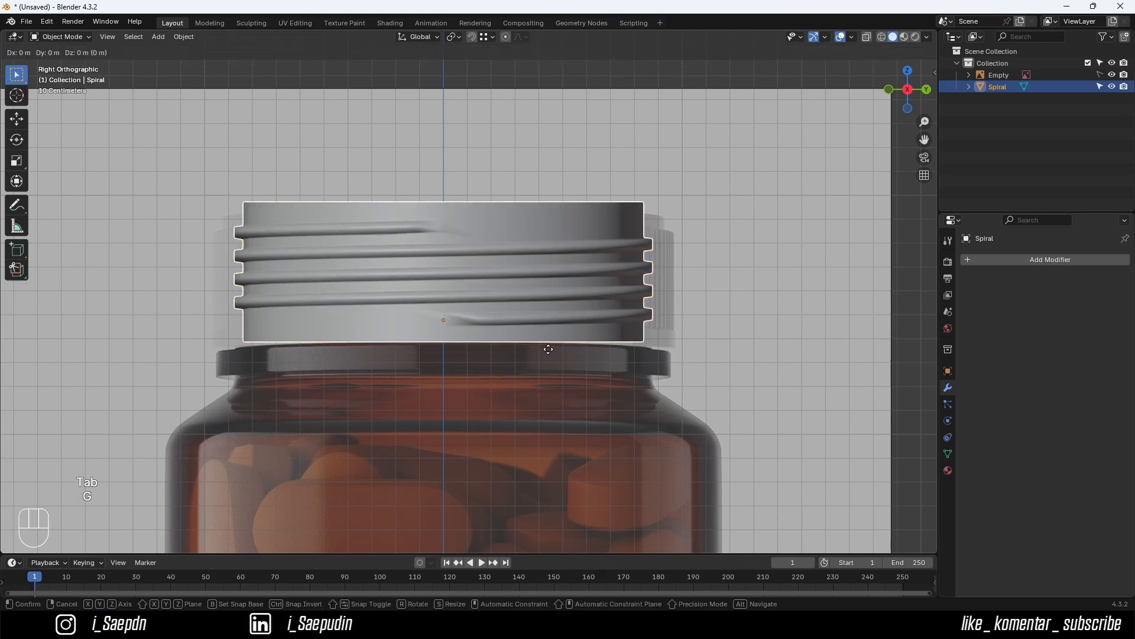
{"action": "left_click", "coordinate": [527, 354]}
- Extrude the neck's bottom edge loop downward twice, first to the collar's lower edge and again to the base of the neck
{"action": "key", "text": "Tab"}
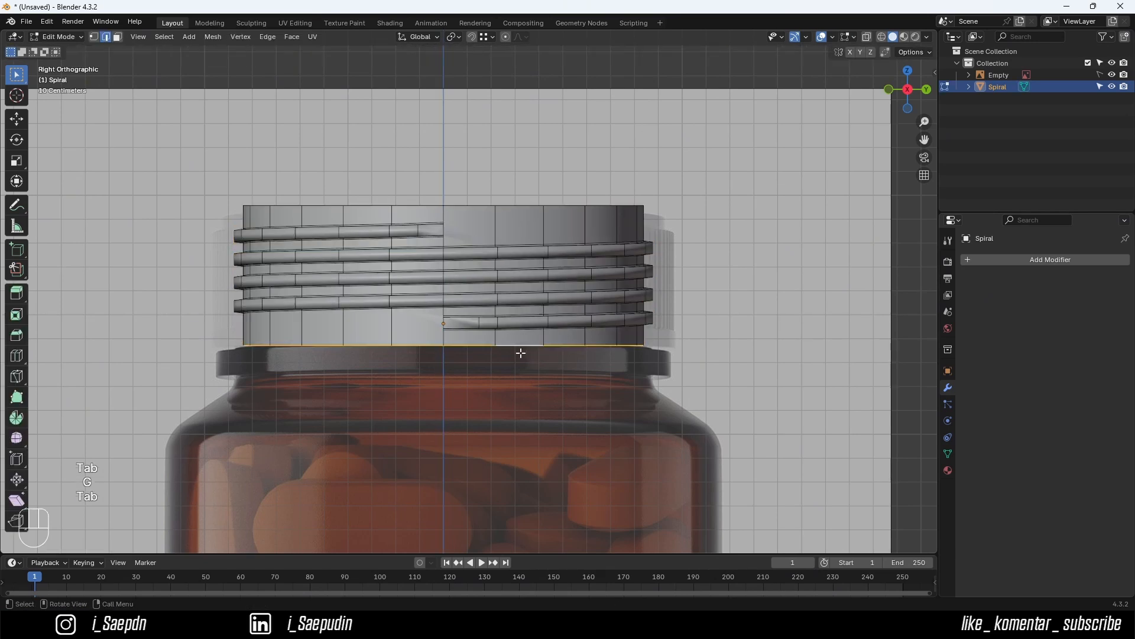
{"action": "key", "text": "e"}
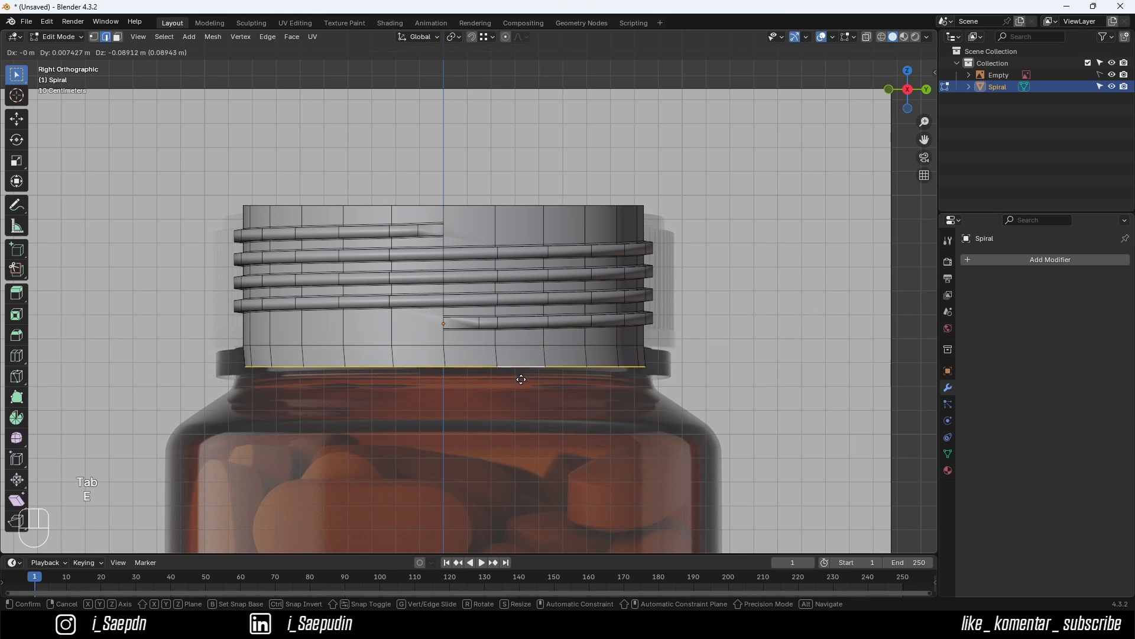
{"action": "left_click", "coordinate": [510, 383]}
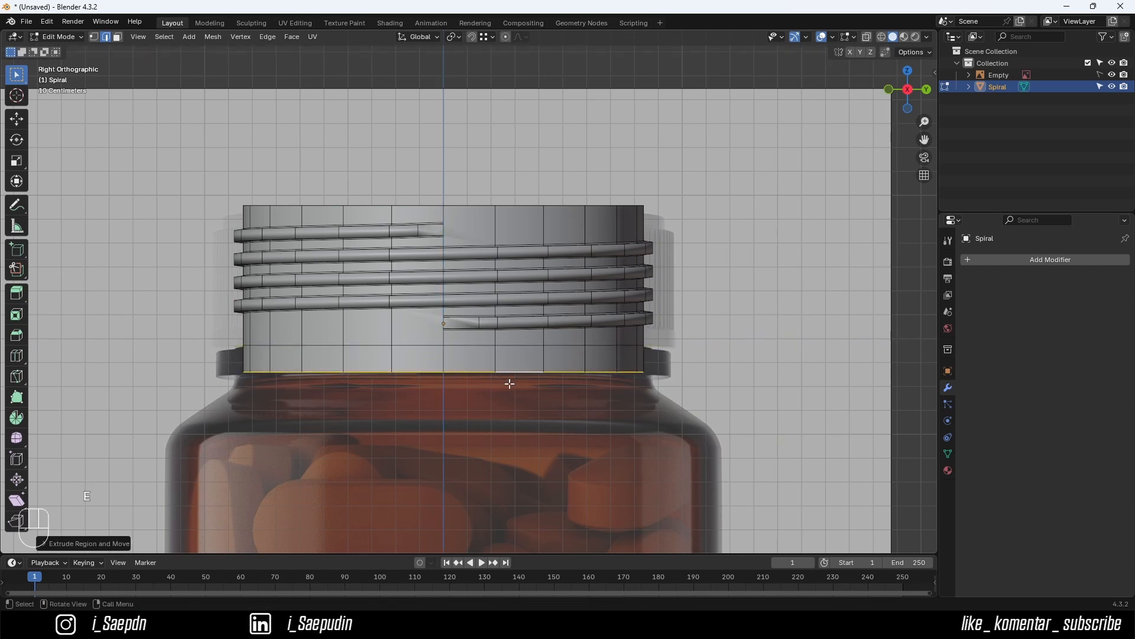
{"action": "key", "text": "e"}
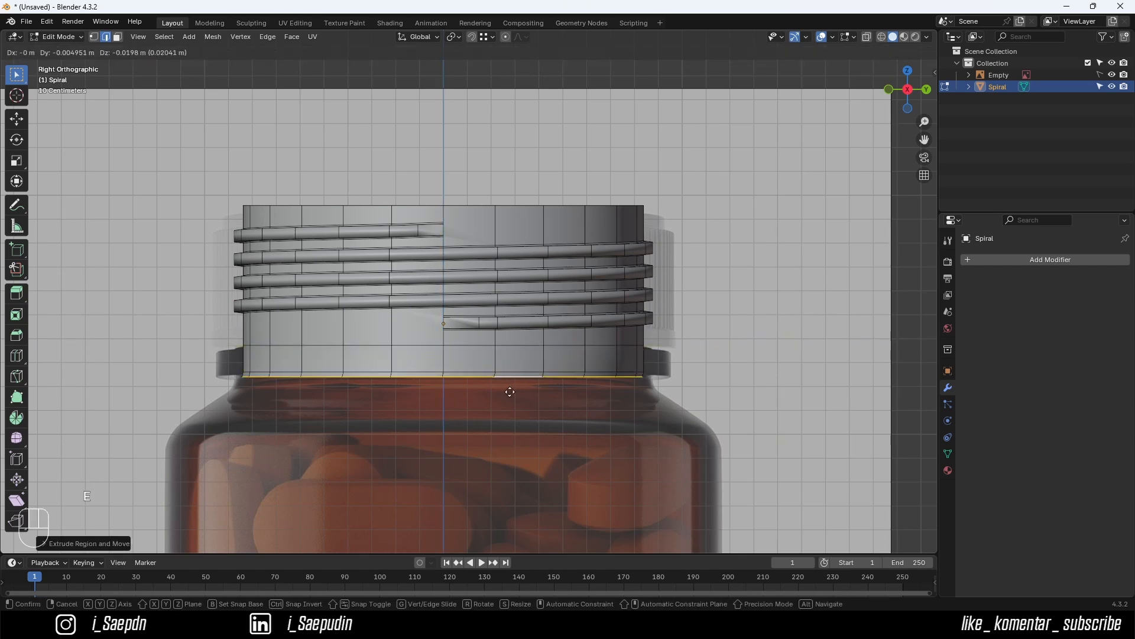
{"action": "left_click", "coordinate": [512, 400]}
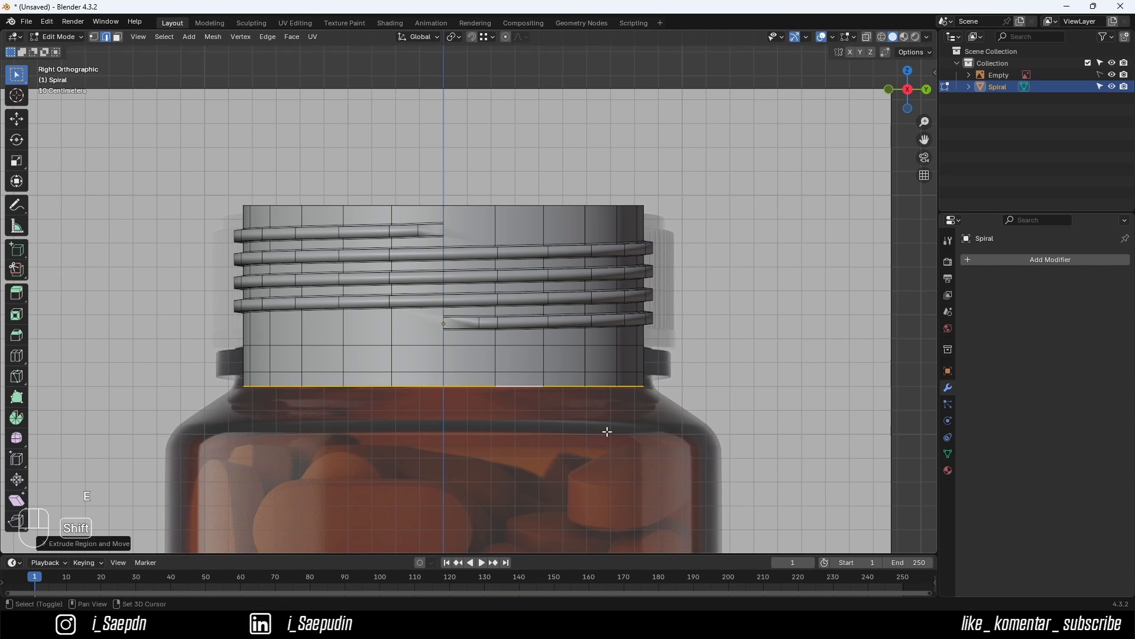
- Extrude the neck's bottom loop, scale it outward and lower it along Z to form the sloping shoulder matching the reference
{"action": "scroll", "coordinate": [609, 414], "scroll_direction": "down", "scroll_amount": 3}
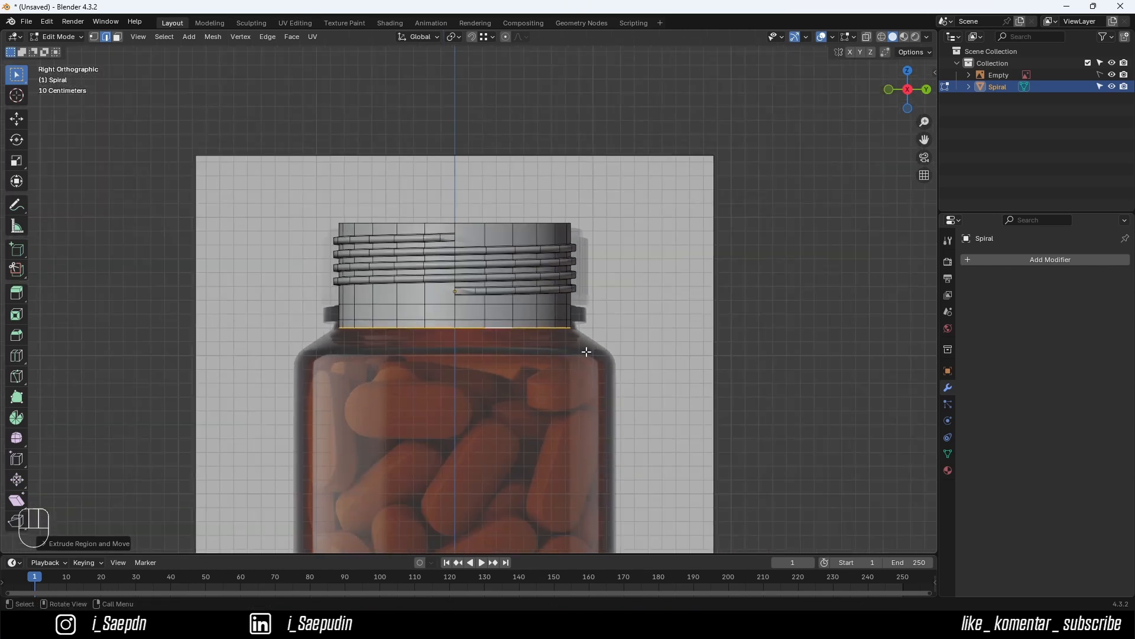
{"action": "middle_click_drag", "start_coordinate": [617, 370], "coordinate": [628, 272], "text": "shift"}
{"action": "scroll", "coordinate": [628, 271], "scroll_direction": "down", "scroll_amount": 1}
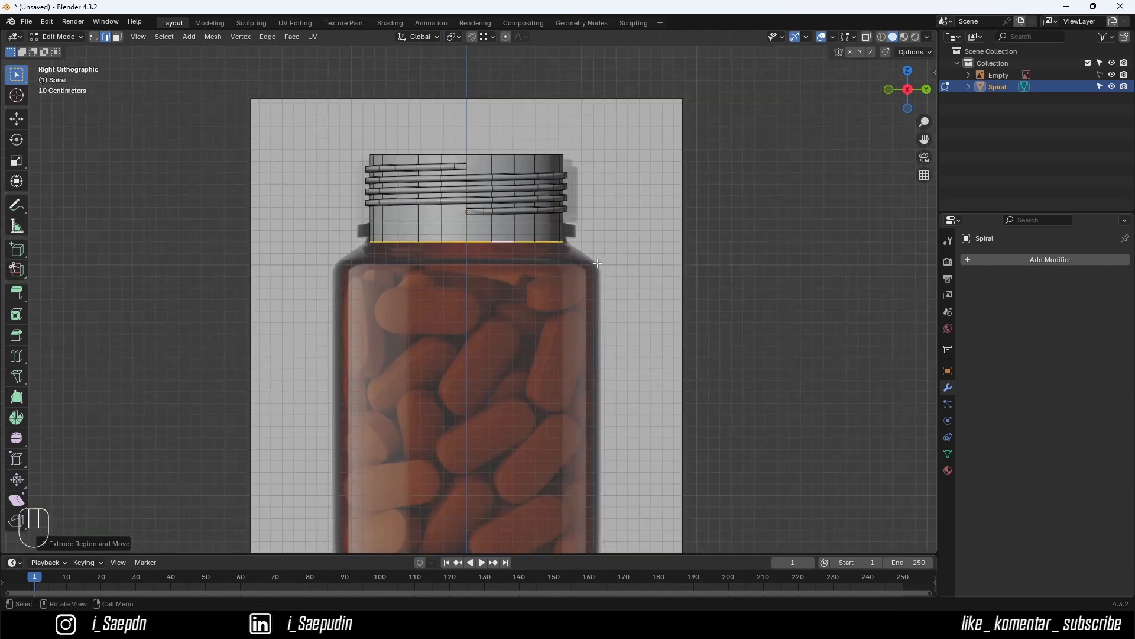
{"action": "middle_click_drag", "start_coordinate": [559, 291], "coordinate": [559, 260], "text": "shift"}
{"action": "key", "text": "e"}
{"action": "key", "text": "s"}
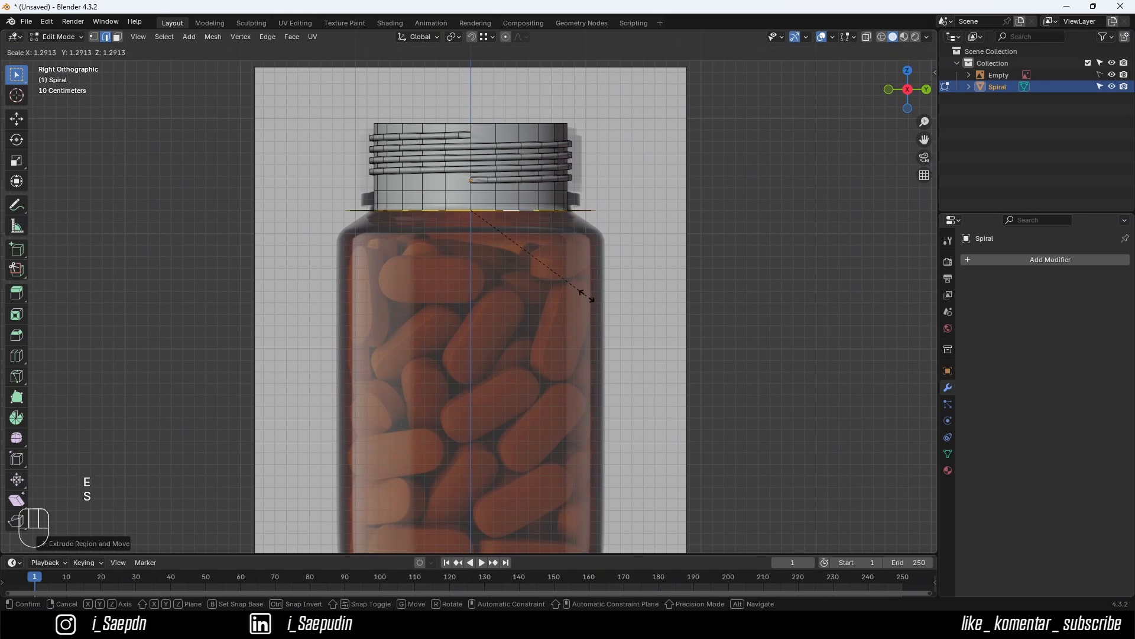
{"action": "left_click", "coordinate": [581, 294]}
{"action": "key", "text": "g"}
{"action": "key", "text": "z"}
{"action": "left_click", "coordinate": [564, 306]}
{"action": "key", "text": "s"}
{"action": "left_click", "coordinate": [580, 310]}
- Extrude the shoulder's outer edge loop straight down to the reference bottle's base to form the body
{"action": "middle_click_drag", "start_coordinate": [580, 309], "coordinate": [491, 231], "text": "shift"}
{"action": "key", "text": "e"}
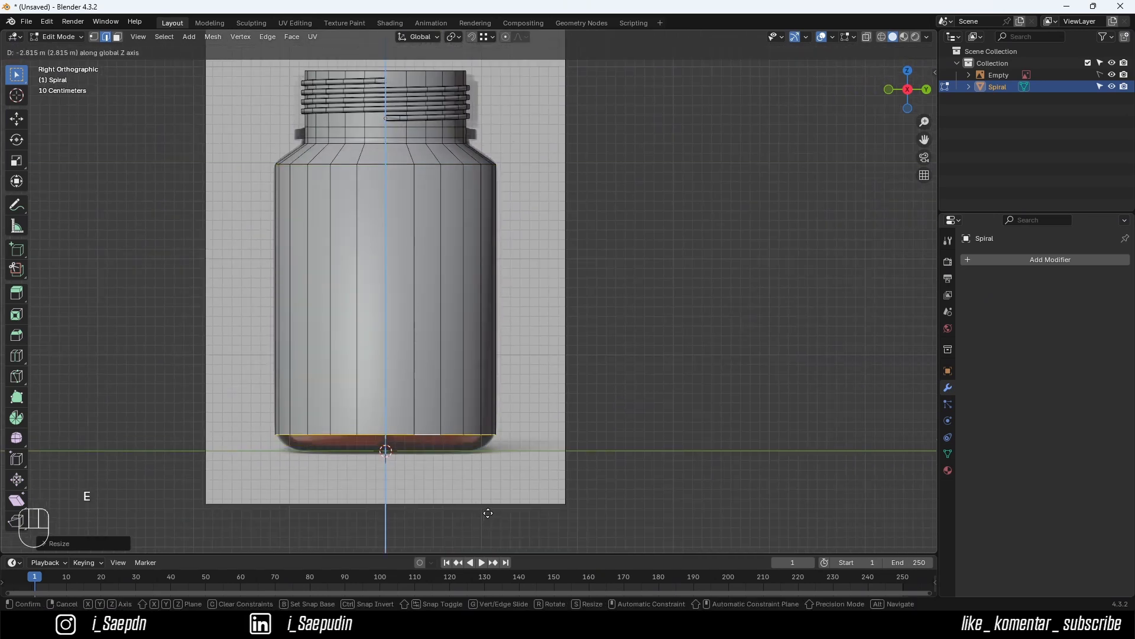
{"action": "left_click", "coordinate": [483, 527]}
- Extrude the body's bottom edge loop inward twice by scaling, the second time to about 0.72, to build rings across the base
{"action": "middle_click_drag", "start_coordinate": [484, 527], "coordinate": [476, 444]}
{"action": "middle_click_drag", "start_coordinate": [476, 443], "coordinate": [502, 385], "text": "shift"}
{"action": "key", "text": "e"}
{"action": "key", "text": "s"}
{"action": "left_click", "coordinate": [520, 419]}
{"action": "key", "text": "e"}
{"action": "key", "text": "s"}
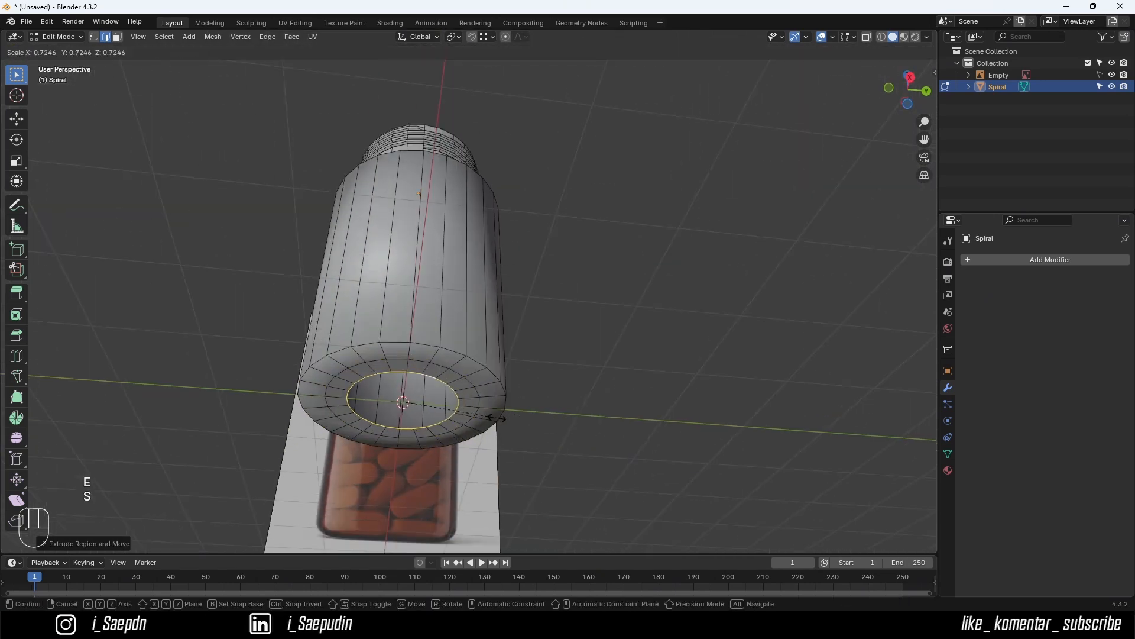
{"action": "left_click", "coordinate": [499, 418]}
- With X-ray on in the right view, shift the inner base loop along Z and extrude it with scaling
{"action": "left_click", "coordinate": [910, 76]}
{"action": "left_click", "coordinate": [867, 37]}
{"action": "scroll", "coordinate": [611, 325], "scroll_direction": "up", "scroll_amount": 2}
{"action": "key", "text": "g"}
{"action": "key", "text": "z"}
{"action": "left_click", "coordinate": [615, 324]}
{"action": "key", "text": "e"}
{"action": "key", "text": "s"}
{"action": "left_click", "coordinate": [600, 334]}
- Extrude the innermost base loop along Z and adjust its height and scale in the right view
{"action": "middle_click_drag", "start_coordinate": [547, 509], "coordinate": [556, 337]}
{"action": "key", "text": "e"}
{"action": "key", "text": "z"}
{"action": "left_click", "coordinate": [535, 449]}
{"action": "left_click", "coordinate": [907, 89]}
{"action": "scroll", "coordinate": [560, 309], "scroll_direction": "up", "scroll_amount": 2}
{"action": "key", "text": "g"}
{"action": "key", "text": "z"}
{"action": "key", "text": "s"}
{"action": "left_click", "coordinate": [587, 372]}
- Fill the open centre of the bottle's base, and return to Object Mode with X-ray off
{"action": "left_click", "coordinate": [292, 36]}
{"action": "left_click", "coordinate": [317, 175]}
{"action": "key", "text": "Tab"}
{"action": "middle_click_drag", "start_coordinate": [460, 335], "coordinate": [479, 355]}
{"action": "left_click", "coordinate": [867, 37]}
{"action": "scroll", "coordinate": [566, 278], "scroll_direction": "down", "scroll_amount": 2}
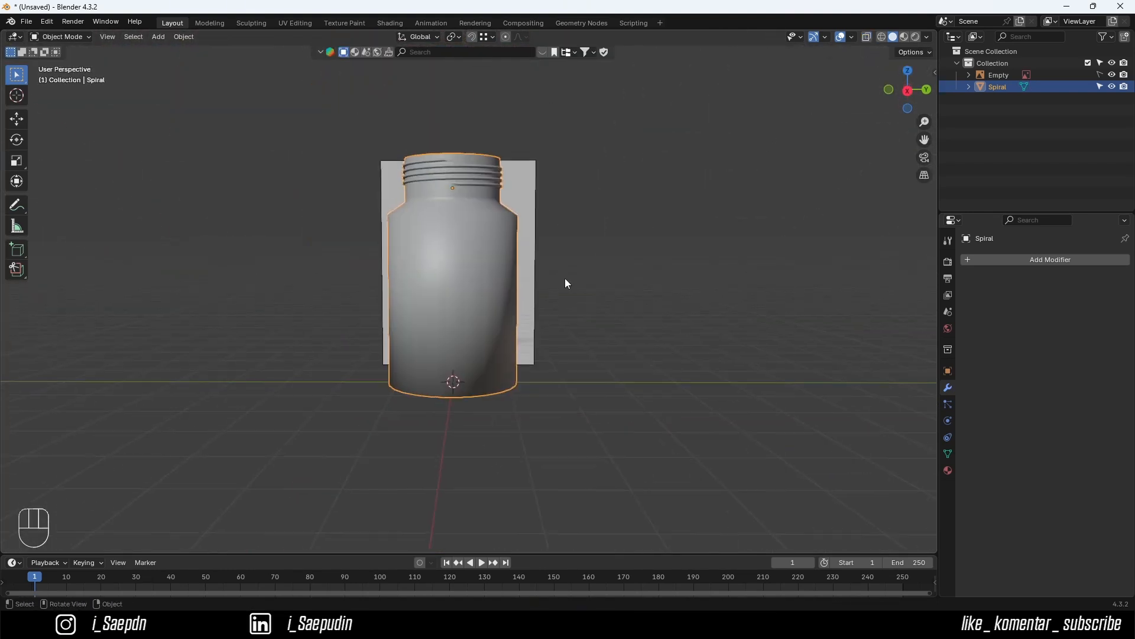
- Apply Shade Smooth to the whole bottle and check the surface from several angles
{"action": "middle_click_drag", "start_coordinate": [566, 277], "coordinate": [509, 296]}
{"action": "scroll", "coordinate": [473, 290], "scroll_direction": "up", "scroll_amount": 1}
{"action": "right_click", "coordinate": [444, 289]}
{"action": "left_click", "coordinate": [440, 281]}
{"action": "middle_click_drag", "start_coordinate": [458, 326], "coordinate": [548, 284]}
{"action": "middle_click_drag", "start_coordinate": [769, 198], "coordinate": [718, 261]}
- In Edit Mode with X-ray on, select the edge loop where the shoulder meets the body from the right view
{"action": "key", "text": "Tab"}
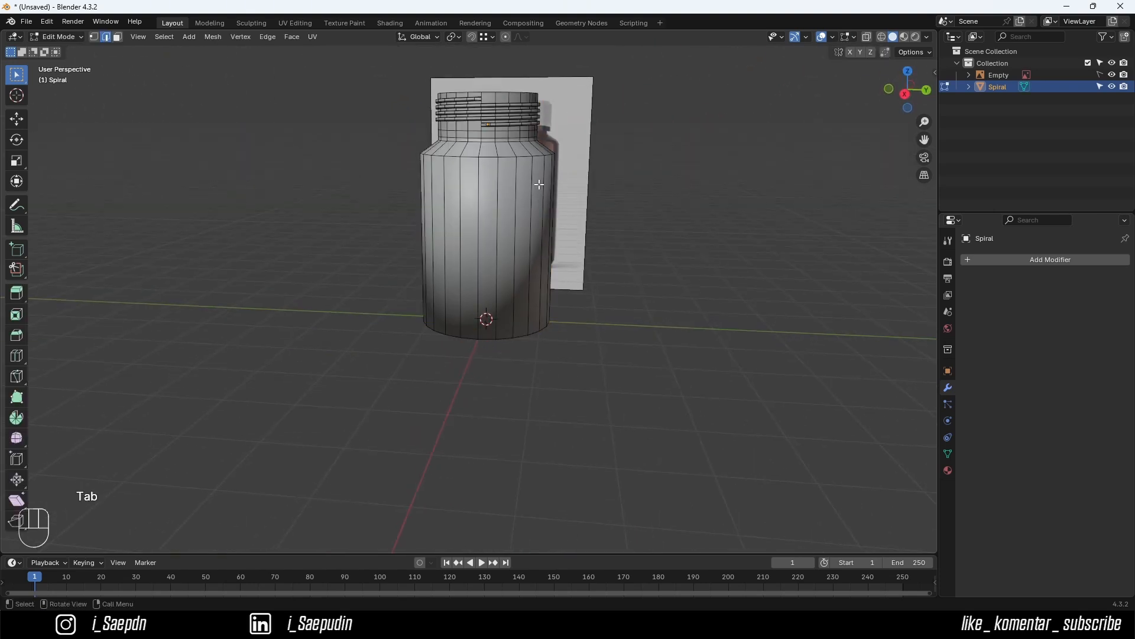
{"action": "key", "text": "Tab"}
{"action": "left_click", "coordinate": [906, 95]}
{"action": "key", "text": "Tab"}
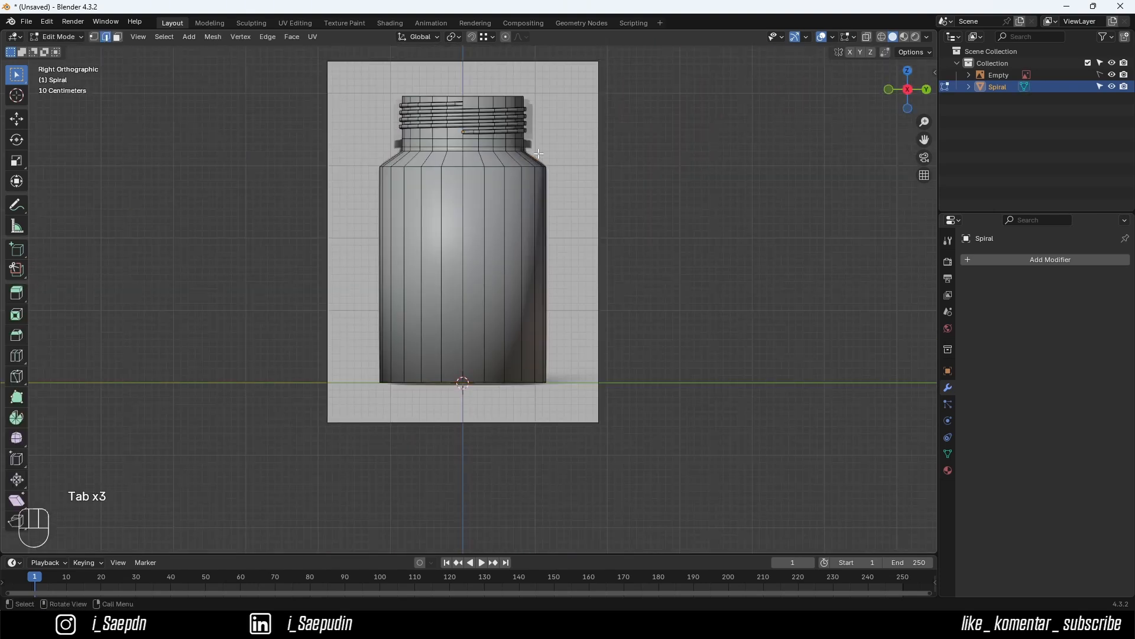
{"action": "key", "text": "Tab"}
{"action": "left_click", "coordinate": [867, 36]}
{"action": "key", "text": "Tab"}
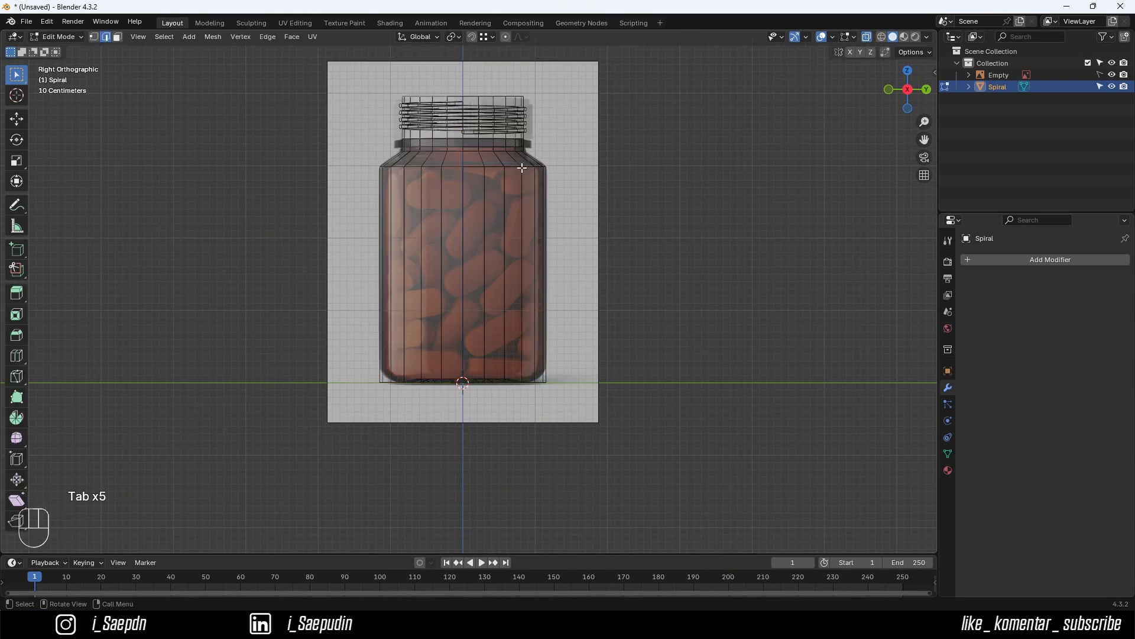
{"action": "left_click", "coordinate": [512, 168], "text": "alt"}
- Try a three-segment bevel of about 0.13 m on the shoulder edge loop, and undo it
{"action": "right_click", "coordinate": [510, 167]}
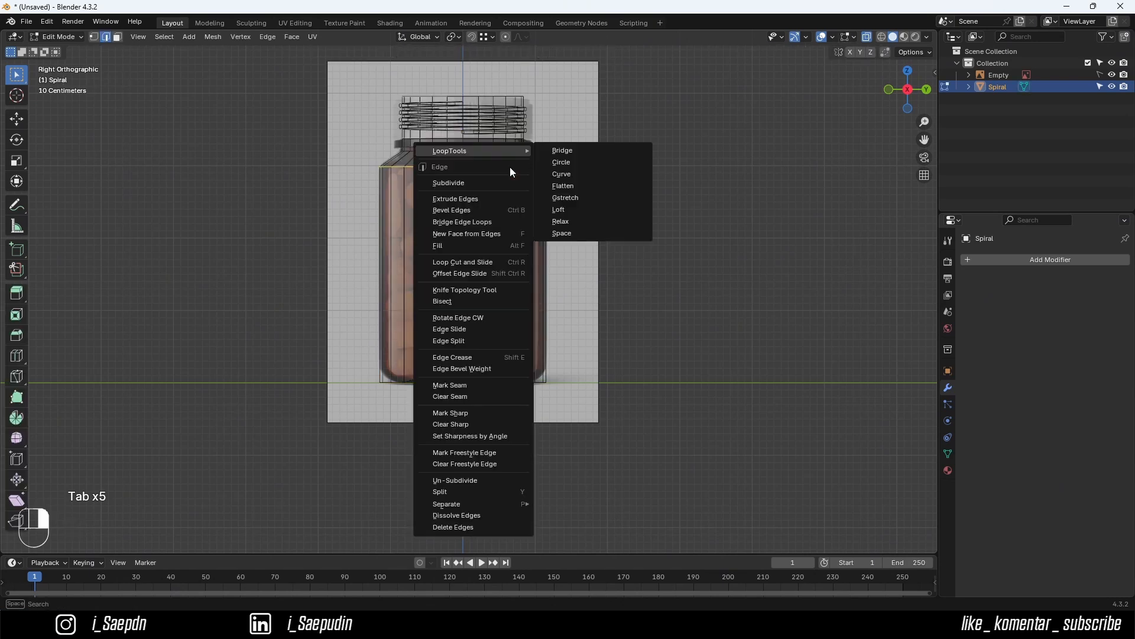
{"action": "left_click", "coordinate": [509, 205]}
{"action": "scroll", "coordinate": [517, 217], "scroll_direction": "up", "scroll_amount": 2}
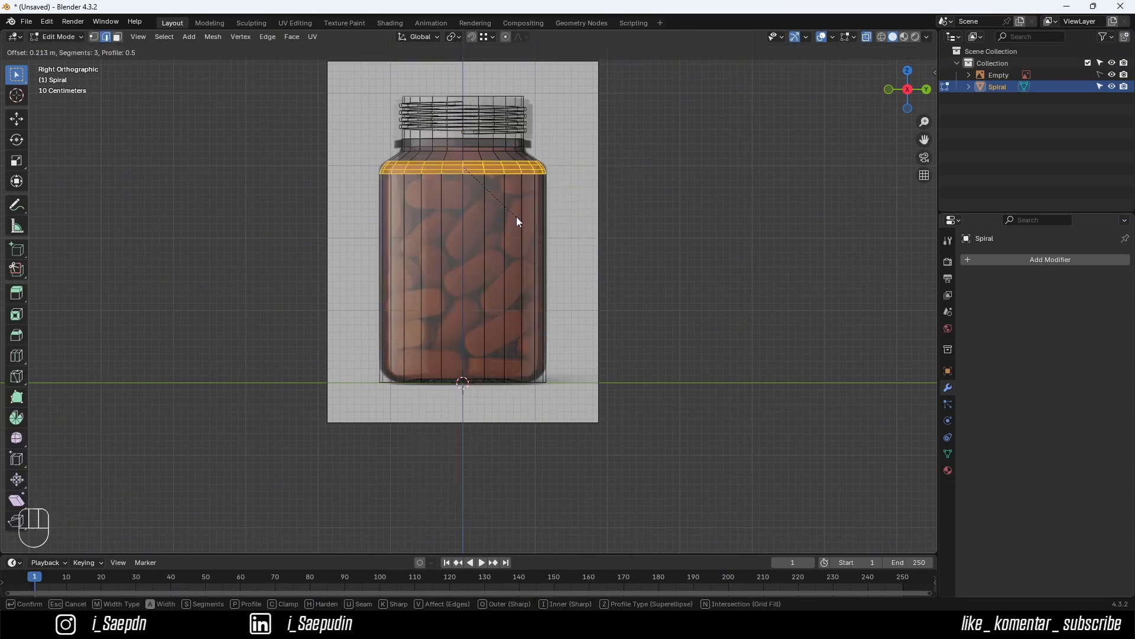
{"action": "scroll", "coordinate": [515, 211], "scroll_direction": "down", "scroll_amount": 1}
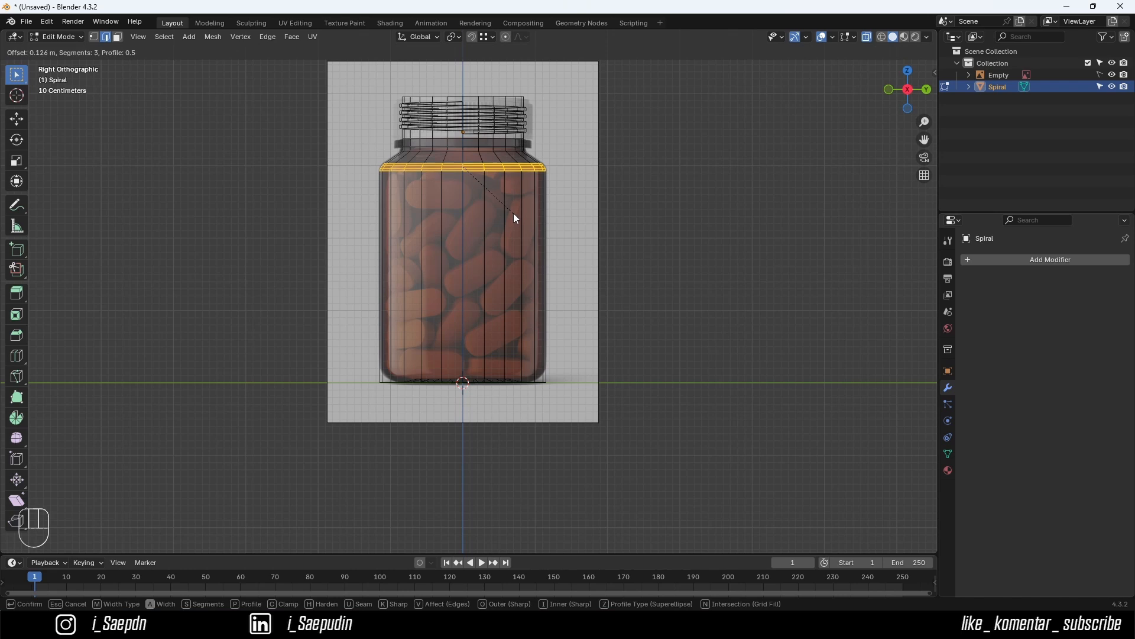
{"action": "left_click", "coordinate": [513, 214]}
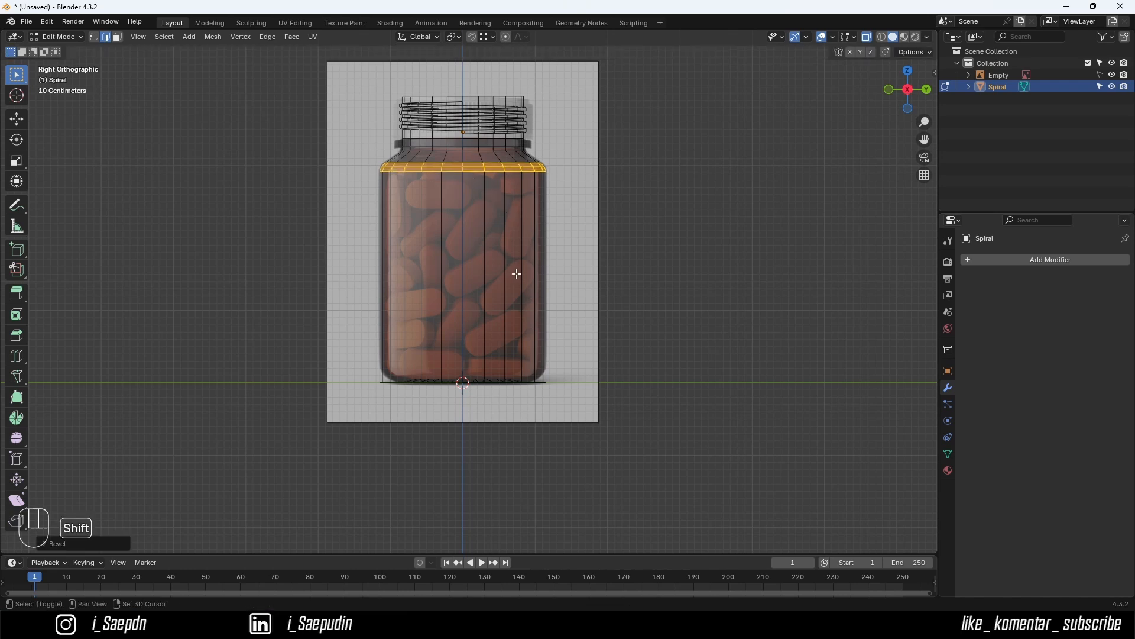
{"action": "mouse_move", "coordinate": [523, 375]}
{"action": "middle_mouse_down", "text": "shift"}
{"action": "mouse_move", "coordinate": [547, 266]}
{"action": "mouse_move", "coordinate": [544, 378]}
{"action": "middle_mouse_up", "text": "shift"}
{"action": "scroll", "coordinate": [547, 265], "scroll_direction": "up", "scroll_amount": 2}
{"action": "scroll", "coordinate": [597, 266], "scroll_direction": "down", "scroll_amount": 1}
{"action": "key", "text": "ctrl+z"}
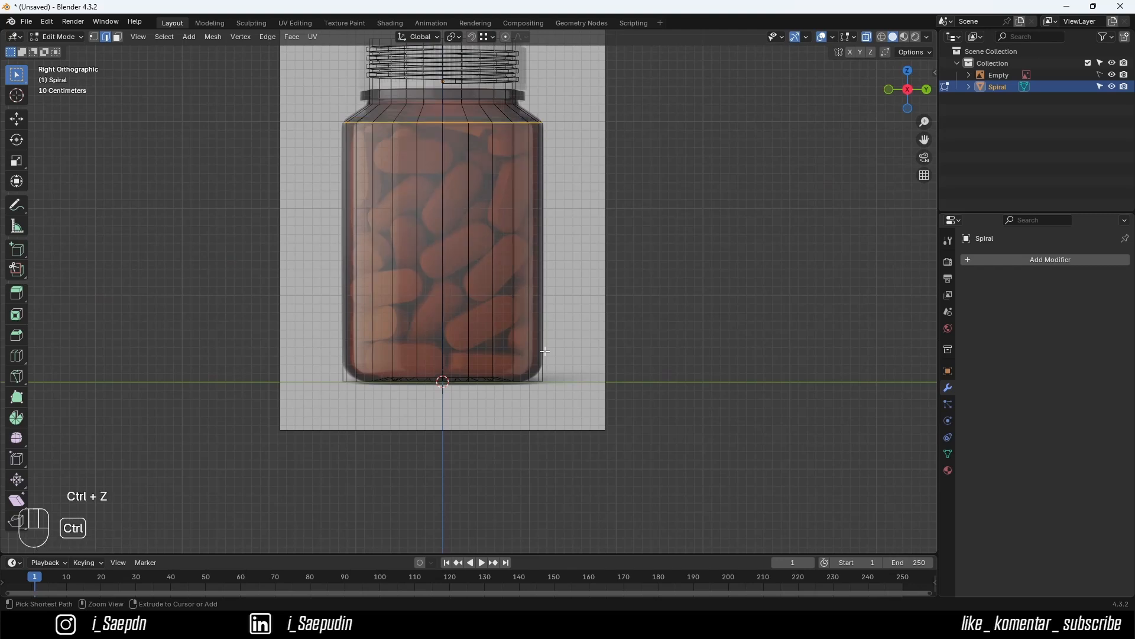
- In Object Mode, apply all transforms to the bottle object
{"action": "key", "text": "Tab"}
{"action": "key", "text": "ctrl+a"}
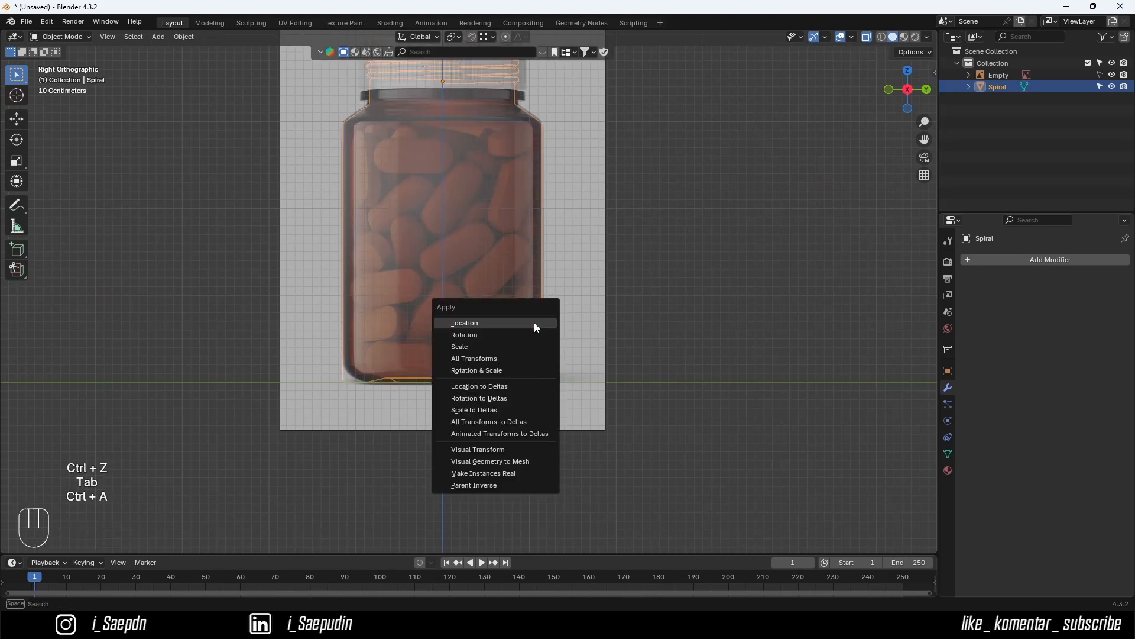
{"action": "left_click", "coordinate": [508, 358]}
- Bevel the shoulder edge loop in Edit Mode with two segments and an offset of about 0.08 m
{"action": "key", "text": "Tab"}
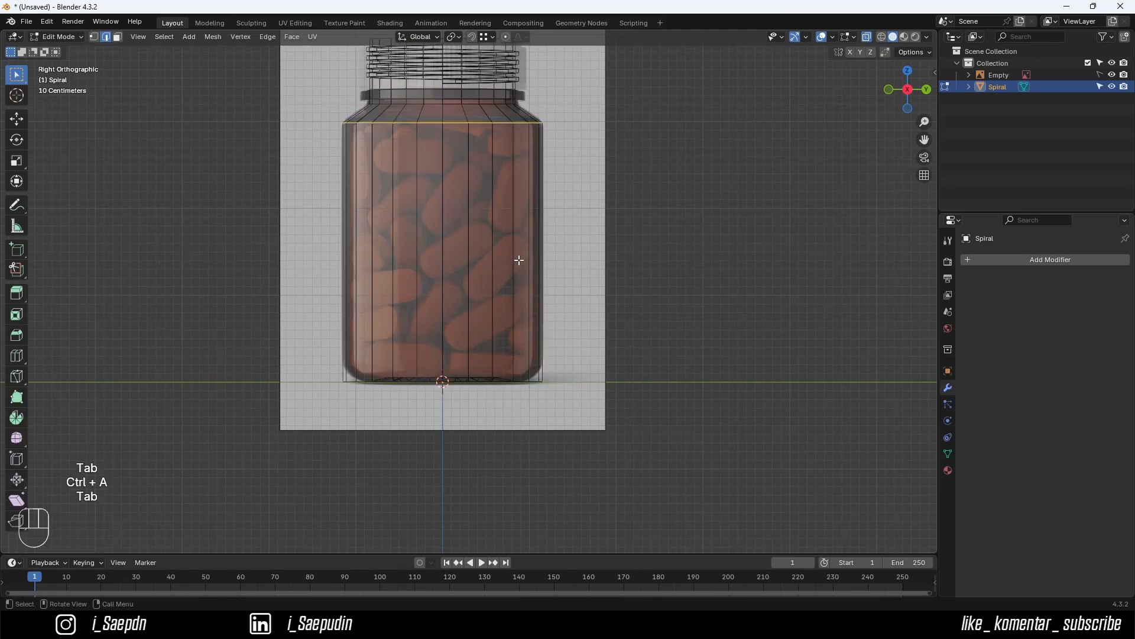
{"action": "right_click", "coordinate": [521, 127]}
{"action": "left_click", "coordinate": [521, 126]}
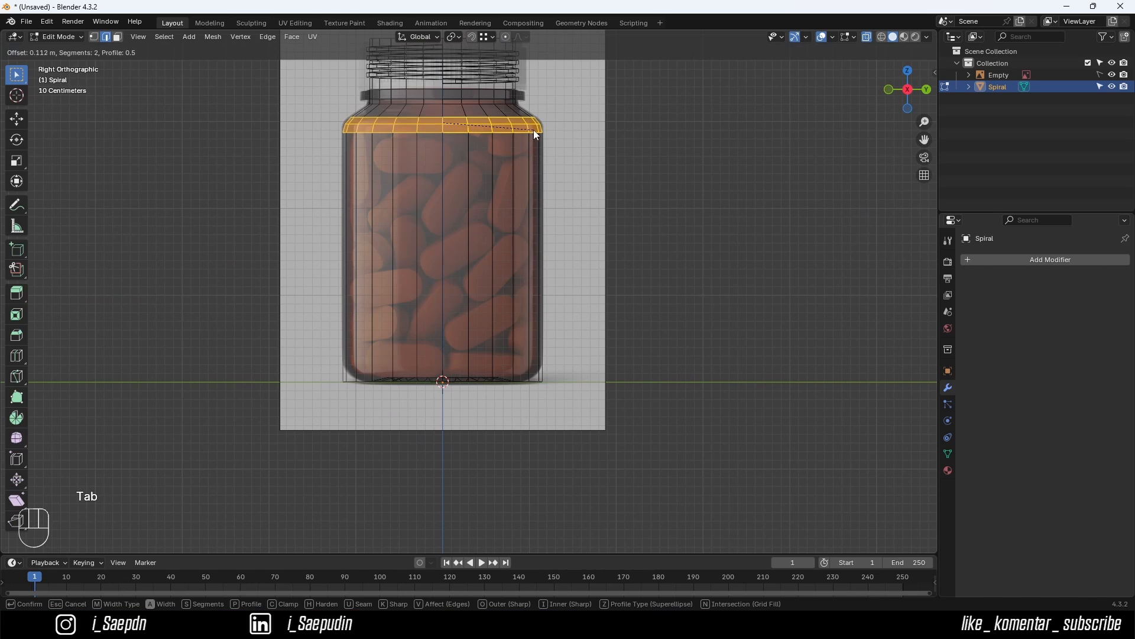
{"action": "left_click", "coordinate": [533, 129]}
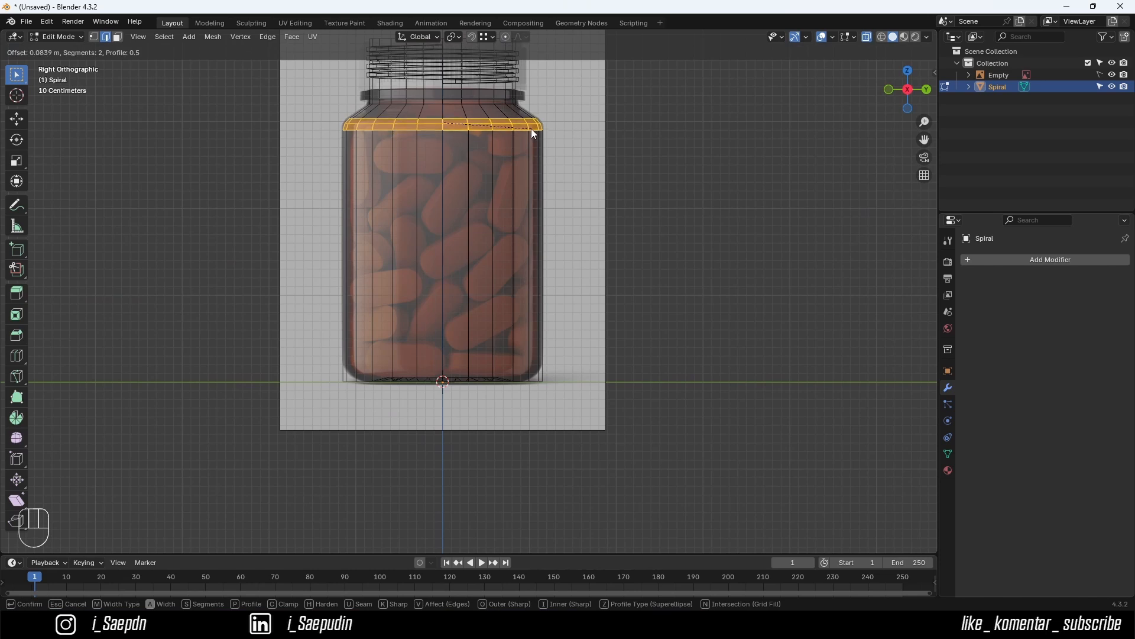
- Bevel the bottle's base edge loop with two segments and an offset of about 0.21 m, and turn off X-ray in Object Mode
{"action": "left_click", "coordinate": [526, 380], "text": "alt"}
{"action": "right_click", "coordinate": [526, 379]}
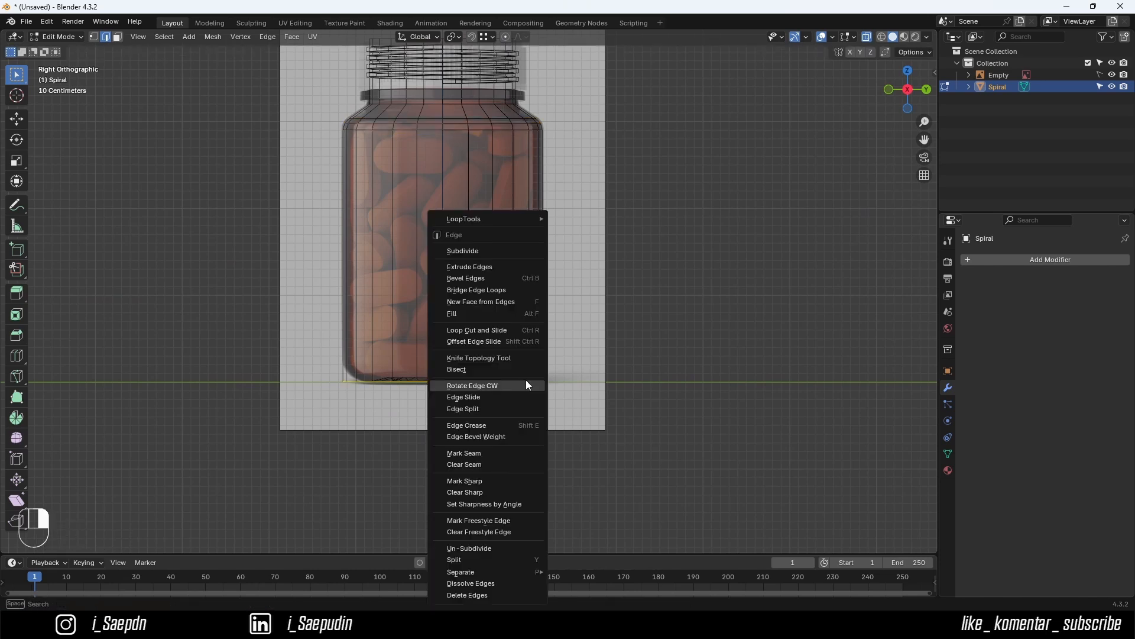
{"action": "left_click", "coordinate": [510, 280]}
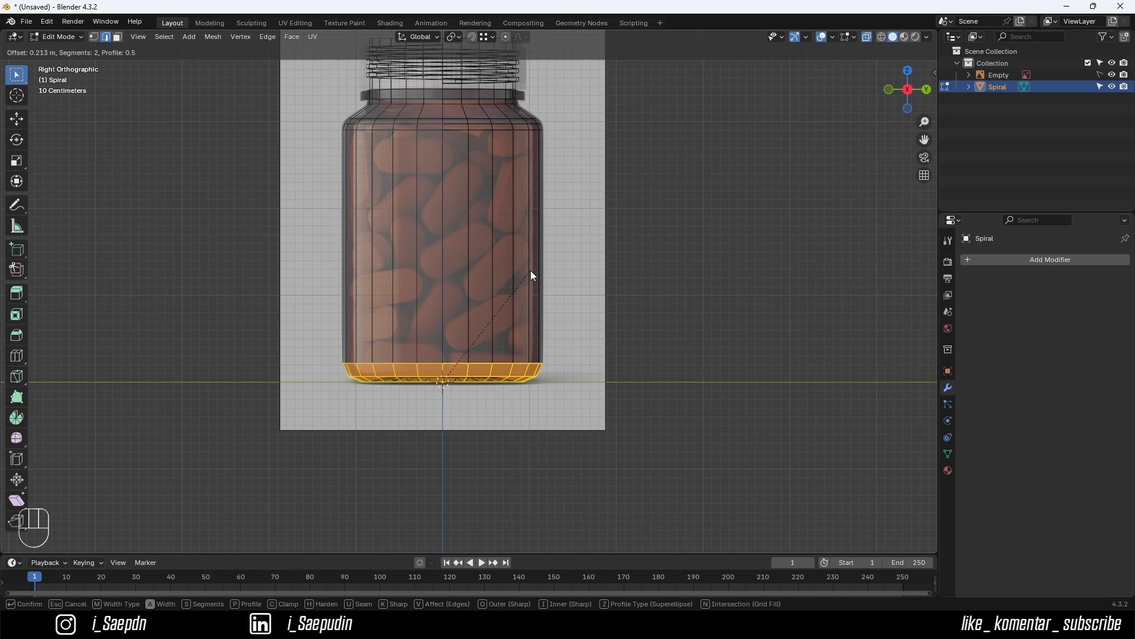
{"action": "left_click", "coordinate": [527, 274]}
{"action": "key", "text": "Tab"}
{"action": "scroll", "coordinate": [544, 310], "scroll_direction": "down", "scroll_amount": 2}
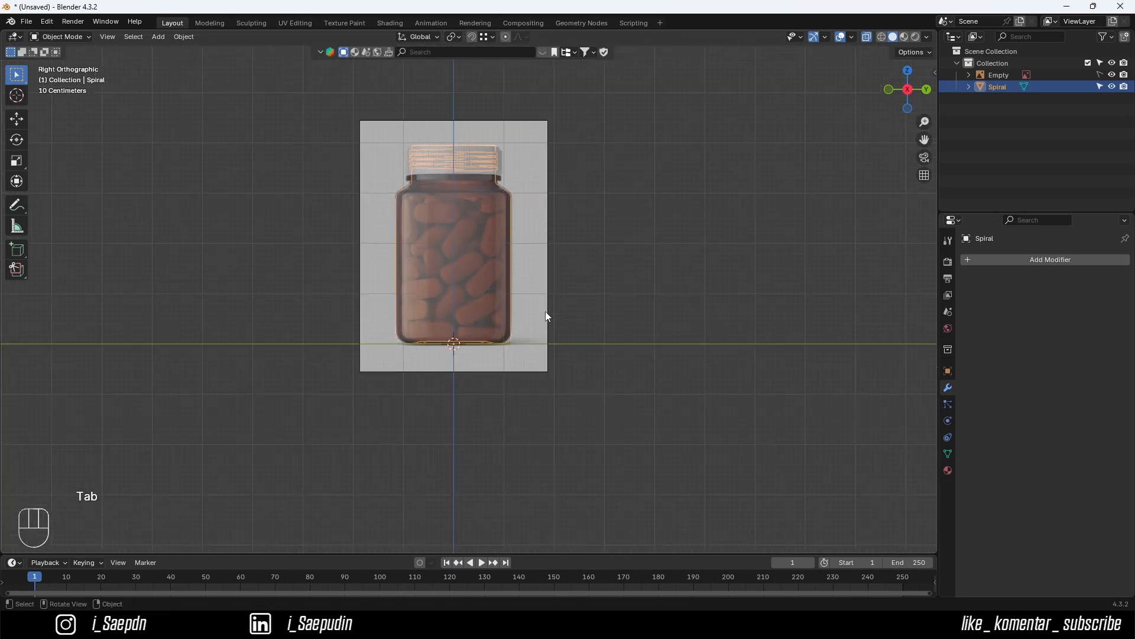
{"action": "middle_click_drag", "start_coordinate": [546, 312], "coordinate": [548, 315]}
{"action": "left_click", "coordinate": [870, 36]}
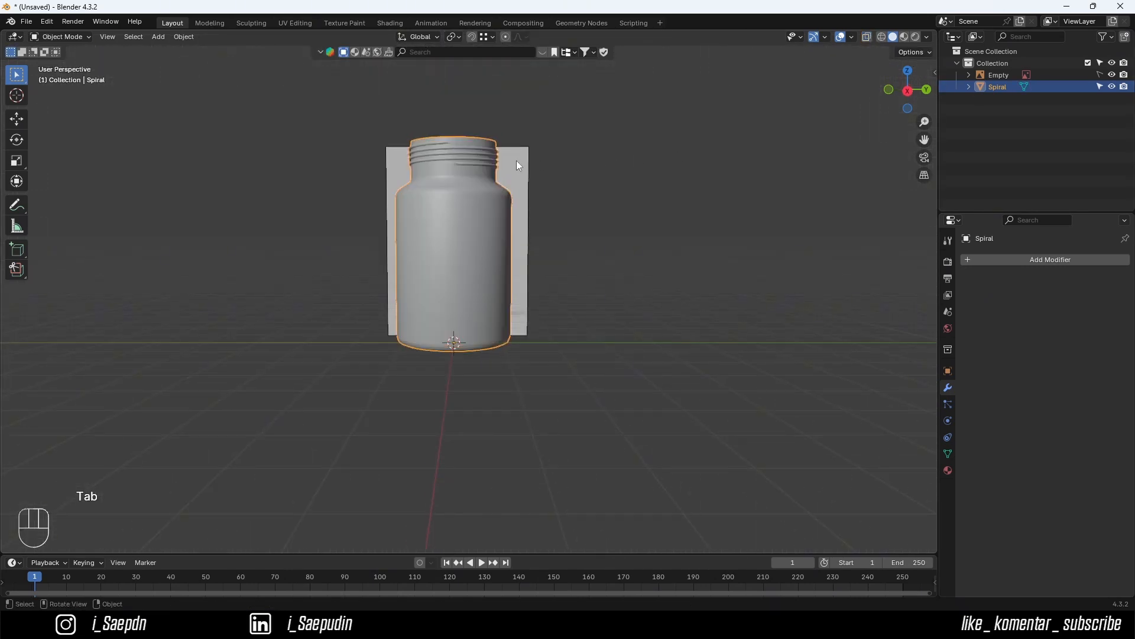
- Extrude the ring of faces just below the neck thread and scale it outward by about 1.11 with Z locked to form a collar
{"action": "scroll", "coordinate": [518, 167], "scroll_direction": "up", "scroll_amount": 2}
{"action": "middle_click_drag", "start_coordinate": [512, 162], "coordinate": [448, 196]}
{"action": "key", "text": "Tab"}
{"action": "left_click", "coordinate": [507, 179], "text": "alt"}
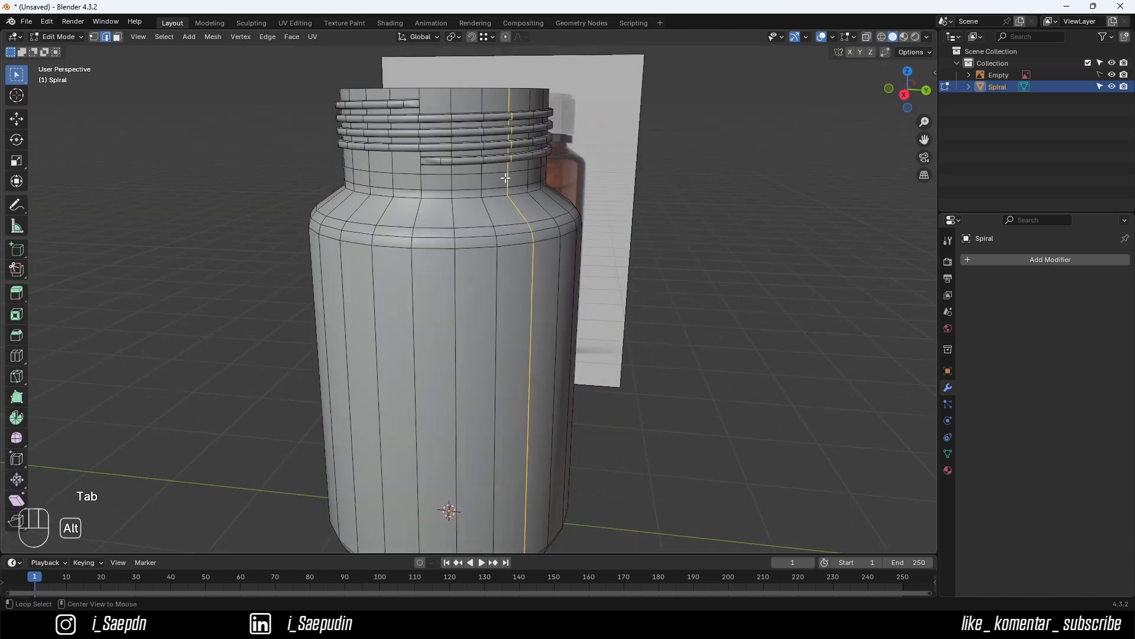
{"action": "key", "text": "3"}
{"action": "left_click", "coordinate": [520, 178], "text": "alt"}
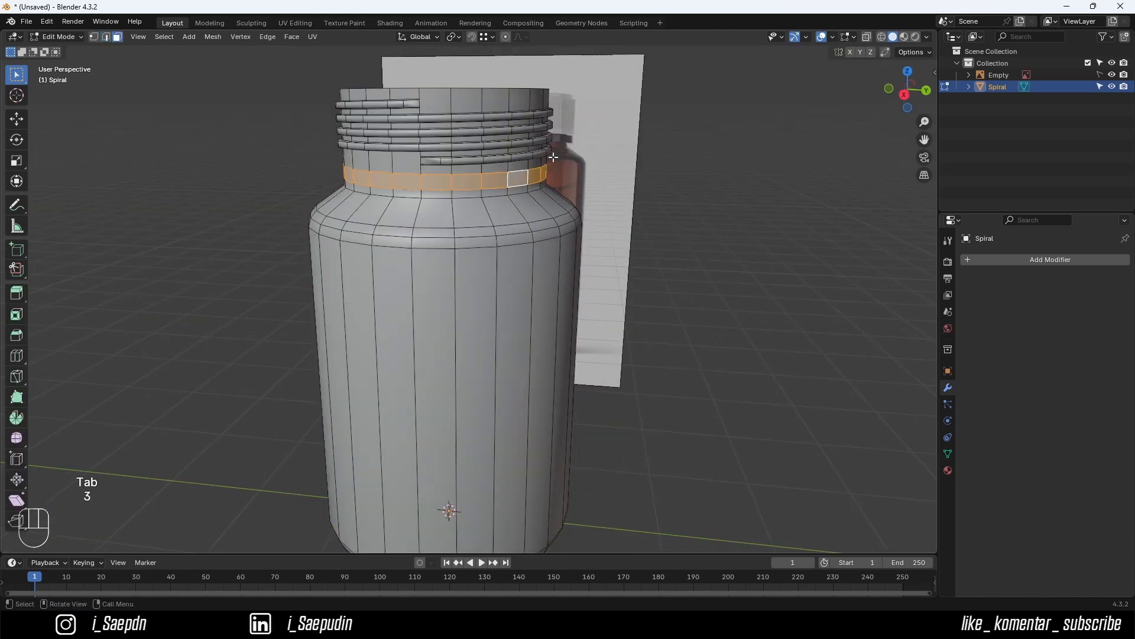
{"action": "scroll", "coordinate": [626, 126], "scroll_direction": "up", "scroll_amount": 2}
{"action": "middle_click_drag", "start_coordinate": [626, 126], "coordinate": [445, 248]}
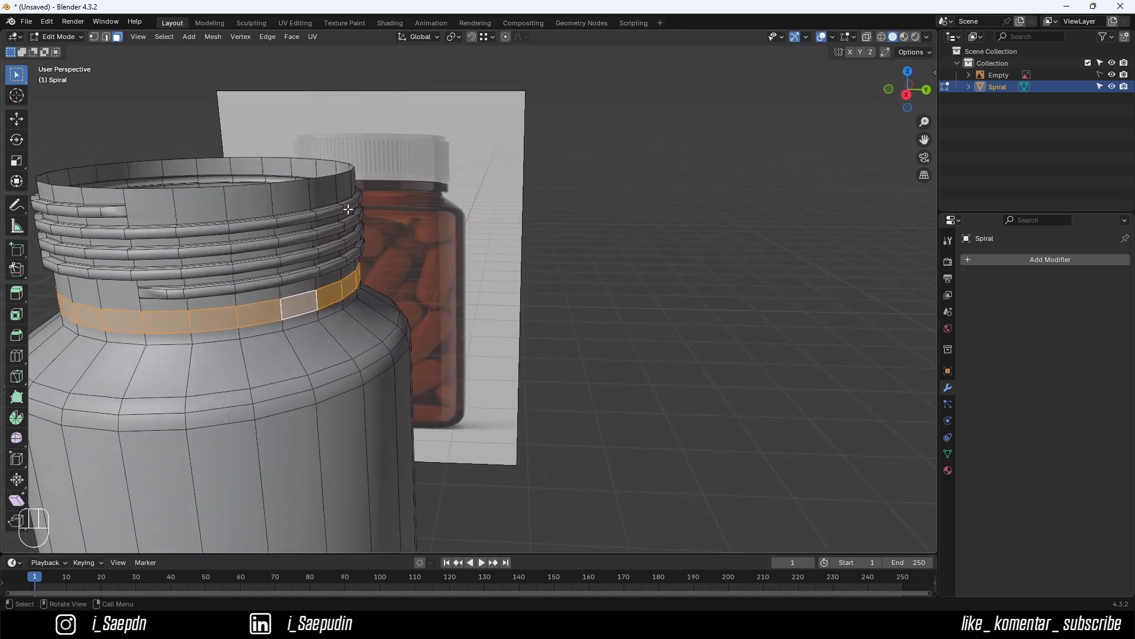
{"action": "middle_click_drag", "start_coordinate": [347, 209], "coordinate": [360, 225]}
{"action": "key", "text": "e"}
{"action": "key", "text": "s"}
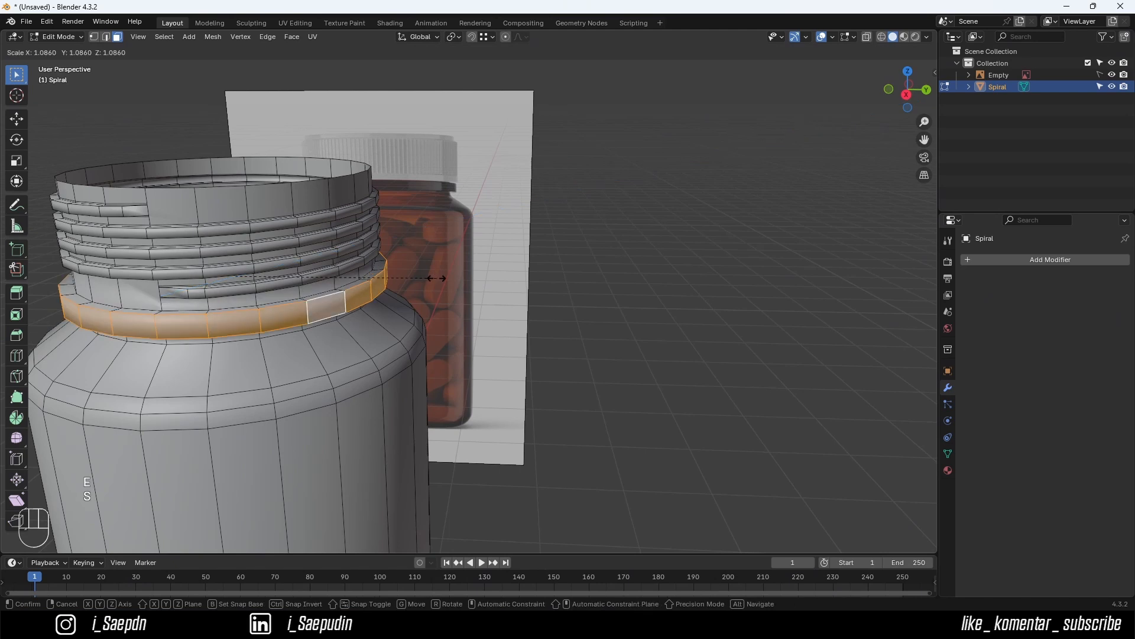
{"action": "key", "text": "shift+z"}
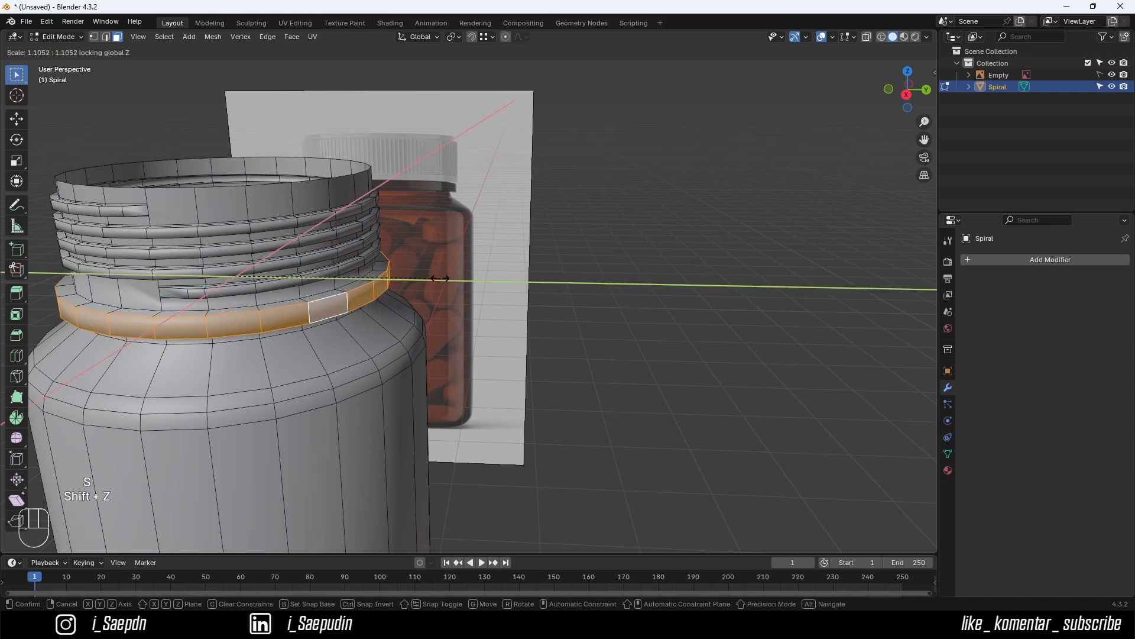
{"action": "left_click", "coordinate": [432, 275]}
{"action": "middle_click_drag", "start_coordinate": [432, 275], "coordinate": [407, 285]}
{"action": "key", "text": "Tab"}
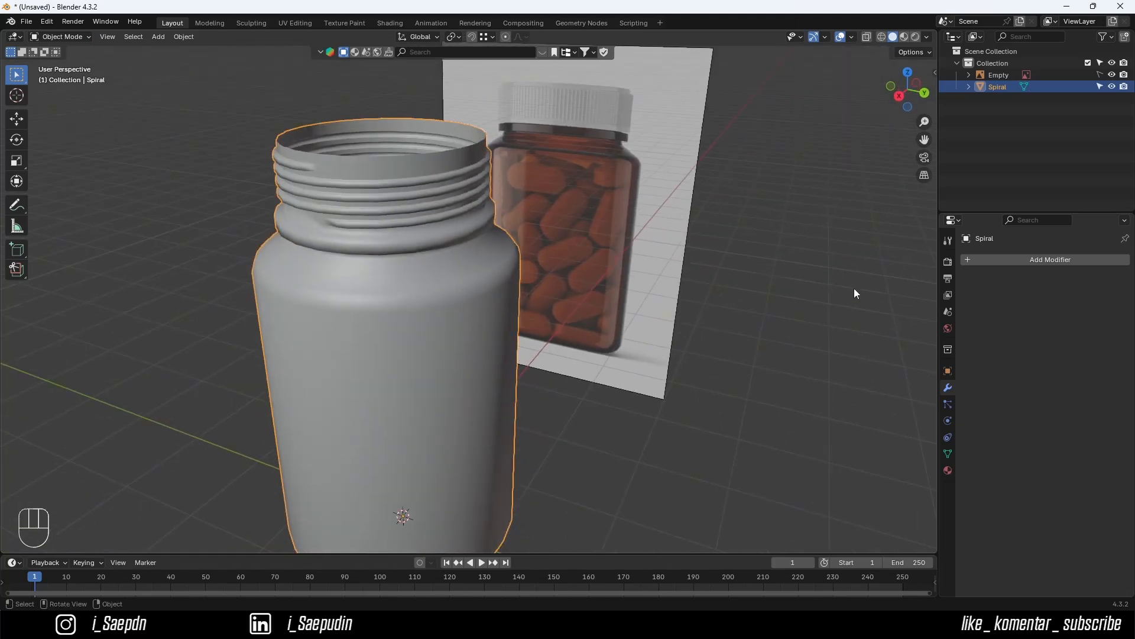
- Add a Subdivision Surface modifier to the bottle and set its viewport level to 2
{"action": "left_click", "coordinate": [984, 259]}
{"action": "mouse_move", "coordinate": [960, 325]}
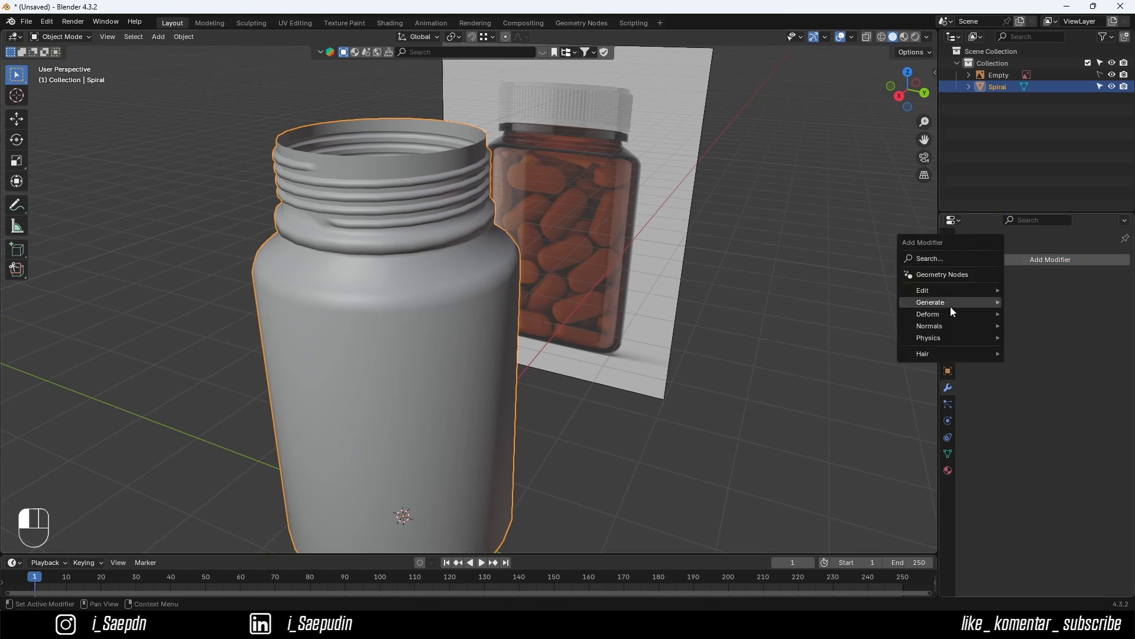
{"action": "mouse_move", "coordinate": [950, 306]}
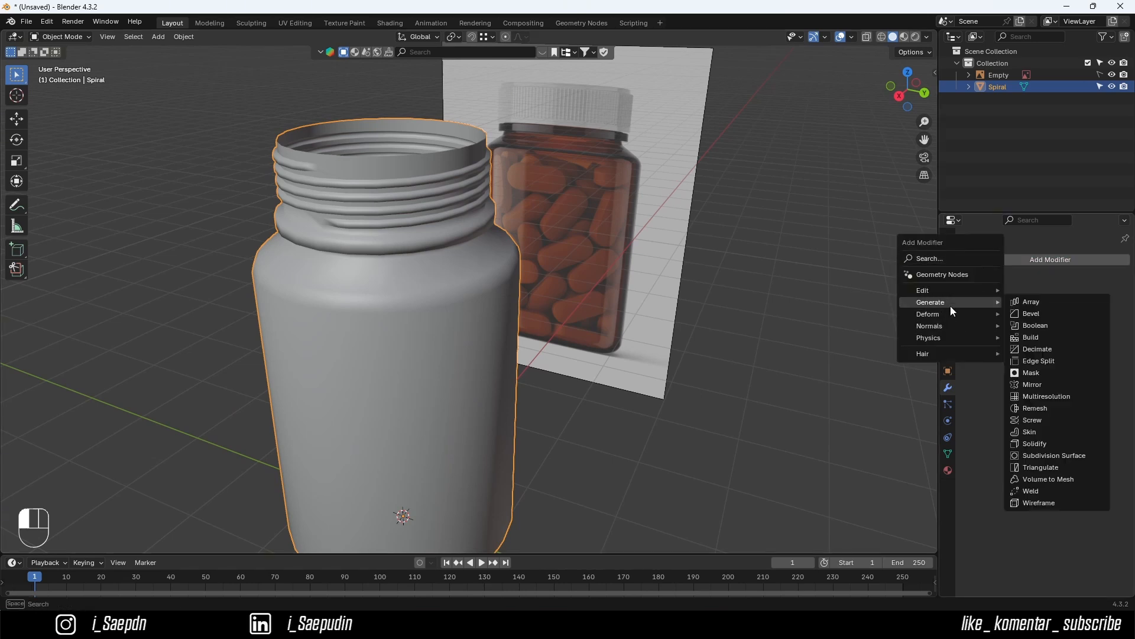
{"action": "left_click", "coordinate": [1036, 455]}
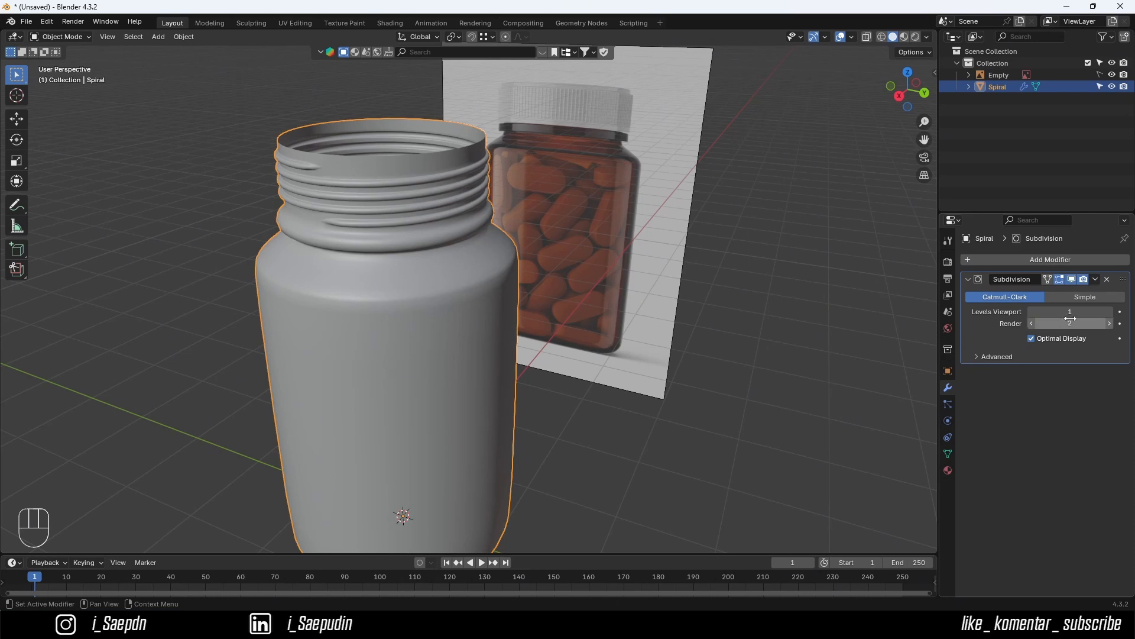
{"action": "left_click", "coordinate": [1108, 312]}
- In Edit Mode, select the upper and lower outer edge loops of the neck collar
{"action": "middle_click_drag", "start_coordinate": [391, 332], "coordinate": [407, 190]}
{"action": "key", "text": "Tab"}
{"action": "key", "text": "Tab"}
{"action": "scroll", "coordinate": [434, 155], "scroll_direction": "up", "scroll_amount": 2}
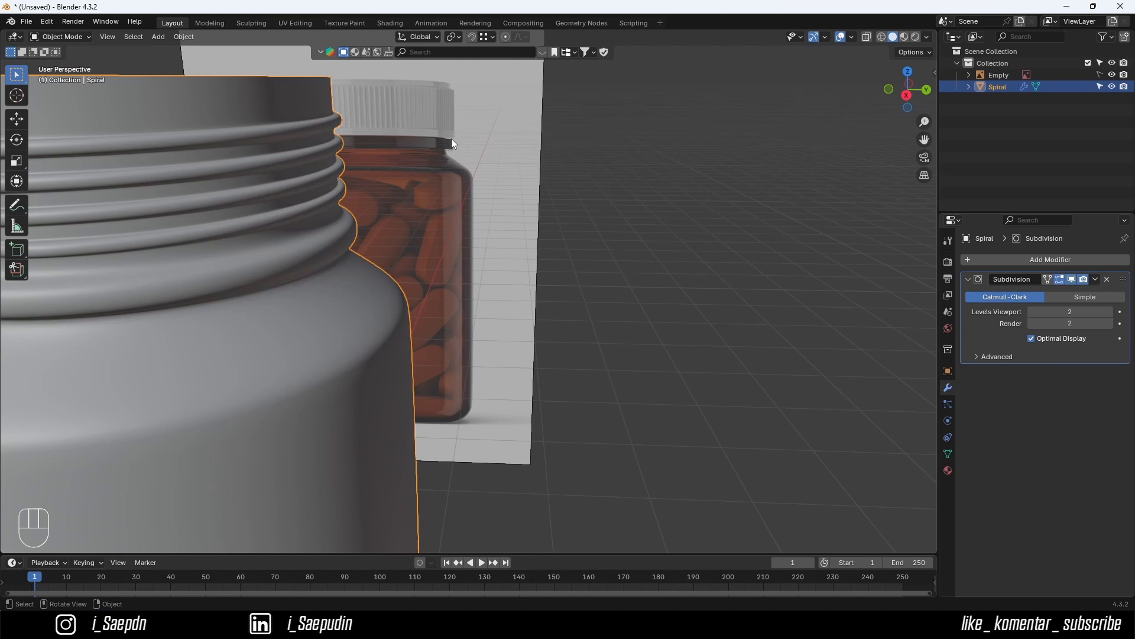
{"action": "scroll", "coordinate": [385, 235], "scroll_direction": "down", "scroll_amount": 3}
{"action": "middle_click_drag", "start_coordinate": [384, 236], "coordinate": [523, 267]}
{"action": "key", "text": "Tab"}
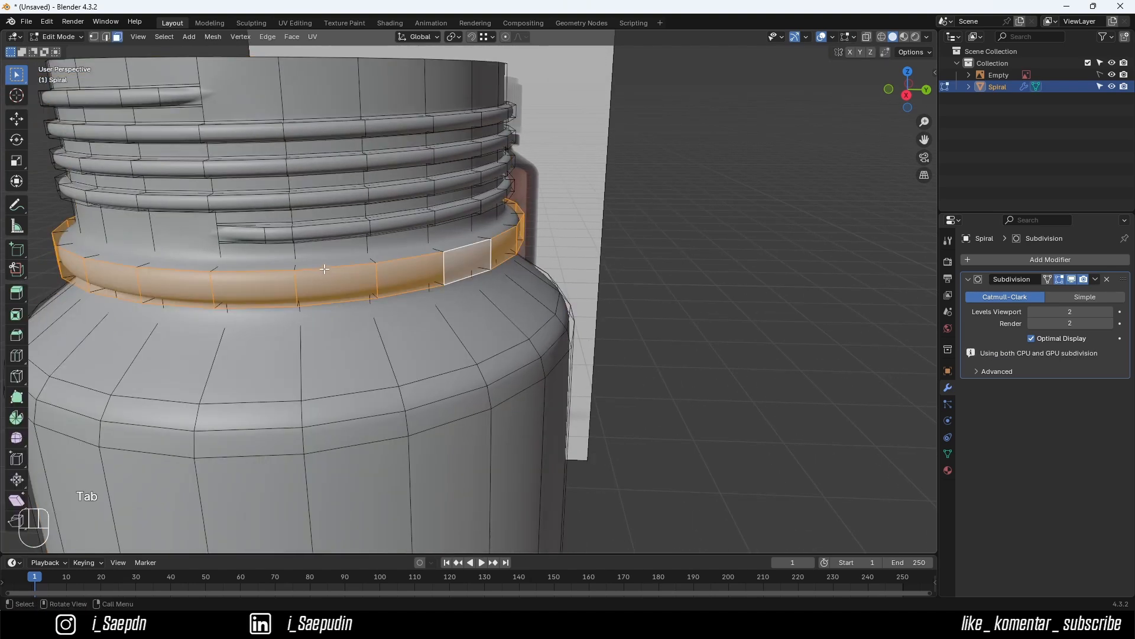
{"action": "left_click", "coordinate": [324, 269]}
{"action": "left_click", "coordinate": [323, 267], "text": "alt"}
{"action": "key", "text": "2"}
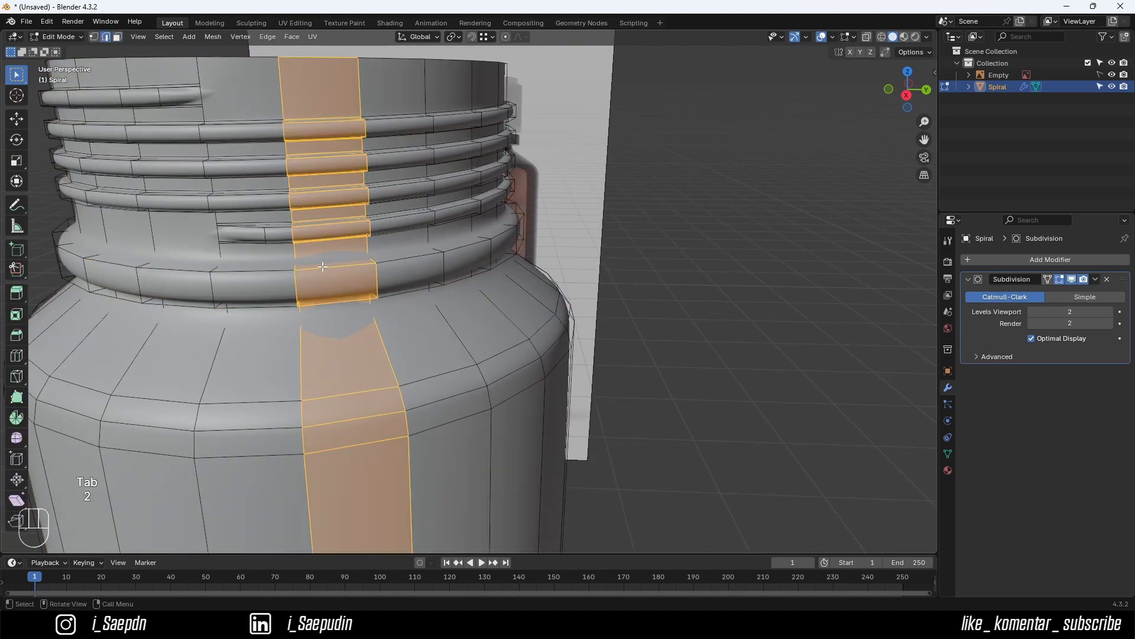
{"action": "left_click", "coordinate": [323, 267], "text": "alt"}
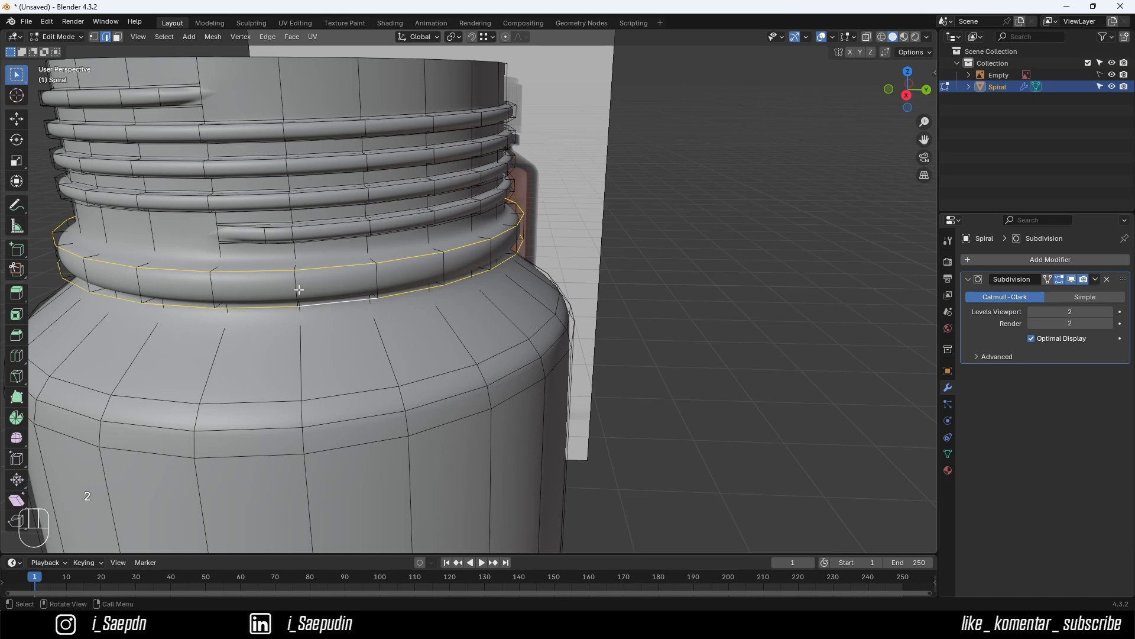
- Try a two-segment bevel of about 0.007 m on the collar's outer edge loops, and undo it
{"action": "middle_click_drag", "start_coordinate": [320, 304], "coordinate": [331, 276]}
{"action": "right_click", "coordinate": [331, 277]}
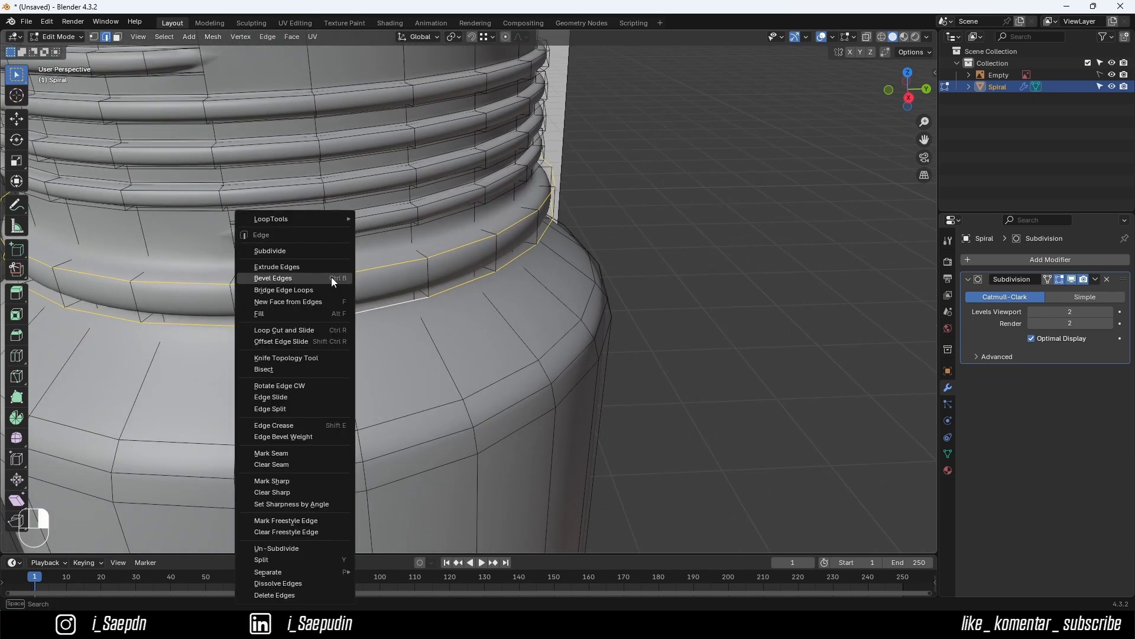
{"action": "left_click", "coordinate": [331, 277]}
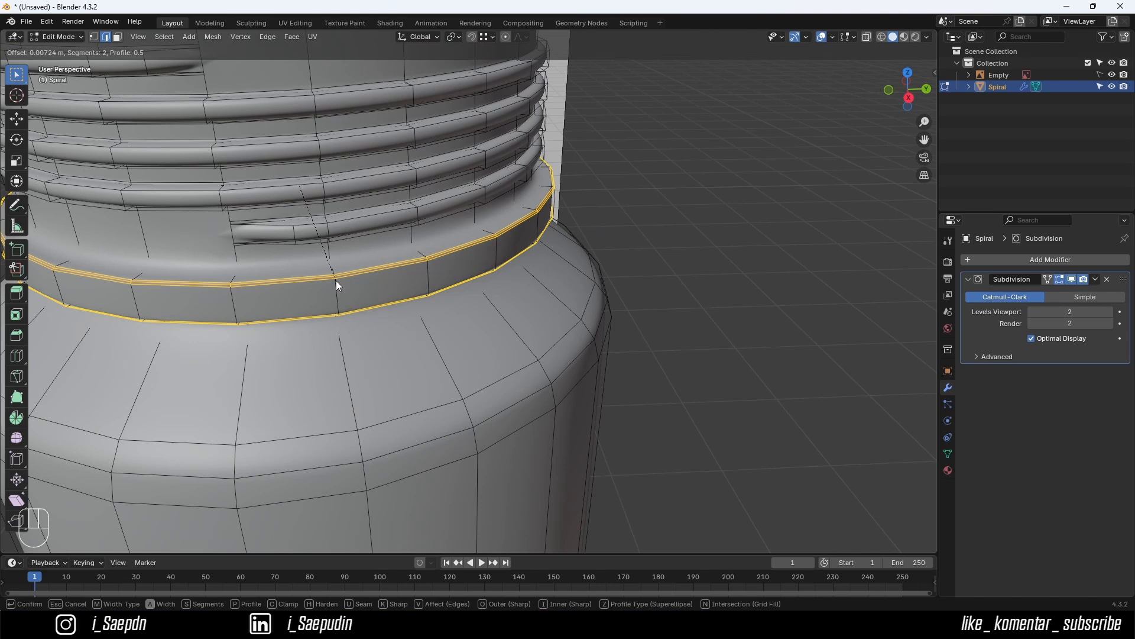
{"action": "left_click", "coordinate": [337, 281]}
{"action": "key", "text": "ctrl+z"}
- Try an edge crease on the collar's outer edge loops, check it in Object Mode, and undo it
{"action": "right_click", "coordinate": [331, 278]}
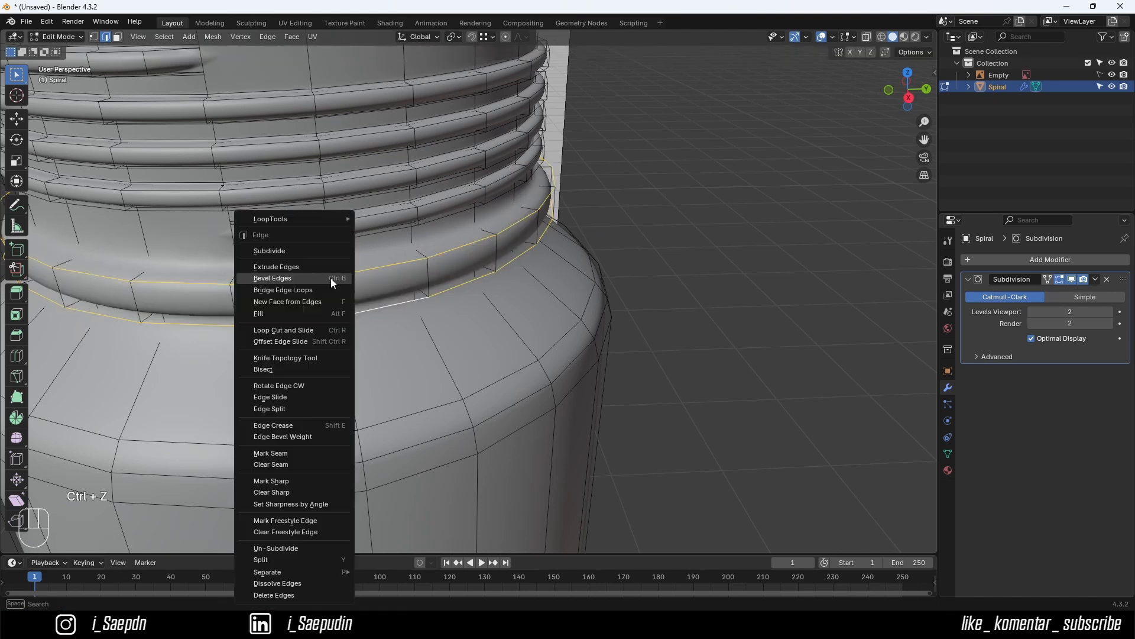
{"action": "left_click", "coordinate": [300, 424]}
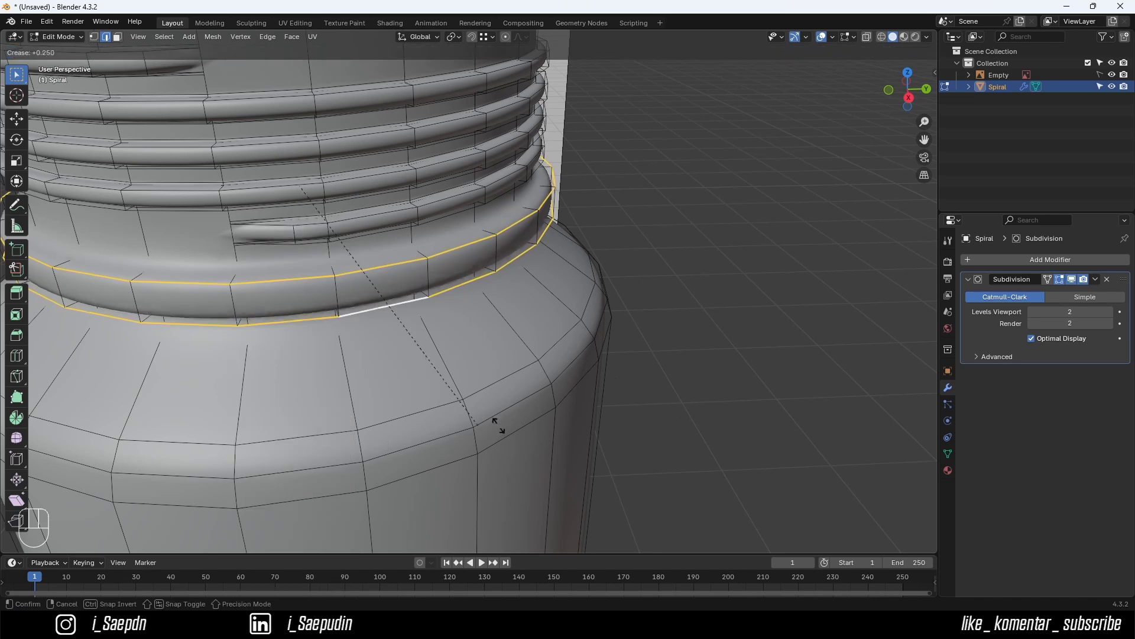
{"action": "left_click", "coordinate": [858, 448]}
{"action": "key", "text": "Tab"}
{"action": "scroll", "coordinate": [601, 347], "scroll_direction": "down", "scroll_amount": 2}
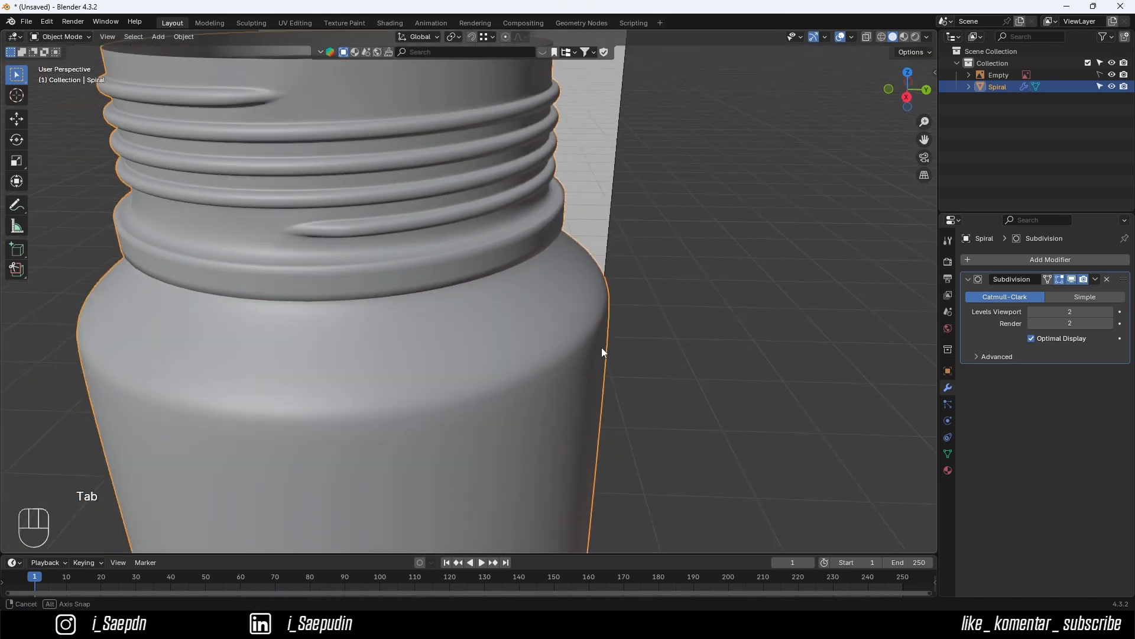
{"action": "middle_click_drag", "start_coordinate": [602, 347], "coordinate": [586, 365]}
{"action": "key", "text": "ctrl+z"}
{"action": "key", "text": "ctrl+z"}
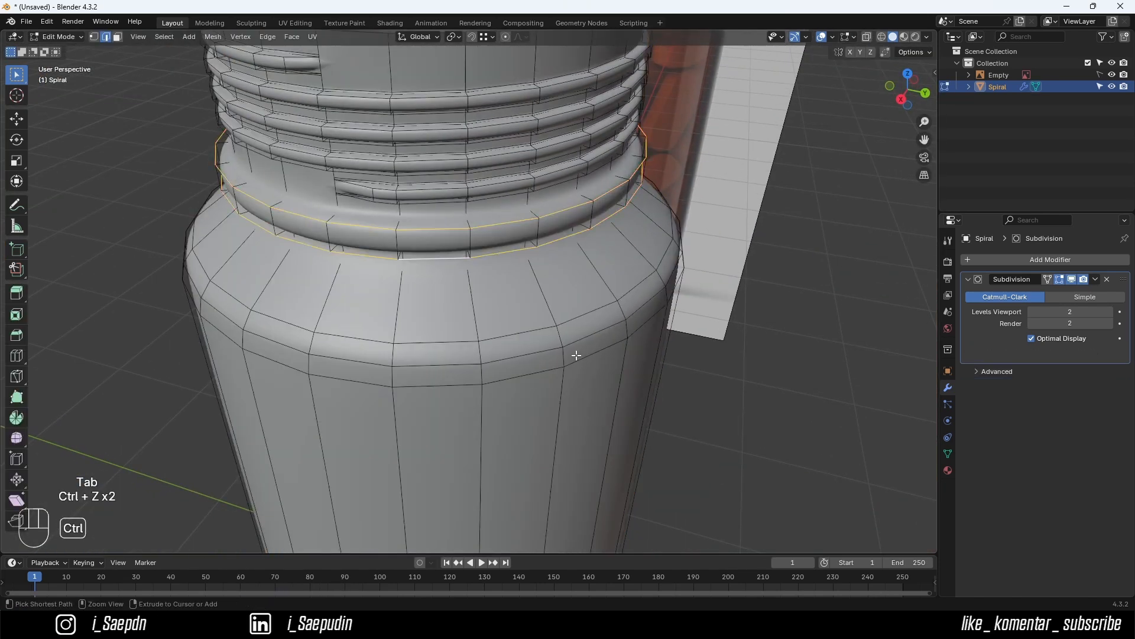
- Bevel the collar's outer edge loops with two segments and an offset of about 0.014 m, and check the result in Object Mode
{"action": "right_click", "coordinate": [446, 228]}
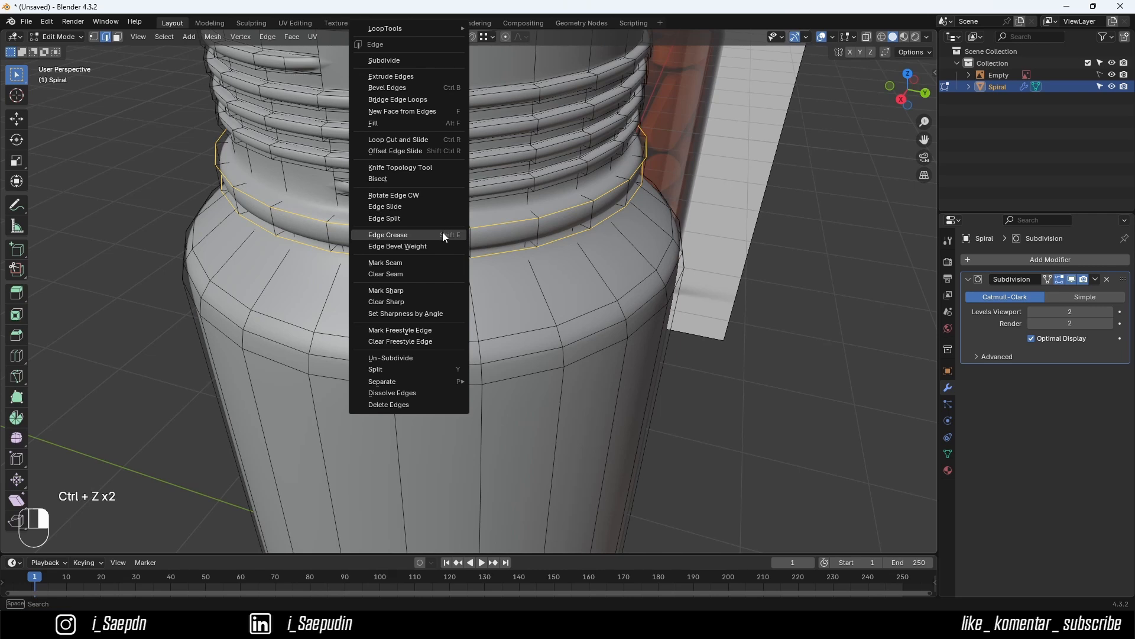
{"action": "left_click", "coordinate": [414, 86]}
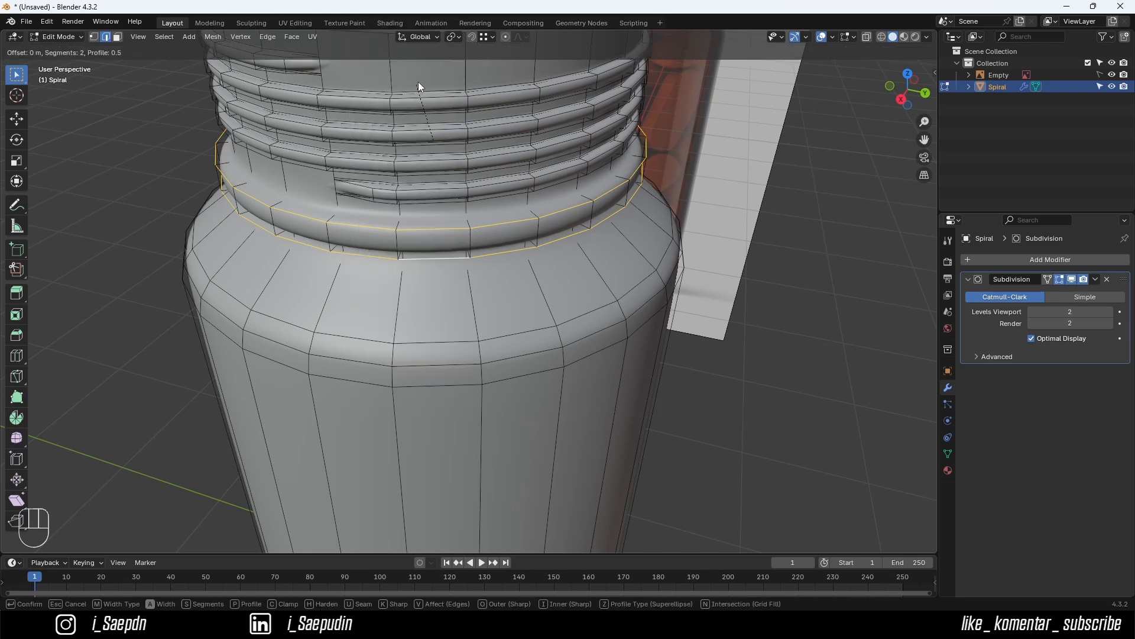
{"action": "left_click", "coordinate": [421, 77]}
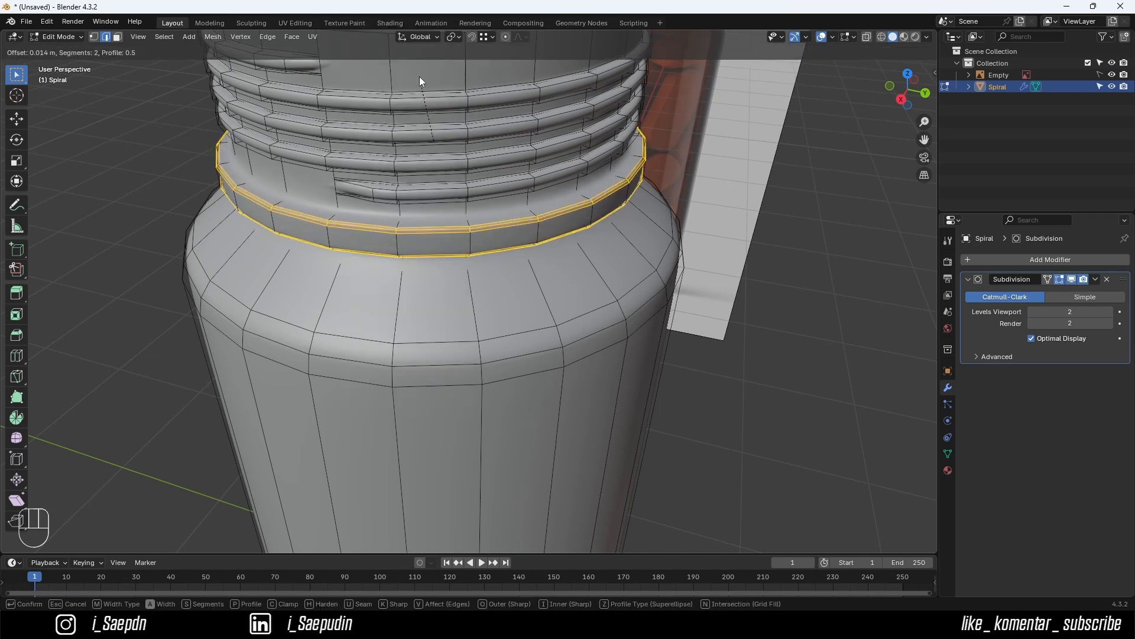
{"action": "key", "text": "Tab"}
{"action": "middle_click_drag", "start_coordinate": [467, 187], "coordinate": [597, 175]}
{"action": "scroll", "coordinate": [593, 188], "scroll_direction": "down", "scroll_amount": 4}
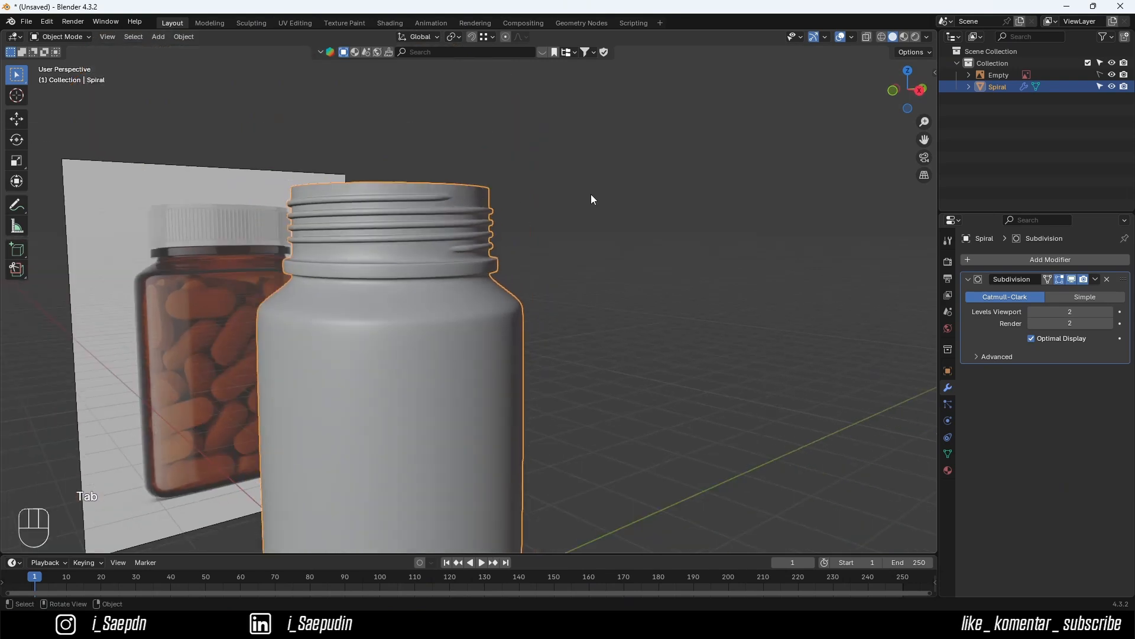
- Bevel the inner edge loop where the neck meets the collar's top with two segments and an offset of about 0.02 m
{"action": "key", "text": "Tab"}
{"action": "scroll", "coordinate": [556, 207], "scroll_direction": "up", "scroll_amount": 2}
{"action": "middle_click_drag", "start_coordinate": [497, 219], "coordinate": [486, 260]}
{"action": "left_click", "coordinate": [480, 245], "text": "alt"}
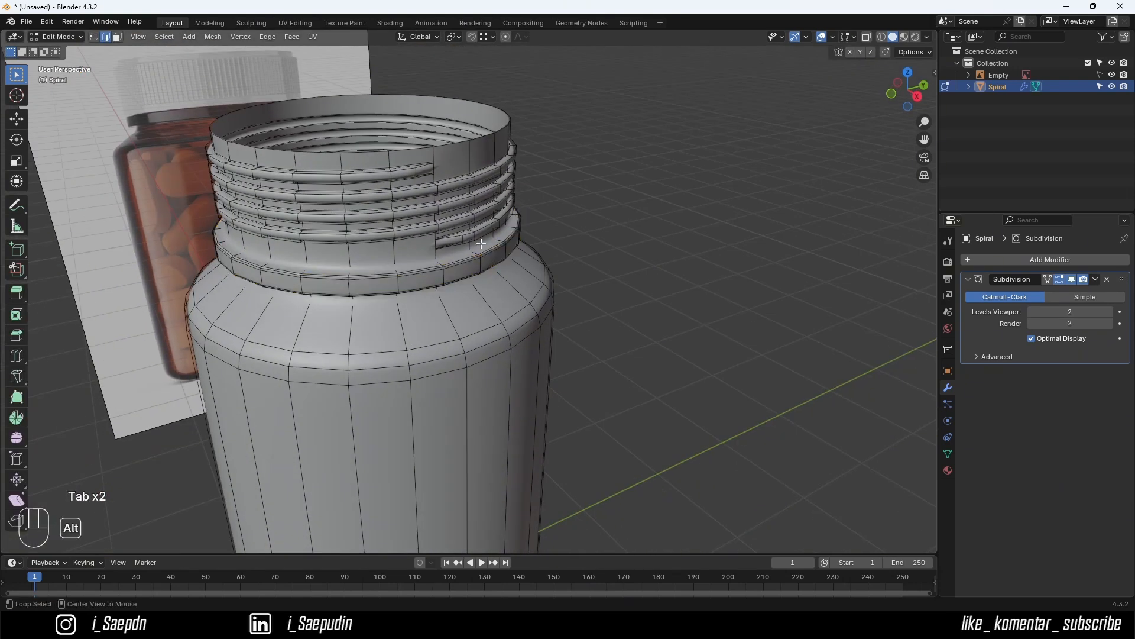
{"action": "right_click", "coordinate": [481, 243]}
{"action": "left_click", "coordinate": [481, 243]}
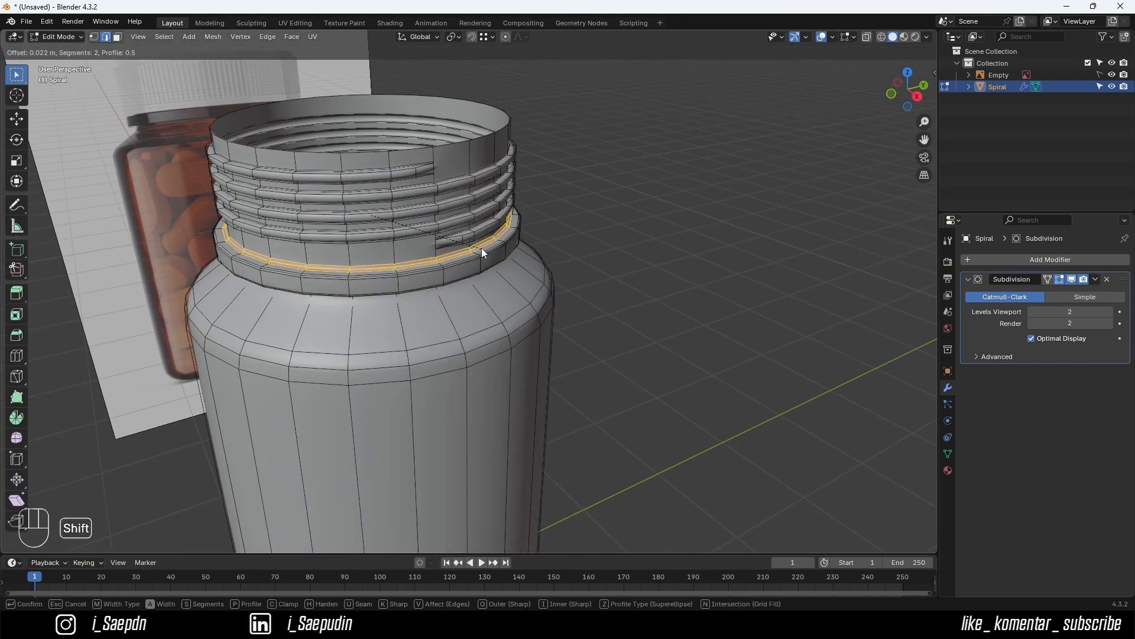
{"action": "left_click", "coordinate": [475, 245]}
{"action": "key", "text": "Tab"}
- Inspect the smoothed bottle from several angles and compare its outline with the reference image in the right view
{"action": "middle_click_drag", "start_coordinate": [488, 254], "coordinate": [532, 264]}
{"action": "key", "text": "Tab"}
{"action": "key", "text": "Tab"}
{"action": "scroll", "coordinate": [466, 299], "scroll_direction": "down", "scroll_amount": 7}
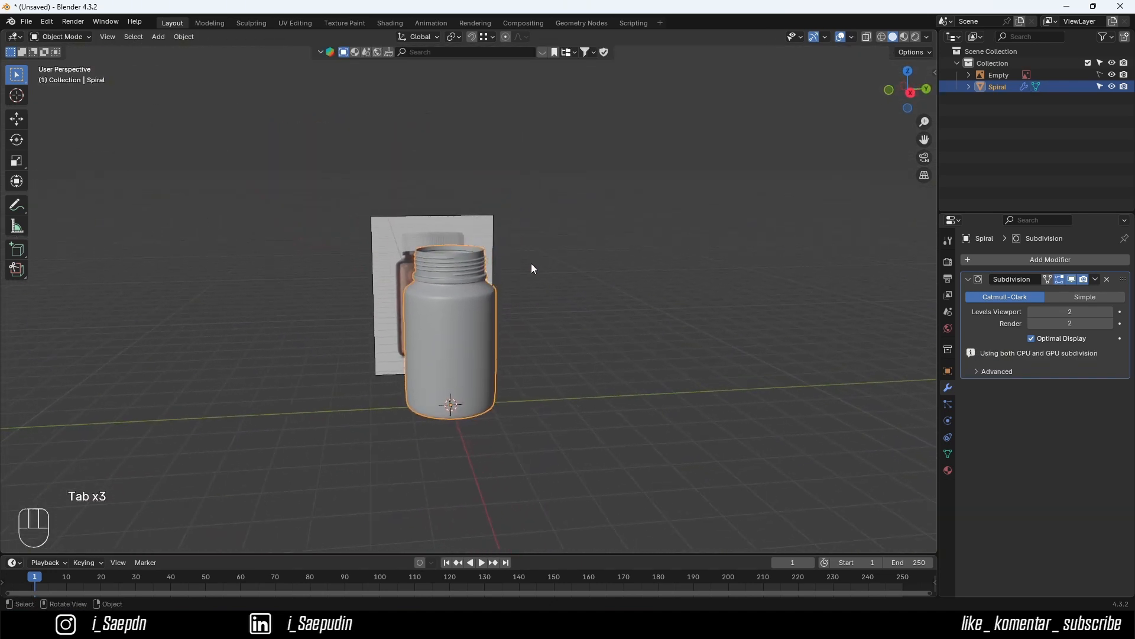
{"action": "left_click", "coordinate": [911, 93]}
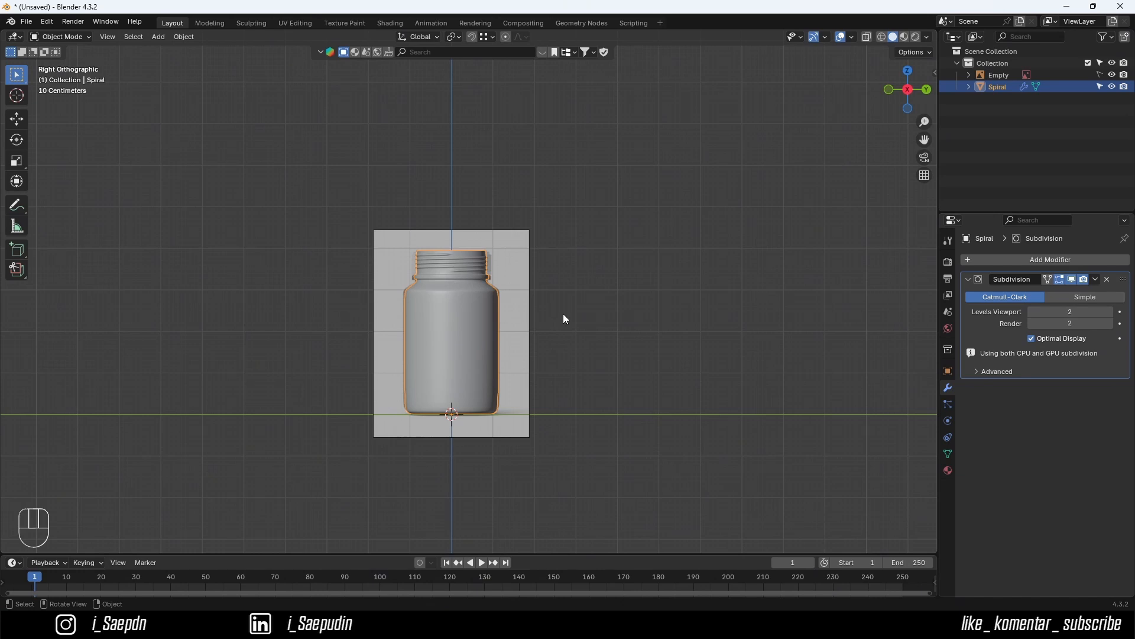
{"action": "middle_click_drag", "start_coordinate": [514, 299], "coordinate": [498, 244], "text": "ctrl"}
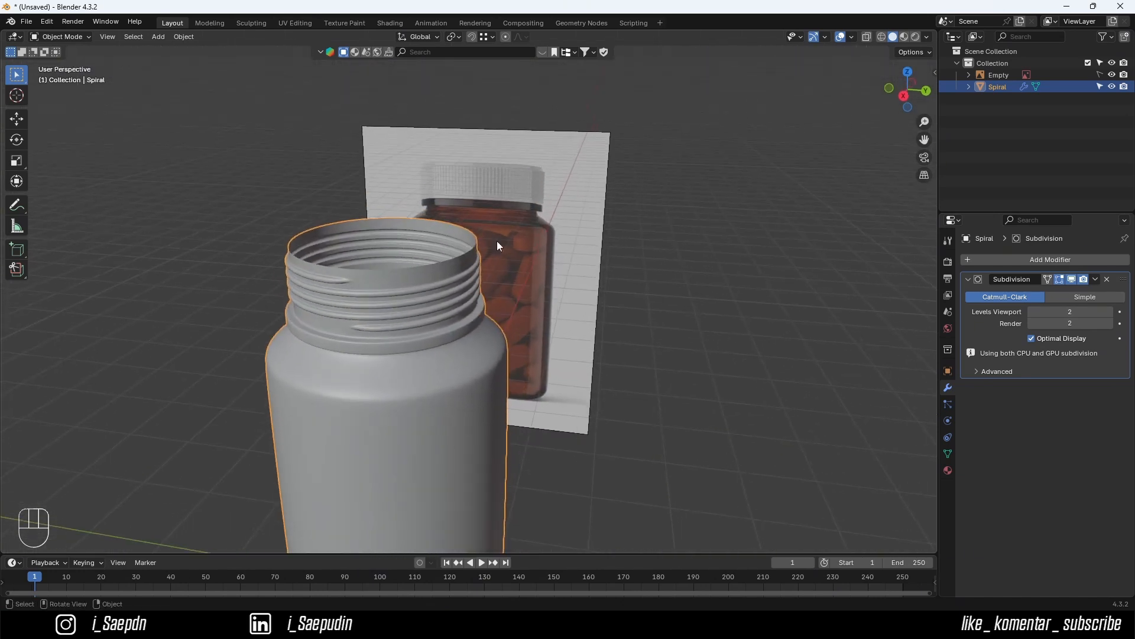
{"action": "left_click", "coordinate": [903, 96]}
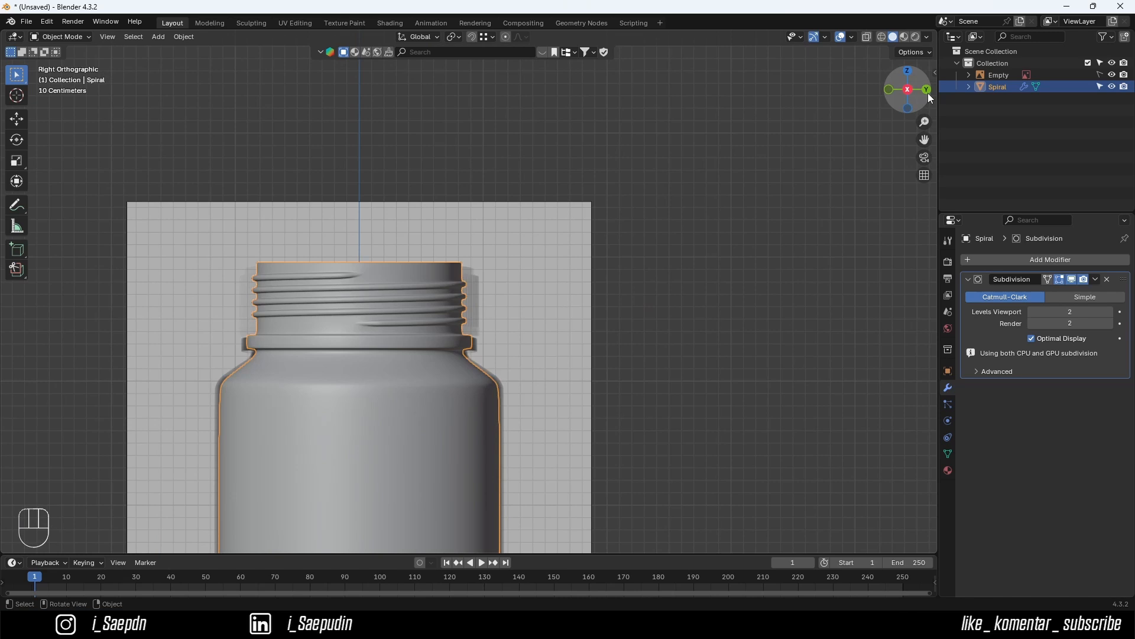
- Rename the Spiral object to Botol
{"action": "double_click", "coordinate": [999, 86]}
{"action": "type", "text": "B"}
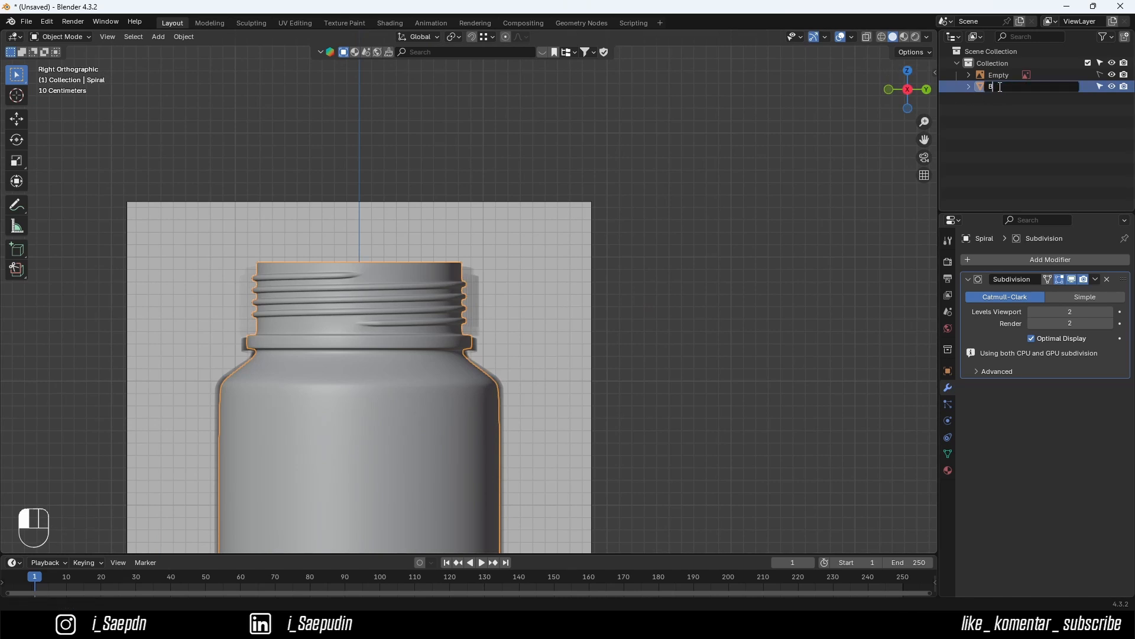
{"action": "type", "text": "otol"}
{"action": "key", "text": "Return"}
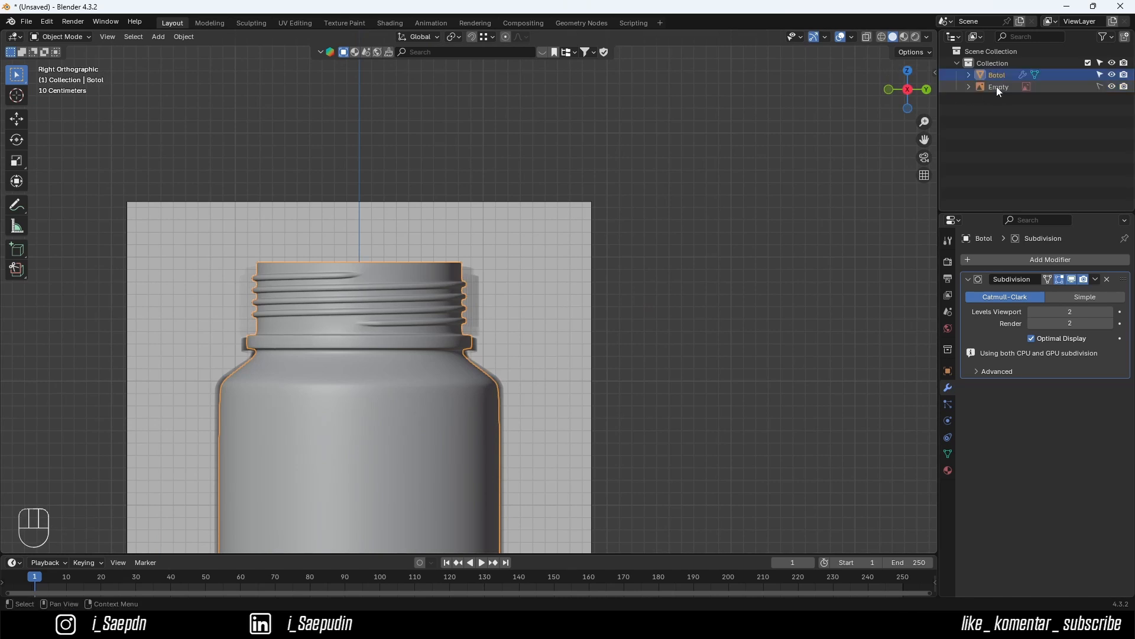
- Add a mesh circle with 64 vertices at the base of the bottle
{"action": "left_click", "coordinate": [698, 350]}
{"action": "scroll", "coordinate": [701, 349], "scroll_direction": "down", "scroll_amount": 1}
{"action": "middle_click_drag", "start_coordinate": [597, 311], "coordinate": [637, 261], "text": "shift"}
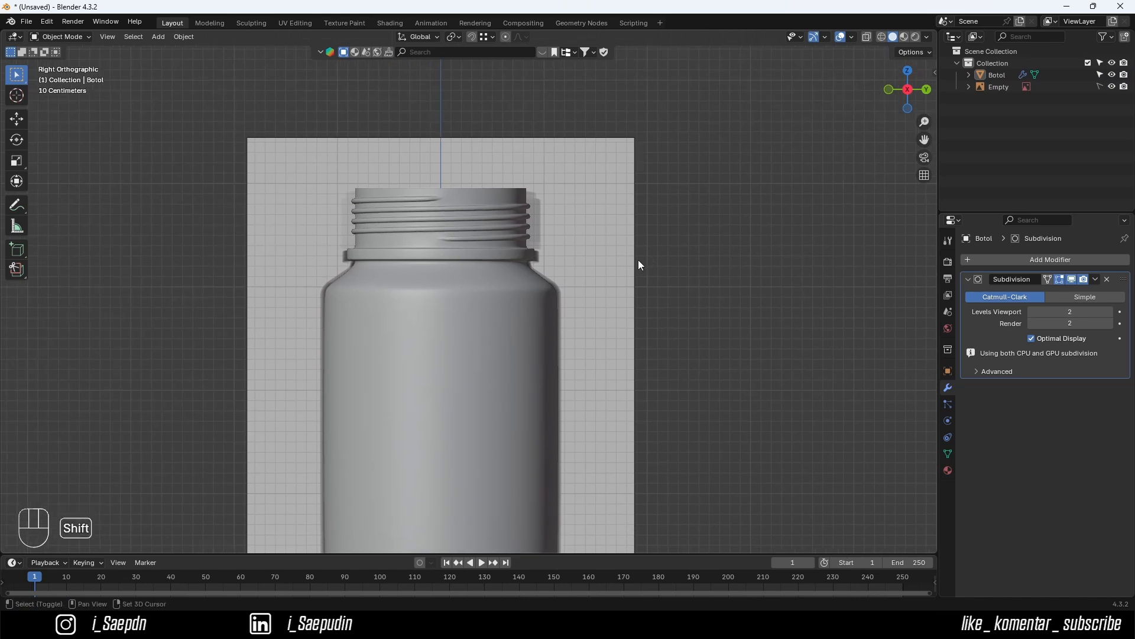
{"action": "key", "text": "shift+a"}
{"action": "mouse_move", "coordinate": [531, 257]}
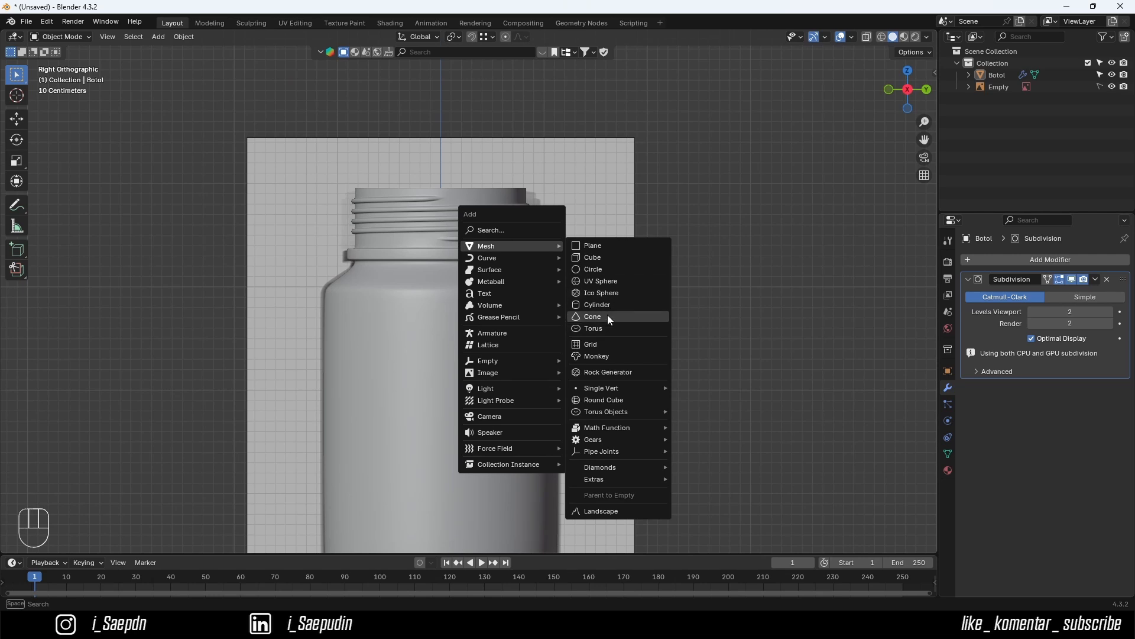
{"action": "left_click", "coordinate": [602, 269]}
{"action": "scroll", "coordinate": [577, 302], "scroll_direction": "down", "scroll_amount": 2}
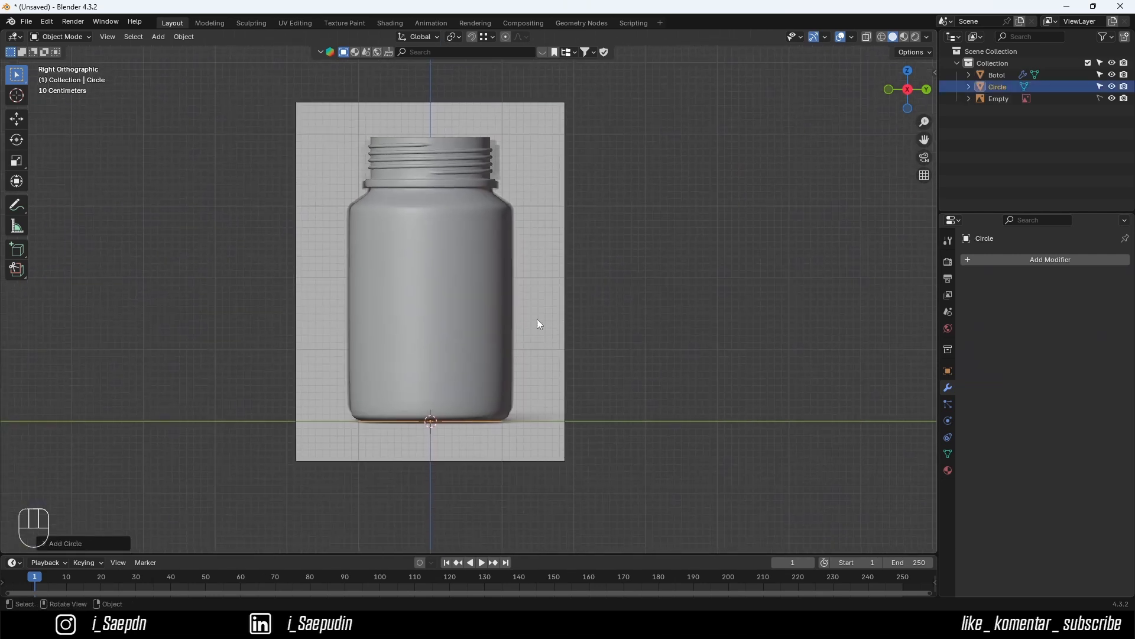
{"action": "left_click", "coordinate": [78, 544]}
{"action": "left_click", "coordinate": [170, 414]}
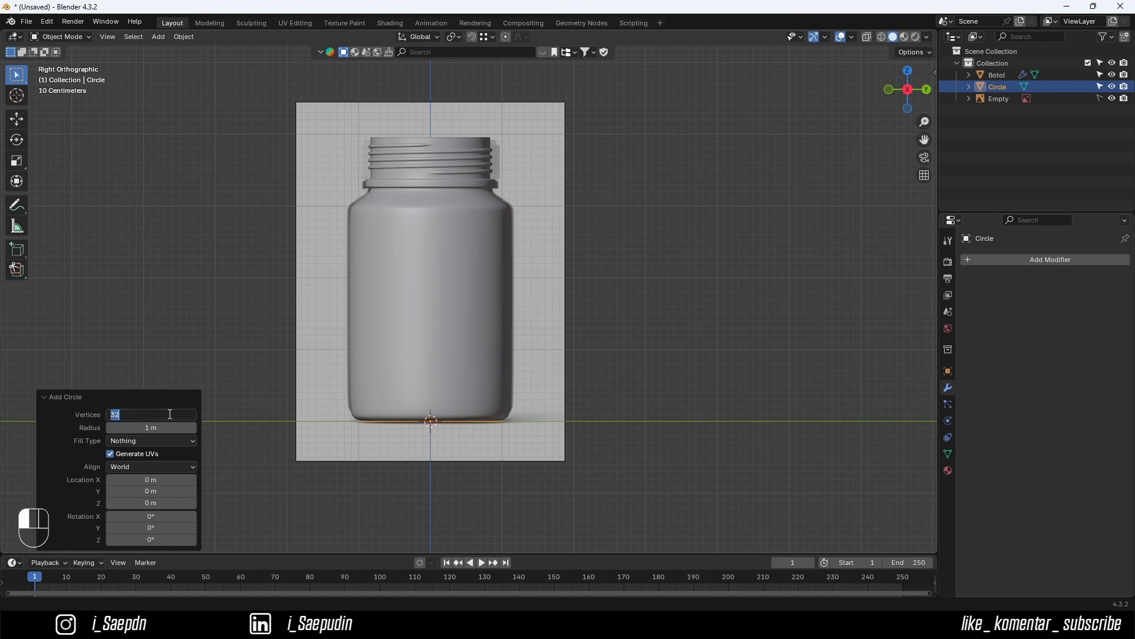
{"action": "type", "text": "64"}
{"action": "key", "text": "Return"}
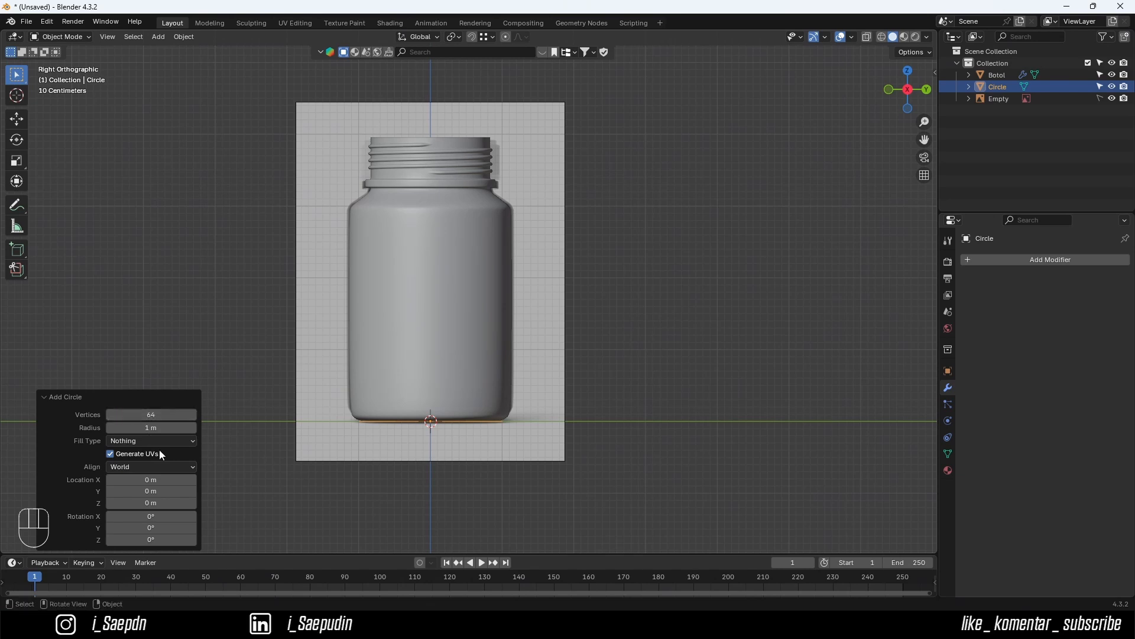
- Move the circle up along Z by about 3.41 m to just above the bottle's collar
{"action": "middle_click_drag", "start_coordinate": [510, 440], "coordinate": [523, 471], "text": "shift"}
{"action": "key", "text": "g"}
{"action": "key", "text": "z"}
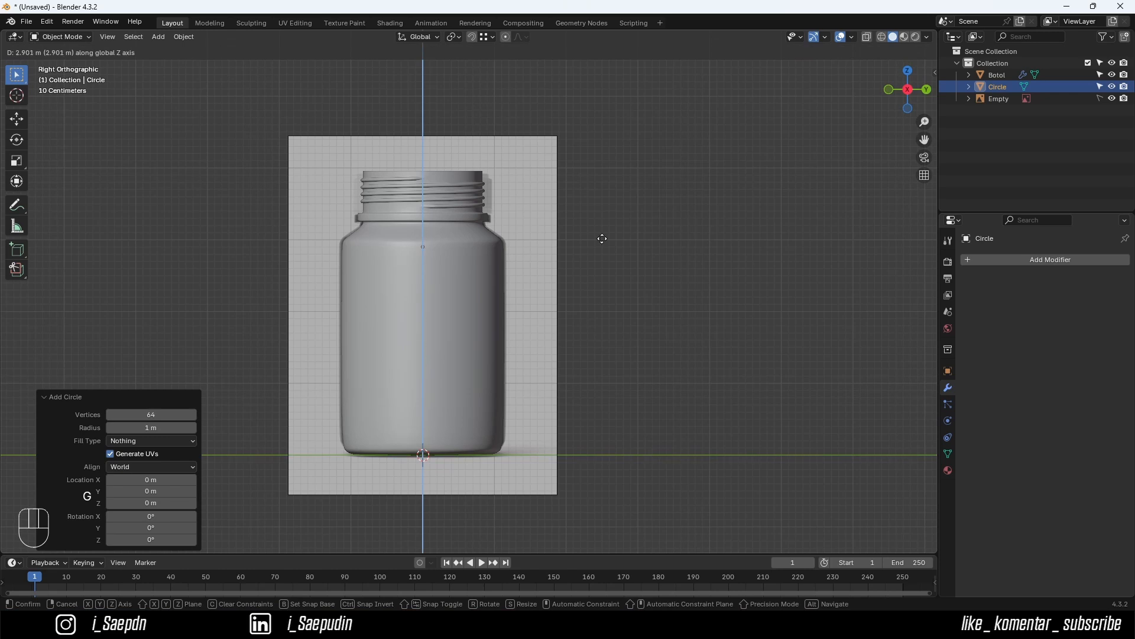
{"action": "left_click", "coordinate": [606, 207]}
{"action": "scroll", "coordinate": [592, 204], "scroll_direction": "up", "scroll_amount": 3}
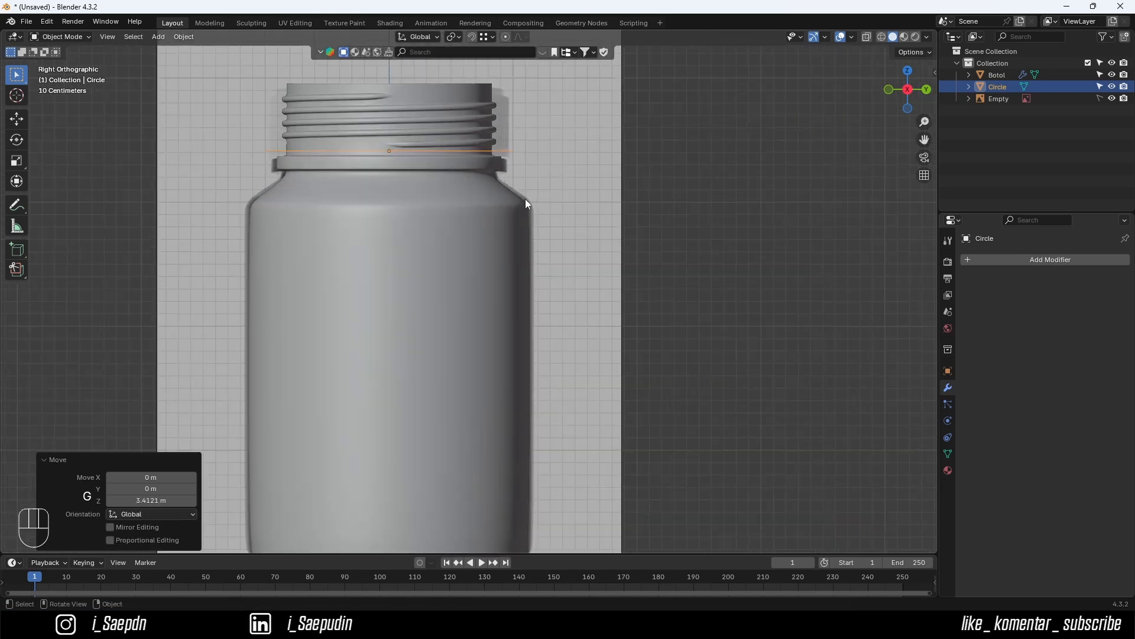
- Scale the circle by about 0.971 and then 0.939 to the cap's width, and lower it slightly toward the collar
{"action": "key", "text": "s"}
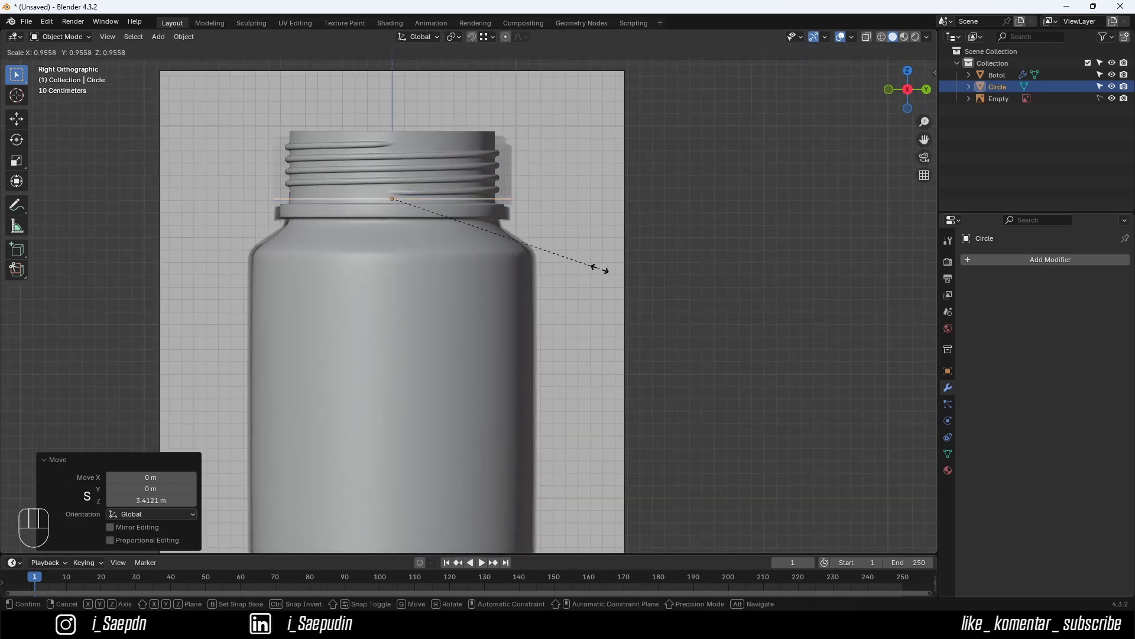
{"action": "left_click", "coordinate": [602, 263]}
{"action": "scroll", "coordinate": [577, 276], "scroll_direction": "up", "scroll_amount": 3}
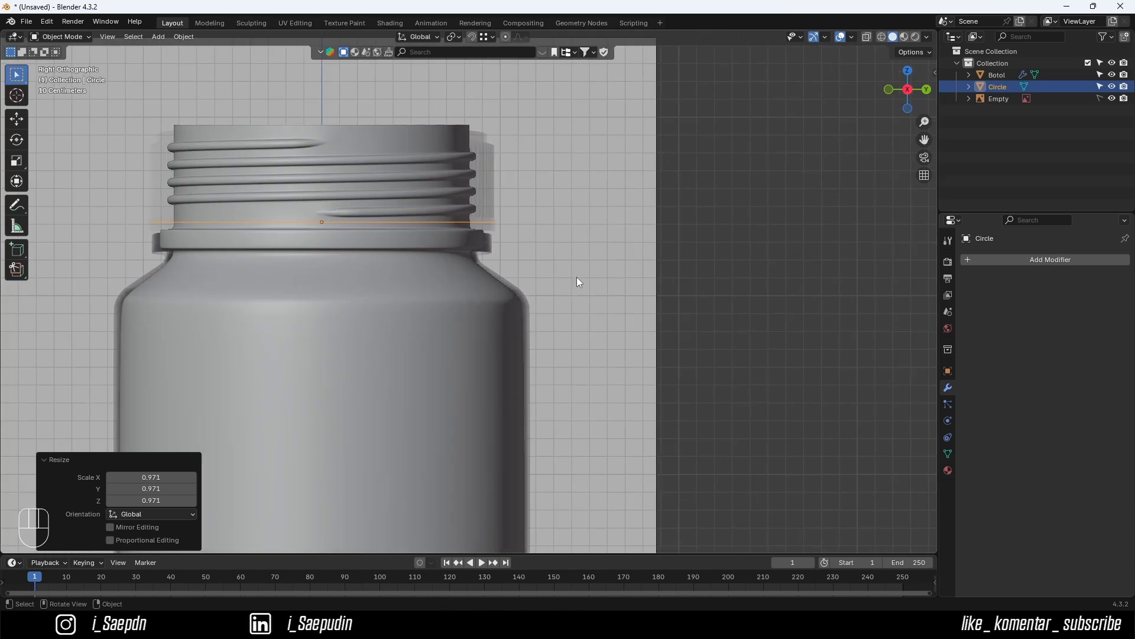
{"action": "scroll", "coordinate": [577, 277], "scroll_direction": "up", "scroll_amount": 1}
{"action": "key", "text": "s"}
{"action": "left_click", "coordinate": [562, 261]}
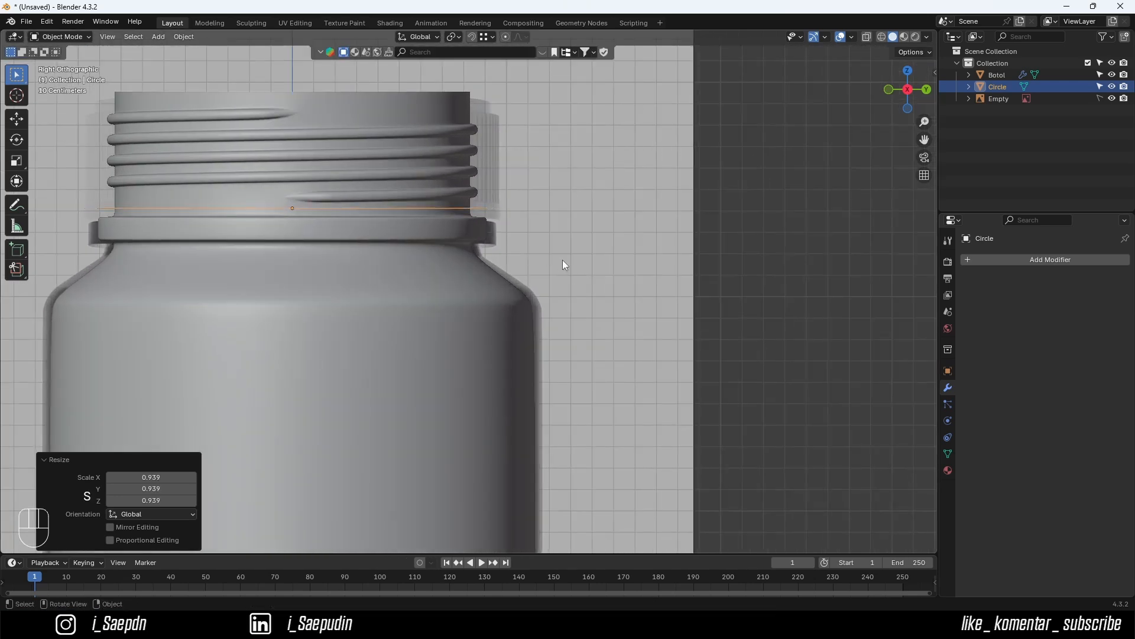
{"action": "scroll", "coordinate": [527, 244], "scroll_direction": "up", "scroll_amount": 1, "text": "shift"}
{"action": "key", "text": "g"}
{"action": "key", "text": "z"}
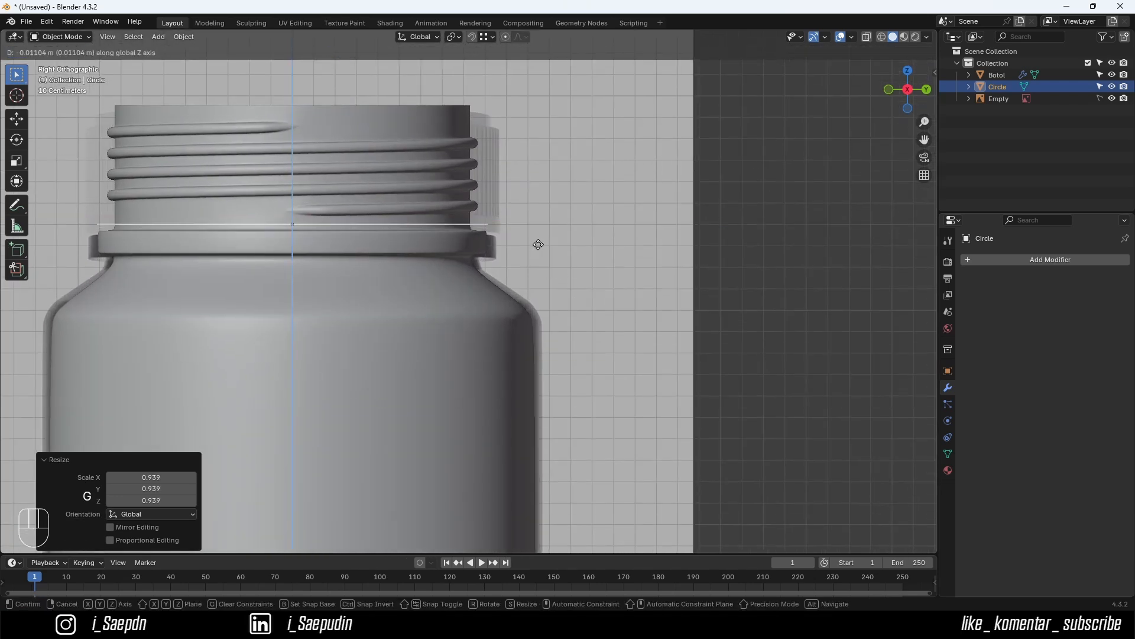
{"action": "left_click", "coordinate": [535, 243]}
- In Edit Mode, extrude the circle upward along Z by about 0.088 m to form the cap's lower band
{"action": "key", "text": "Tab"}
{"action": "middle_click_drag", "start_coordinate": [505, 234], "coordinate": [505, 249]}
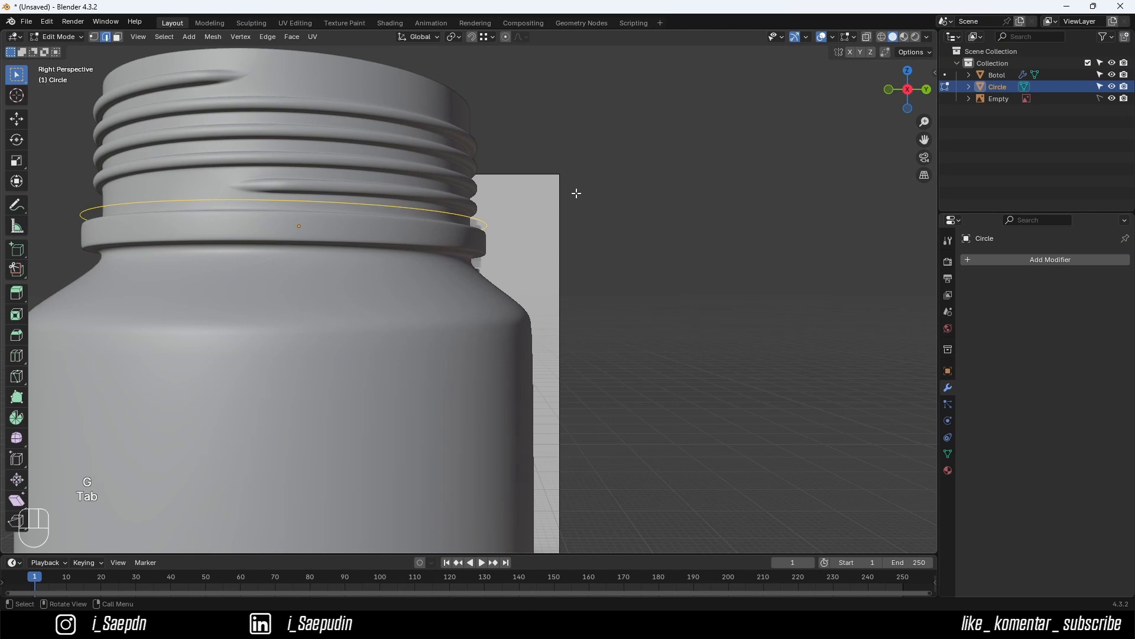
{"action": "left_click", "coordinate": [906, 92]}
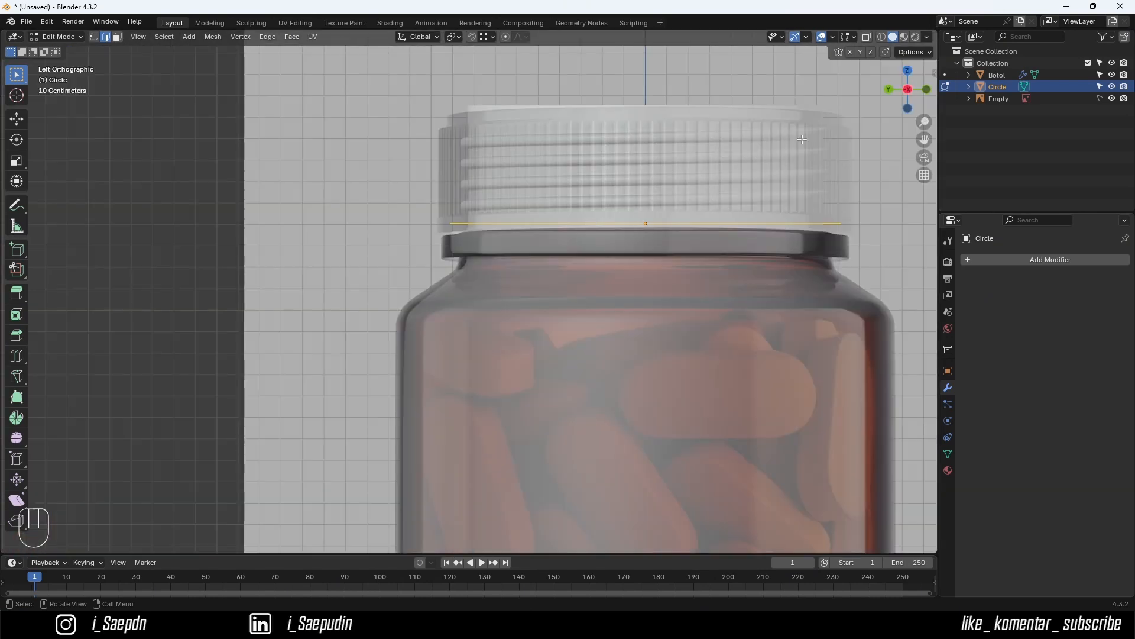
{"action": "left_click", "coordinate": [908, 92]}
{"action": "middle_click_drag", "start_coordinate": [750, 227], "coordinate": [759, 250], "text": "shift"}
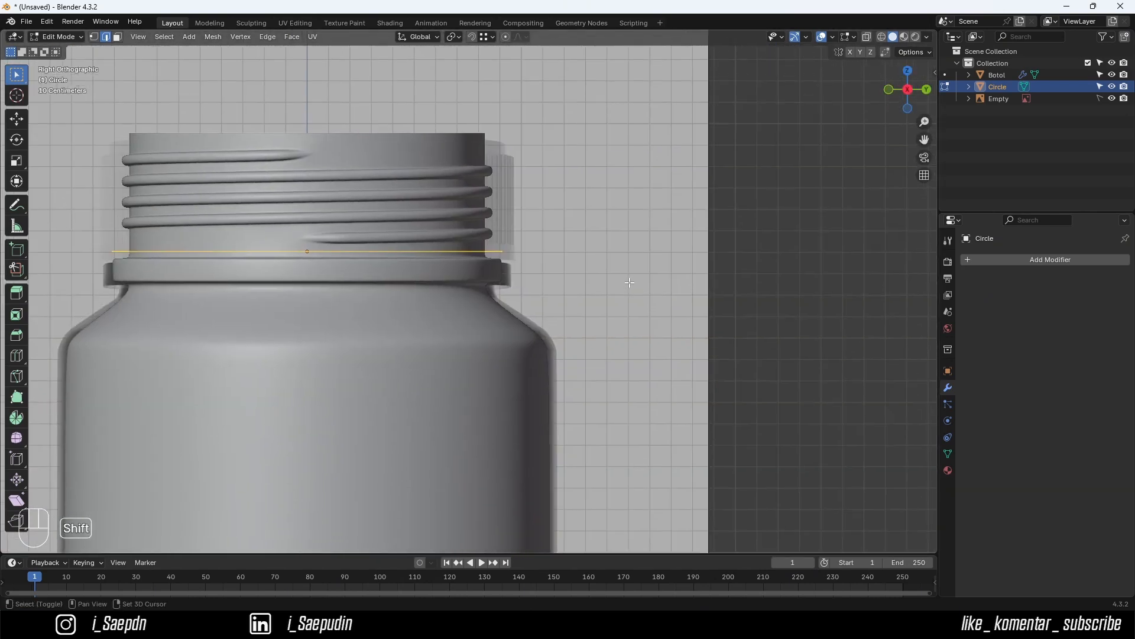
{"action": "key", "text": "e"}
{"action": "key", "text": "z"}
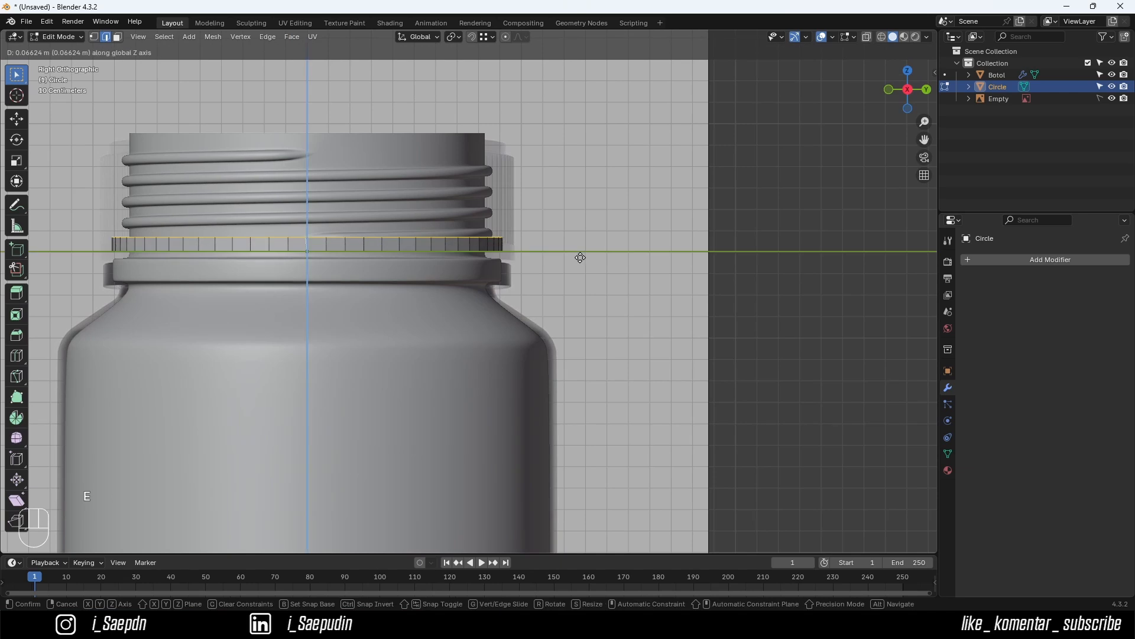
{"action": "left_click", "coordinate": [580, 253]}
- Extrude the band's upper edge loop about 0.475 m along Z to form the cap's main side wall
{"action": "middle_click_drag", "start_coordinate": [527, 243], "coordinate": [534, 316], "text": "shift"}
{"action": "key", "text": "e"}
{"action": "key", "text": "z"}
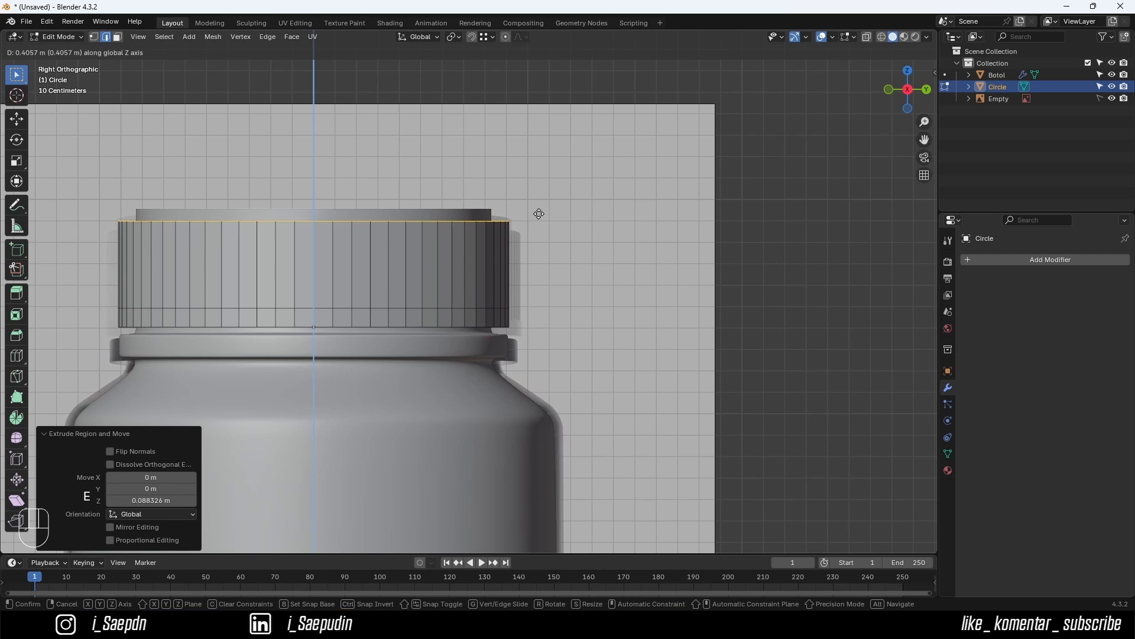
{"action": "left_click", "coordinate": [540, 199]}
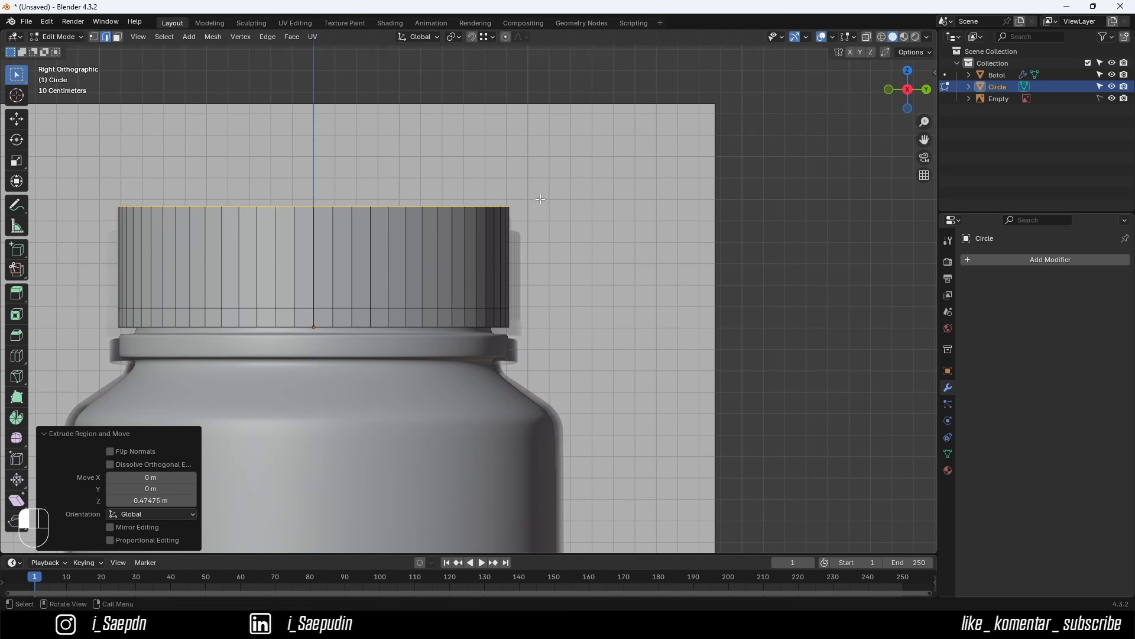
- Extrude the cap's rim inward at a scale of about 0.934, then extrude it up about 0.072 m to form a step
{"action": "middle_click_drag", "start_coordinate": [539, 199], "coordinate": [538, 252]}
{"action": "key", "text": "e"}
{"action": "key", "text": "s"}
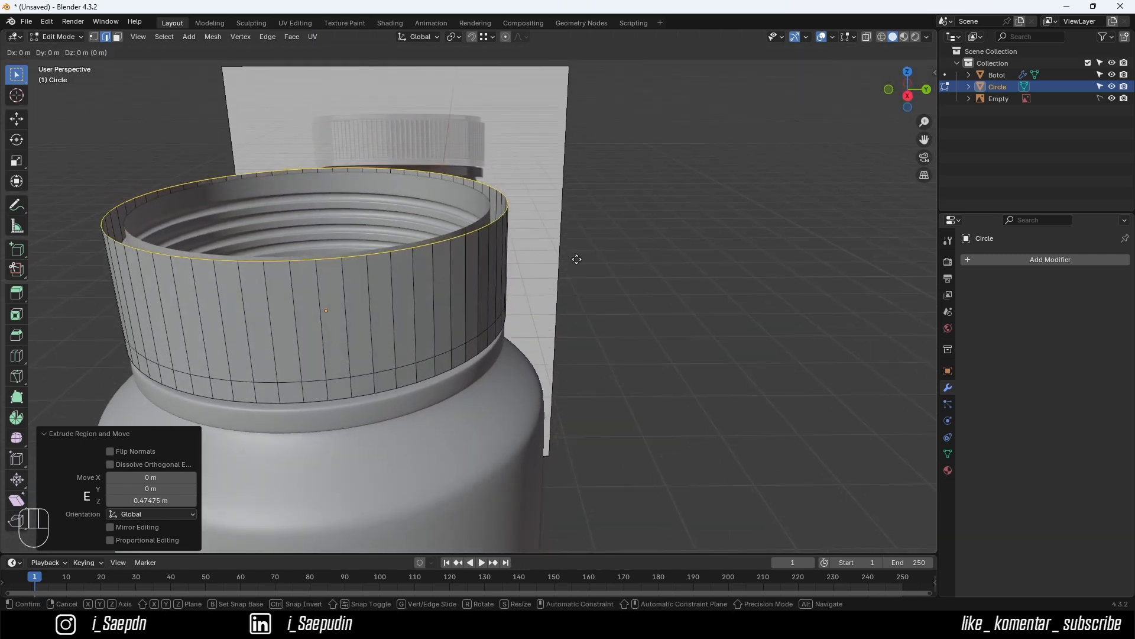
{"action": "left_click", "coordinate": [554, 249]}
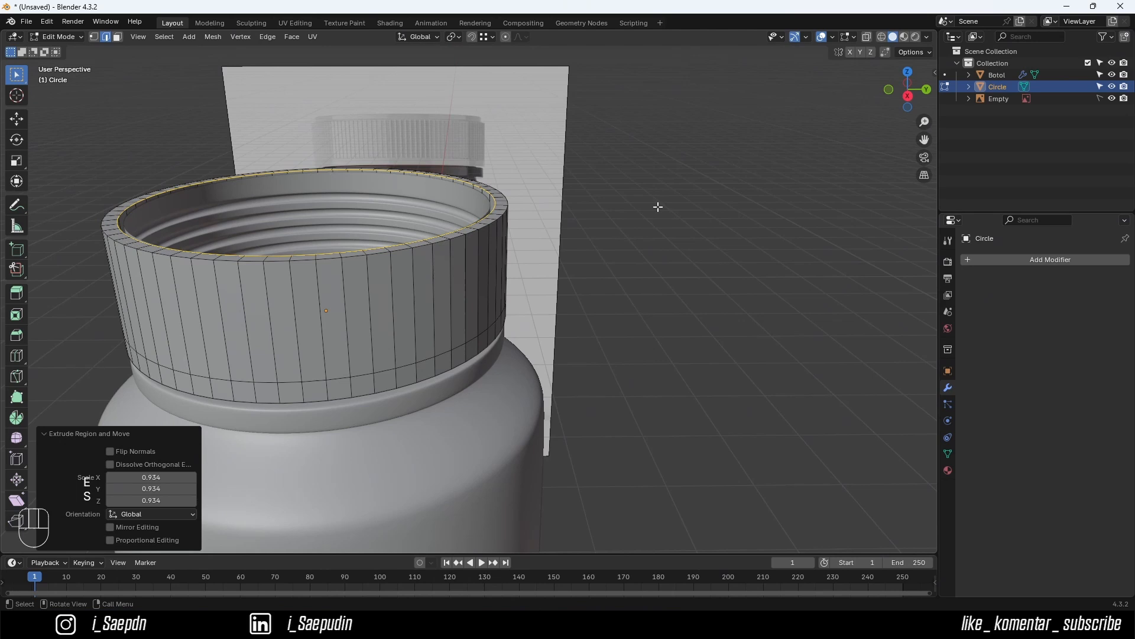
{"action": "left_click", "coordinate": [906, 96]}
{"action": "middle_click_drag", "start_coordinate": [596, 220], "coordinate": [568, 280], "text": "shift"}
{"action": "key", "text": "e"}
{"action": "left_click", "coordinate": [602, 225]}
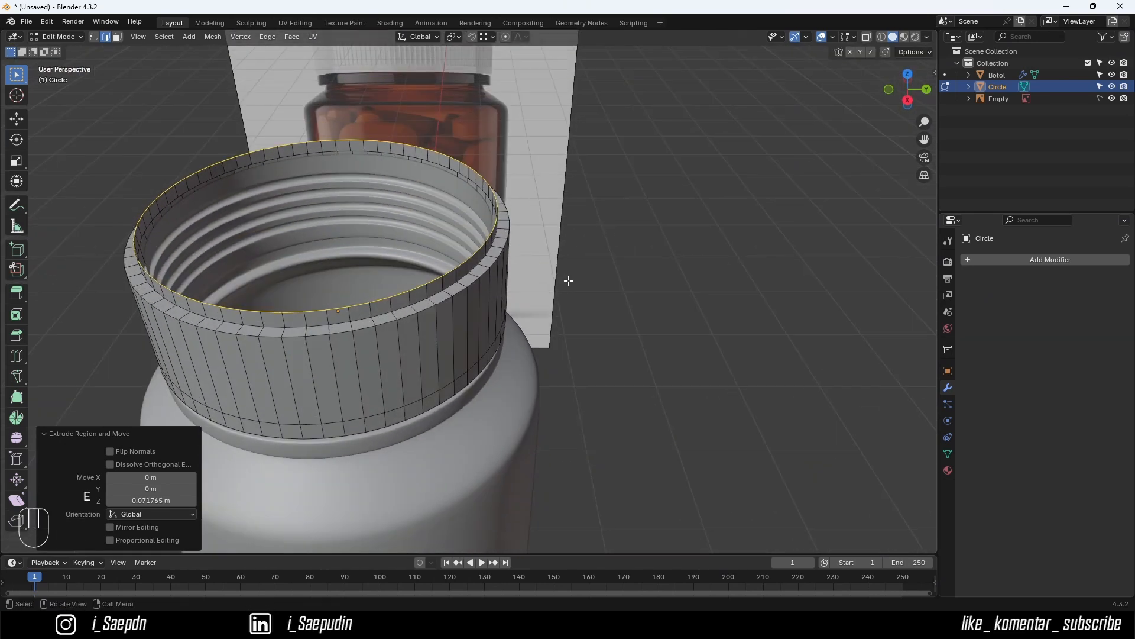
- Extrude the cap's upper rim inward at a scale of about 0.763 and close the opening with Grid Fill
{"action": "key", "text": "e"}
{"action": "key", "text": "s"}
{"action": "left_click", "coordinate": [537, 247]}
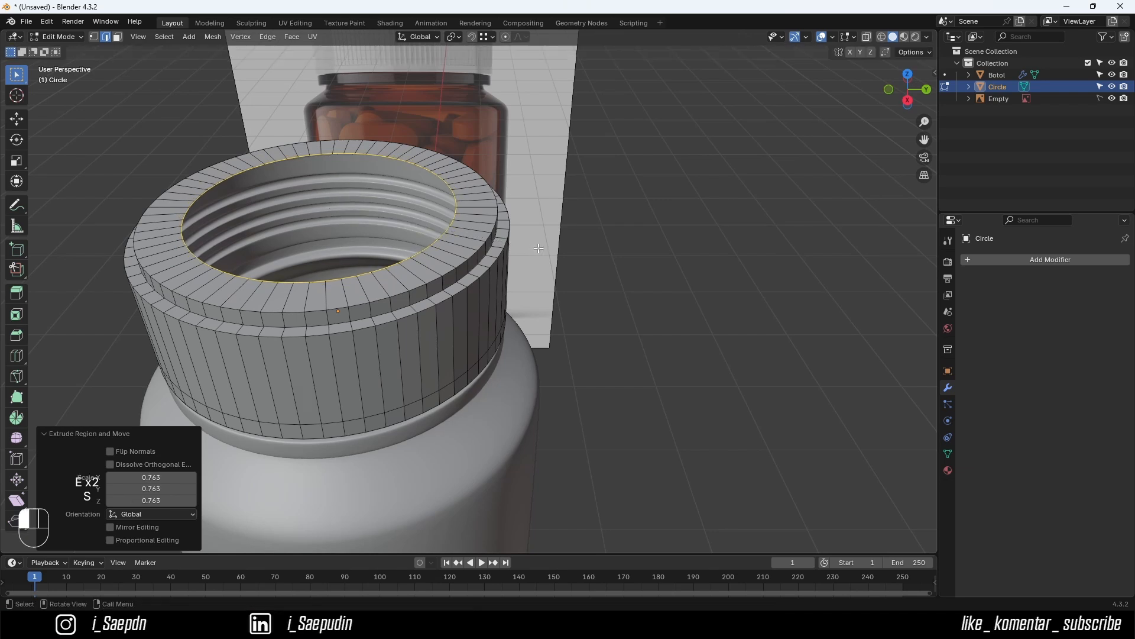
{"action": "left_click", "coordinate": [292, 37]}
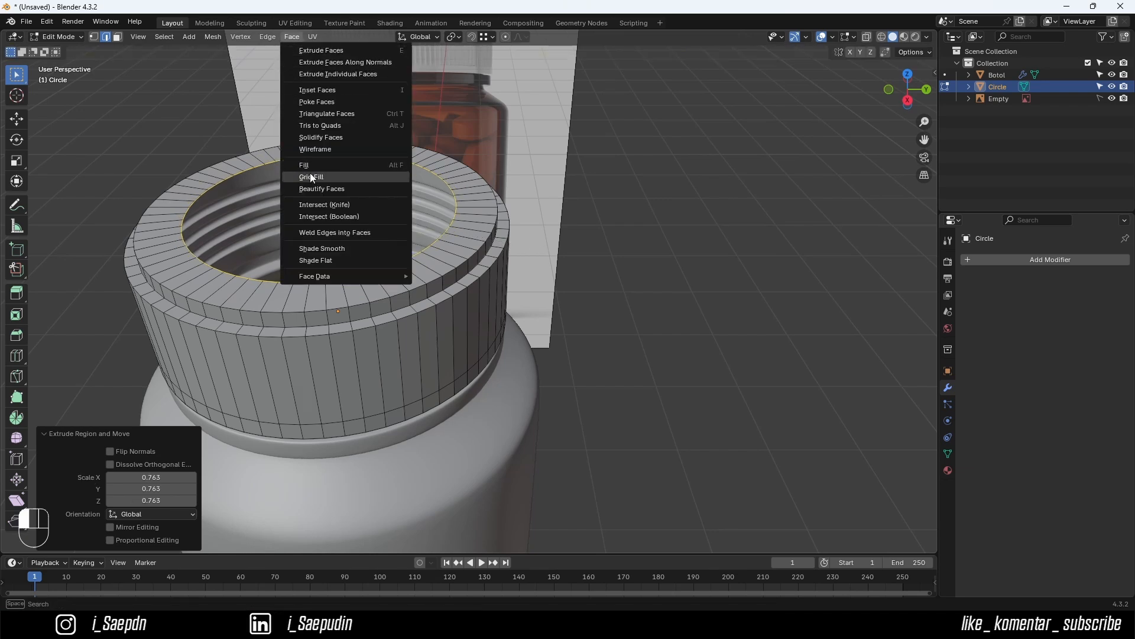
{"action": "left_click", "coordinate": [310, 172]}
{"action": "middle_click_drag", "start_coordinate": [459, 243], "coordinate": [430, 236]}
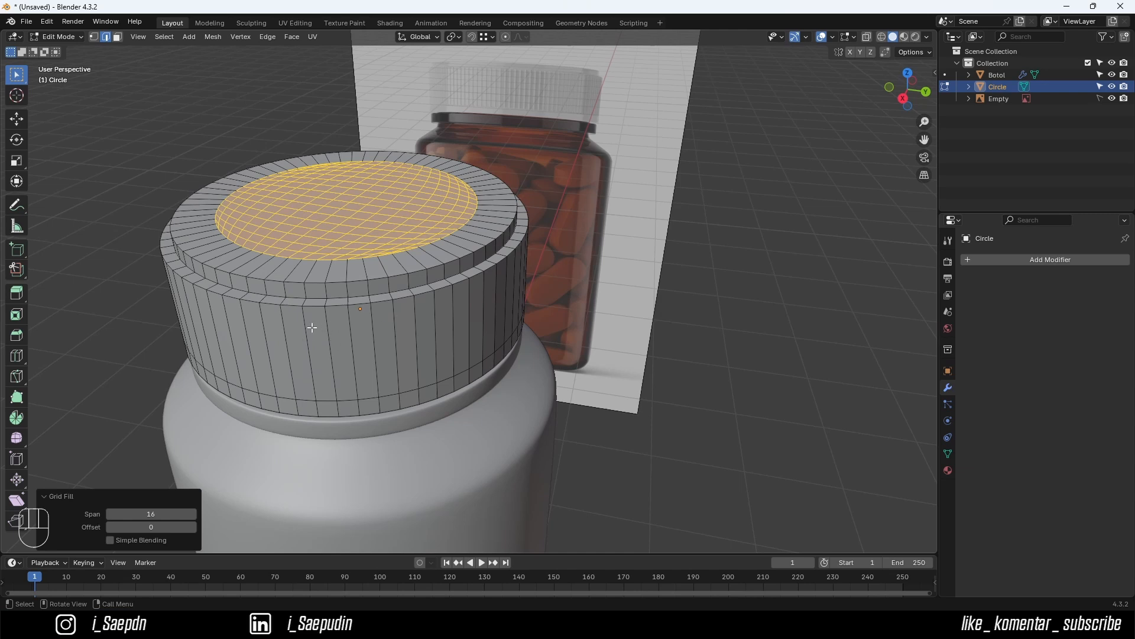
- Select all vertical edges of the cap's main side wall with X-ray on and bevel them with one segment and about 0.03 m offset
{"action": "scroll", "coordinate": [362, 326], "scroll_direction": "down", "scroll_amount": 1}
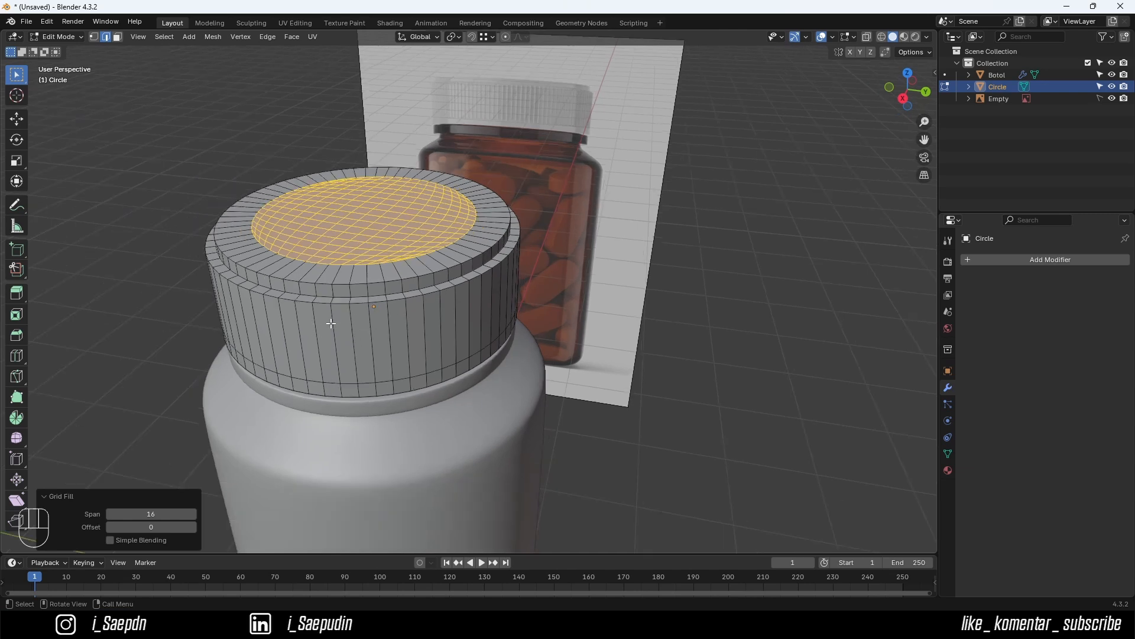
{"action": "middle_click_drag", "start_coordinate": [331, 324], "coordinate": [389, 343]}
{"action": "scroll", "coordinate": [523, 321], "scroll_direction": "up", "scroll_amount": 4}
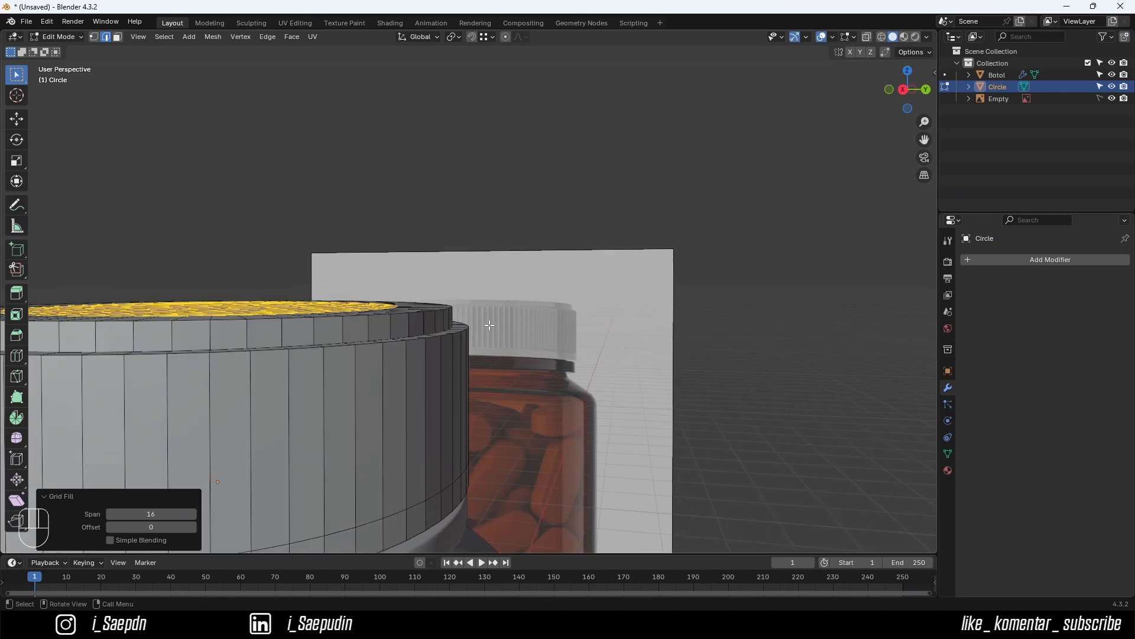
{"action": "scroll", "coordinate": [489, 325], "scroll_direction": "up", "scroll_amount": 3}
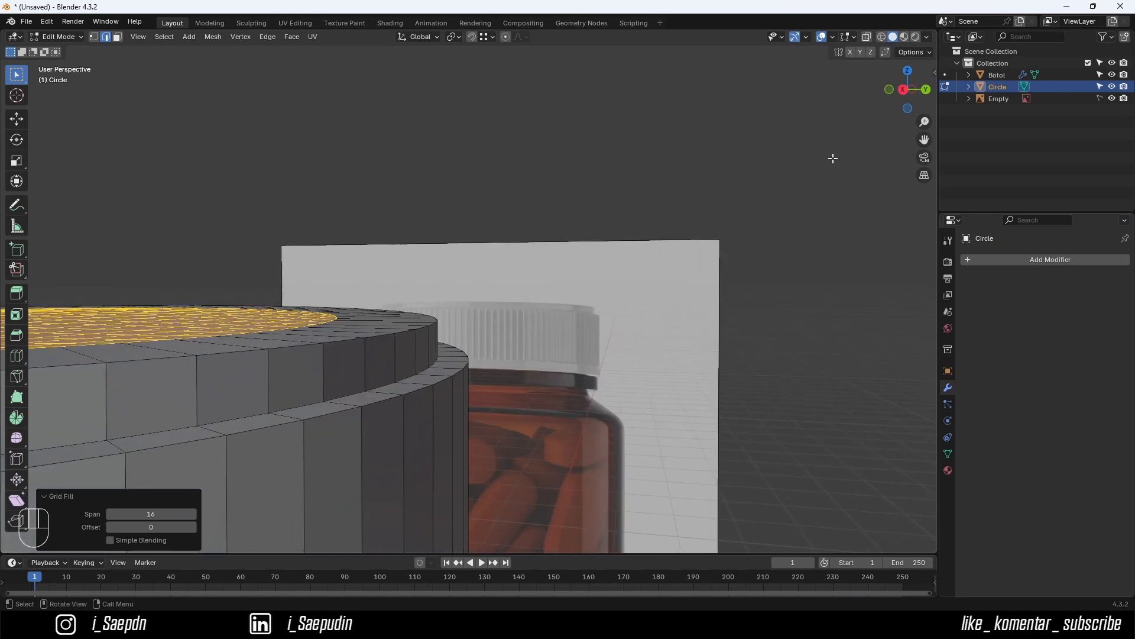
{"action": "left_click", "coordinate": [897, 93]}
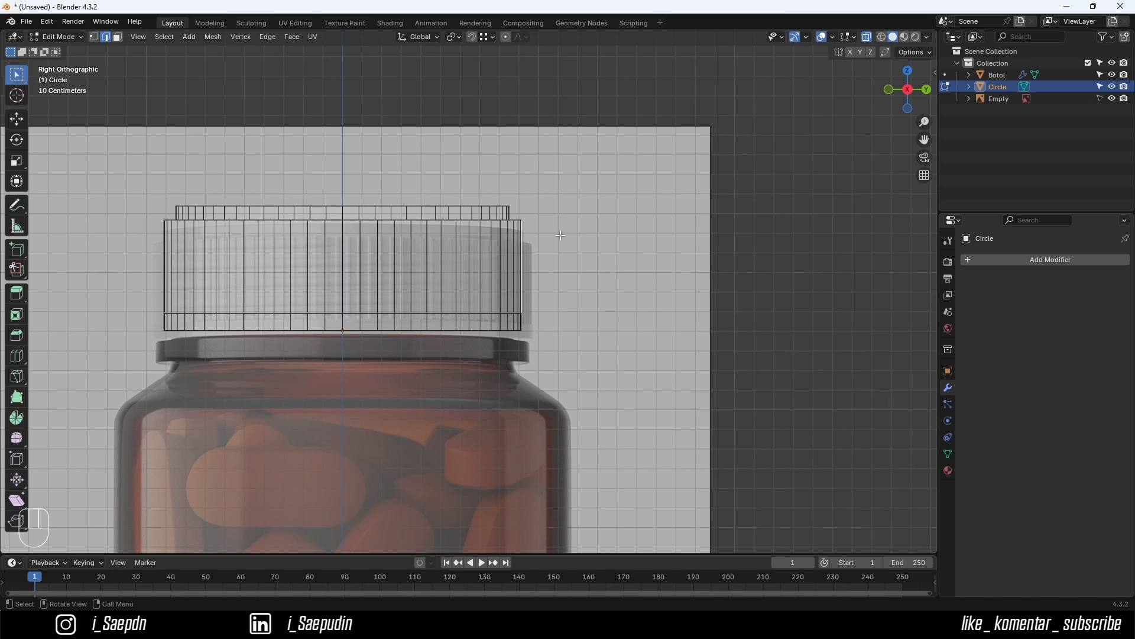
{"action": "left_click_drag", "start_coordinate": [559, 242], "coordinate": [112, 275]}
{"action": "middle_click_drag", "start_coordinate": [428, 254], "coordinate": [417, 288]}
{"action": "key", "text": "ctrl+e"}
{"action": "left_click", "coordinate": [406, 251]}
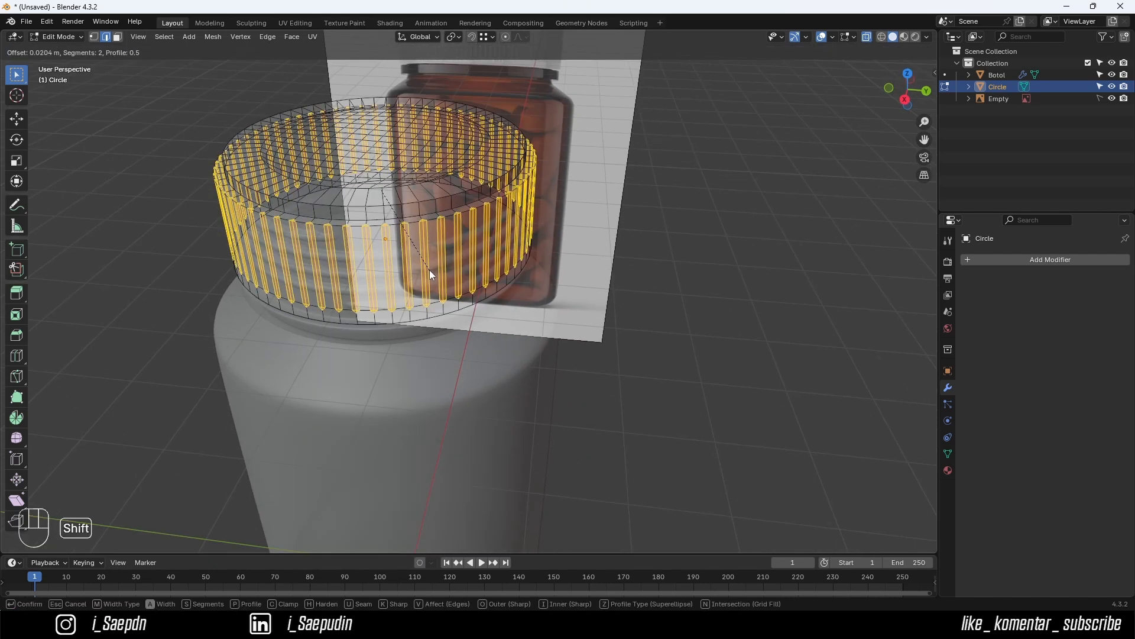
{"action": "scroll", "coordinate": [429, 270], "scroll_direction": "down", "scroll_amount": 1}
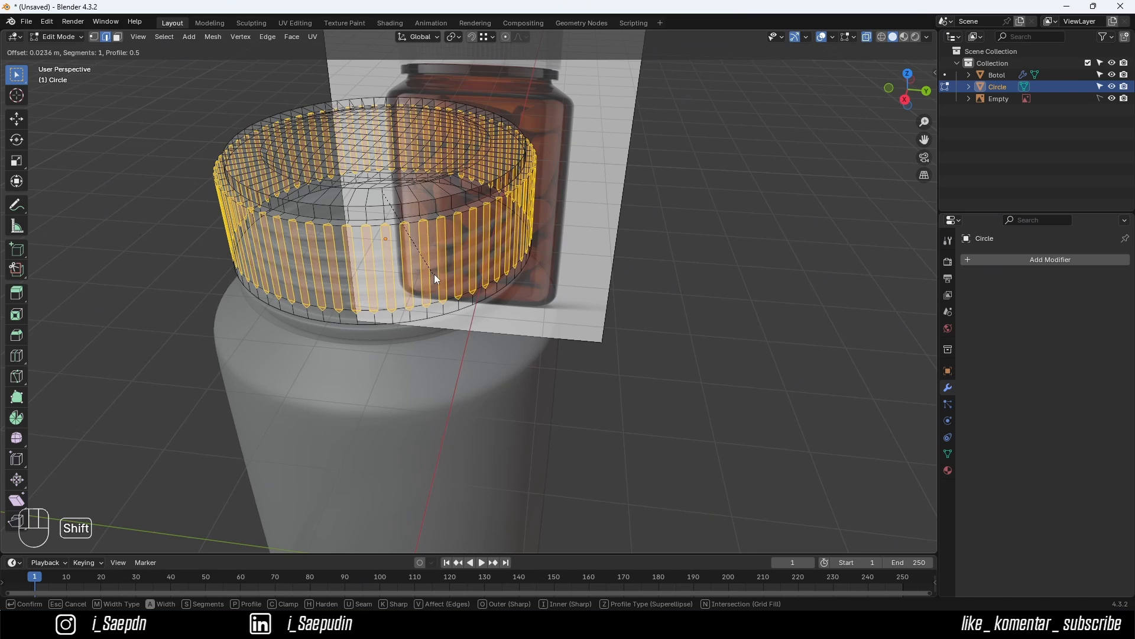
{"action": "scroll", "coordinate": [438, 282], "scroll_direction": "up", "scroll_amount": 4}
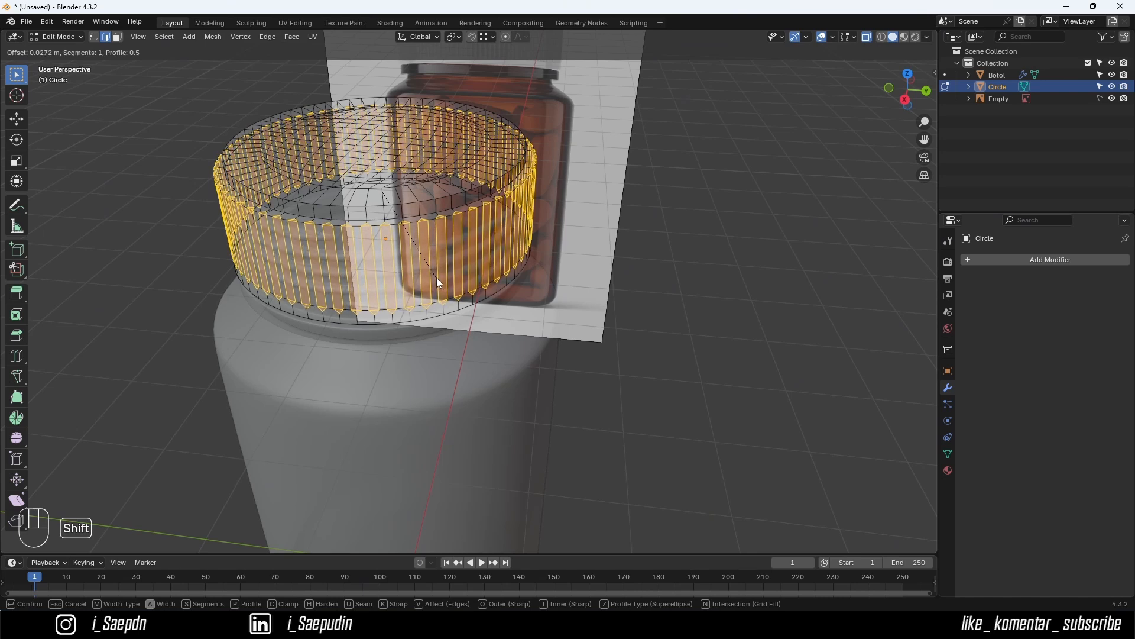
{"action": "scroll", "coordinate": [439, 283], "scroll_direction": "down", "scroll_amount": 4}
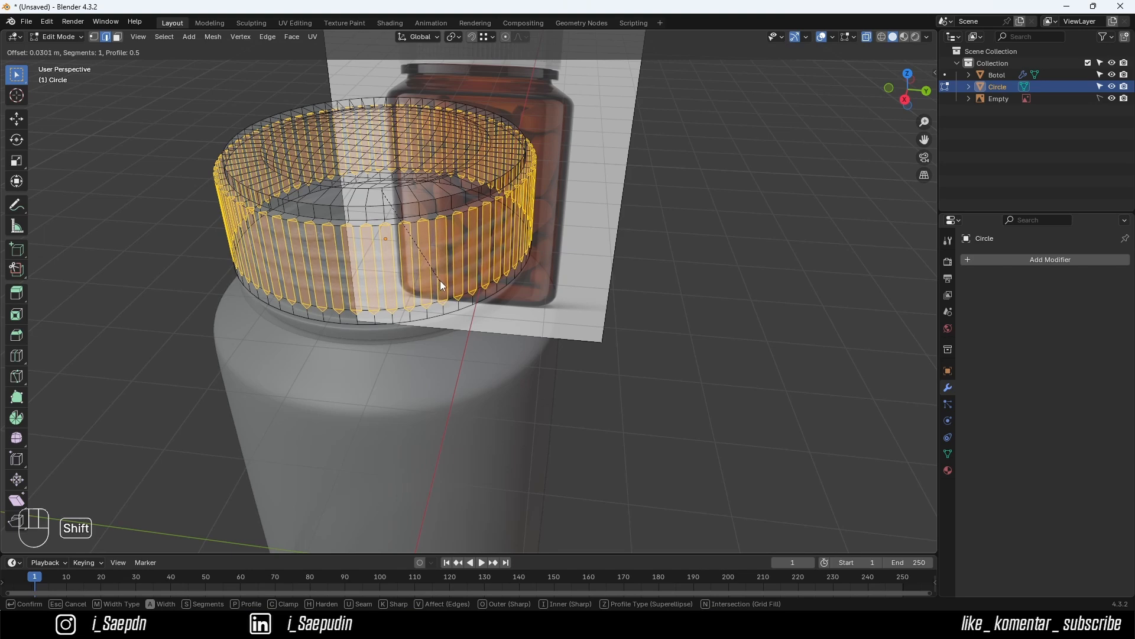
{"action": "left_click", "coordinate": [440, 280]}
- Select all faces of the cap's main side wall and apply Checker Deselect so every second strip stays selected
{"action": "middle_click_drag", "start_coordinate": [430, 267], "coordinate": [408, 255]}
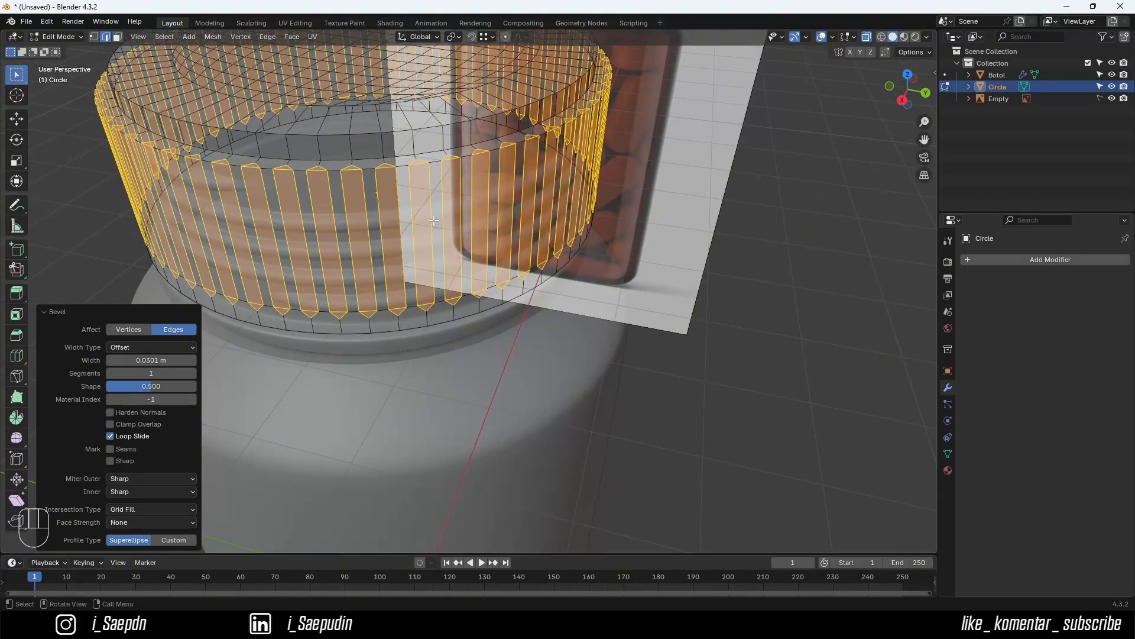
{"action": "left_click", "coordinate": [902, 100]}
{"action": "scroll", "coordinate": [387, 157], "scroll_direction": "down", "scroll_amount": 1}
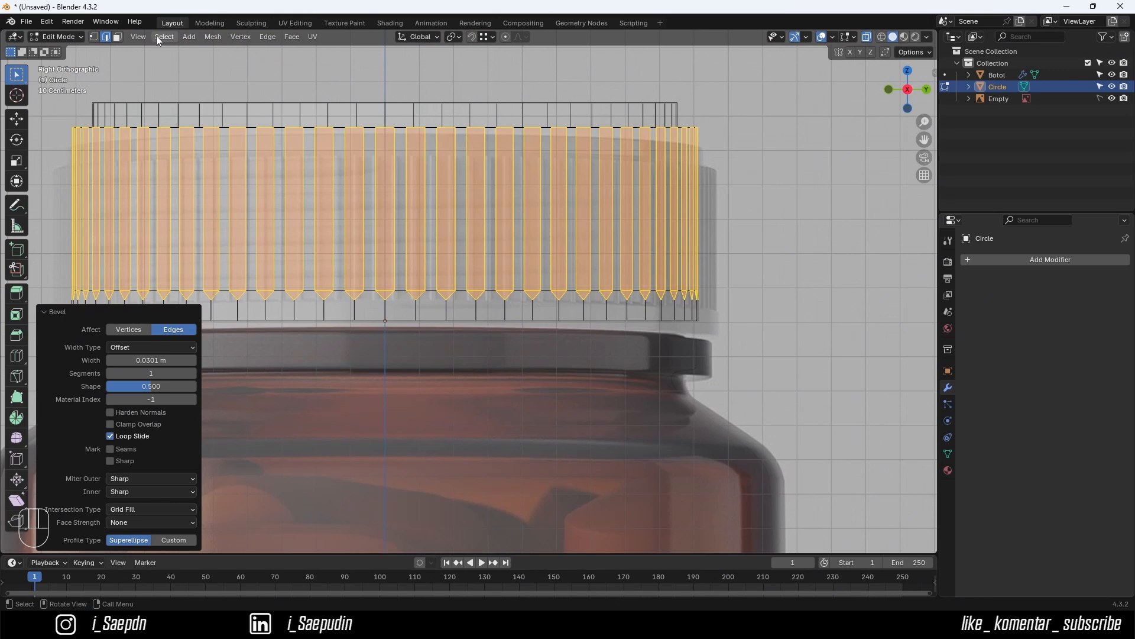
{"action": "left_click", "coordinate": [118, 36]}
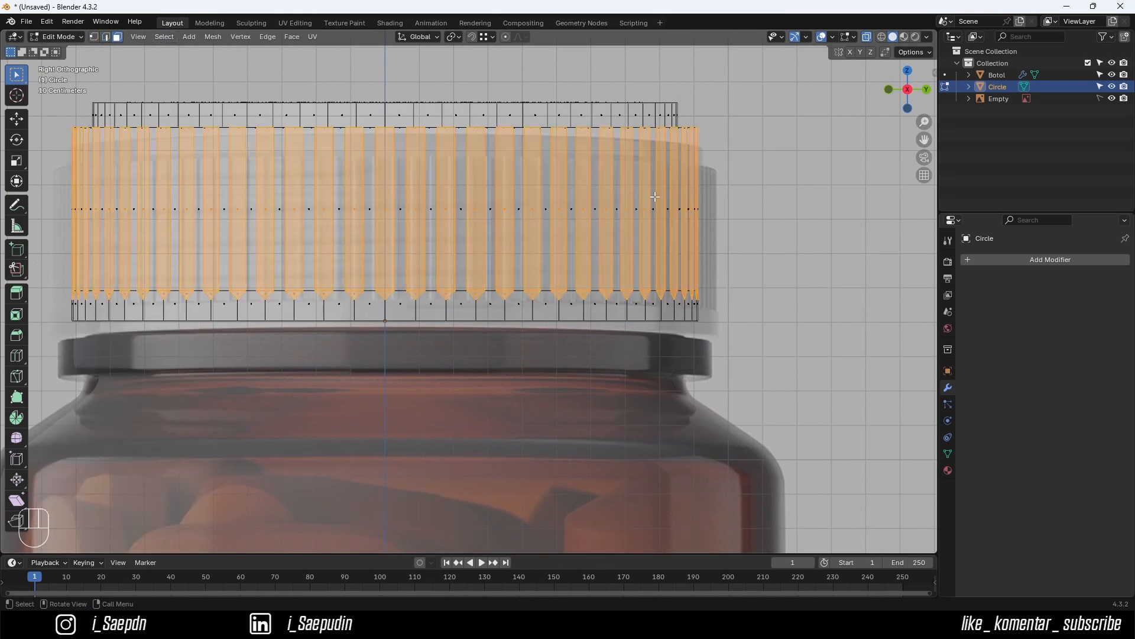
{"action": "key", "text": "b"}
{"action": "left_click_drag", "start_coordinate": [129, 219], "coordinate": [64, 232]}
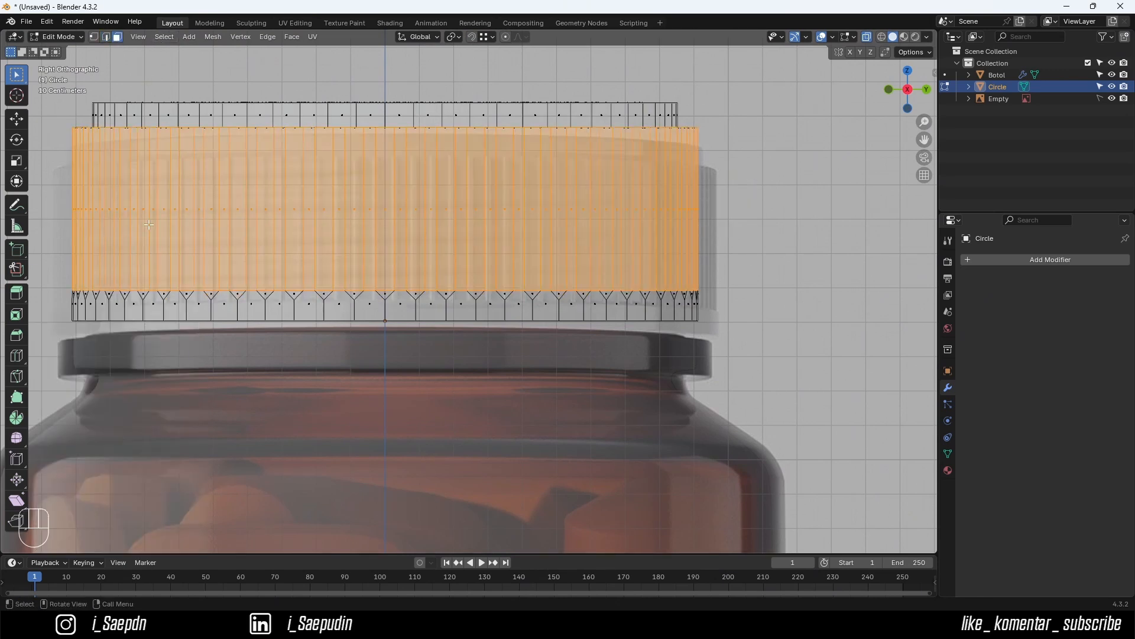
{"action": "right_click", "coordinate": [208, 206]}
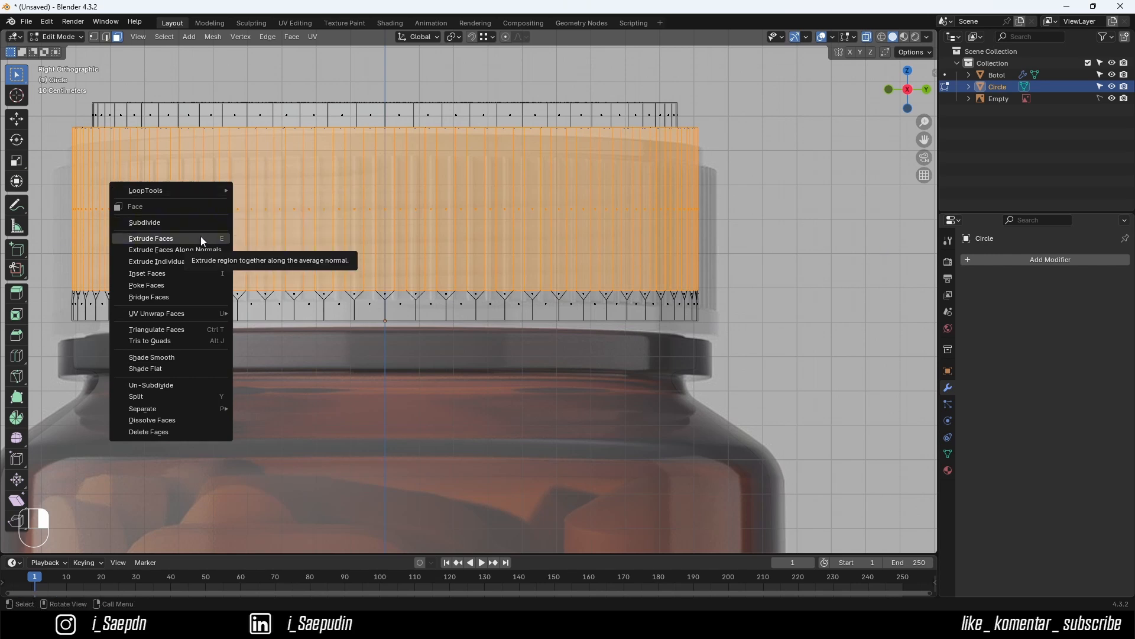
{"action": "left_click", "coordinate": [164, 37]}
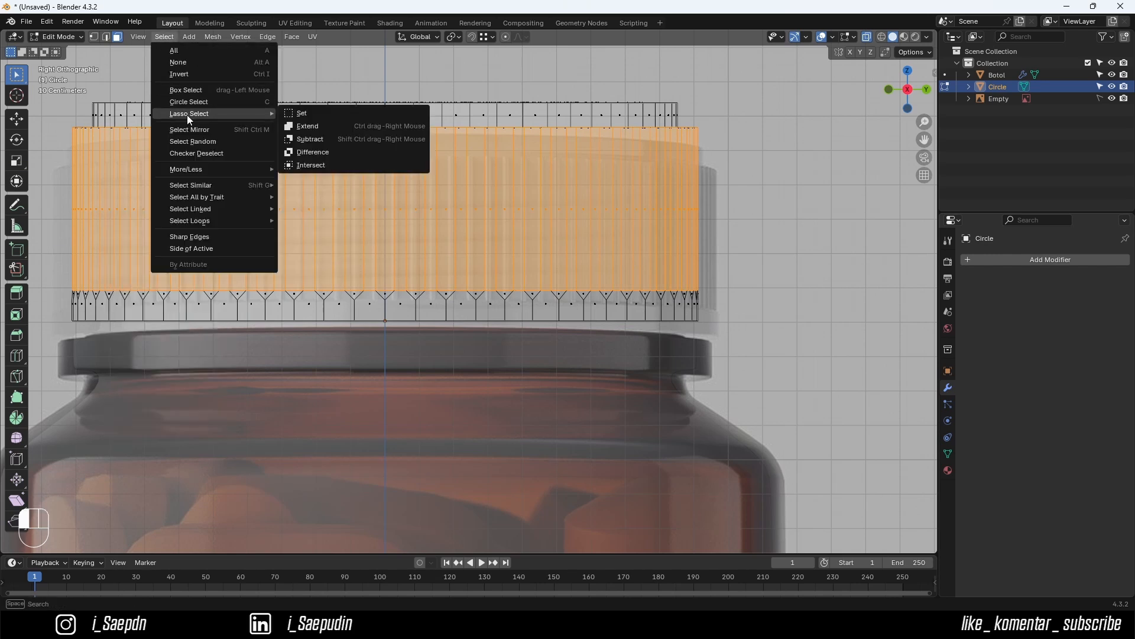
{"action": "left_click", "coordinate": [196, 153]}
{"action": "middle_click_drag", "start_coordinate": [213, 154], "coordinate": [470, 228]}
{"action": "scroll", "coordinate": [567, 232], "scroll_direction": "up", "scroll_amount": 3}
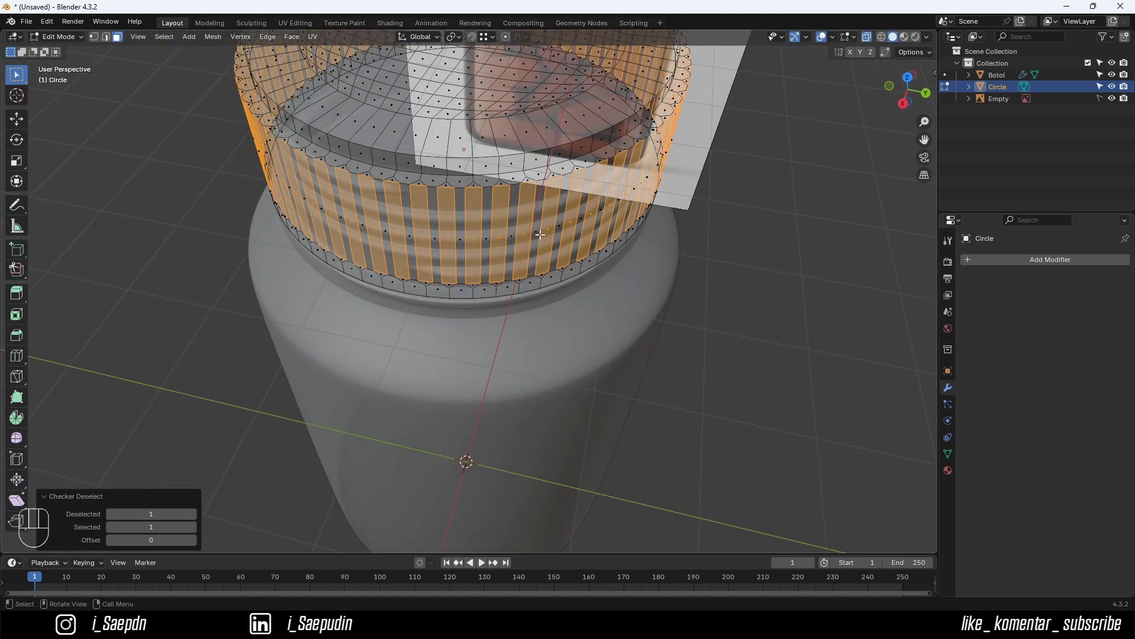
- Extrude the alternate side-wall strips outward at a scale of about 1.024 in X and Y, keeping Z locked
{"action": "key", "text": "e"}
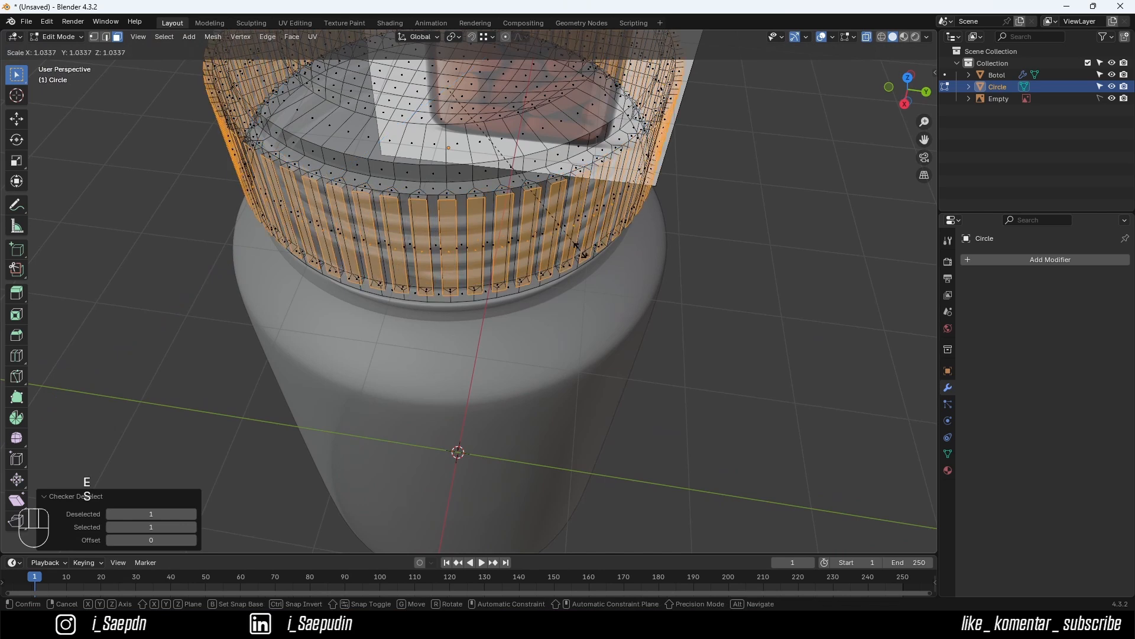
{"action": "key", "text": "s"}
{"action": "key", "text": "shift+z"}
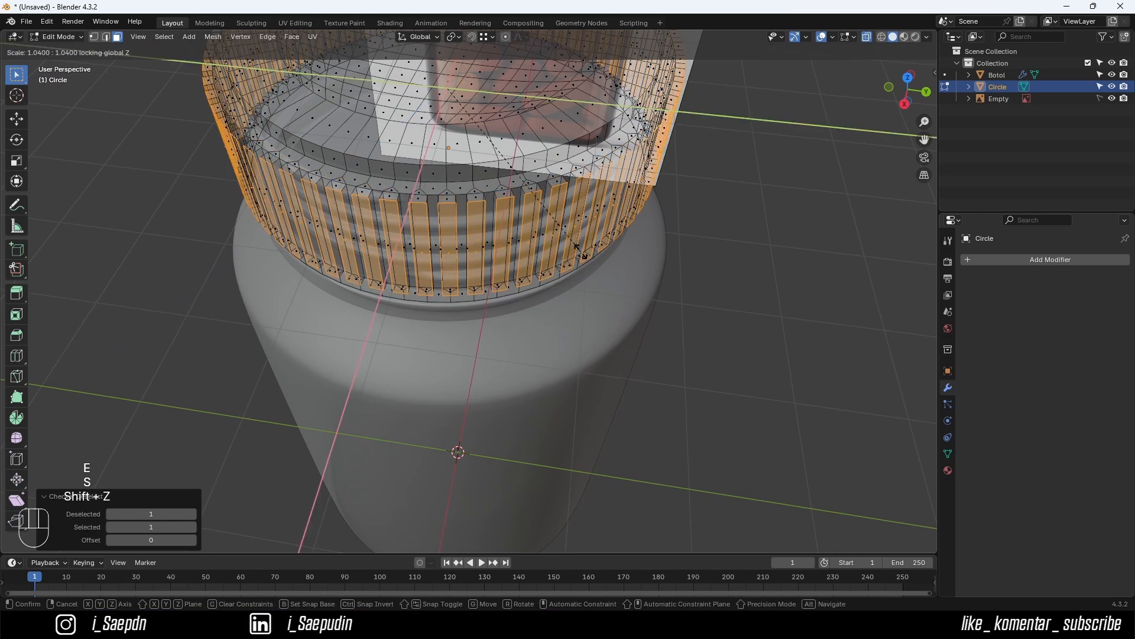
{"action": "left_click", "coordinate": [578, 250]}
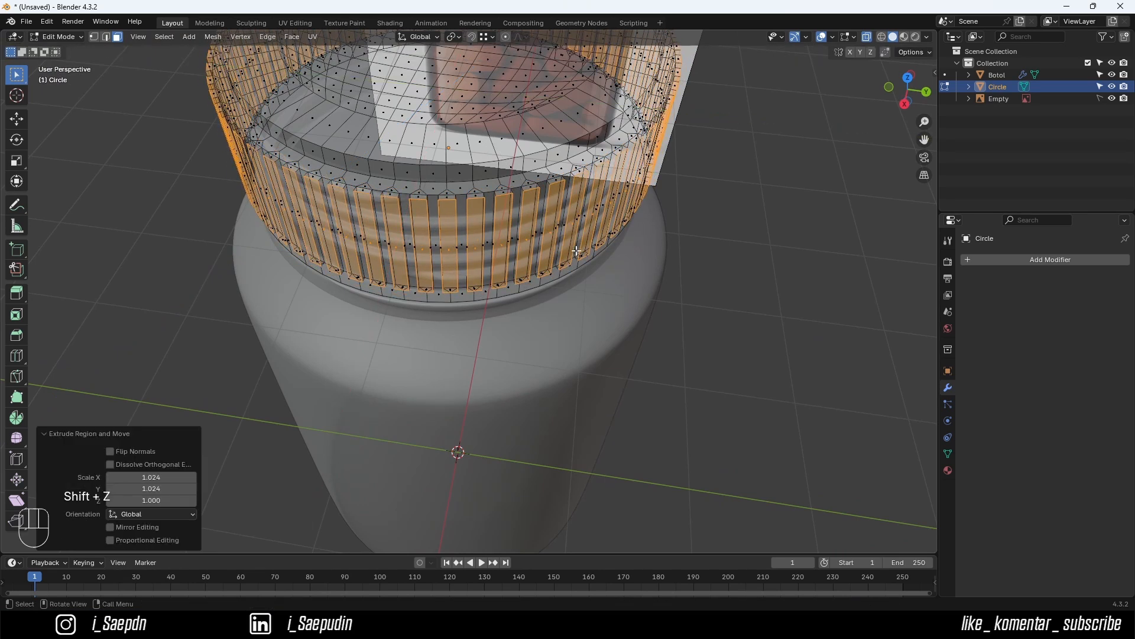
{"action": "scroll", "coordinate": [577, 250], "scroll_direction": "up", "scroll_amount": 3}
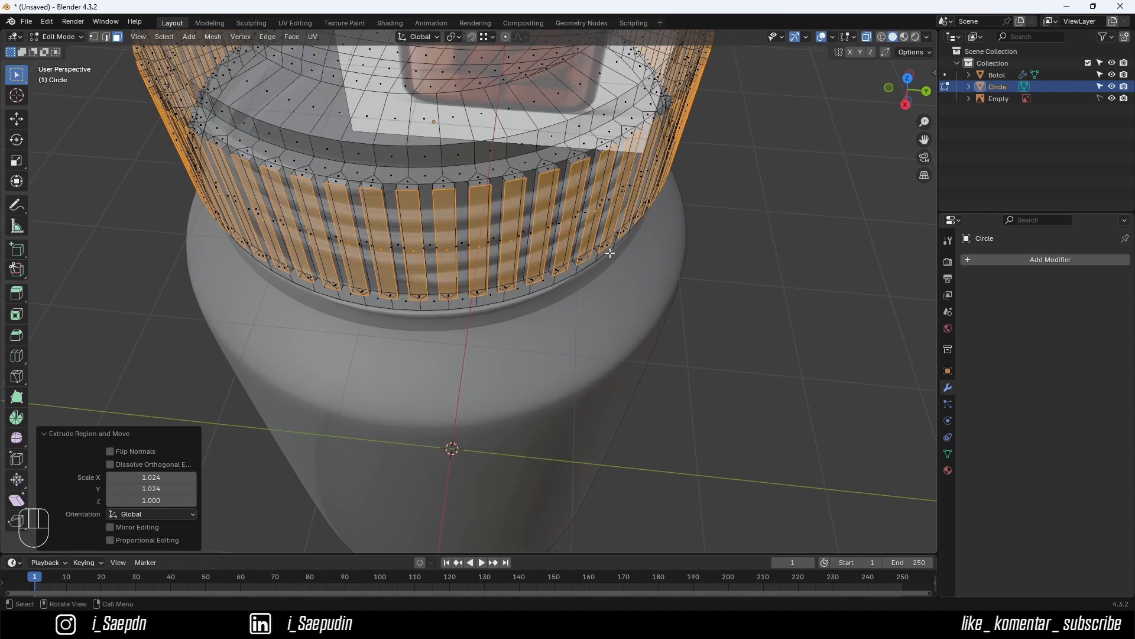
- Apply Shade Smooth to the cap in Object Mode and turn off X-ray
{"action": "key", "text": "Tab"}
{"action": "scroll", "coordinate": [555, 208], "scroll_direction": "down", "scroll_amount": 1}
{"action": "middle_click_drag", "start_coordinate": [556, 208], "coordinate": [559, 191]}
{"action": "right_click", "coordinate": [559, 189]}
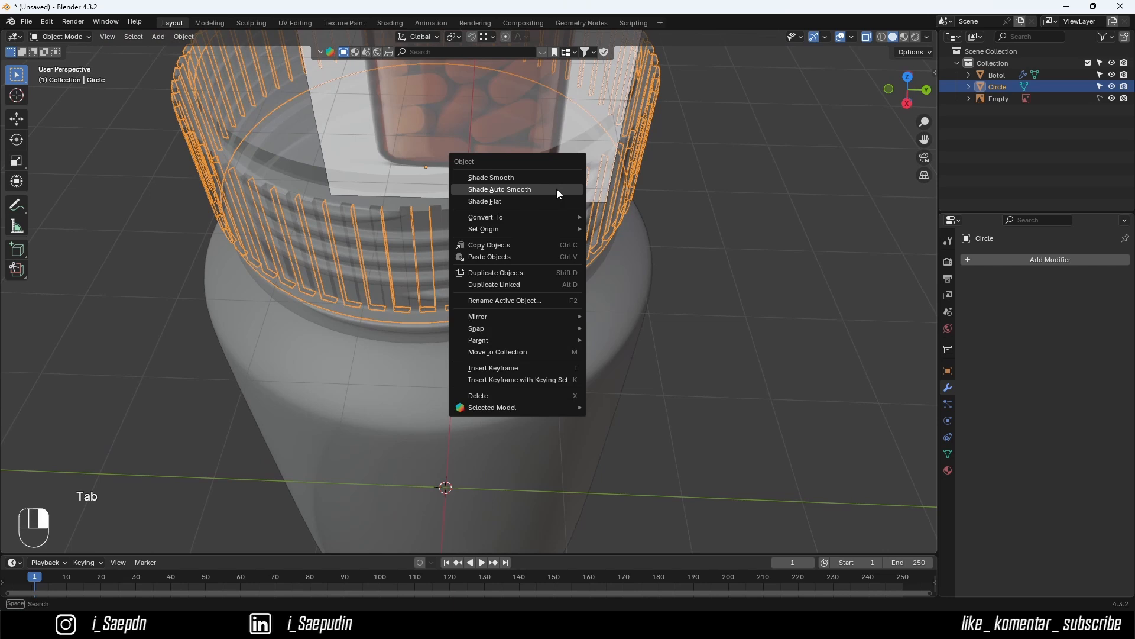
{"action": "left_click", "coordinate": [546, 177]}
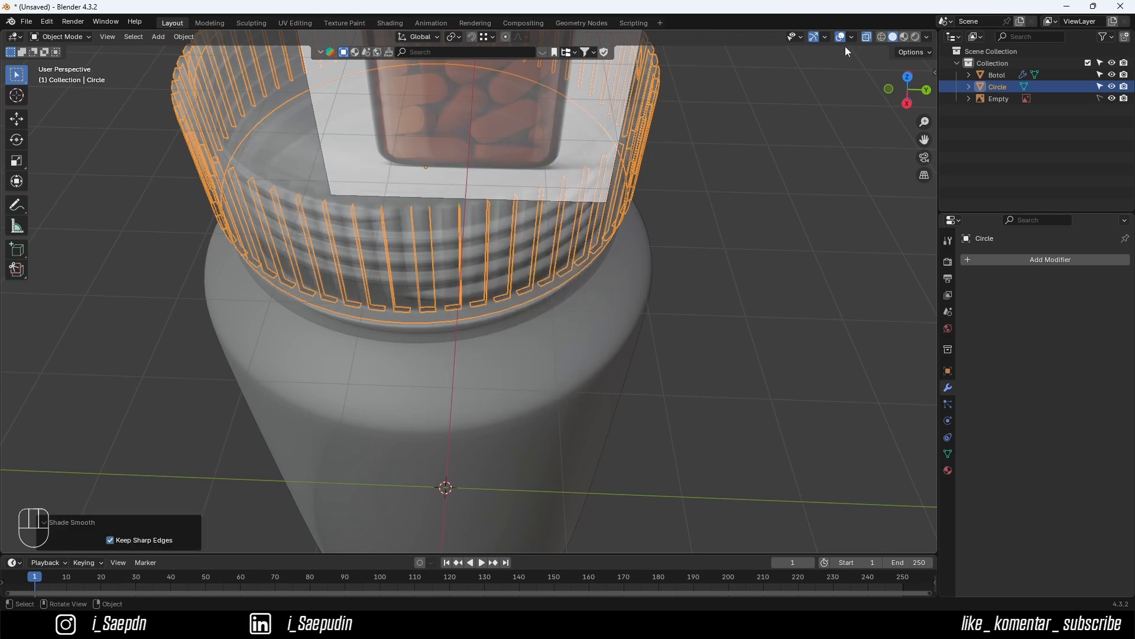
{"action": "left_click", "coordinate": [868, 37]}
{"action": "scroll", "coordinate": [609, 207], "scroll_direction": "up", "scroll_amount": 4}
{"action": "middle_click_drag", "start_coordinate": [608, 207], "coordinate": [533, 201]}
{"action": "scroll", "coordinate": [511, 167], "scroll_direction": "down", "scroll_amount": 3}
- Add a Subdivision Surface modifier to the cap and set its viewport level to 2
{"action": "left_click", "coordinate": [1002, 258]}
{"action": "mouse_move", "coordinate": [1002, 258]}
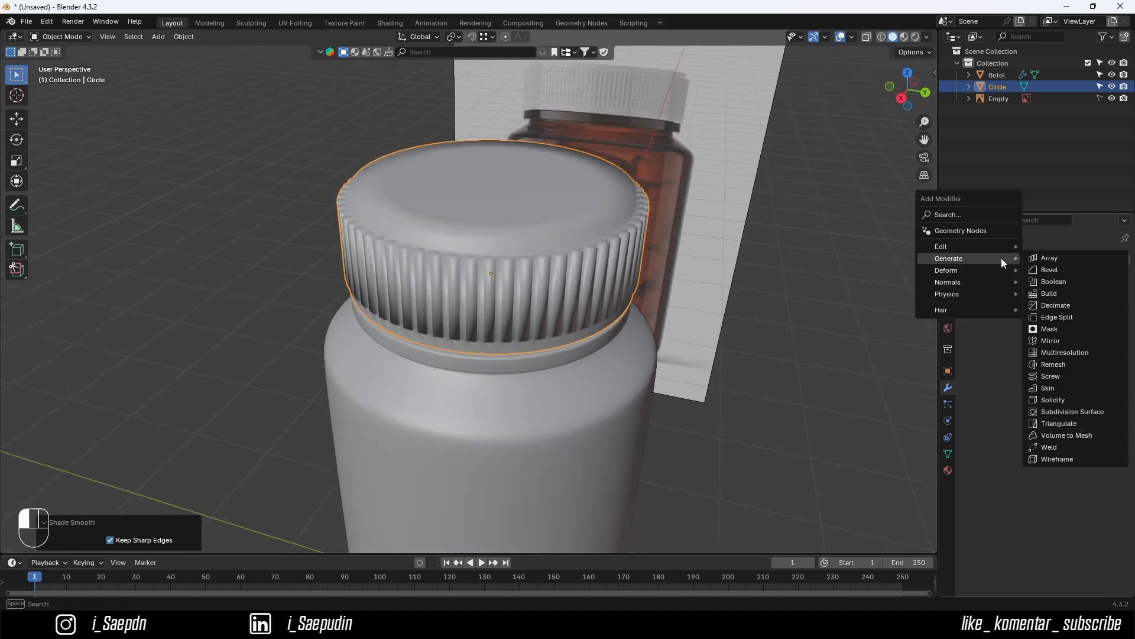
{"action": "left_click", "coordinate": [1053, 412]}
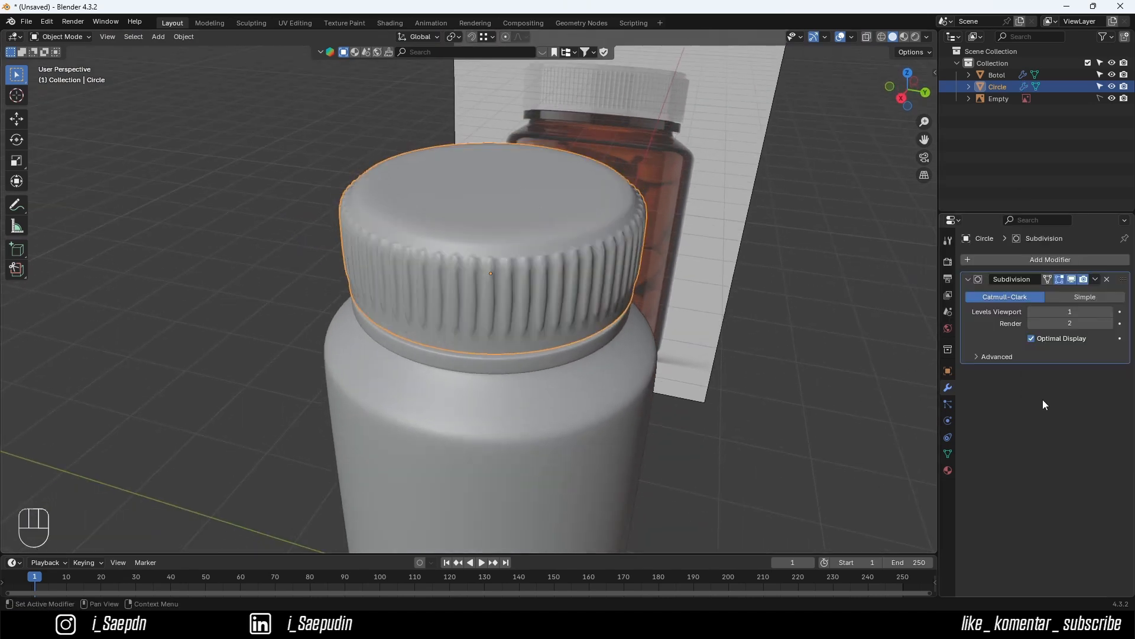
{"action": "left_click", "coordinate": [1110, 311]}
- Bevel the upper and lower edge loops of the cap's raised top step by about 0.007 m with two segments
{"action": "middle_click_drag", "start_coordinate": [670, 272], "coordinate": [607, 267]}
{"action": "key", "text": "Tab"}
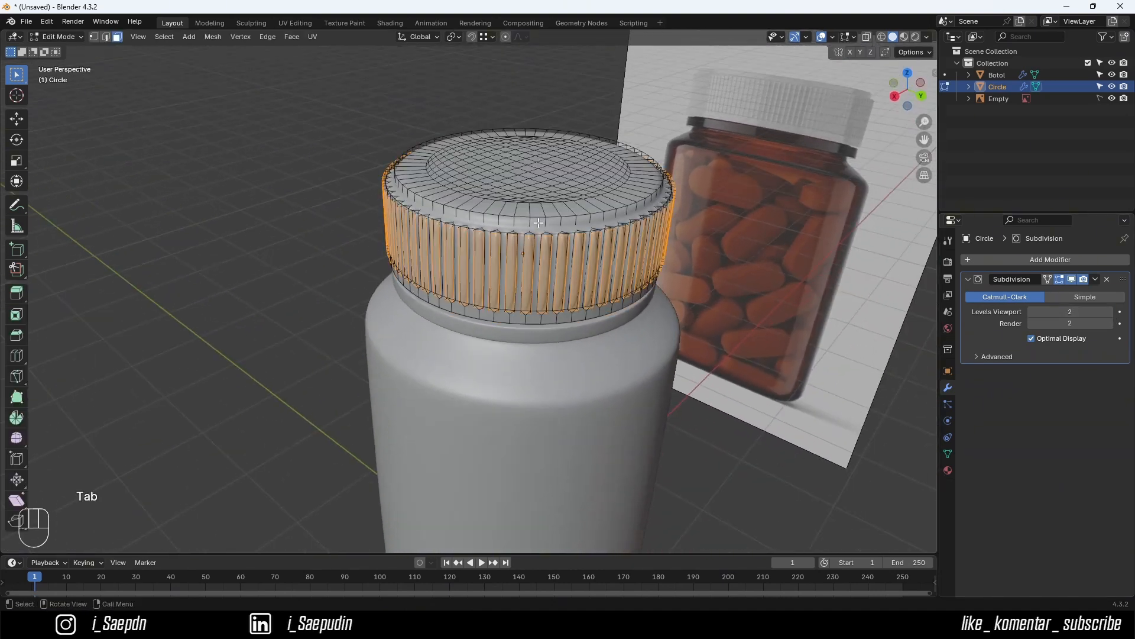
{"action": "scroll", "coordinate": [538, 222], "scroll_direction": "up", "scroll_amount": 2}
{"action": "middle_click_drag", "start_coordinate": [537, 221], "coordinate": [530, 201]}
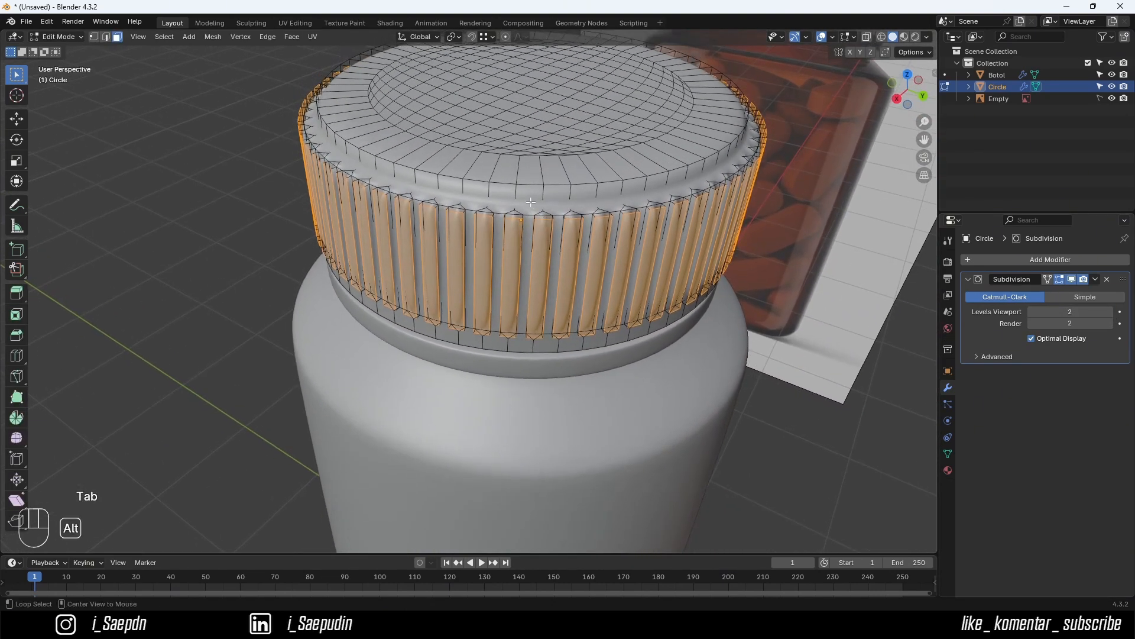
{"action": "left_click", "coordinate": [530, 201], "text": "alt"}
{"action": "key", "text": "2"}
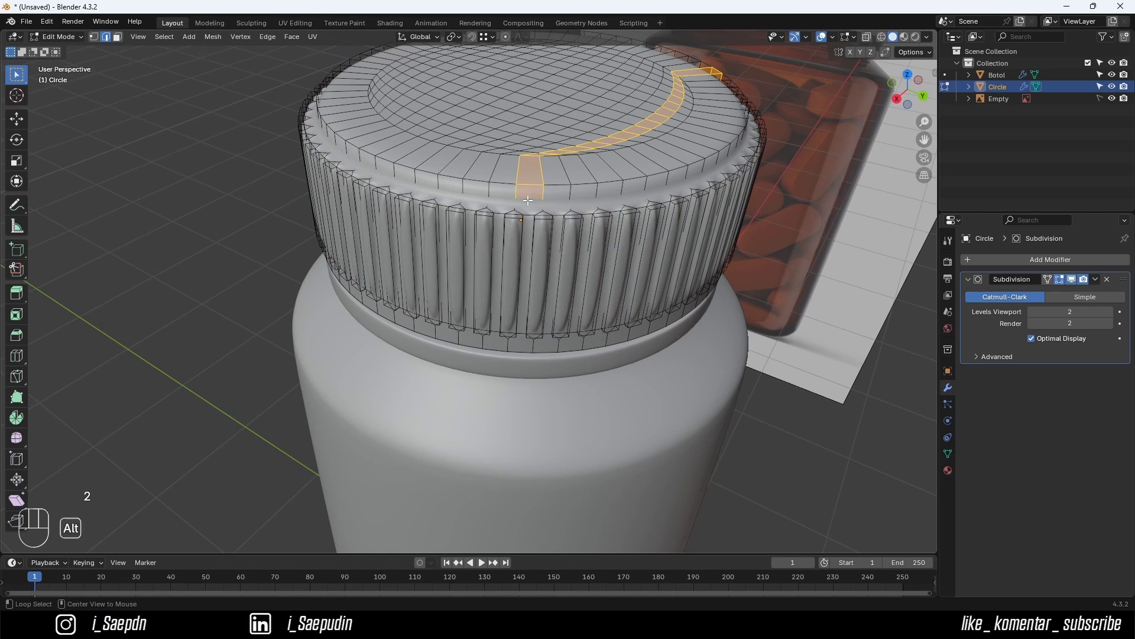
{"action": "left_click", "coordinate": [526, 196], "text": "alt"}
{"action": "left_click", "coordinate": [527, 184], "text": "alt+shift"}
{"action": "key", "text": "ctrl+e"}
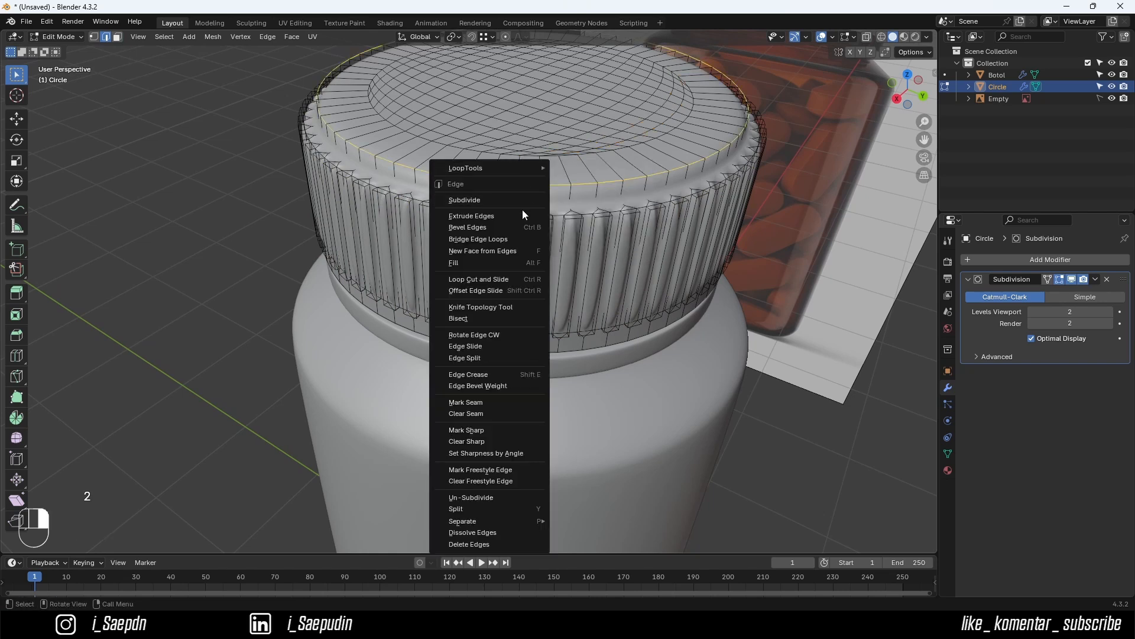
{"action": "left_click", "coordinate": [521, 227]}
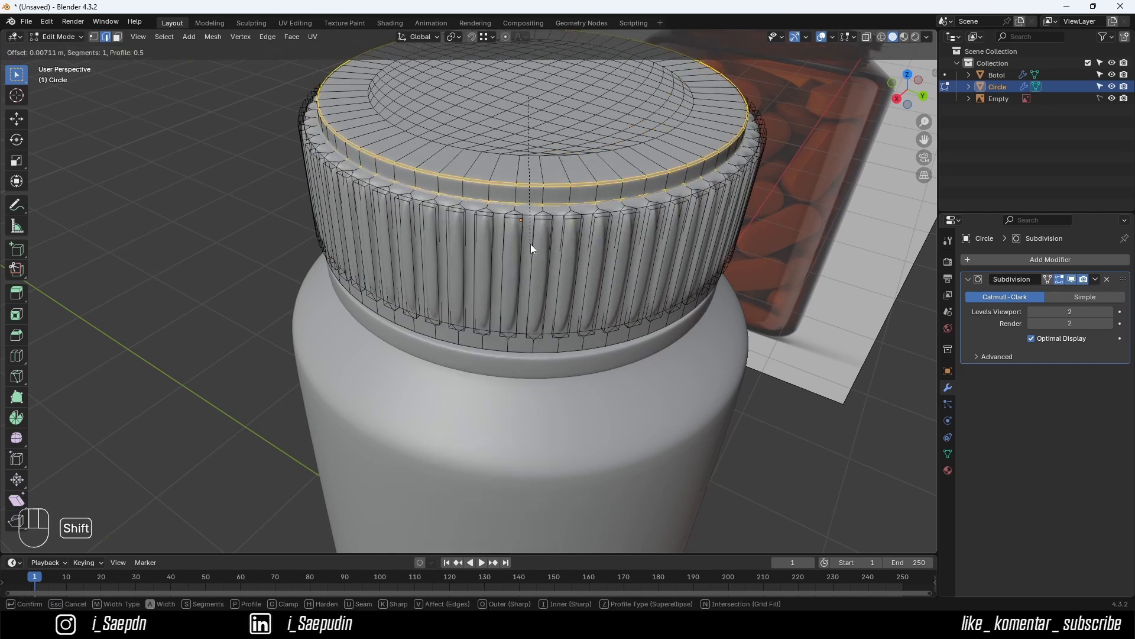
{"action": "left_click", "coordinate": [531, 244]}
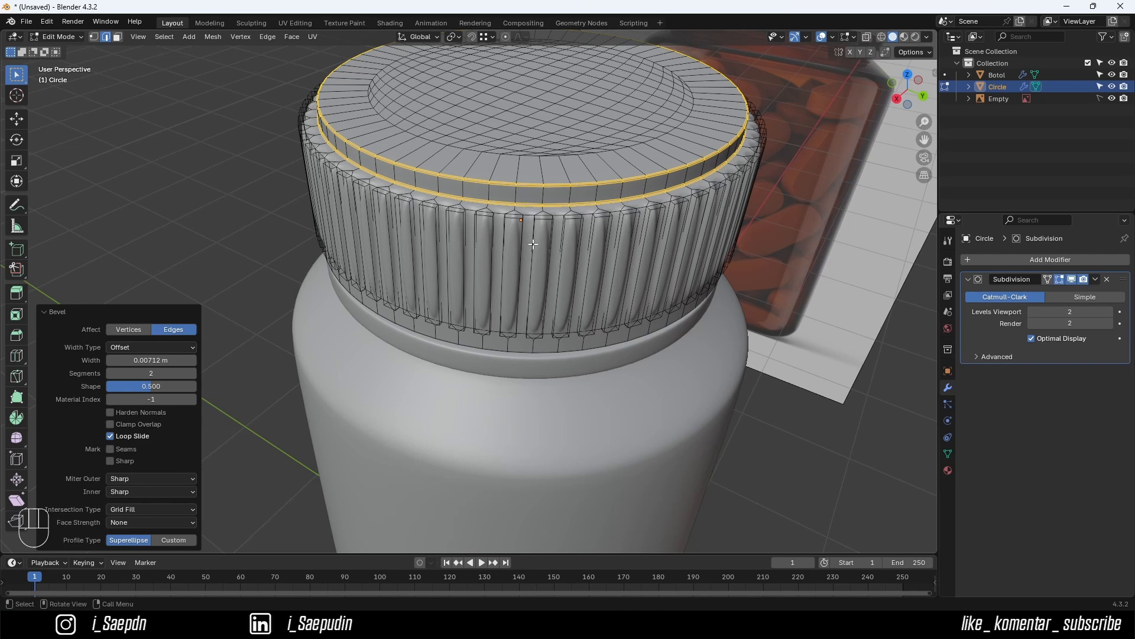
{"action": "middle_click_drag", "start_coordinate": [531, 243], "coordinate": [543, 289]}
{"action": "key", "text": "Tab"}
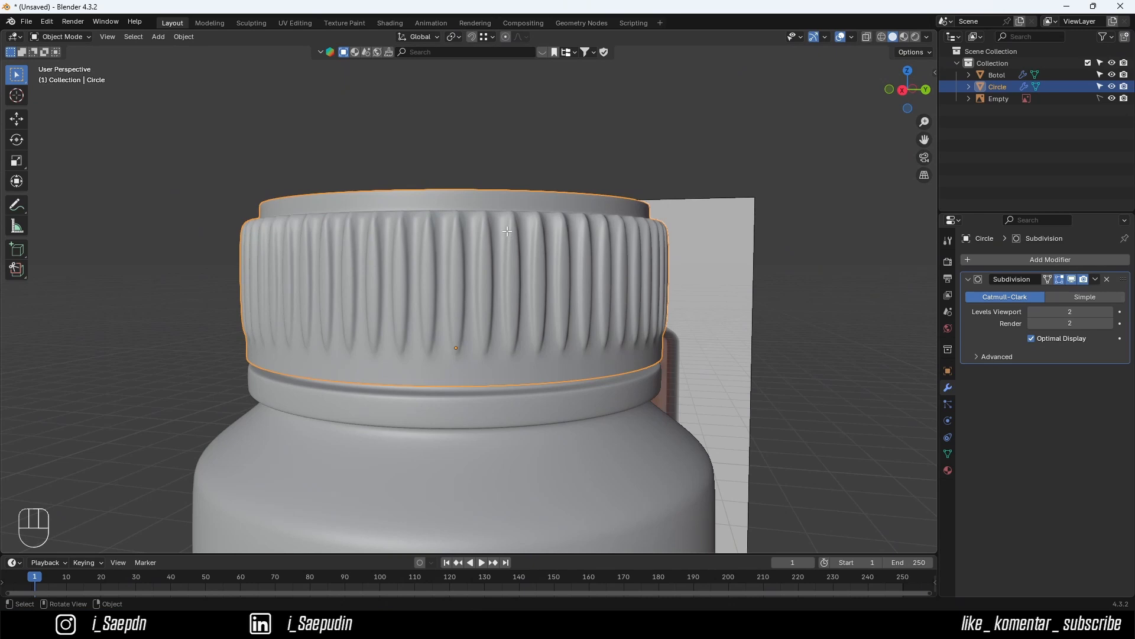
- Add two loop cuts around the cap's ribs, one slid close to their upper ends and one close to their lower ends
{"action": "key", "text": "Tab"}
{"action": "middle_click_drag", "start_coordinate": [508, 236], "coordinate": [513, 268]}
{"action": "key", "text": "ctrl+r"}
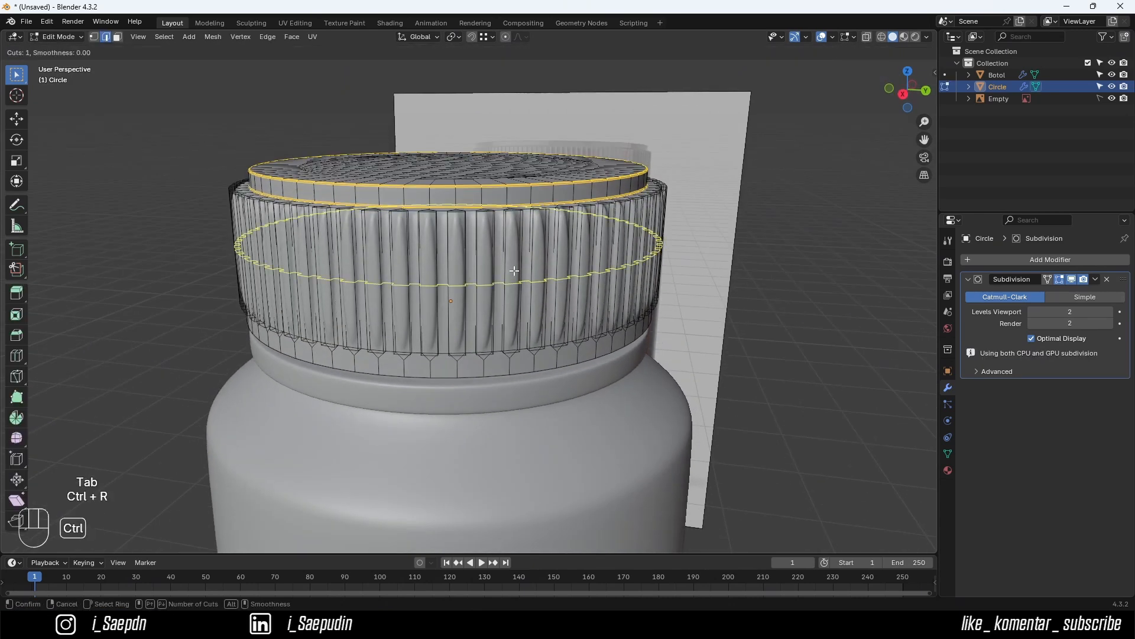
{"action": "left_click", "coordinate": [529, 236]}
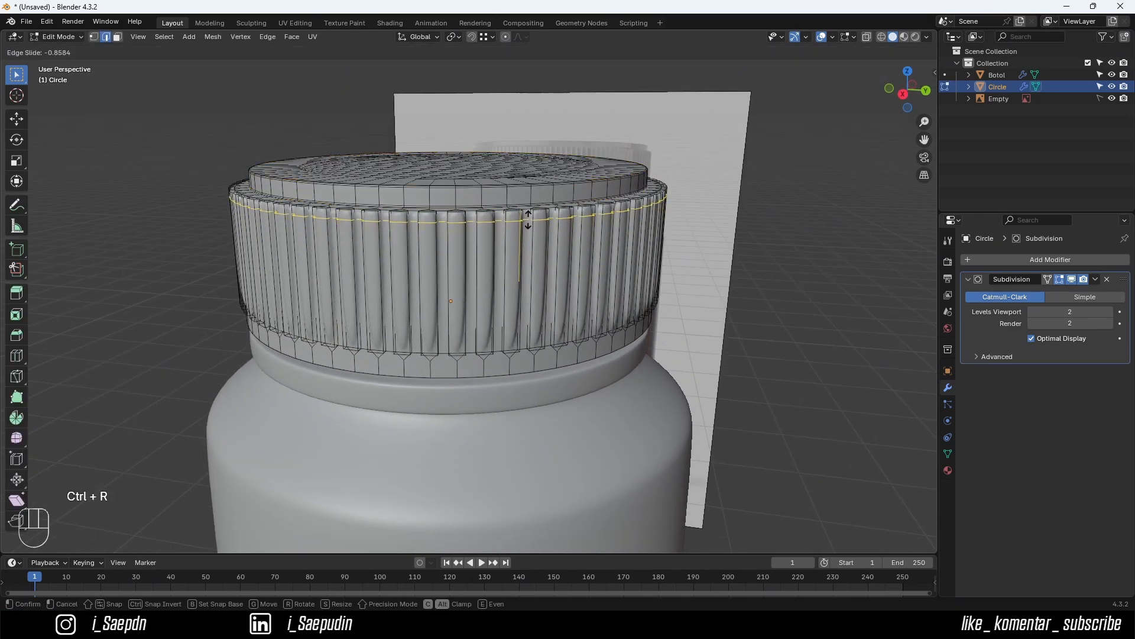
{"action": "left_click", "coordinate": [529, 214]}
{"action": "key", "text": "ctrl+r"}
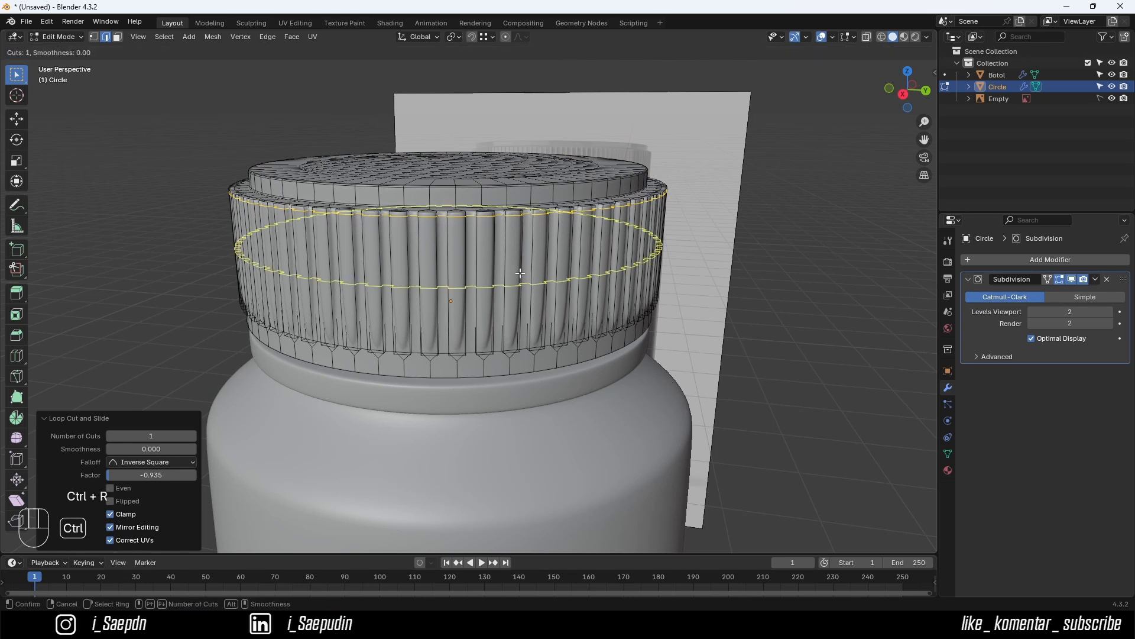
{"action": "left_click", "coordinate": [527, 272]}
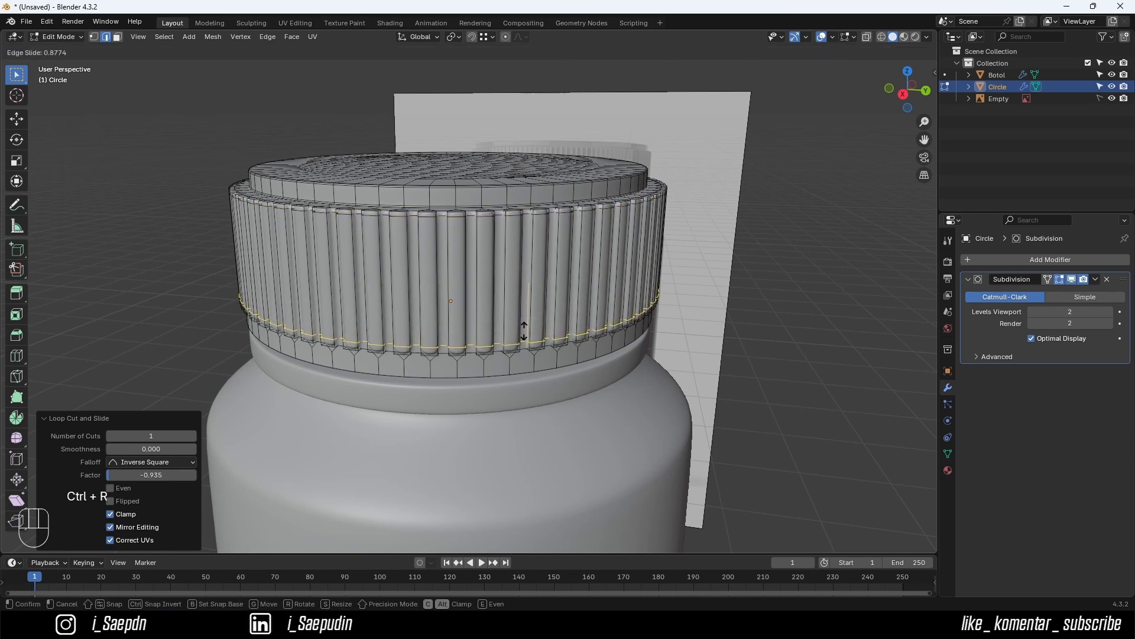
{"action": "left_click", "coordinate": [524, 331]}
{"action": "key", "text": "Tab"}
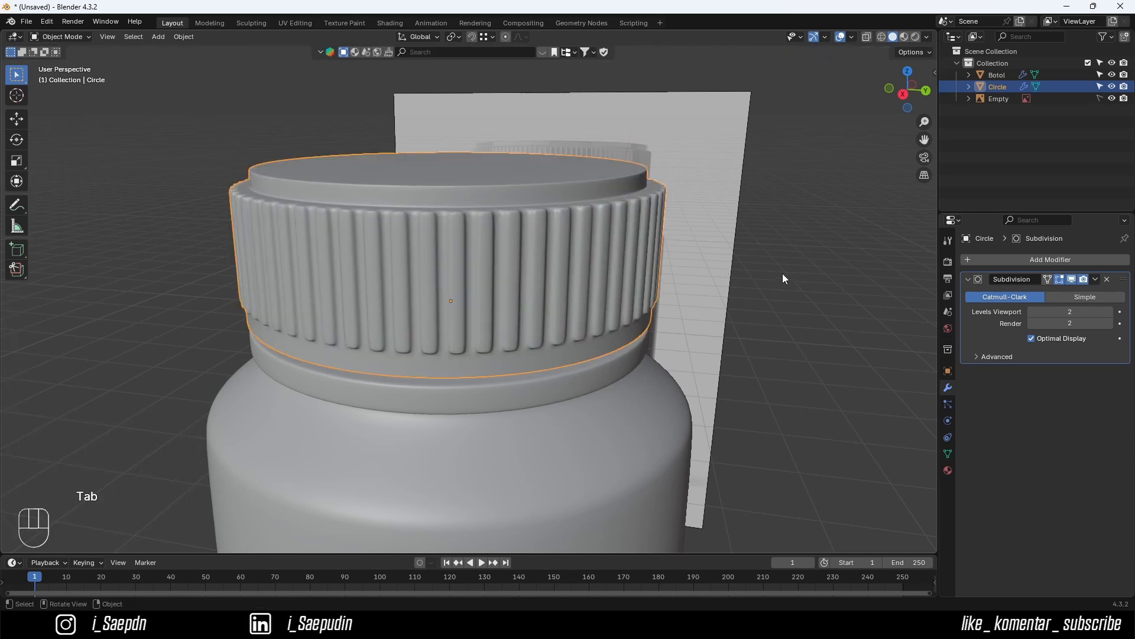
- Deselect the models and hide the reference image in the viewport
{"action": "scroll", "coordinate": [588, 288], "scroll_direction": "down", "scroll_amount": 3}
{"action": "scroll", "coordinate": [624, 246], "scroll_direction": "down", "scroll_amount": 5}
{"action": "middle_click_drag", "start_coordinate": [601, 282], "coordinate": [523, 287]}
{"action": "scroll", "coordinate": [524, 287], "scroll_direction": "up", "scroll_amount": 5}
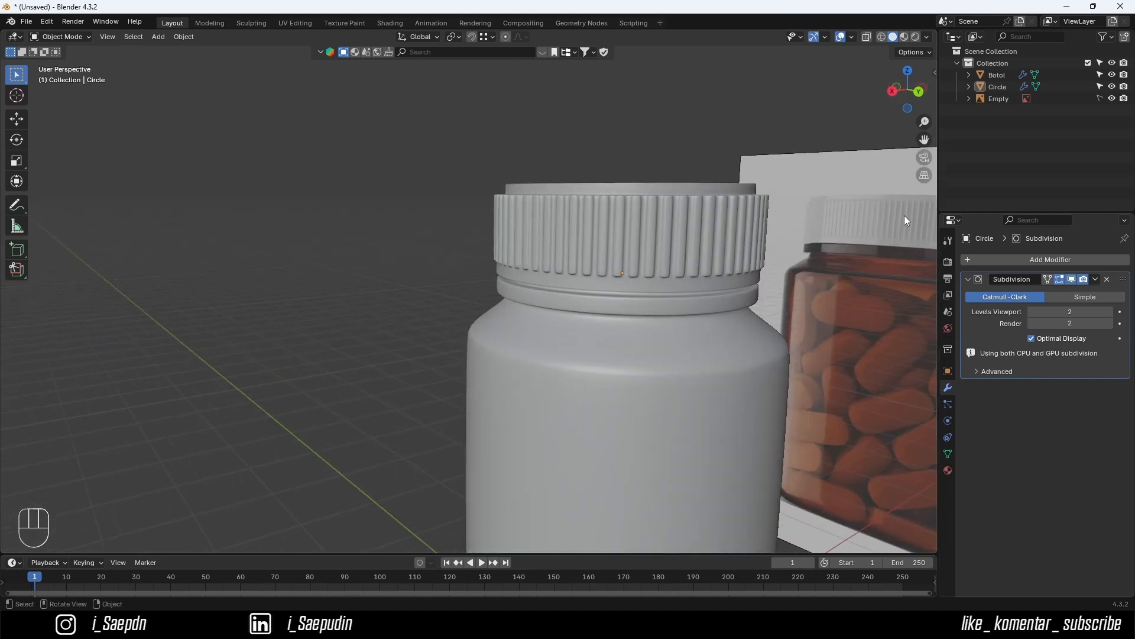
{"action": "middle_click_drag", "start_coordinate": [761, 228], "coordinate": [638, 240]}
{"action": "scroll", "coordinate": [663, 225], "scroll_direction": "down", "scroll_amount": 5}
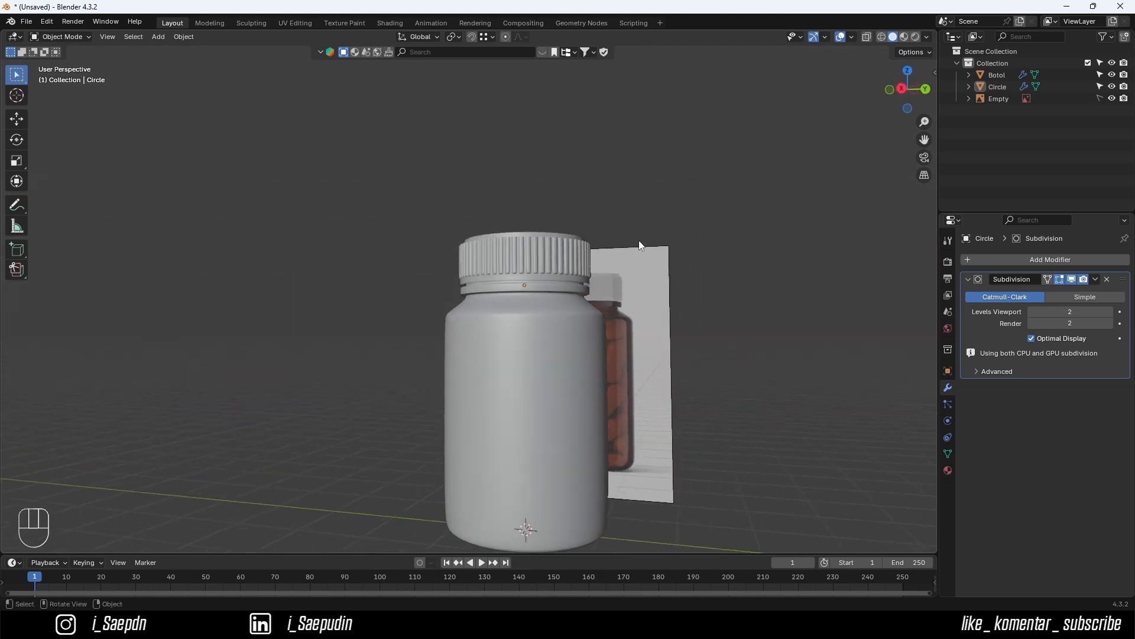
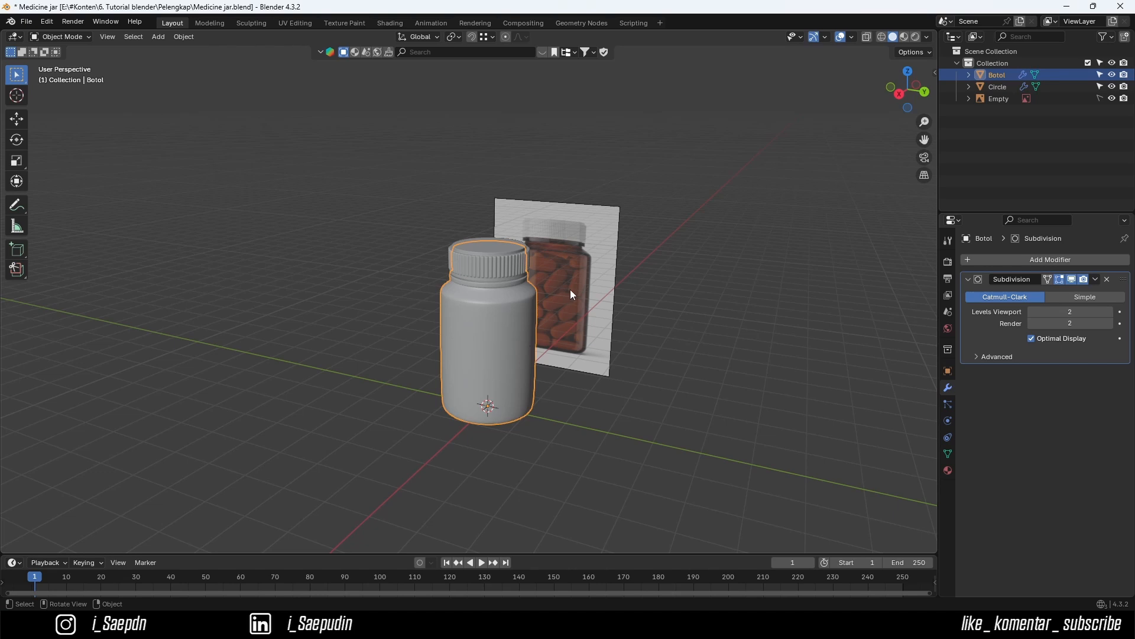
{"action": "left_click", "coordinate": [581, 250]}
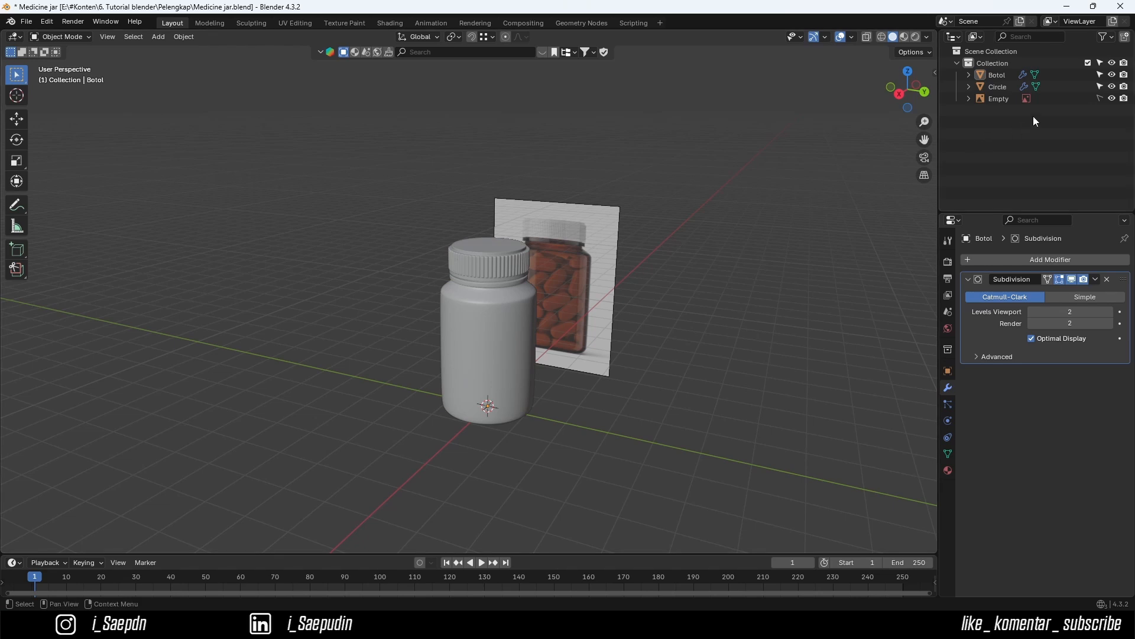
{"action": "left_click", "coordinate": [1112, 99]}
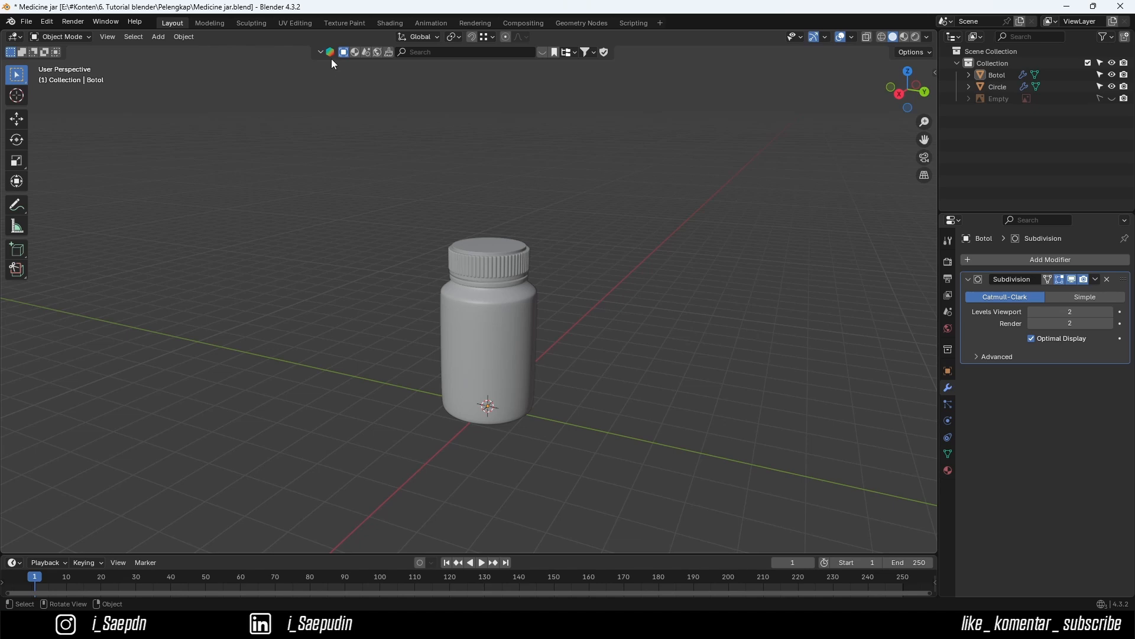
- Preview the capped bottle in the Shading workspace and return to the Layout workspace
{"action": "left_click", "coordinate": [390, 23]}
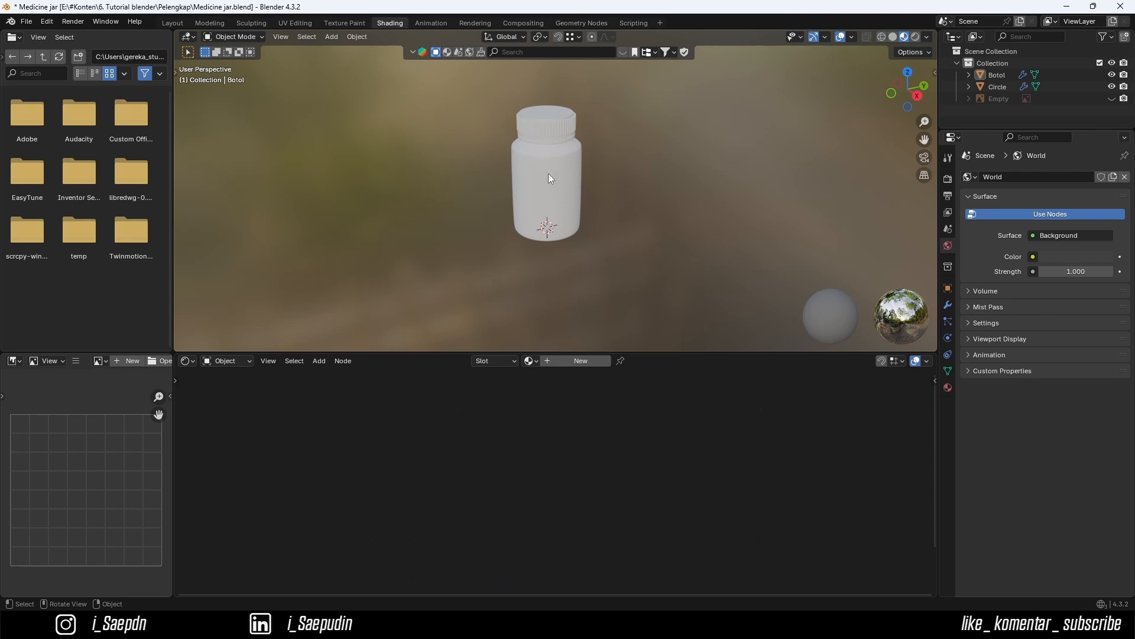
{"action": "middle_click_drag", "start_coordinate": [548, 180], "coordinate": [434, 193]}
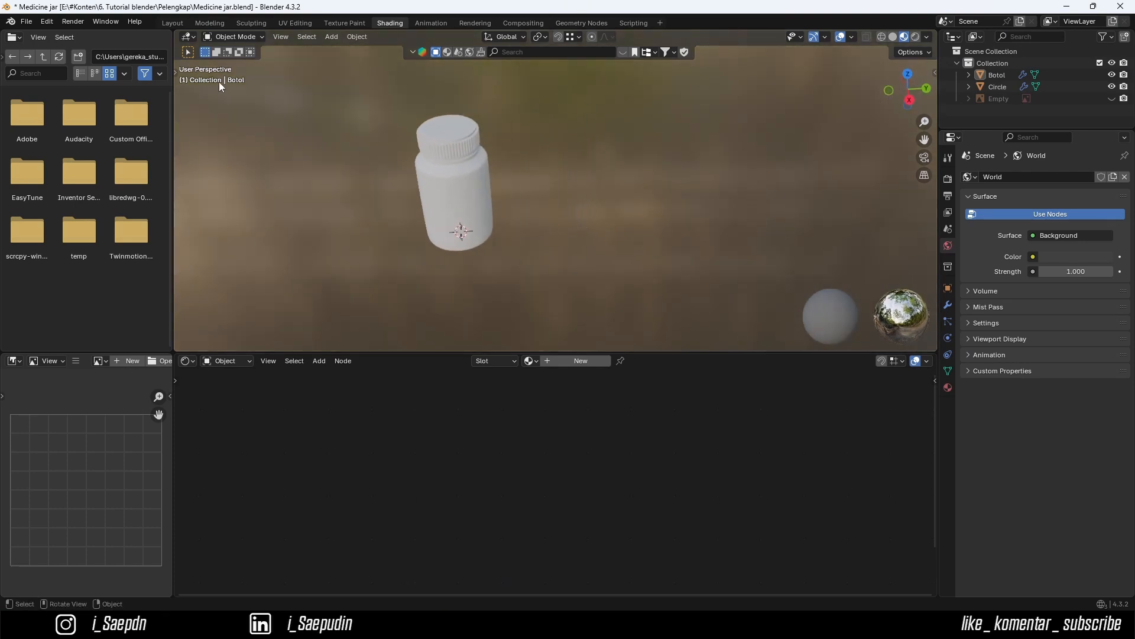
{"action": "left_click", "coordinate": [176, 23]}
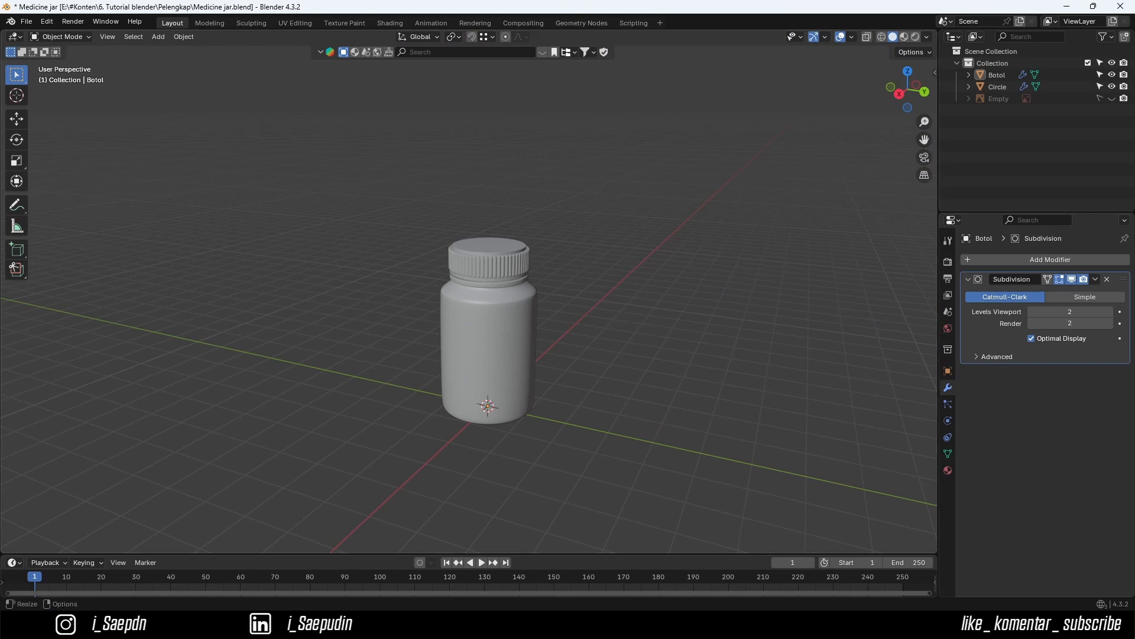
- Split the 3D viewport into two side-by-side areas and turn the one beside the outliner into a Shader Editor with its sidebar hidden
{"action": "left_click_drag", "start_coordinate": [4, 37], "coordinate": [425, 87]}
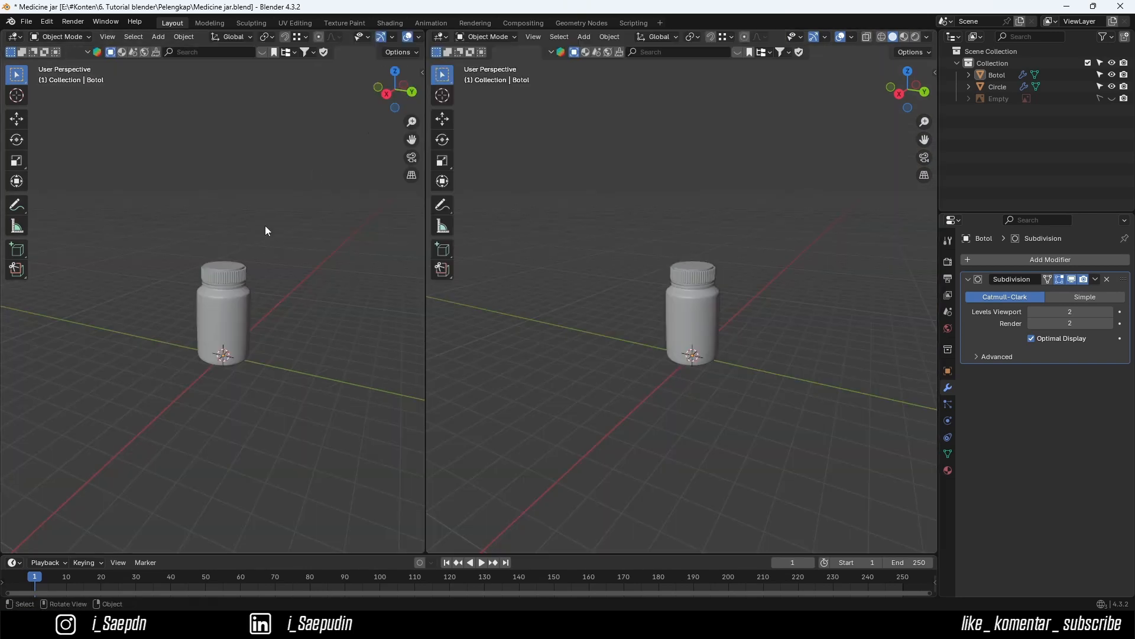
{"action": "scroll", "coordinate": [244, 310], "scroll_direction": "up", "scroll_amount": 5}
{"action": "middle_click_drag", "start_coordinate": [298, 242], "coordinate": [276, 247]}
{"action": "scroll", "coordinate": [275, 247], "scroll_direction": "up", "scroll_amount": 1}
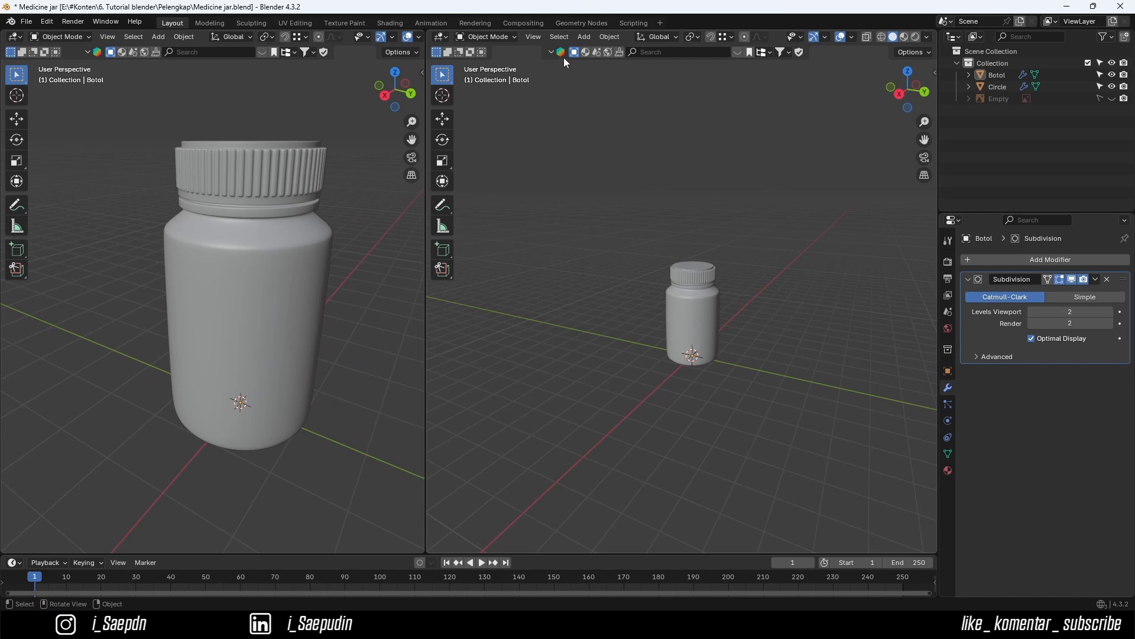
{"action": "left_click", "coordinate": [445, 37]}
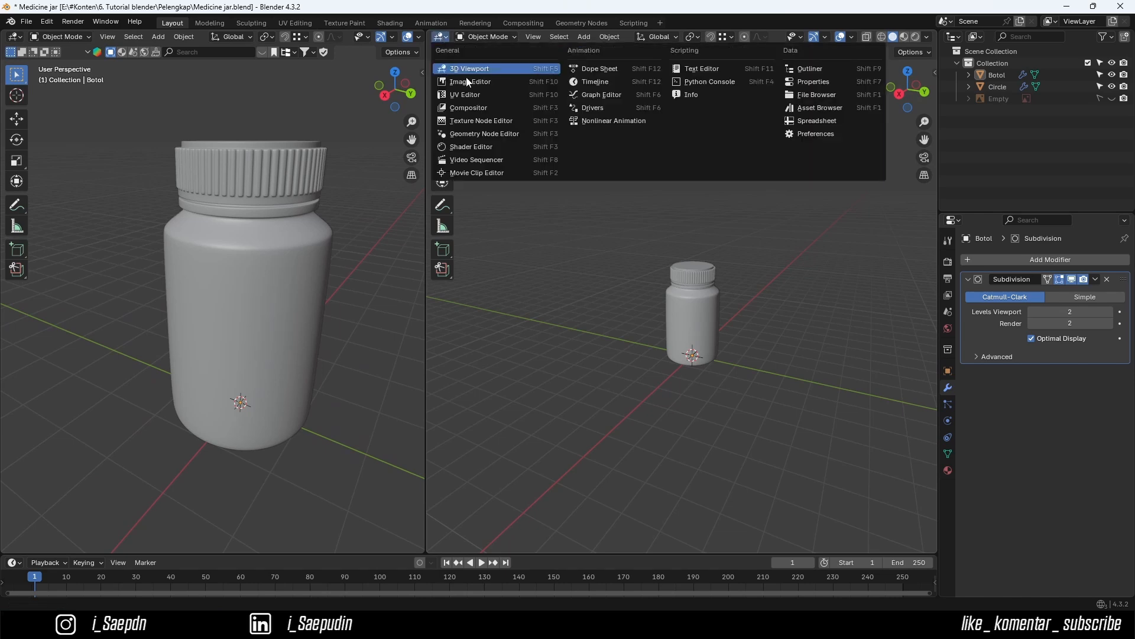
{"action": "left_click", "coordinate": [472, 146]}
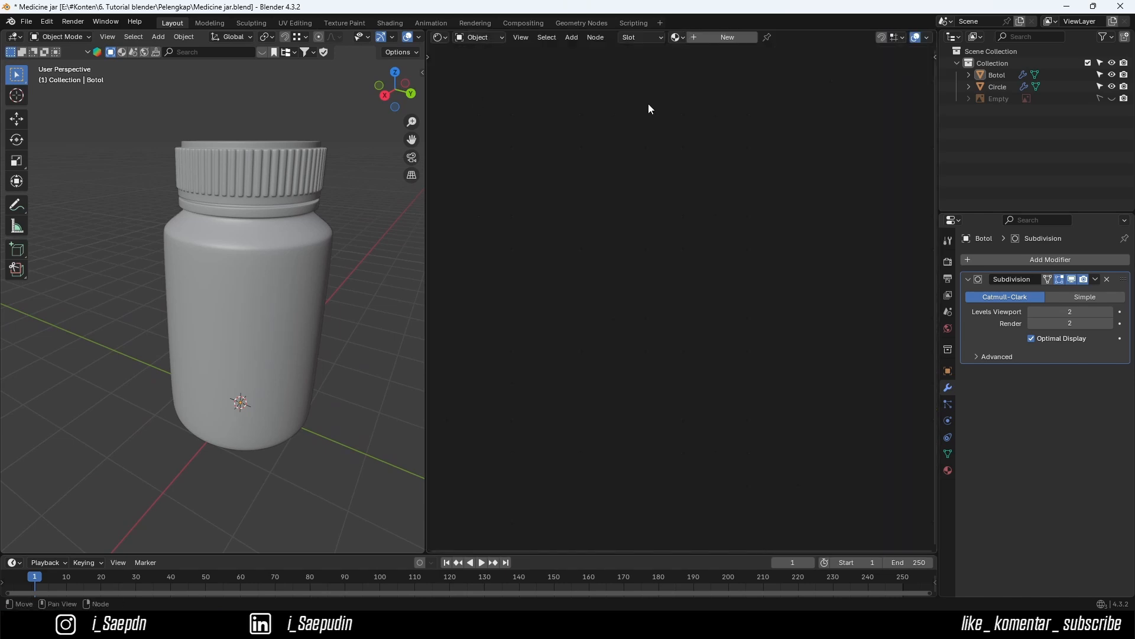
{"action": "key", "text": "n"}
- Switch the remaining 3D viewport to rendered shading and disable Scene World lighting
{"action": "scroll", "coordinate": [266, 36], "scroll_direction": "down", "scroll_amount": 3}
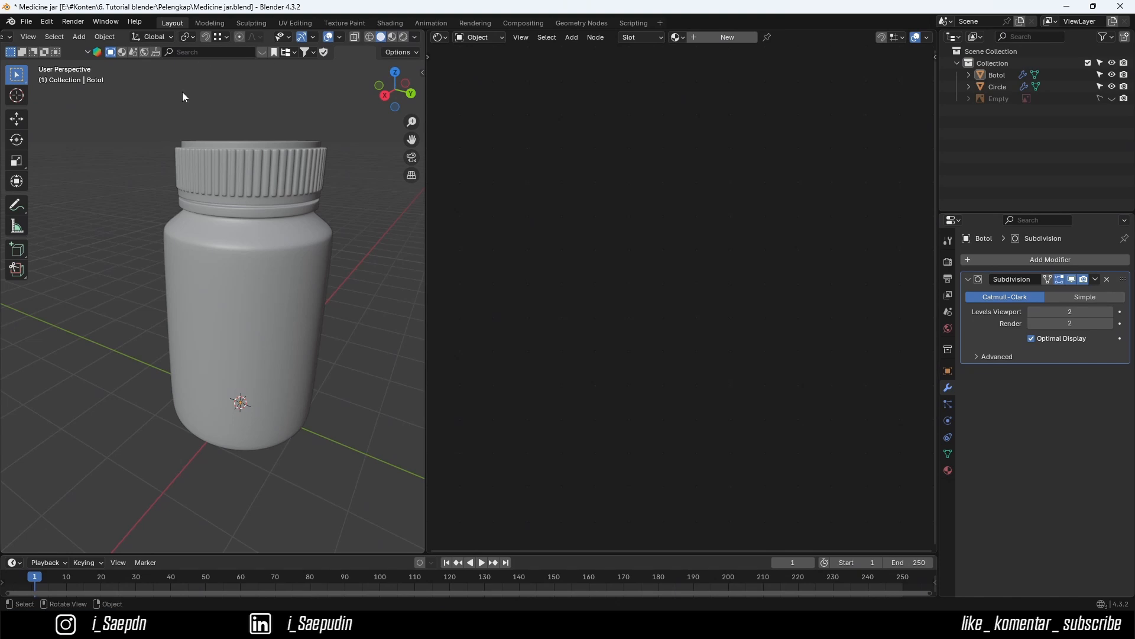
{"action": "left_click", "coordinate": [404, 37]}
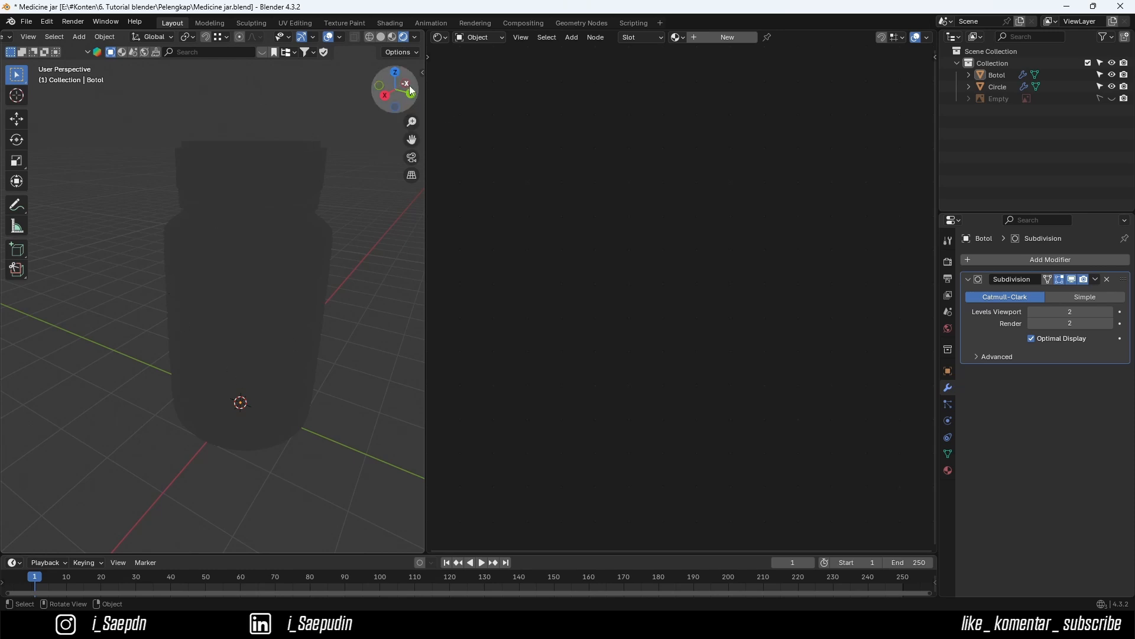
{"action": "left_click", "coordinate": [415, 36]}
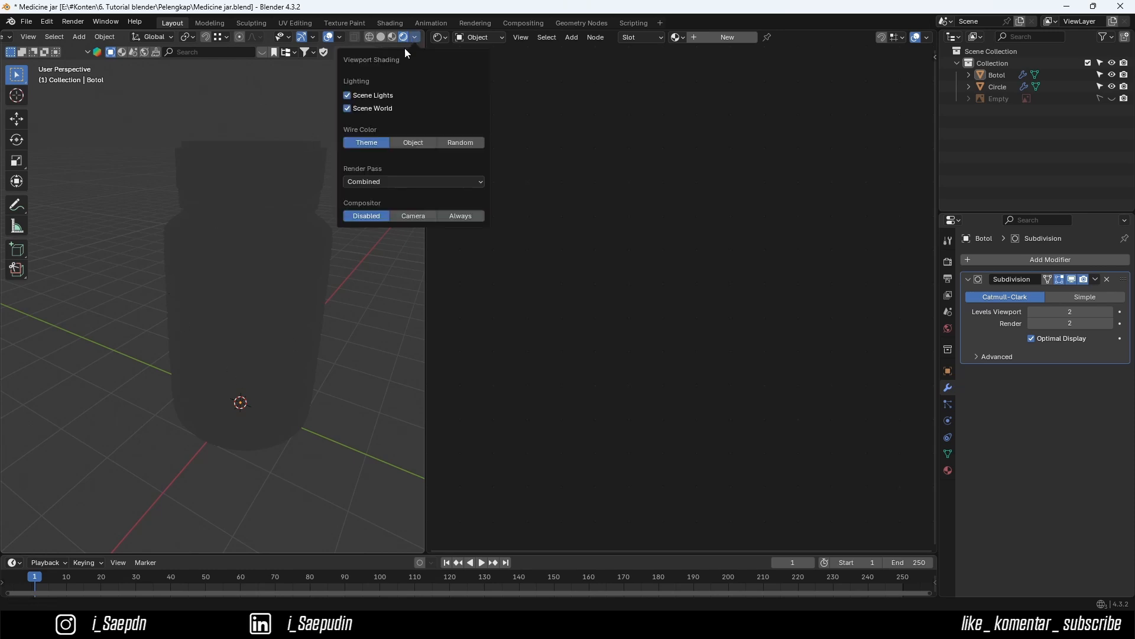
{"action": "left_click", "coordinate": [348, 109]}
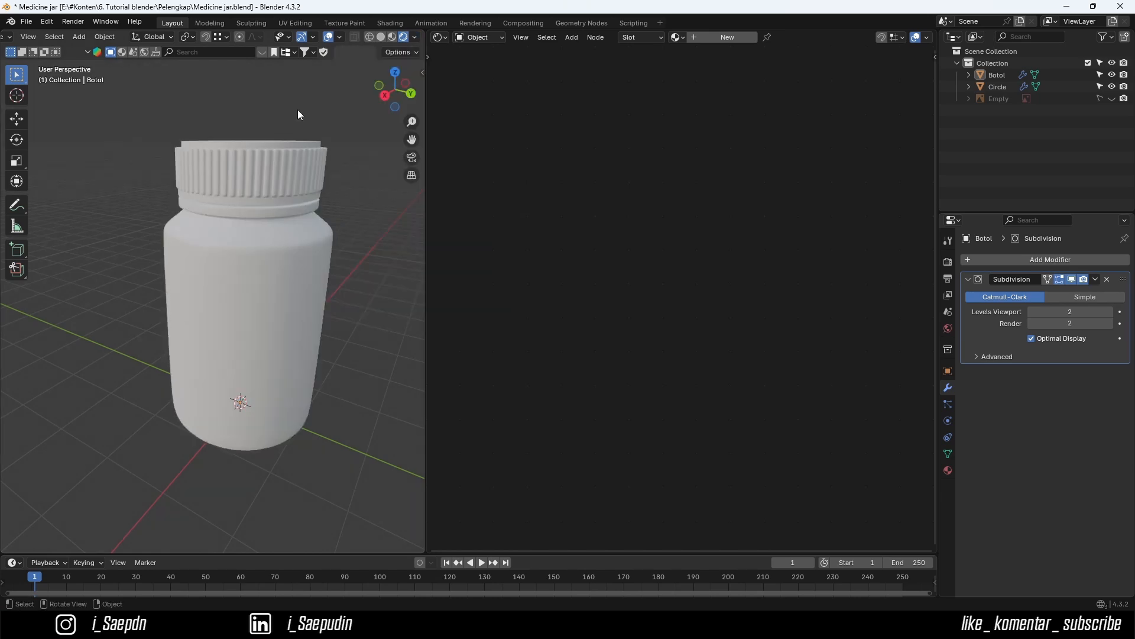
- Create a new material on the bottle body and name it Kaca
{"action": "left_click", "coordinate": [257, 221]}
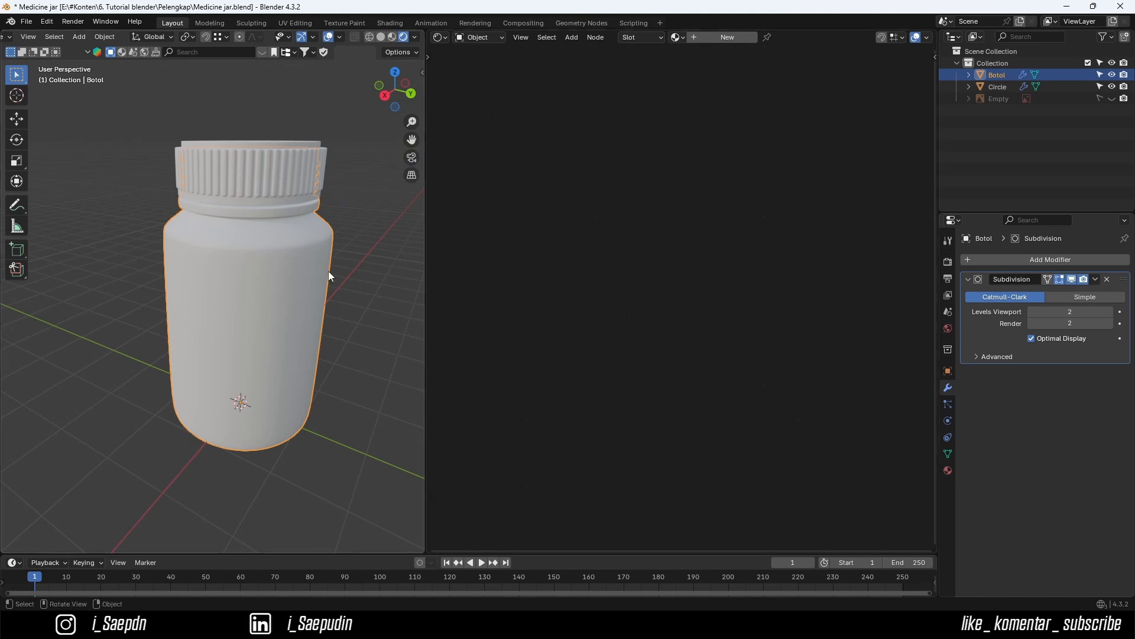
{"action": "left_click", "coordinate": [365, 247]}
{"action": "left_click", "coordinate": [296, 246]}
{"action": "left_click", "coordinate": [714, 40]}
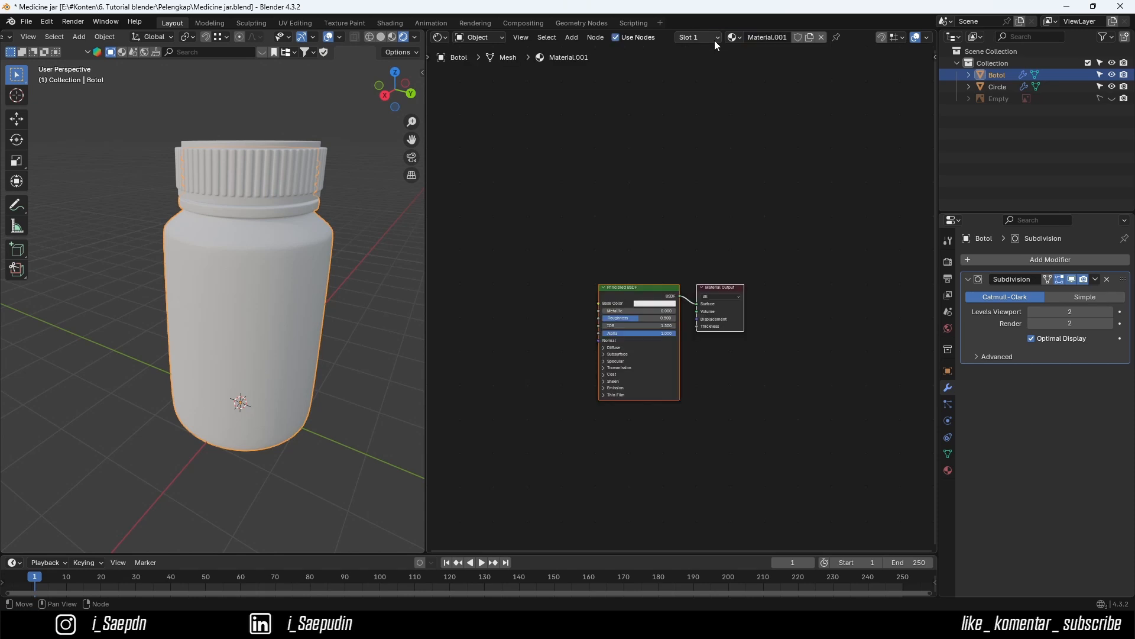
{"action": "scroll", "coordinate": [670, 306], "scroll_direction": "up", "scroll_amount": 3}
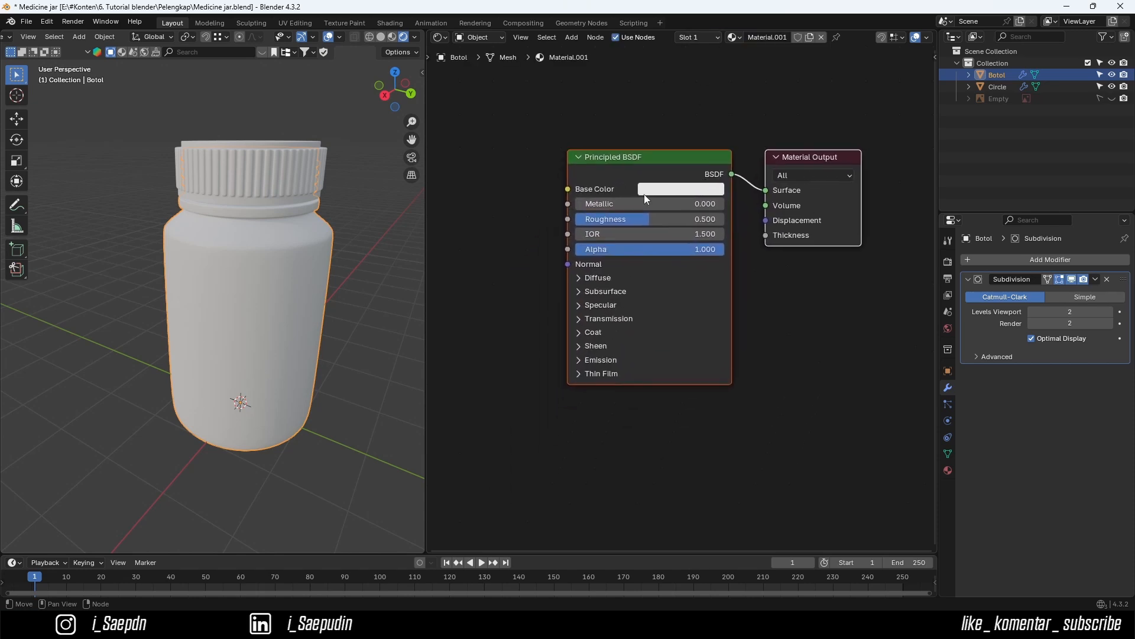
{"action": "double_click", "coordinate": [754, 38]}
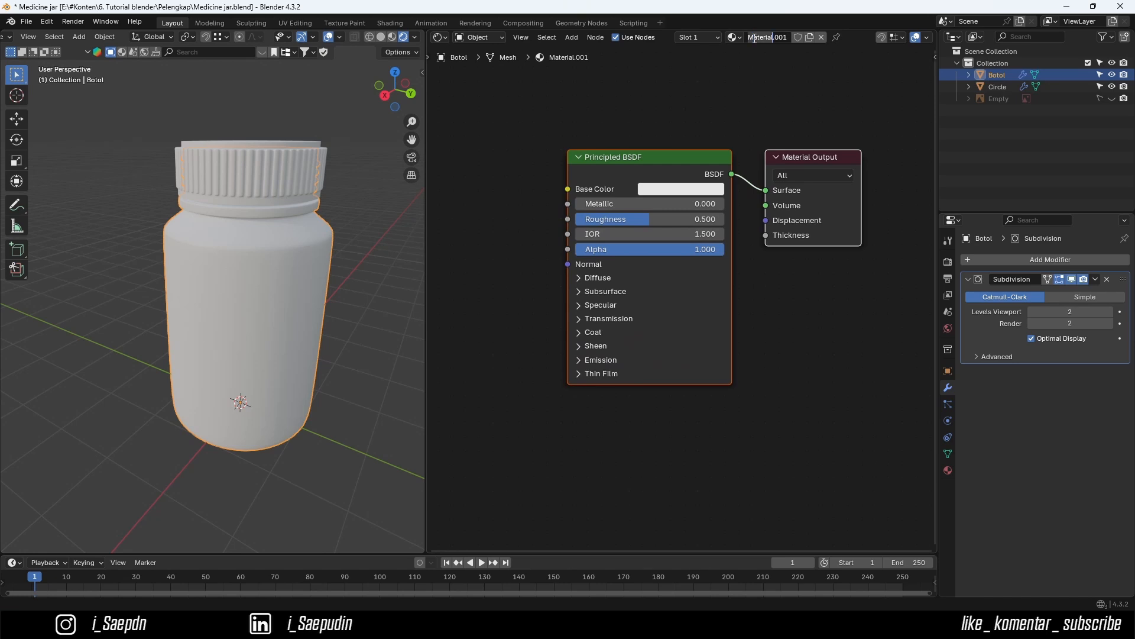
{"action": "key", "text": "ctrl+a"}
{"action": "type", "text": "Kaca"}
{"action": "key", "text": "Return"}
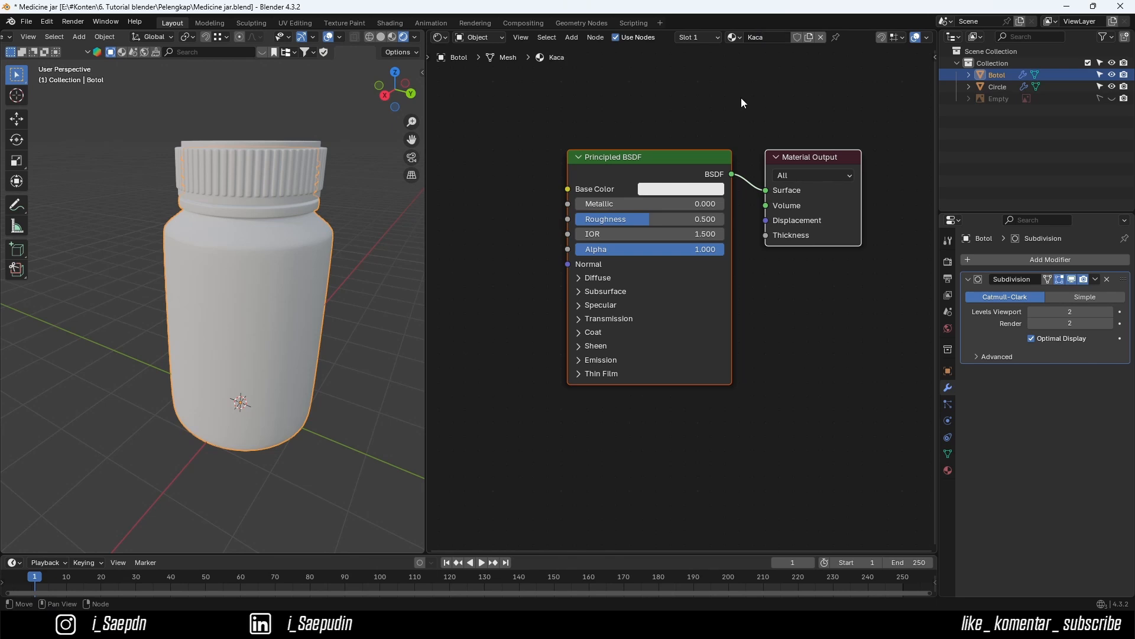
- Disconnect the Principled BSDF from the Kaca material's output and delete the node
{"action": "left_click", "coordinate": [617, 160]}
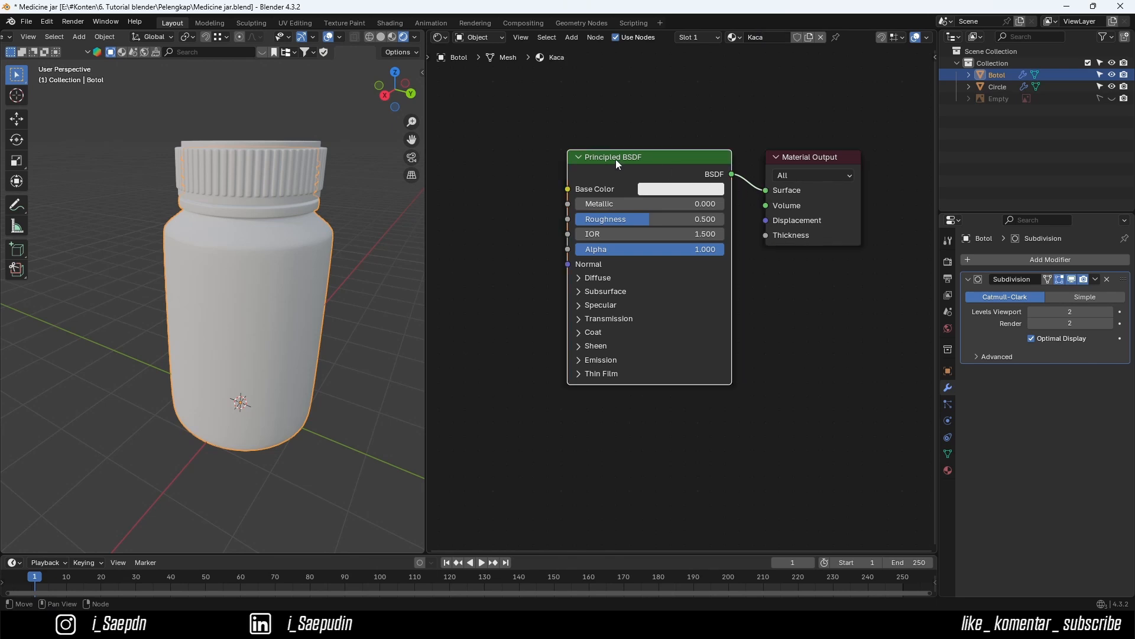
{"action": "left_click", "coordinate": [947, 471]}
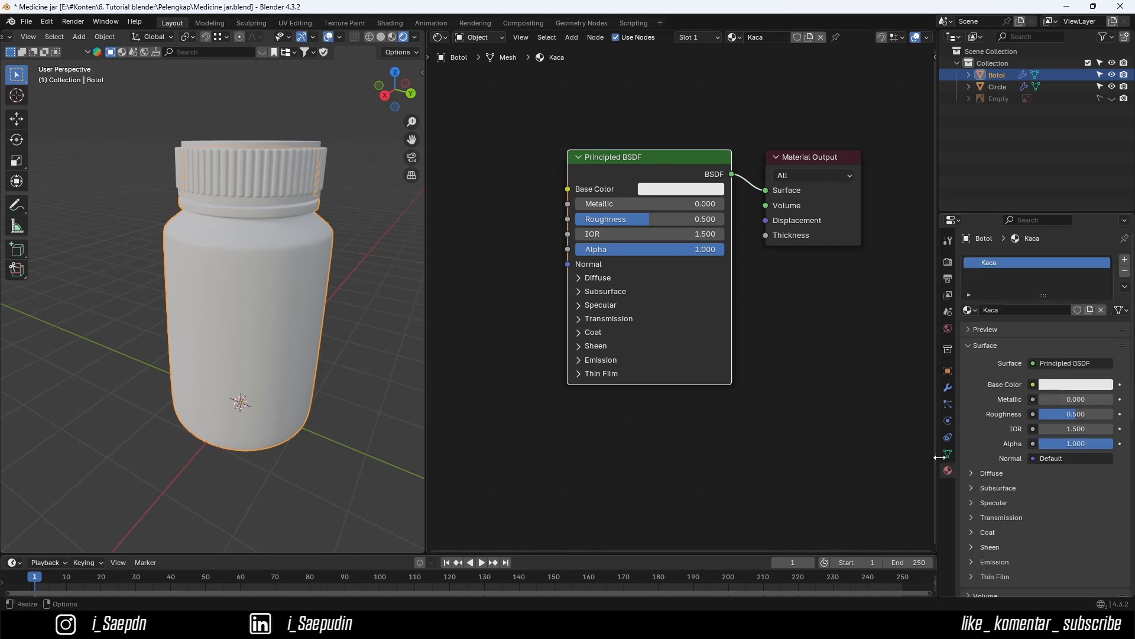
{"action": "left_click", "coordinate": [1036, 364]}
{"action": "left_click_drag", "start_coordinate": [764, 190], "coordinate": [697, 168]}
{"action": "left_click", "coordinate": [694, 162]}
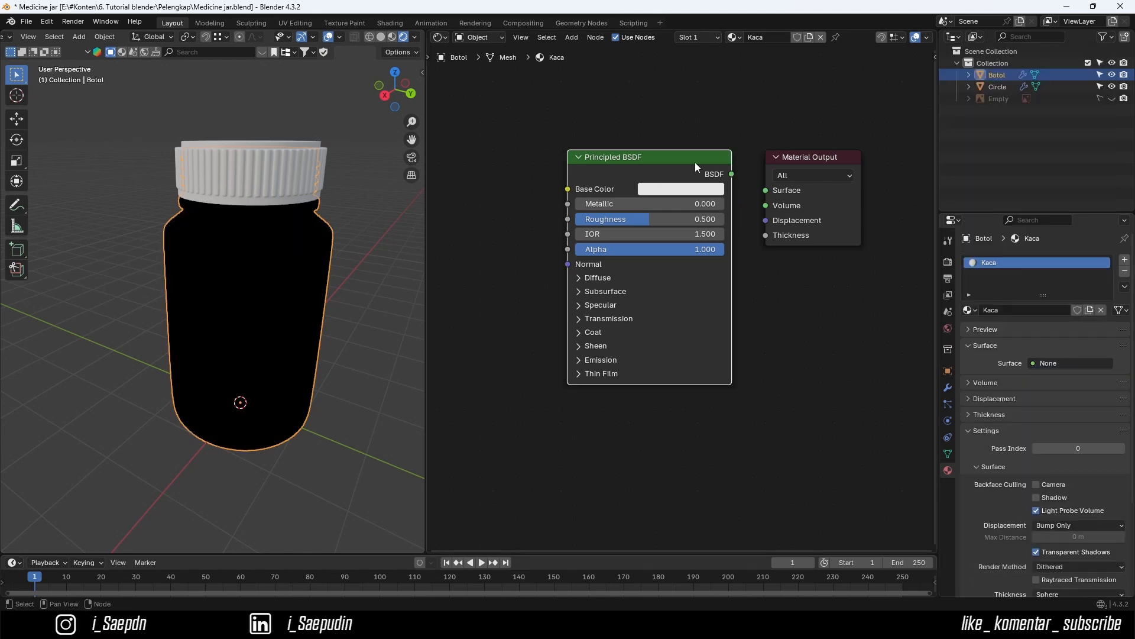
{"action": "key", "text": "Delete"}
- Add a Glass BSDF node, connect it to the Material Output's Surface, and deselect the bottle
{"action": "key", "text": "shift+a"}
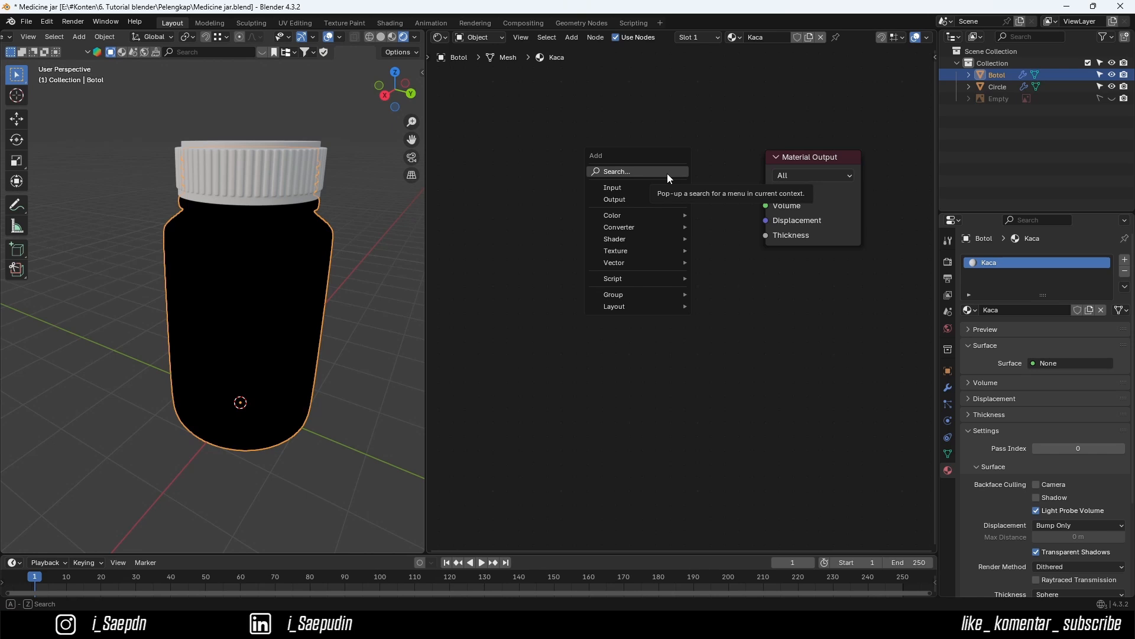
{"action": "type", "text": "glass"}
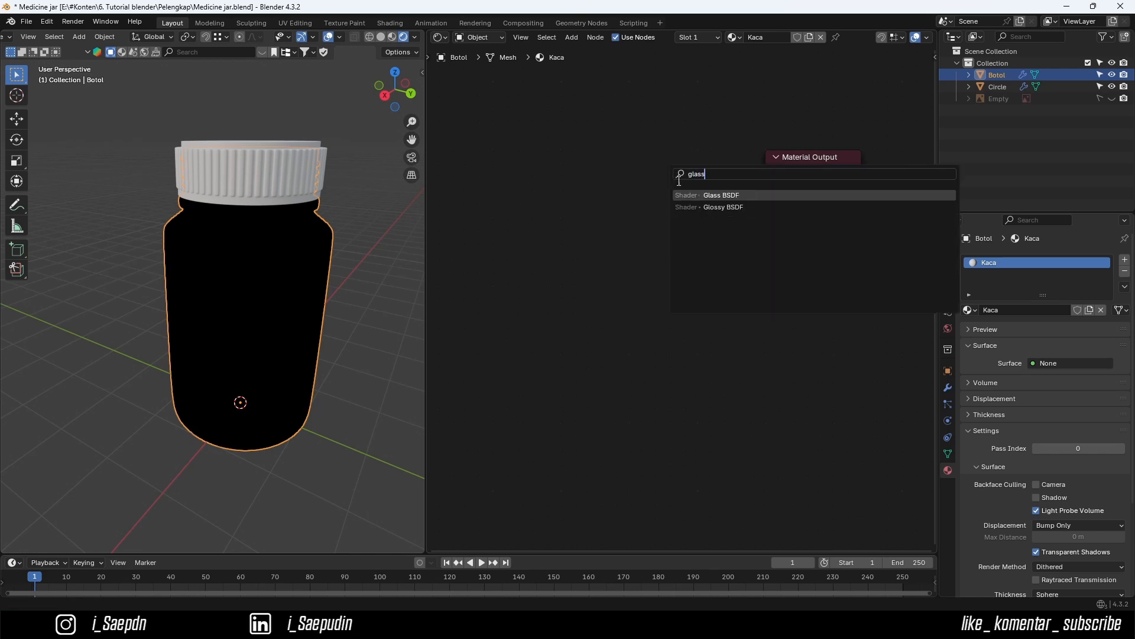
{"action": "key", "text": "Return"}
{"action": "left_click", "coordinate": [575, 160]}
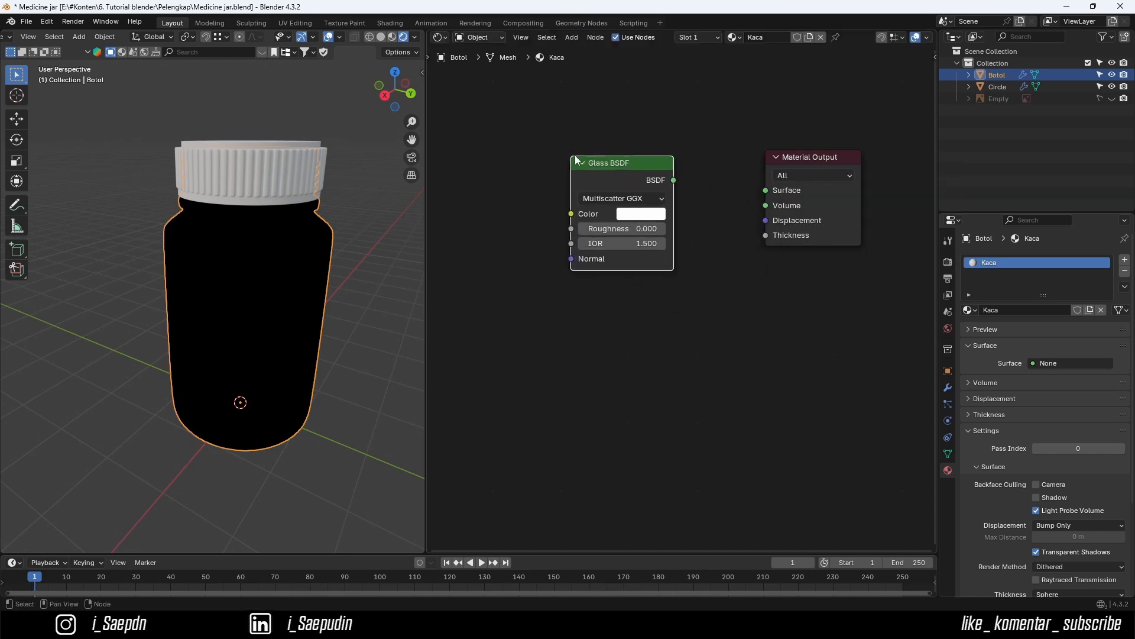
{"action": "left_click_drag", "start_coordinate": [673, 180], "coordinate": [766, 190]}
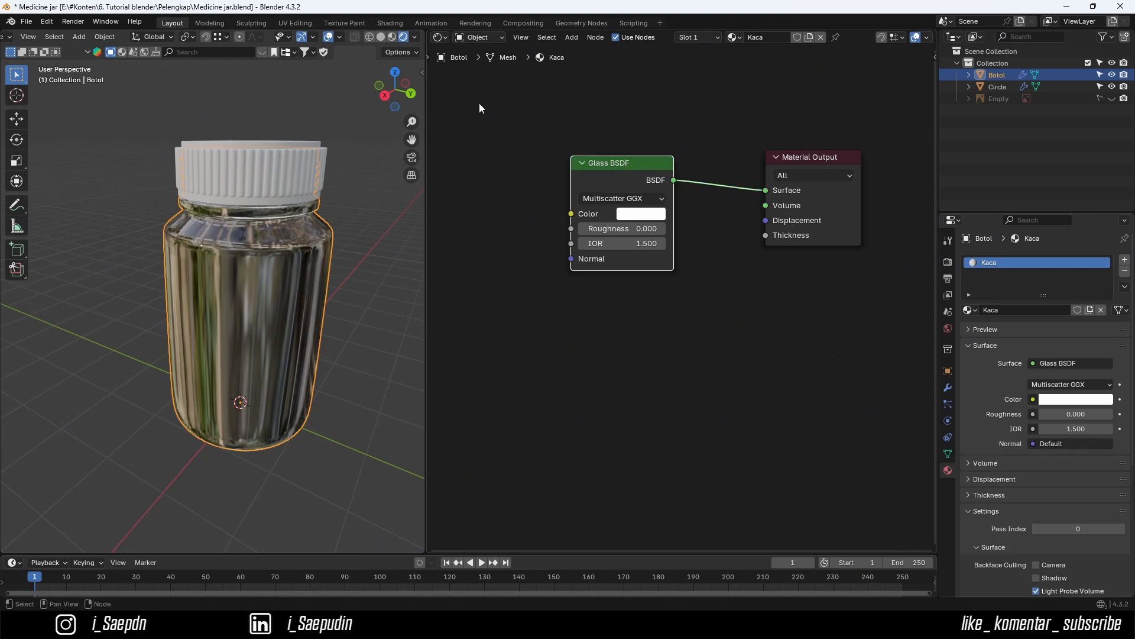
{"action": "left_click", "coordinate": [328, 294]}
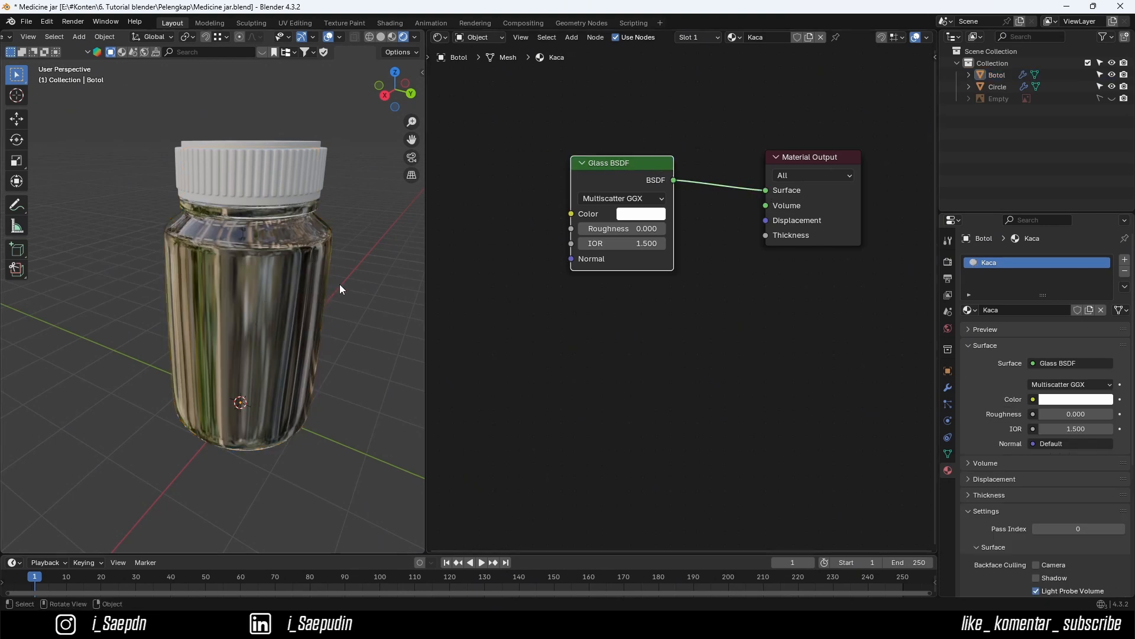
- Move the Glass BSDF node up and away from the output and place a new Transparent BSDF node beneath it
{"action": "left_click_drag", "start_coordinate": [609, 163], "coordinate": [576, 128]}
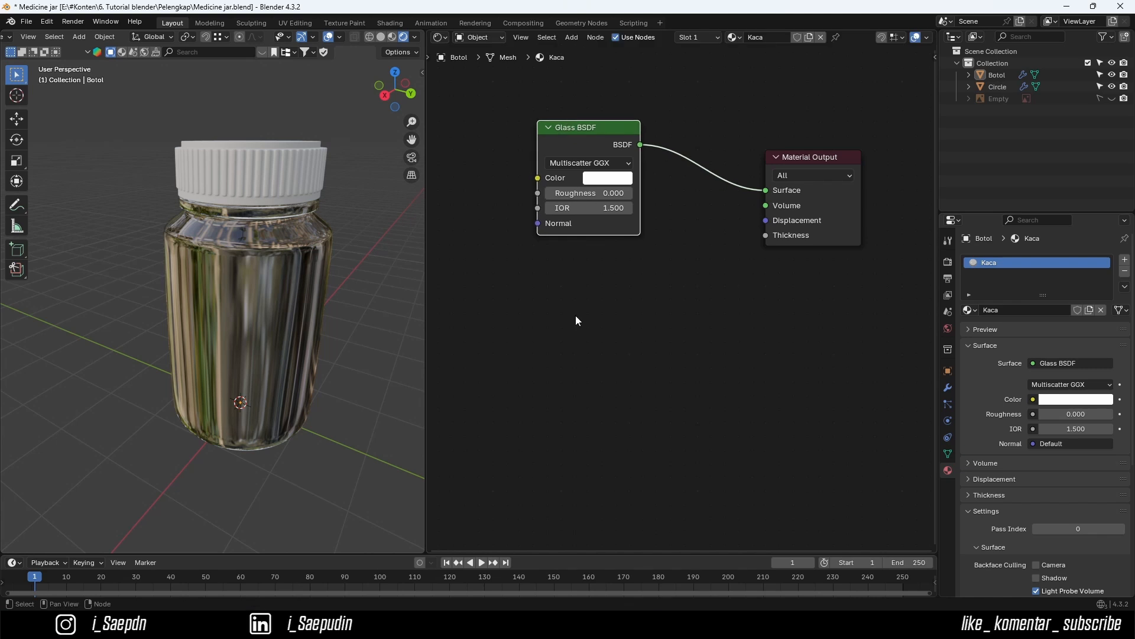
{"action": "left_click", "coordinate": [576, 314]}
{"action": "key", "text": "shift+a"}
{"action": "type", "text": "tr"}
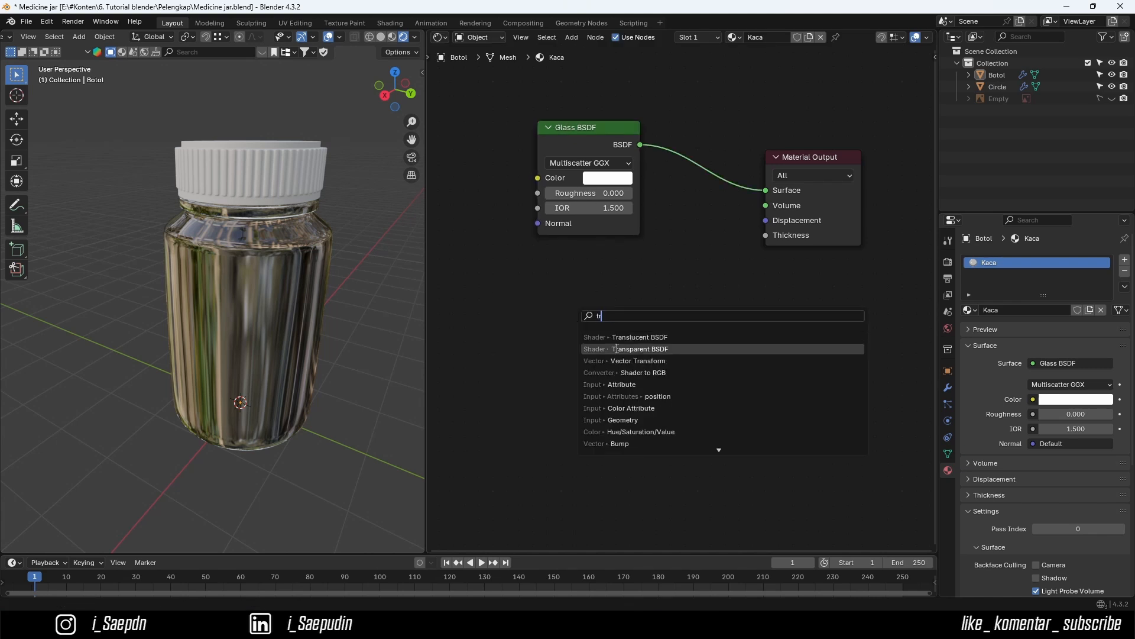
{"action": "left_click", "coordinate": [627, 349]}
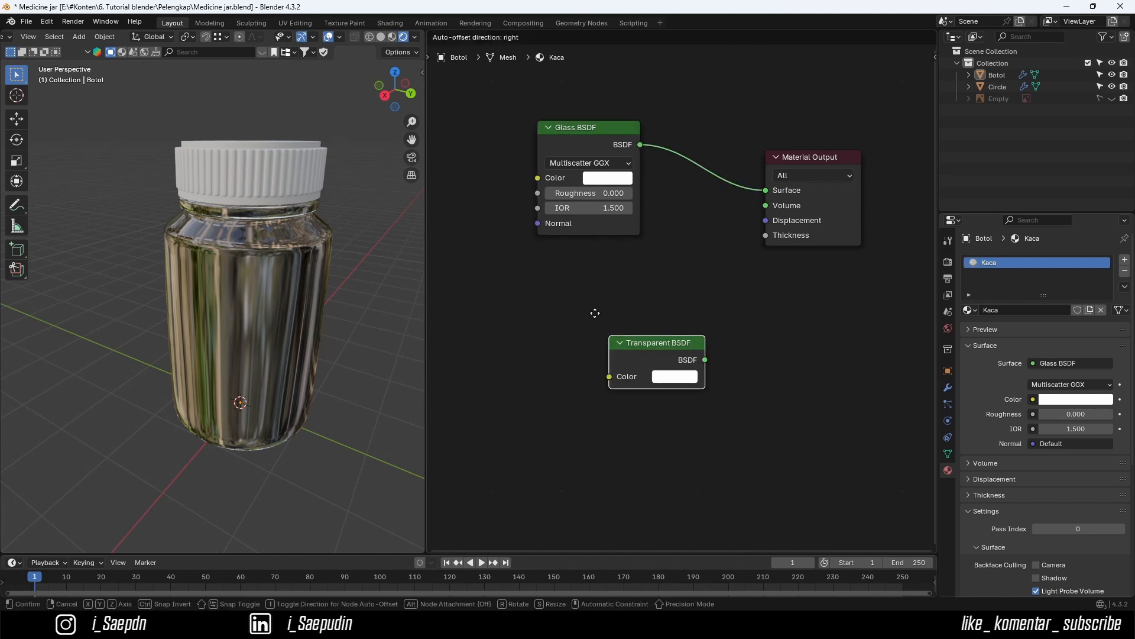
{"action": "left_click", "coordinate": [541, 265]}
{"action": "left_click", "coordinate": [670, 223]}
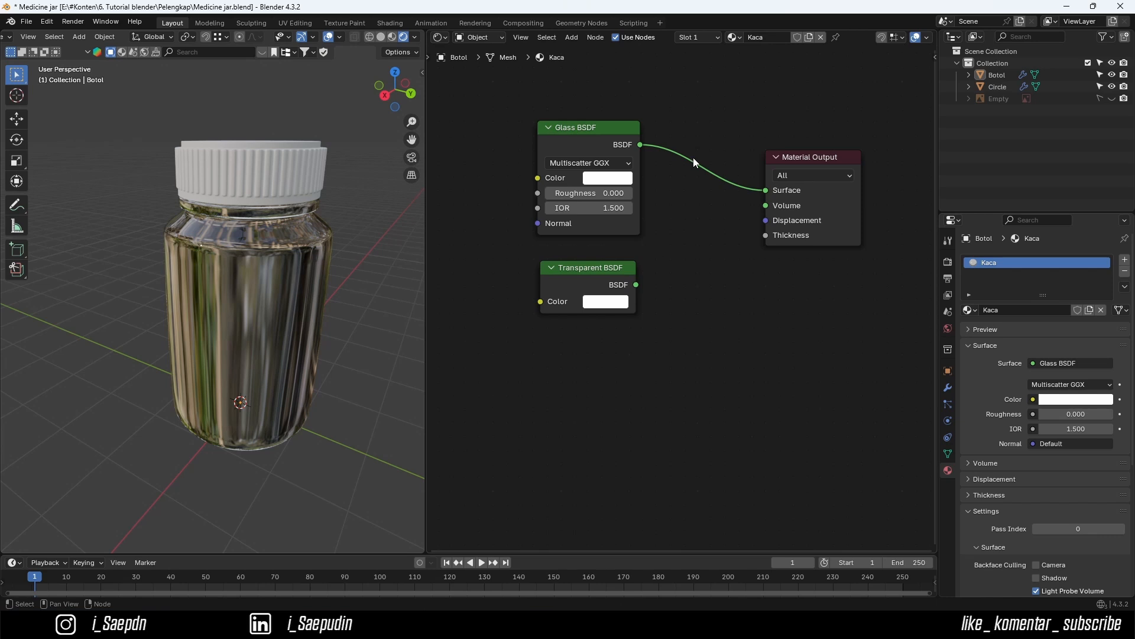
- Insert a Mix Shader between the Glass BSDF and the Material Output, and connect the Transparent BSDF to its second Shader input
{"action": "key", "text": "shift+a"}
{"action": "mouse_move", "coordinate": [675, 188]}
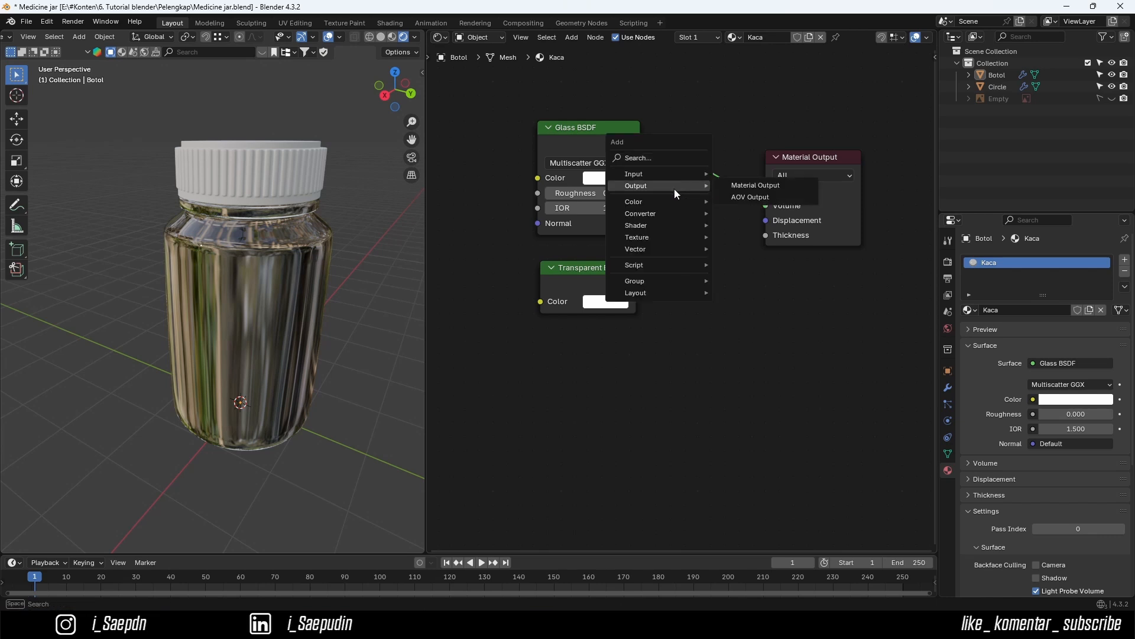
{"action": "type", "text": "mix"}
{"action": "key", "text": "Down"}
{"action": "key", "text": "Down"}
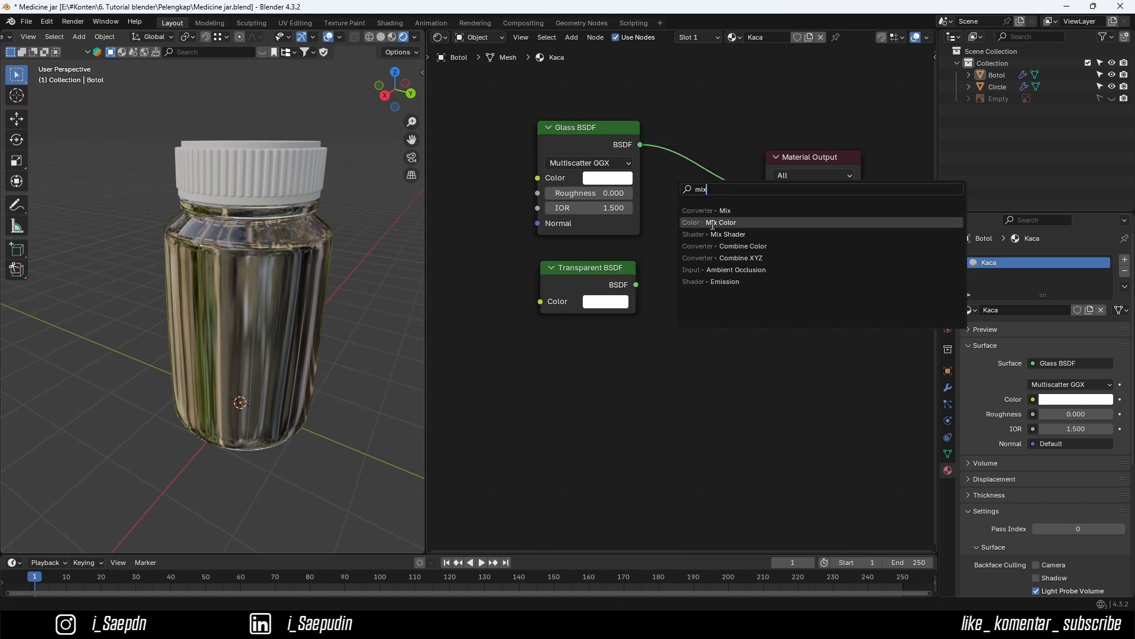
{"action": "key", "text": "Return"}
{"action": "left_click", "coordinate": [680, 128]}
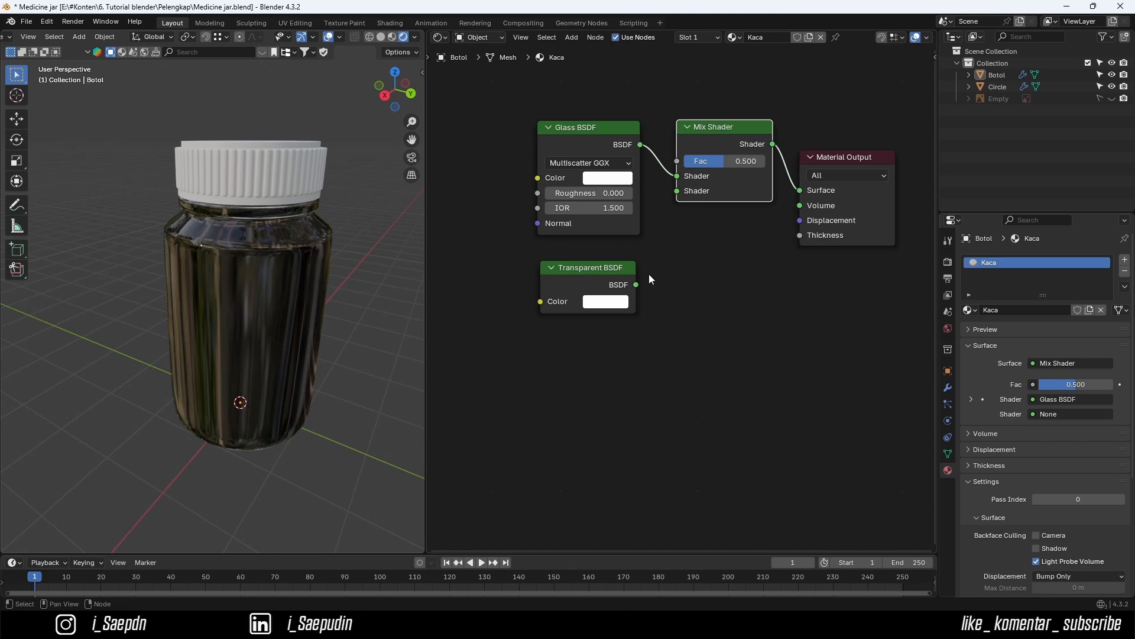
{"action": "left_click_drag", "start_coordinate": [636, 285], "coordinate": [670, 197]}
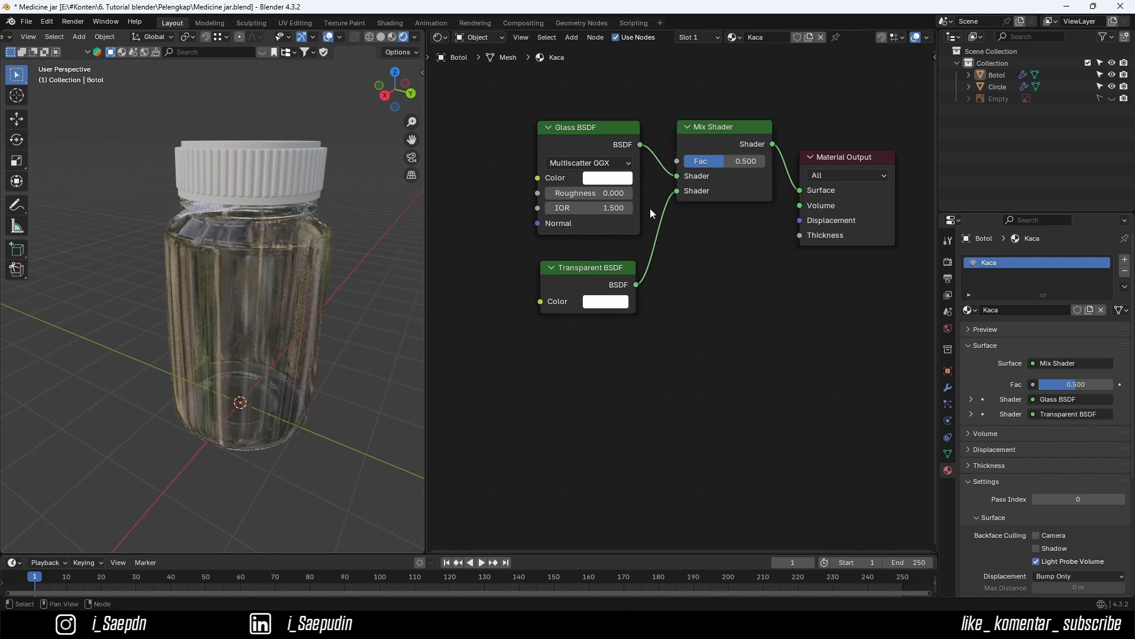
- Switch the render engine to Cycles and set its device to GPU Compute
{"action": "scroll", "coordinate": [270, 337], "scroll_direction": "up", "scroll_amount": 2}
{"action": "mouse_move", "coordinate": [271, 337]}
{"action": "middle_mouse_down"}
{"action": "mouse_move", "coordinate": [307, 274]}
{"action": "mouse_move", "coordinate": [281, 359]}
{"action": "mouse_move", "coordinate": [247, 289]}
{"action": "mouse_move", "coordinate": [254, 304]}
{"action": "mouse_move", "coordinate": [258, 271]}
{"action": "mouse_move", "coordinate": [334, 250]}
{"action": "mouse_move", "coordinate": [299, 281]}
{"action": "mouse_move", "coordinate": [322, 276]}
{"action": "mouse_move", "coordinate": [314, 281]}
{"action": "mouse_move", "coordinate": [236, 291]}
{"action": "mouse_move", "coordinate": [271, 324]}
{"action": "mouse_move", "coordinate": [292, 317]}
{"action": "mouse_move", "coordinate": [291, 344]}
{"action": "middle_mouse_up"}
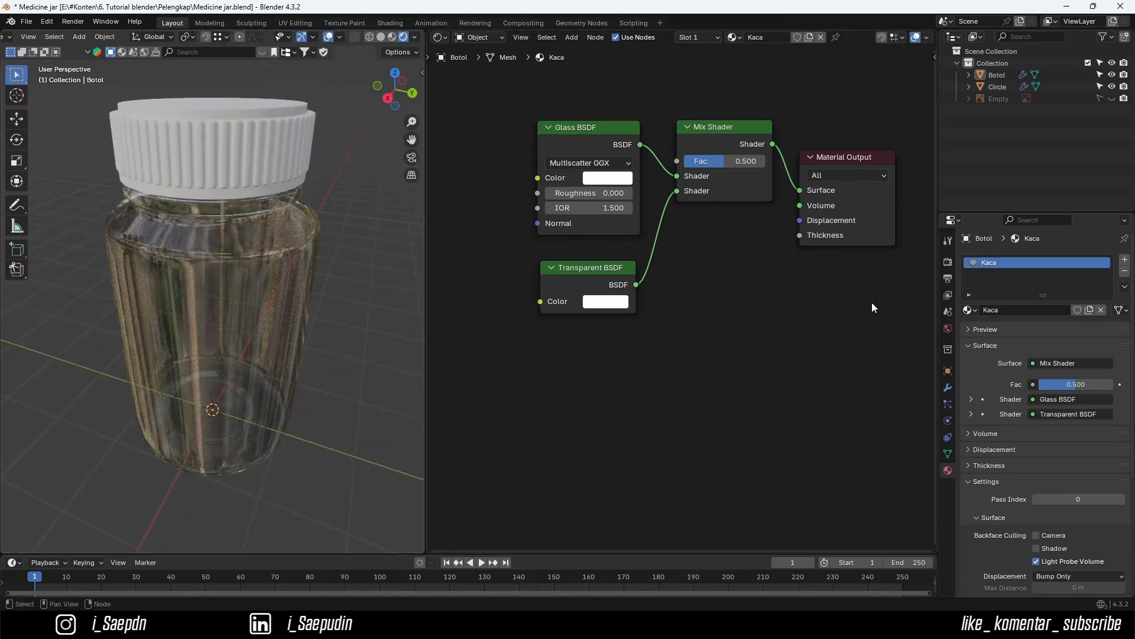
{"action": "left_click", "coordinate": [948, 261]}
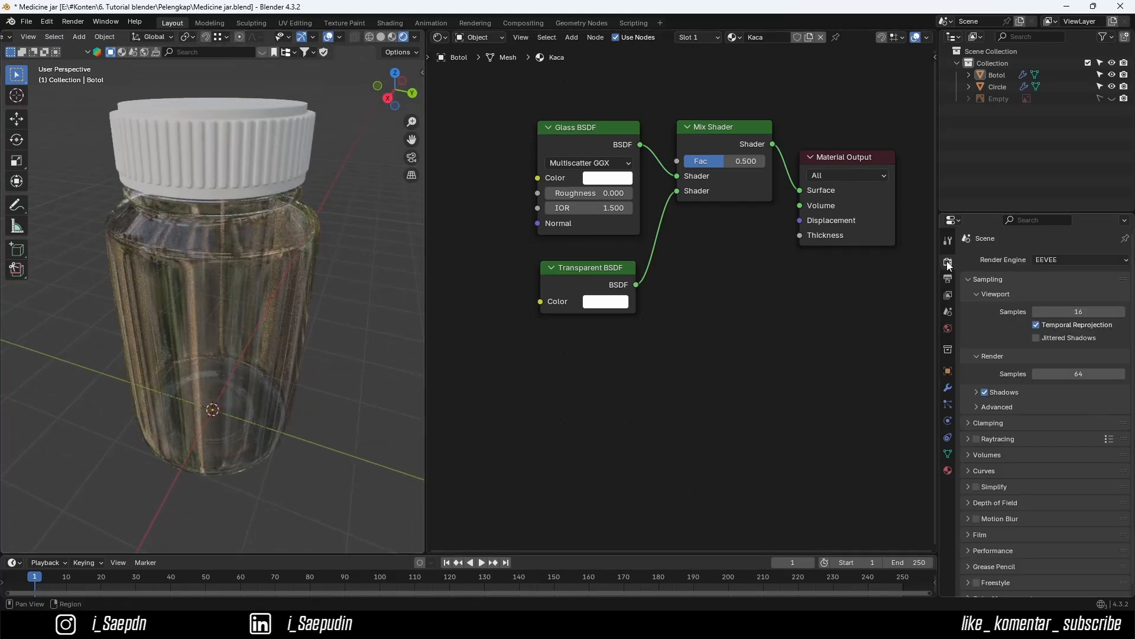
{"action": "left_click", "coordinate": [1051, 261]}
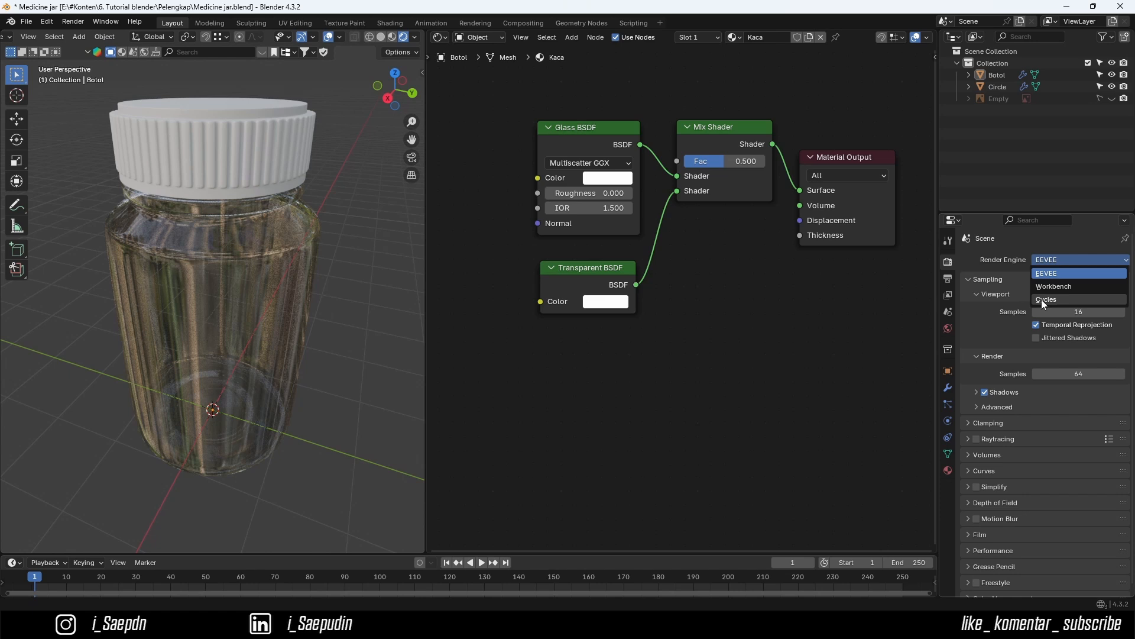
{"action": "left_click", "coordinate": [1043, 300]}
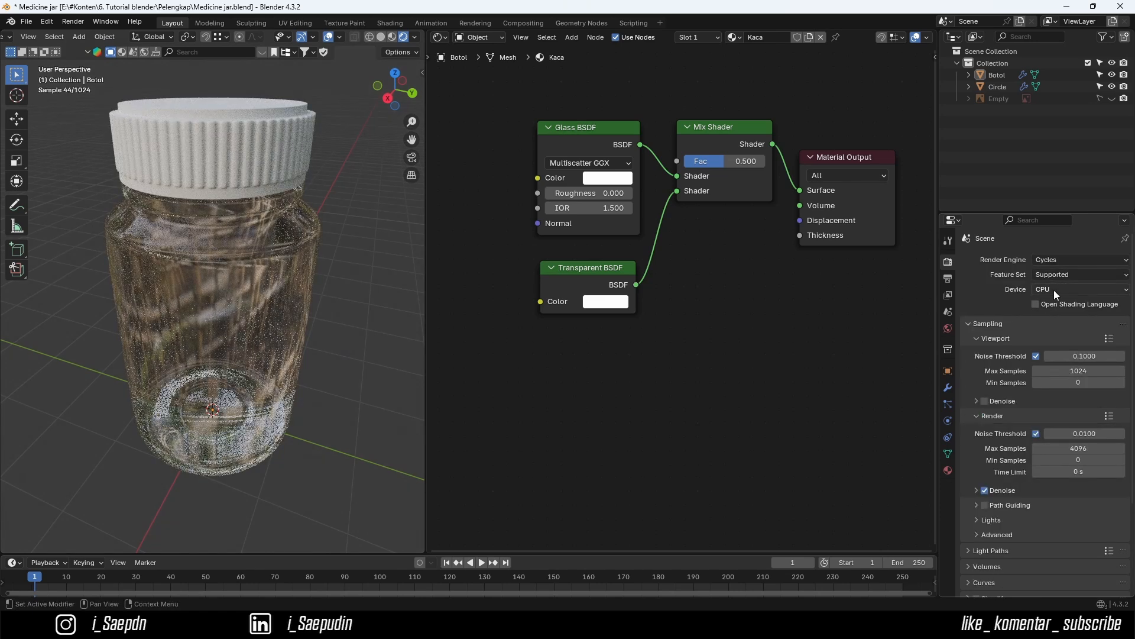
{"action": "left_click", "coordinate": [1055, 289]}
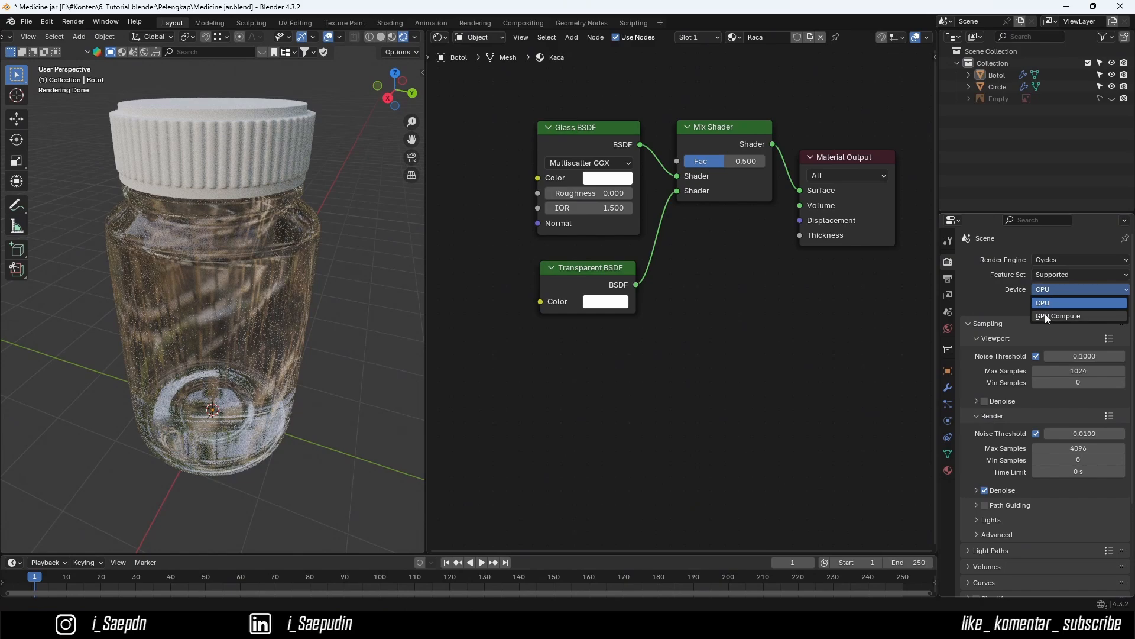
{"action": "left_click", "coordinate": [1045, 315]}
- Set the maximum samples to 64 for the viewport and 128 for the render
{"action": "scroll", "coordinate": [220, 367], "scroll_direction": "up", "scroll_amount": 3}
{"action": "middle_click_drag", "start_coordinate": [220, 366], "coordinate": [293, 331]}
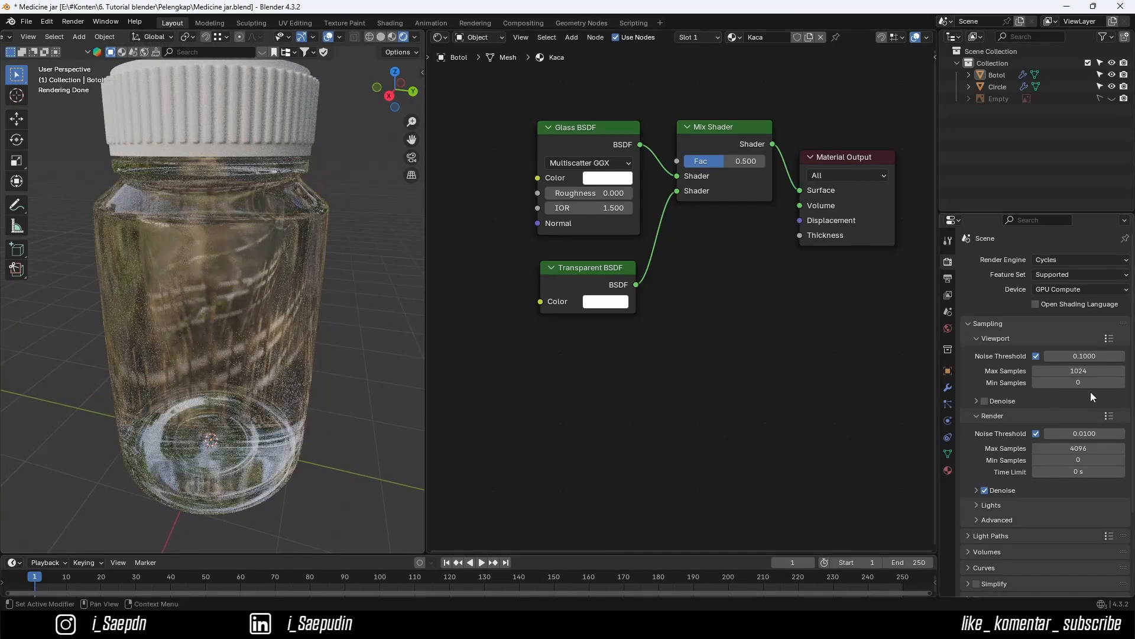
{"action": "scroll", "coordinate": [307, 346], "scroll_direction": "down", "scroll_amount": 3}
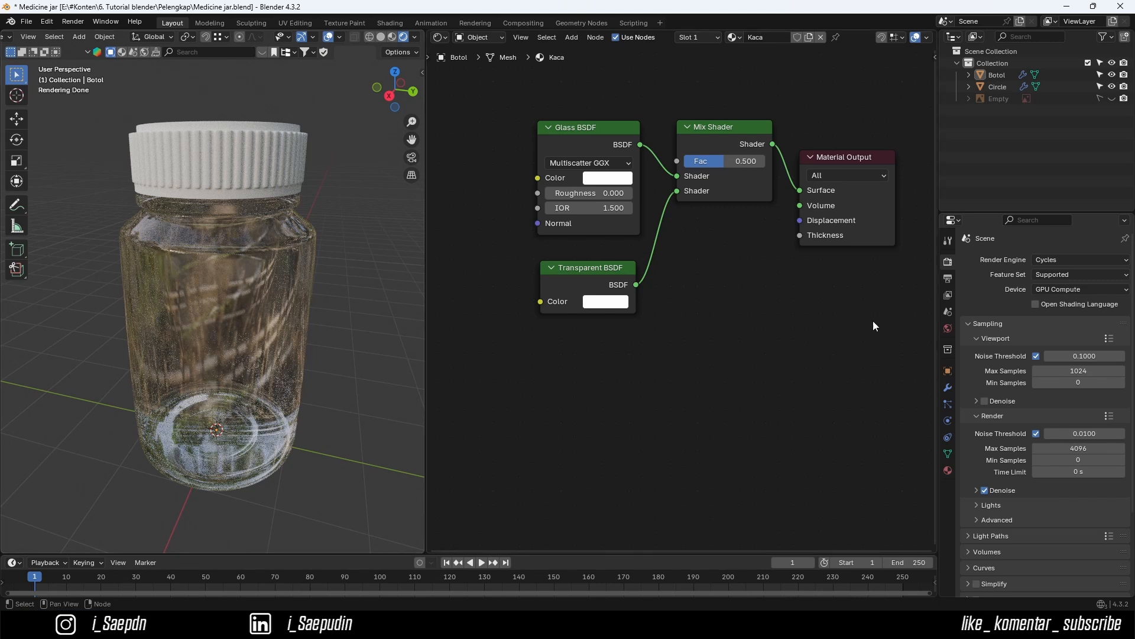
{"action": "left_click", "coordinate": [1059, 371]}
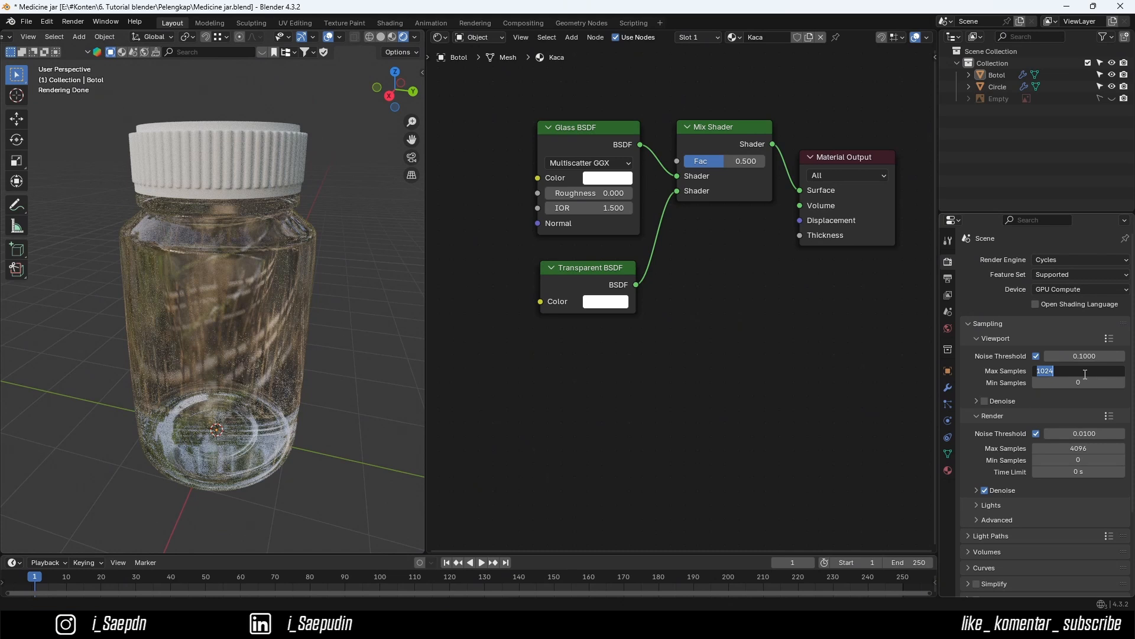
{"action": "type", "text": "64"}
{"action": "key", "text": "Return"}
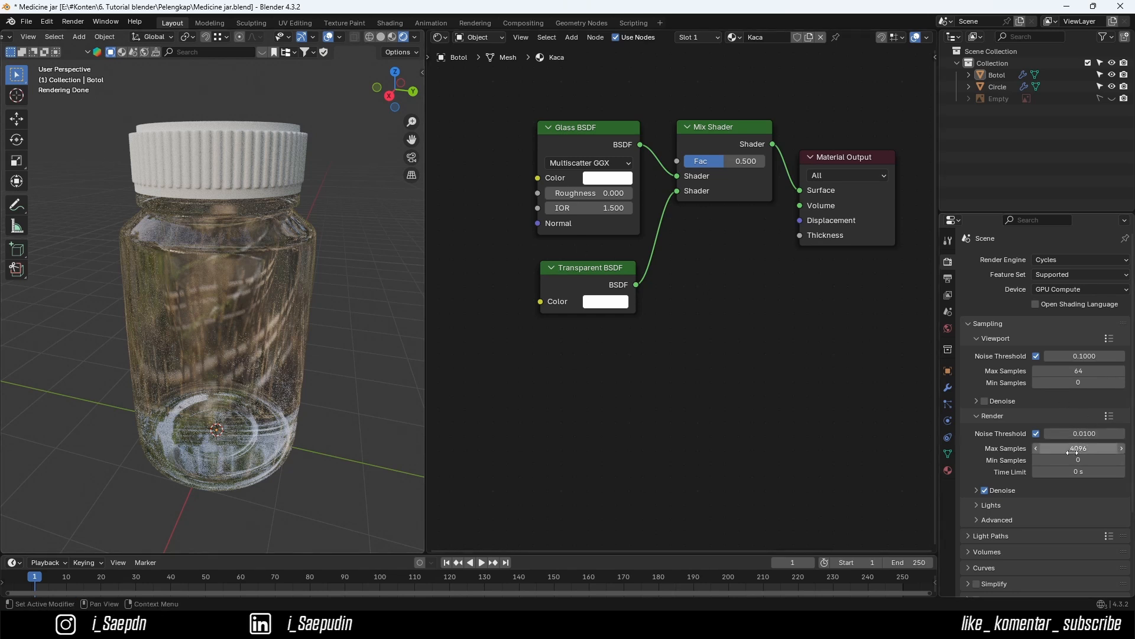
{"action": "left_click", "coordinate": [1073, 453]}
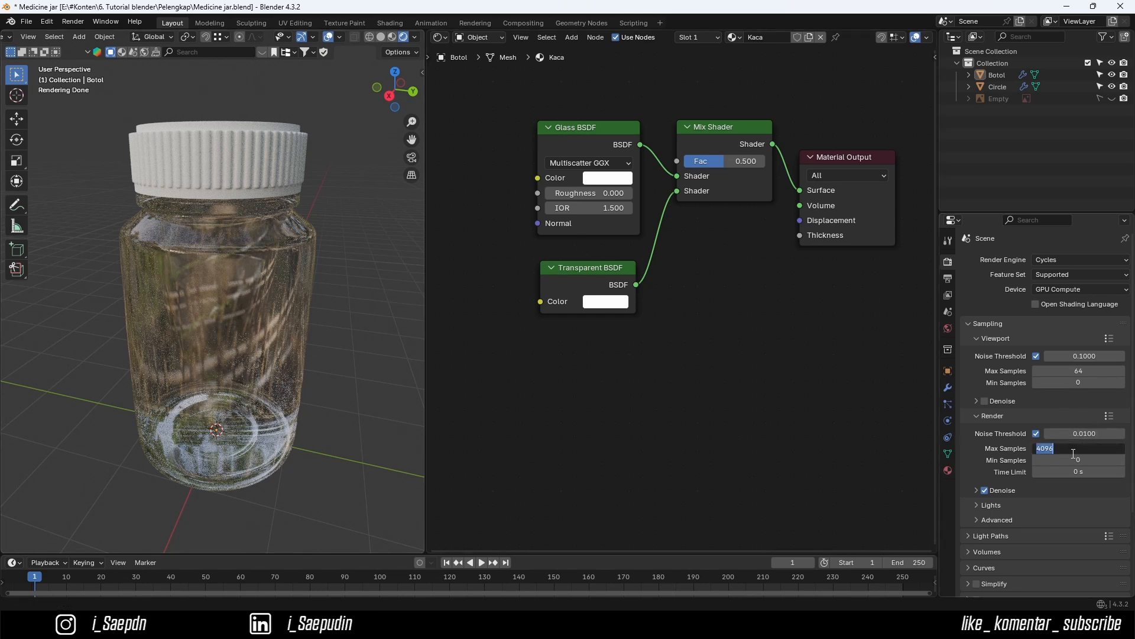
{"action": "type", "text": "128"}
{"action": "key", "text": "Return"}
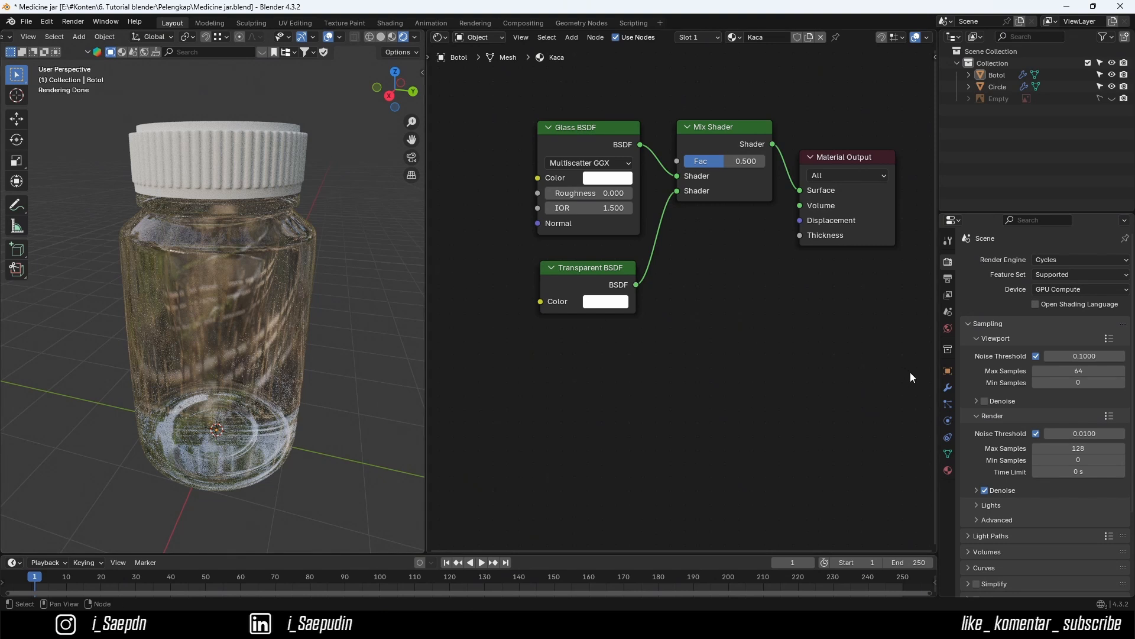
- Enable the Transparent film option together with Transparent Glass in the render settings
{"action": "scroll", "coordinate": [999, 434], "scroll_direction": "down", "scroll_amount": 4}
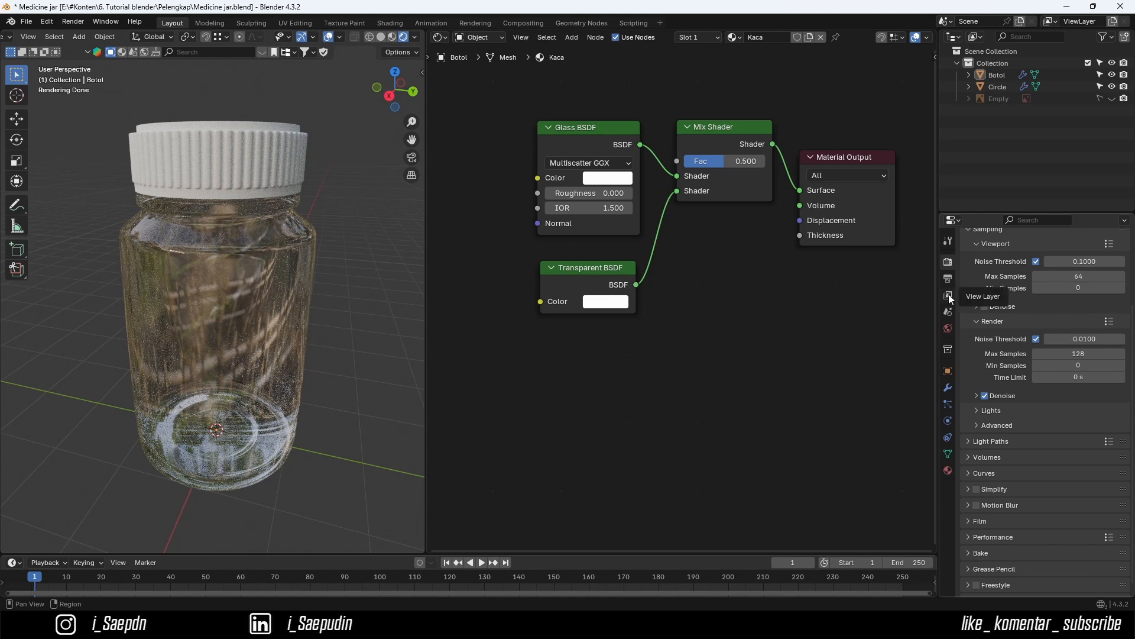
{"action": "scroll", "coordinate": [1005, 435], "scroll_direction": "down", "scroll_amount": 1}
{"action": "left_click", "coordinate": [991, 509]}
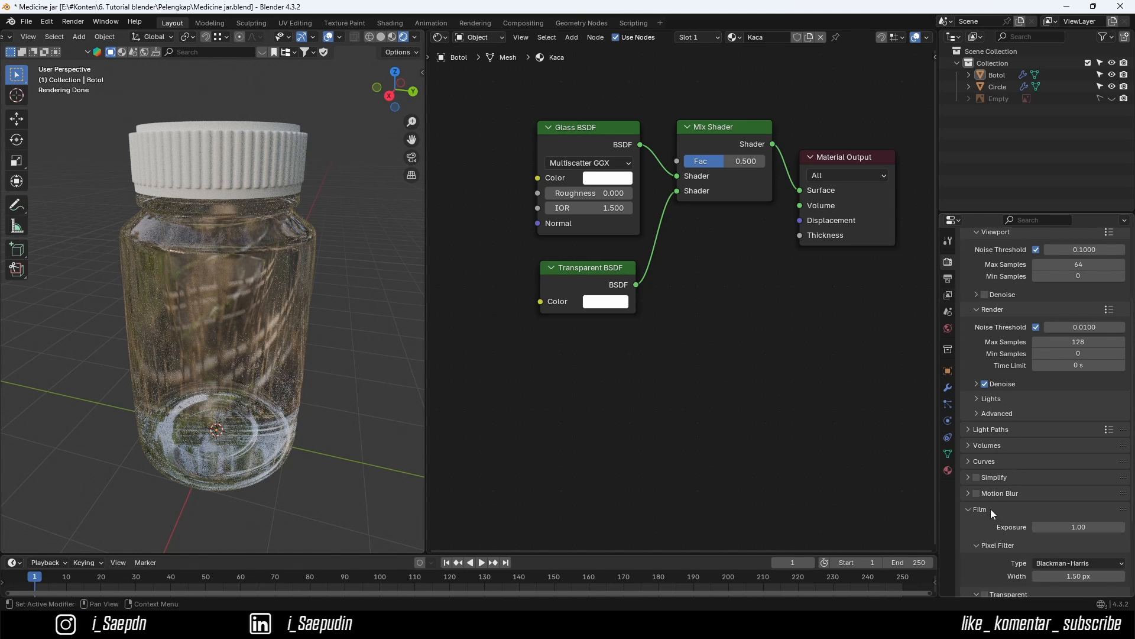
{"action": "scroll", "coordinate": [1020, 528], "scroll_direction": "down", "scroll_amount": 5}
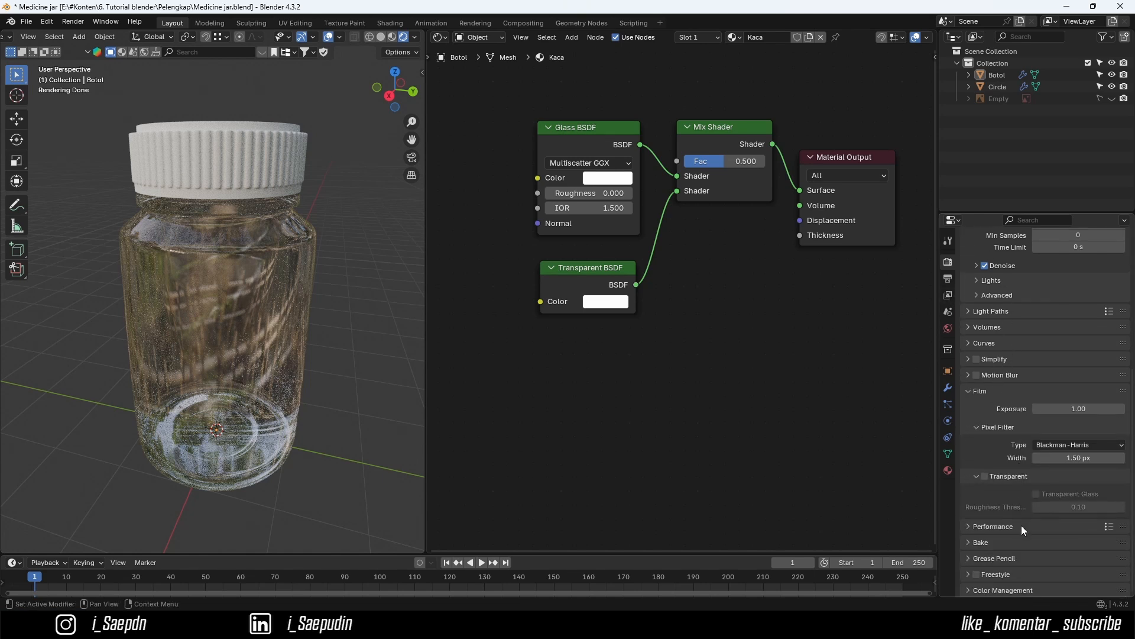
{"action": "left_click", "coordinate": [985, 475]}
{"action": "left_click", "coordinate": [1037, 493]}
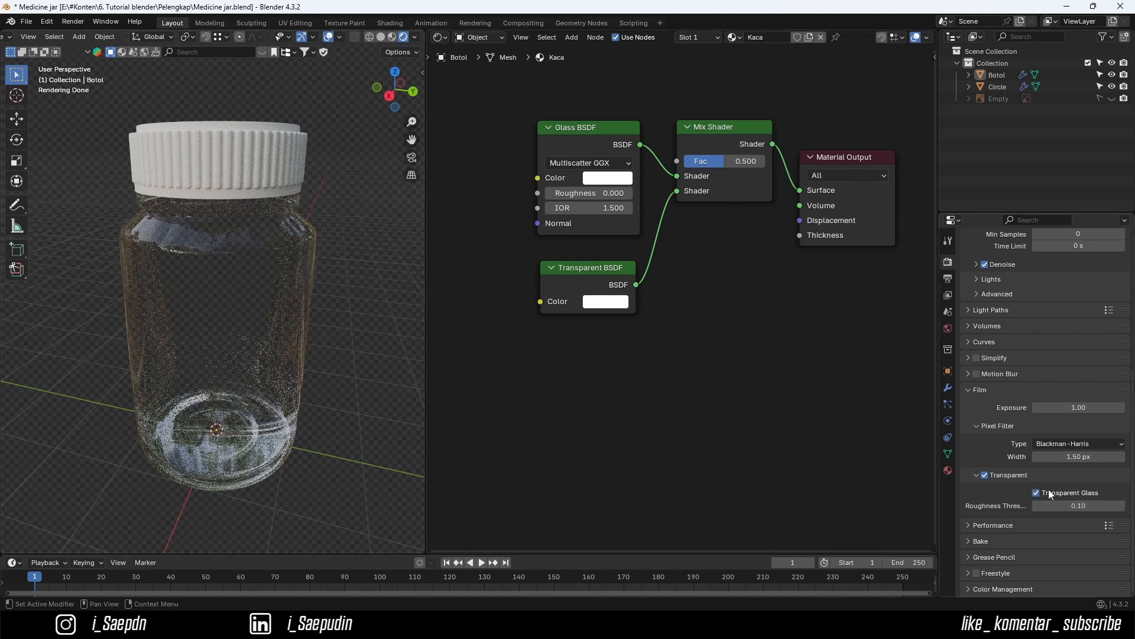
- Set color management to the AgX view transform with the Medium High Contrast look
{"action": "left_click", "coordinate": [999, 590]}
{"action": "scroll", "coordinate": [1001, 582], "scroll_direction": "down", "scroll_amount": 6}
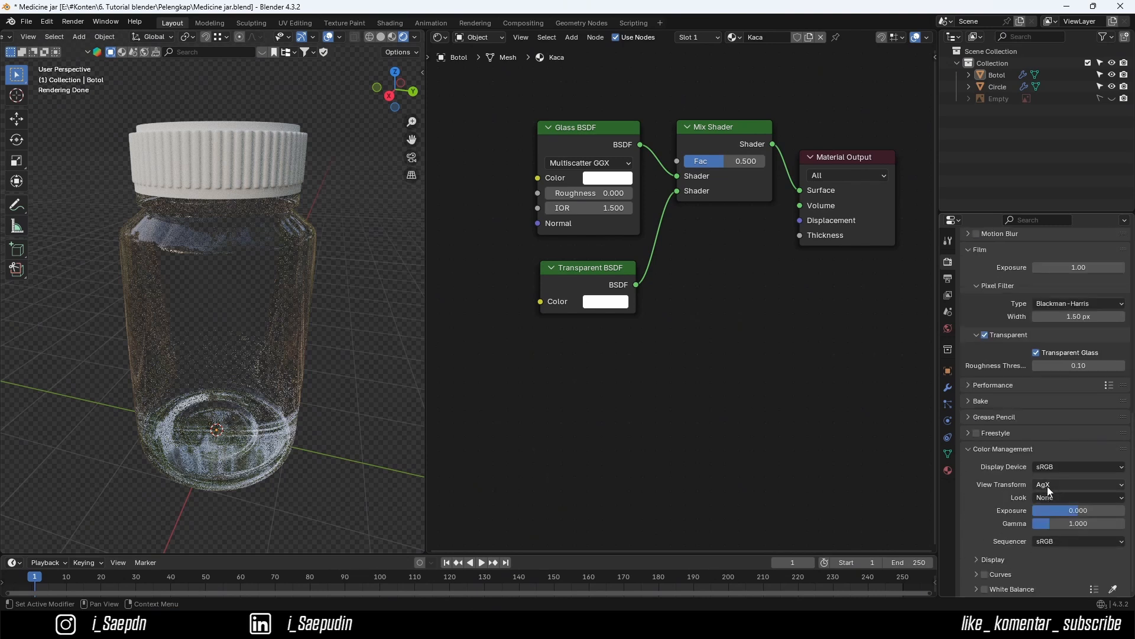
{"action": "left_click", "coordinate": [1049, 486]}
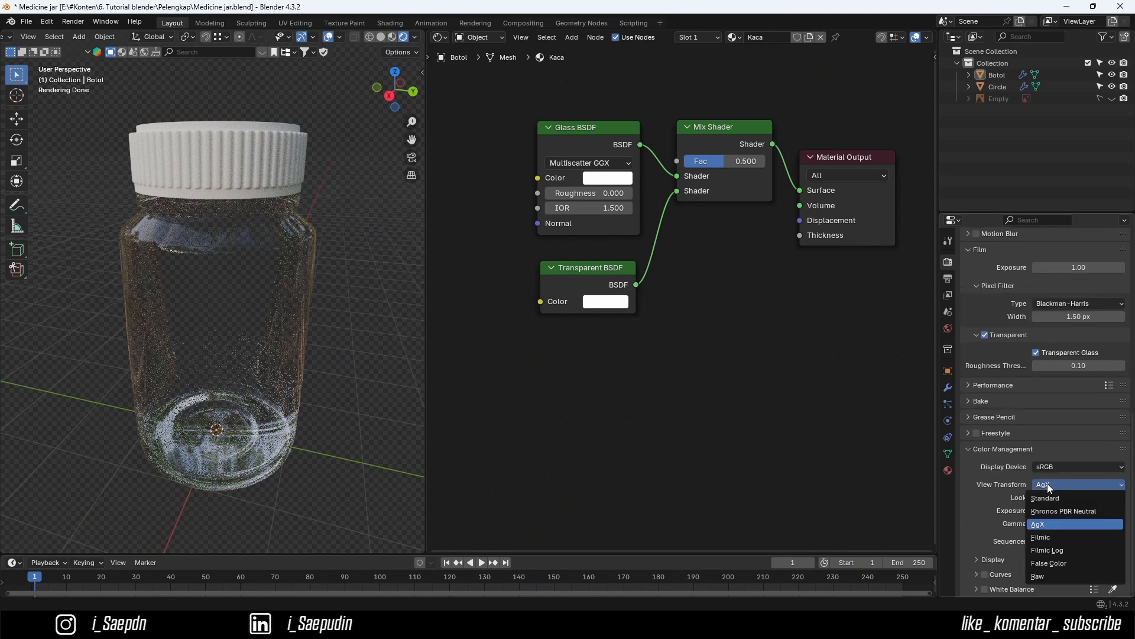
{"action": "left_click", "coordinate": [1052, 537]}
{"action": "left_click", "coordinate": [1056, 485]}
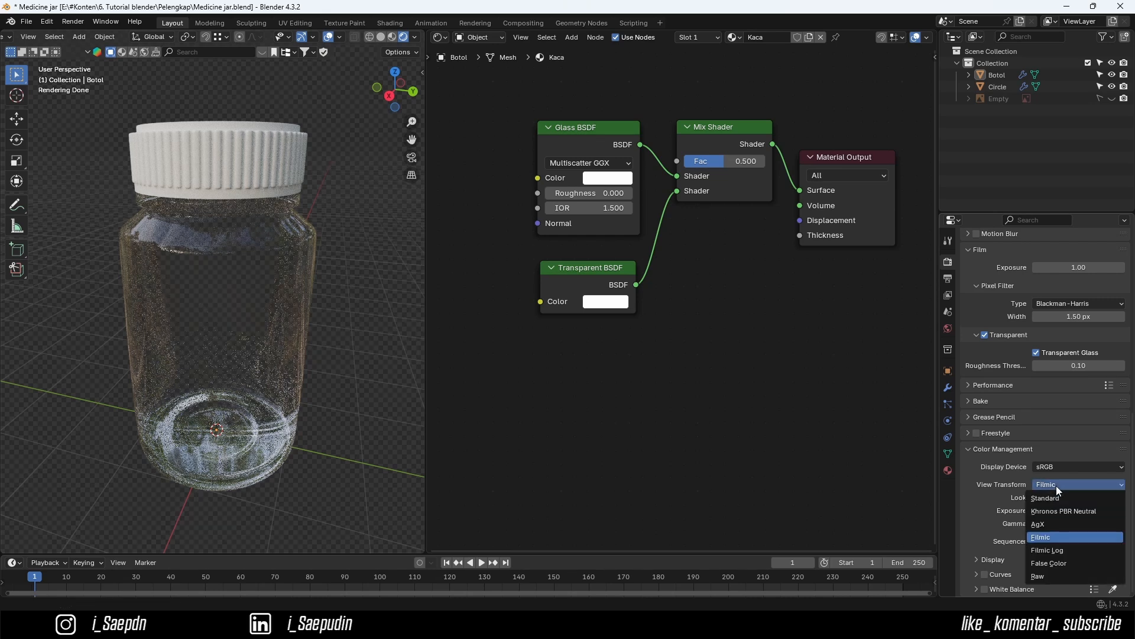
{"action": "left_click", "coordinate": [1045, 525]}
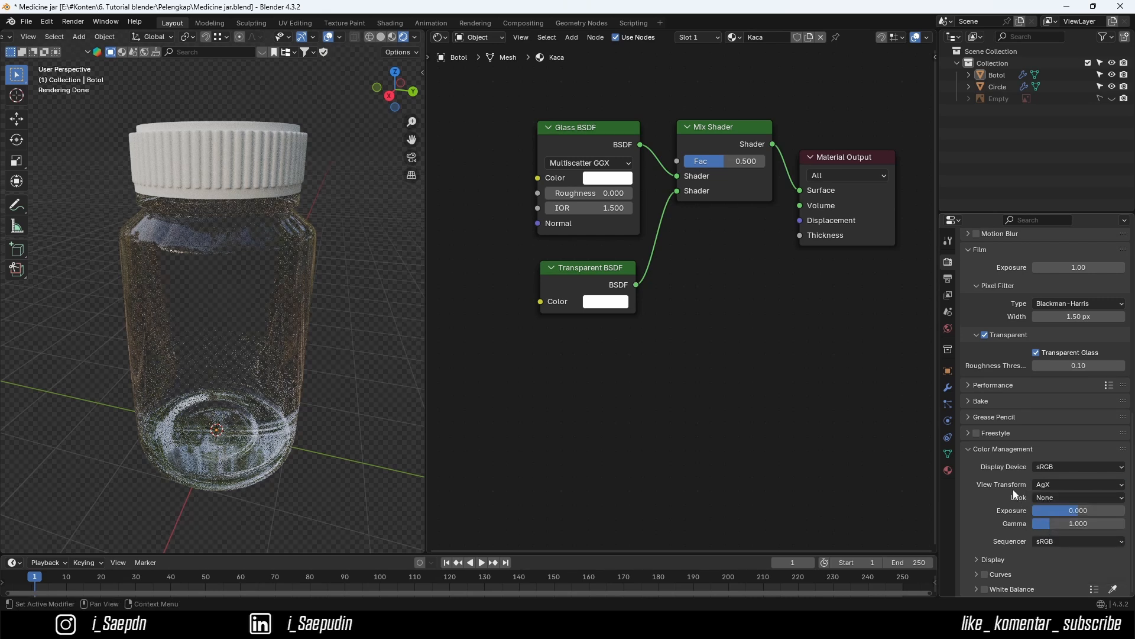
{"action": "left_click", "coordinate": [1050, 498]}
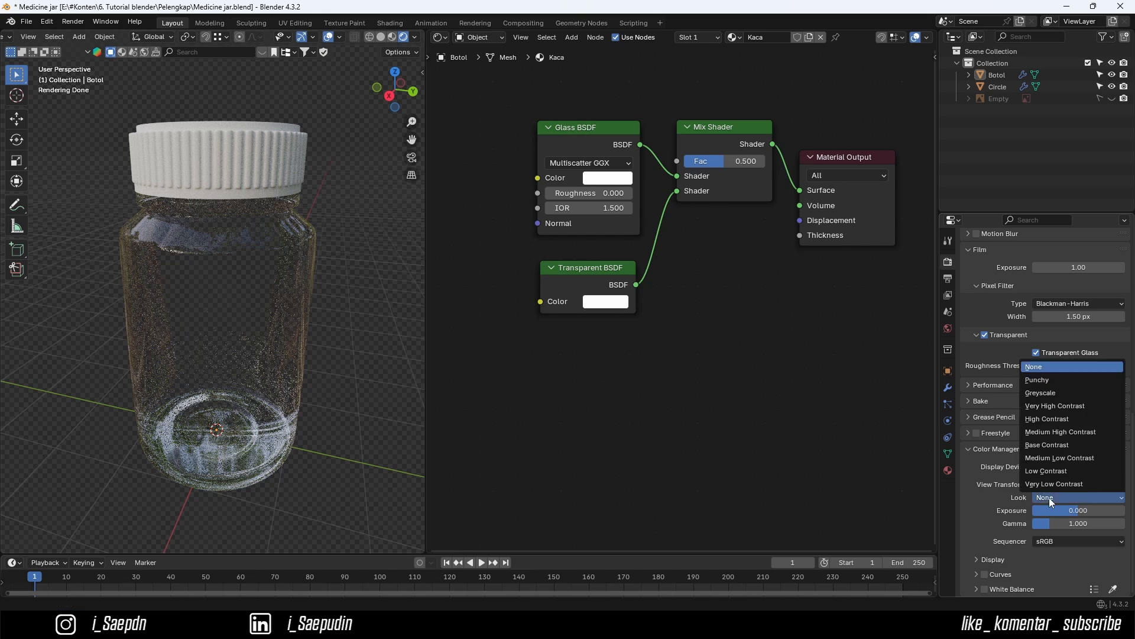
{"action": "left_click", "coordinate": [1066, 431]}
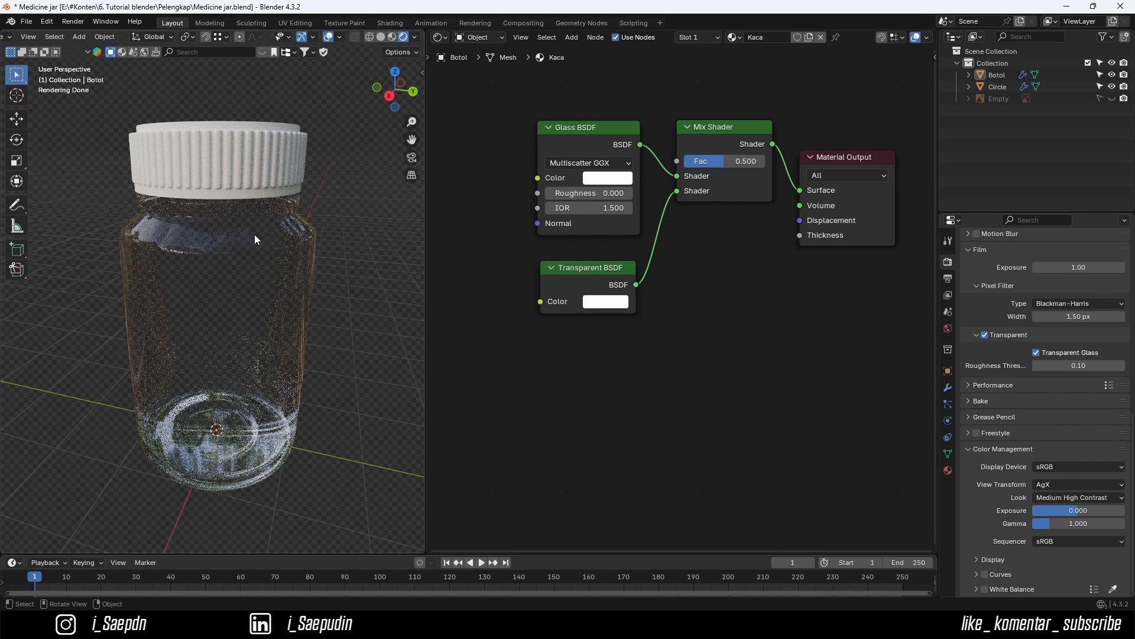
- Add a Solidify modifier to the glass bottle body, Botol
{"action": "left_click", "coordinate": [208, 242]}
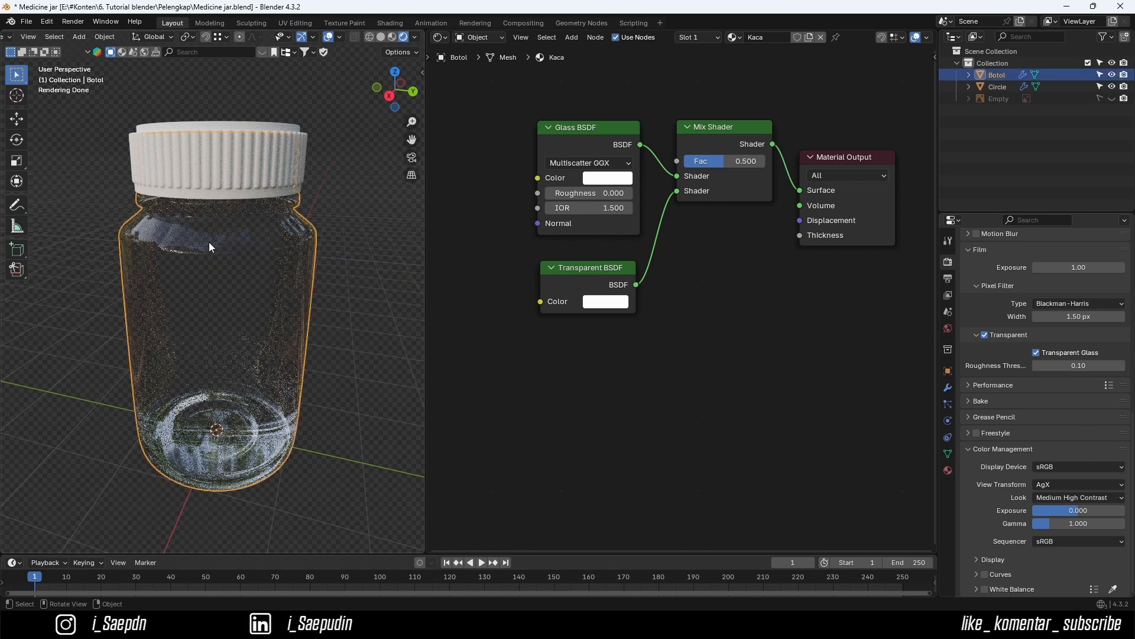
{"action": "middle_click_drag", "start_coordinate": [207, 268], "coordinate": [229, 228]}
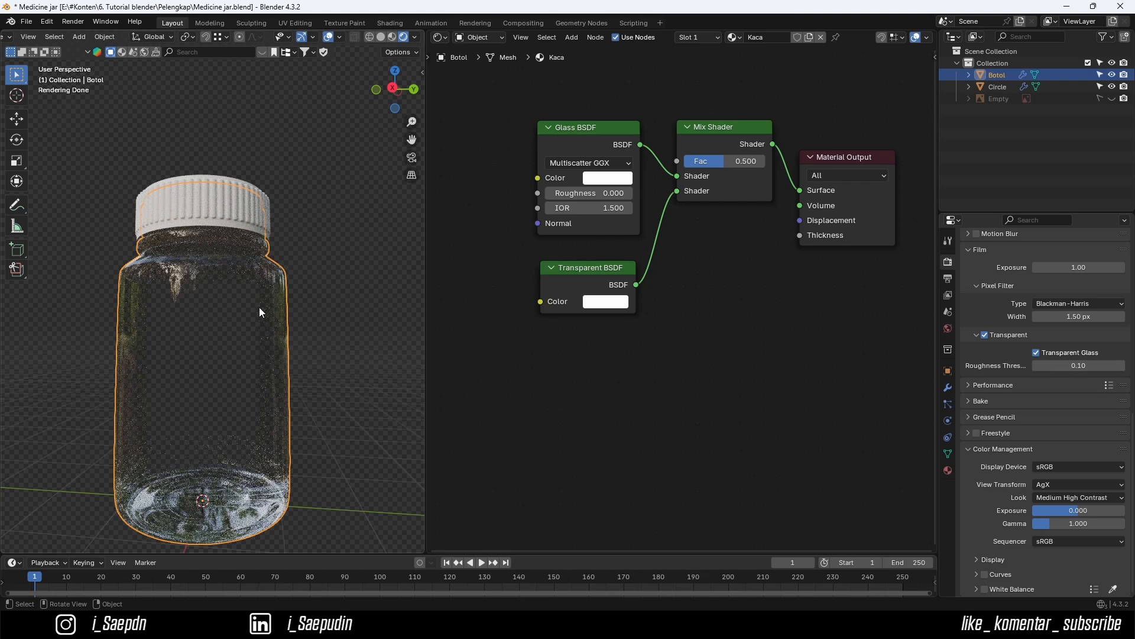
{"action": "middle_click_drag", "start_coordinate": [259, 307], "coordinate": [257, 334]}
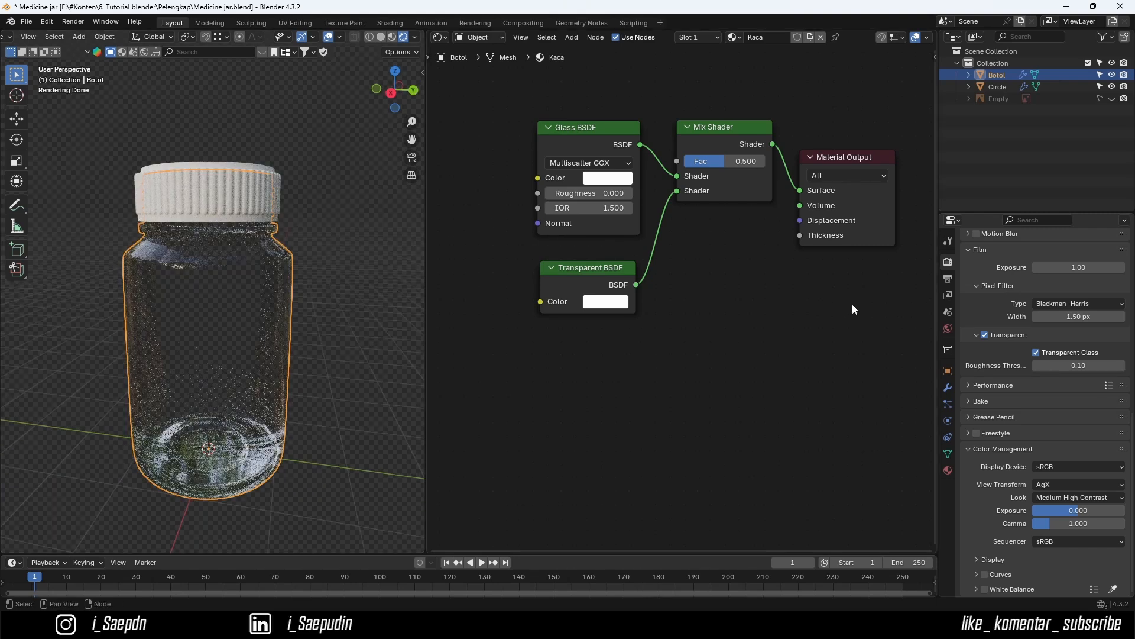
{"action": "left_click", "coordinate": [948, 388]}
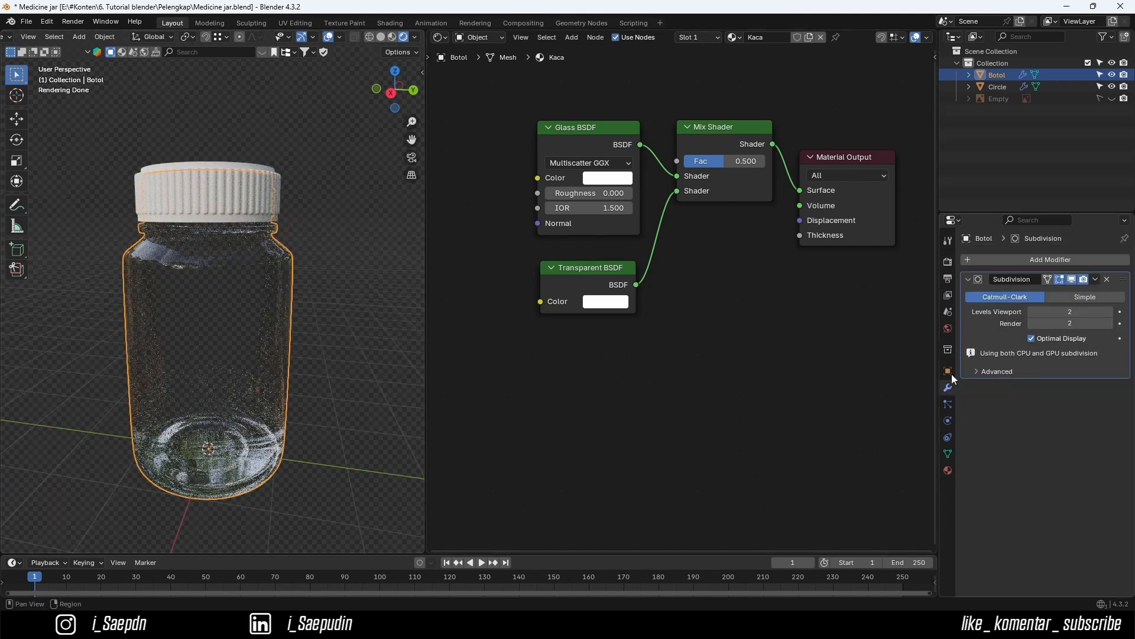
{"action": "left_click", "coordinate": [986, 259]}
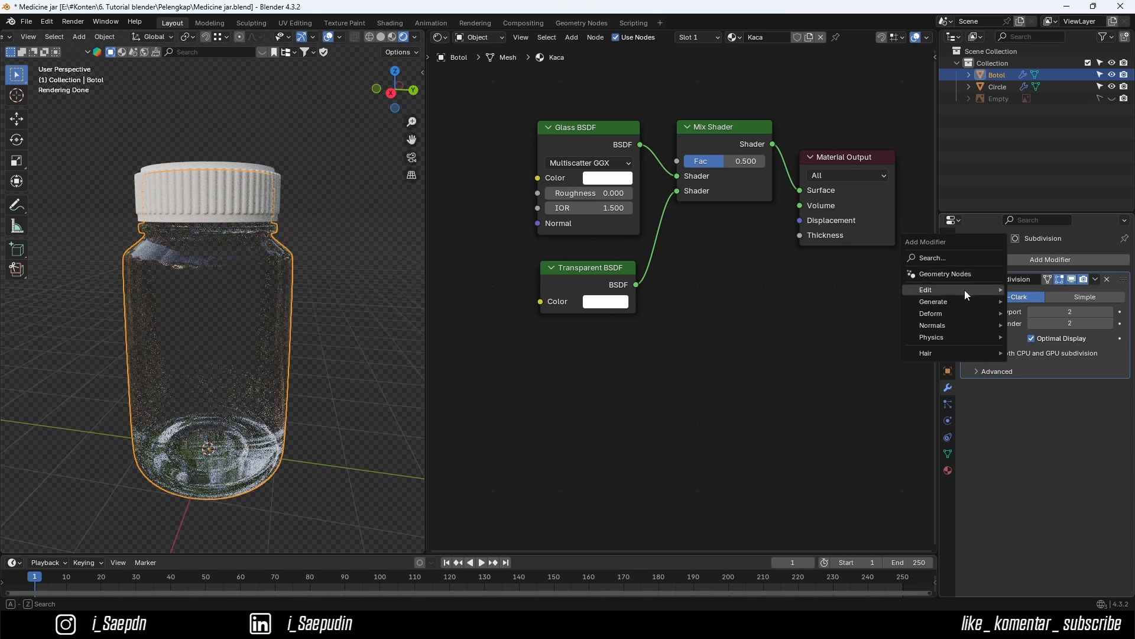
{"action": "mouse_move", "coordinate": [962, 302]}
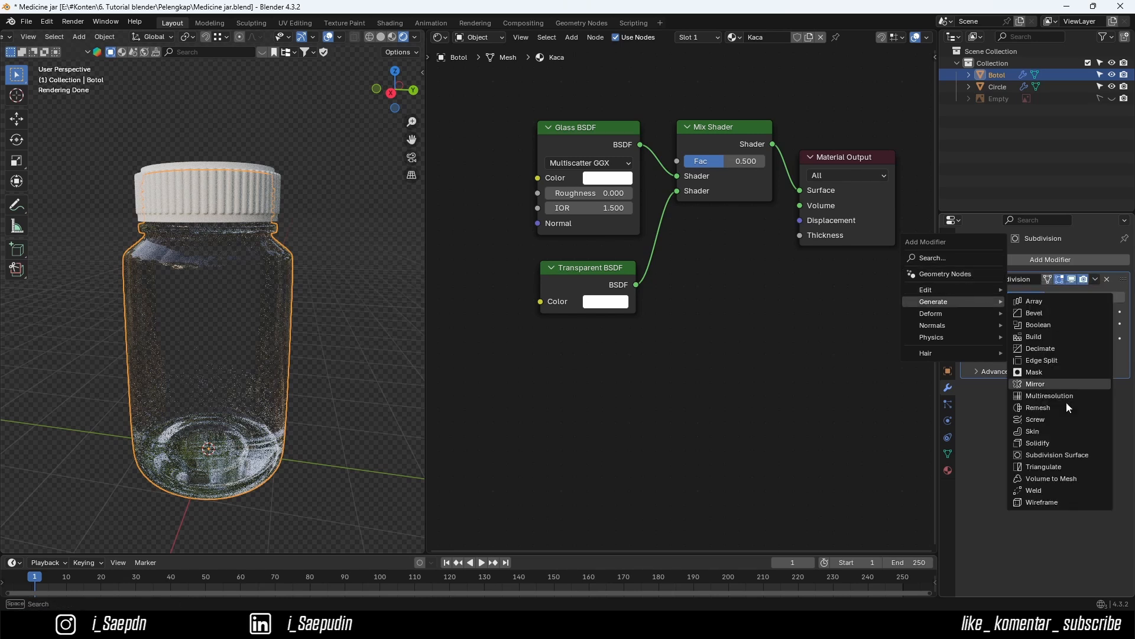
{"action": "left_click", "coordinate": [1040, 443]}
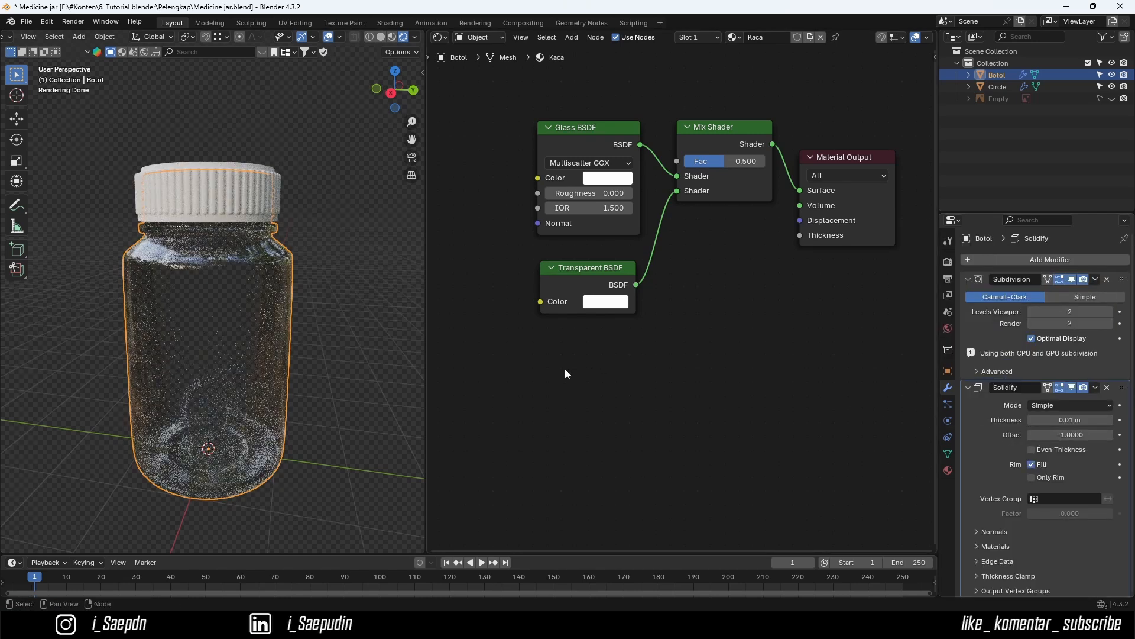
- Increase the bottle's Solidify thickness to about 0.087 m
{"action": "scroll", "coordinate": [320, 304], "scroll_direction": "up", "scroll_amount": 3}
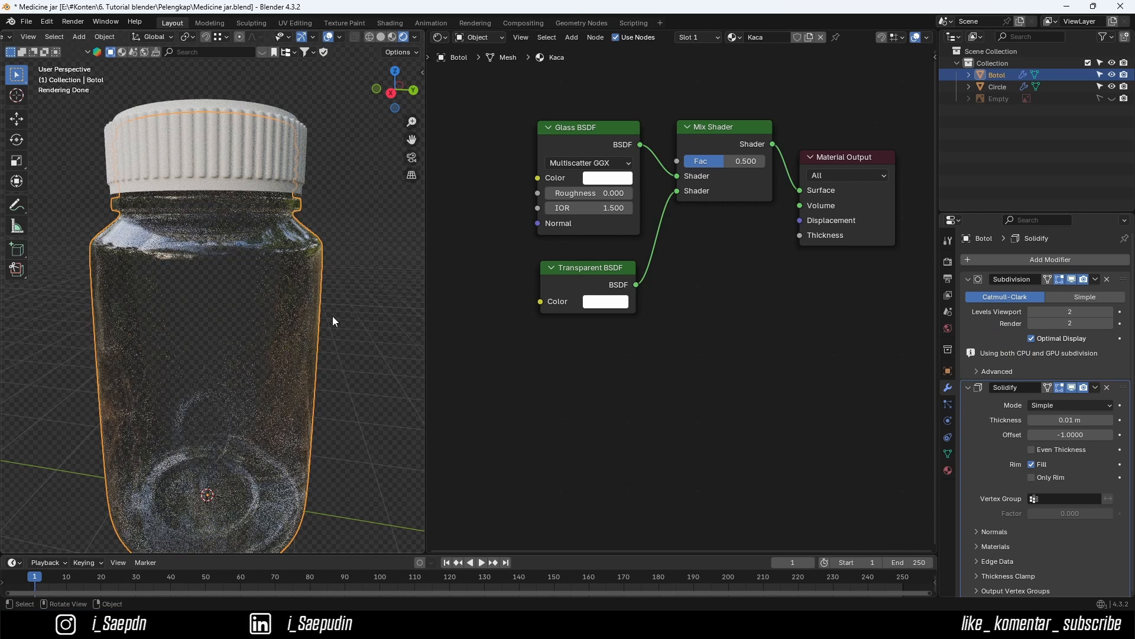
{"action": "middle_click_drag", "start_coordinate": [332, 315], "coordinate": [335, 323]}
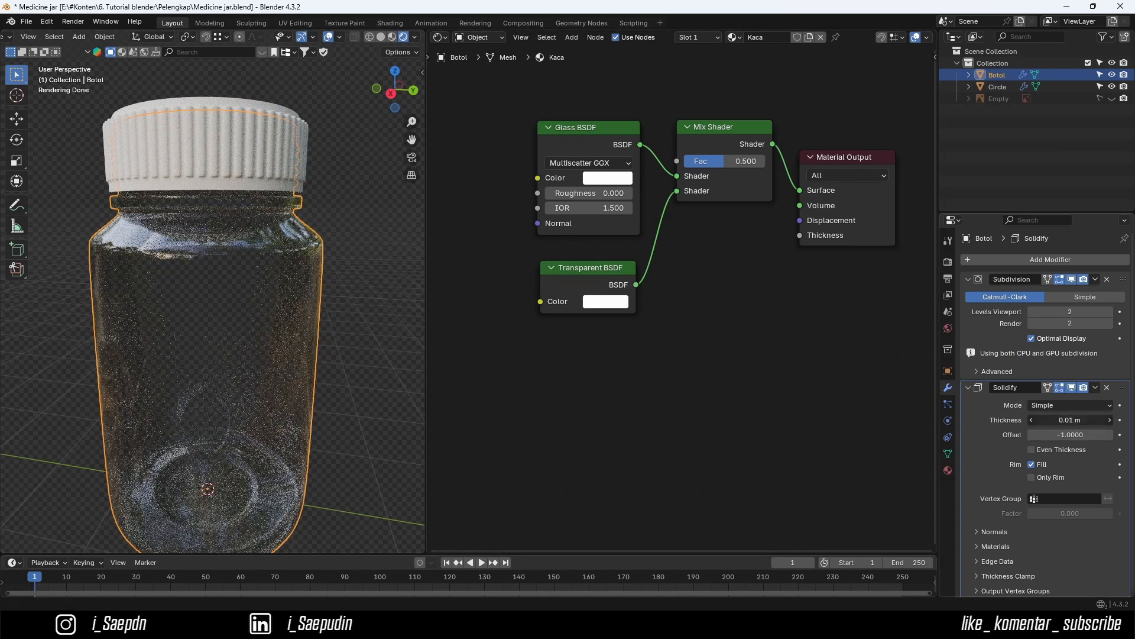
{"action": "left_click_drag", "start_coordinate": [1059, 419], "coordinate": [1106, 405]}
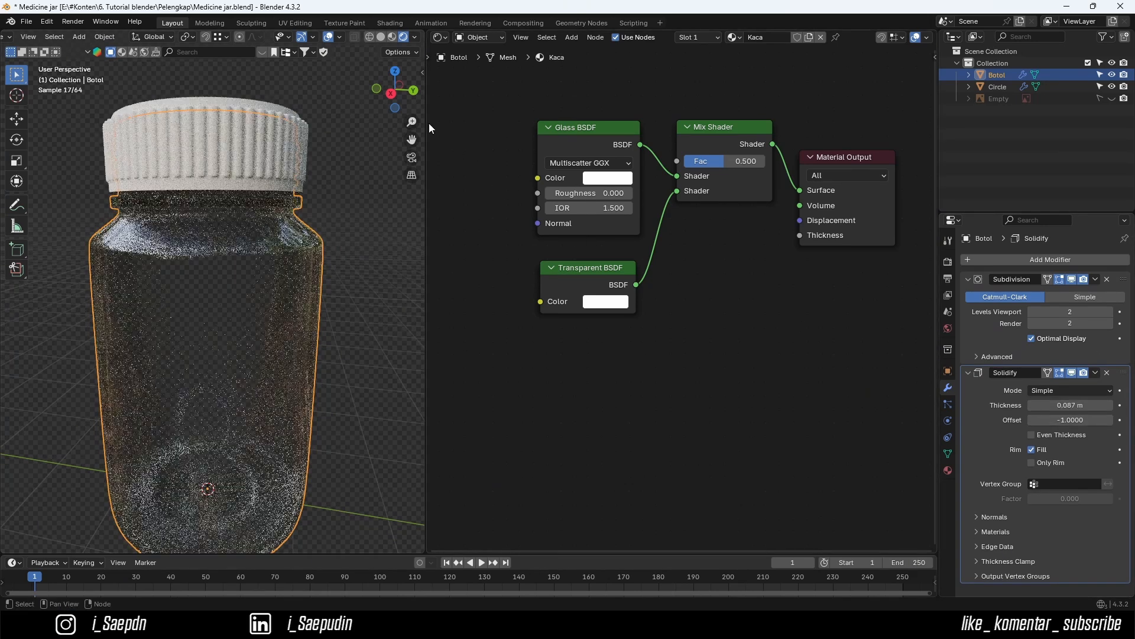
- Show the jar in solid X-ray shading and reduce the bottle's Solidify thickness to about 0.024 m
{"action": "left_click", "coordinate": [382, 37]}
{"action": "left_click", "coordinate": [371, 36]}
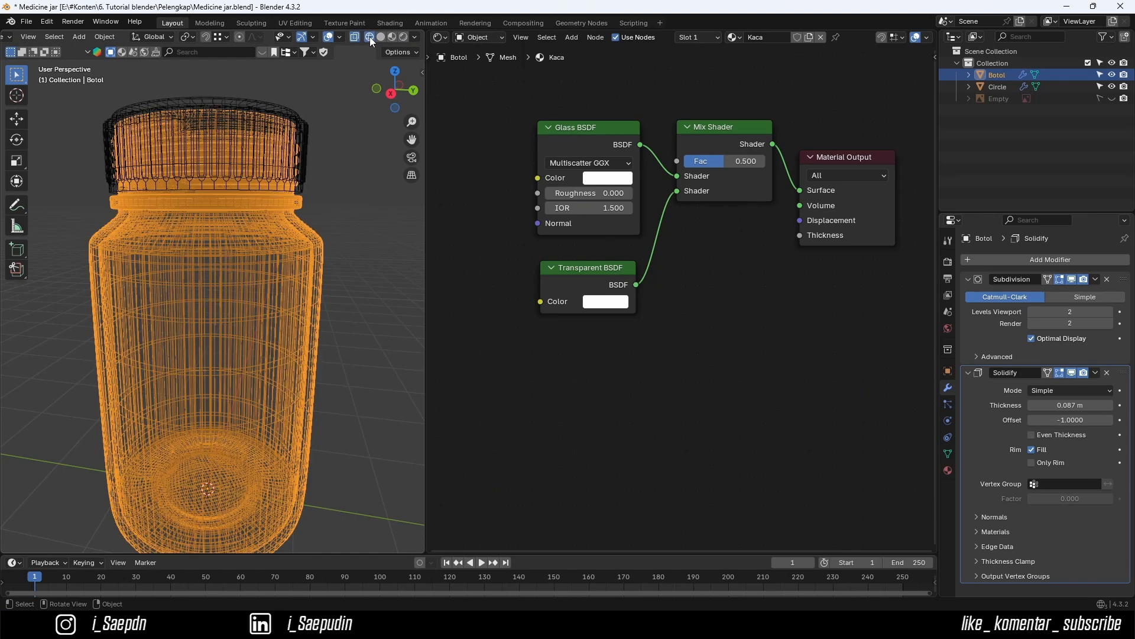
{"action": "left_click", "coordinate": [382, 36]}
{"action": "left_click", "coordinate": [358, 37]}
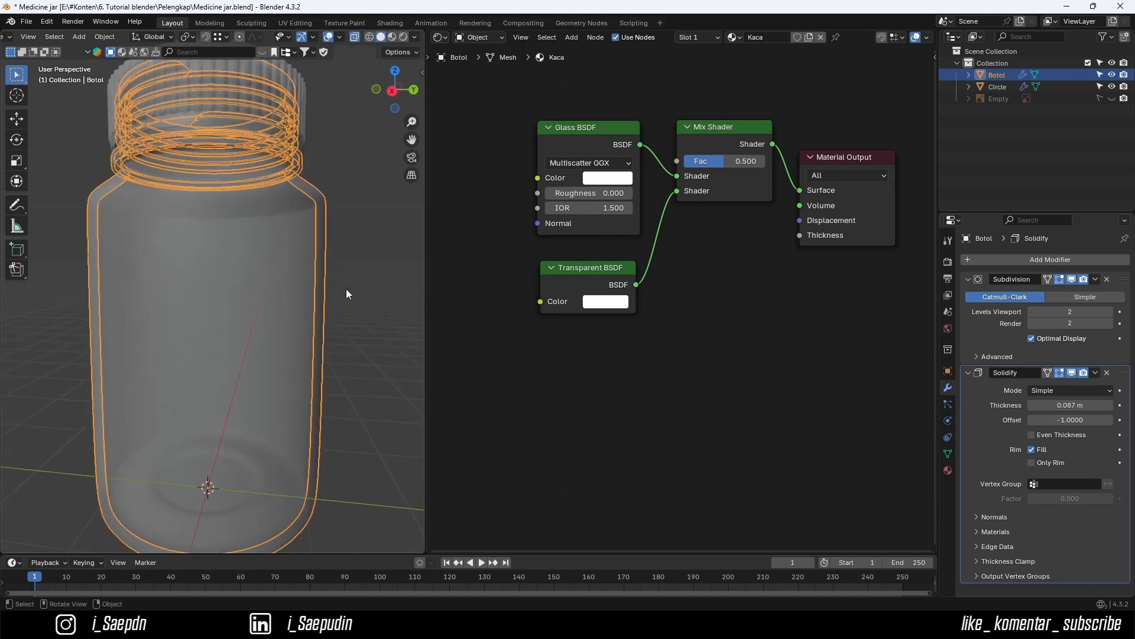
{"action": "left_click", "coordinate": [1071, 405]}
{"action": "type", "text": "0.08"}
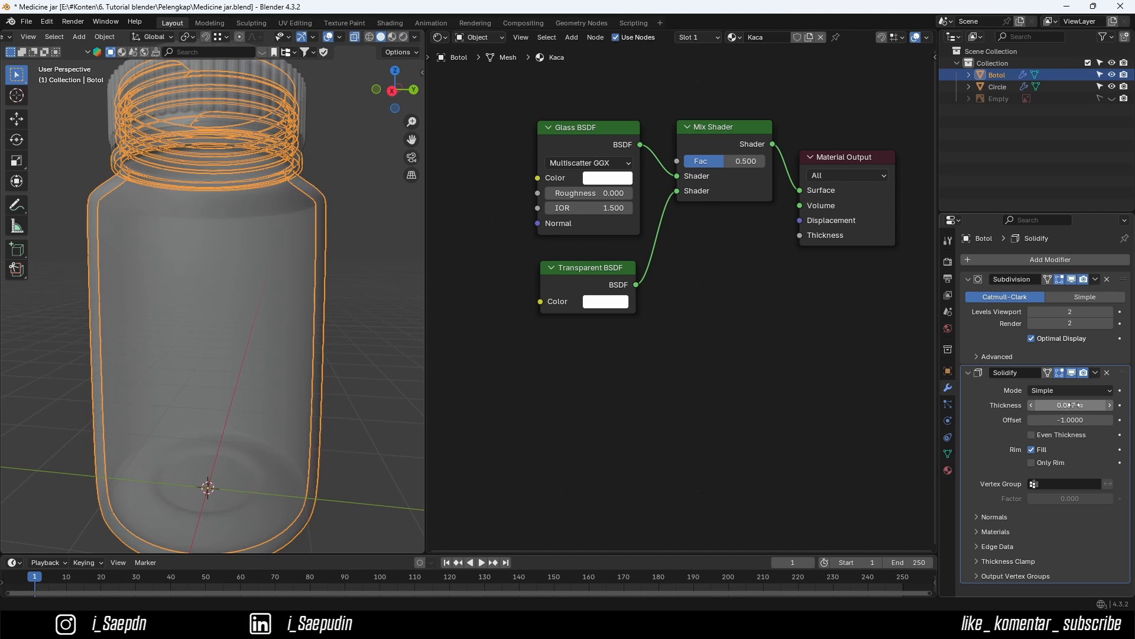
{"action": "key", "text": "Return"}
{"action": "left_click_drag", "start_coordinate": [1071, 405], "coordinate": [1037, 405]}
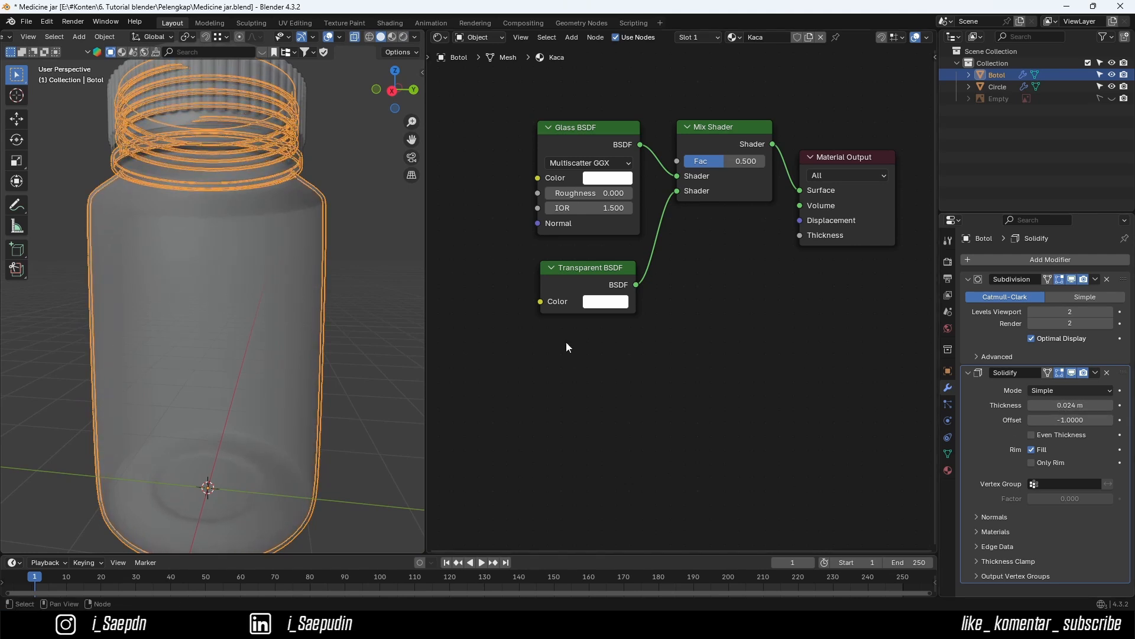
- Return the viewport to rendered shading with nothing selected and inspect the thinner glass from other angles
{"action": "left_click", "coordinate": [384, 179]}
{"action": "middle_click_drag", "start_coordinate": [385, 179], "coordinate": [294, 254]}
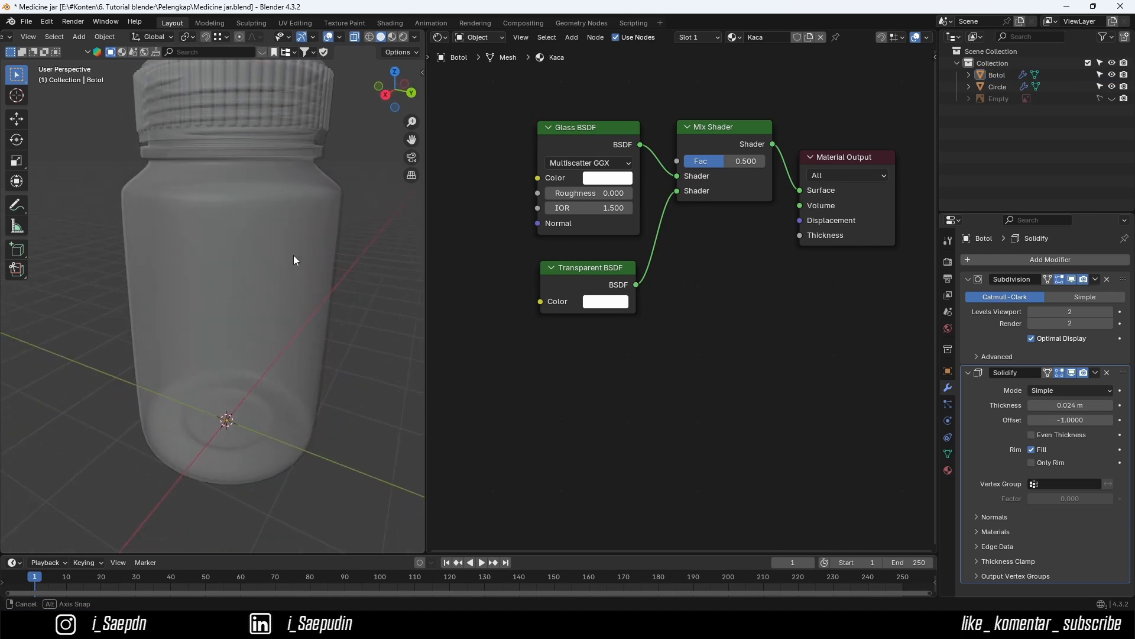
{"action": "left_click", "coordinate": [403, 37]}
{"action": "scroll", "coordinate": [321, 177], "scroll_direction": "down", "scroll_amount": 1}
{"action": "middle_click_drag", "start_coordinate": [322, 176], "coordinate": [320, 207], "text": "shift"}
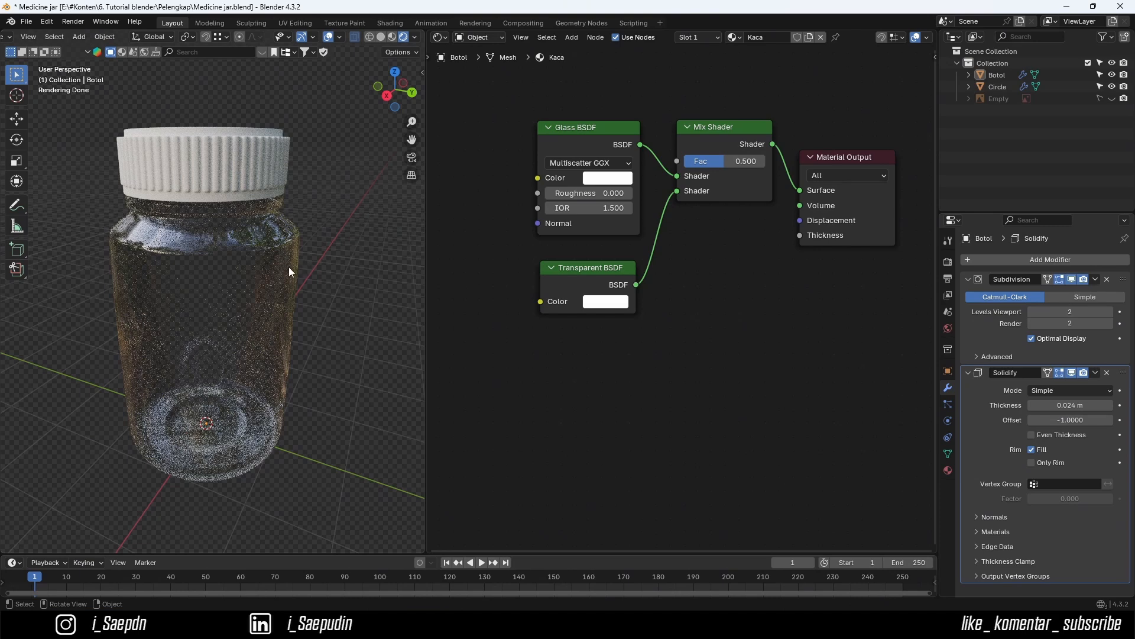
{"action": "middle_click_drag", "start_coordinate": [288, 268], "coordinate": [334, 260]}
{"action": "scroll", "coordinate": [353, 272], "scroll_direction": "up", "scroll_amount": 1}
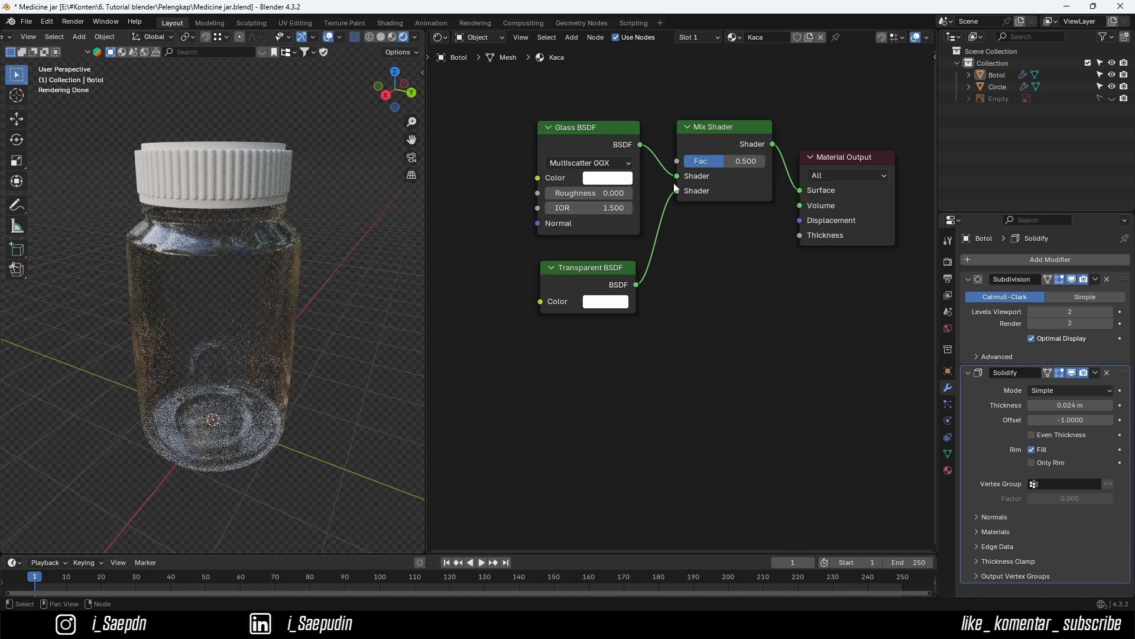
{"action": "left_click", "coordinate": [616, 179]}
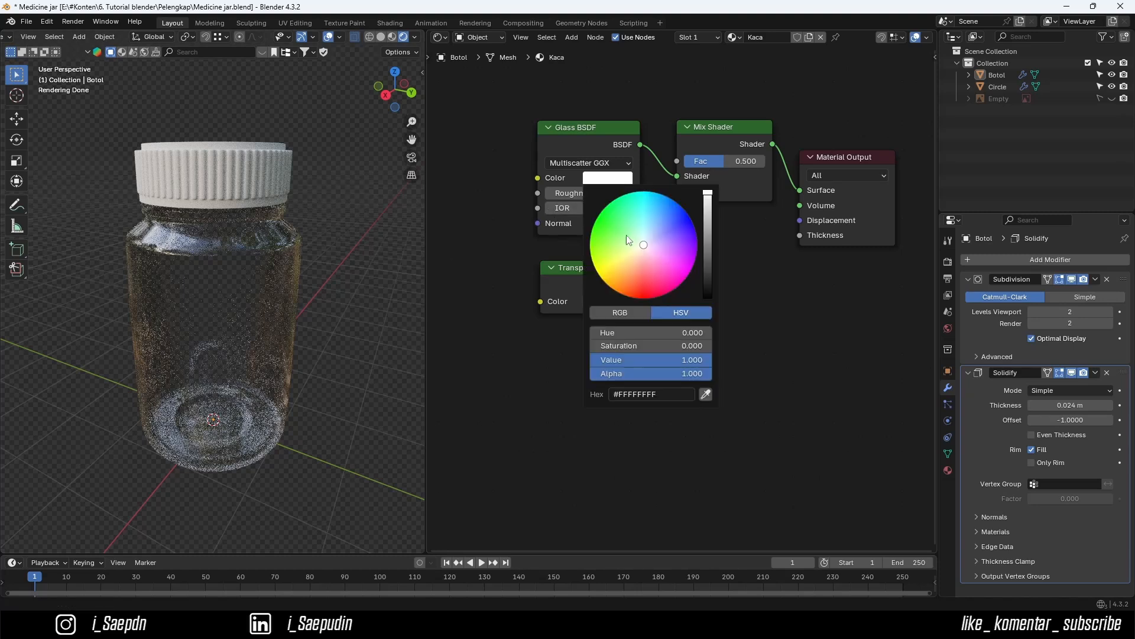
{"action": "mouse_move", "coordinate": [635, 244]}
{"action": "left_mouse_down"}
{"action": "mouse_move", "coordinate": [633, 261]}
{"action": "mouse_move", "coordinate": [641, 247]}
{"action": "left_mouse_up"}
{"action": "left_click_drag", "start_coordinate": [620, 332], "coordinate": [590, 332]}
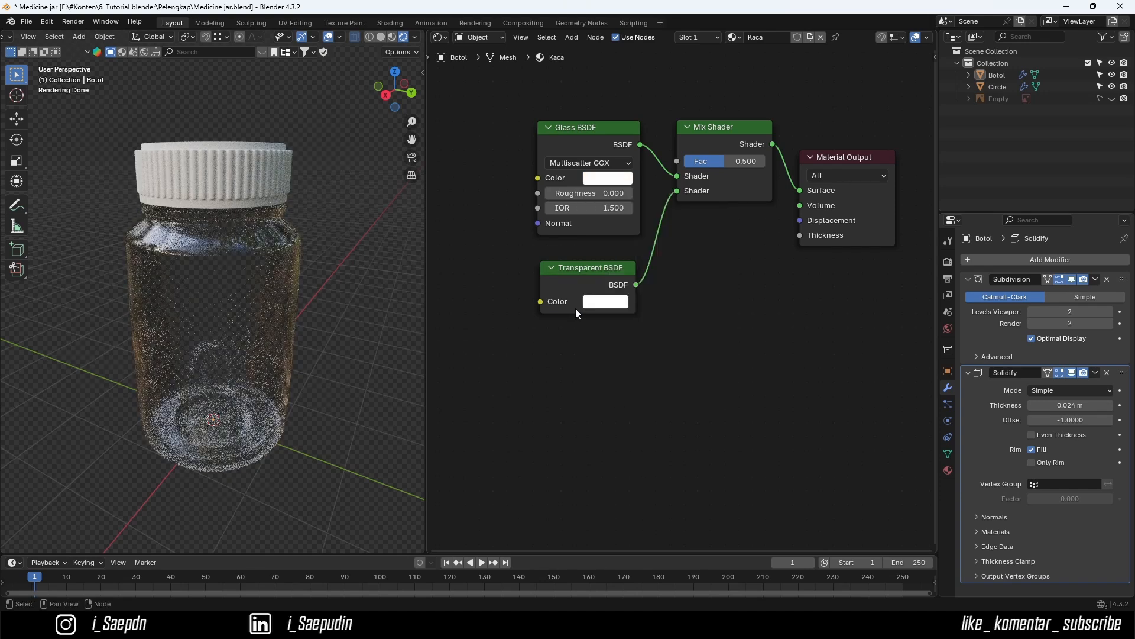
- Move the Glass BSDF and Transparent BSDF nodes lower to make room for another node in the Kaca material
{"action": "scroll", "coordinate": [636, 172], "scroll_direction": "down", "scroll_amount": 1}
{"action": "middle_click_drag", "start_coordinate": [636, 172], "coordinate": [659, 229]}
{"action": "left_click_drag", "start_coordinate": [632, 164], "coordinate": [551, 422]}
{"action": "left_click_drag", "start_coordinate": [604, 203], "coordinate": [582, 242]}
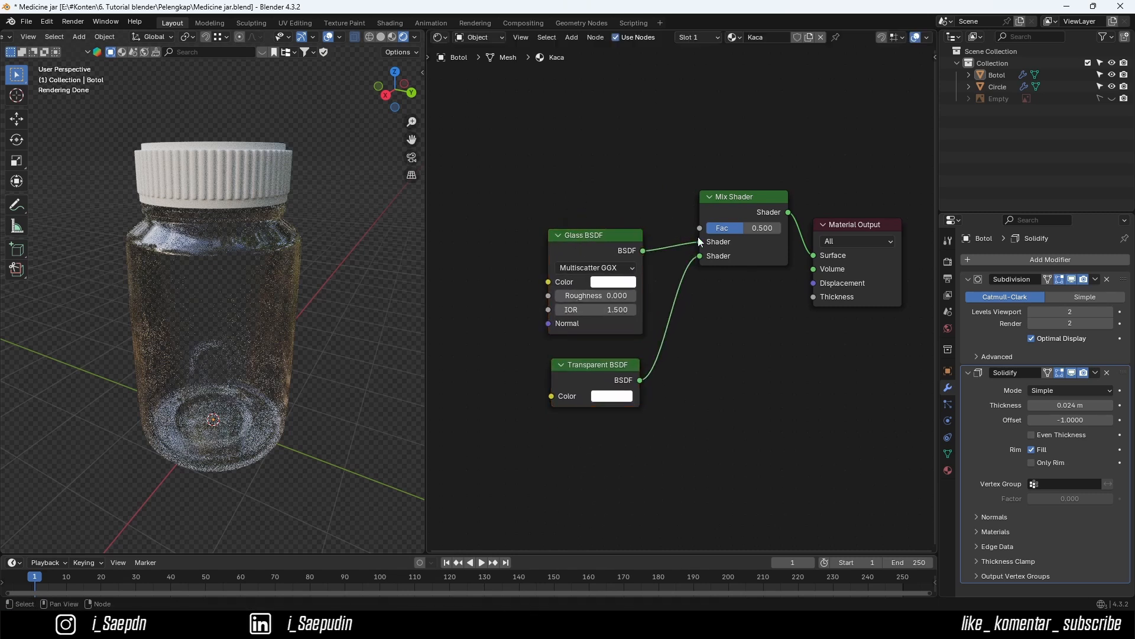
{"action": "middle_click_drag", "start_coordinate": [655, 225], "coordinate": [703, 257]}
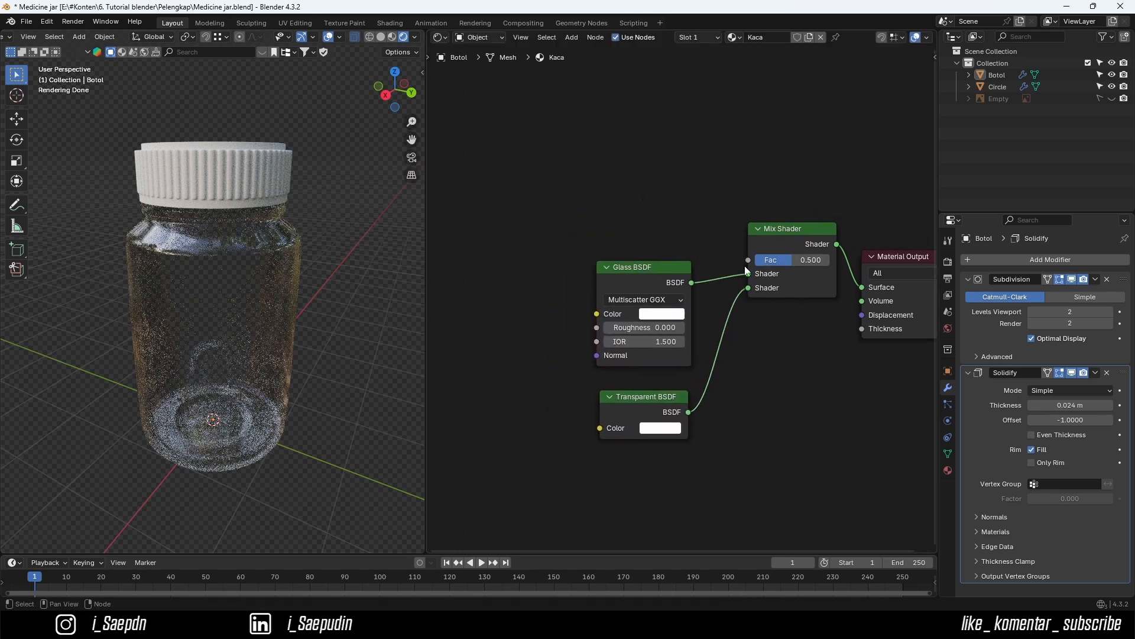
- Add a Light Path node beside the Glass BSDF and connect its Transparent Depth to the Mix Shader's Fac
{"action": "key", "text": "shift+a"}
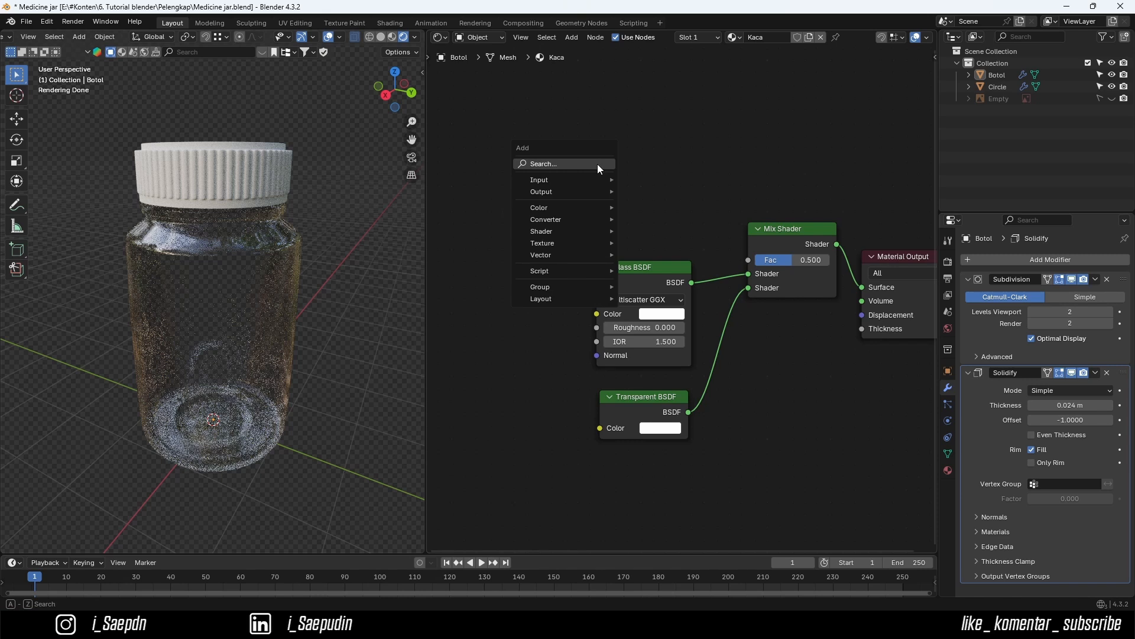
{"action": "type", "text": "light"}
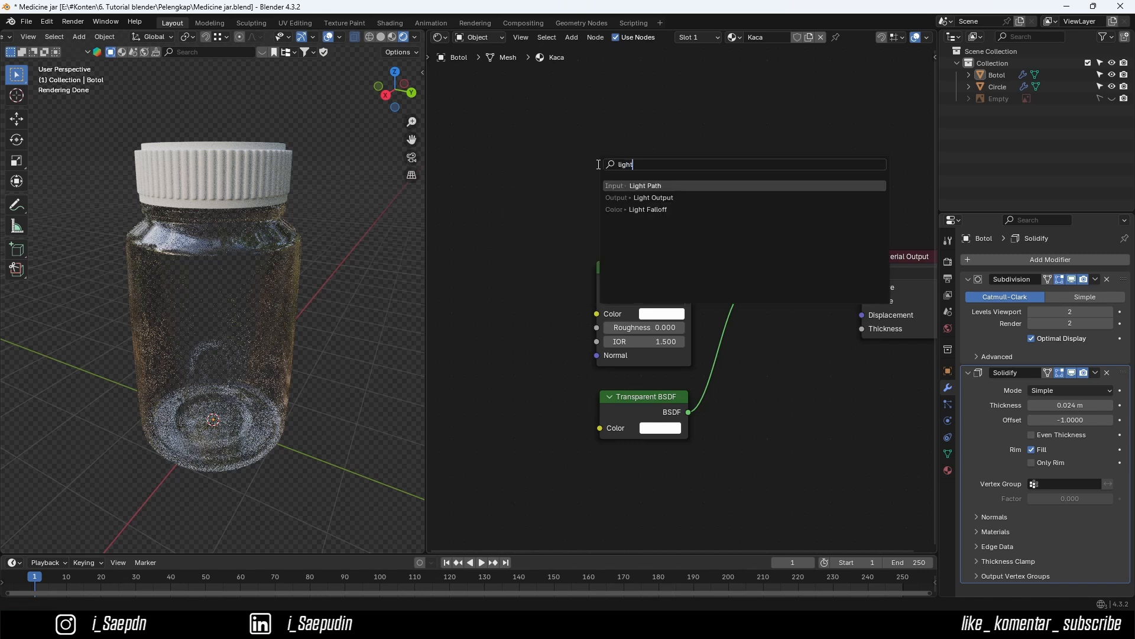
{"action": "key", "text": "Return"}
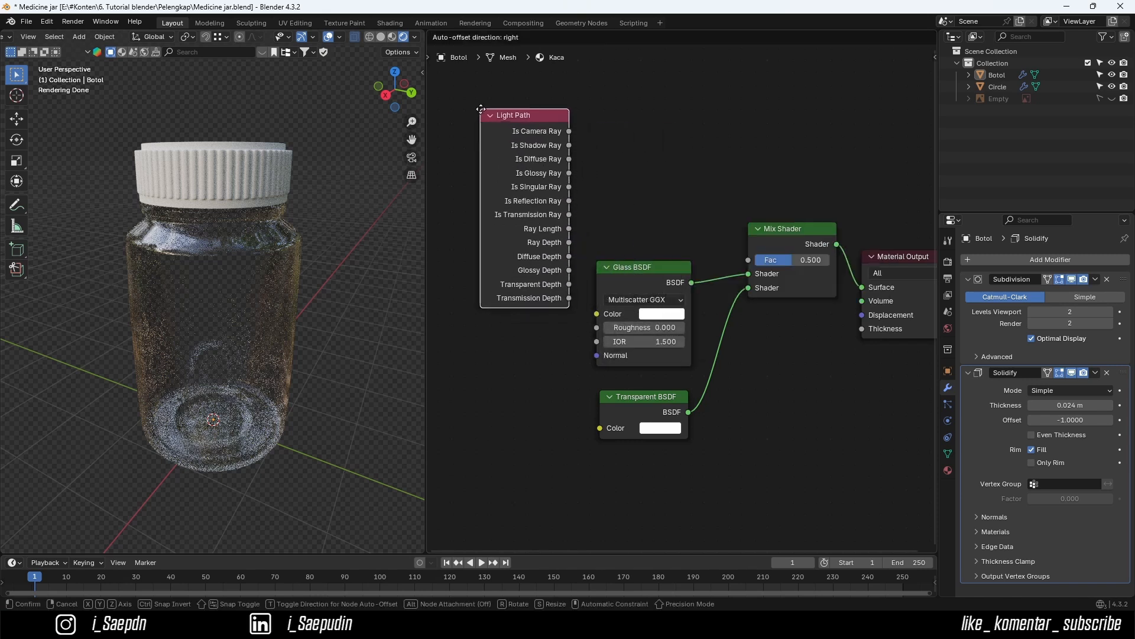
{"action": "left_click", "coordinate": [491, 115]}
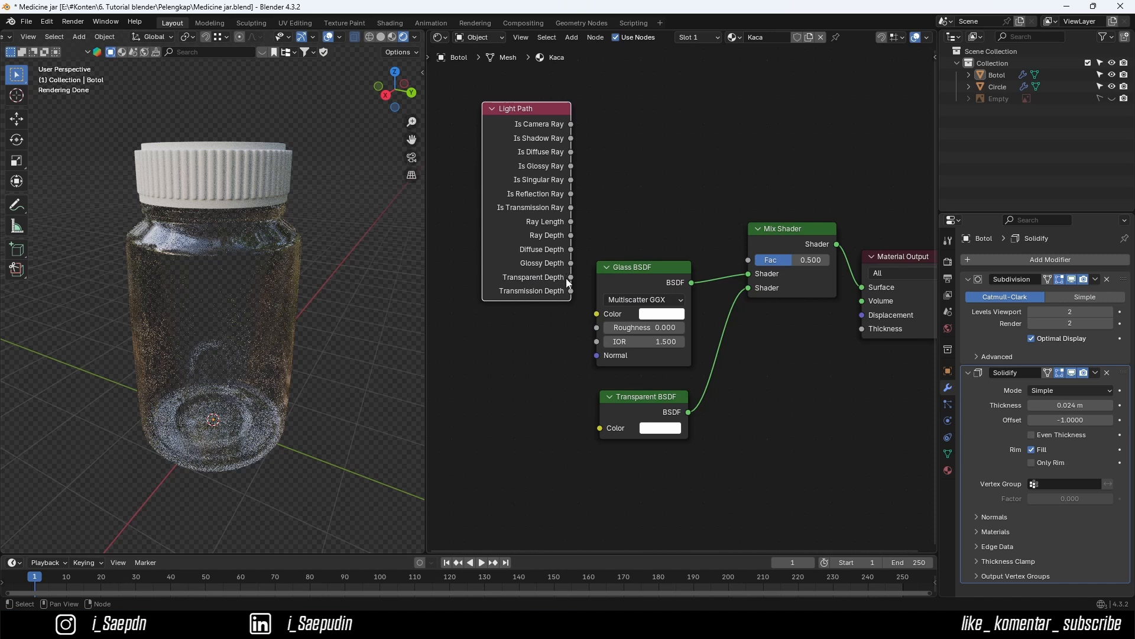
{"action": "left_click_drag", "start_coordinate": [570, 277], "coordinate": [747, 260]}
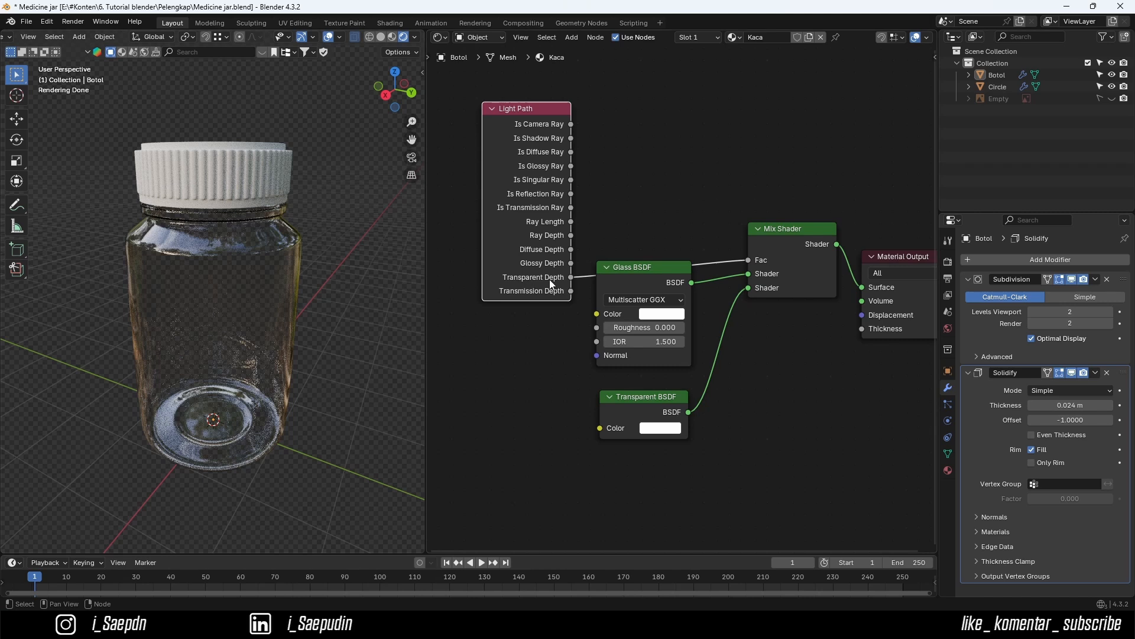
- Try Glossy Depth as the Mix Shader's factor, and restore the Transparent Depth connection
{"action": "left_click_drag", "start_coordinate": [571, 264], "coordinate": [749, 260]}
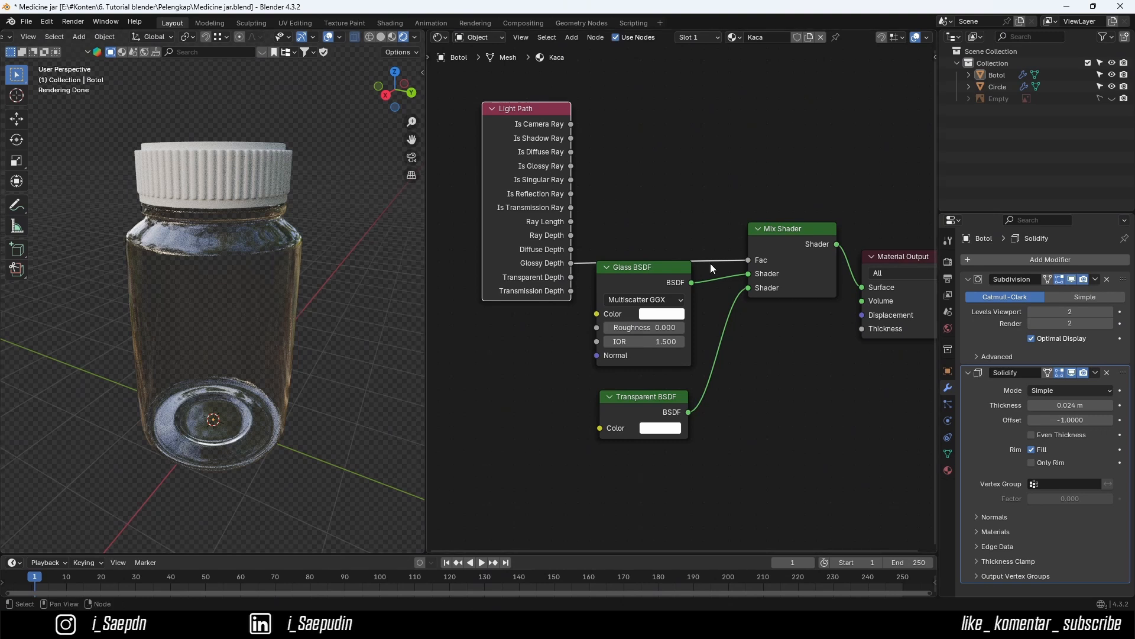
{"action": "left_click_drag", "start_coordinate": [528, 108], "coordinate": [530, 98]}
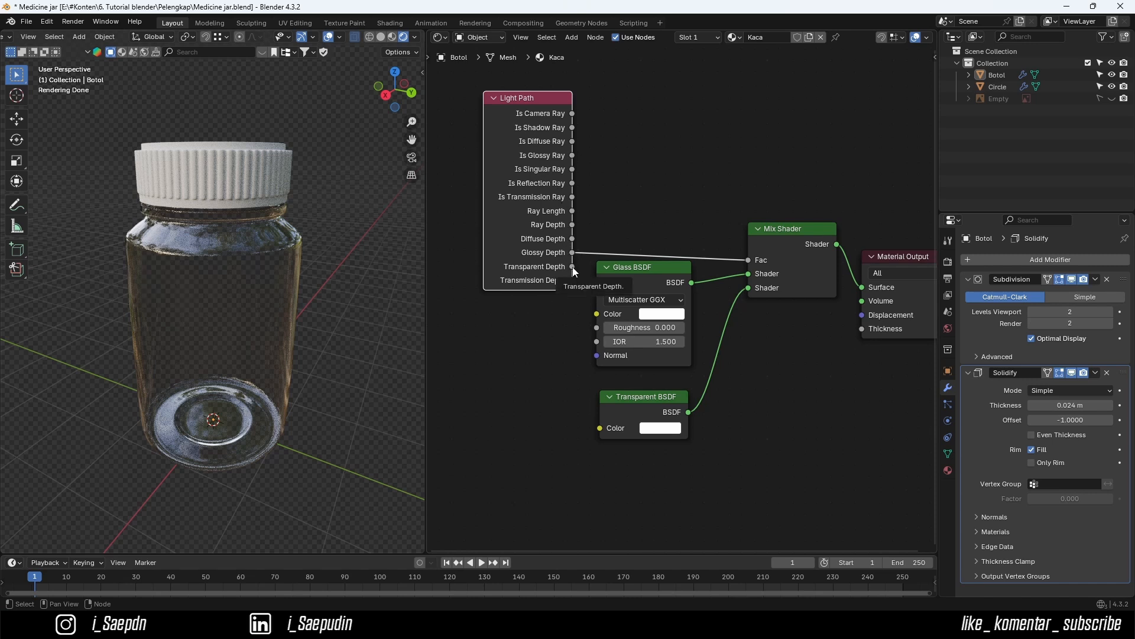
{"action": "left_click_drag", "start_coordinate": [572, 268], "coordinate": [750, 260]}
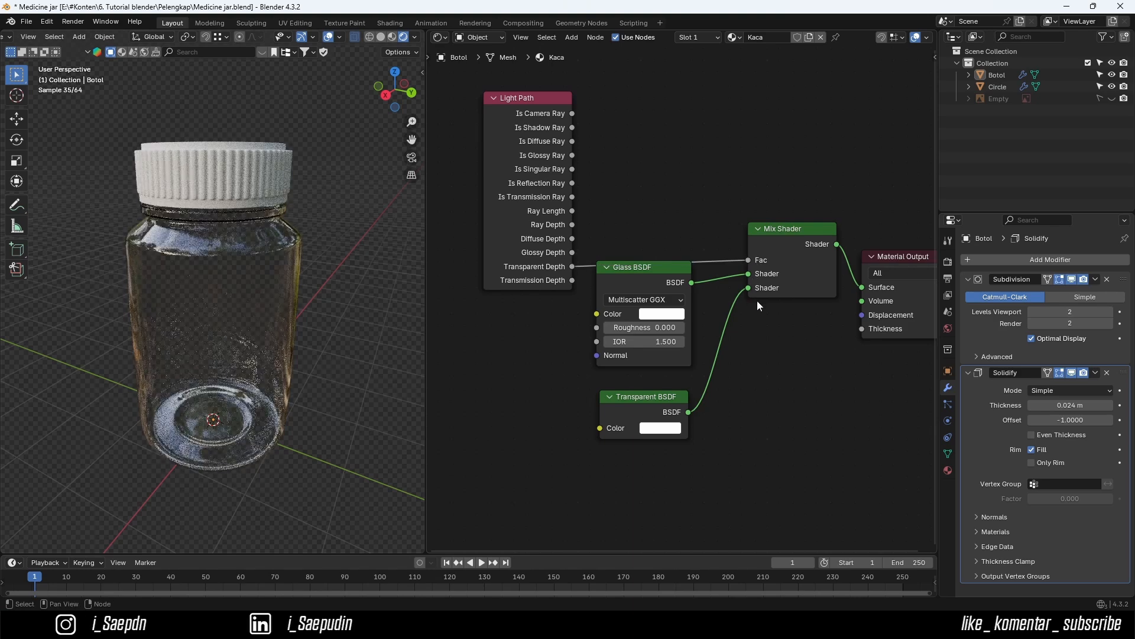
- Create a new material for the jar's lid, Circle, and name it Plastic
{"action": "scroll", "coordinate": [662, 272], "scroll_direction": "down", "scroll_amount": 1}
{"action": "middle_click_drag", "start_coordinate": [286, 262], "coordinate": [261, 246]}
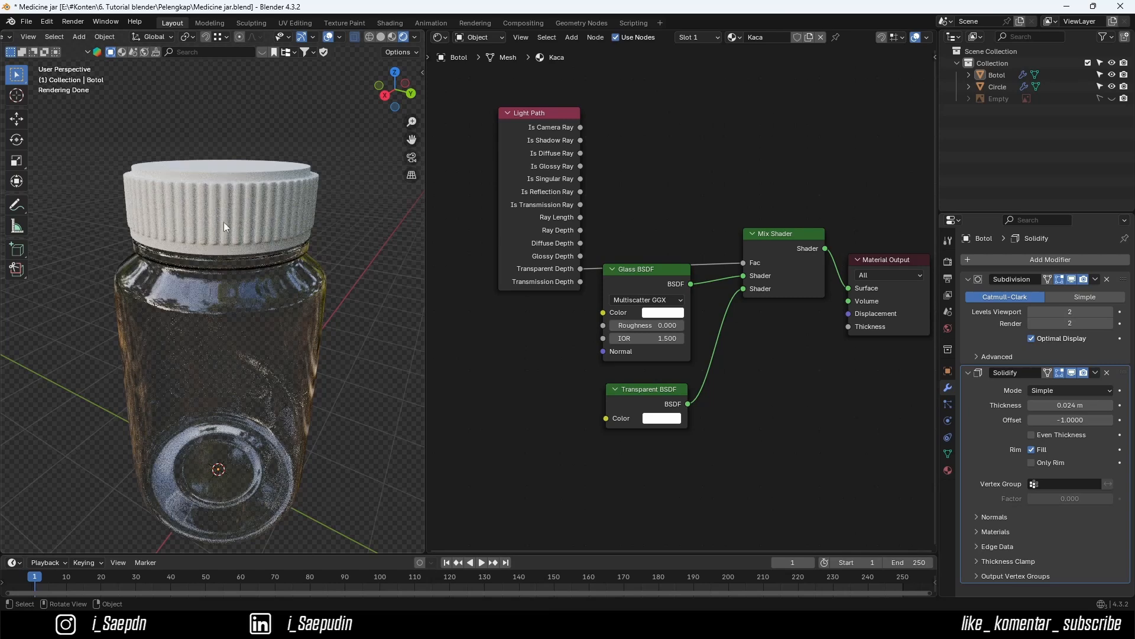
{"action": "left_click", "coordinate": [238, 195]}
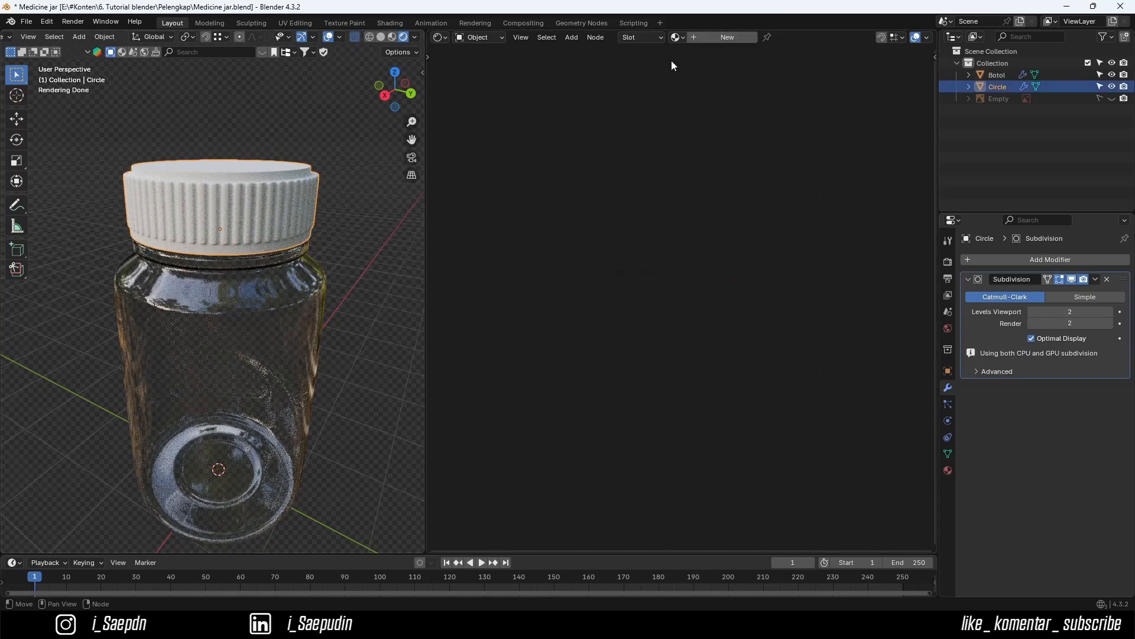
{"action": "left_click", "coordinate": [713, 38]}
{"action": "left_click", "coordinate": [763, 38]}
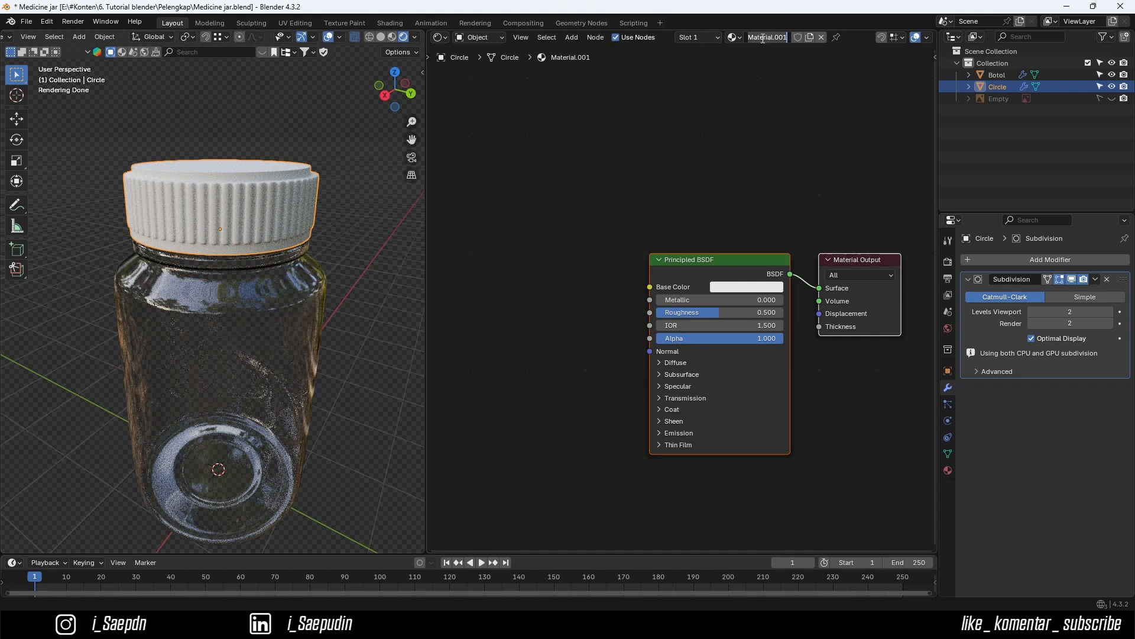
{"action": "type", "text": "Plastic"}
{"action": "key", "text": "Return"}
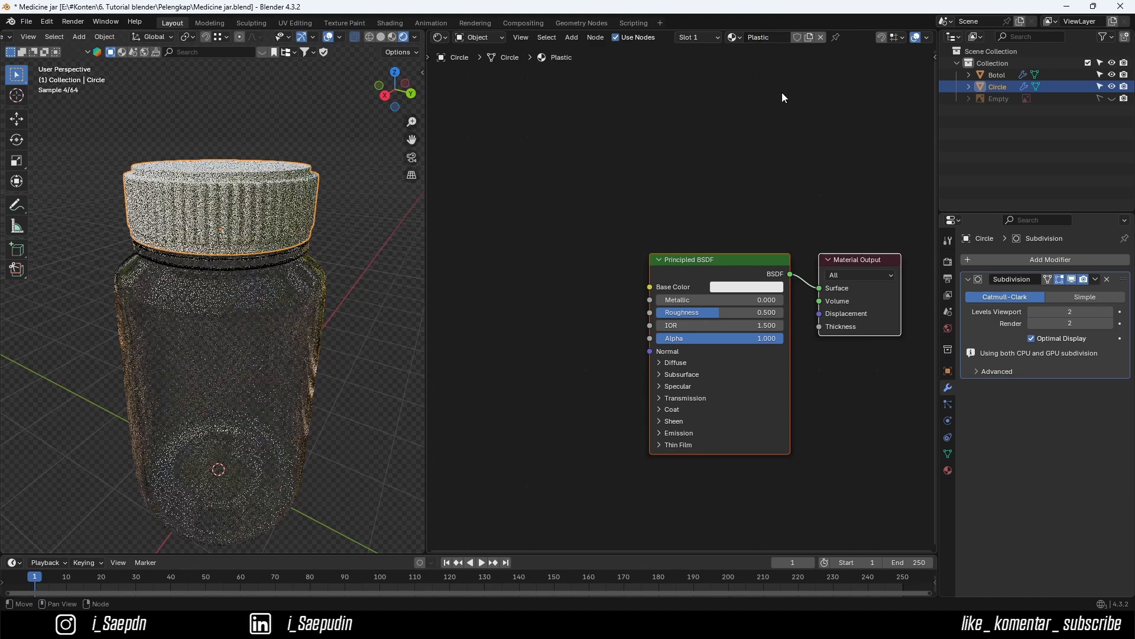
- Set the roughness of the lid's Plastic material to 0.2
{"action": "key", "text": "Home"}
{"action": "scroll", "coordinate": [260, 186], "scroll_direction": "up", "scroll_amount": 5}
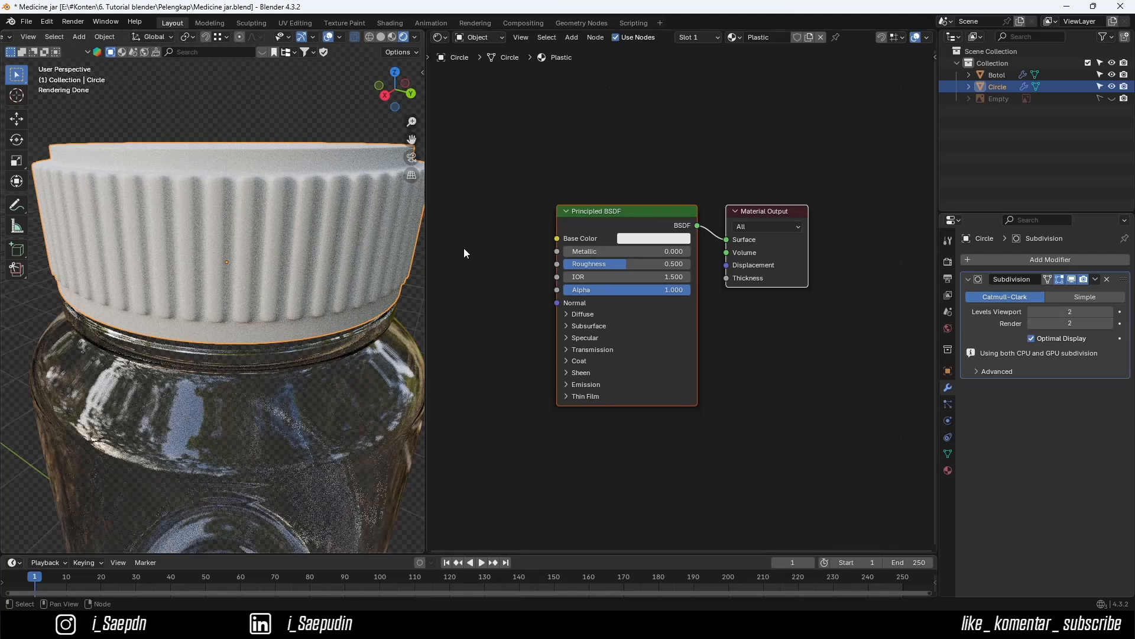
{"action": "left_click_drag", "start_coordinate": [627, 265], "coordinate": [590, 265]}
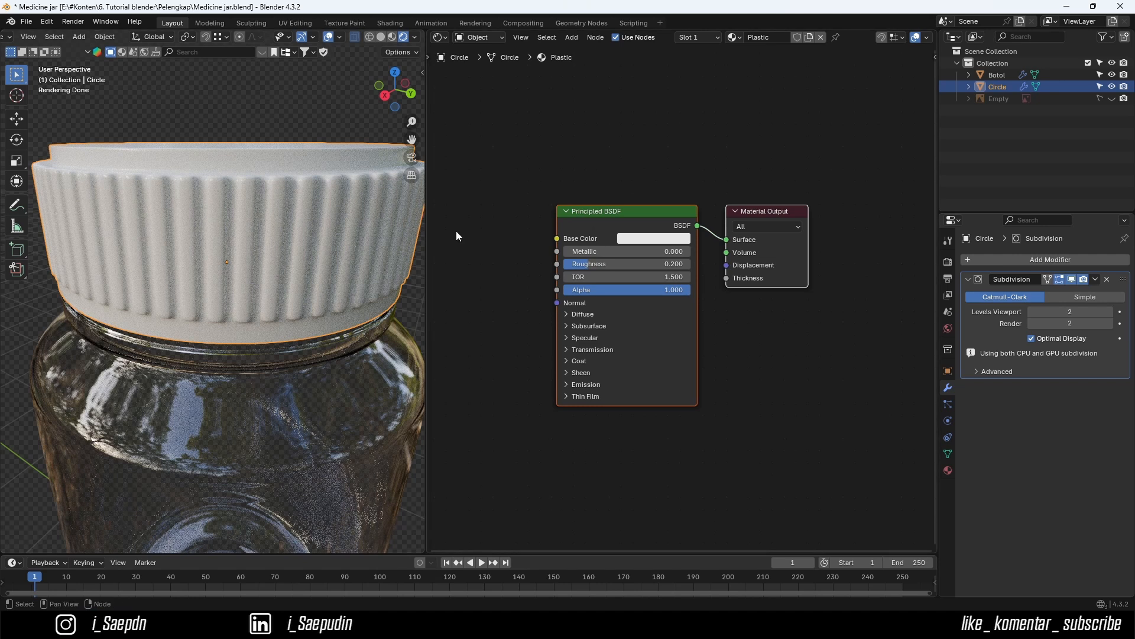
- Darken the Plastic material's base color to a light grey with a value of about 0.687, and deselect the lid
{"action": "left_click", "coordinate": [627, 239]}
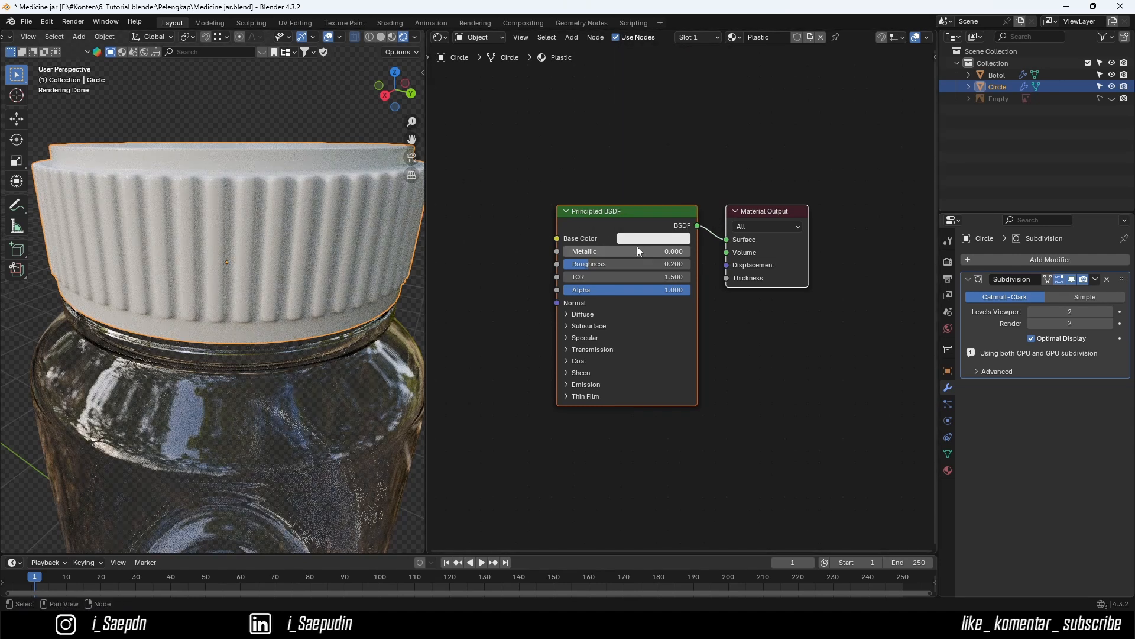
{"action": "left_click", "coordinate": [658, 239]}
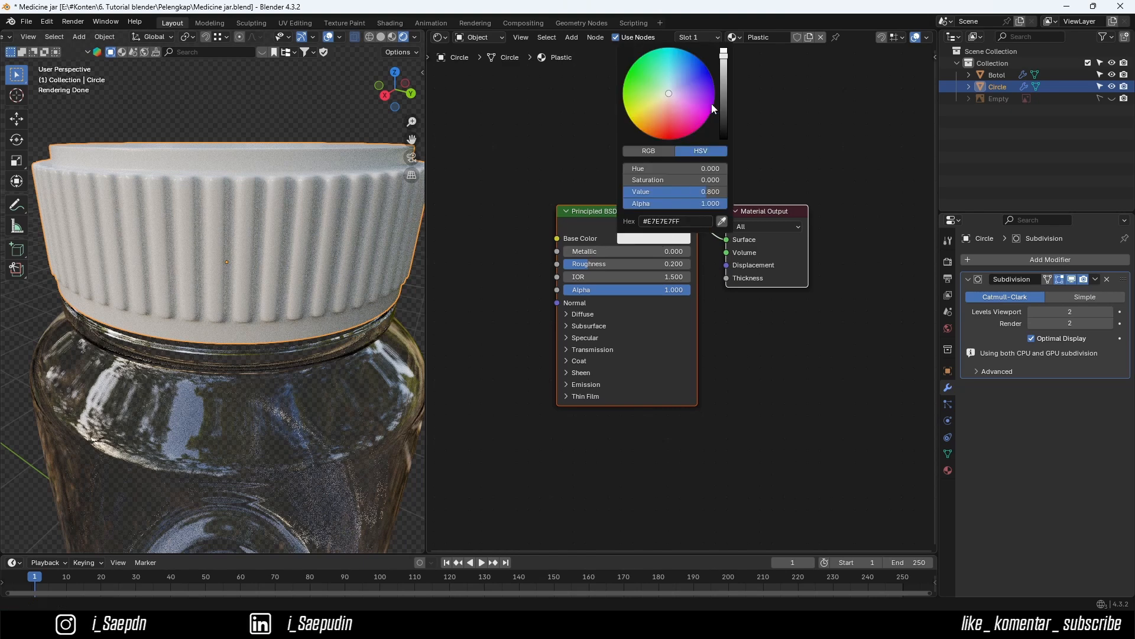
{"action": "left_click", "coordinate": [724, 62]}
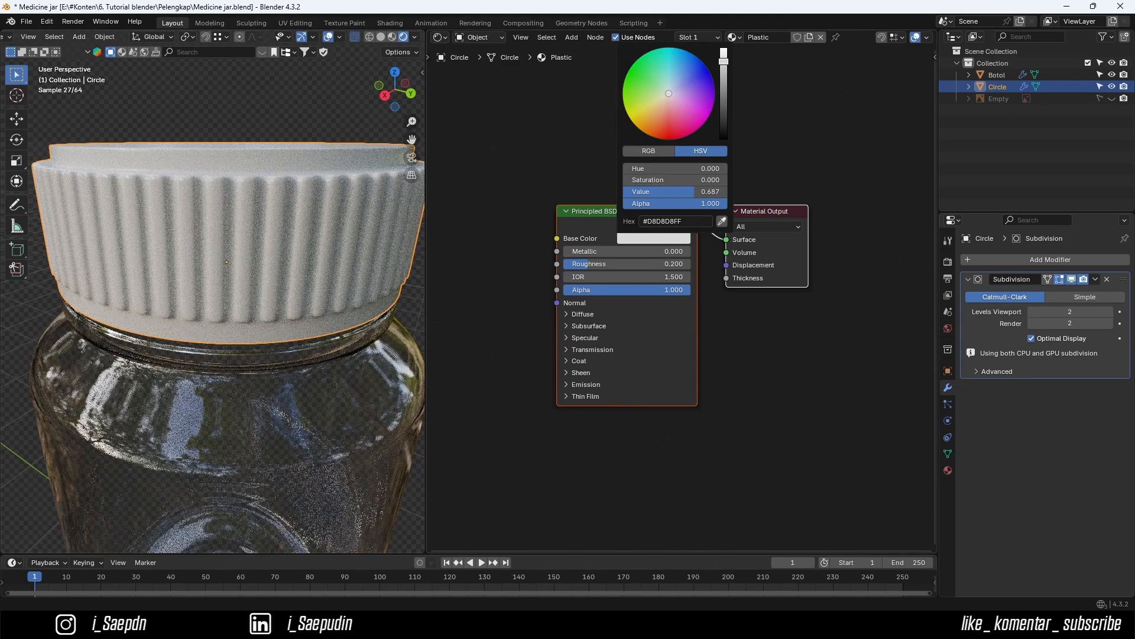
{"action": "left_click", "coordinate": [531, 181]}
{"action": "scroll", "coordinate": [268, 225], "scroll_direction": "down", "scroll_amount": 3}
{"action": "middle_click_drag", "start_coordinate": [269, 237], "coordinate": [295, 202]}
{"action": "scroll", "coordinate": [323, 217], "scroll_direction": "down", "scroll_amount": 5}
{"action": "left_click", "coordinate": [315, 238]}
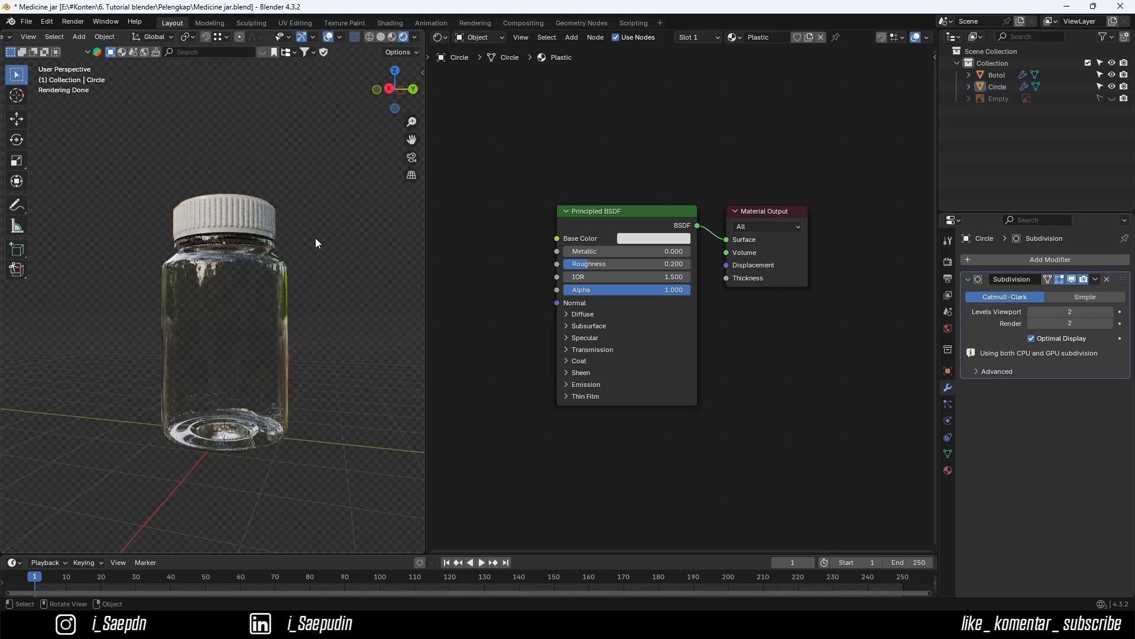
- Add a single loop cut to the bottle body in Edit Mode, slid up near the shoulder with a factor of about 0.815
{"action": "middle_click_drag", "start_coordinate": [309, 249], "coordinate": [290, 274]}
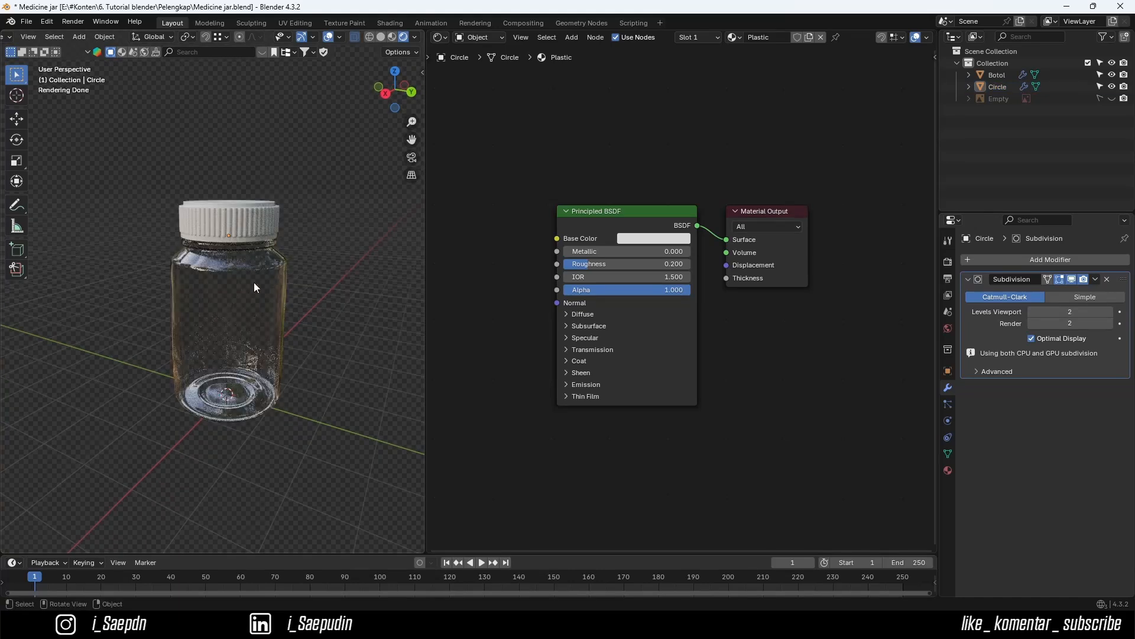
{"action": "middle_click_drag", "start_coordinate": [239, 299], "coordinate": [271, 267]}
{"action": "left_click", "coordinate": [233, 290]}
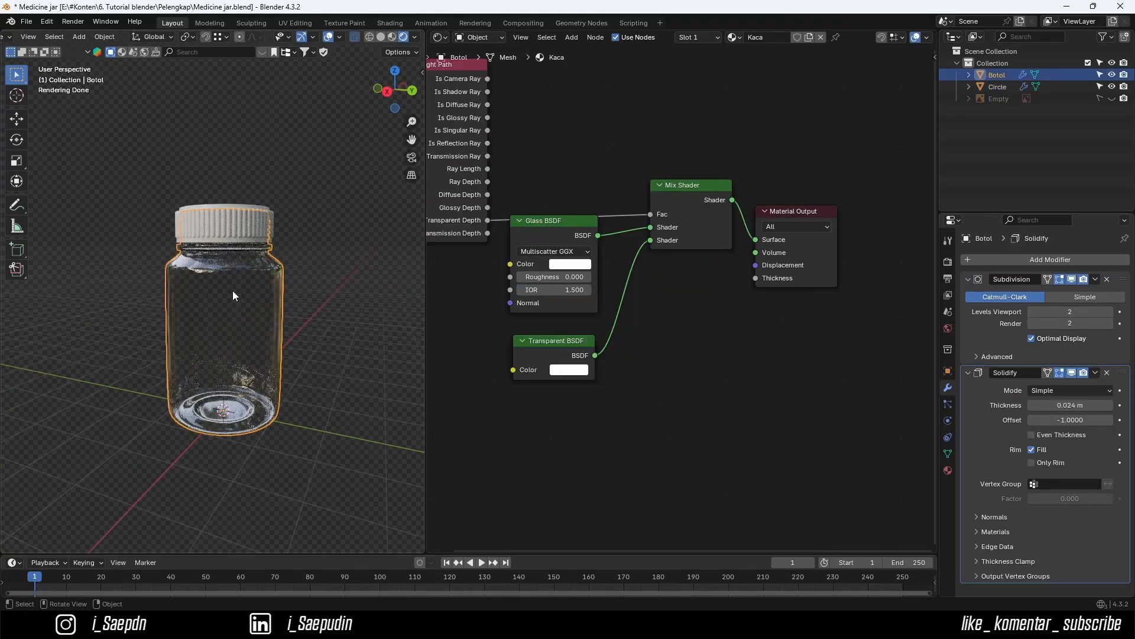
{"action": "key", "text": "Tab"}
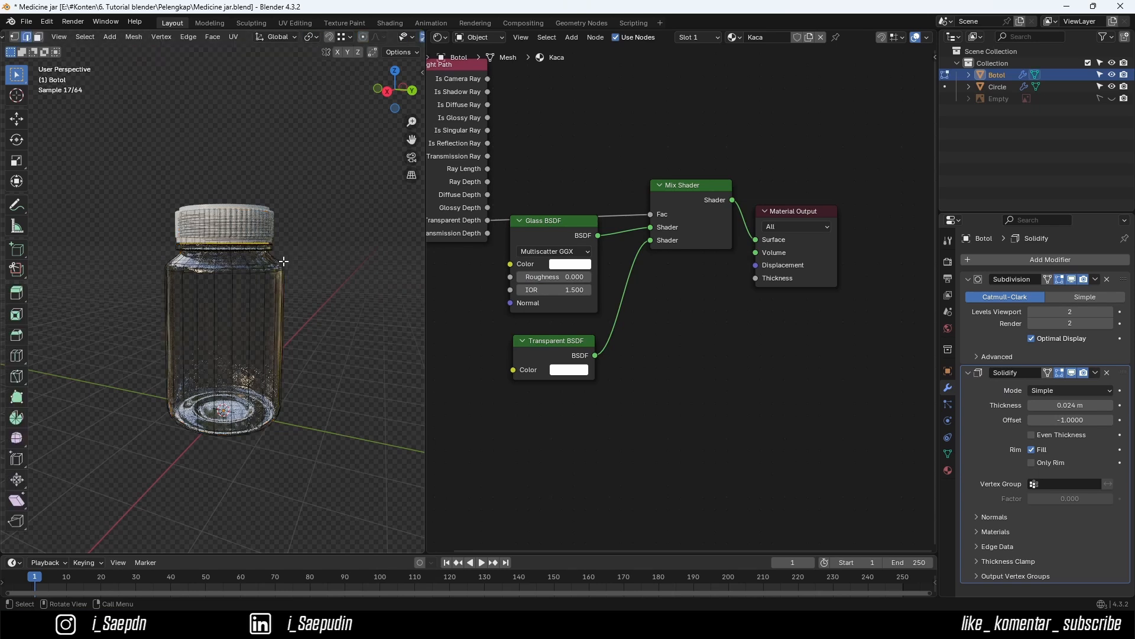
{"action": "middle_click_drag", "start_coordinate": [239, 315], "coordinate": [249, 309]}
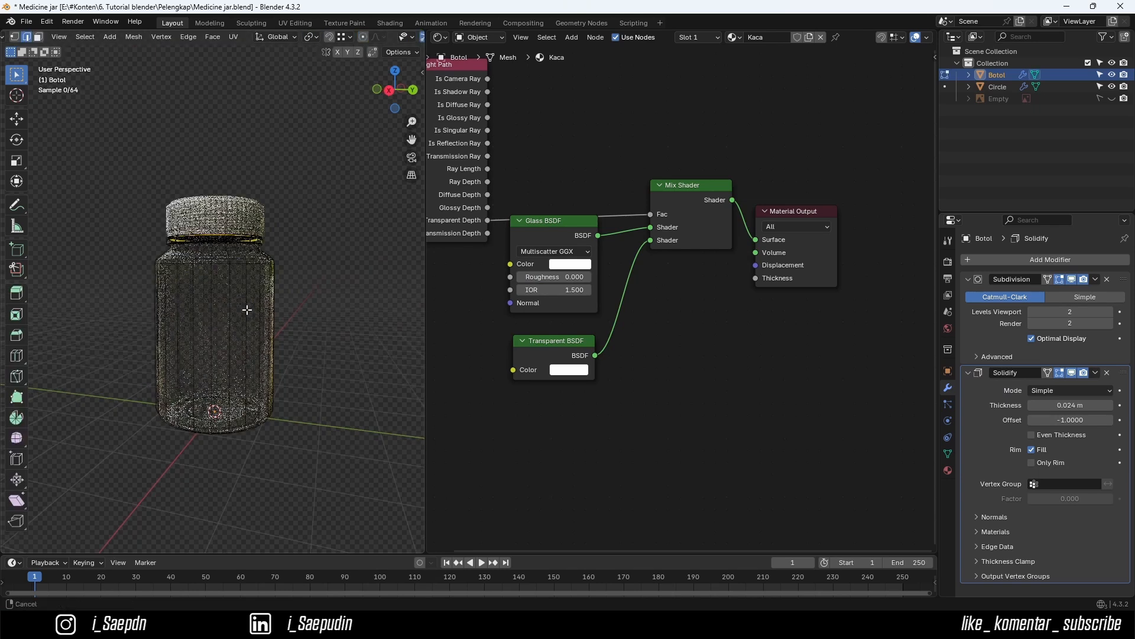
{"action": "key", "text": "ctrl+r"}
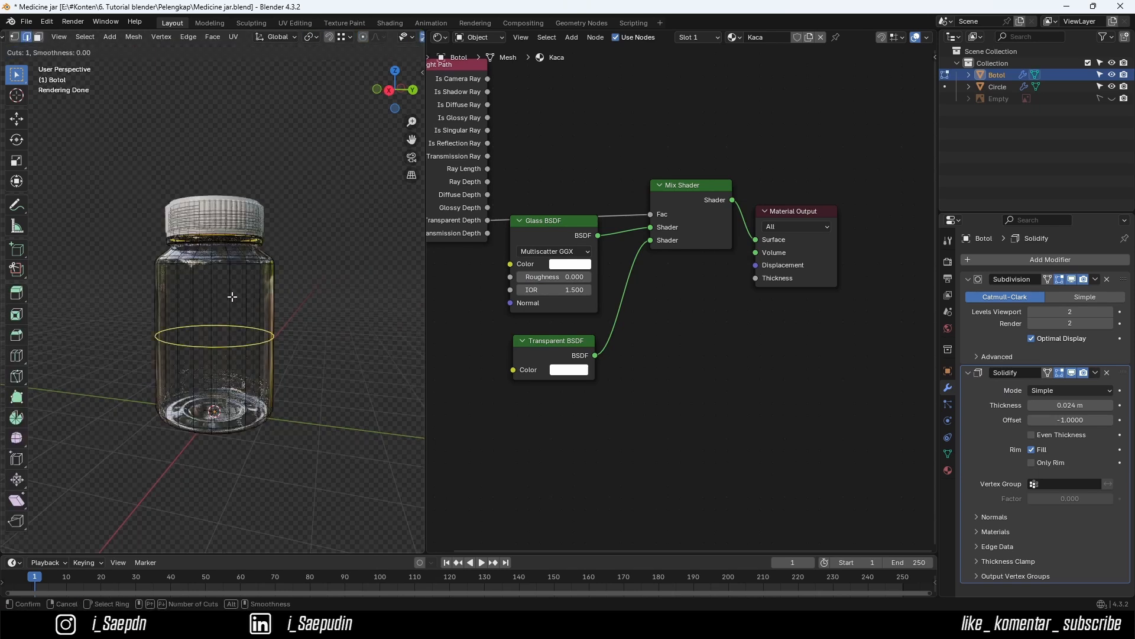
{"action": "left_click", "coordinate": [231, 331]}
{"action": "left_click", "coordinate": [240, 280]}
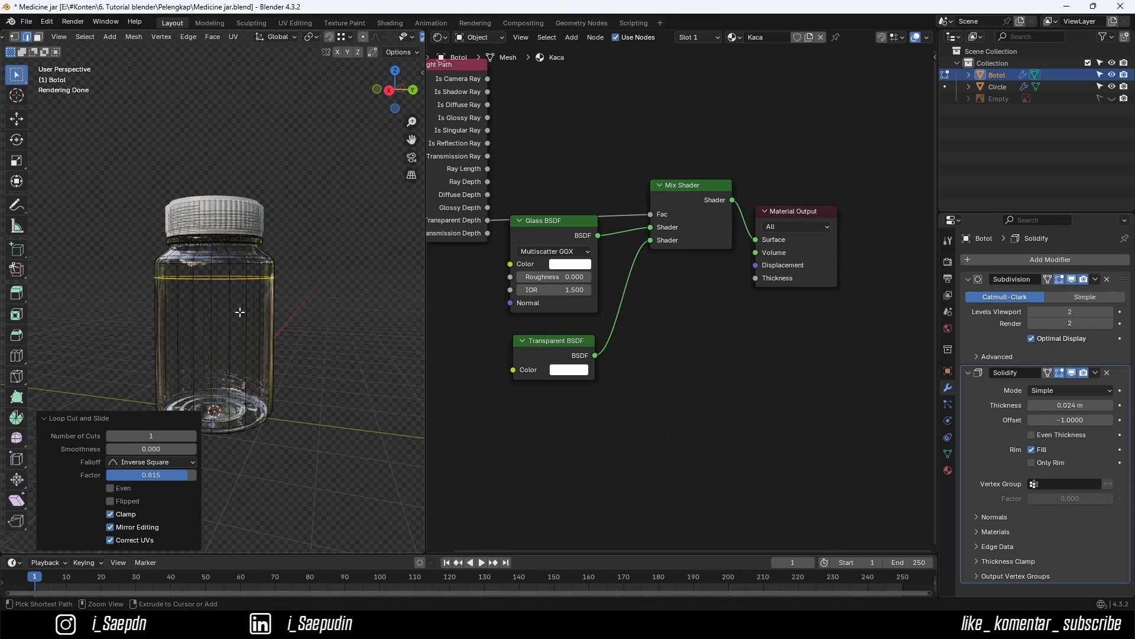
- Add a second loop cut to the bottle body, slid down near the base with a factor of about -0.776
{"action": "key", "text": "g"}
{"action": "key", "text": "g"}
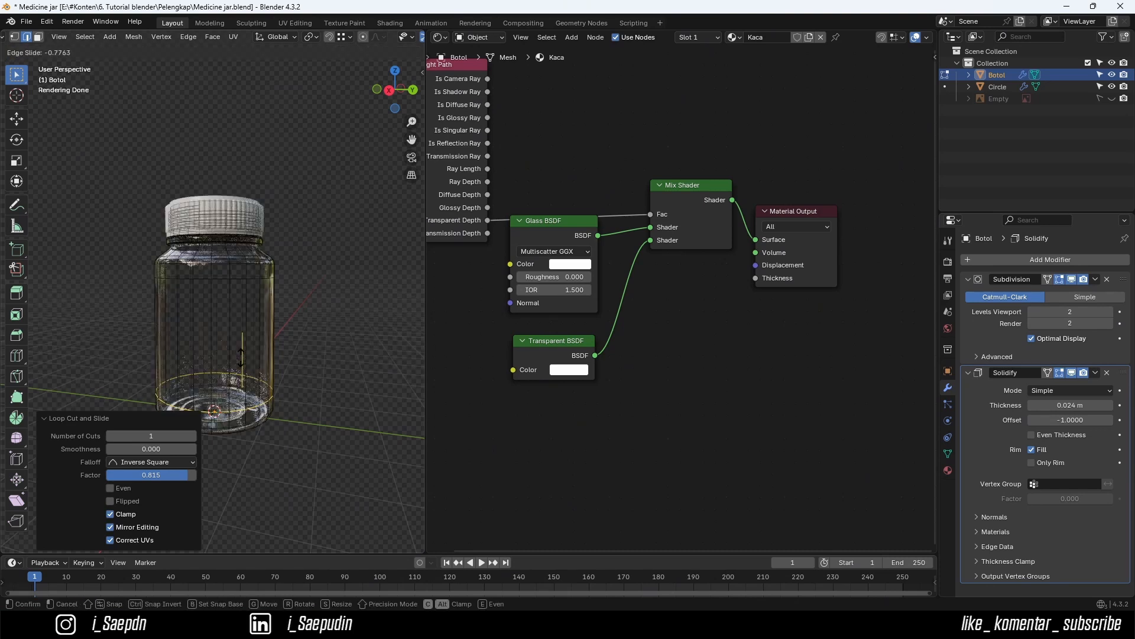
{"action": "left_click", "coordinate": [240, 356]}
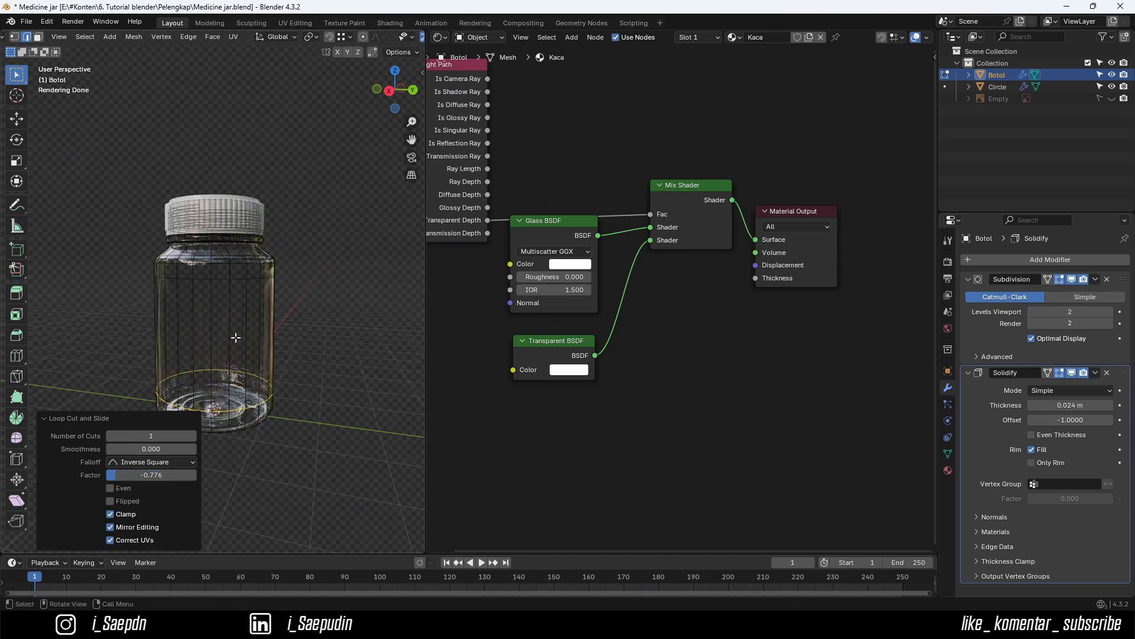
- Duplicate the ring of body faces between the two loop cuts in place and separate the copy into its own object
{"action": "key", "text": "3"}
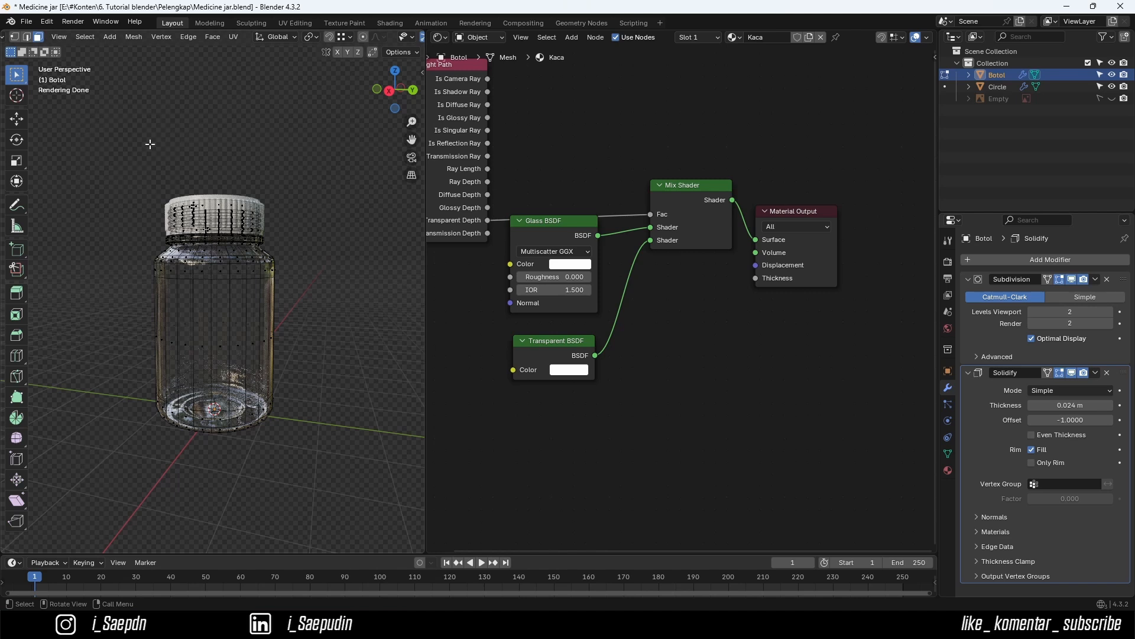
{"action": "scroll", "coordinate": [77, 37], "scroll_direction": "up", "scroll_amount": 2}
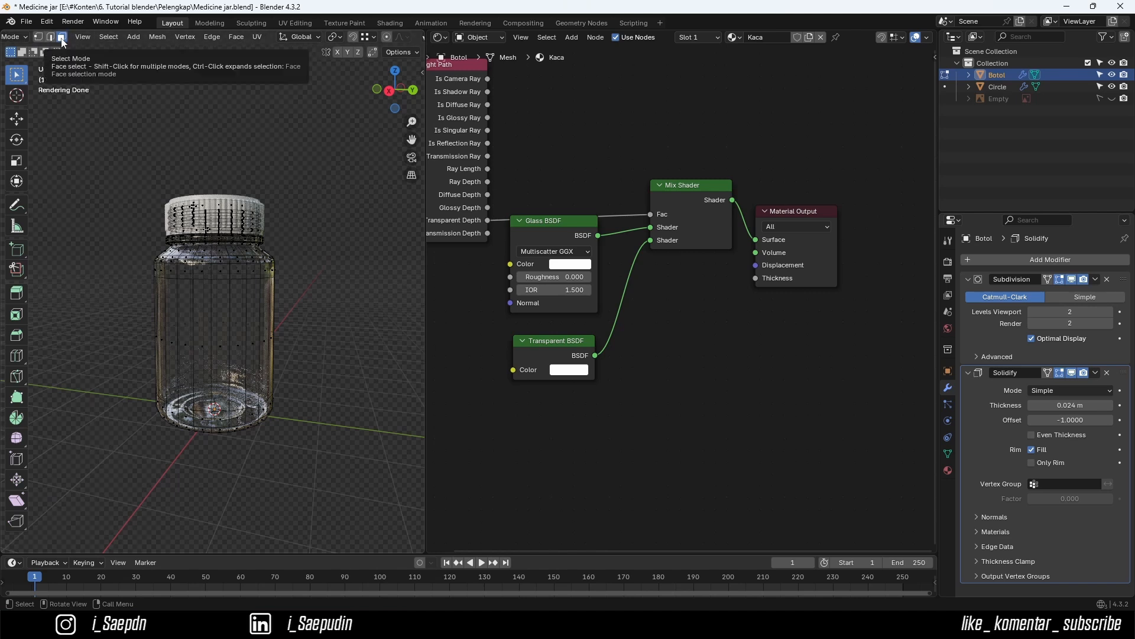
{"action": "left_click", "coordinate": [204, 343], "text": "alt"}
{"action": "middle_click_drag", "start_coordinate": [229, 332], "coordinate": [213, 349]}
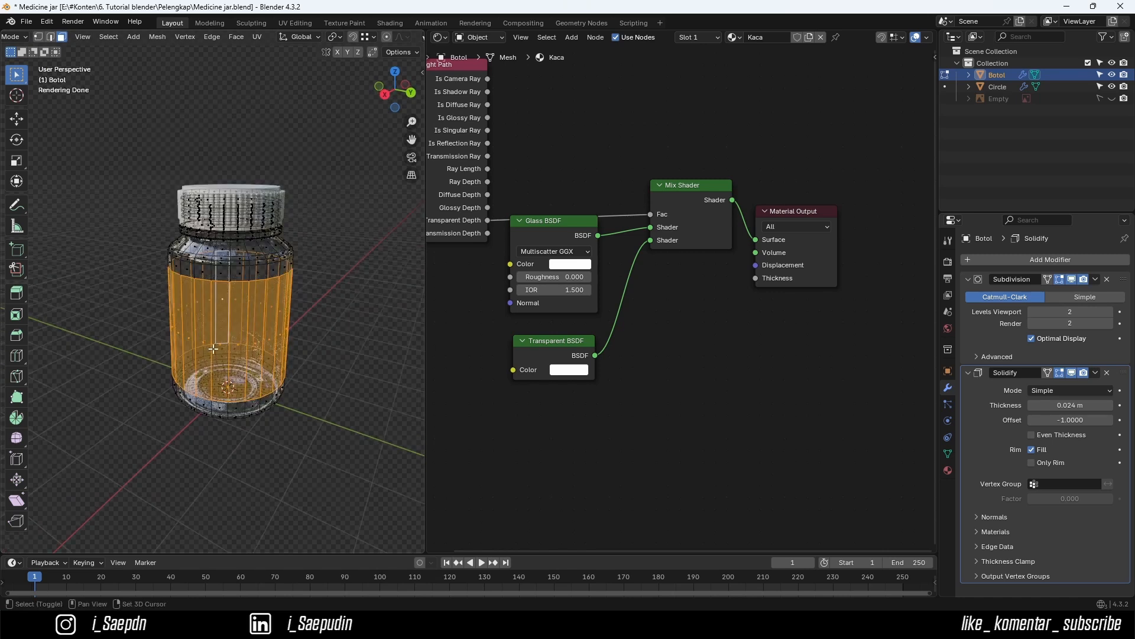
{"action": "key", "text": "shift+d"}
{"action": "right_click", "coordinate": [305, 347]}
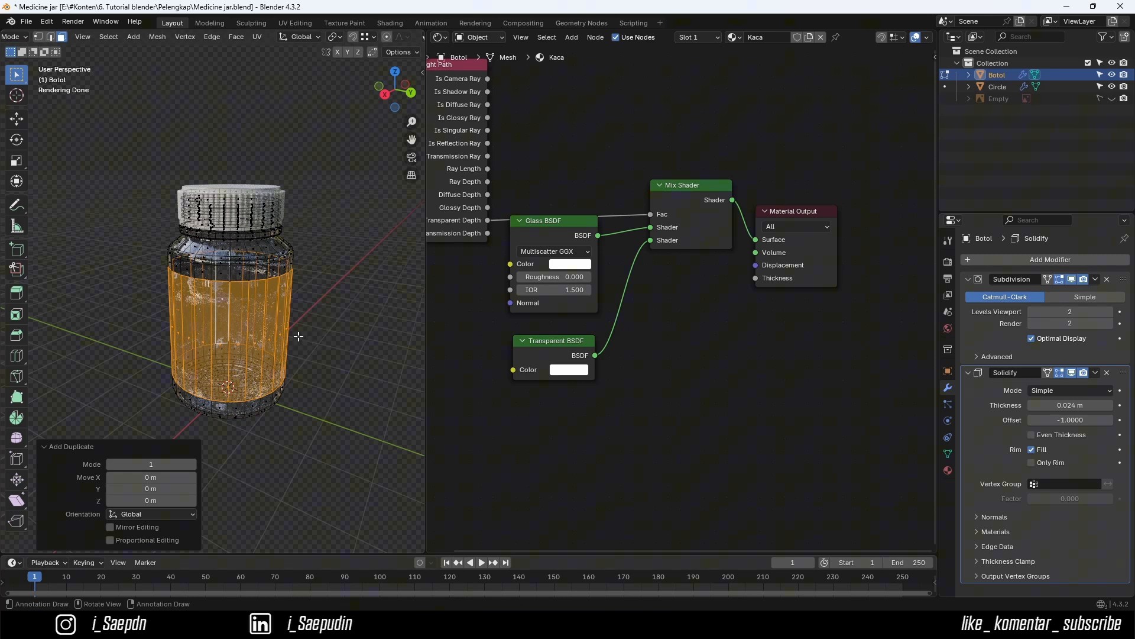
{"action": "key", "text": "p"}
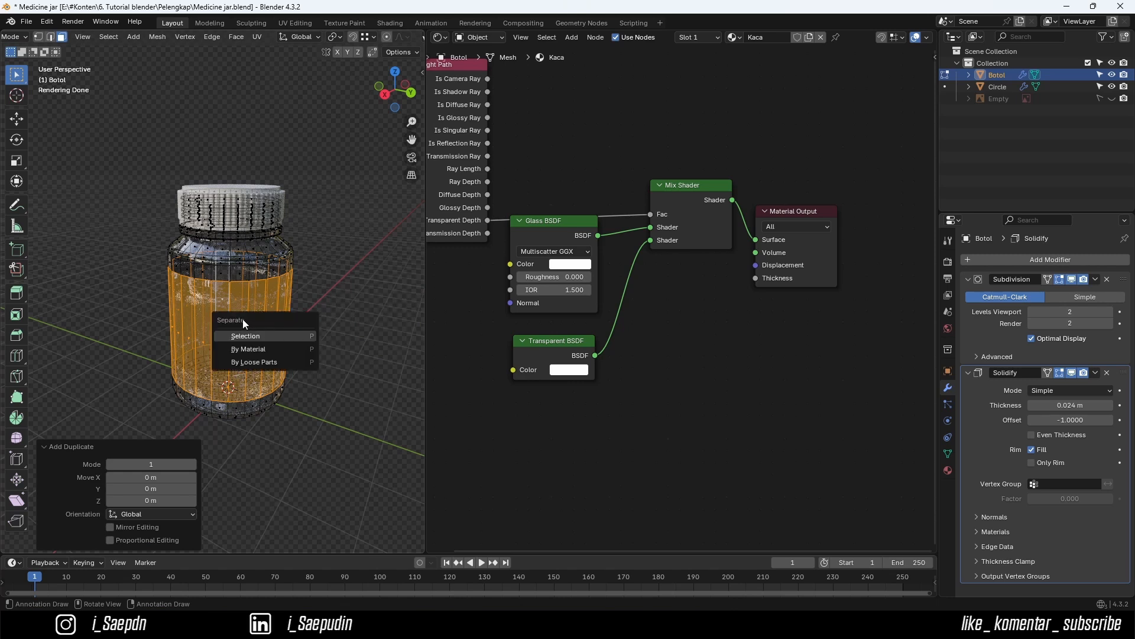
{"action": "left_click", "coordinate": [262, 335]}
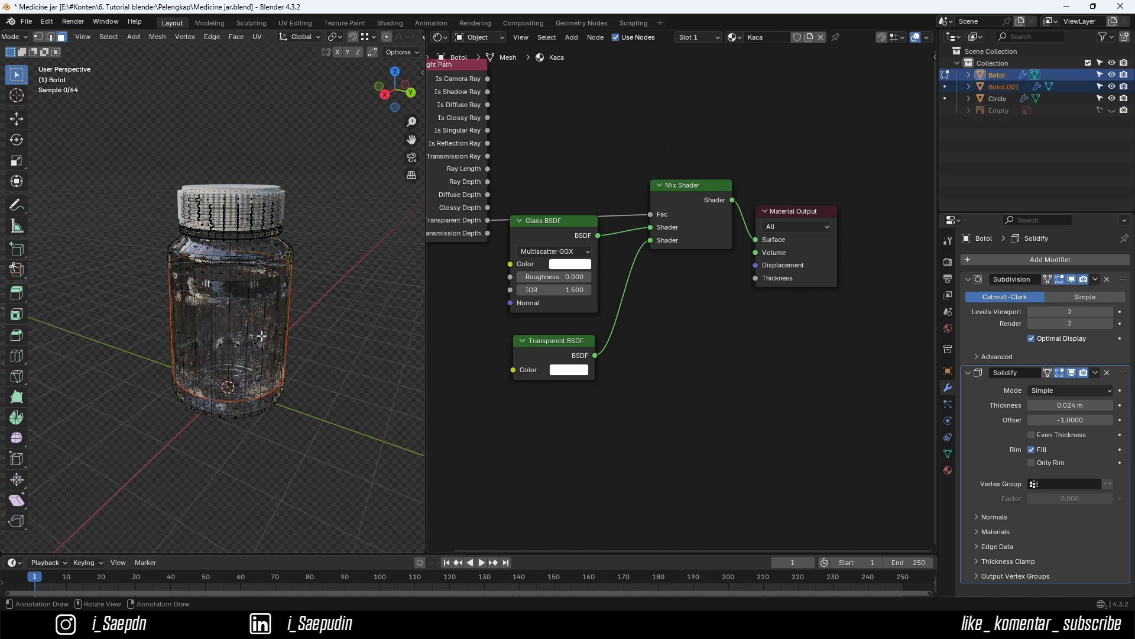
{"action": "left_click", "coordinate": [1011, 87]}
{"action": "key", "text": "Tab"}
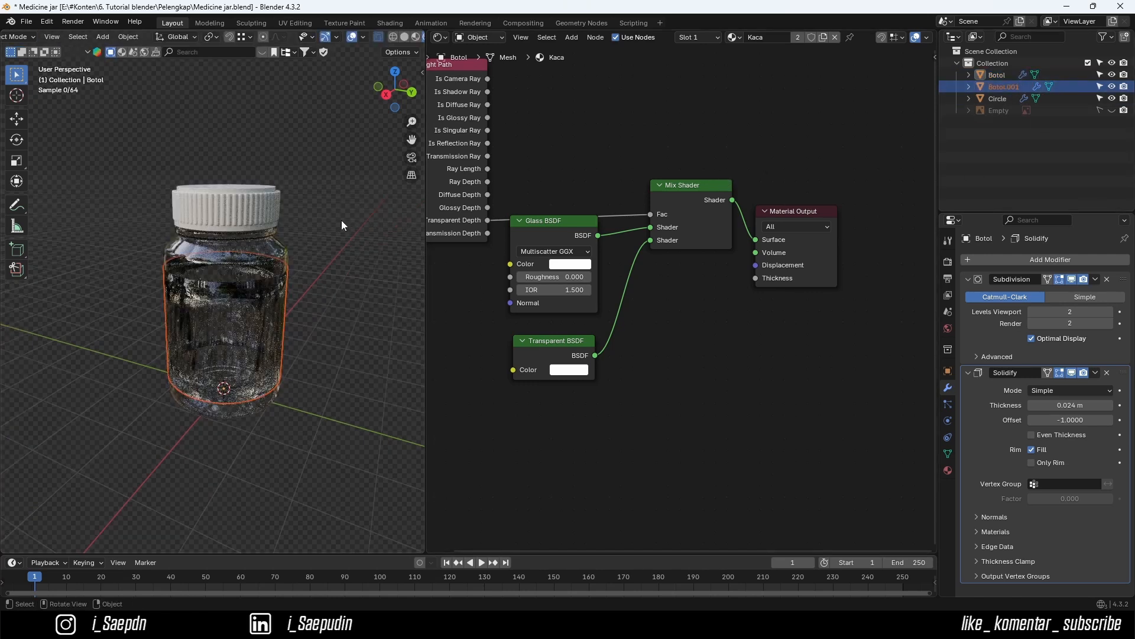
- Rename the separated body ring object, Botol.001, as Label
{"action": "left_click", "coordinate": [331, 226]}
{"action": "left_click", "coordinate": [264, 286]}
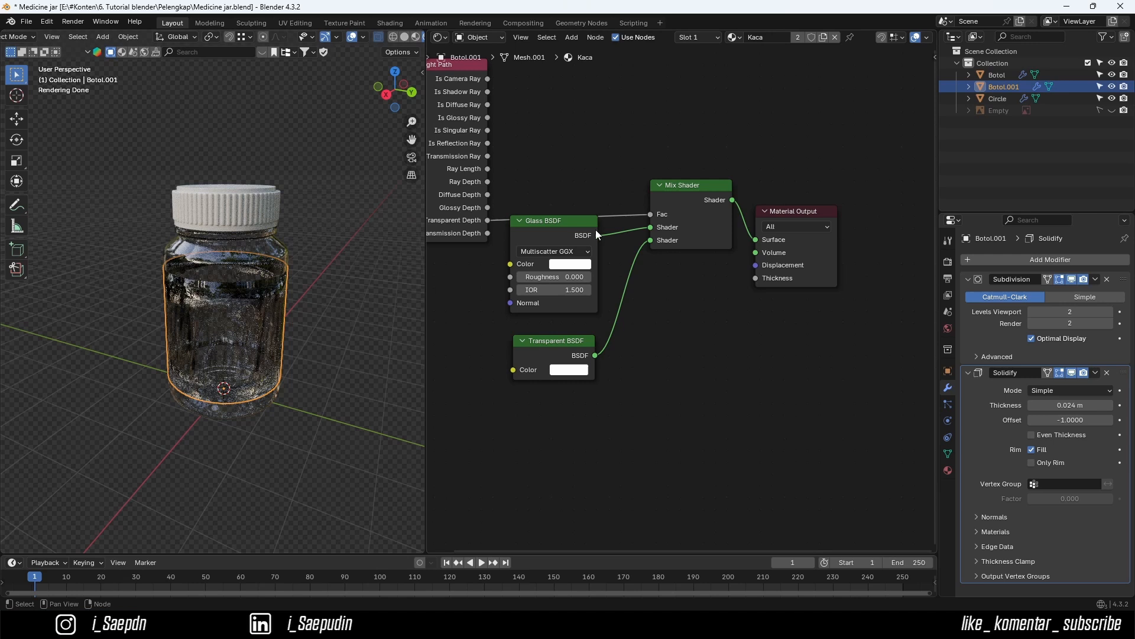
{"action": "double_click", "coordinate": [1004, 87]}
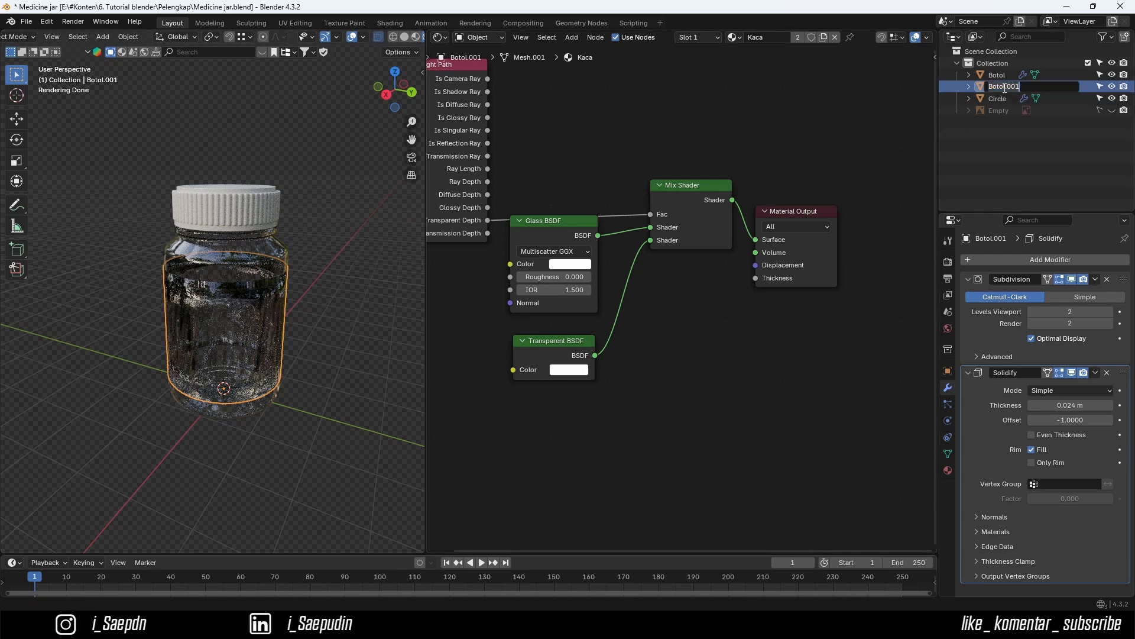
{"action": "type", "text": "Label"}
{"action": "key", "text": "Return"}
- Rename the lid object, Circle, as Tutup
{"action": "left_click", "coordinate": [1002, 86]}
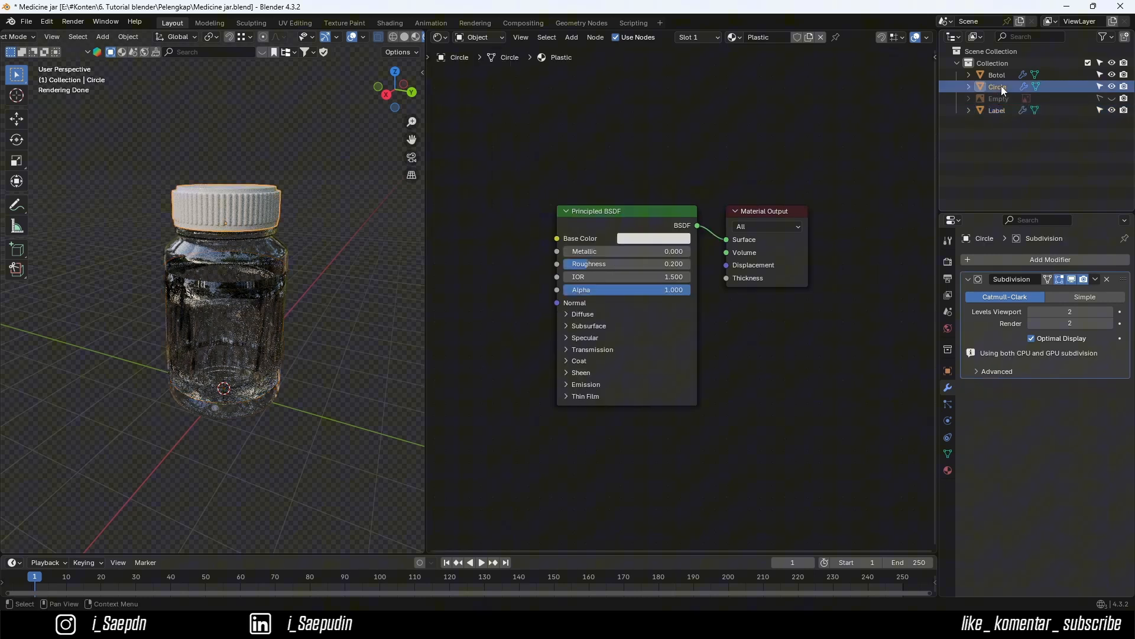
{"action": "double_click", "coordinate": [1002, 86]}
{"action": "type", "text": "T"}
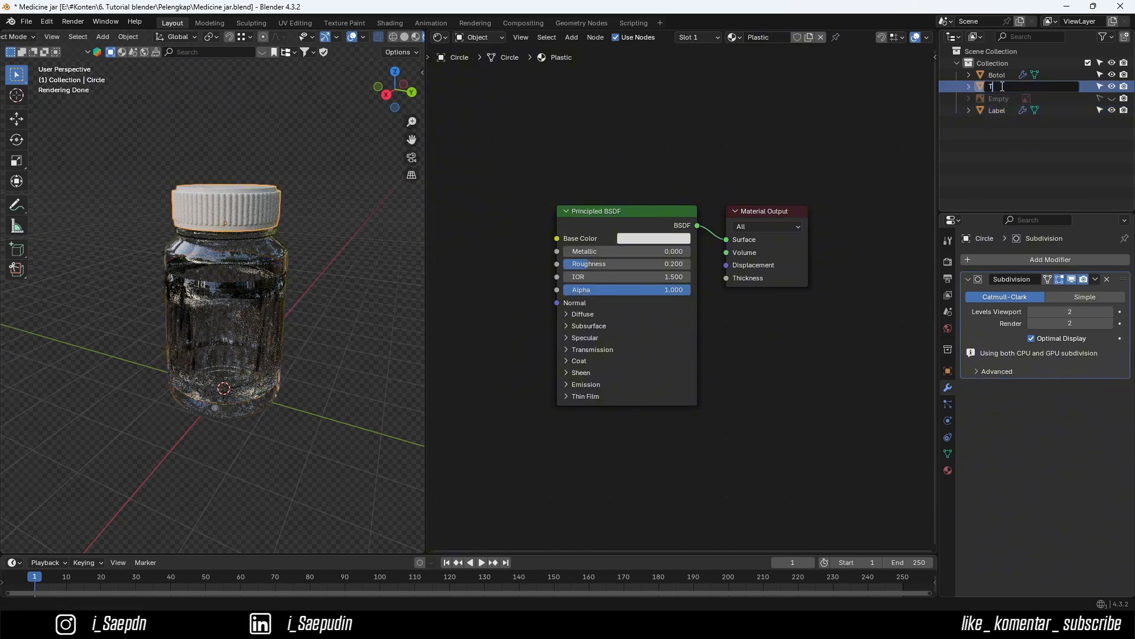
{"action": "type", "text": "utup"}
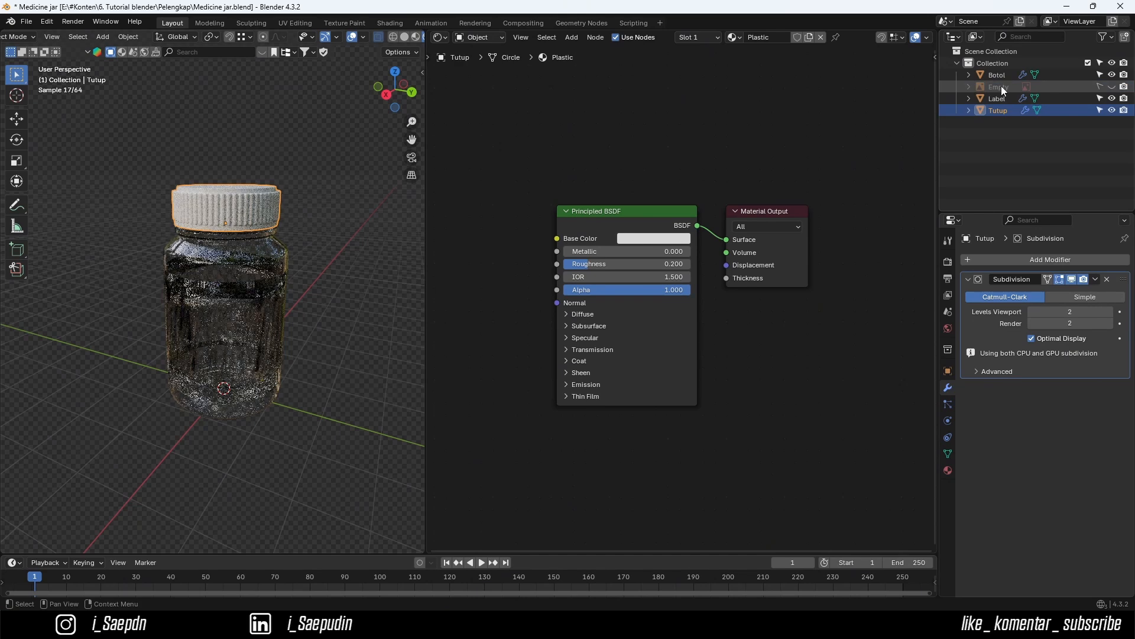
{"action": "key", "text": "Return"}
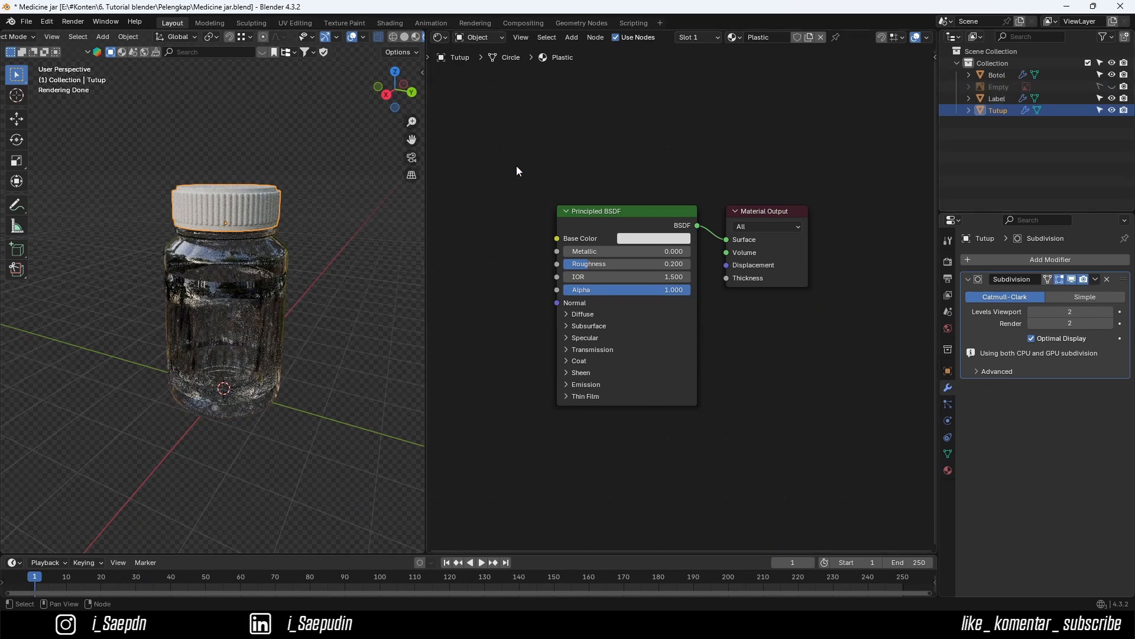
- Unlink the Kaca glass material from the Label object
{"action": "left_click", "coordinate": [270, 289]}
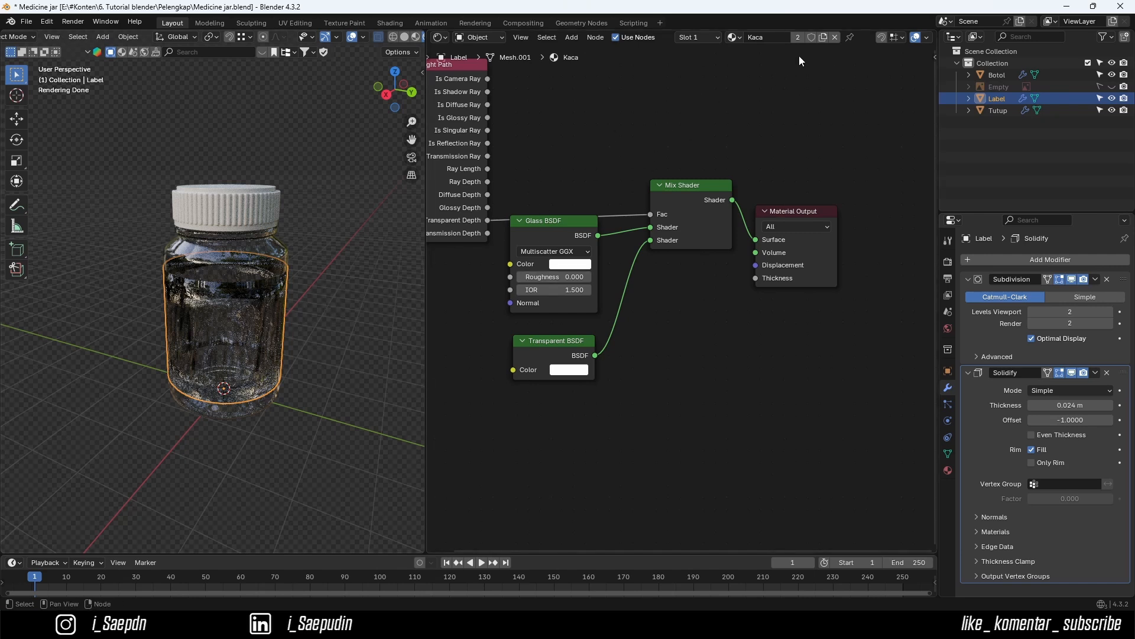
{"action": "key", "text": "Home"}
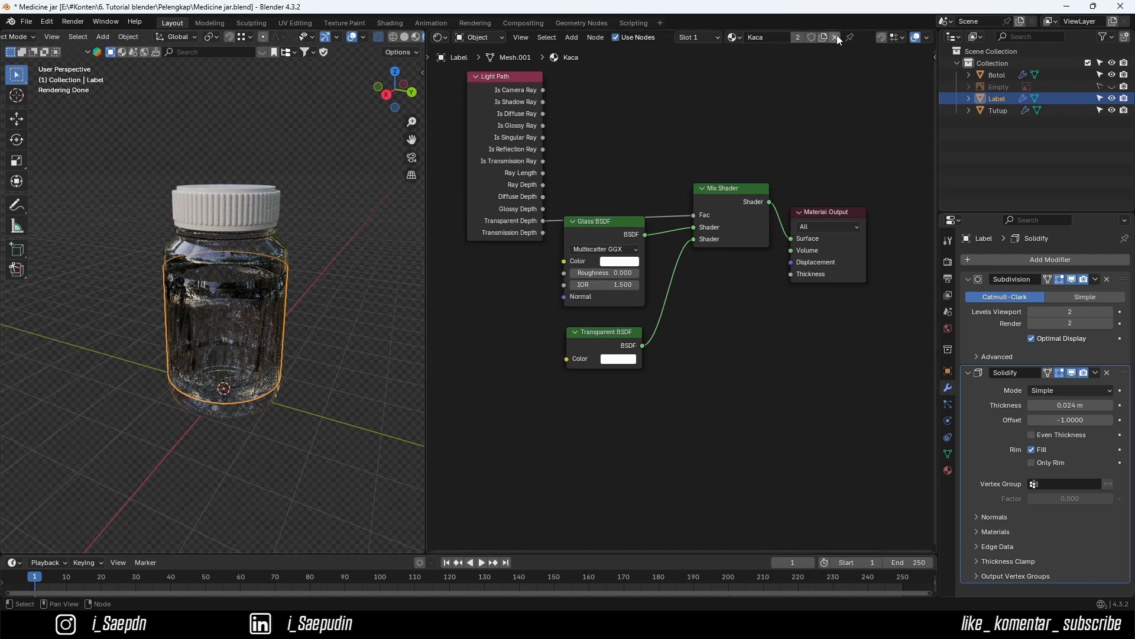
{"action": "left_click", "coordinate": [837, 36]}
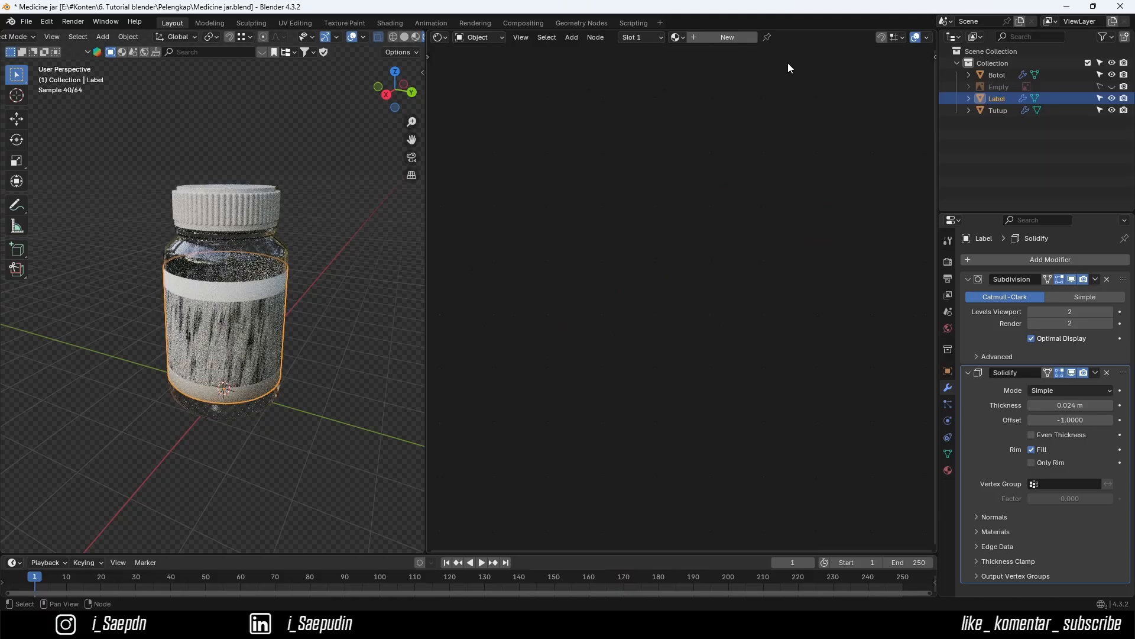
- Create a new material for the Label object and name it Label
{"action": "scroll", "coordinate": [271, 295], "scroll_direction": "up", "scroll_amount": 5}
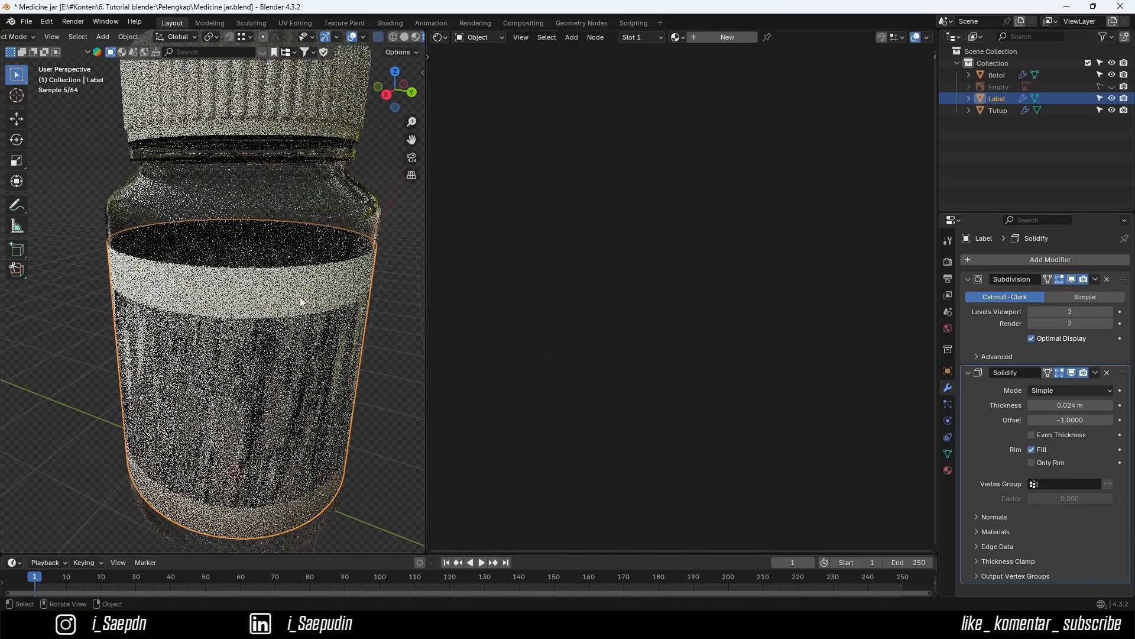
{"action": "scroll", "coordinate": [301, 302], "scroll_direction": "up", "scroll_amount": 6}
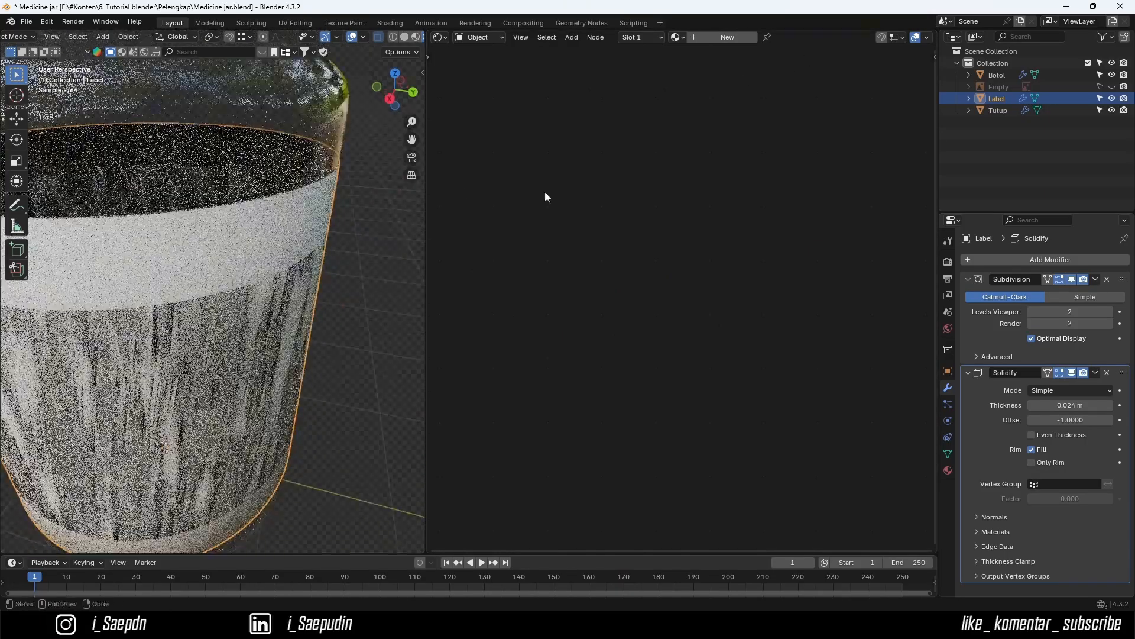
{"action": "left_click", "coordinate": [711, 38]}
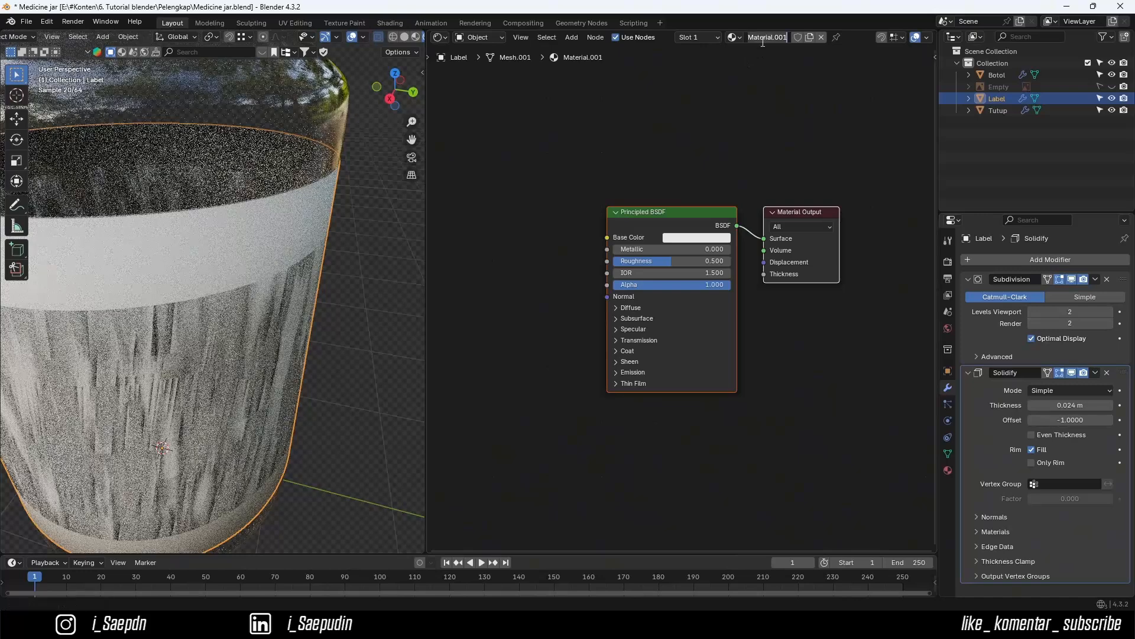
{"action": "left_click", "coordinate": [763, 38]}
{"action": "type", "text": "Lab"}
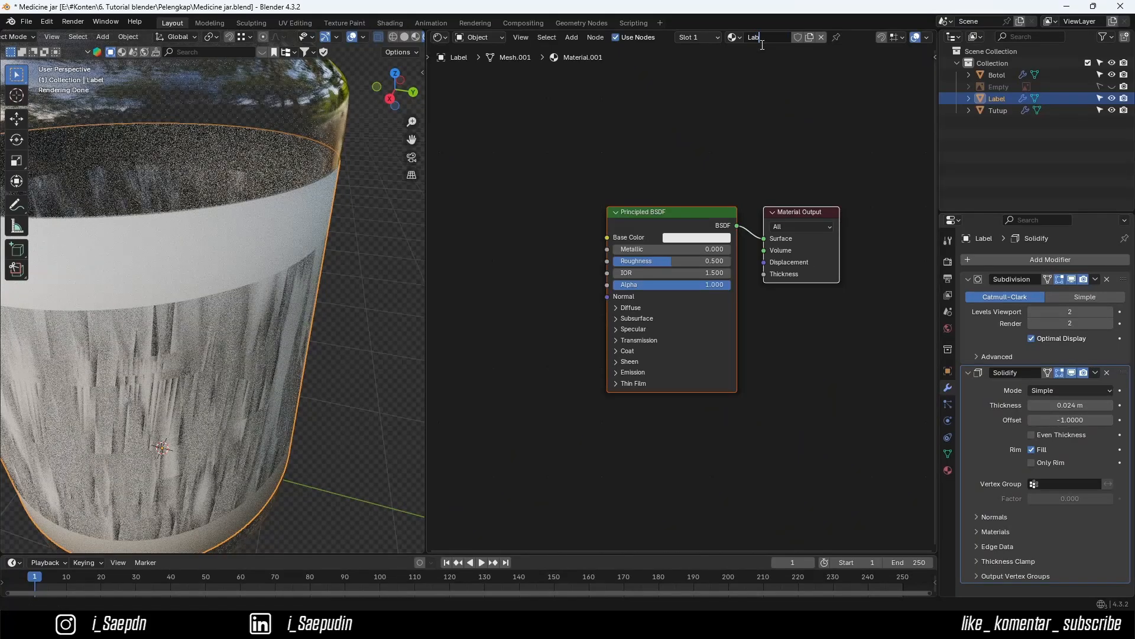
{"action": "type", "text": "el"}
{"action": "key", "text": "Return"}
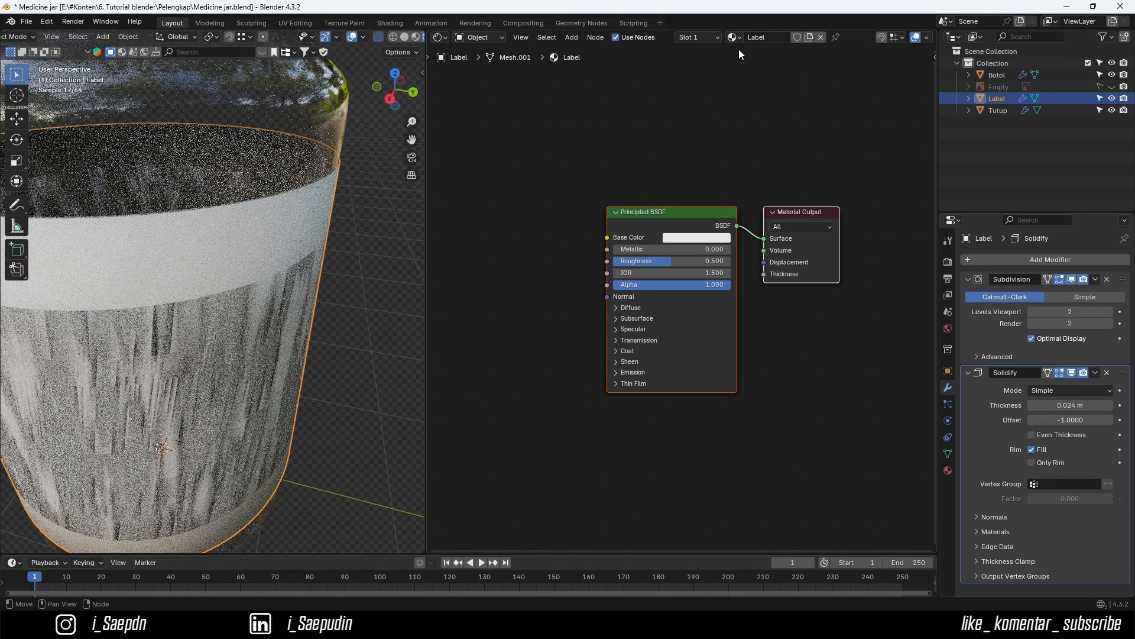
- Add an Image Texture node to the Label material, with its Color feeding the Principled BSDF's Base Color
{"action": "scroll", "coordinate": [269, 186], "scroll_direction": "down", "scroll_amount": 3}
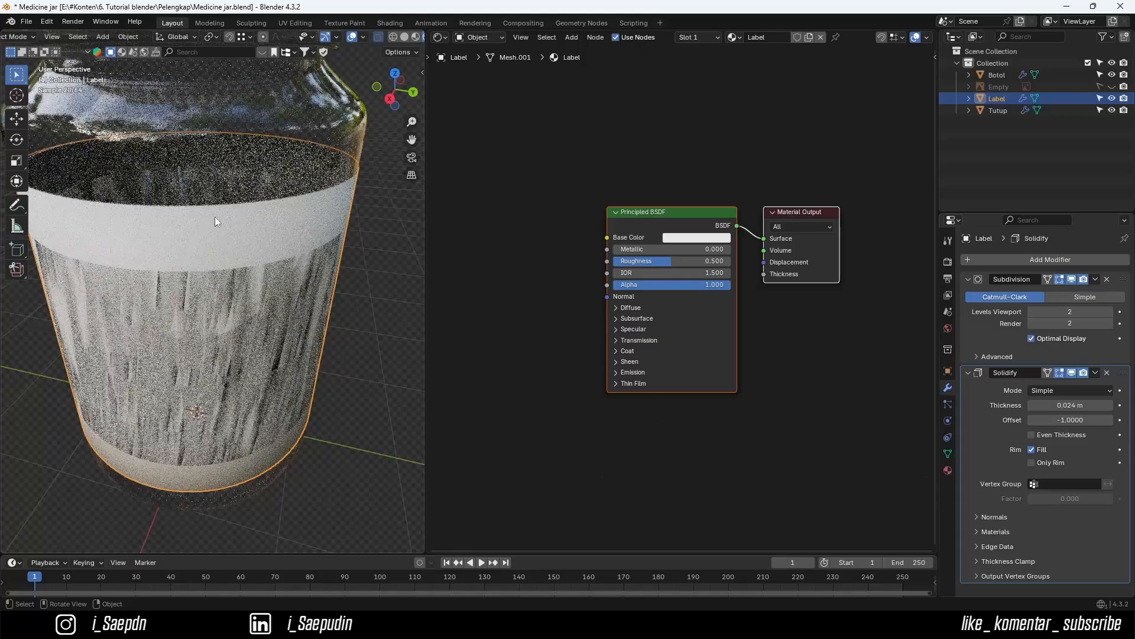
{"action": "middle_click_drag", "start_coordinate": [215, 221], "coordinate": [161, 216]}
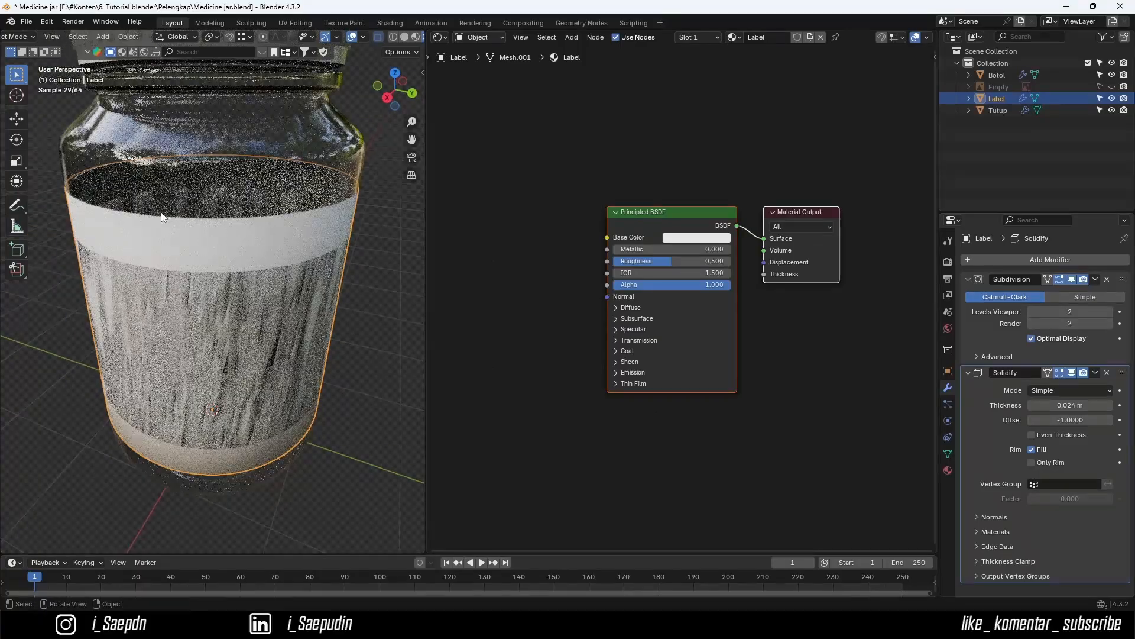
{"action": "middle_click_drag", "start_coordinate": [282, 233], "coordinate": [280, 194]}
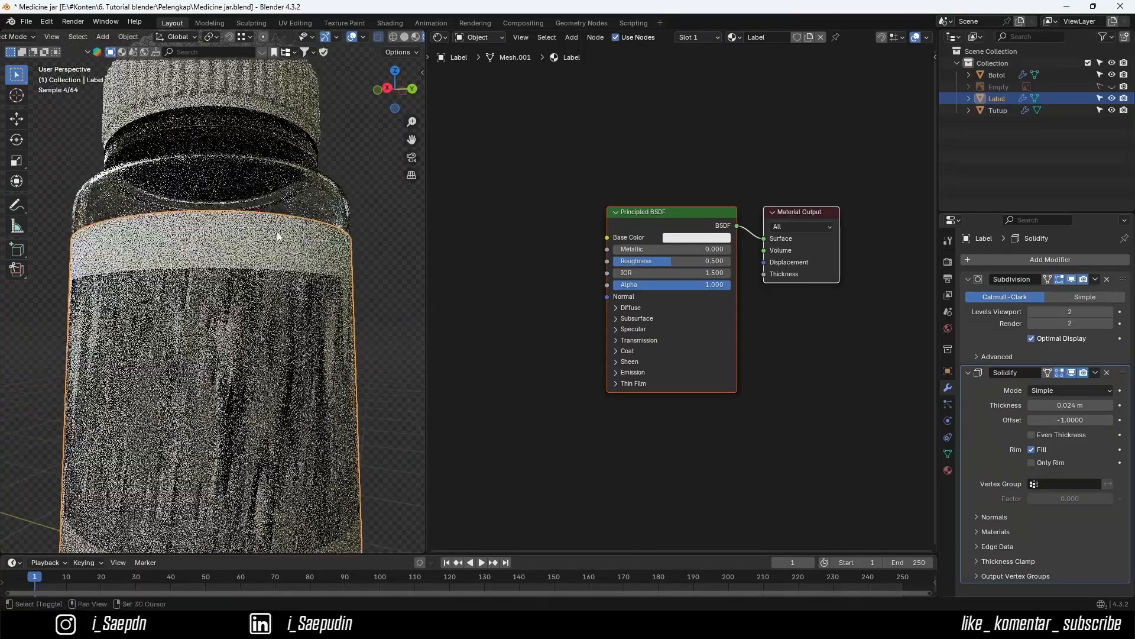
{"action": "middle_click_drag", "start_coordinate": [278, 236], "coordinate": [279, 198]}
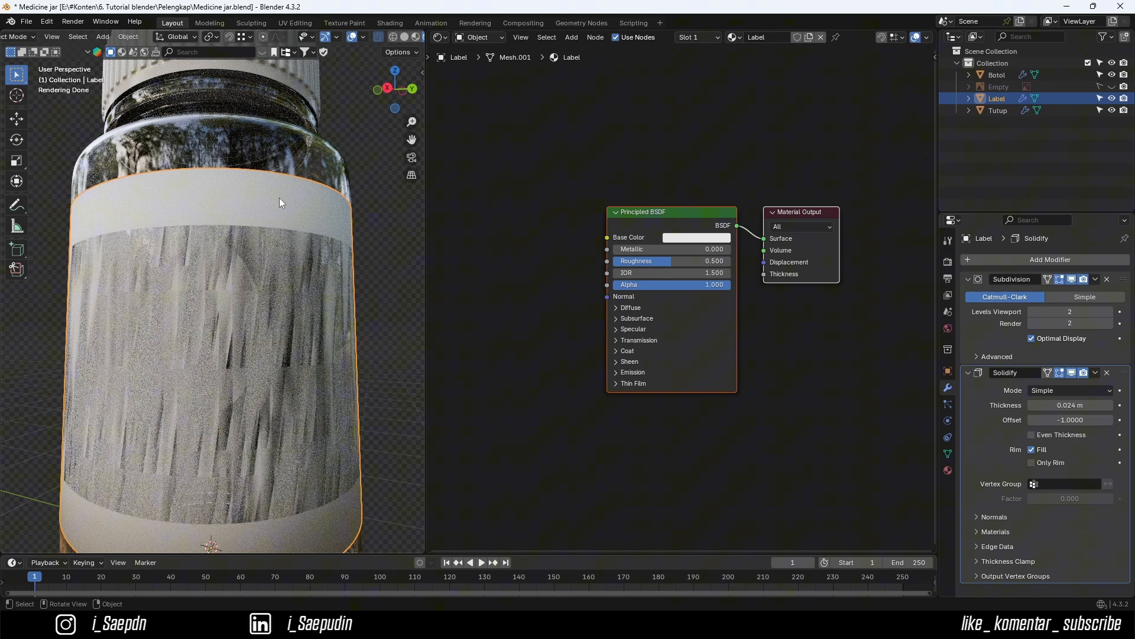
{"action": "middle_click_drag", "start_coordinate": [279, 197], "coordinate": [278, 227]}
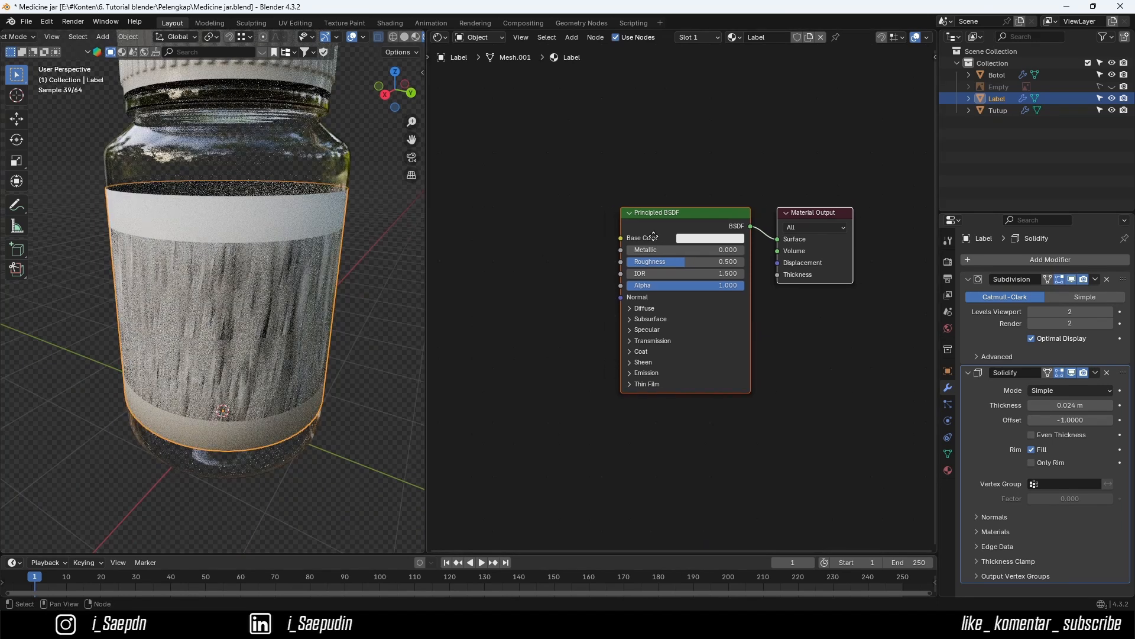
{"action": "middle_click_drag", "start_coordinate": [654, 236], "coordinate": [670, 241]}
{"action": "left_click_drag", "start_coordinate": [653, 239], "coordinate": [574, 226]}
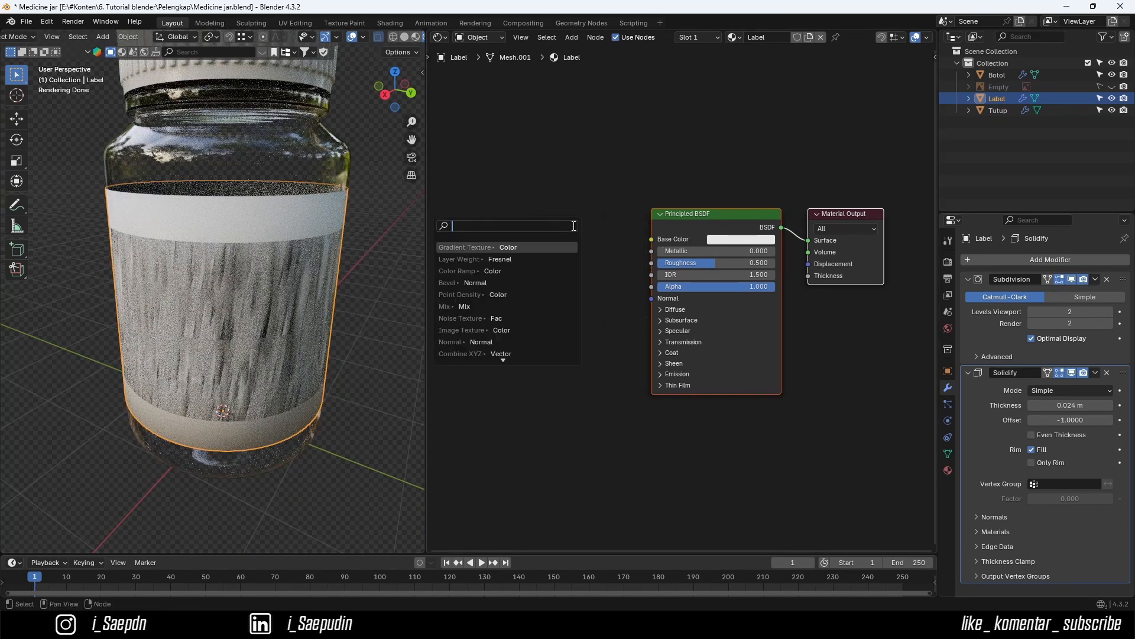
{"action": "type", "text": "iama"}
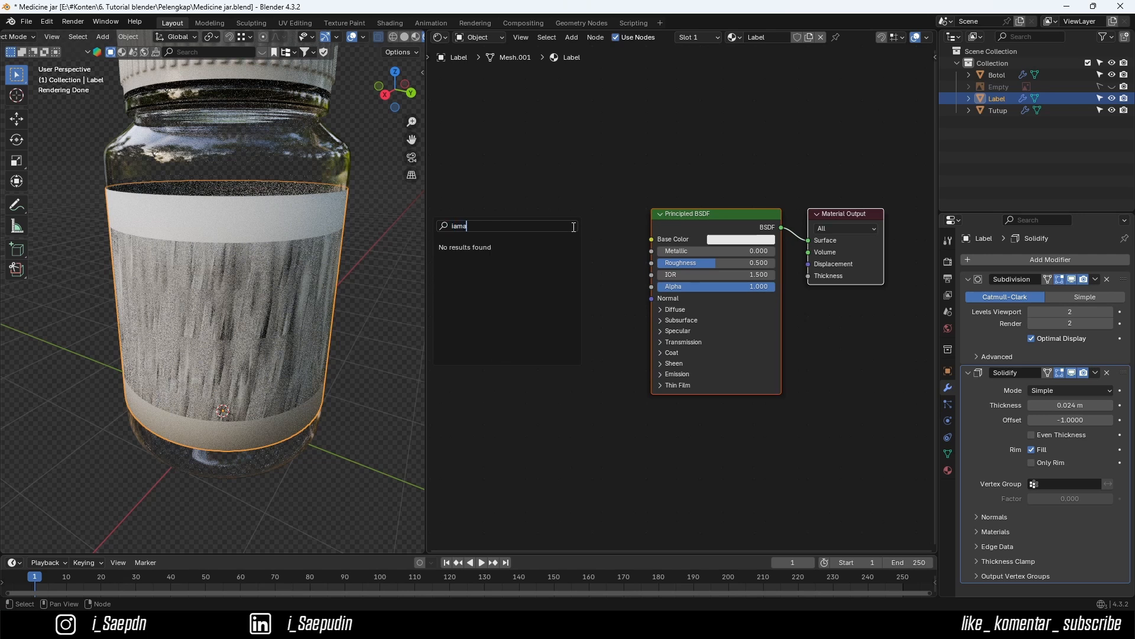
{"action": "key", "text": "BackSpace"}
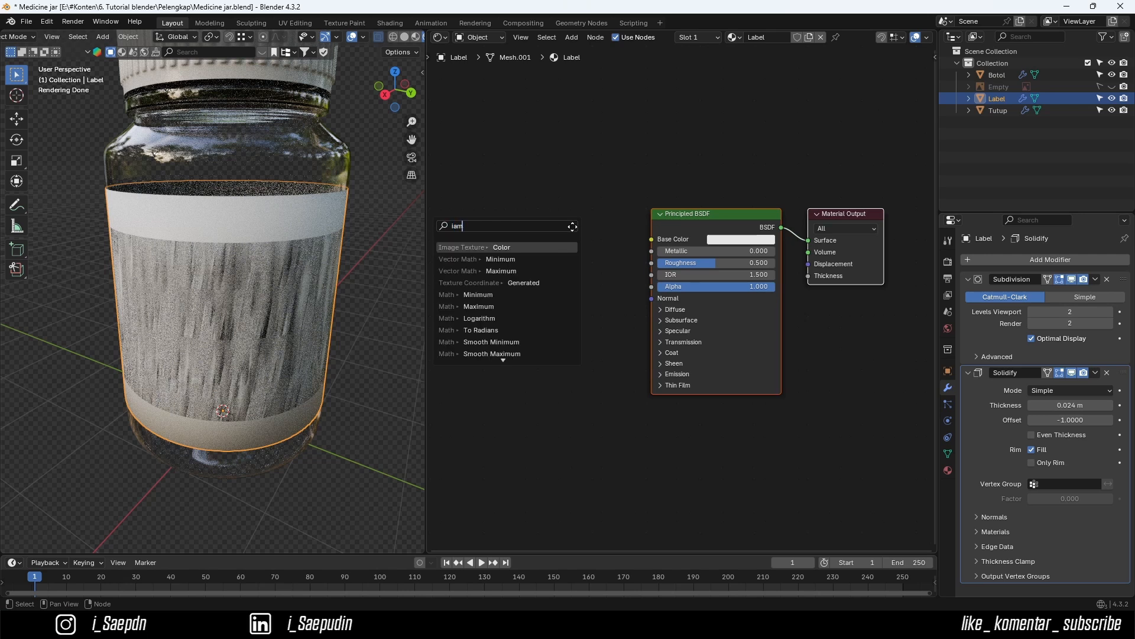
{"action": "key", "text": "Return"}
{"action": "left_click", "coordinate": [546, 240]}
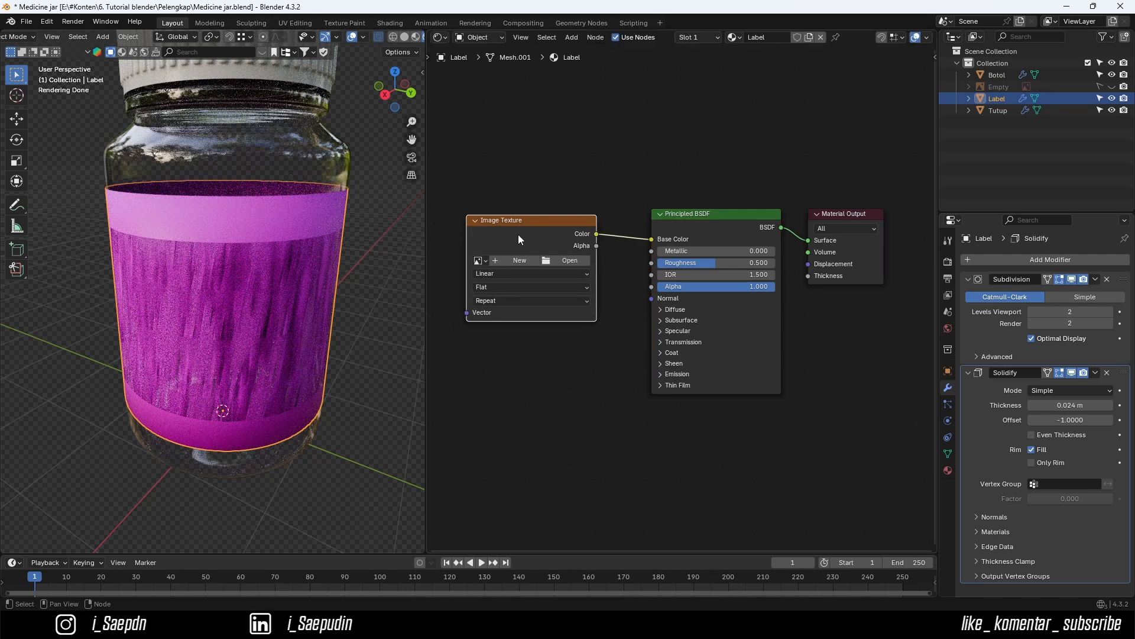
{"action": "middle_click_drag", "start_coordinate": [519, 235], "coordinate": [733, 203]}
{"action": "key", "text": "ctrl+t"}
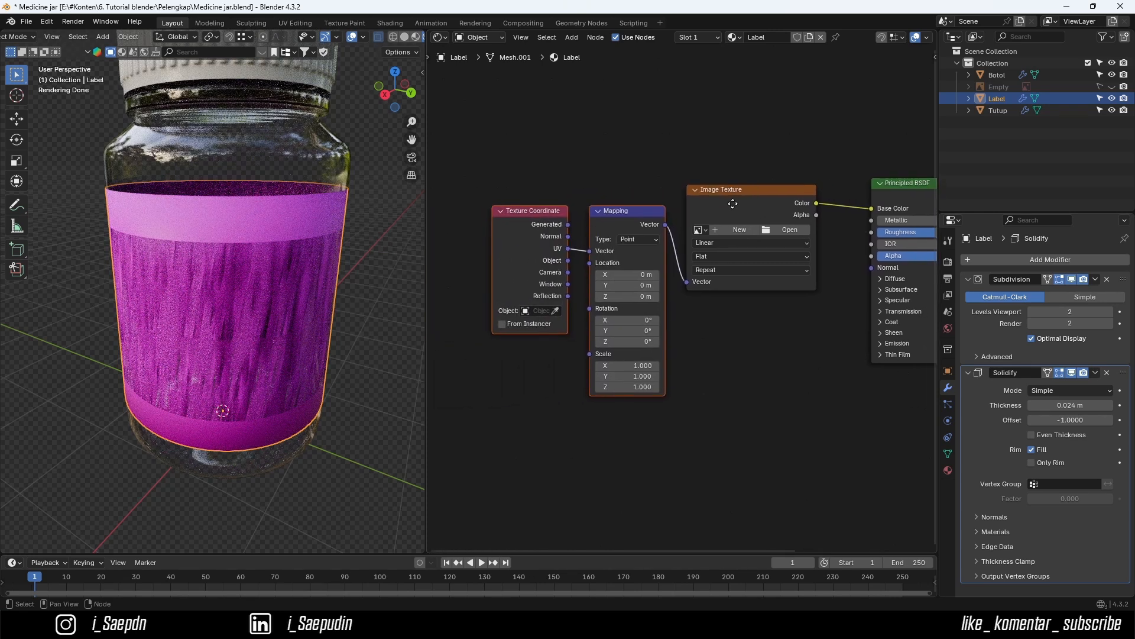
{"action": "left_click_drag", "start_coordinate": [689, 282], "coordinate": [516, 243]}
{"action": "key", "text": "Delete"}
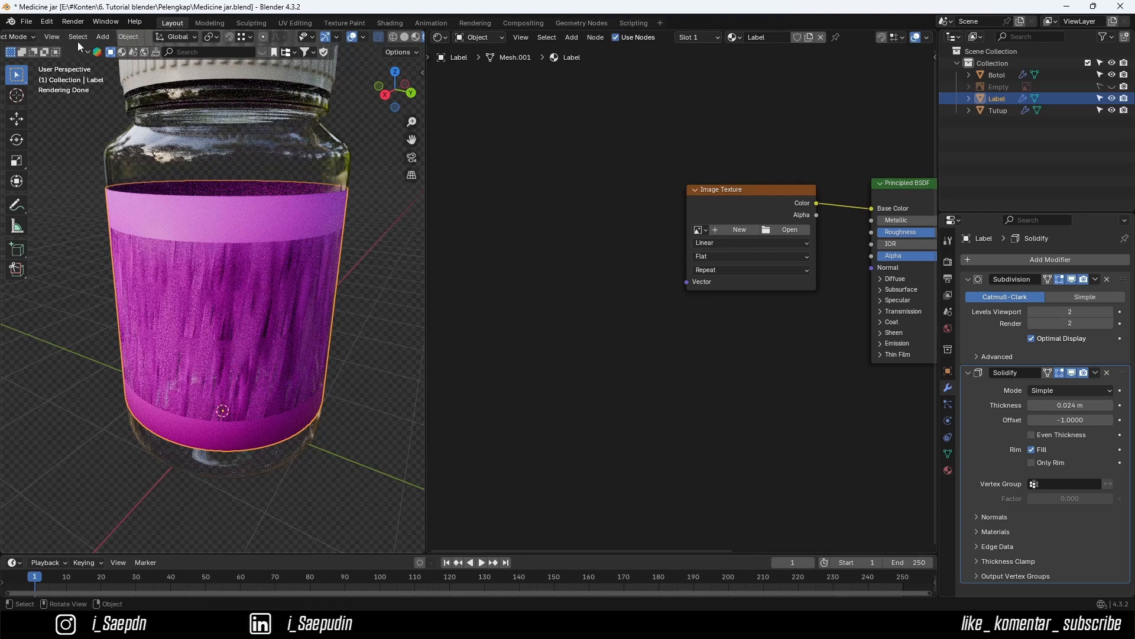
- Find the Node Wrangler add-on in the preferences and make sure it is enabled by toggling it off and on
{"action": "left_click", "coordinate": [47, 21]}
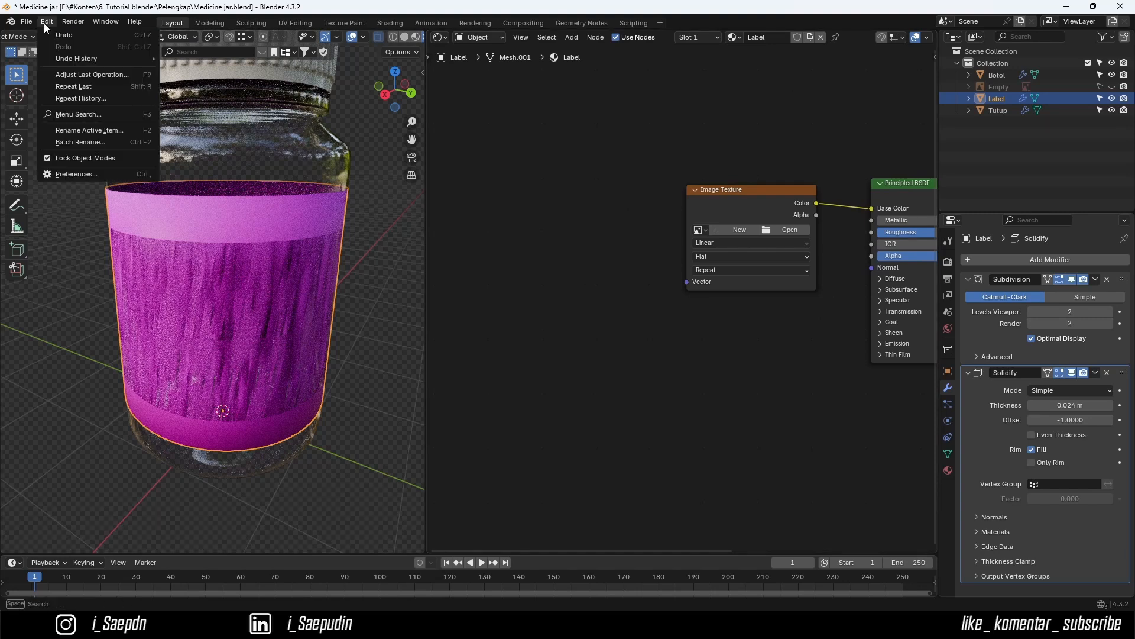
{"action": "left_click", "coordinate": [69, 174]}
{"action": "left_click", "coordinate": [205, 32]}
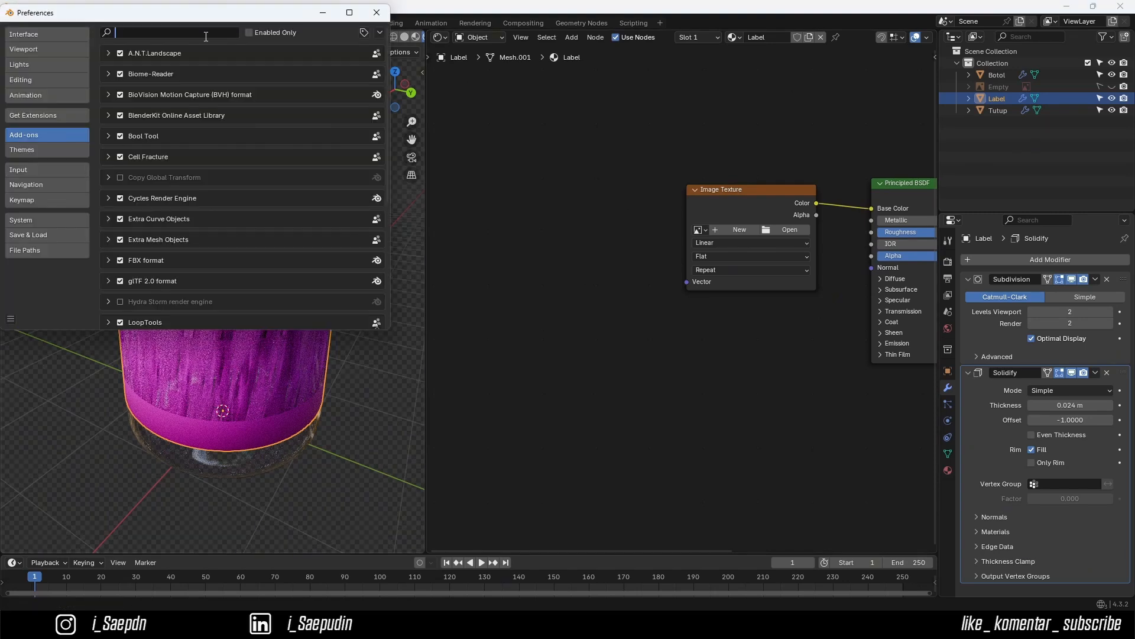
{"action": "type", "text": "node"}
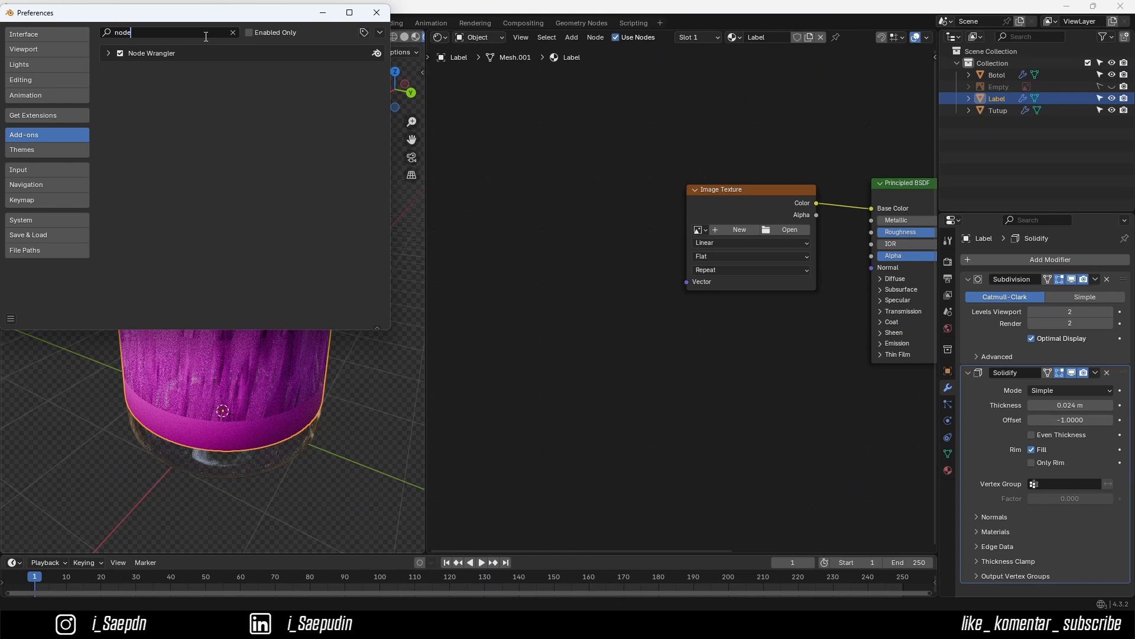
{"action": "left_click", "coordinate": [108, 53]}
{"action": "left_click", "coordinate": [121, 54]}
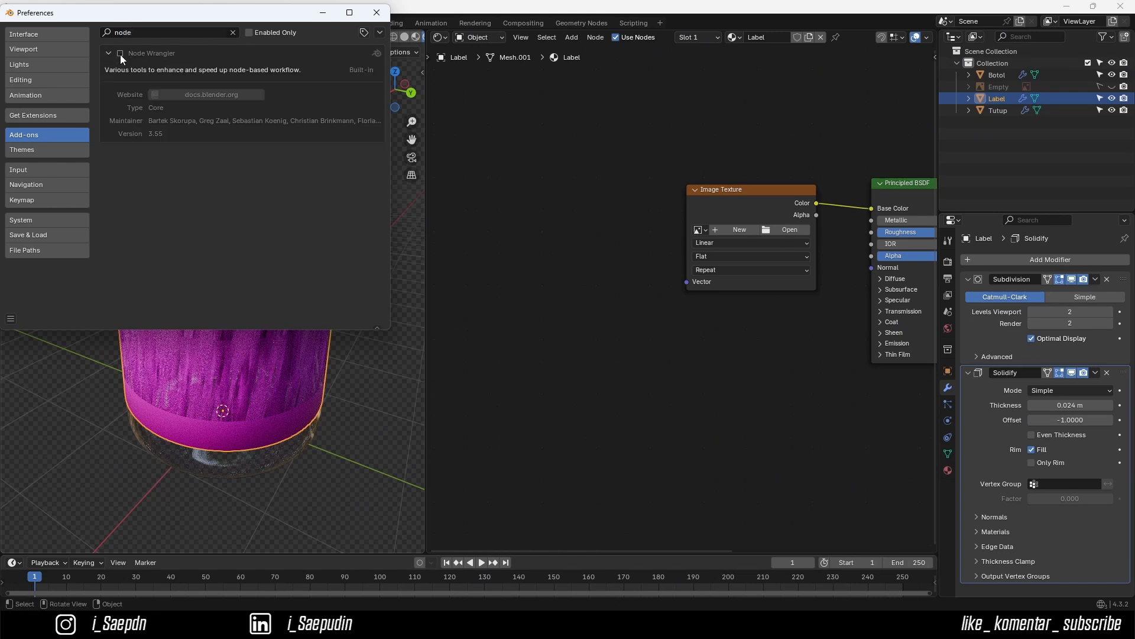
{"action": "left_click", "coordinate": [121, 53]}
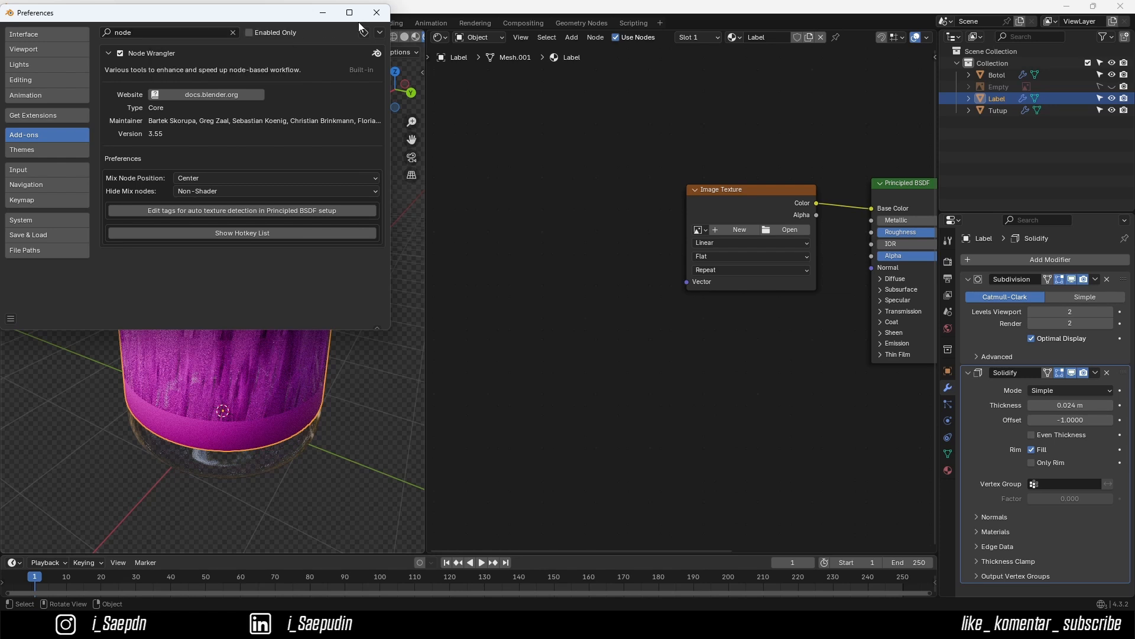
- Save the preferences and close their window
{"action": "left_click", "coordinate": [11, 318]}
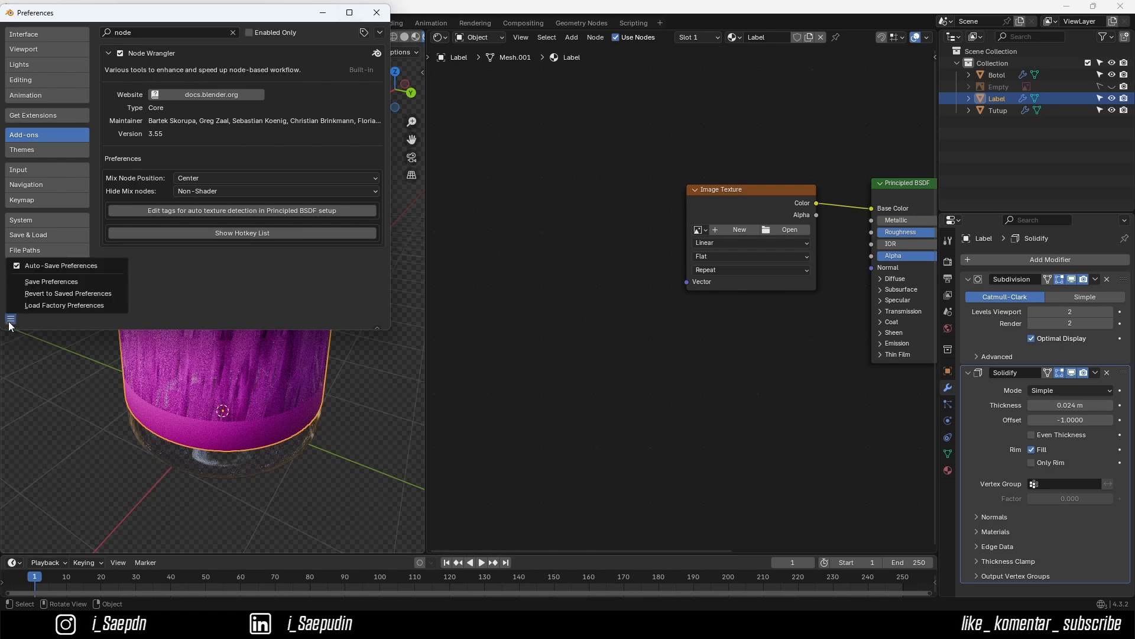
{"action": "left_click", "coordinate": [45, 281]}
{"action": "left_click", "coordinate": [377, 13]}
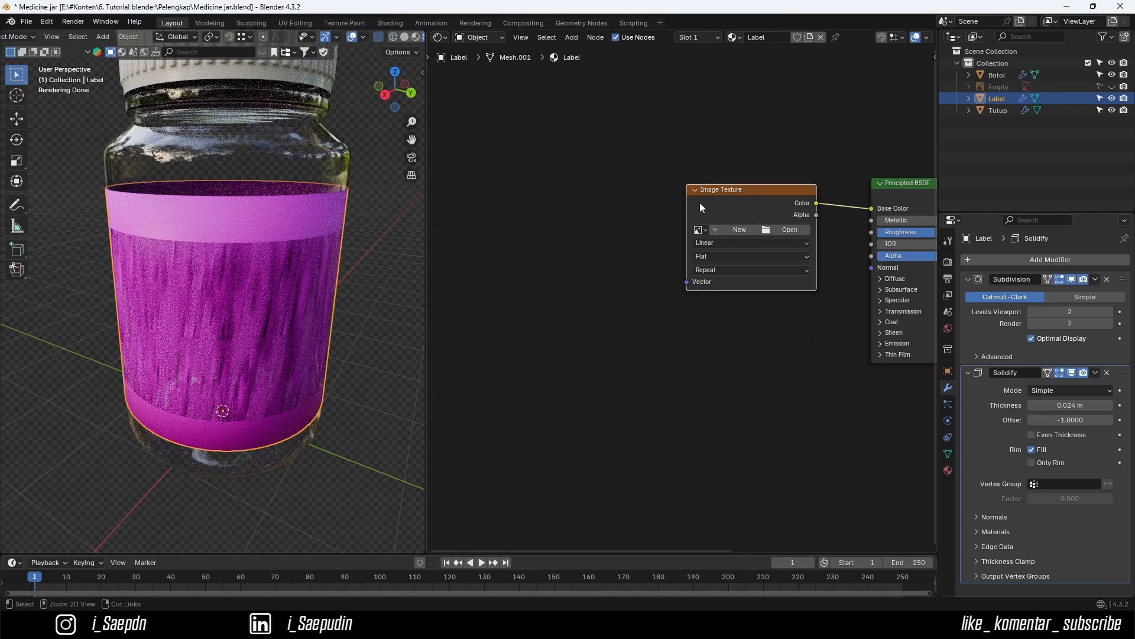
- Add Texture Coordinate and Mapping nodes to the Image Texture node of the Label material using Node Wrangler's texture setup
{"action": "key", "text": "ctrl+t"}
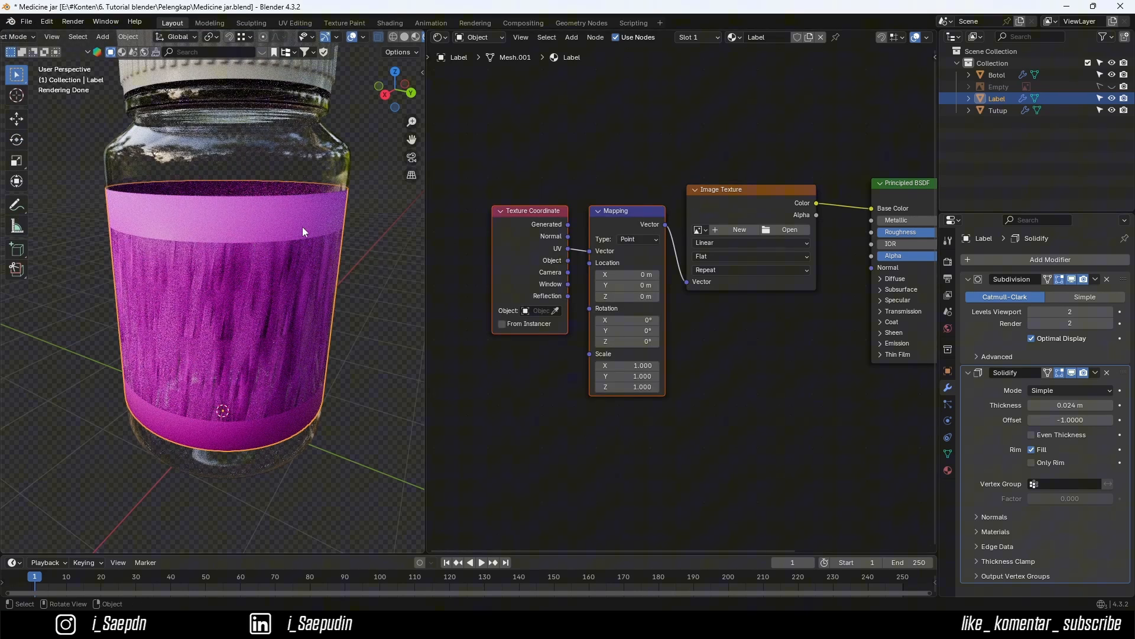
{"action": "middle_click_drag", "start_coordinate": [710, 261], "coordinate": [675, 264]}
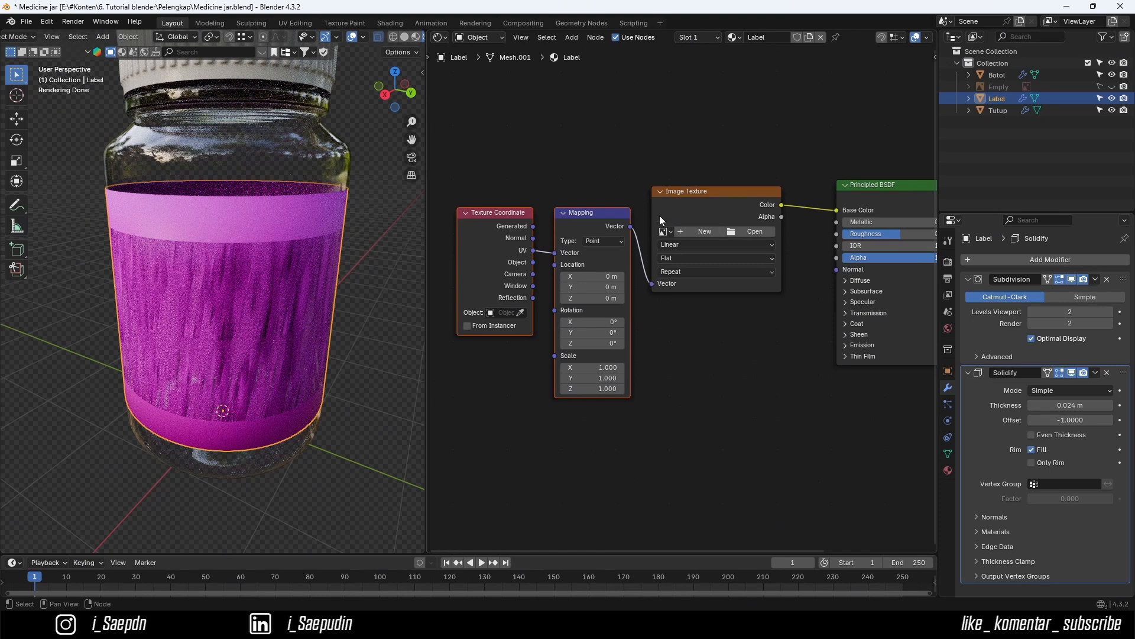
{"action": "scroll", "coordinate": [659, 215], "scroll_direction": "down", "scroll_amount": 2}
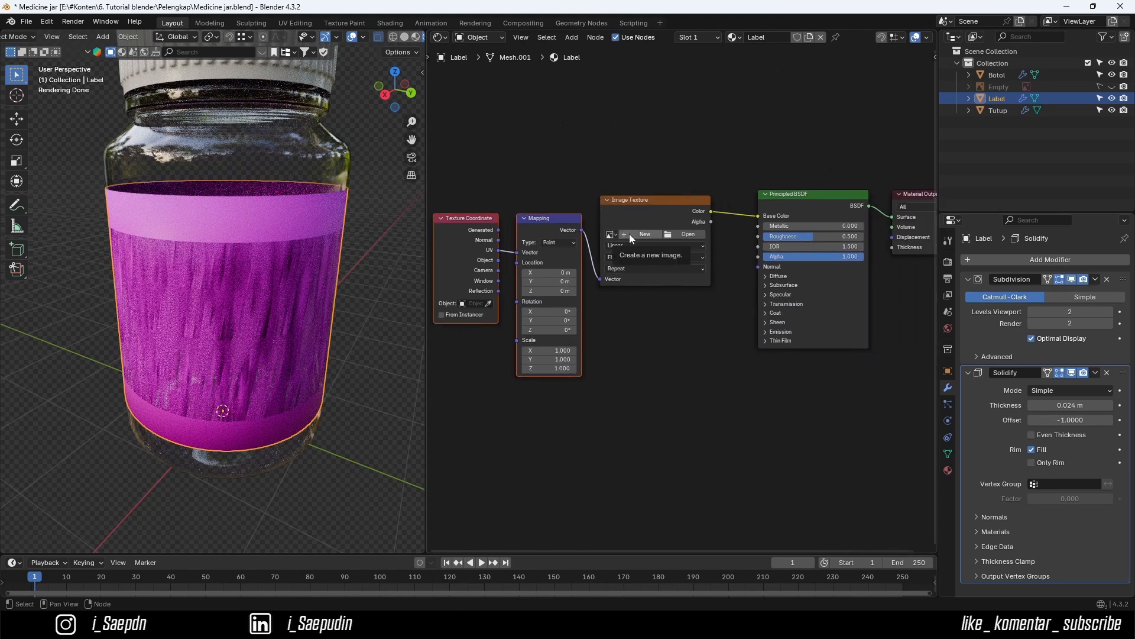
- Create a blank 1024 x 1024 px image in the Image Texture node and replace it with the file Label 1.png
{"action": "left_click", "coordinate": [629, 233]}
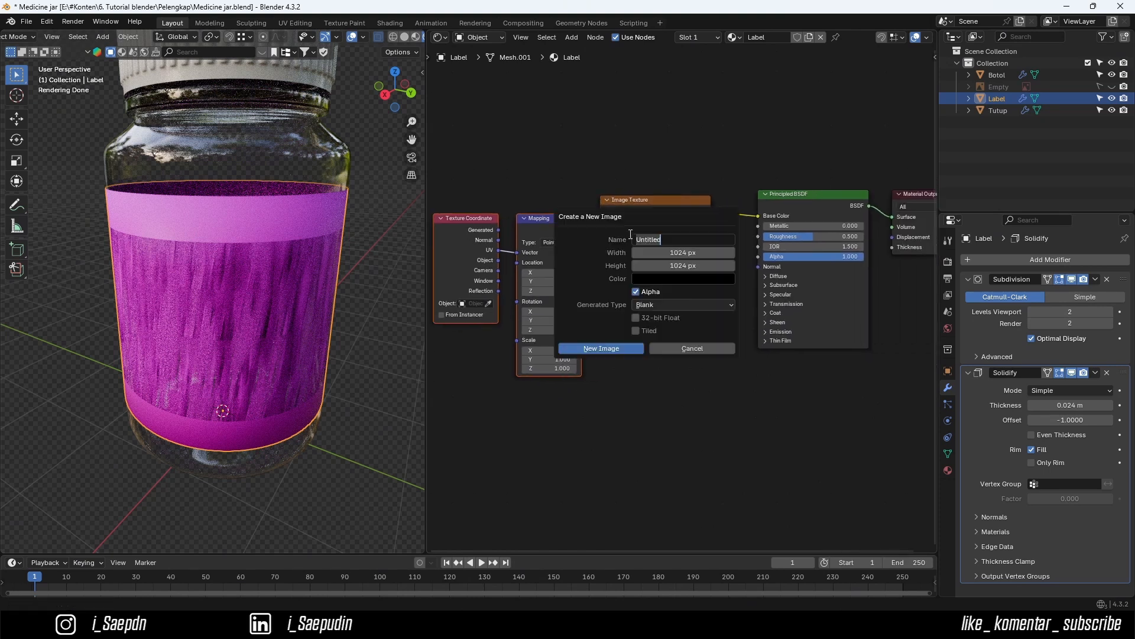
{"action": "left_click", "coordinate": [609, 349]}
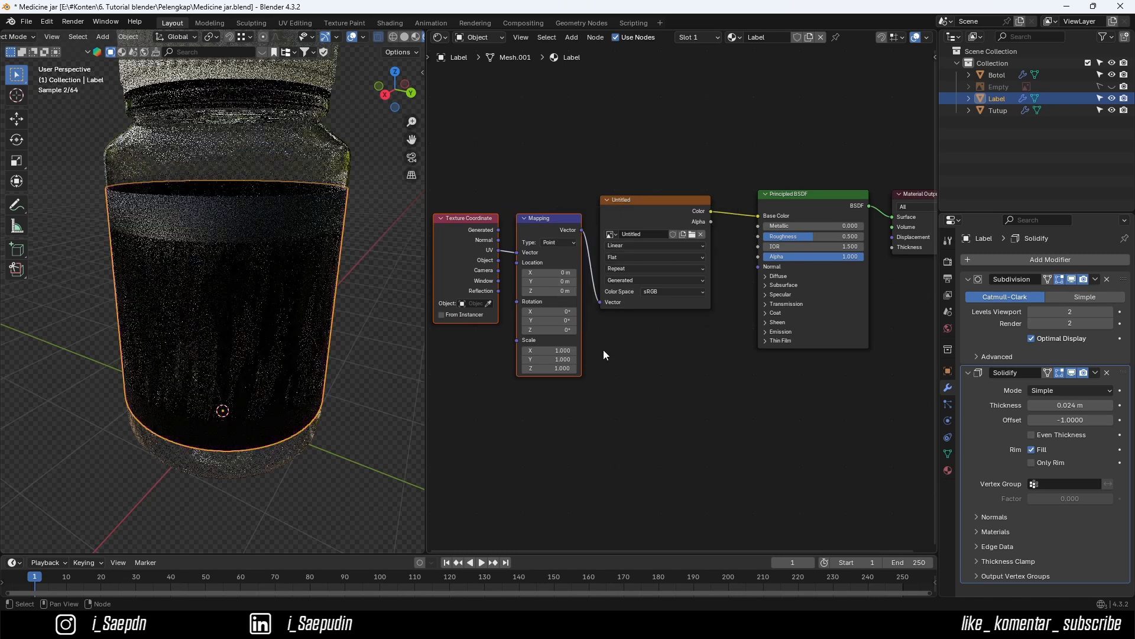
{"action": "left_click", "coordinate": [693, 236]}
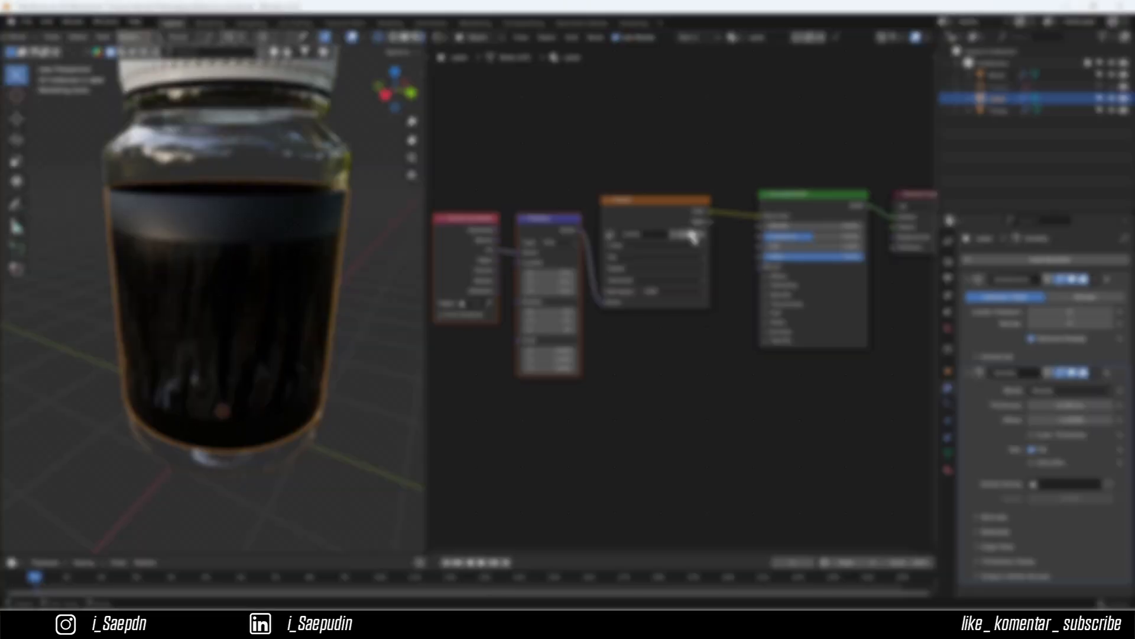
{"action": "left_click", "coordinate": [433, 219]}
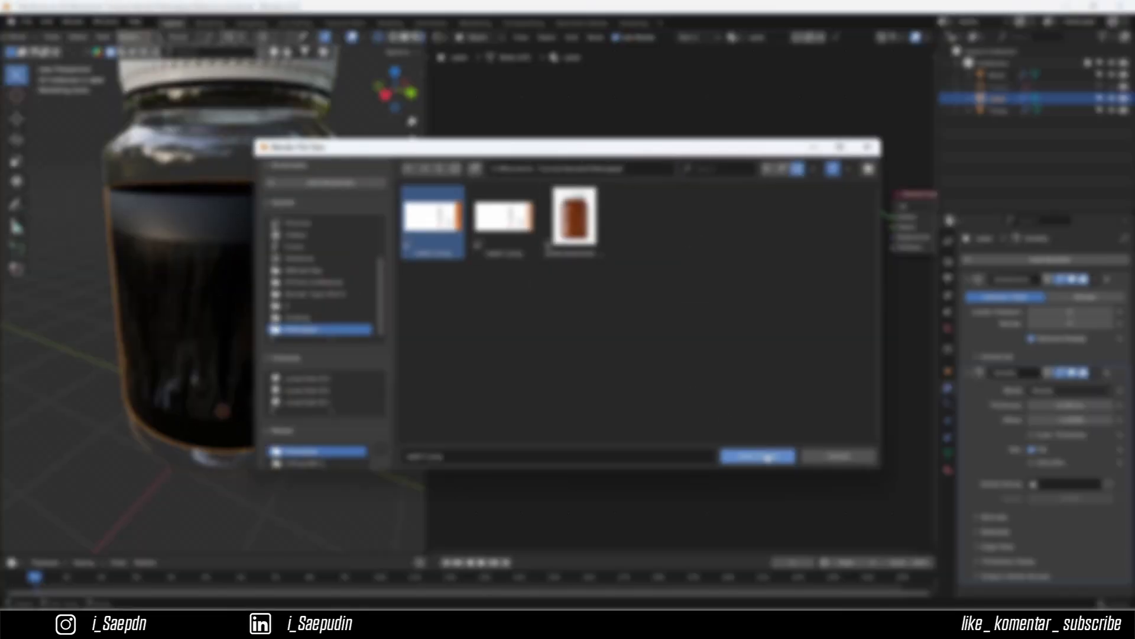
{"action": "left_click", "coordinate": [758, 456]}
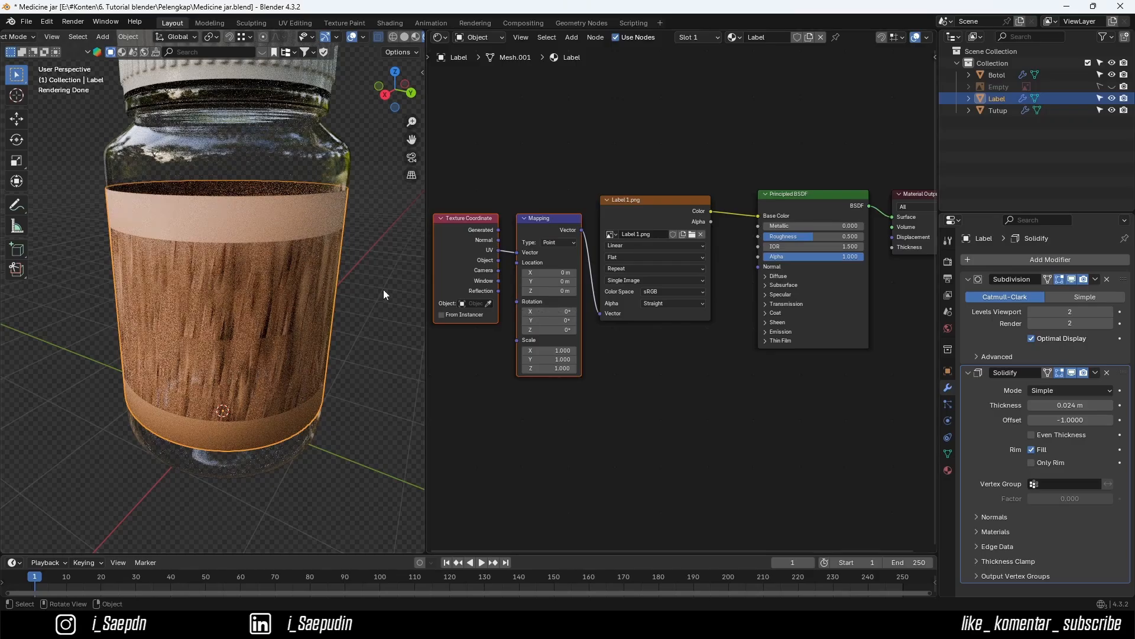
- Try feeding the Texture Coordinate node's Object output into the Mapping node's Vector input and inspect the label on the jar
{"action": "middle_click_drag", "start_coordinate": [278, 285], "coordinate": [342, 285]}
{"action": "left_click_drag", "start_coordinate": [498, 259], "coordinate": [517, 253]}
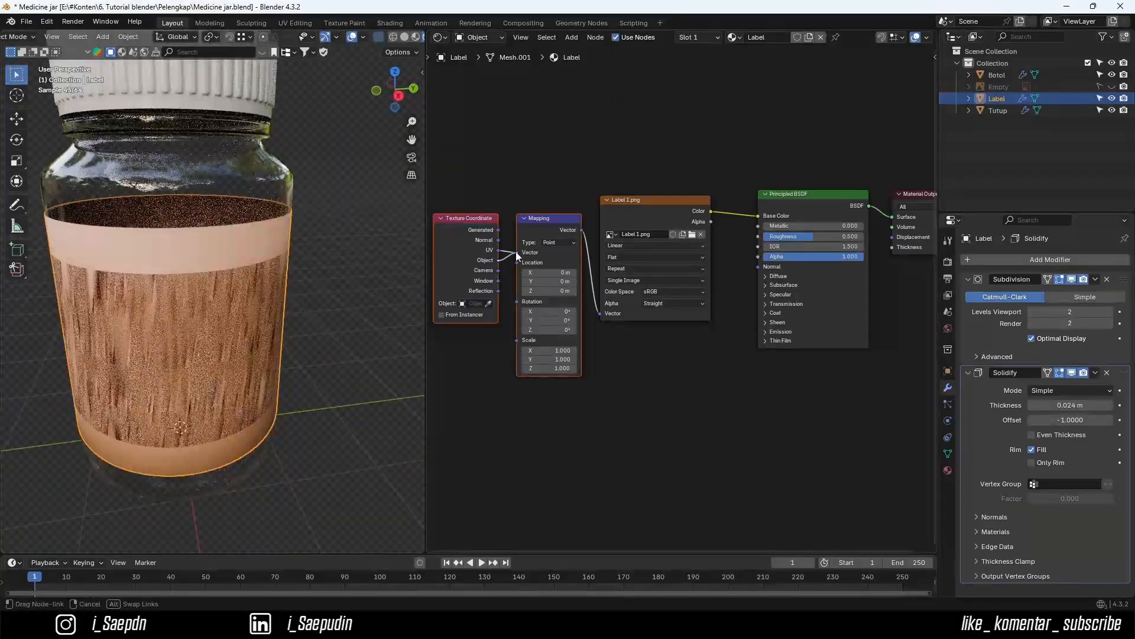
{"action": "middle_click_drag", "start_coordinate": [360, 294], "coordinate": [275, 293]}
{"action": "scroll", "coordinate": [255, 283], "scroll_direction": "up", "scroll_amount": 4}
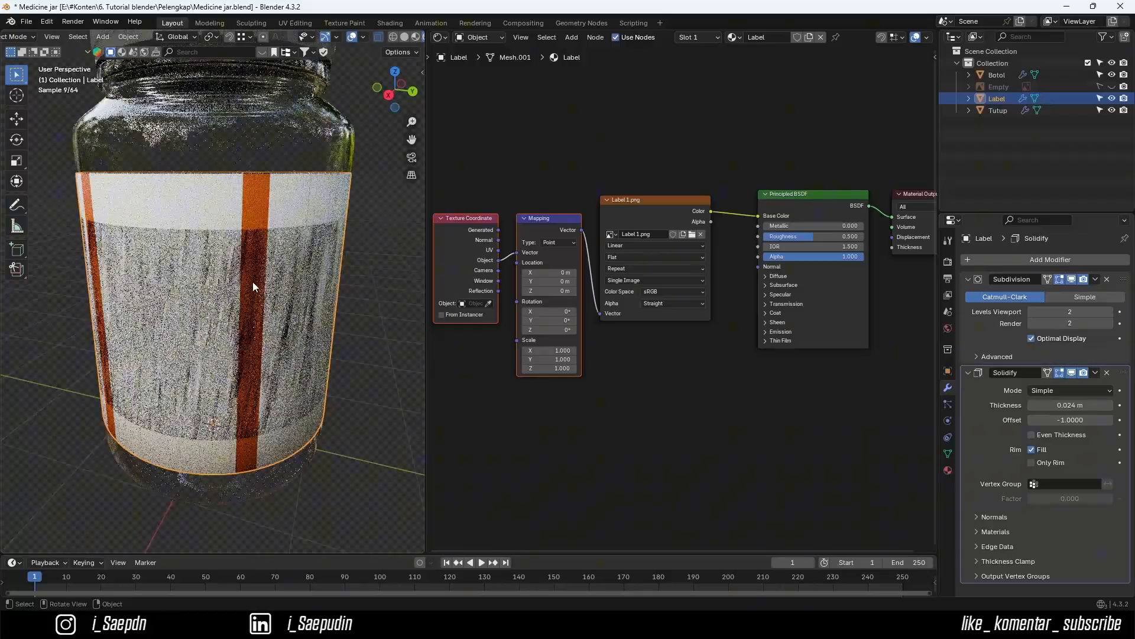
{"action": "scroll", "coordinate": [269, 278], "scroll_direction": "up", "scroll_amount": 5}
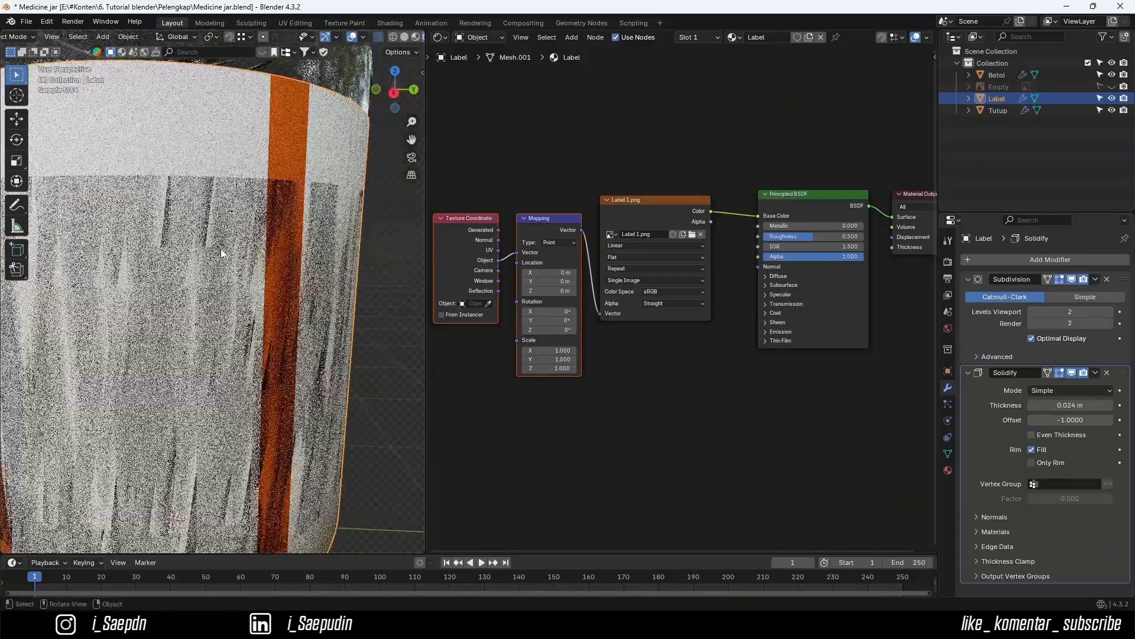
{"action": "scroll", "coordinate": [255, 250], "scroll_direction": "down", "scroll_amount": 5}
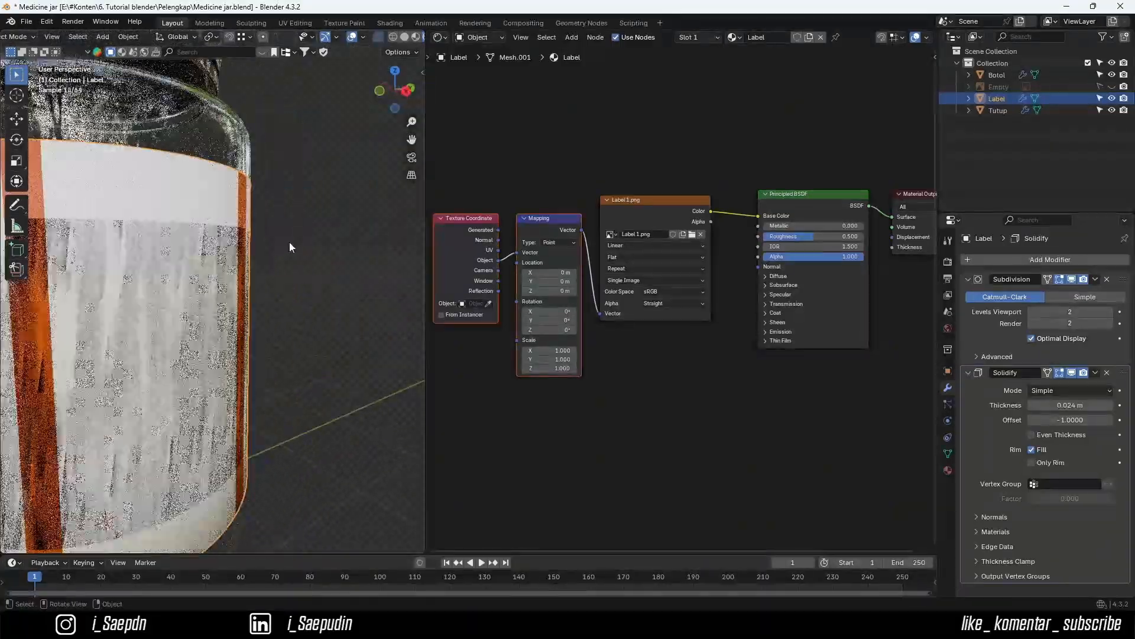
{"action": "scroll", "coordinate": [281, 260], "scroll_direction": "down", "scroll_amount": 3}
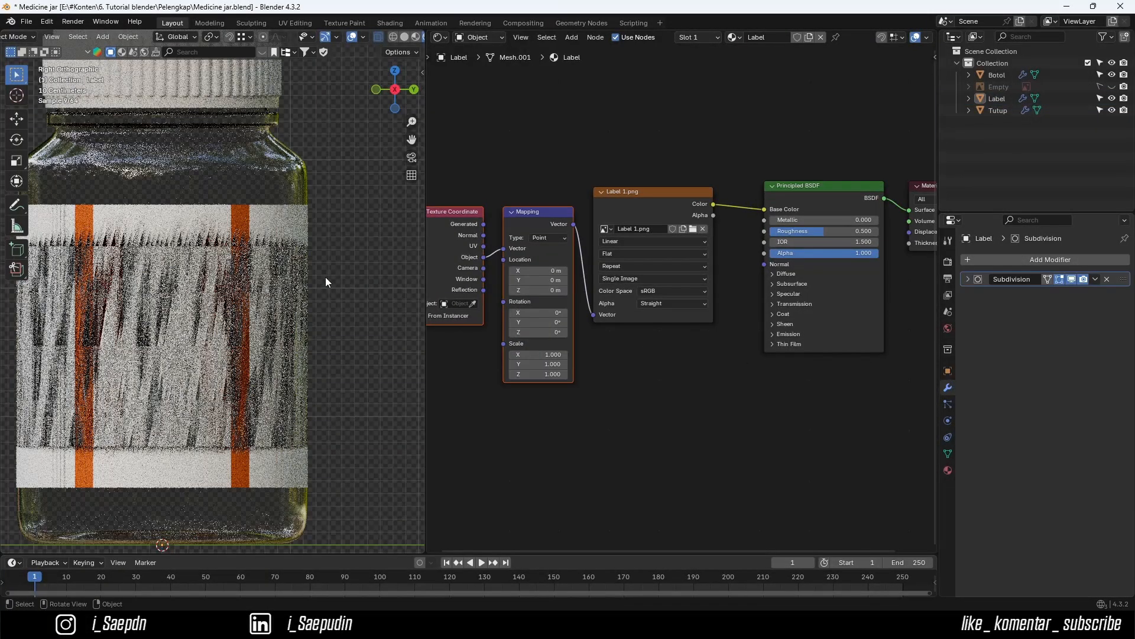
{"action": "left_click", "coordinate": [288, 230]}
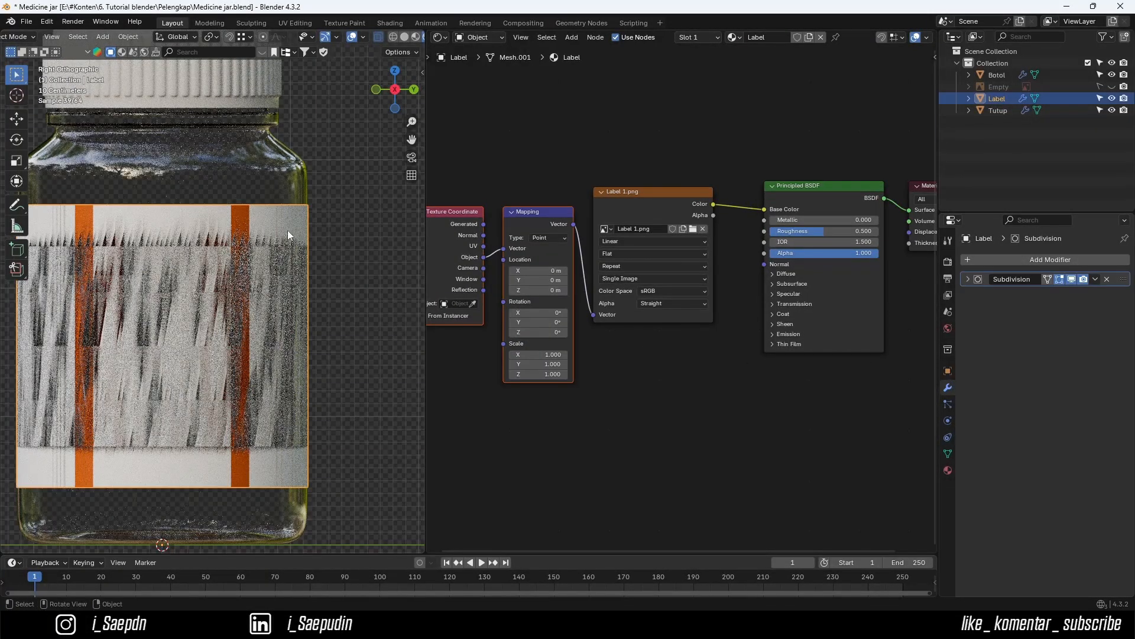
{"action": "key", "text": "s"}
{"action": "left_click", "coordinate": [334, 247]}
{"action": "left_click", "coordinate": [322, 256]}
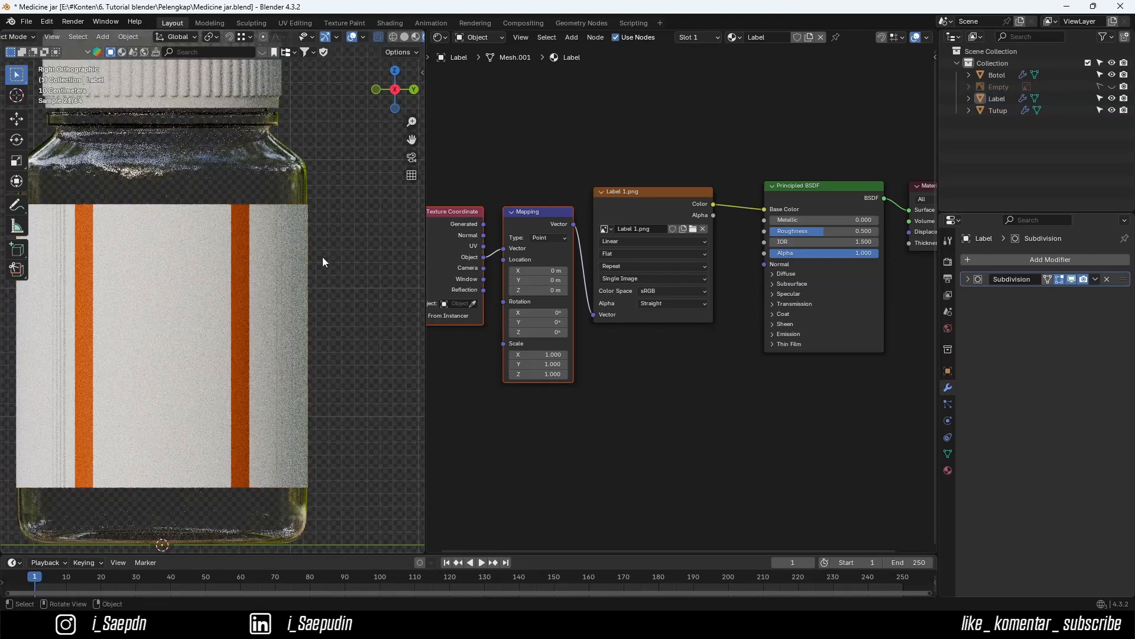
{"action": "scroll", "coordinate": [354, 218], "scroll_direction": "down", "scroll_amount": 2}
{"action": "middle_click_drag", "start_coordinate": [355, 223], "coordinate": [314, 260]}
{"action": "middle_click_drag", "start_coordinate": [328, 315], "coordinate": [315, 318]}
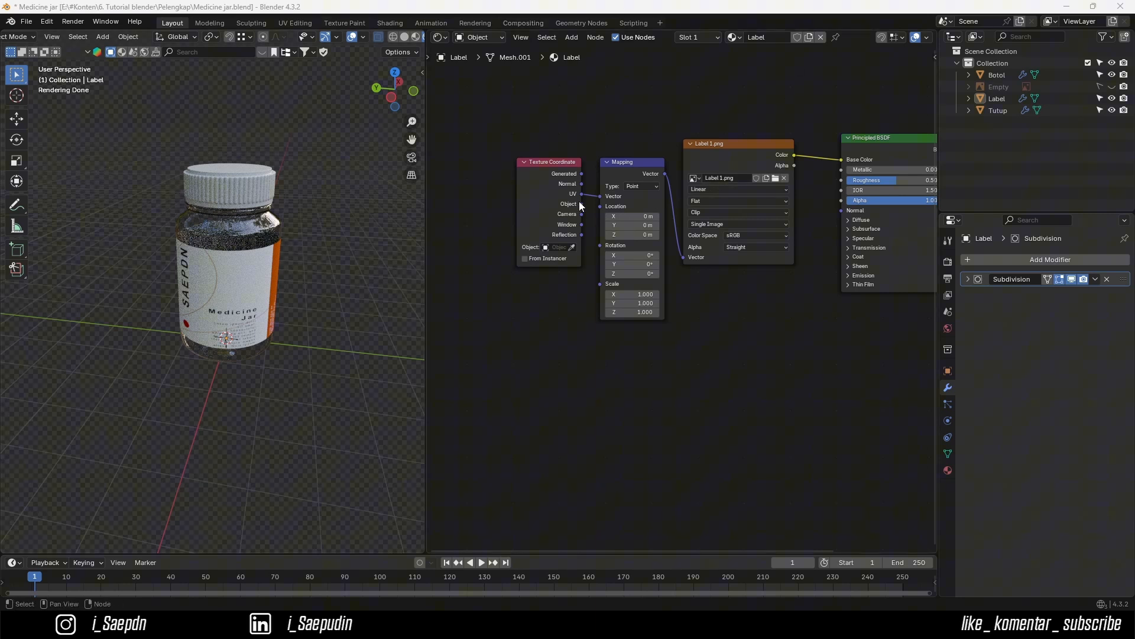
- Try the Texture Coordinate node's Object output as the Mapping vector, and reconnect the UV output in its place
{"action": "left_click_drag", "start_coordinate": [580, 204], "coordinate": [598, 196]}
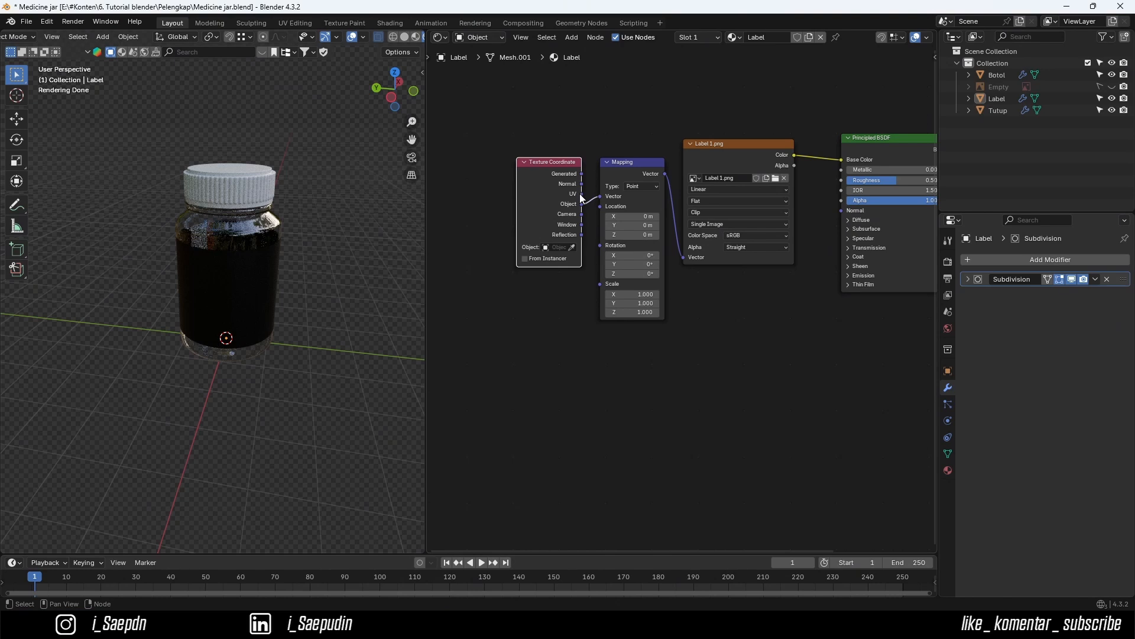
{"action": "left_click_drag", "start_coordinate": [582, 195], "coordinate": [600, 196]}
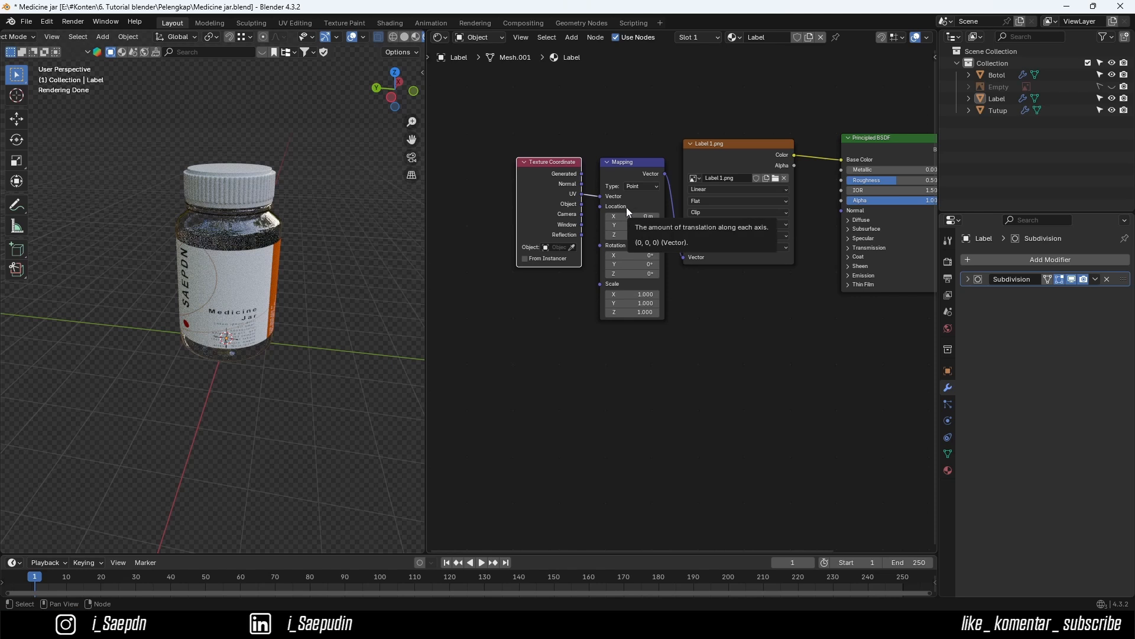
- Switch the Shader Editor area to the Image Editor and put the Label object in Edit Mode
{"action": "left_click", "coordinate": [439, 38]}
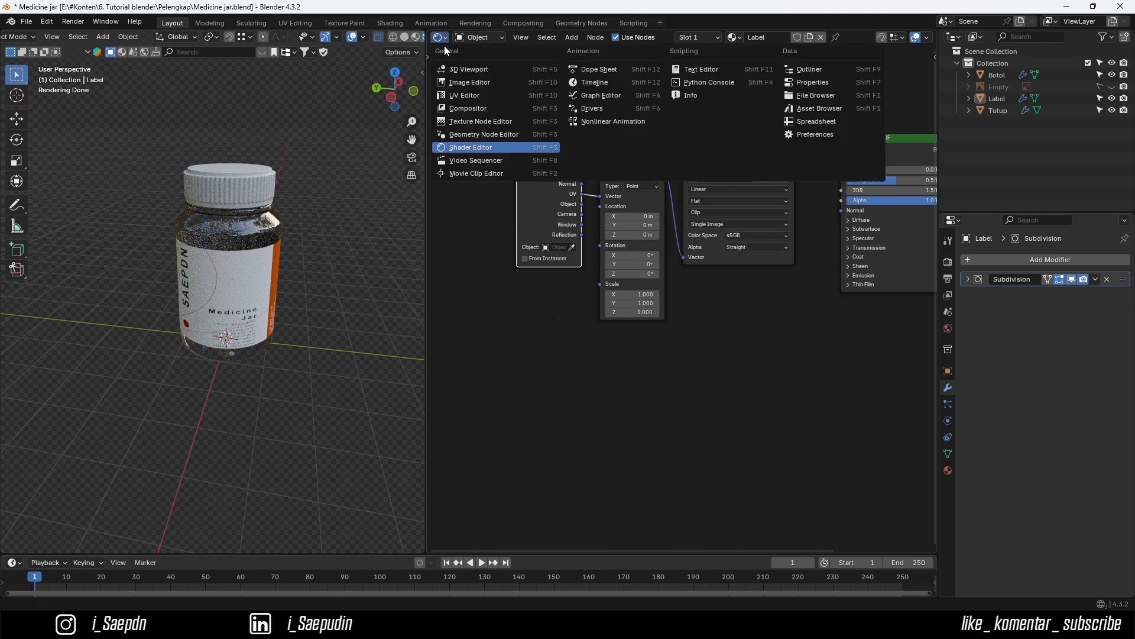
{"action": "left_click", "coordinate": [468, 82]}
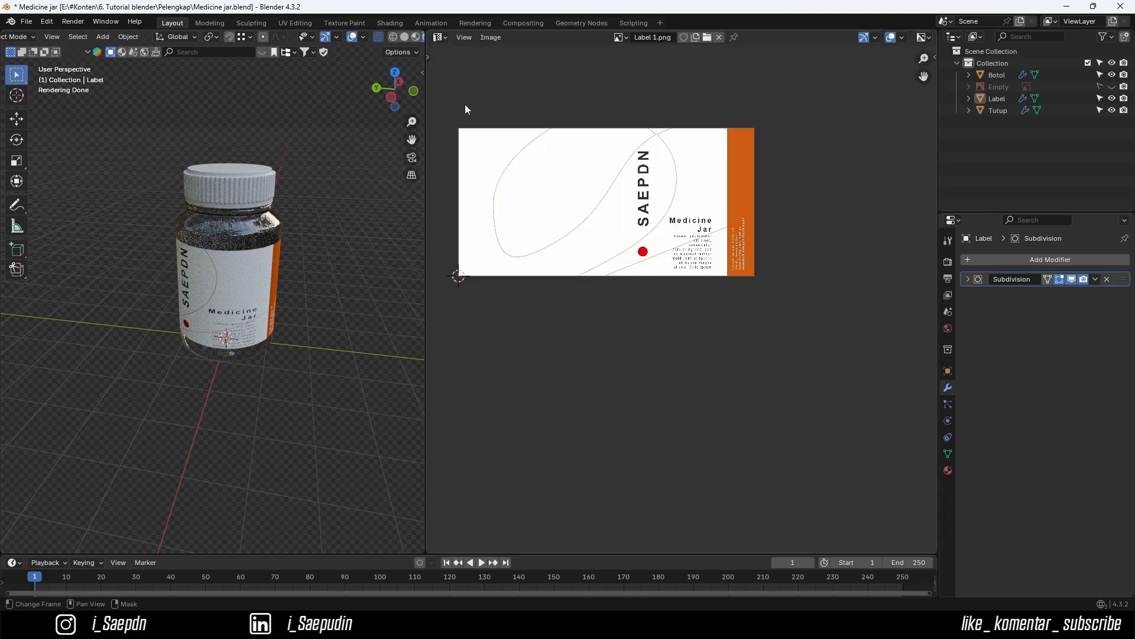
{"action": "left_click", "coordinate": [255, 280]}
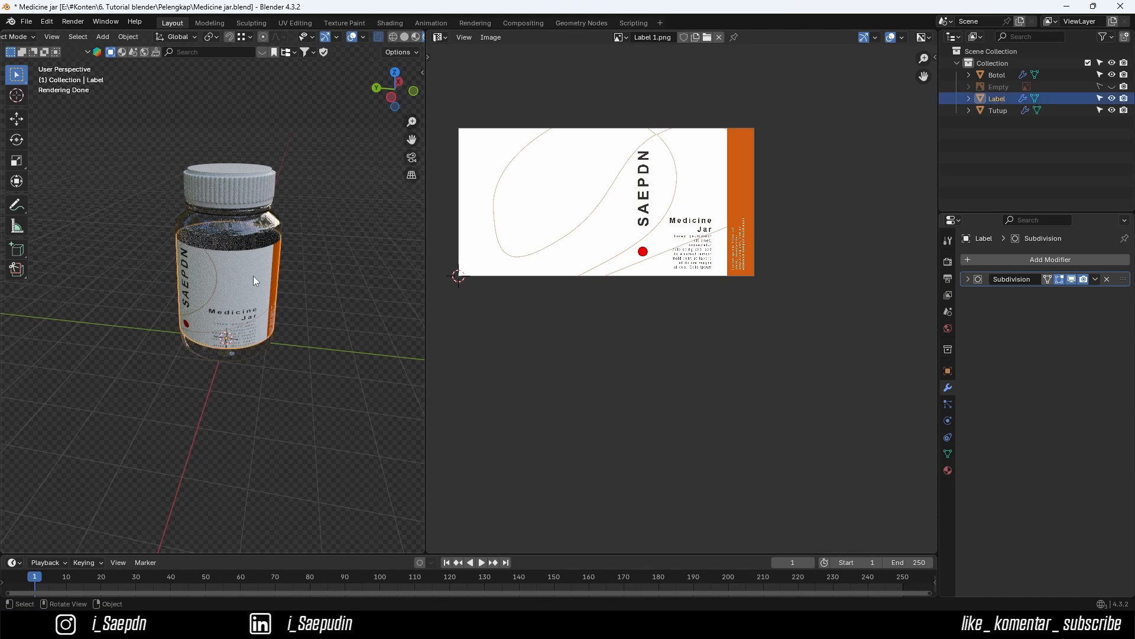
{"action": "key", "text": "Tab"}
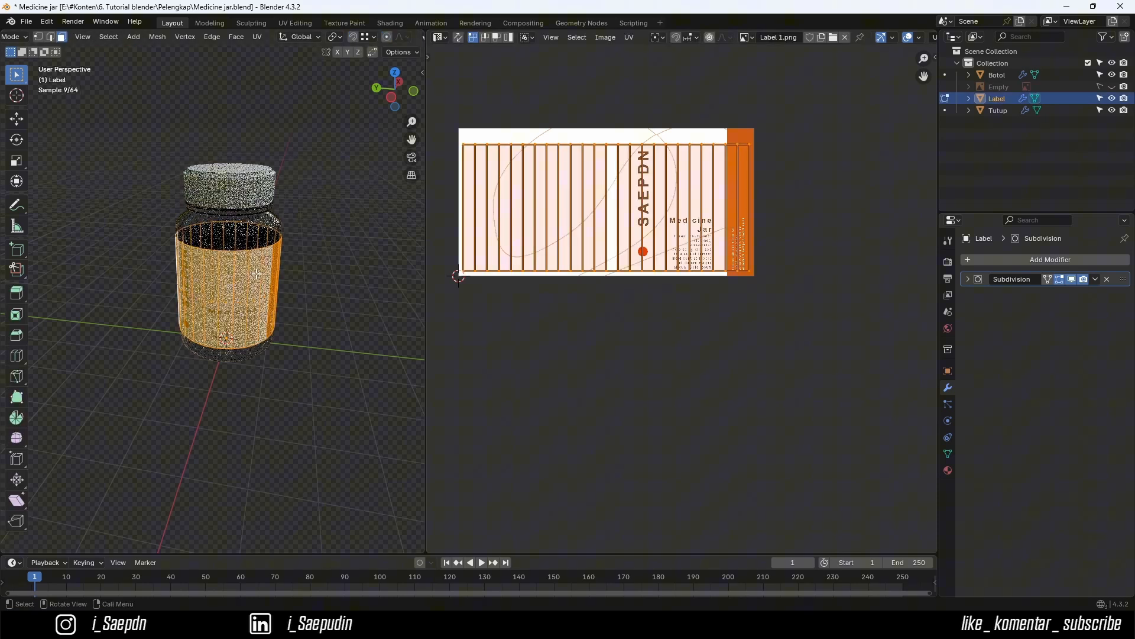
- Unwrap the label faces with Follow Active Quads, using Length Average as the edge length mode
{"action": "key", "text": "u"}
{"action": "mouse_move", "coordinate": [257, 273]}
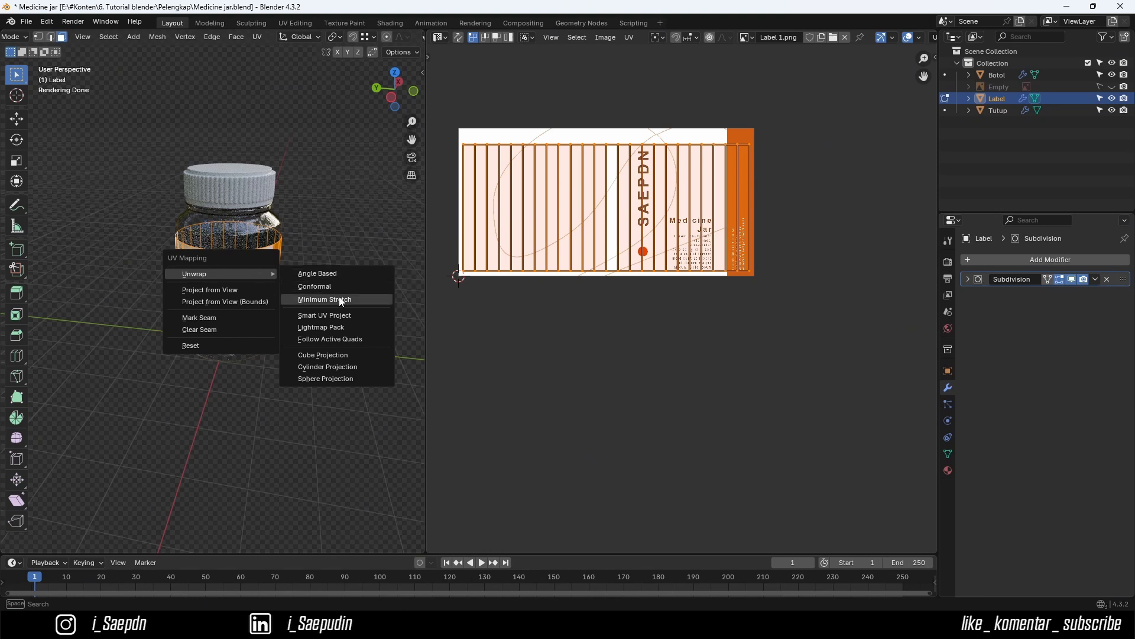
{"action": "left_click", "coordinate": [336, 339]}
{"action": "left_click", "coordinate": [327, 363]}
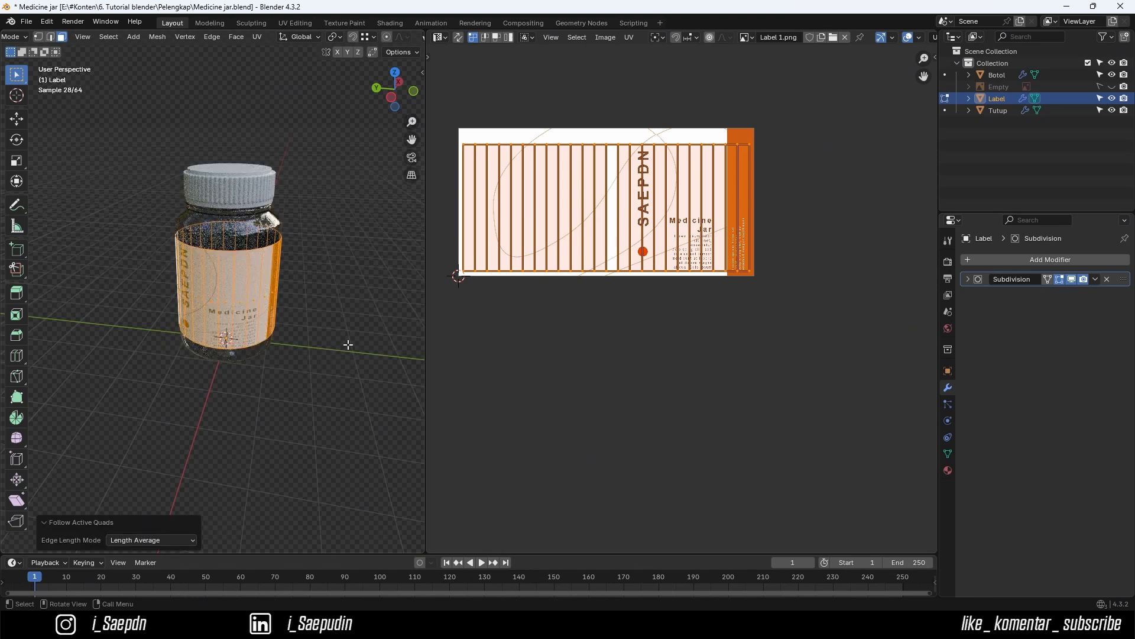
- Scale the label's UV faces to fit inside the Label 1.png image, and stretch them slightly along the Y axis
{"action": "scroll", "coordinate": [294, 314], "scroll_direction": "up", "scroll_amount": 2}
{"action": "middle_click_drag", "start_coordinate": [294, 314], "coordinate": [347, 288]}
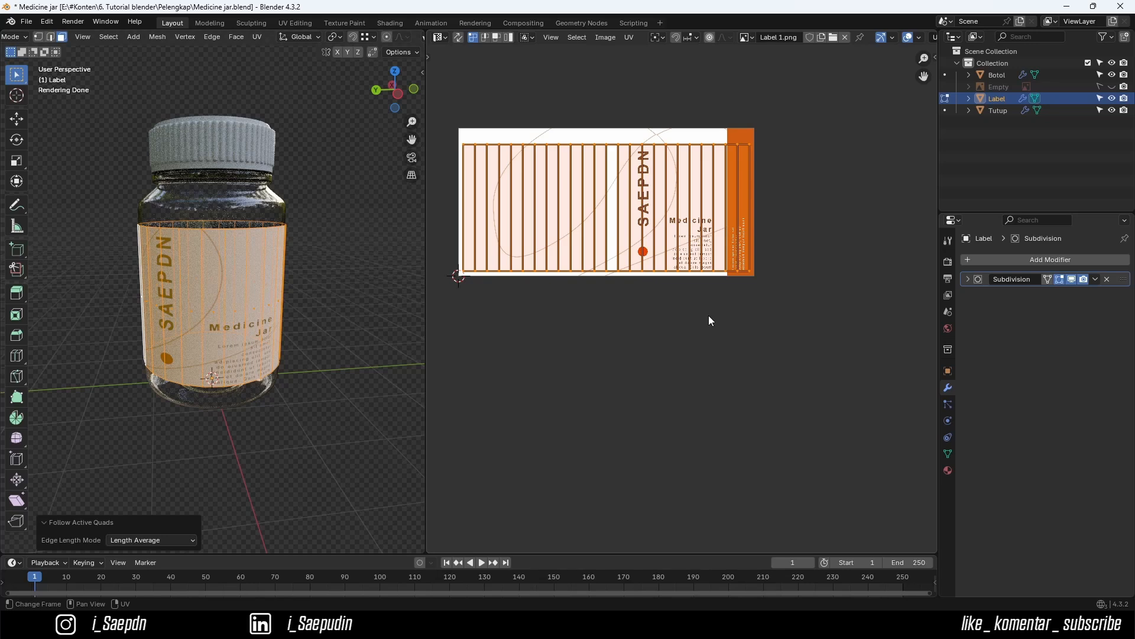
{"action": "key", "text": "s"}
{"action": "left_click", "coordinate": [776, 342]}
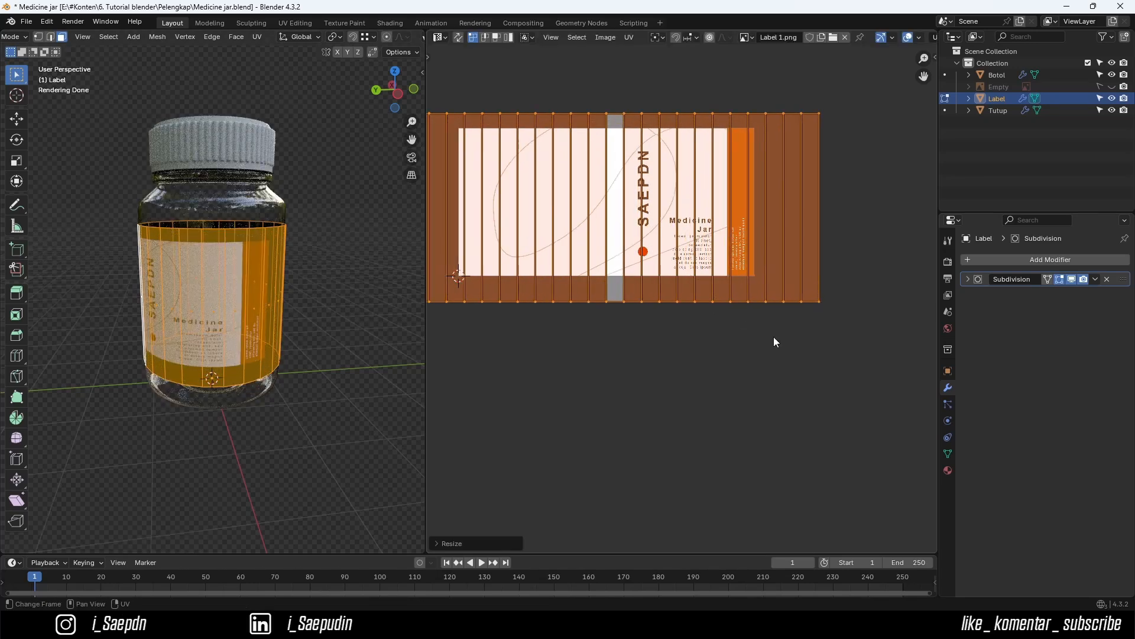
{"action": "key", "text": "s"}
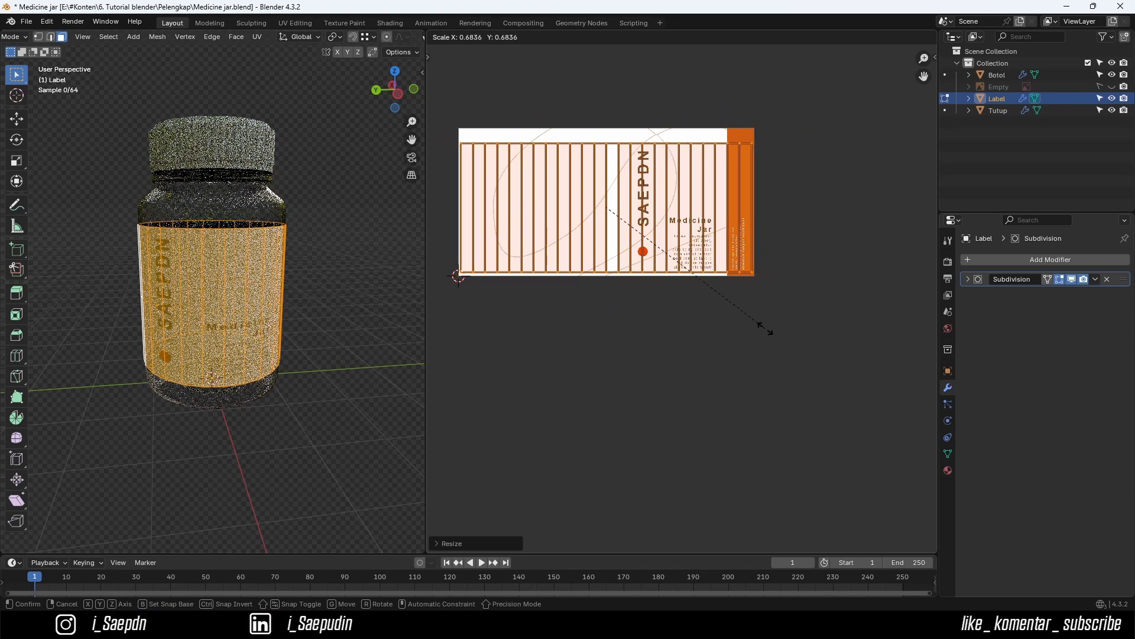
{"action": "key", "text": "y"}
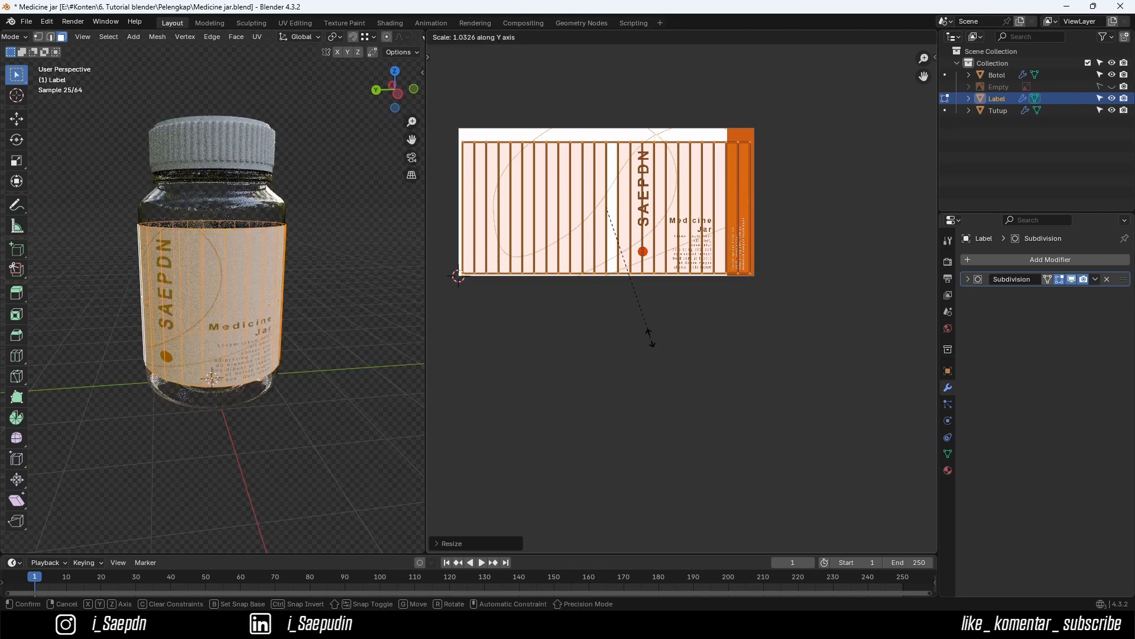
{"action": "left_click", "coordinate": [646, 329]}
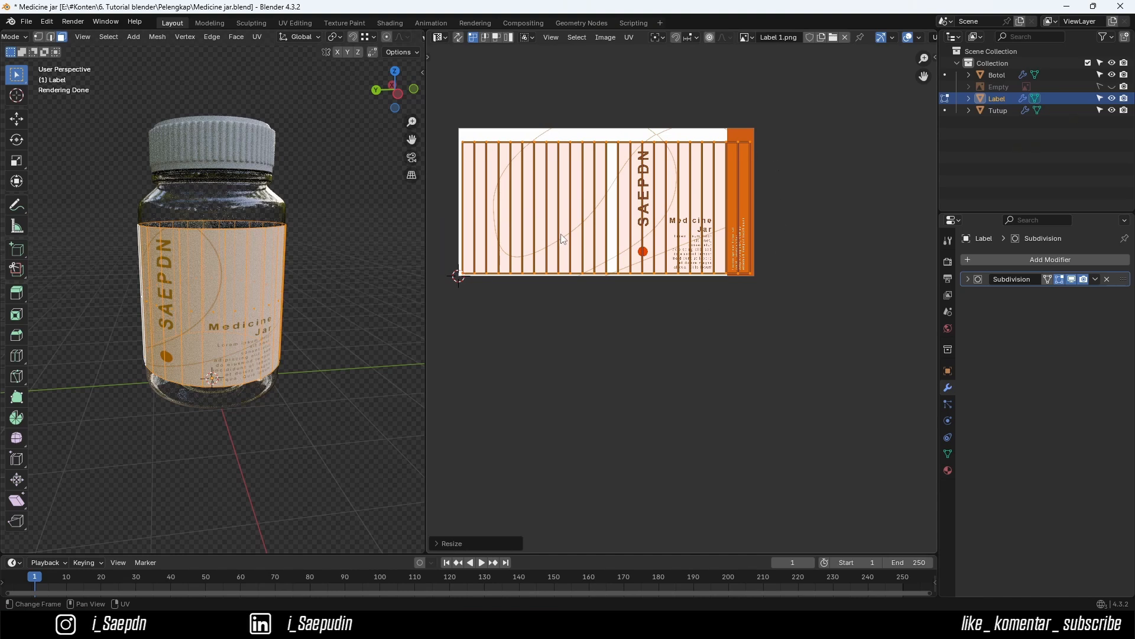
- Return to Object Mode, inspect the label, and show the Label object's material nodes in the Shader Editor
{"action": "key", "text": "Tab"}
{"action": "middle_click_drag", "start_coordinate": [328, 299], "coordinate": [356, 254]}
{"action": "left_click", "coordinate": [333, 257]}
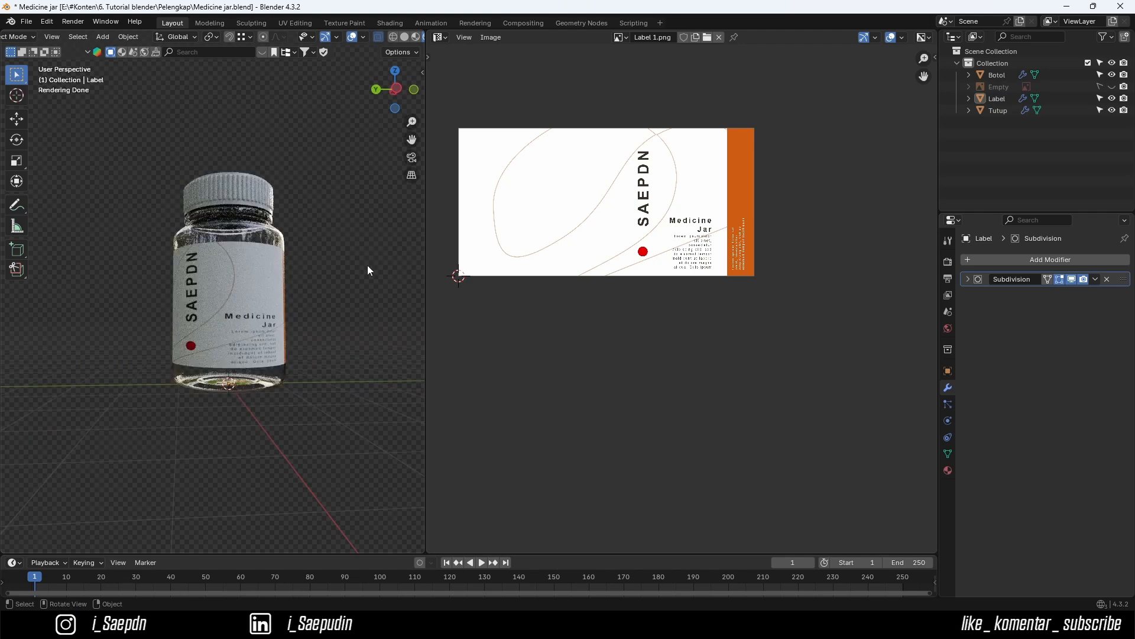
{"action": "middle_click_drag", "start_coordinate": [366, 268], "coordinate": [278, 469]}
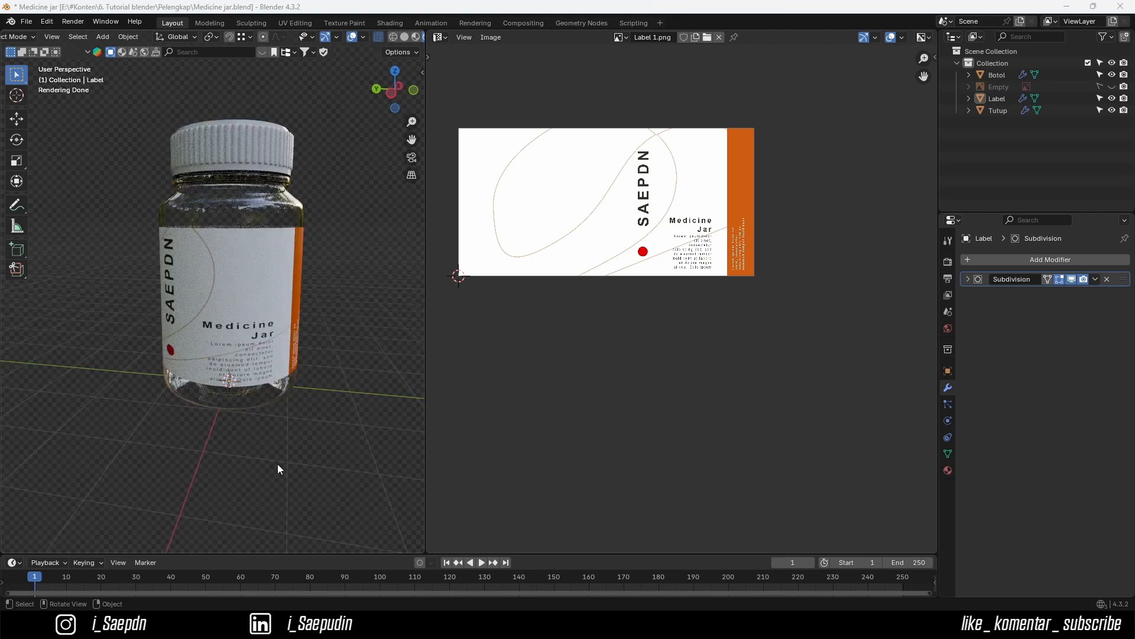
{"action": "scroll", "coordinate": [233, 338], "scroll_direction": "up", "scroll_amount": 4}
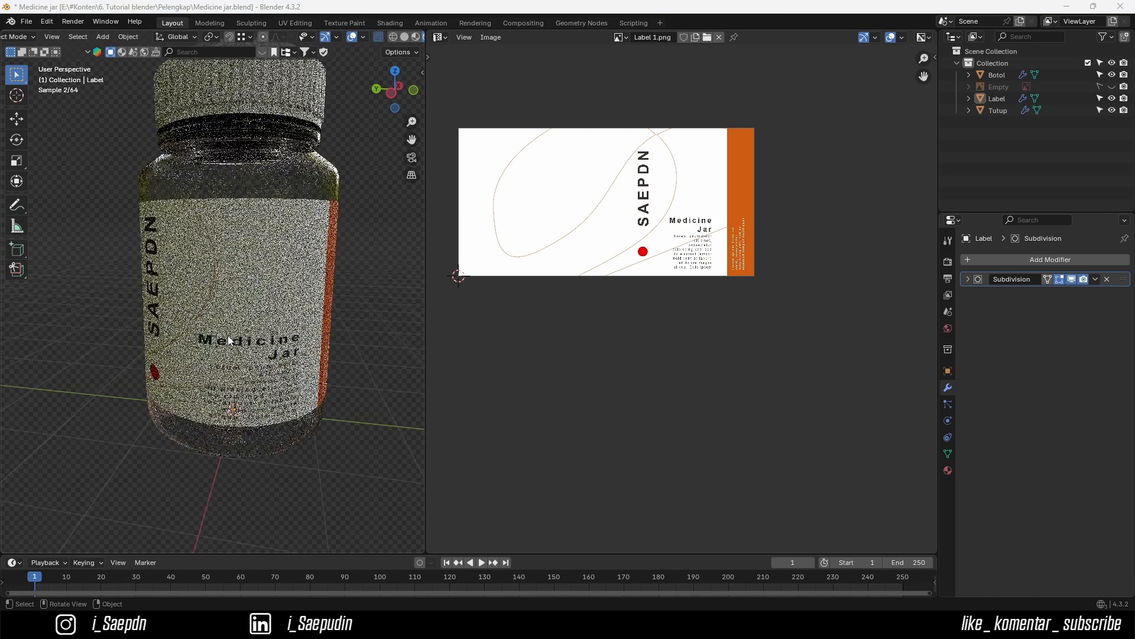
{"action": "middle_click_drag", "start_coordinate": [233, 339], "coordinate": [127, 311]}
{"action": "left_click", "coordinate": [233, 349]}
{"action": "left_click", "coordinate": [440, 36]}
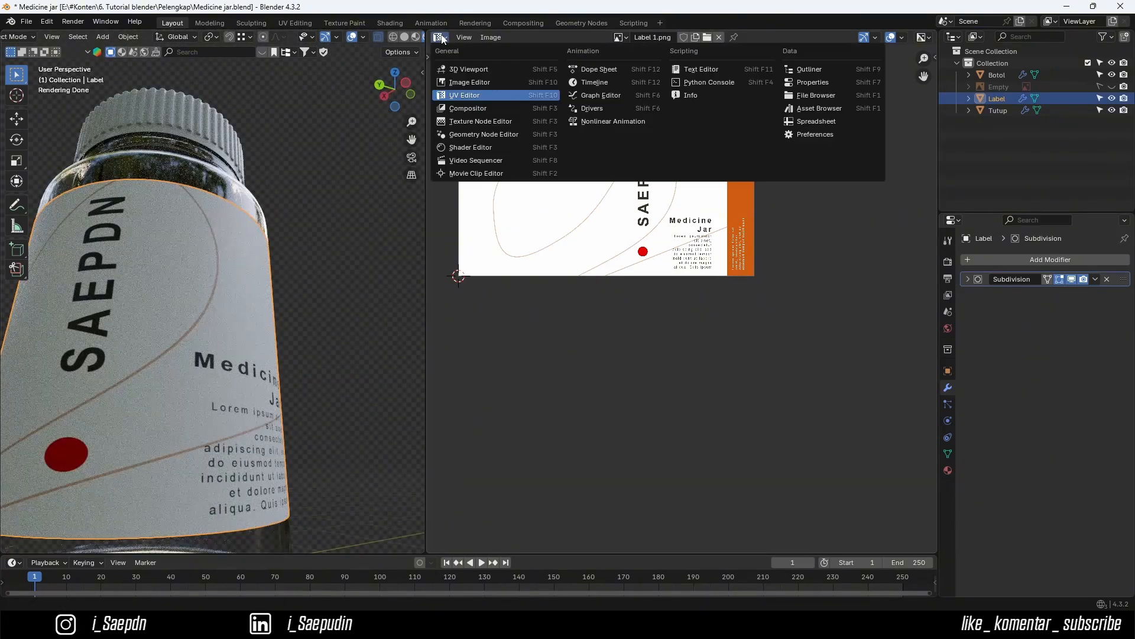
{"action": "left_click", "coordinate": [475, 147]}
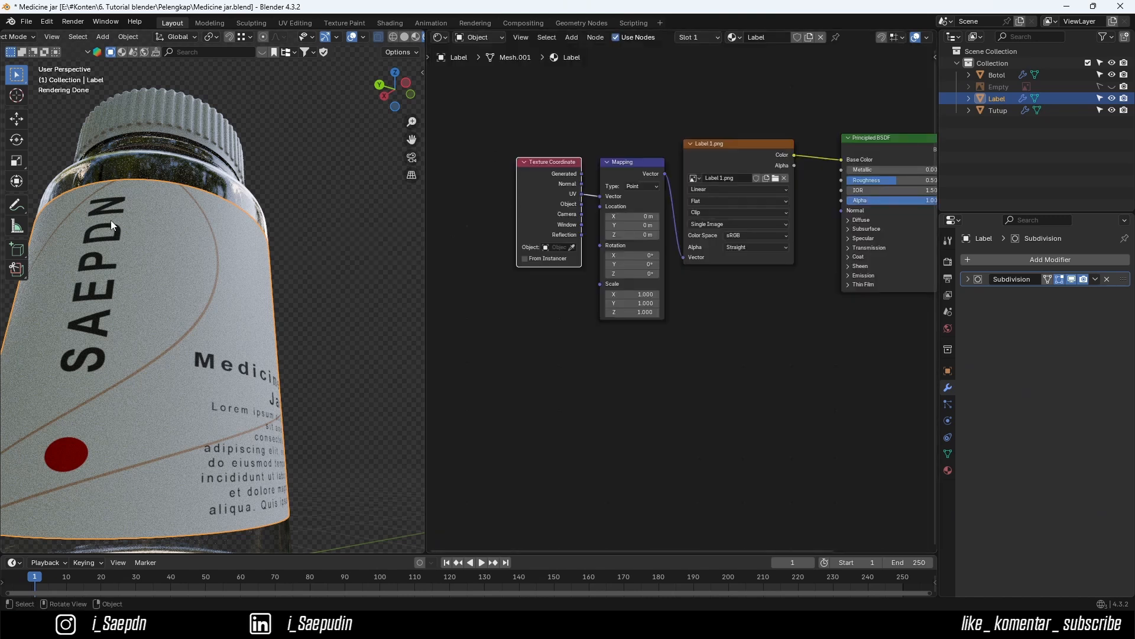
{"action": "scroll", "coordinate": [275, 235], "scroll_direction": "down", "scroll_amount": 1}
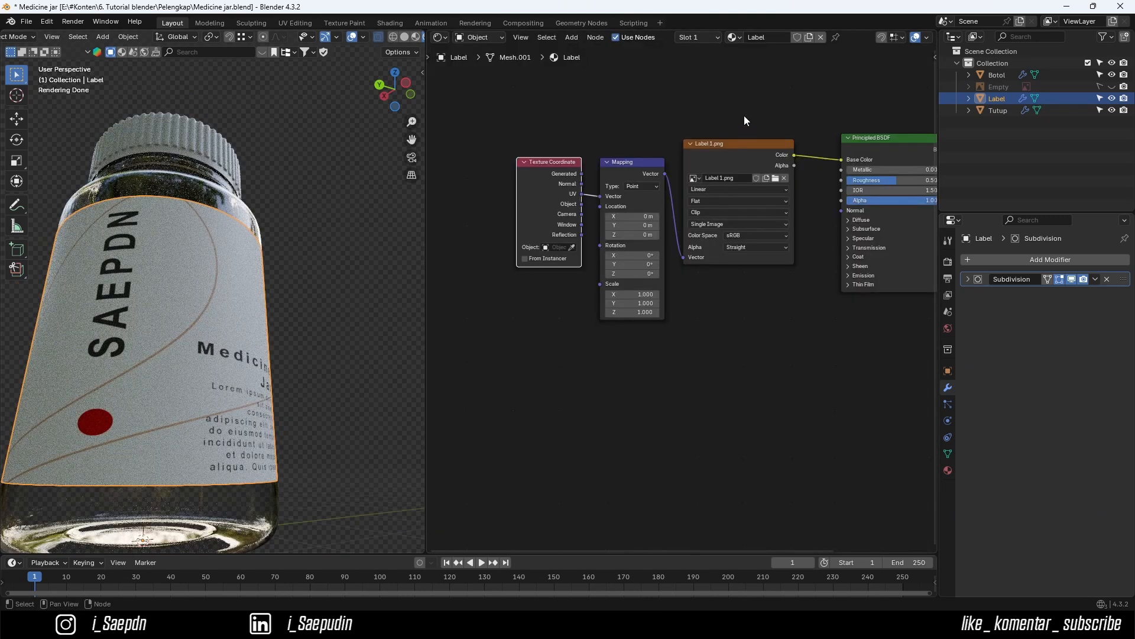
- Move the texture nodes away from the Principled BSDF and add a Color Ramp fed by the Label 1.png Color output
{"action": "left_click_drag", "start_coordinate": [744, 116], "coordinate": [549, 230]}
{"action": "left_click_drag", "start_coordinate": [718, 151], "coordinate": [568, 156]}
{"action": "middle_click_drag", "start_coordinate": [682, 184], "coordinate": [605, 190]}
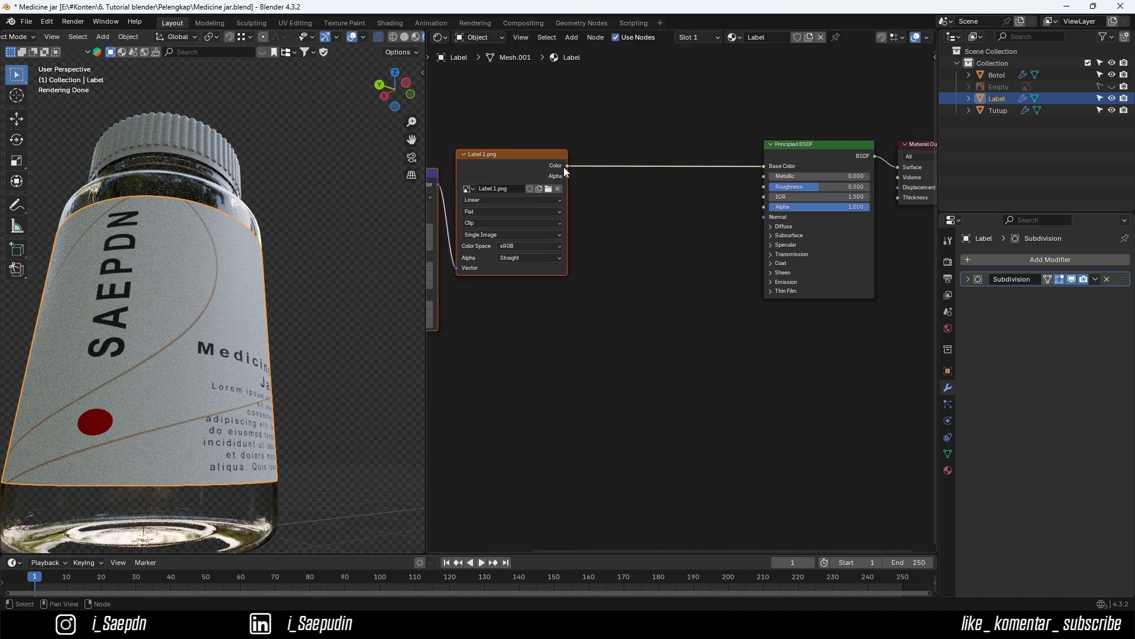
{"action": "left_click_drag", "start_coordinate": [565, 165], "coordinate": [644, 259]}
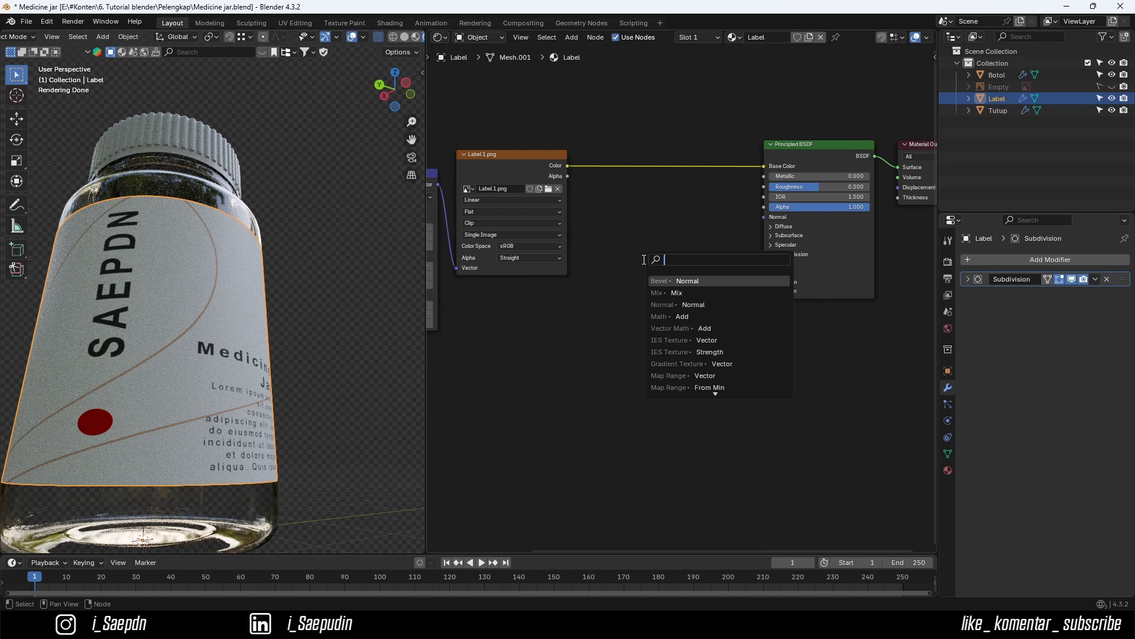
{"action": "type", "text": "color"}
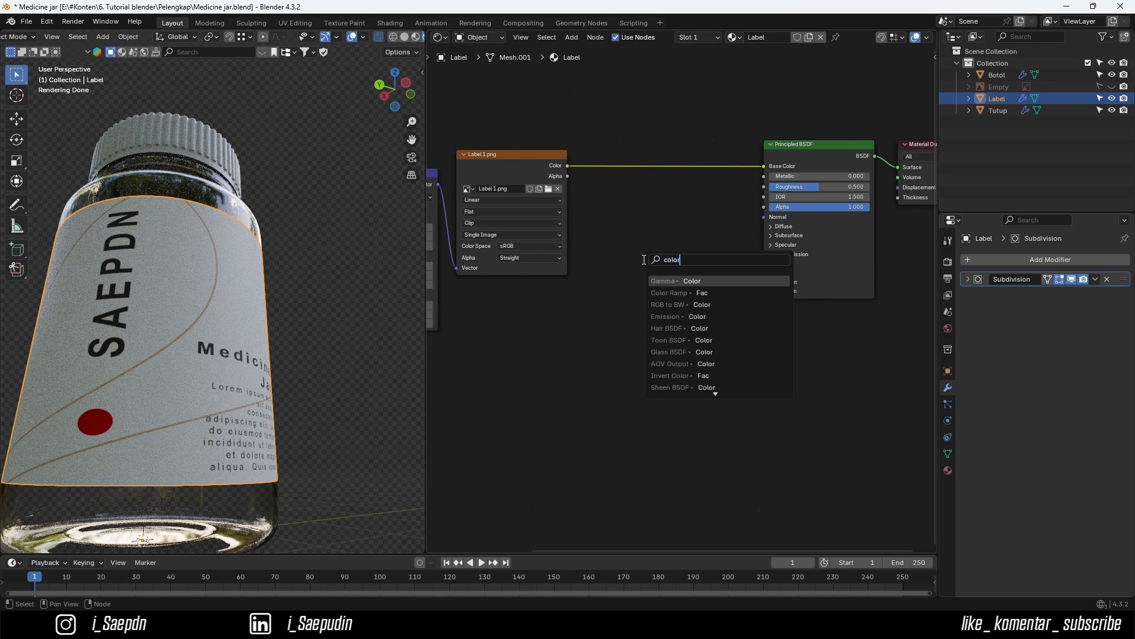
{"action": "key", "text": "Down"}
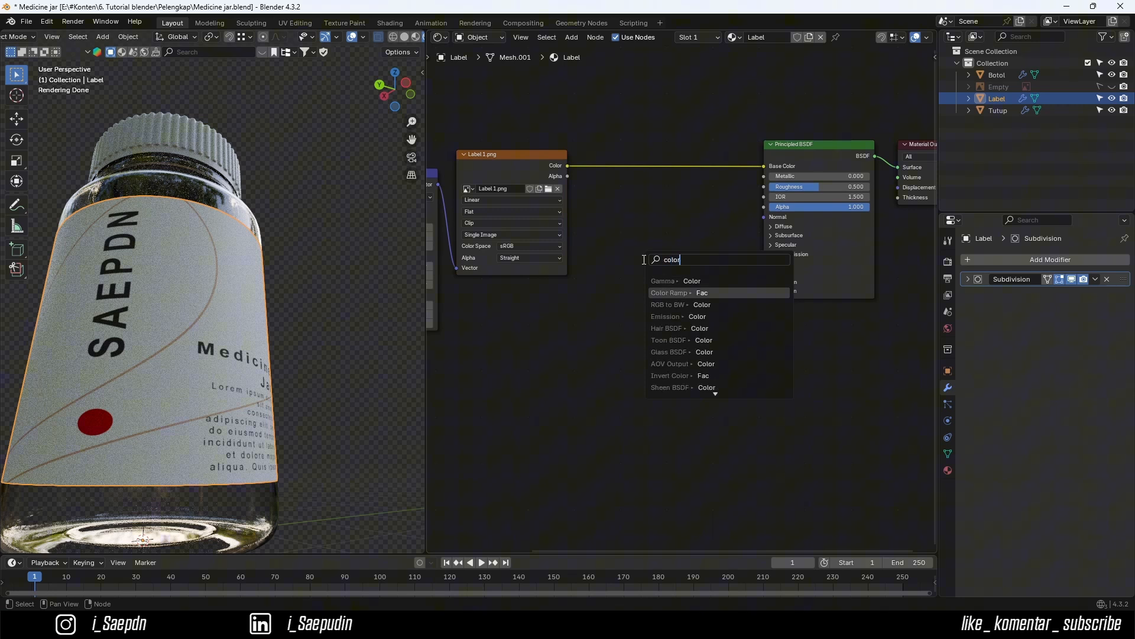
{"action": "key", "text": "Return"}
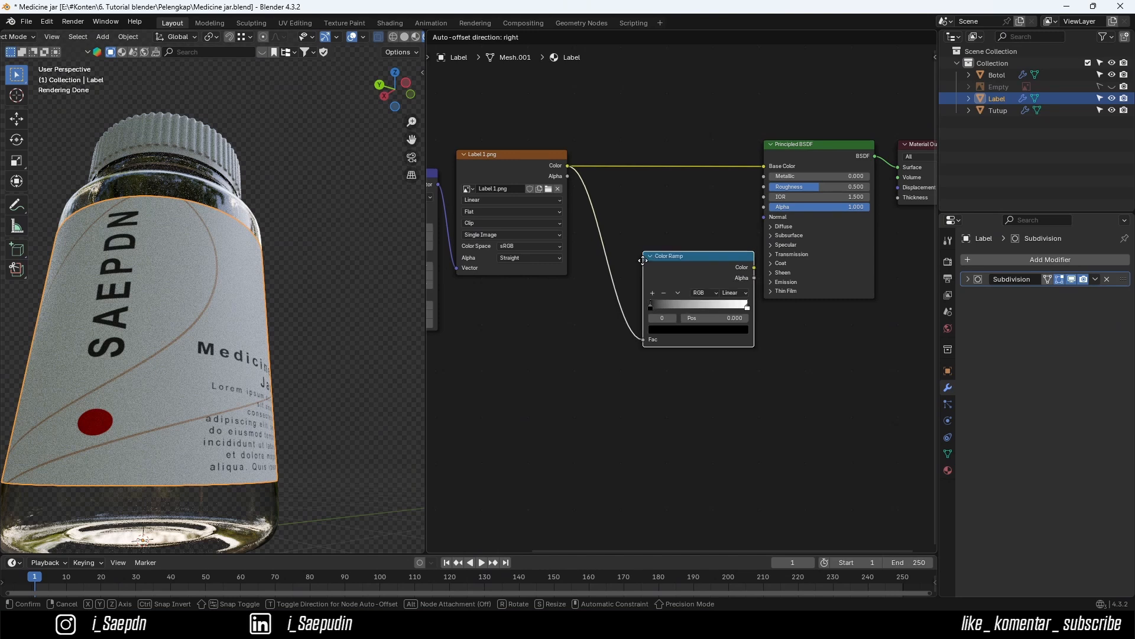
{"action": "left_click", "coordinate": [603, 220]}
- Spread the texture and Color Ramp nodes further from the Principled BSDF and add a Bump node in the gap
{"action": "scroll", "coordinate": [615, 222], "scroll_direction": "down", "scroll_amount": 1}
{"action": "scroll", "coordinate": [615, 218], "scroll_direction": "down", "scroll_amount": 2}
{"action": "middle_click_drag", "start_coordinate": [617, 214], "coordinate": [710, 248]}
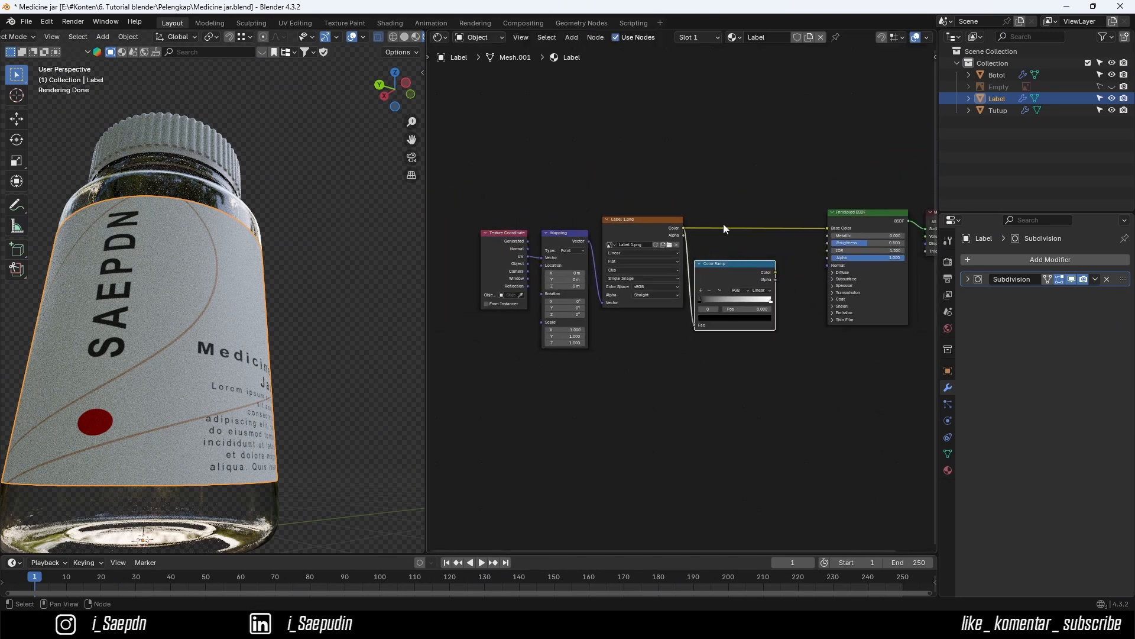
{"action": "left_click_drag", "start_coordinate": [720, 186], "coordinate": [482, 369]}
{"action": "left_click_drag", "start_coordinate": [630, 225], "coordinate": [581, 218]}
{"action": "left_click", "coordinate": [757, 292]}
{"action": "key", "text": "shift+a"}
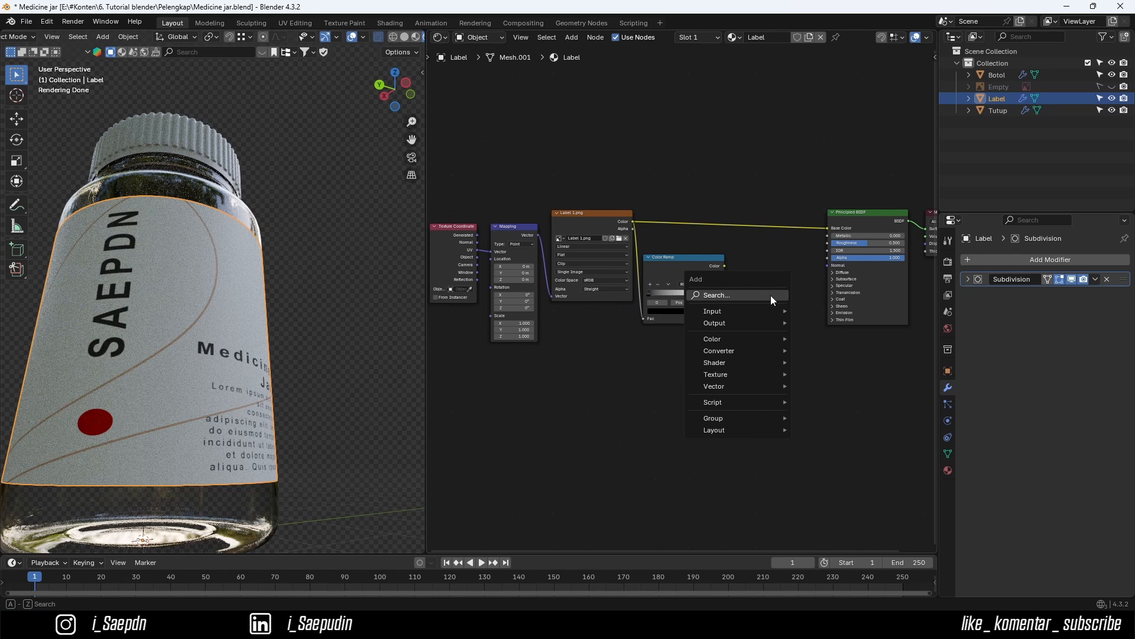
{"action": "left_click", "coordinate": [771, 295]}
{"action": "type", "text": "bum"}
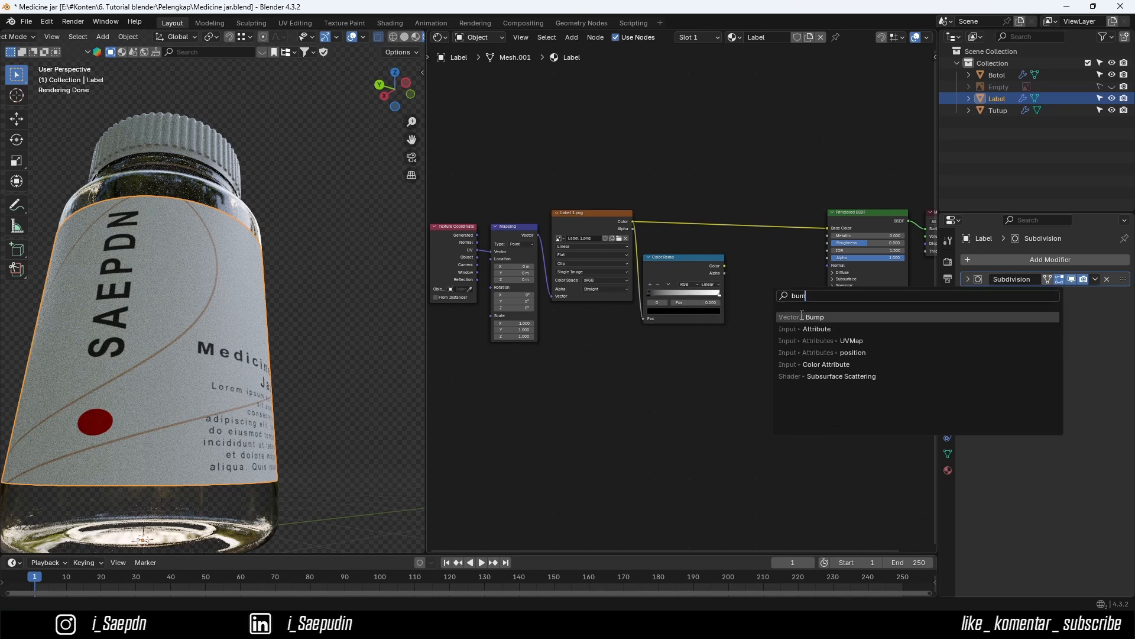
{"action": "left_click", "coordinate": [802, 315]}
{"action": "left_click", "coordinate": [741, 264]}
{"action": "scroll", "coordinate": [726, 278], "scroll_direction": "up", "scroll_amount": 3}
{"action": "middle_click_drag", "start_coordinate": [725, 278], "coordinate": [644, 280]}
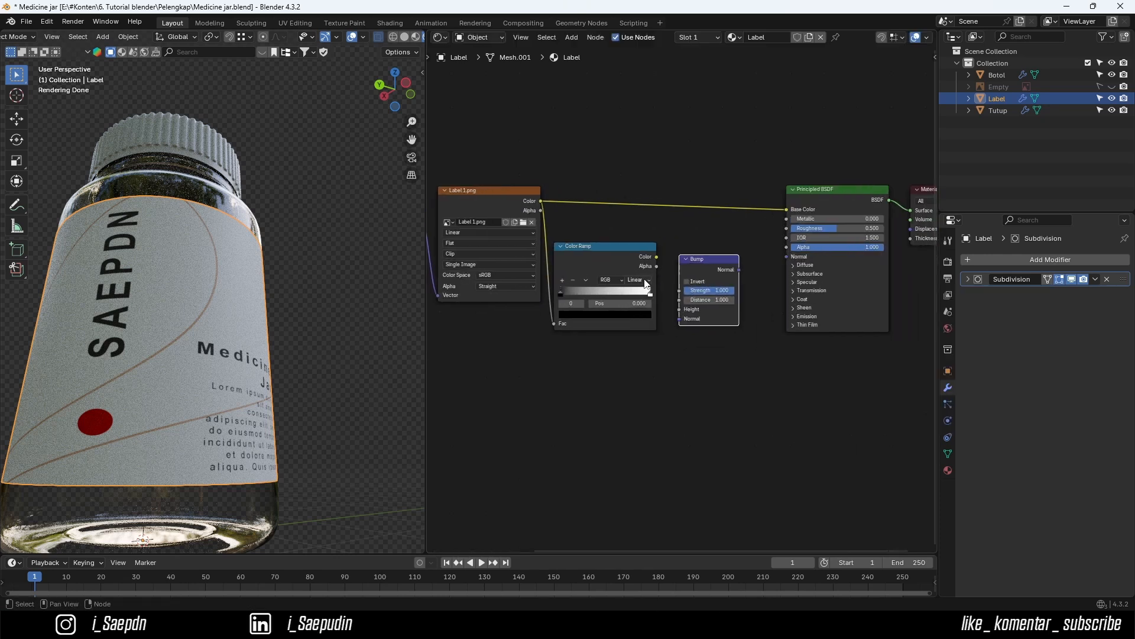
- Connect the Color Ramp's Color to the Bump node's Height, and the Bump's Normal to the Principled BSDF's Normal
{"action": "left_click_drag", "start_coordinate": [657, 257], "coordinate": [679, 309]}
{"action": "middle_click_drag", "start_coordinate": [680, 310], "coordinate": [657, 320]}
{"action": "left_click_drag", "start_coordinate": [717, 279], "coordinate": [763, 266]}
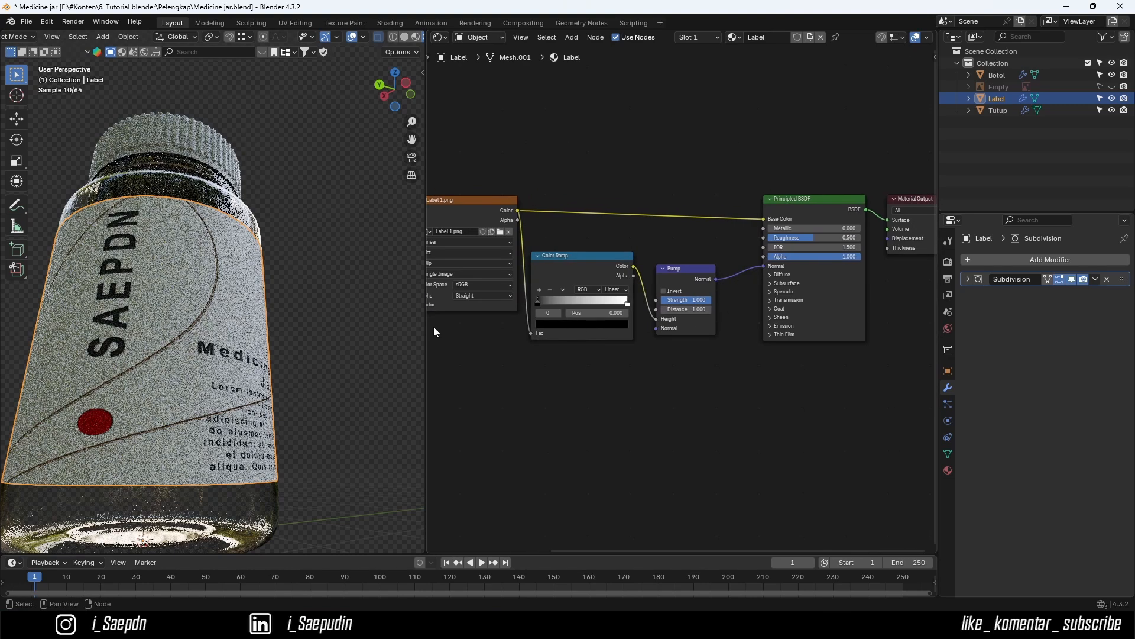
- Compare the label's relief up close with the Bump node's Invert option on and off, and leave Invert enabled
{"action": "scroll", "coordinate": [170, 332], "scroll_direction": "up", "scroll_amount": 4}
{"action": "middle_click_drag", "start_coordinate": [198, 337], "coordinate": [201, 213]}
{"action": "scroll", "coordinate": [193, 289], "scroll_direction": "up", "scroll_amount": 4}
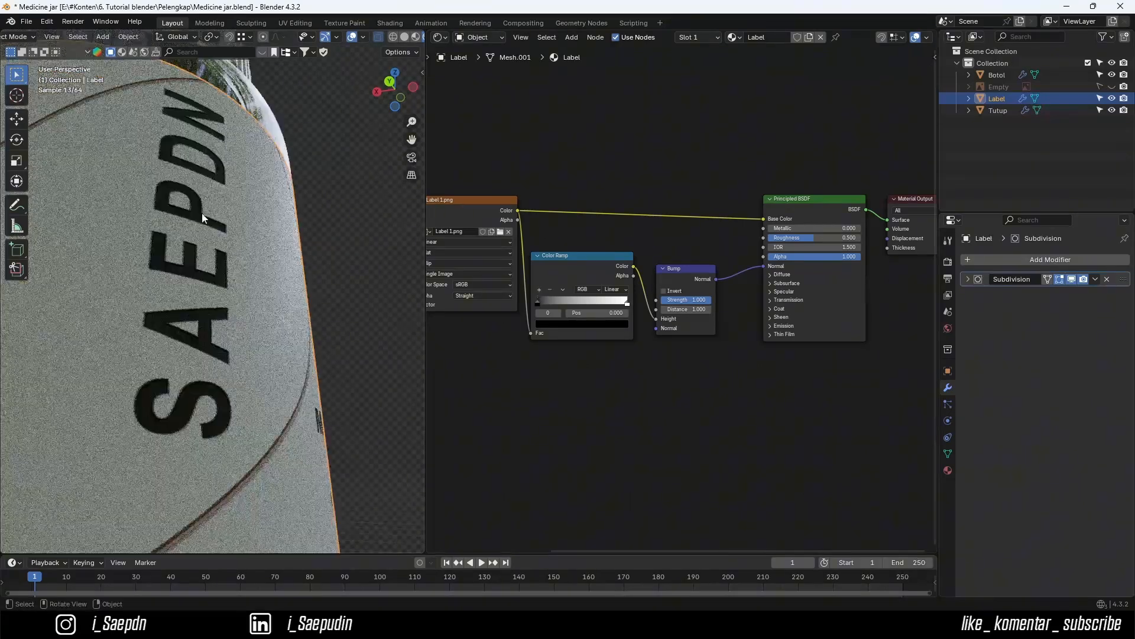
{"action": "left_click", "coordinate": [665, 290]}
{"action": "left_click", "coordinate": [665, 290]}
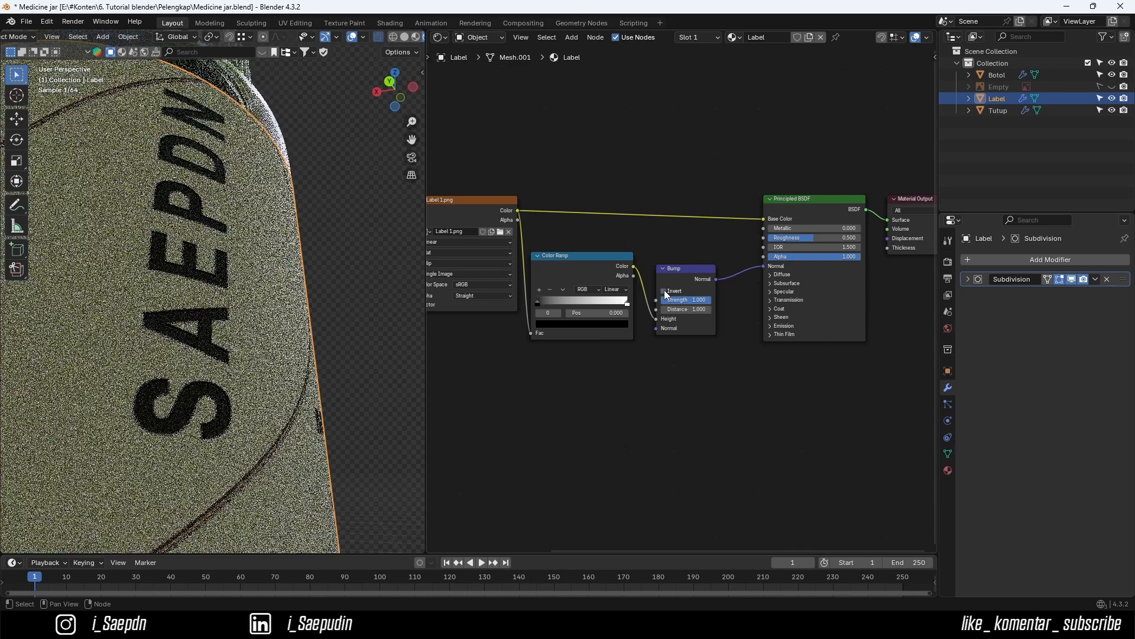
{"action": "left_click", "coordinate": [665, 290]}
{"action": "left_click", "coordinate": [665, 290]}
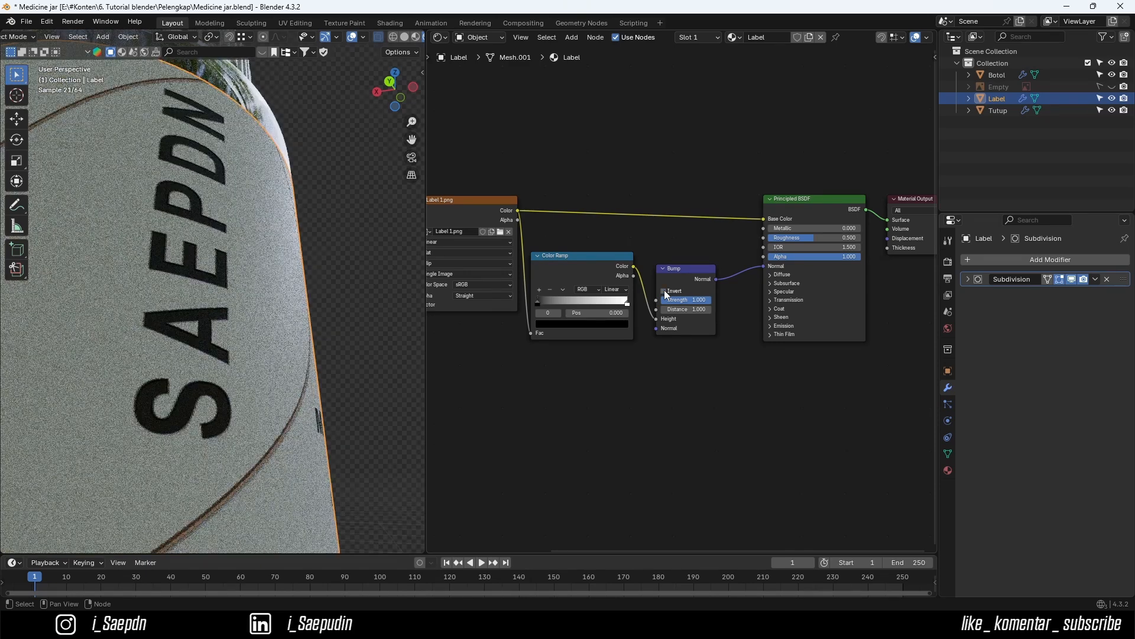
{"action": "left_click", "coordinate": [665, 290]}
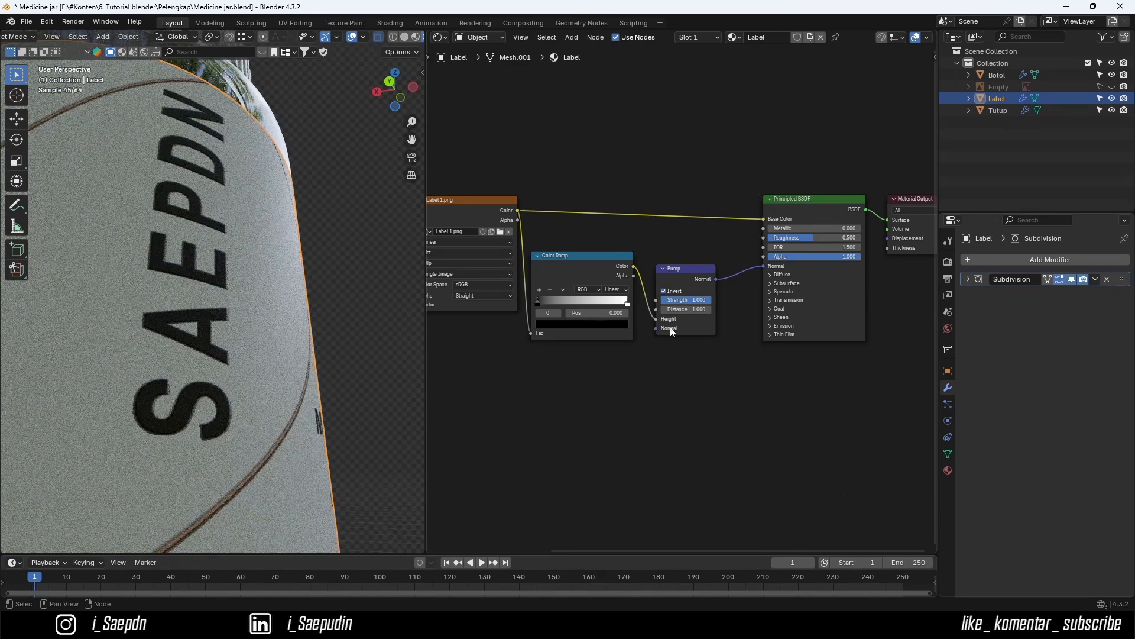
- Set the Bump node's Strength to 0.5 and check the relief on the label
{"action": "left_click_drag", "start_coordinate": [700, 303], "coordinate": [680, 303]}
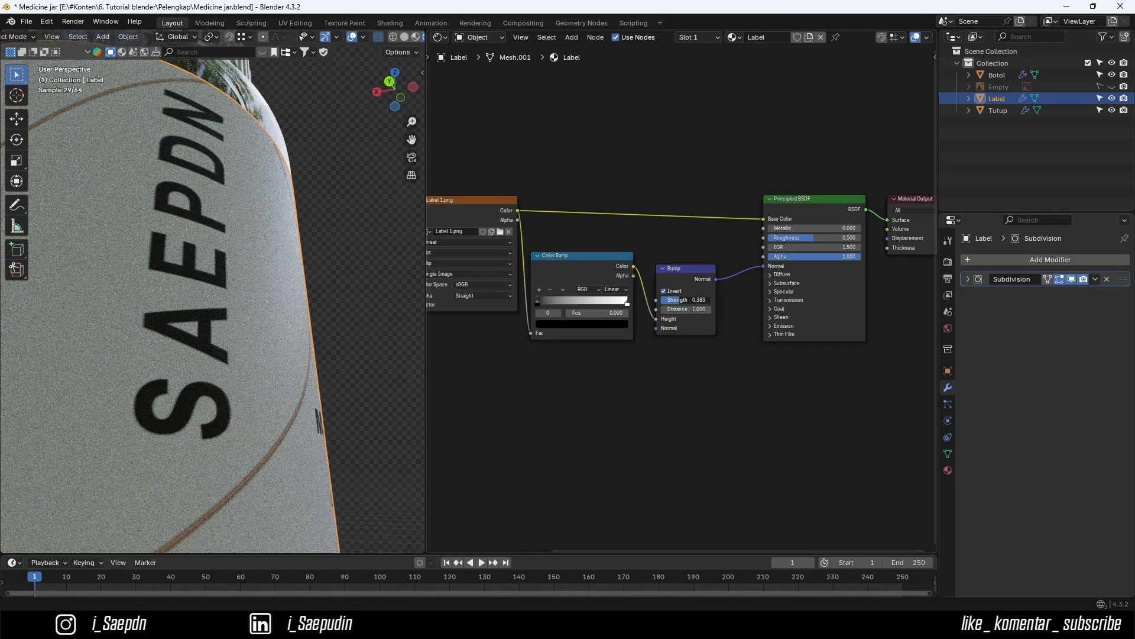
{"action": "left_click", "coordinate": [684, 300]}
{"action": "type", "text": "0.5"}
{"action": "key", "text": "Return"}
{"action": "middle_click_drag", "start_coordinate": [350, 359], "coordinate": [311, 279]}
{"action": "scroll", "coordinate": [246, 346], "scroll_direction": "down", "scroll_amount": 3}
{"action": "scroll", "coordinate": [298, 244], "scroll_direction": "up", "scroll_amount": 1}
{"action": "scroll", "coordinate": [440, 230], "scroll_direction": "down", "scroll_amount": 1}
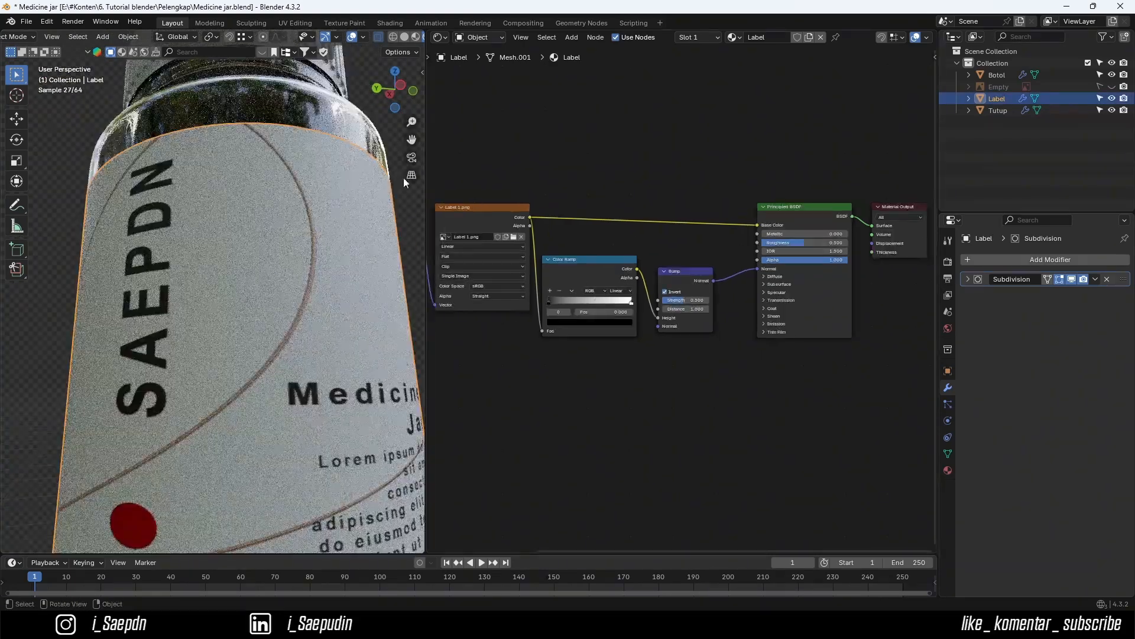
- Set the Roughness of the label's Principled BSDF to 0.3
{"action": "left_click_drag", "start_coordinate": [800, 243], "coordinate": [780, 243]}
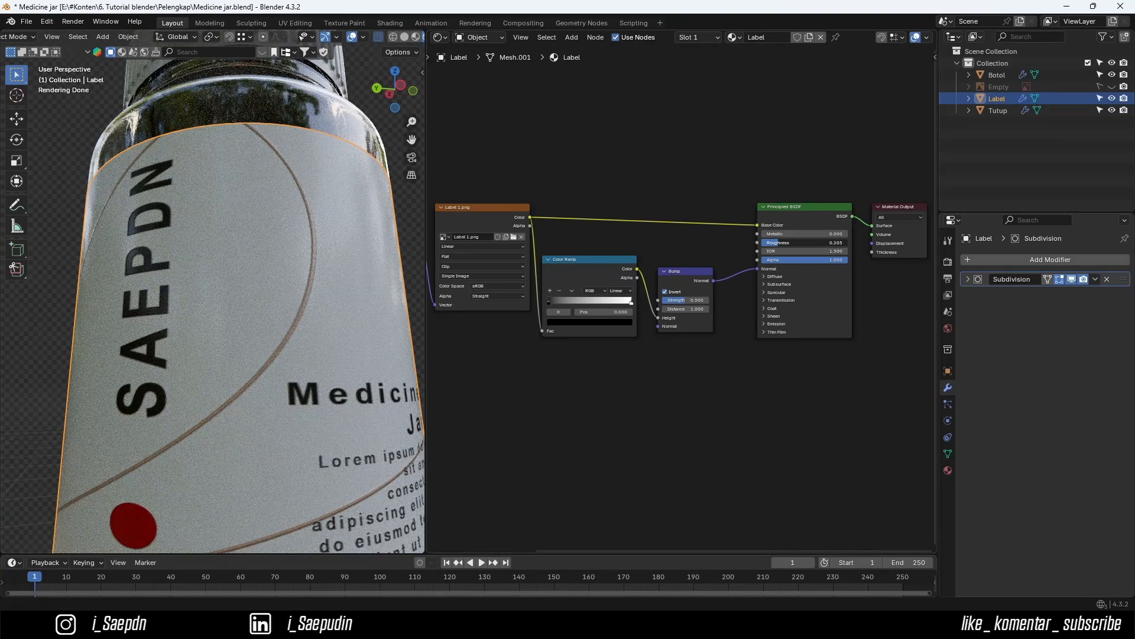
{"action": "left_click", "coordinate": [784, 243]}
{"action": "key", "text": "BackSpace"}
{"action": "type", "text": ".3"}
{"action": "key", "text": "Return"}
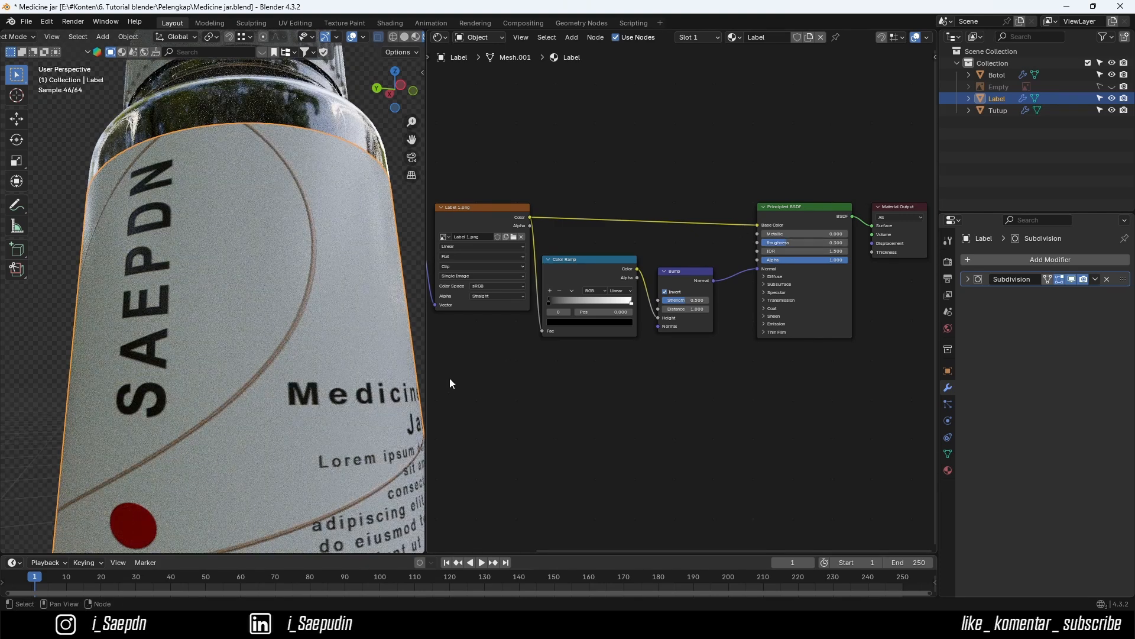
- Inspect the label's text and orange strip up close, and set the Bump node's Strength to 0.3
{"action": "scroll", "coordinate": [249, 346], "scroll_direction": "down", "scroll_amount": 4}
{"action": "left_click", "coordinate": [369, 279]}
{"action": "middle_click_drag", "start_coordinate": [297, 314], "coordinate": [308, 285]}
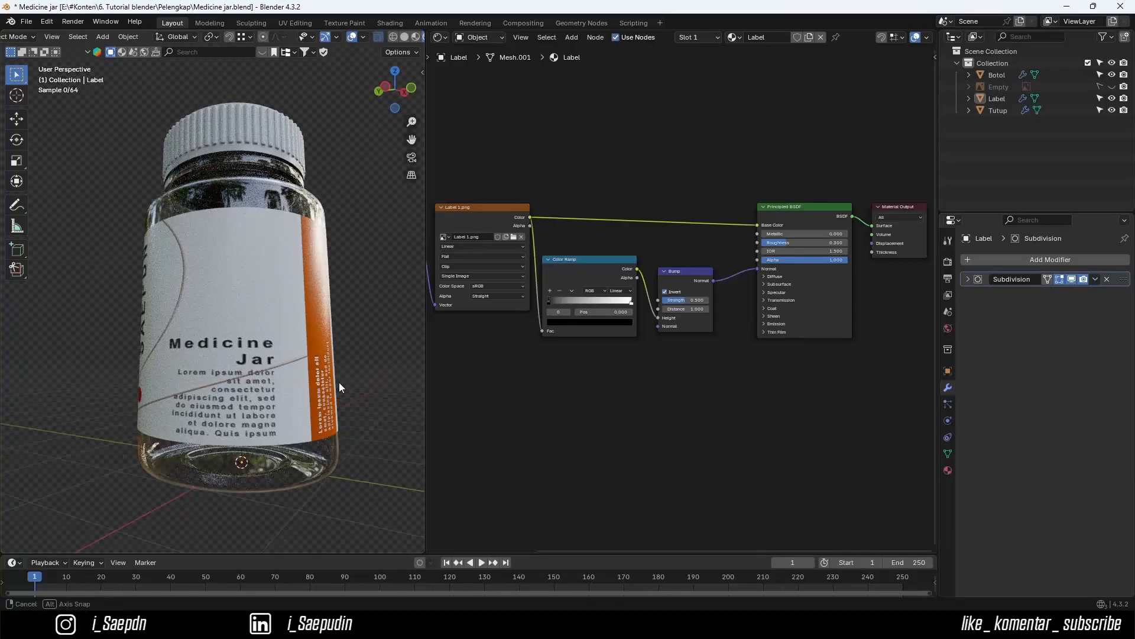
{"action": "middle_click_drag", "start_coordinate": [338, 382], "coordinate": [148, 195]}
{"action": "scroll", "coordinate": [331, 401], "scroll_direction": "up", "scroll_amount": 5}
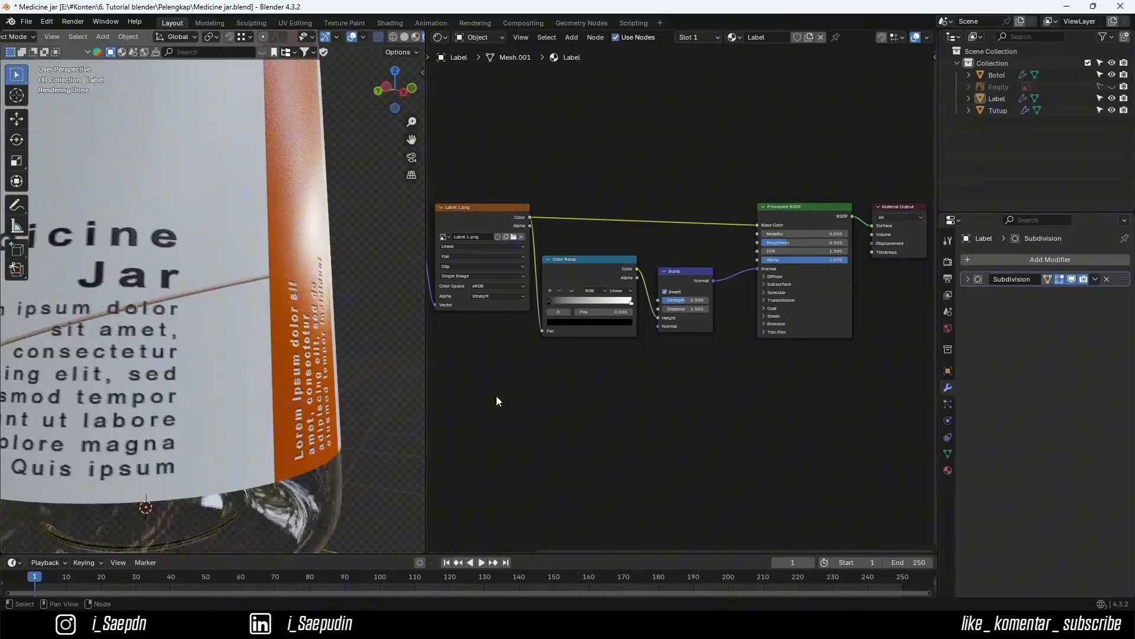
{"action": "left_click_drag", "start_coordinate": [702, 303], "coordinate": [677, 303]}
{"action": "left_click", "coordinate": [678, 301]}
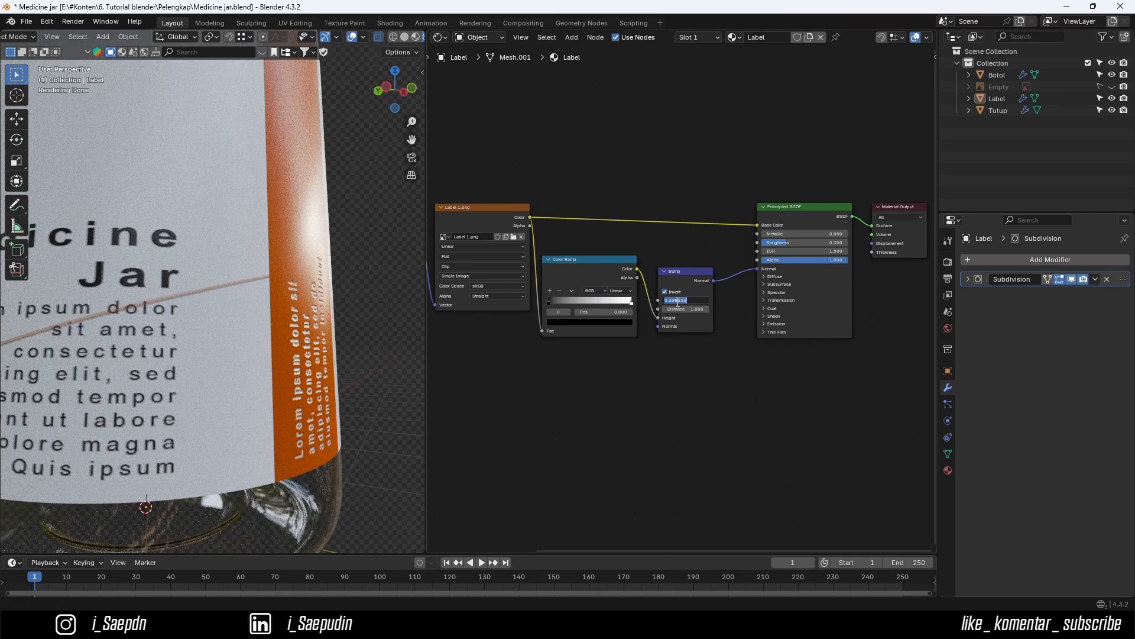
{"action": "key", "text": "BackSpace"}
{"action": "type", "text": ".3"}
{"action": "key", "text": "Return"}
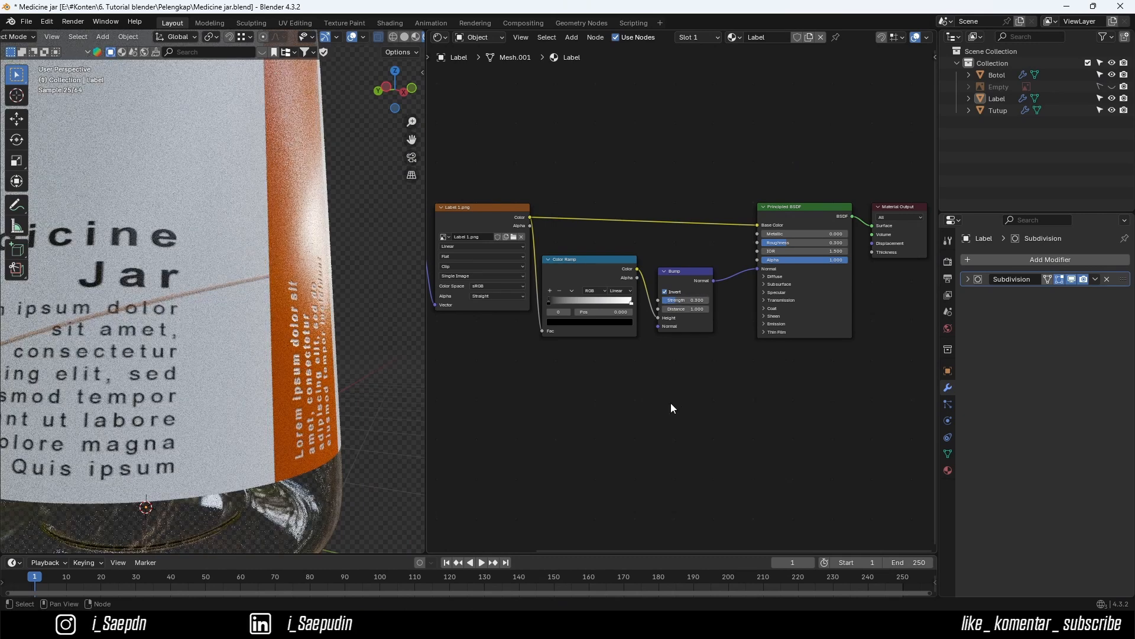
{"action": "scroll", "coordinate": [280, 354], "scroll_direction": "down", "scroll_amount": 5}
{"action": "middle_click_drag", "start_coordinate": [281, 353], "coordinate": [313, 356]}
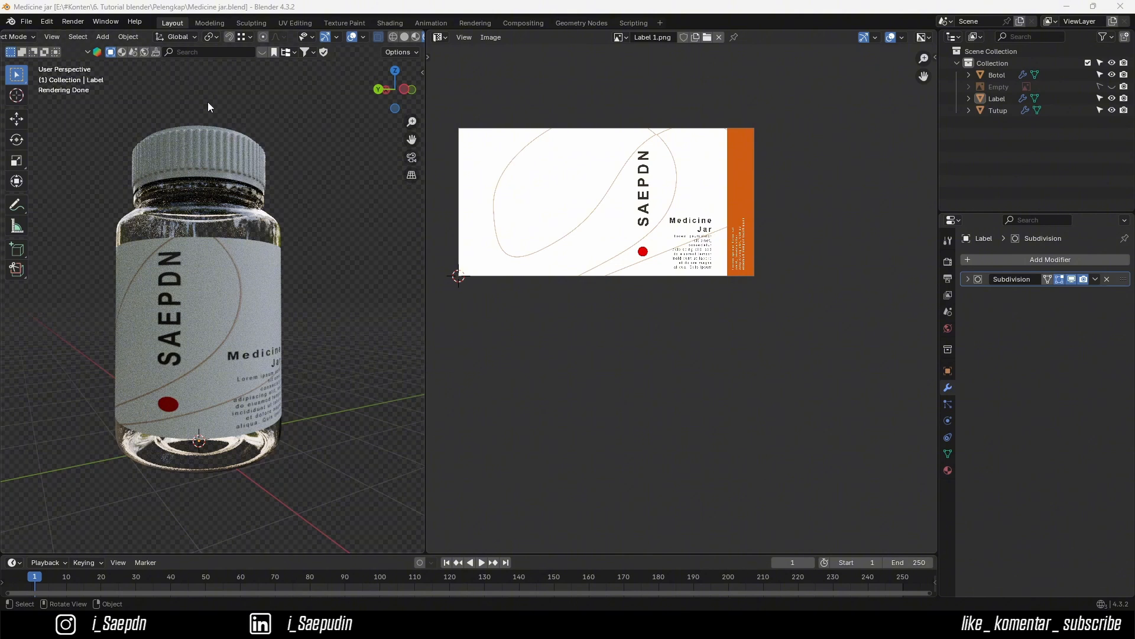
- Select the jar's cap, Tutup, and hide it from the viewport
{"action": "middle_click_drag", "start_coordinate": [206, 106], "coordinate": [222, 150]}
{"action": "left_click", "coordinate": [221, 150]}
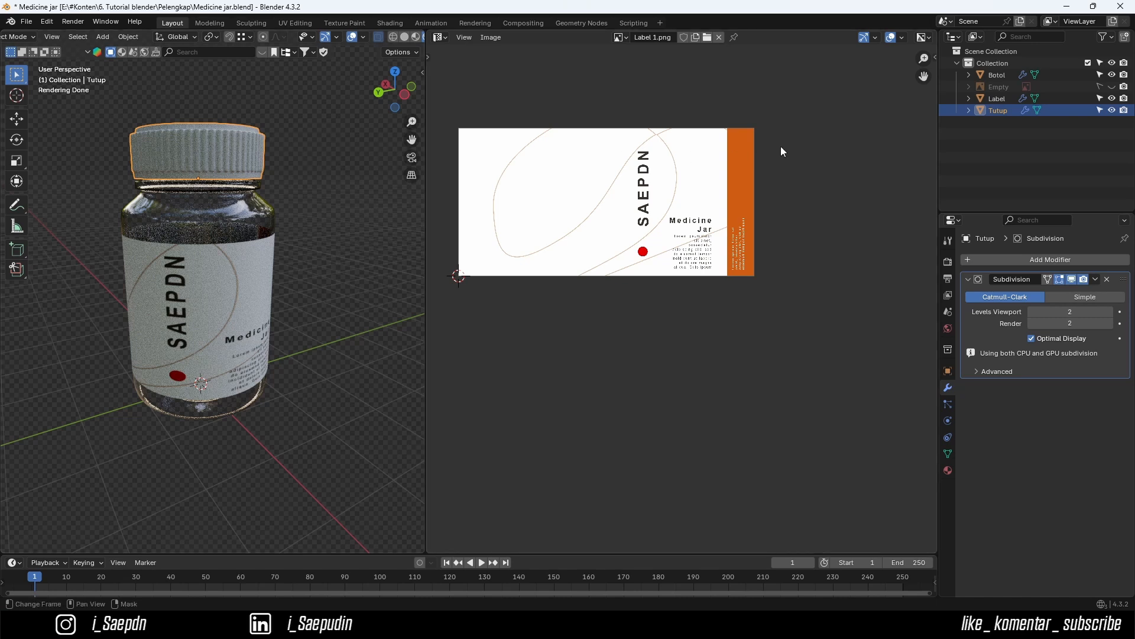
{"action": "left_click", "coordinate": [1111, 110]}
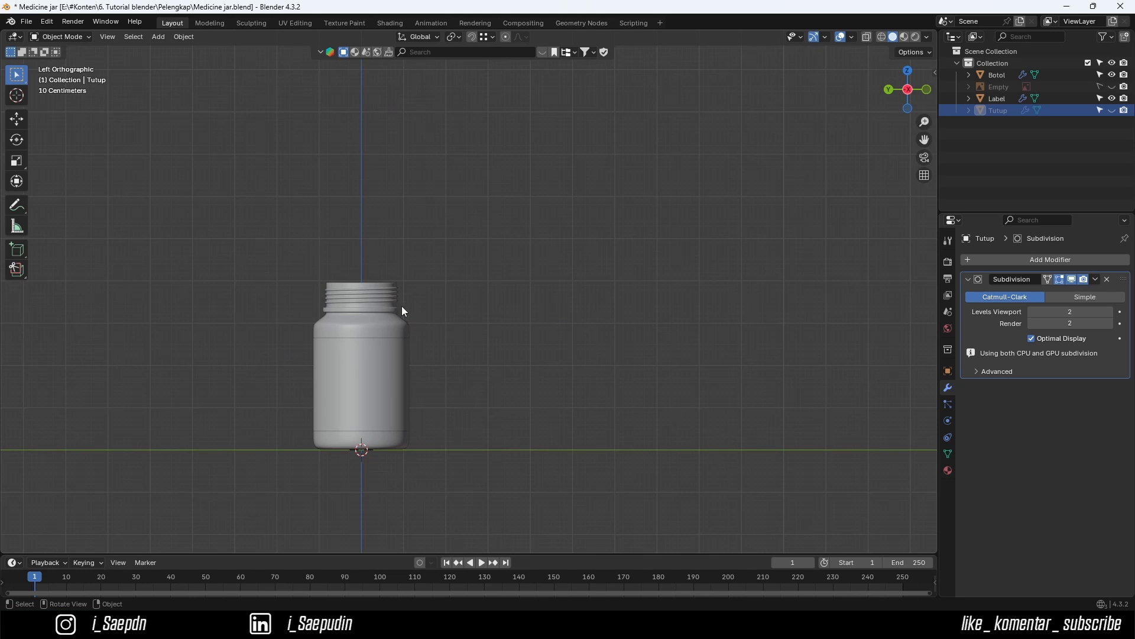
- Add a Round Cube mesh at the world origin with a radius of 1
{"action": "key", "text": "shift+a"}
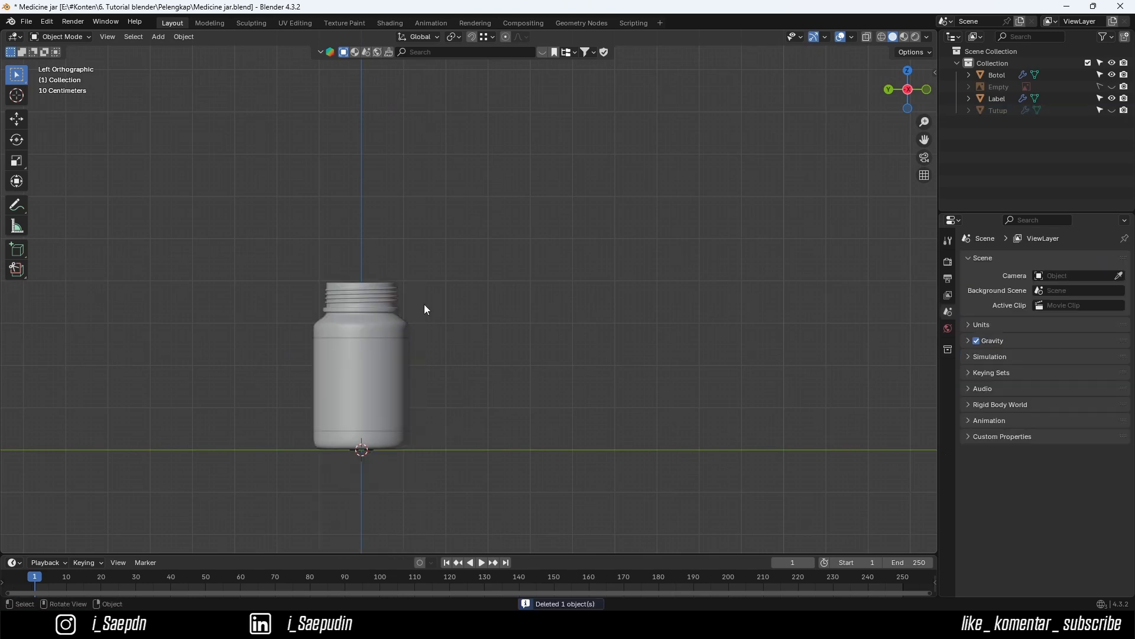
{"action": "key", "text": "shift+a"}
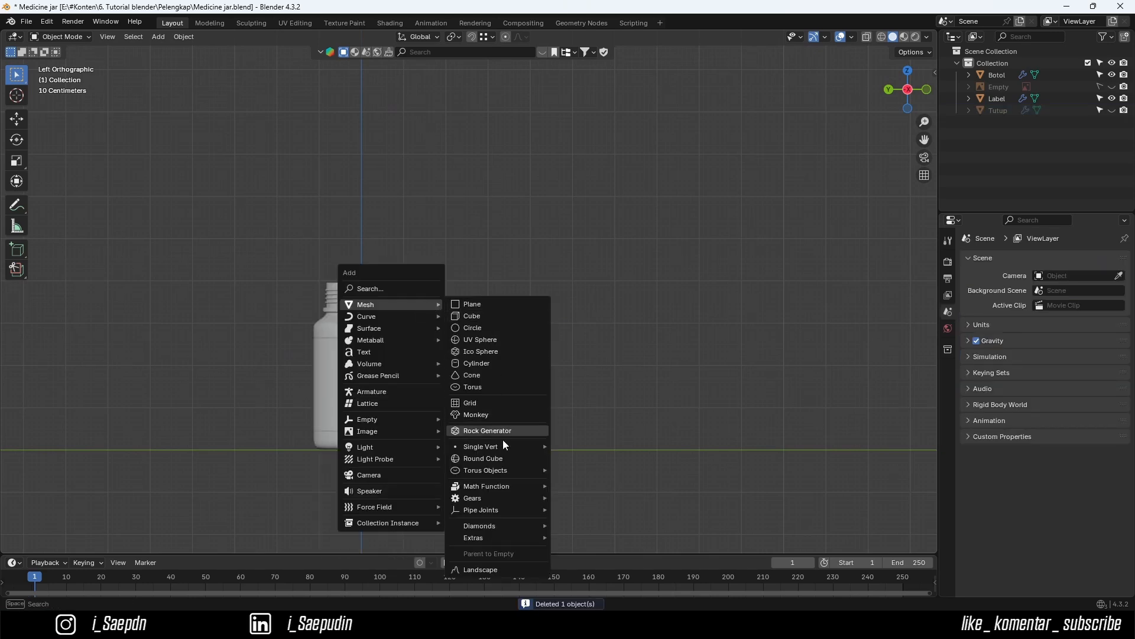
{"action": "left_click", "coordinate": [508, 459]}
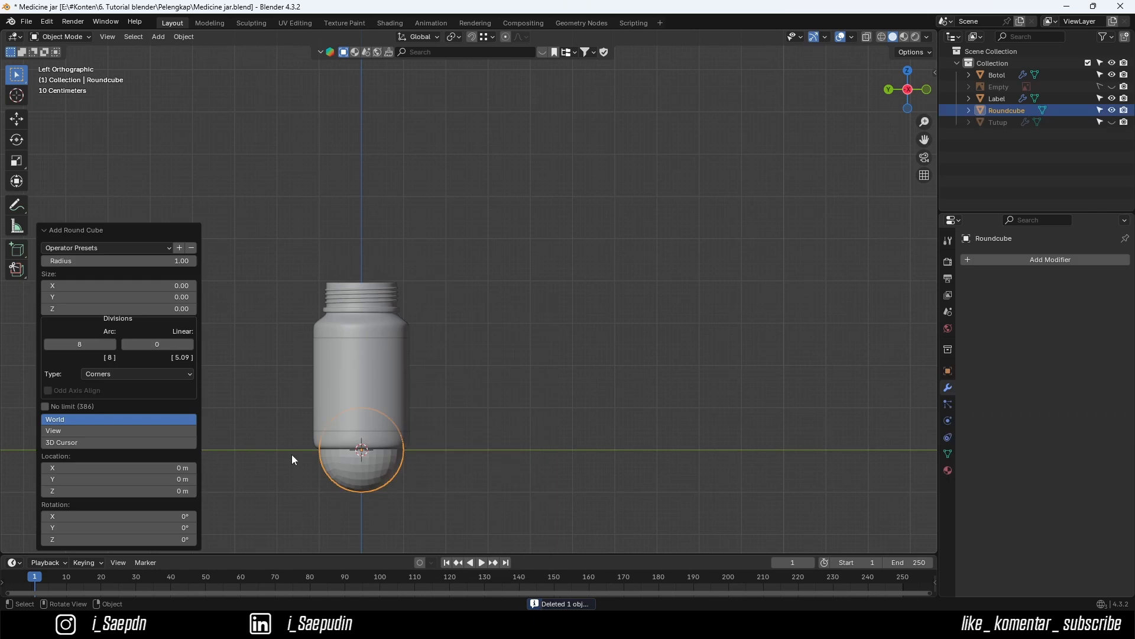
{"action": "left_click_drag", "start_coordinate": [155, 261], "coordinate": [195, 261]}
{"action": "left_click", "coordinate": [152, 264]}
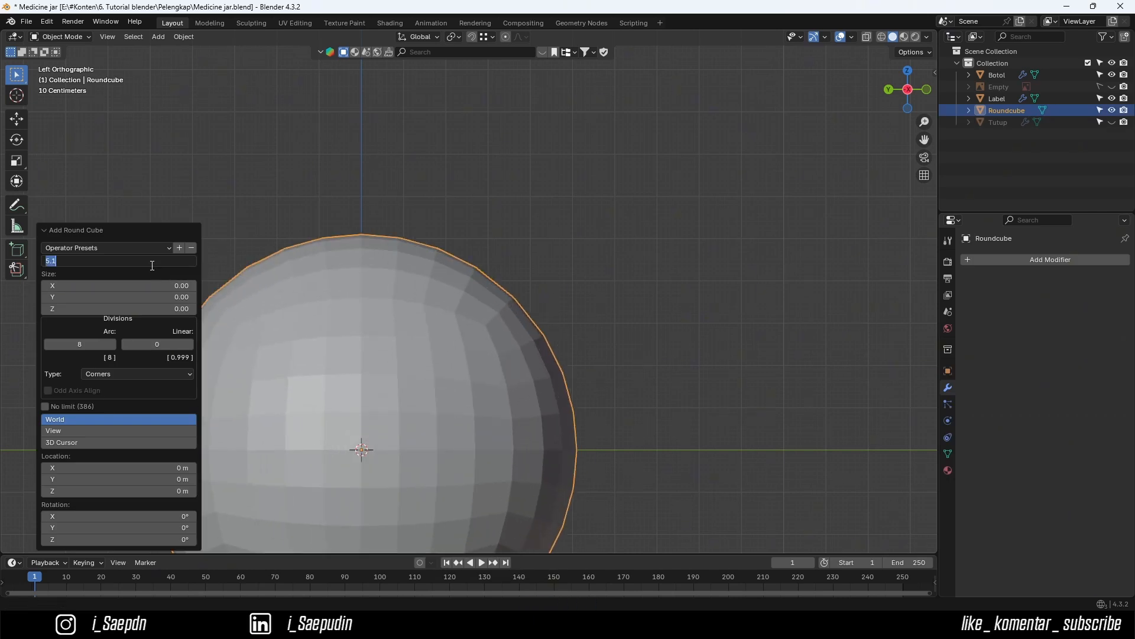
{"action": "type", "text": "1"}
{"action": "key", "text": "Return"}
- Move the round cube straight up along Z by about 6.5 m so it floats above the jar's neck
{"action": "middle_click_drag", "start_coordinate": [424, 434], "coordinate": [415, 326], "text": "shift"}
{"action": "key", "text": "g"}
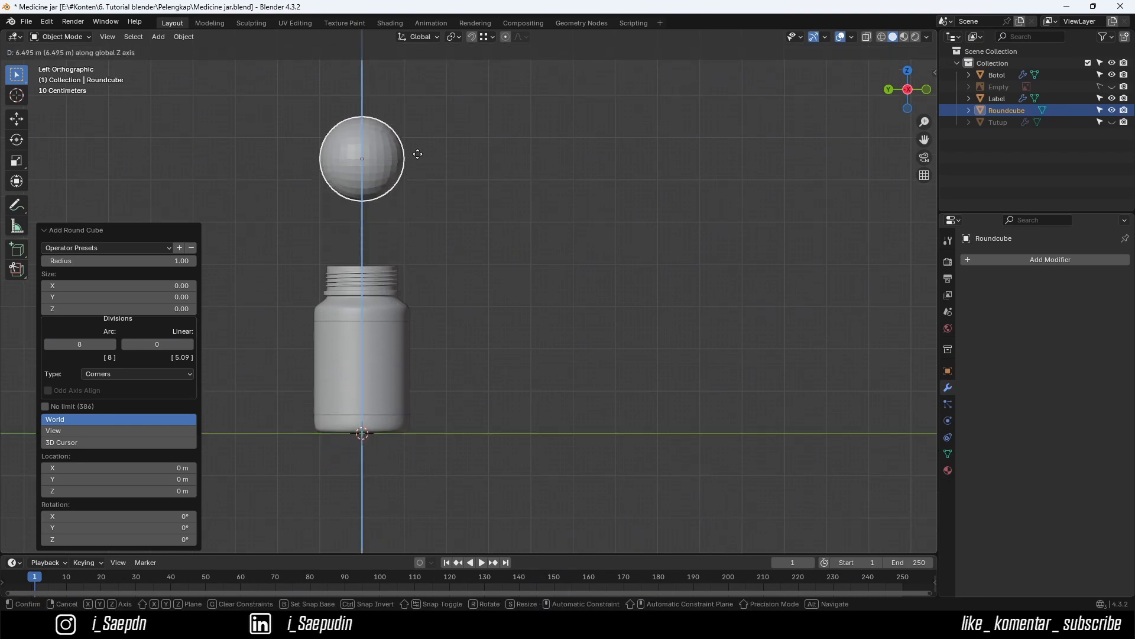
{"action": "left_click", "coordinate": [414, 155]}
- Select the lower half of the sphere's mesh and move it down along Z by about 3 m to form a capsule
{"action": "key", "text": "Tab"}
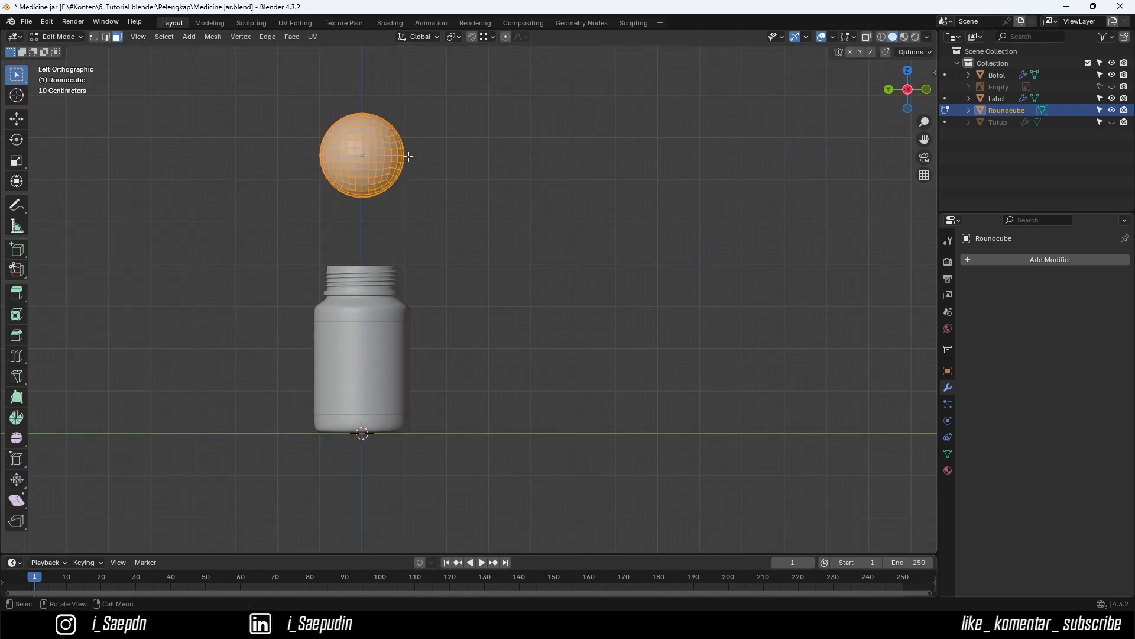
{"action": "scroll", "coordinate": [395, 158], "scroll_direction": "up", "scroll_amount": 2}
{"action": "middle_click_drag", "start_coordinate": [396, 181], "coordinate": [457, 285], "text": "shift"}
{"action": "scroll", "coordinate": [332, 215], "scroll_direction": "up", "scroll_amount": 1}
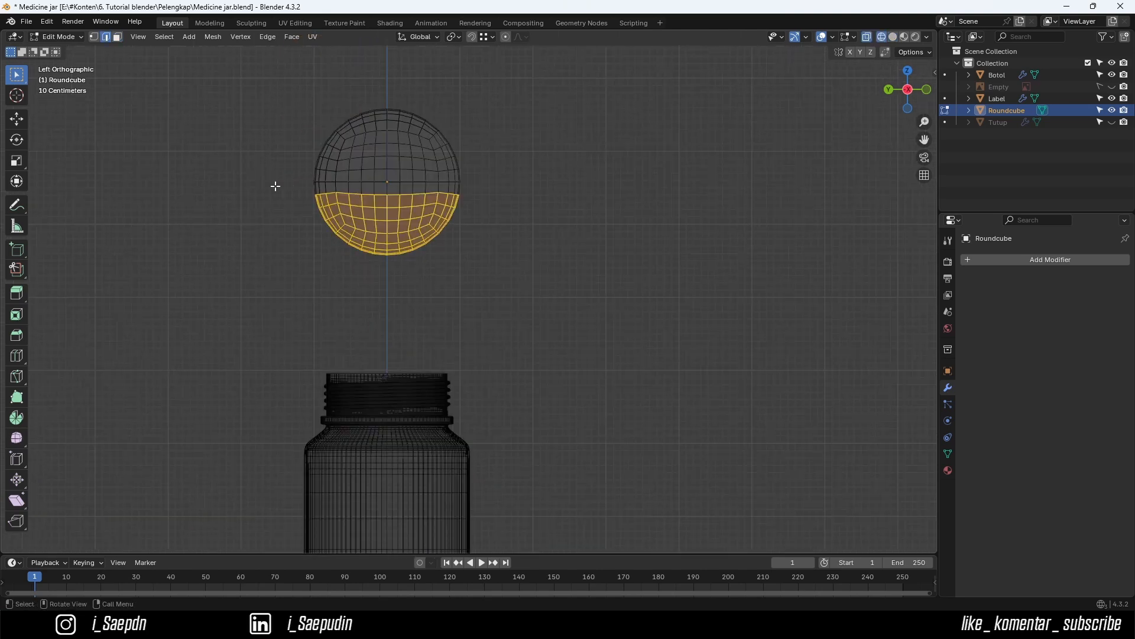
{"action": "scroll", "coordinate": [528, 276], "scroll_direction": "down", "scroll_amount": 1}
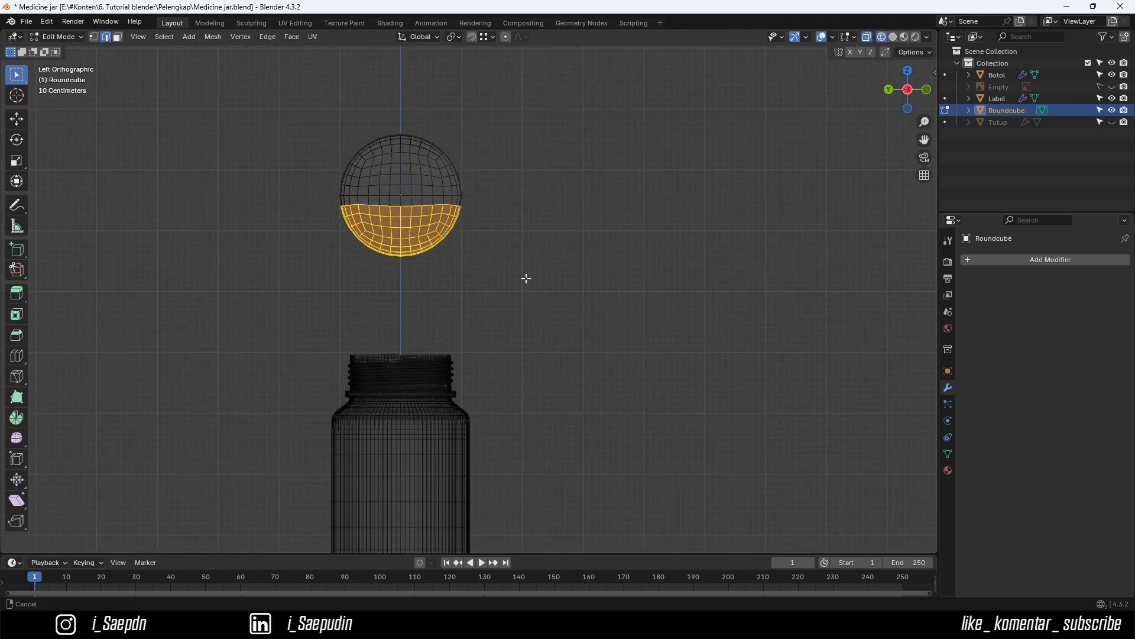
{"action": "middle_click_drag", "start_coordinate": [527, 277], "coordinate": [530, 178], "text": "shift"}
{"action": "key", "text": "g"}
{"action": "key", "text": "z"}
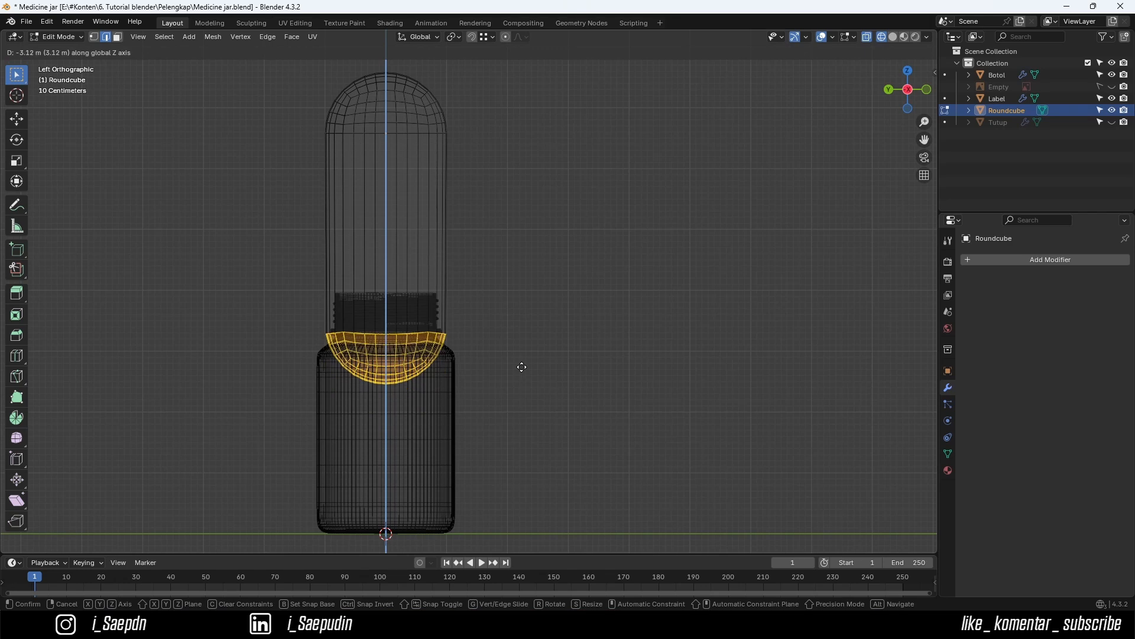
{"action": "left_click", "coordinate": [520, 354]}
{"action": "key", "text": "Tab"}
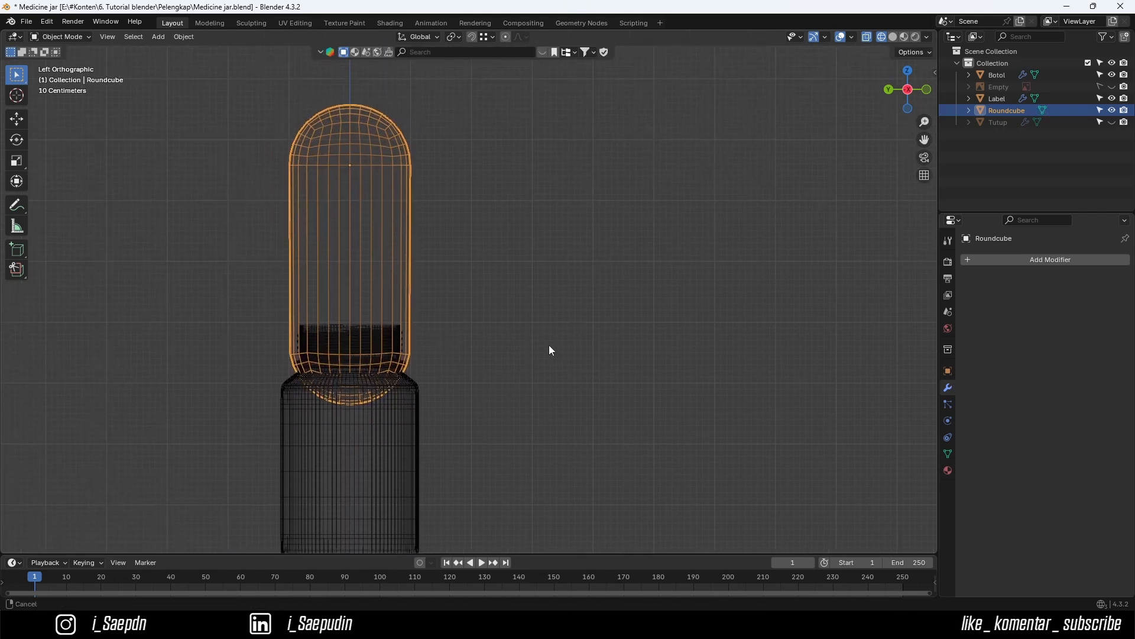
- Scale the whole capsule down uniformly to about 0.12 of its size
{"action": "key", "text": "s"}
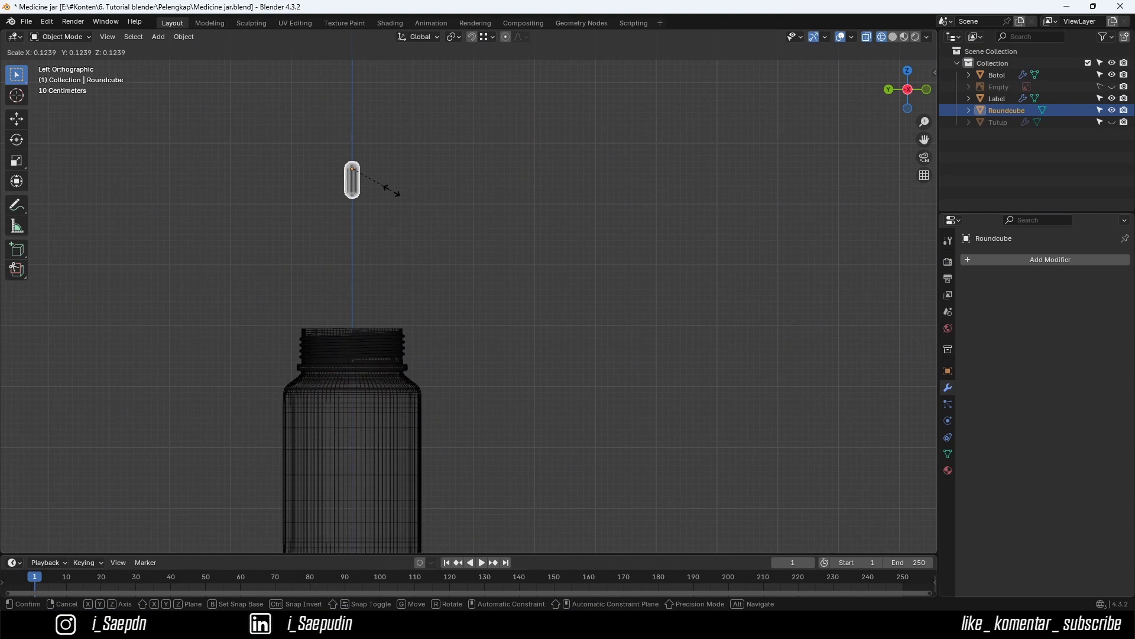
{"action": "left_click", "coordinate": [393, 192]}
{"action": "middle_click_drag", "start_coordinate": [357, 218], "coordinate": [355, 264], "text": "shift"}
{"action": "scroll", "coordinate": [392, 240], "scroll_direction": "up", "scroll_amount": 1}
- Lengthen the capsule slightly by moving its rounded lower end a little further down along Z
{"action": "key", "text": "Tab"}
{"action": "scroll", "coordinate": [395, 223], "scroll_direction": "up", "scroll_amount": 2}
{"action": "scroll", "coordinate": [396, 224], "scroll_direction": "up", "scroll_amount": 2}
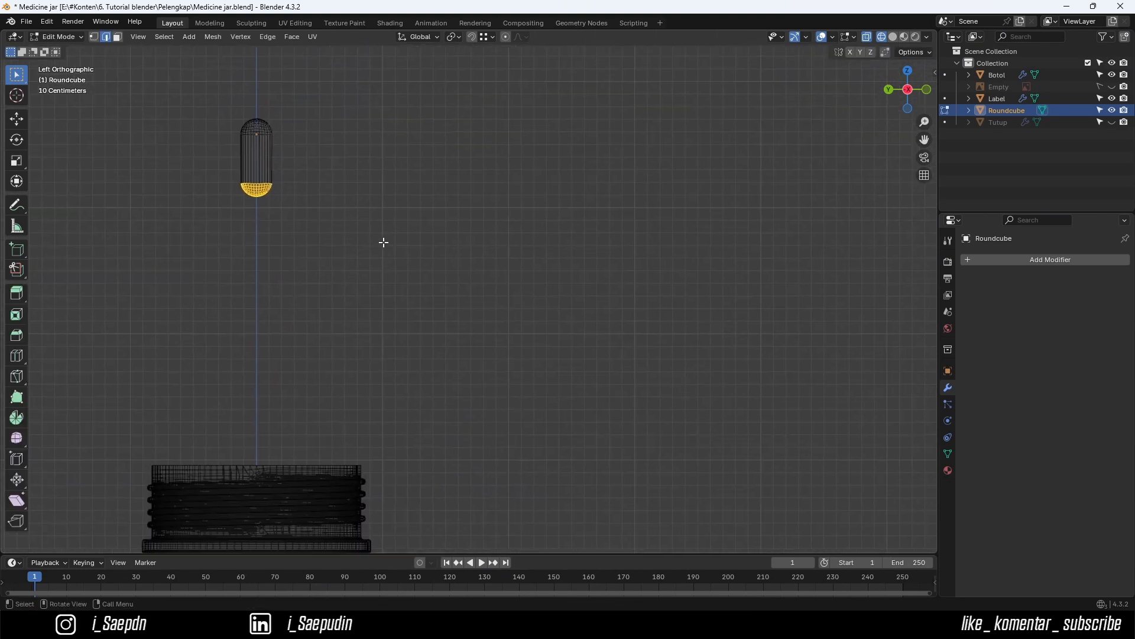
{"action": "key", "text": "g"}
{"action": "middle_click", "coordinate": [383, 242]}
{"action": "left_click", "coordinate": [383, 245]}
{"action": "key", "text": "Tab"}
- Add one centred horizontal loop cut around the capsule's middle and flatten it by scaling it to 0 along Z
{"action": "middle_click_drag", "start_coordinate": [321, 198], "coordinate": [271, 228]}
{"action": "left_click", "coordinate": [907, 95]}
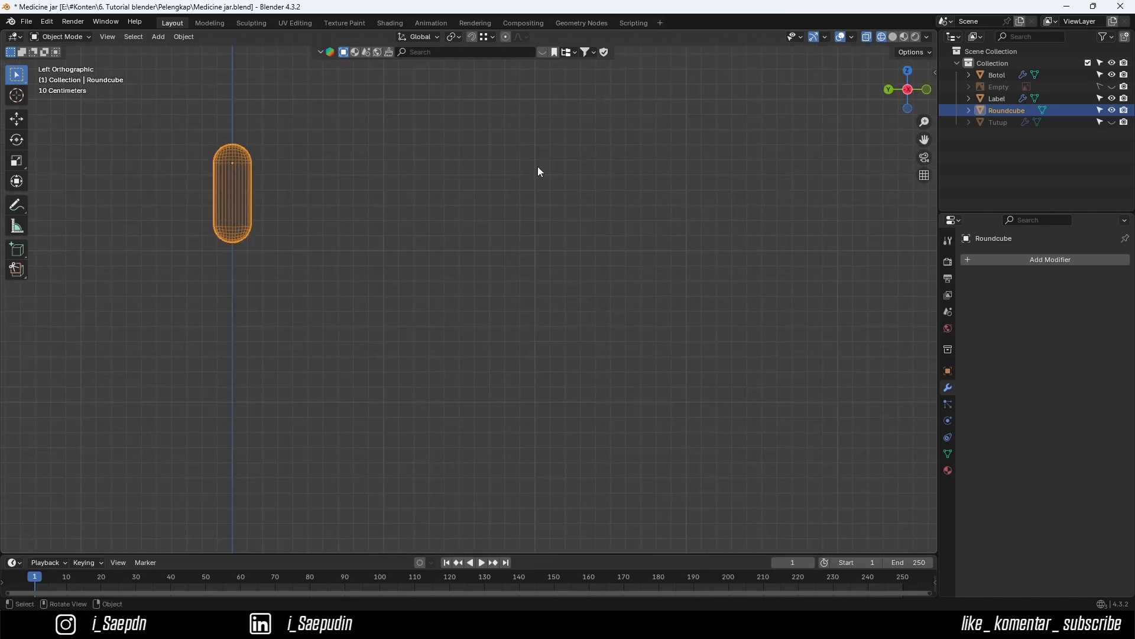
{"action": "scroll", "coordinate": [223, 180], "scroll_direction": "up", "scroll_amount": 5}
{"action": "middle_click_drag", "start_coordinate": [222, 180], "coordinate": [472, 340], "text": "shift"}
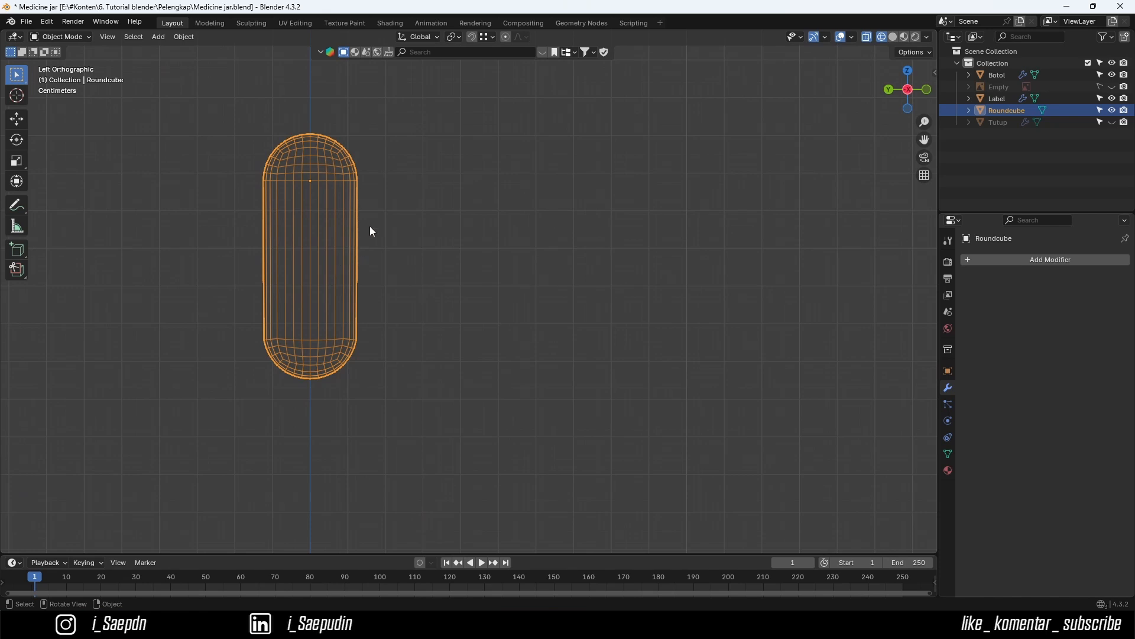
{"action": "key", "text": "Tab"}
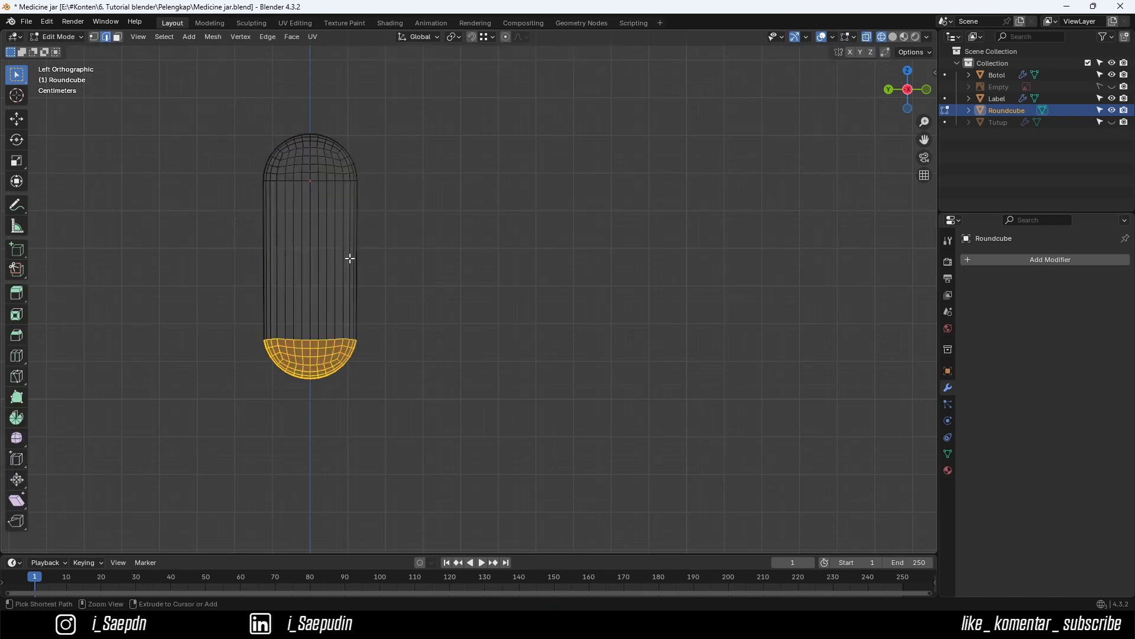
{"action": "key", "text": "ctrl+r"}
{"action": "left_click", "coordinate": [351, 251]}
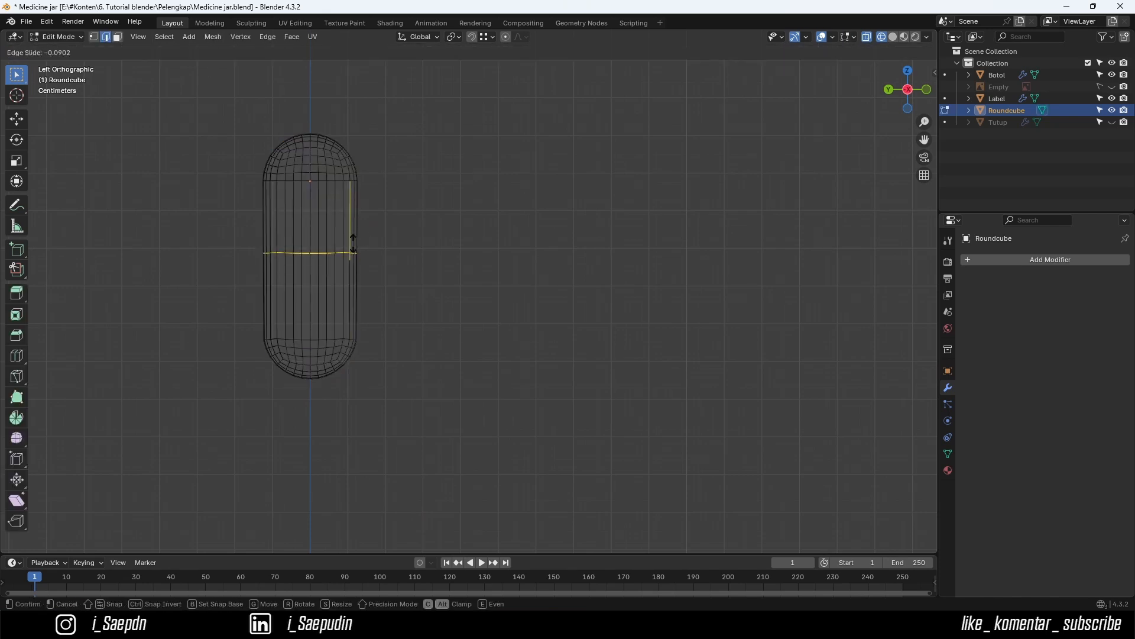
{"action": "right_click", "coordinate": [355, 247]}
{"action": "key", "text": "s"}
{"action": "key", "text": "z"}
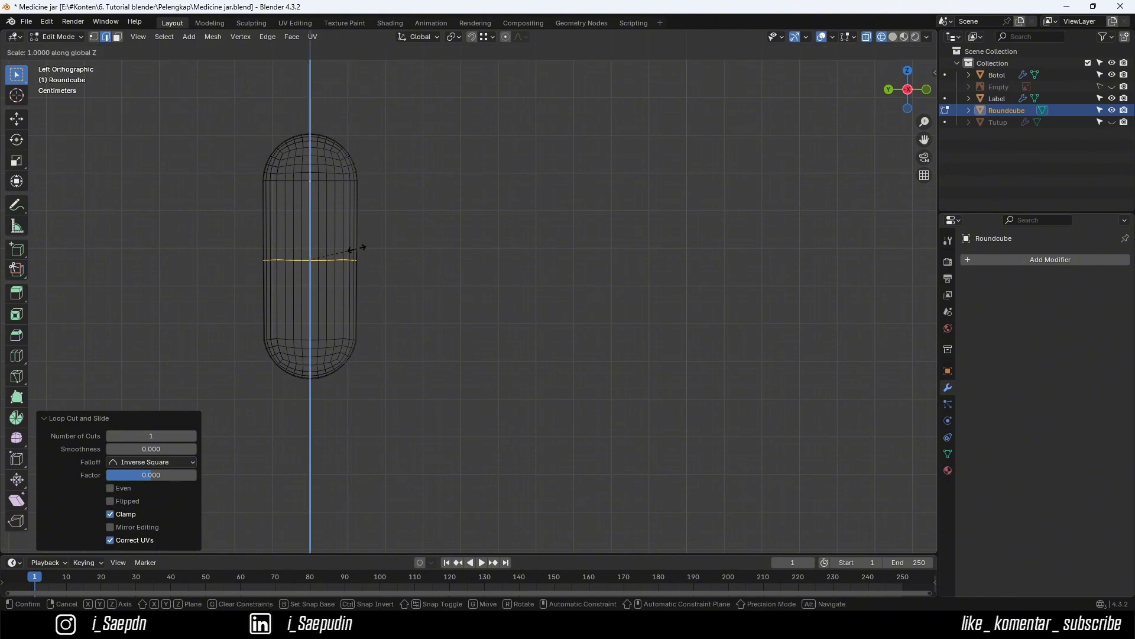
{"action": "key", "text": "0"}
{"action": "key", "text": "Return"}
- Bevel the capsule's middle edge loop with one segment and a width of about 0.031 m
{"action": "scroll", "coordinate": [357, 256], "scroll_direction": "up", "scroll_amount": 6}
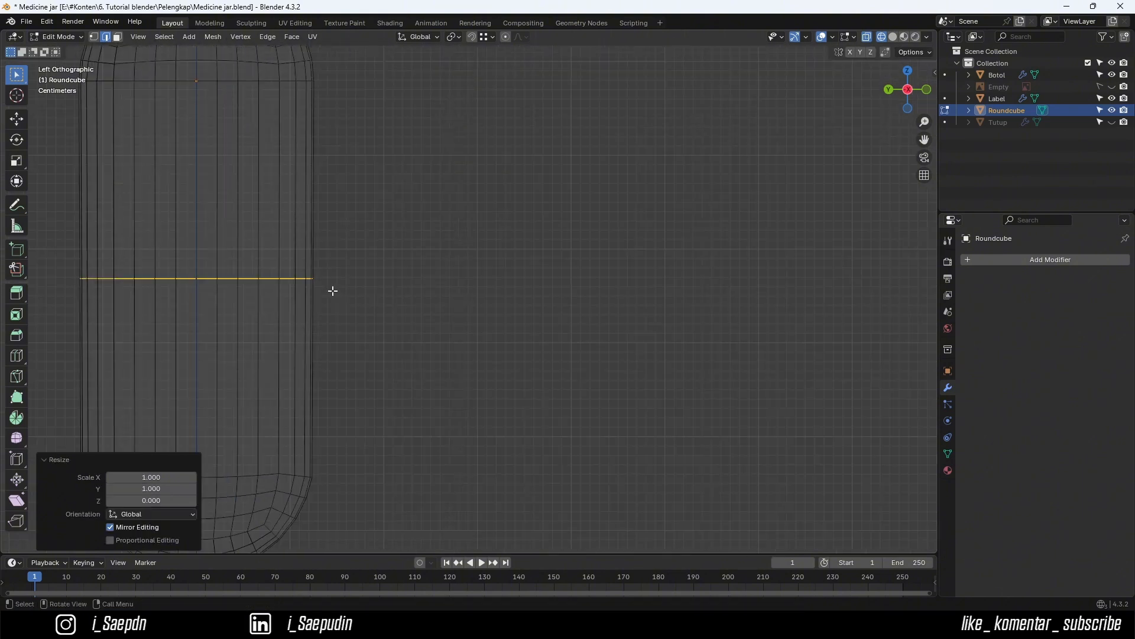
{"action": "right_click", "coordinate": [328, 292]}
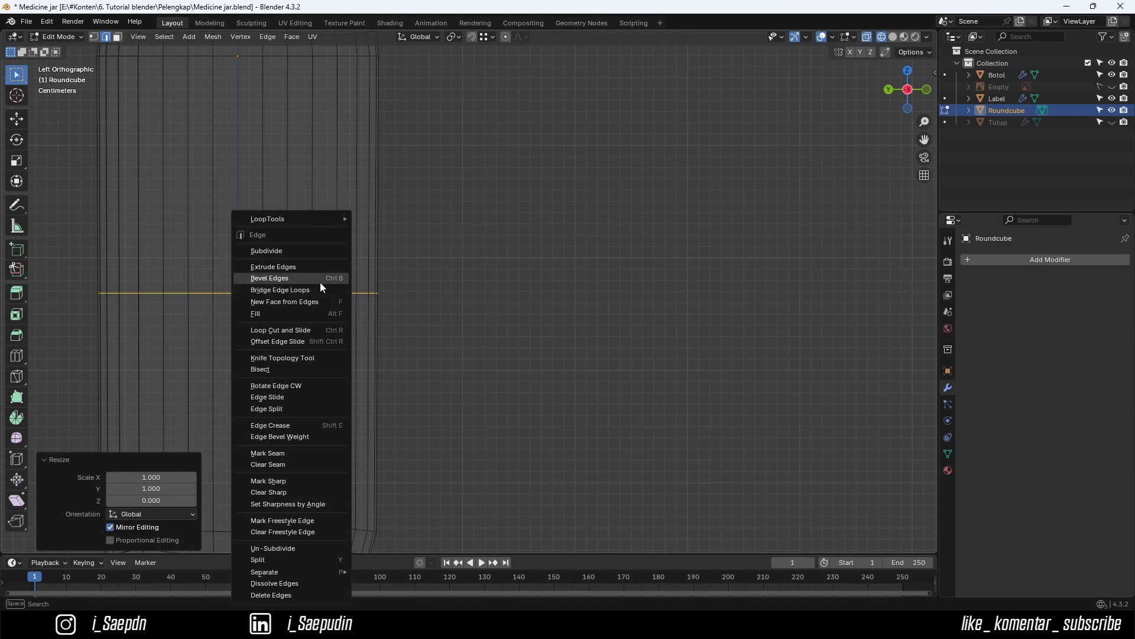
{"action": "left_click", "coordinate": [321, 282]}
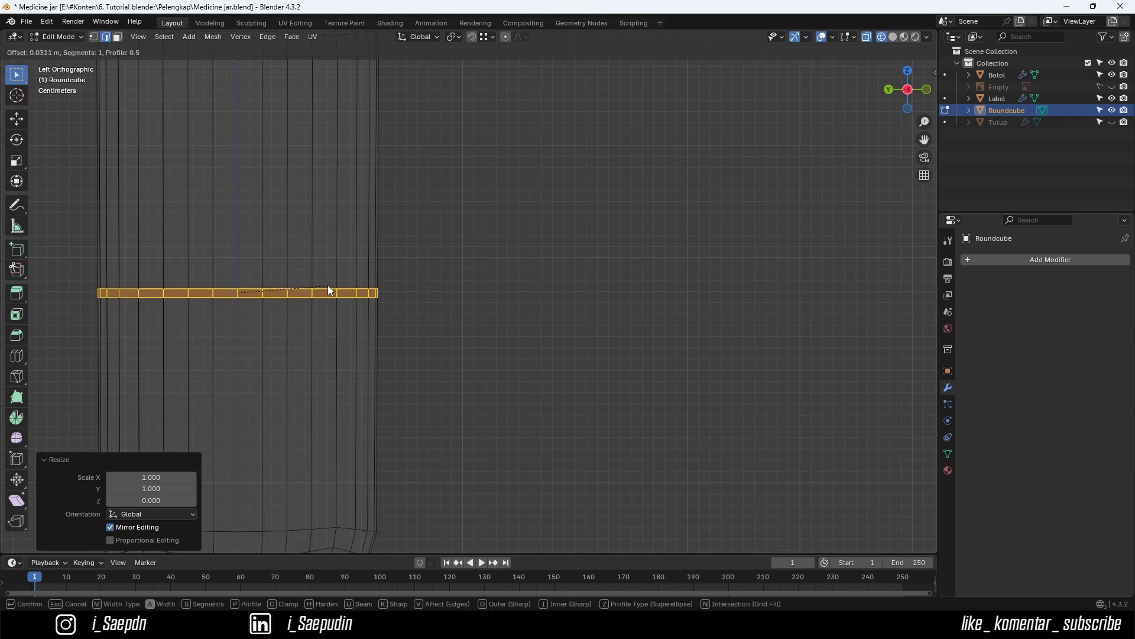
{"action": "left_click", "coordinate": [327, 285]}
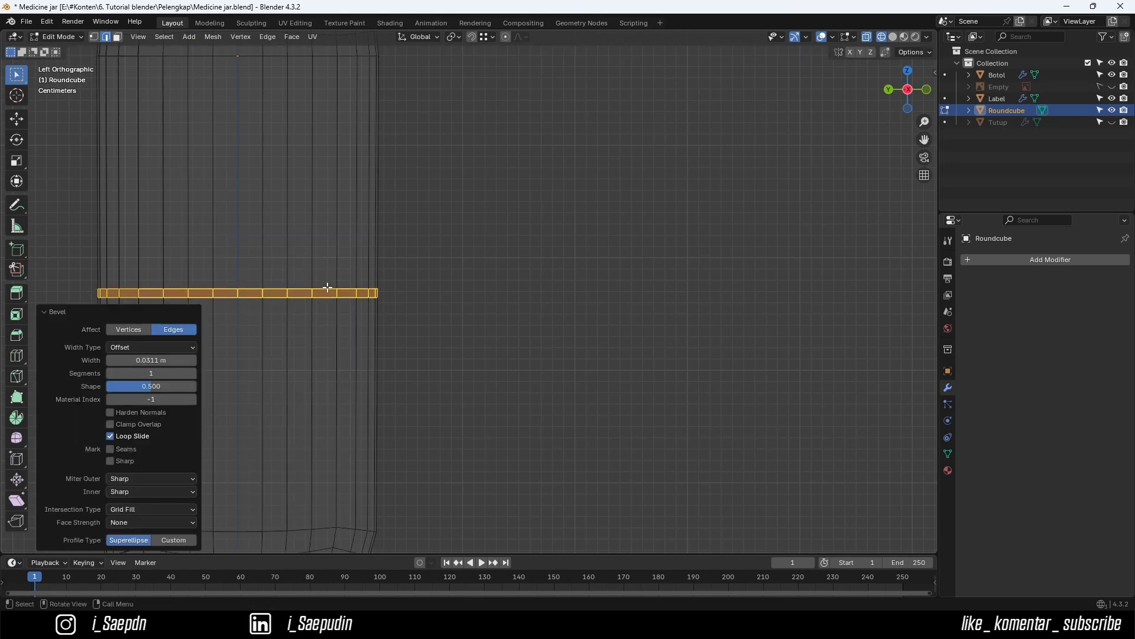
- Select the upper edge loop of the beveled band and scale it outward to about 1.032 to form a ridge
{"action": "key", "text": "ctrl+z"}
{"action": "key", "text": "ctrl+z"}
{"action": "left_click", "coordinate": [324, 288], "text": "alt"}
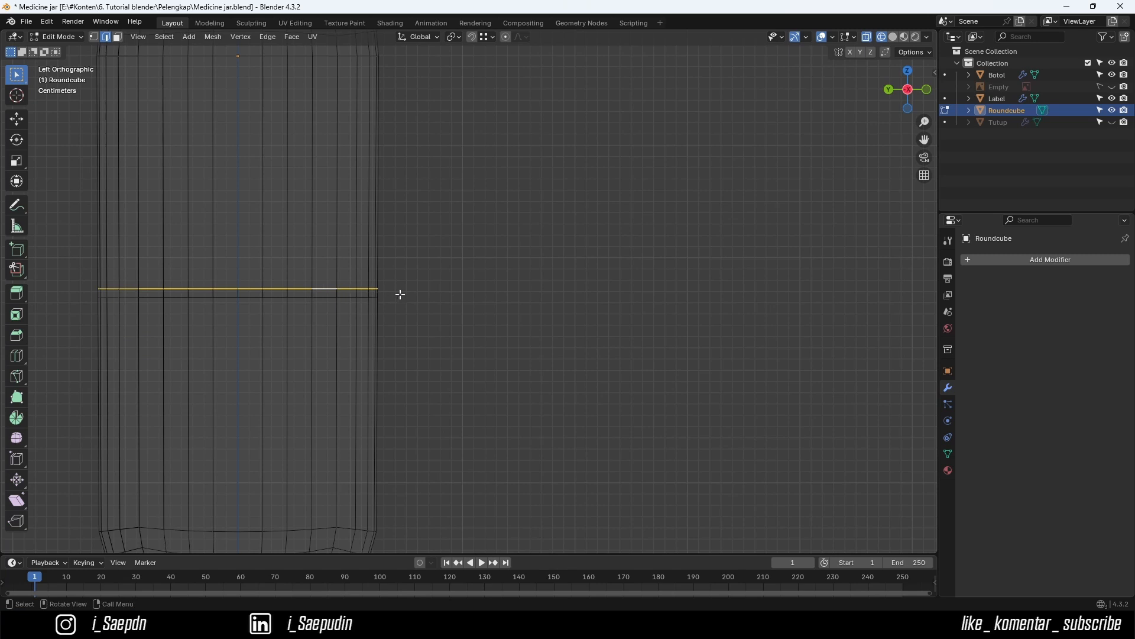
{"action": "key", "text": "s"}
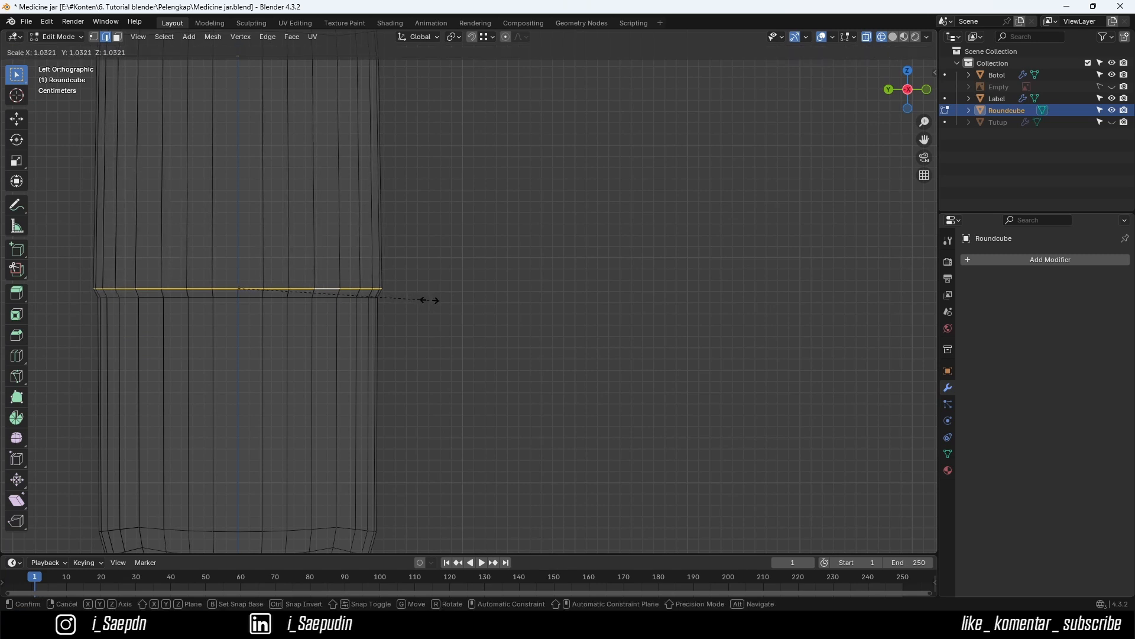
{"action": "left_click", "coordinate": [429, 299]}
- Add a loop cut in the capsule's upper half and slide it down close to the ridge, at a factor of 0.965
{"action": "scroll", "coordinate": [421, 299], "scroll_direction": "down", "scroll_amount": 3}
{"action": "middle_click_drag", "start_coordinate": [416, 299], "coordinate": [312, 301], "text": "shift"}
{"action": "key", "text": "ctrl+r"}
{"action": "left_click", "coordinate": [304, 261]}
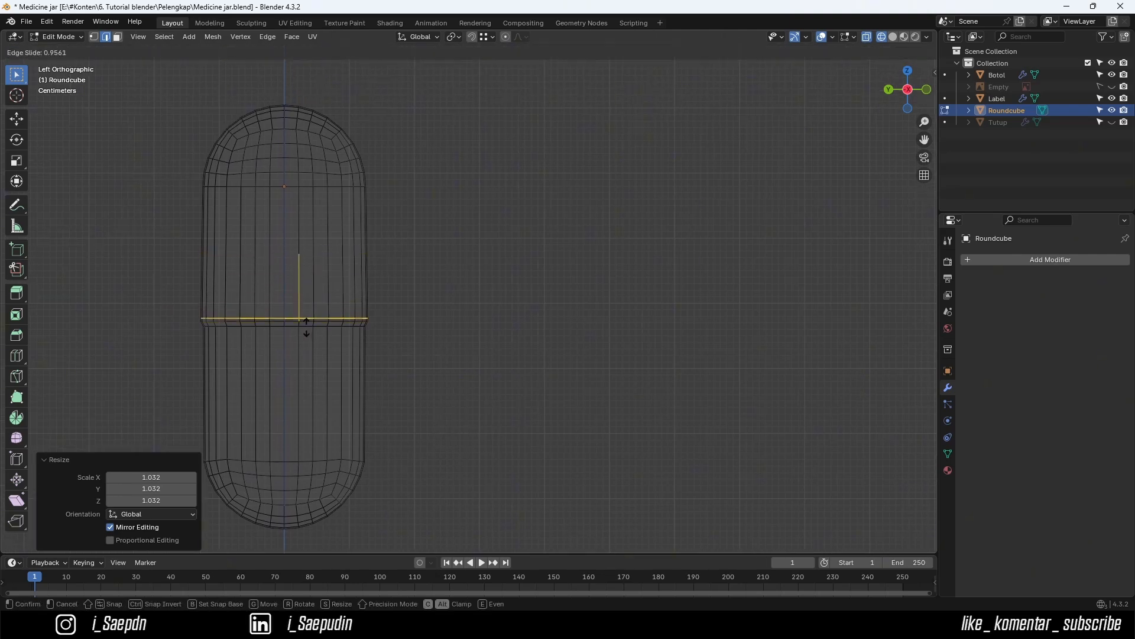
{"action": "left_click", "coordinate": [307, 325]}
{"action": "scroll", "coordinate": [313, 322], "scroll_direction": "up", "scroll_amount": 4}
{"action": "scroll", "coordinate": [313, 322], "scroll_direction": "up", "scroll_amount": 2}
{"action": "middle_click_drag", "start_coordinate": [277, 351], "coordinate": [515, 293], "text": "shift"}
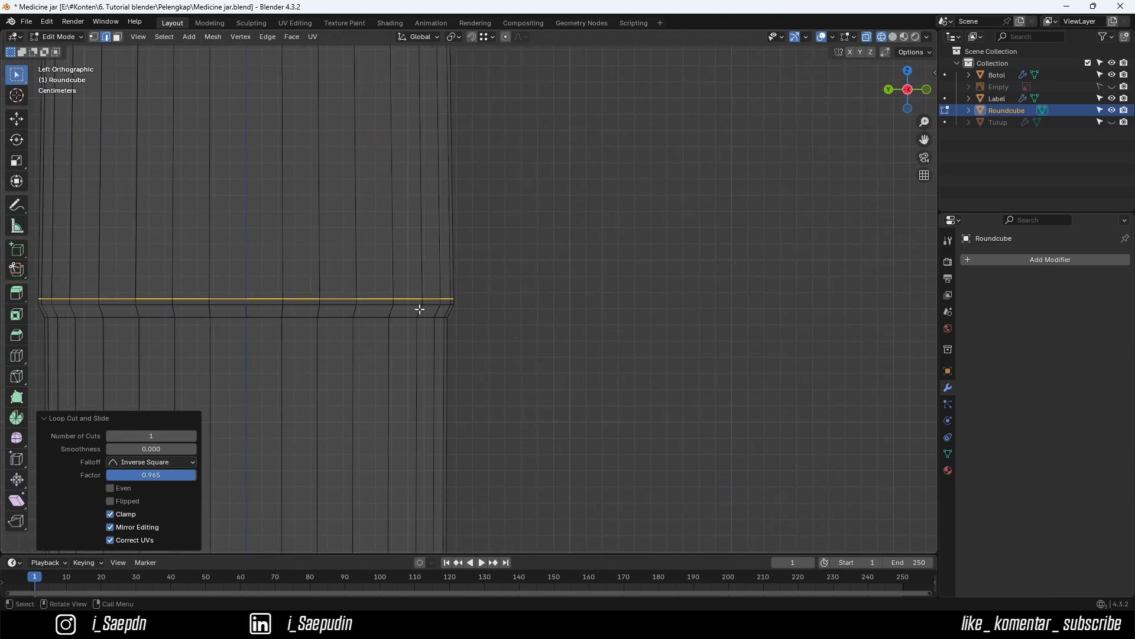
{"action": "middle_click_drag", "start_coordinate": [415, 309], "coordinate": [444, 301], "text": "shift"}
{"action": "key", "text": "ctrl+r"}
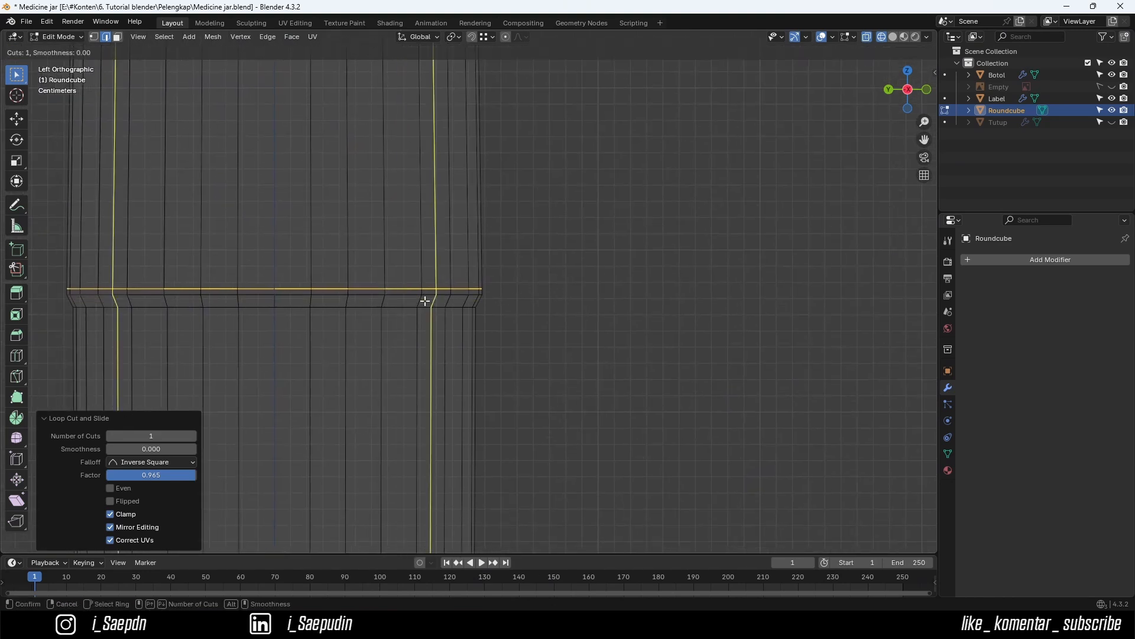
{"action": "left_click", "coordinate": [422, 301]}
{"action": "right_click", "coordinate": [421, 300]}
{"action": "left_click", "coordinate": [421, 302], "text": "alt"}
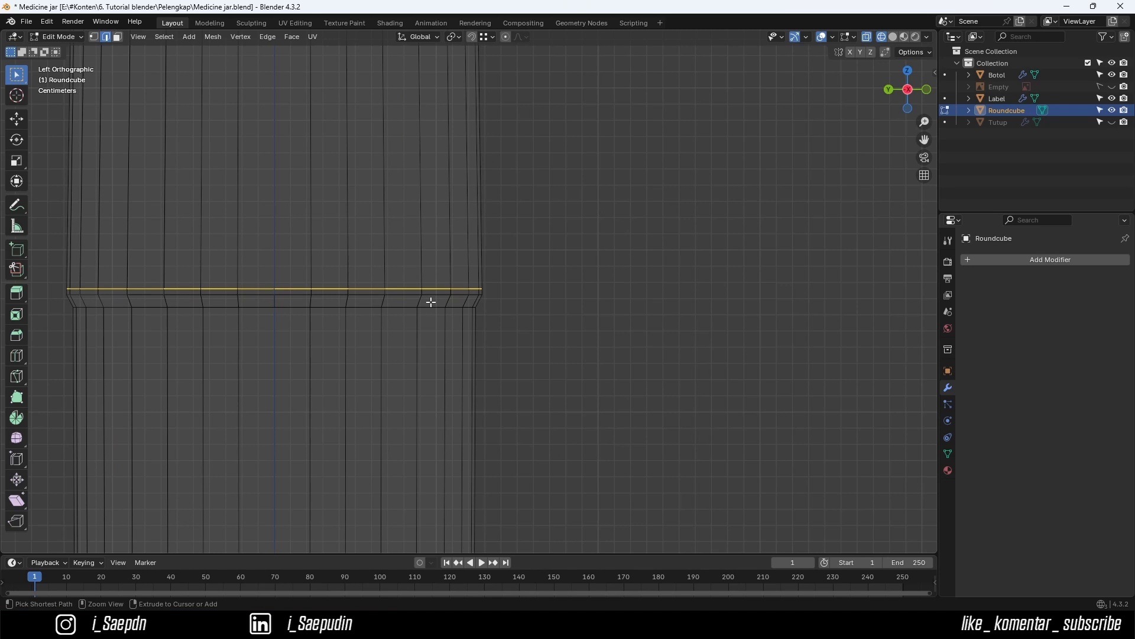
- Add a horizontal loop cut inside the narrow sloped band and slide it toward the ridge's edge, finishing the mesh editing
{"action": "key", "text": "ctrl+r"}
{"action": "left_click", "coordinate": [448, 298]}
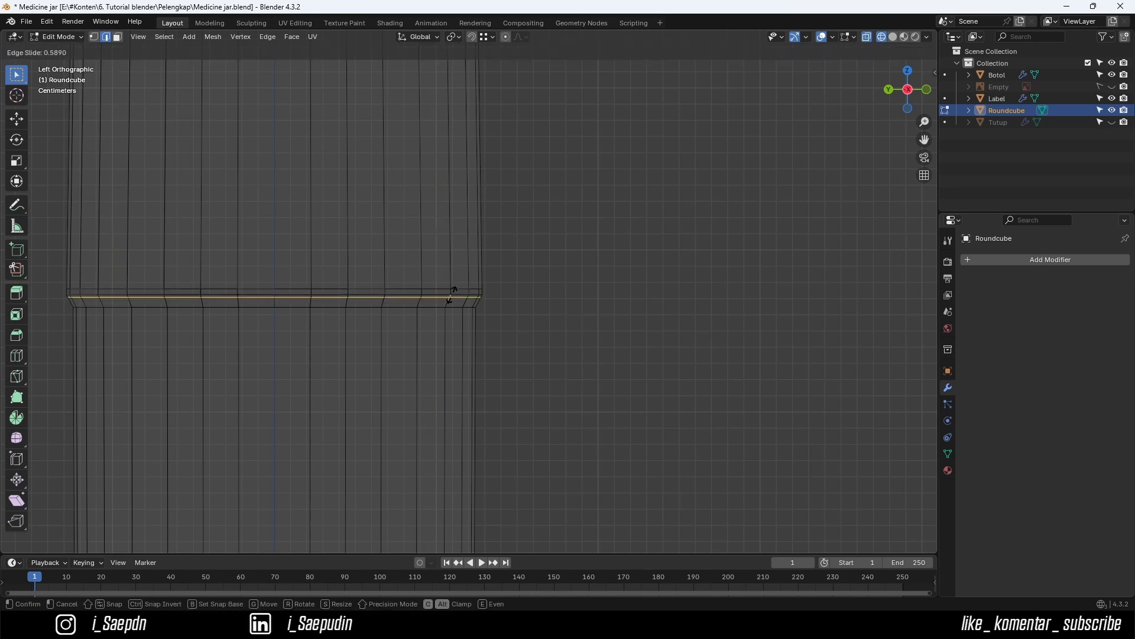
{"action": "left_click", "coordinate": [457, 297]}
{"action": "key", "text": "Tab"}
- Switch the viewport from wireframe to solid shading with X-ray off, and deselect the capsule
{"action": "scroll", "coordinate": [541, 311], "scroll_direction": "down", "scroll_amount": 8}
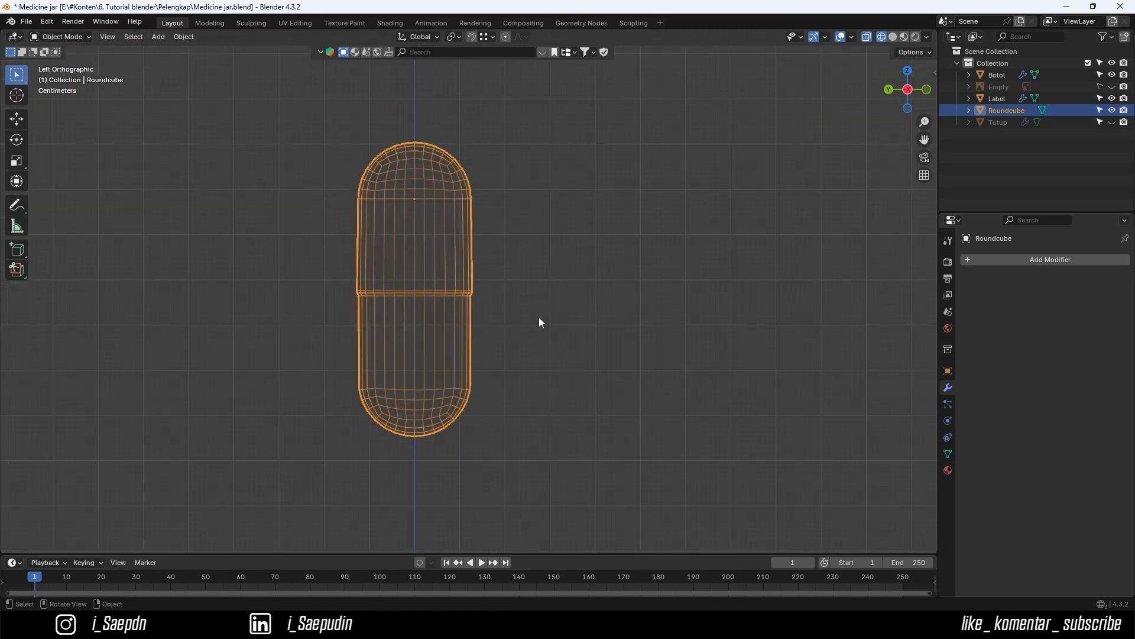
{"action": "scroll", "coordinate": [429, 268], "scroll_direction": "down", "scroll_amount": 5}
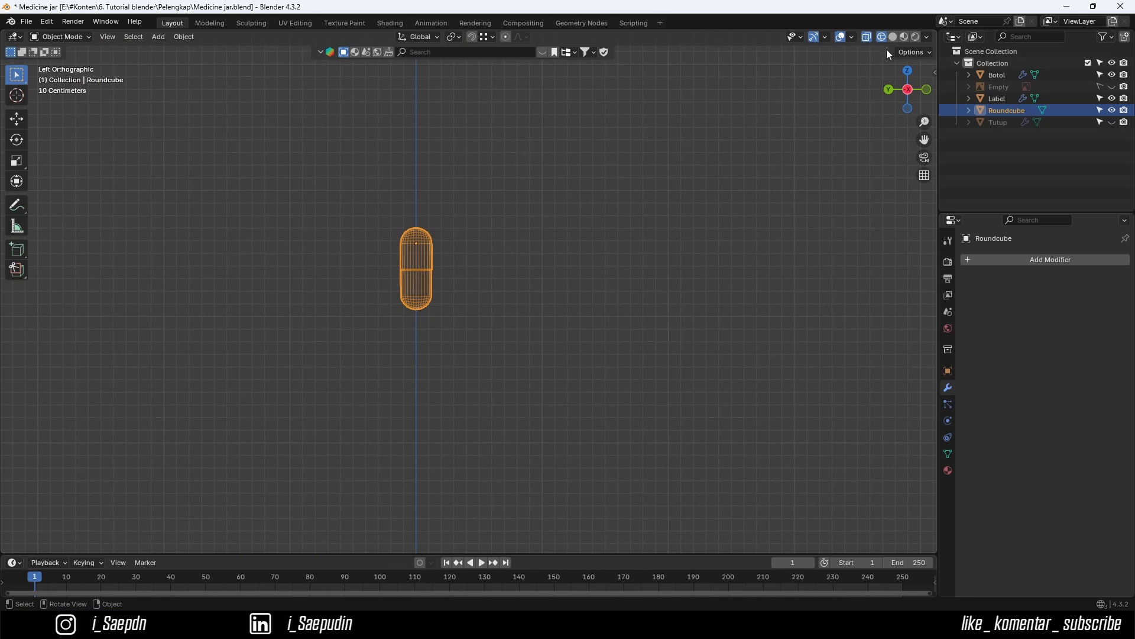
{"action": "key", "text": "shift+z"}
{"action": "left_click", "coordinate": [429, 304]}
{"action": "scroll", "coordinate": [415, 229], "scroll_direction": "down", "scroll_amount": 5}
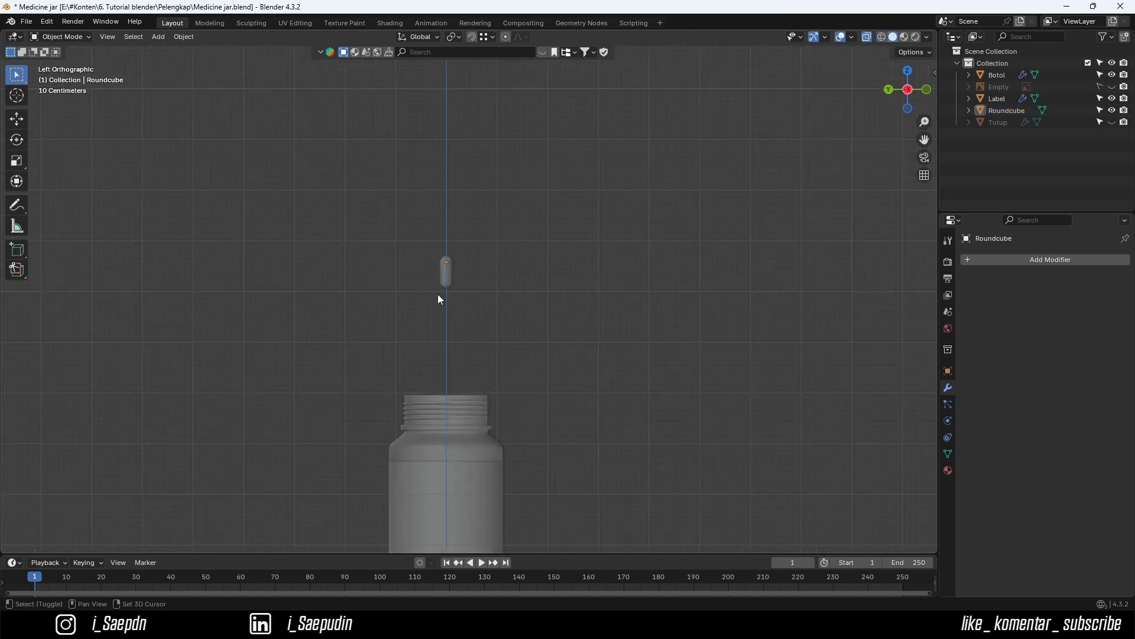
{"action": "middle_click_drag", "start_coordinate": [438, 298], "coordinate": [404, 241], "text": "shift"}
{"action": "scroll", "coordinate": [503, 266], "scroll_direction": "up", "scroll_amount": 3}
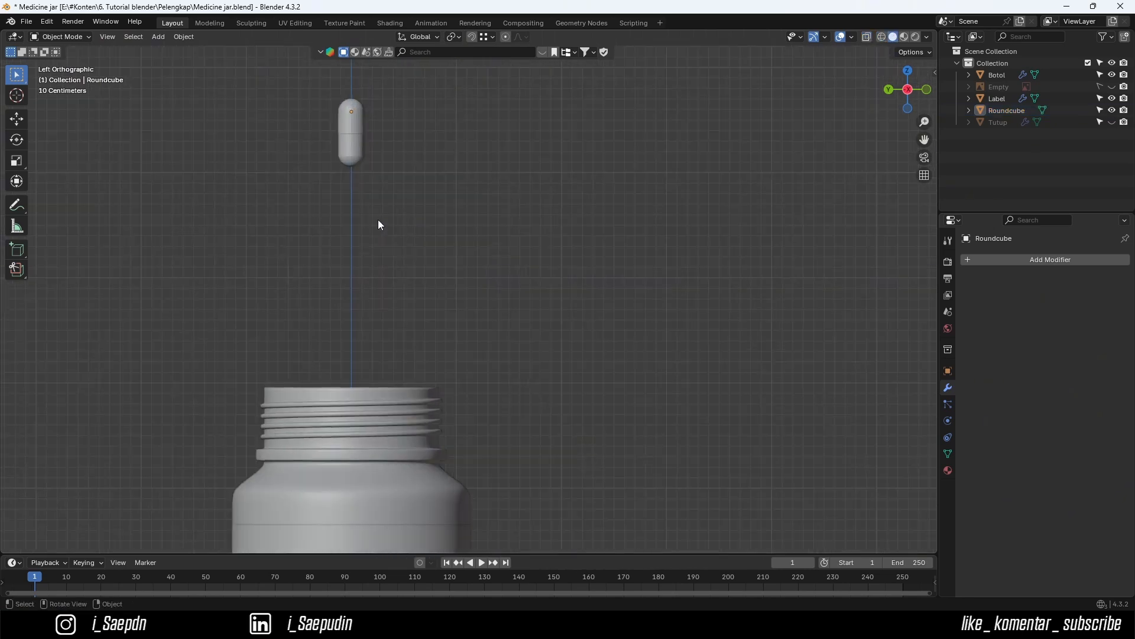
- Select the capsule and apply Shade Smooth to it
{"action": "left_click", "coordinate": [357, 153]}
{"action": "right_click", "coordinate": [362, 156]}
{"action": "left_click", "coordinate": [337, 168]}
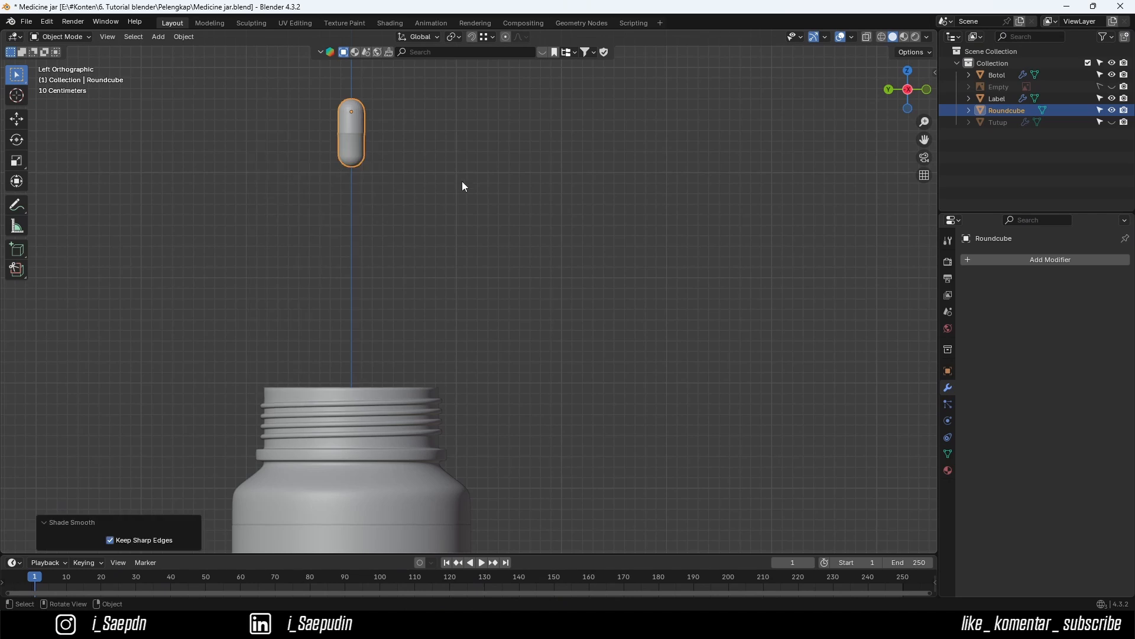
- Try to apply Shade Auto Smooth with a 30° angle to the capsule
{"action": "left_click", "coordinate": [463, 181]}
{"action": "scroll", "coordinate": [404, 214], "scroll_direction": "up", "scroll_amount": 3}
{"action": "middle_click_drag", "start_coordinate": [404, 214], "coordinate": [438, 294], "text": "shift"}
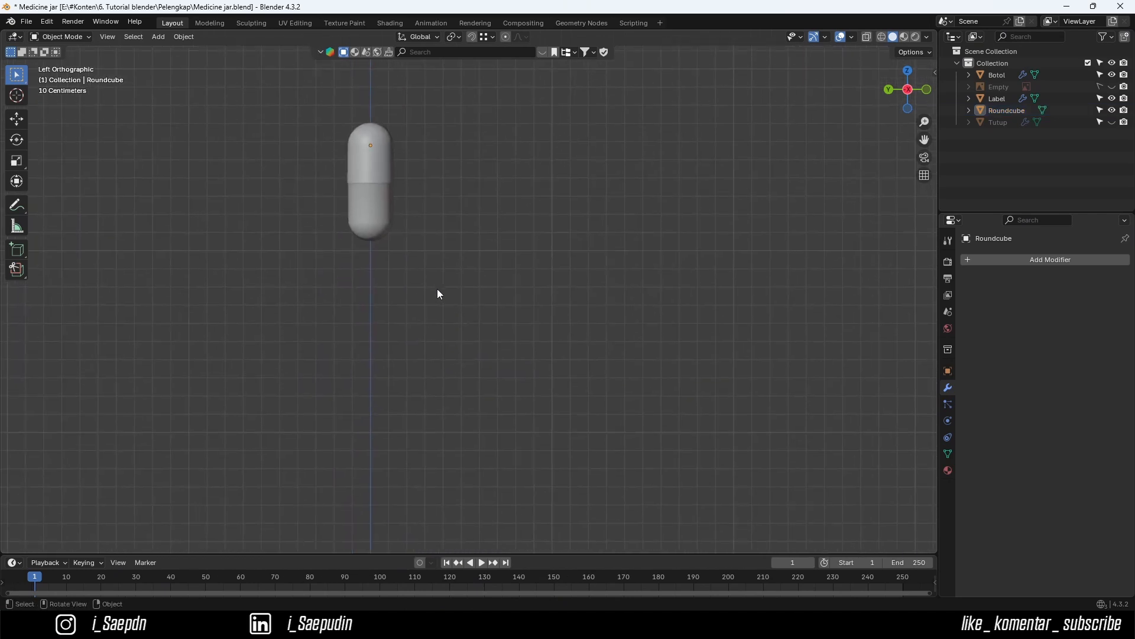
{"action": "right_click", "coordinate": [384, 211]}
{"action": "left_click", "coordinate": [353, 223]}
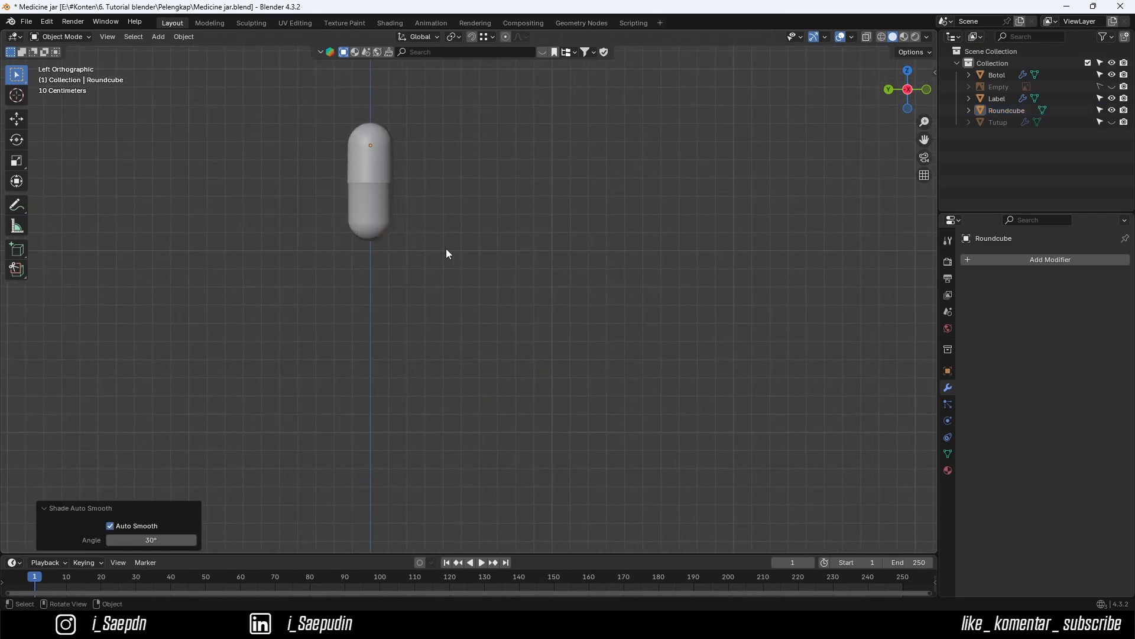
- Select the capsule and add a Subdivision Surface modifier to it
{"action": "left_click", "coordinate": [385, 234]}
{"action": "right_click", "coordinate": [385, 229]}
{"action": "left_click", "coordinate": [1007, 260]}
{"action": "mouse_move", "coordinate": [1002, 260]}
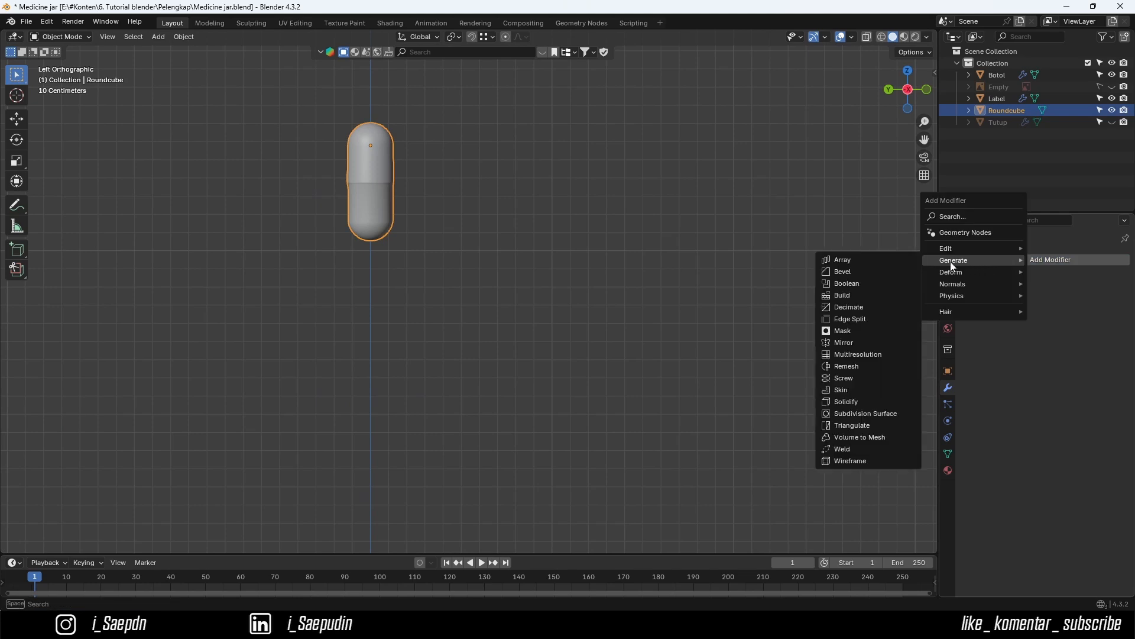
{"action": "left_click", "coordinate": [849, 414]}
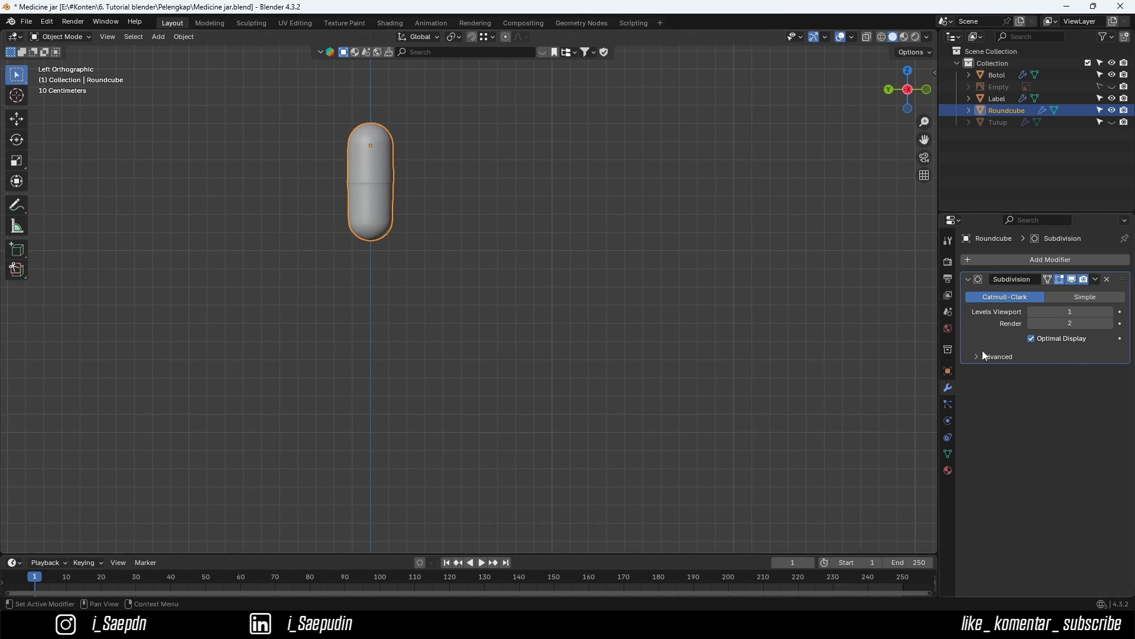
- Apply the capsule's Subdivision modifier and check the resulting mesh in Edit Mode, then return to Object Mode
{"action": "left_click", "coordinate": [440, 262]}
{"action": "scroll", "coordinate": [357, 197], "scroll_direction": "up", "scroll_amount": 2}
{"action": "scroll", "coordinate": [365, 209], "scroll_direction": "down", "scroll_amount": 5}
{"action": "middle_click_drag", "start_coordinate": [371, 223], "coordinate": [390, 278], "text": "shift"}
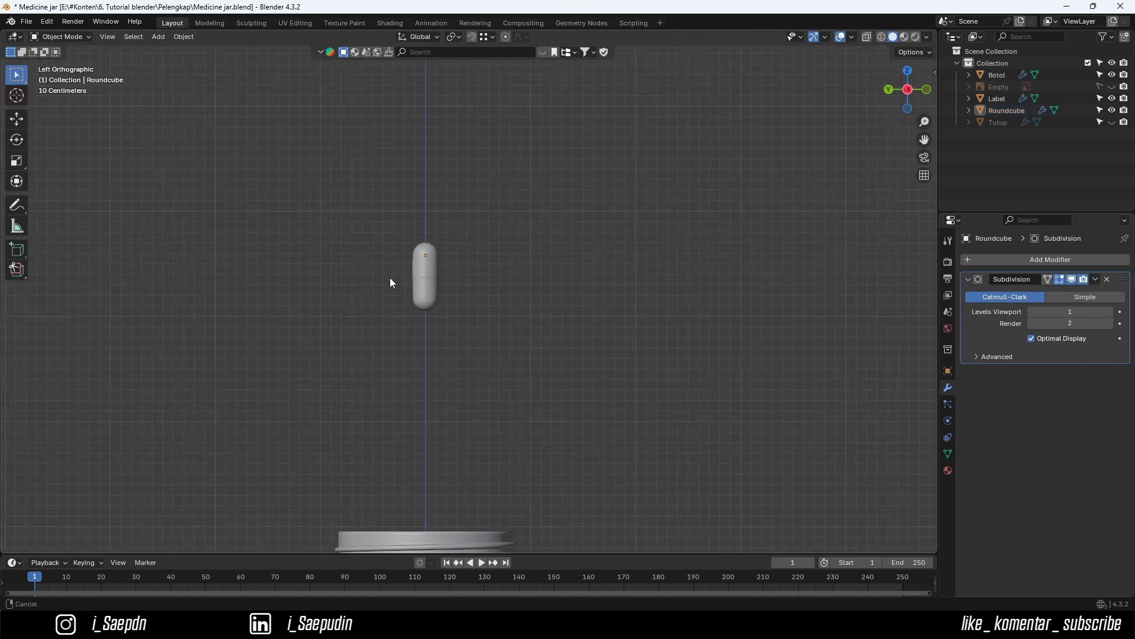
{"action": "left_click", "coordinate": [431, 289]}
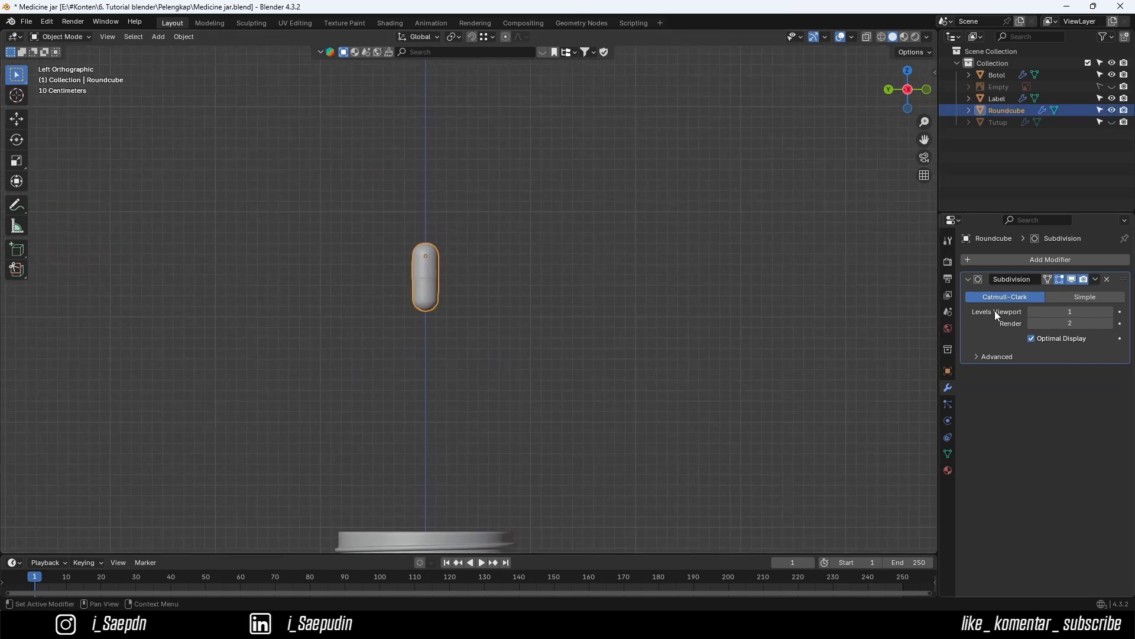
{"action": "left_click", "coordinate": [1097, 280]}
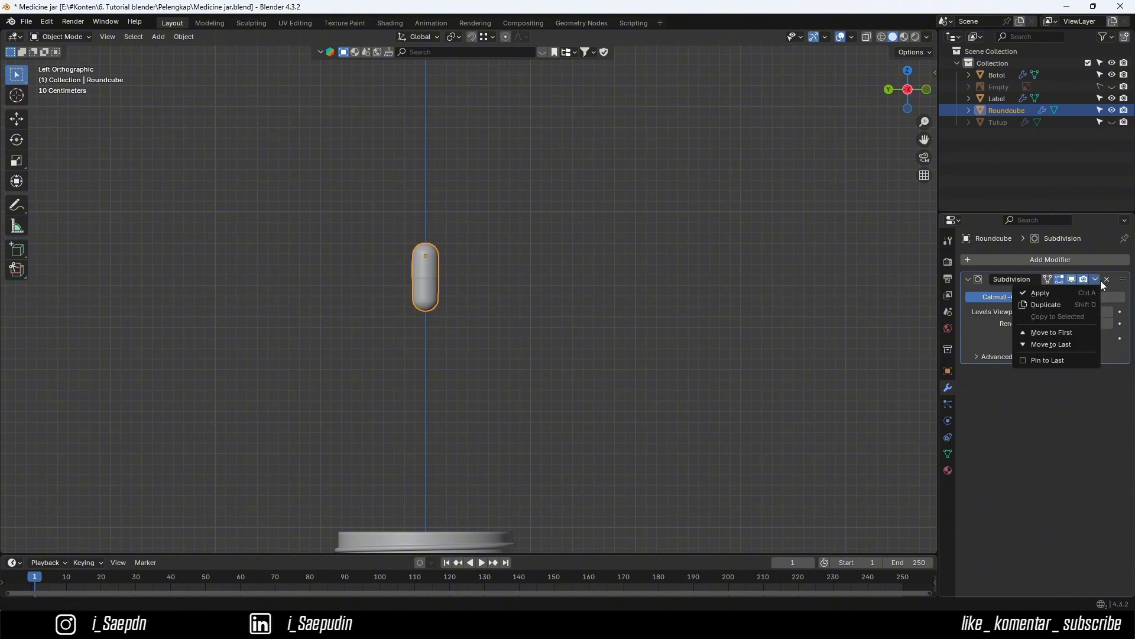
{"action": "left_click", "coordinate": [1055, 293]}
{"action": "key", "text": "Tab"}
{"action": "scroll", "coordinate": [450, 280], "scroll_direction": "up", "scroll_amount": 5}
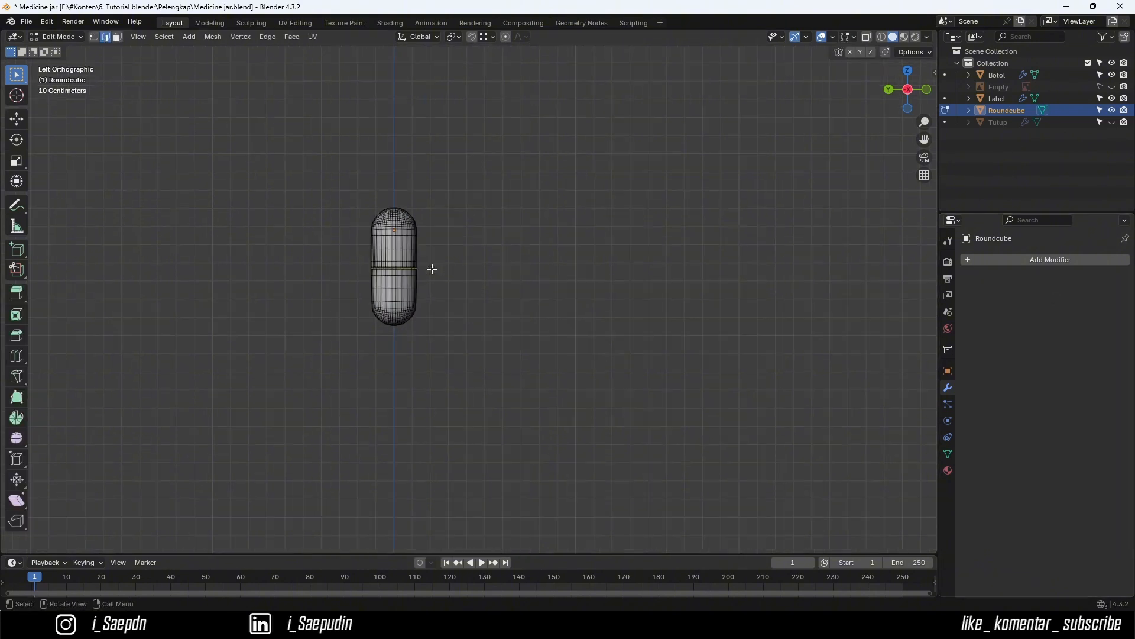
{"action": "key", "text": "Tab"}
- Add an Array modifier to the capsule and set its relative offset X factor to 1.5
{"action": "scroll", "coordinate": [426, 264], "scroll_direction": "down", "scroll_amount": 1}
{"action": "middle_click_drag", "start_coordinate": [611, 271], "coordinate": [640, 338], "text": "shift"}
{"action": "left_click", "coordinate": [1040, 261]}
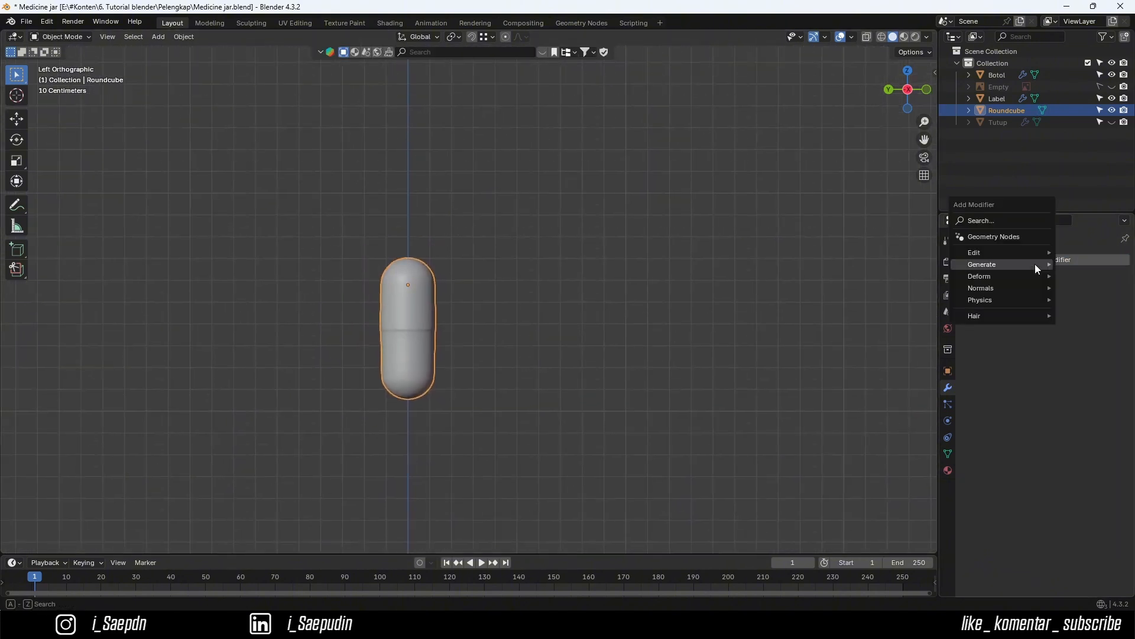
{"action": "mouse_move", "coordinate": [1000, 263]}
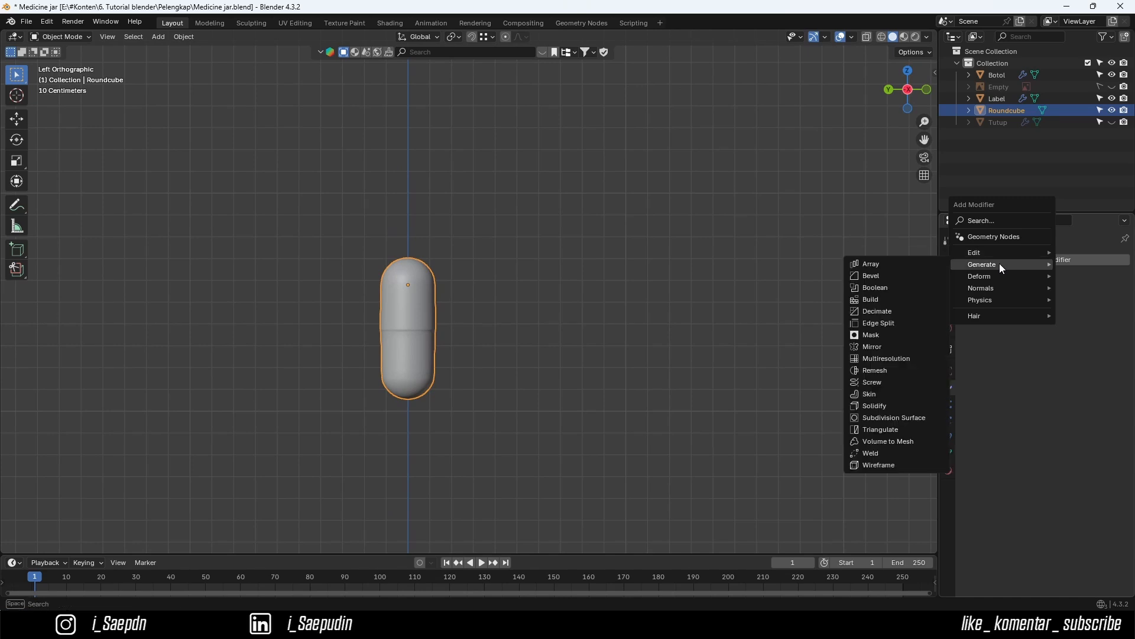
{"action": "left_click", "coordinate": [873, 261]}
{"action": "mouse_move", "coordinate": [654, 303]}
{"action": "middle_mouse_down"}
{"action": "mouse_move", "coordinate": [650, 336]}
{"action": "mouse_move", "coordinate": [671, 303]}
{"action": "mouse_move", "coordinate": [663, 308]}
{"action": "middle_mouse_up"}
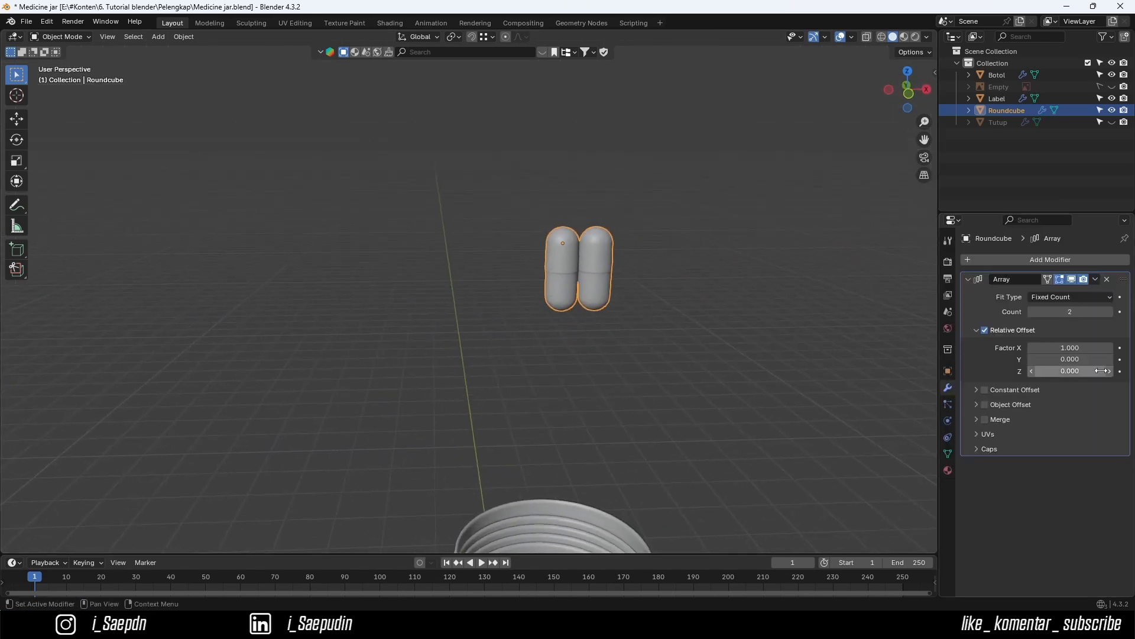
{"action": "left_click", "coordinate": [1063, 348]}
{"action": "type", "text": "1"}
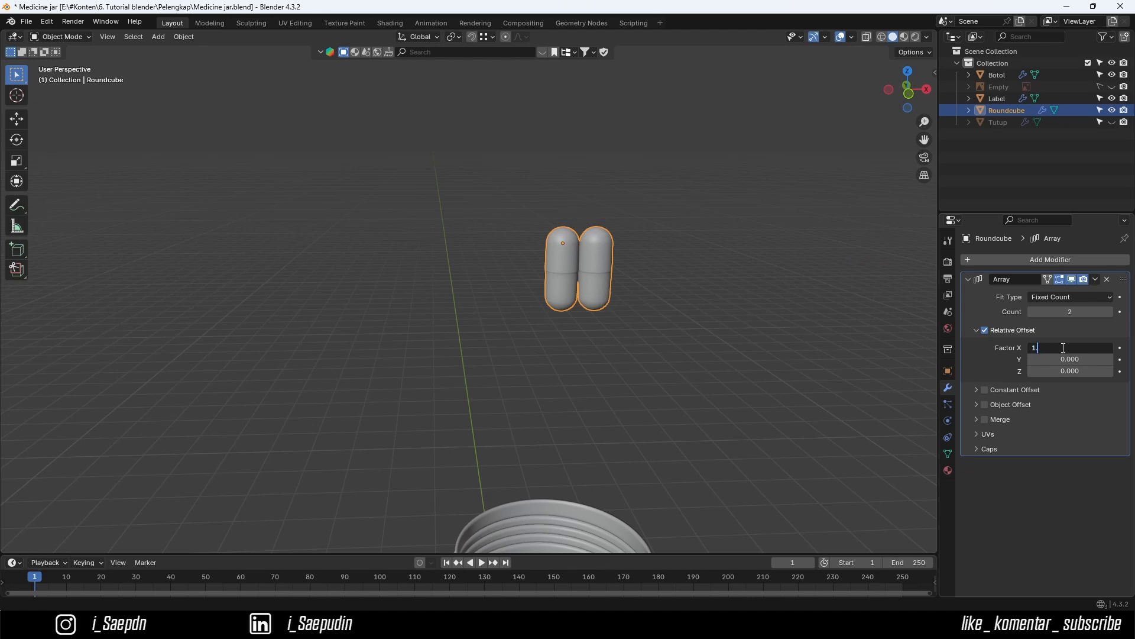
{"action": "type", "text": ".5"}
{"action": "key", "text": "Return"}
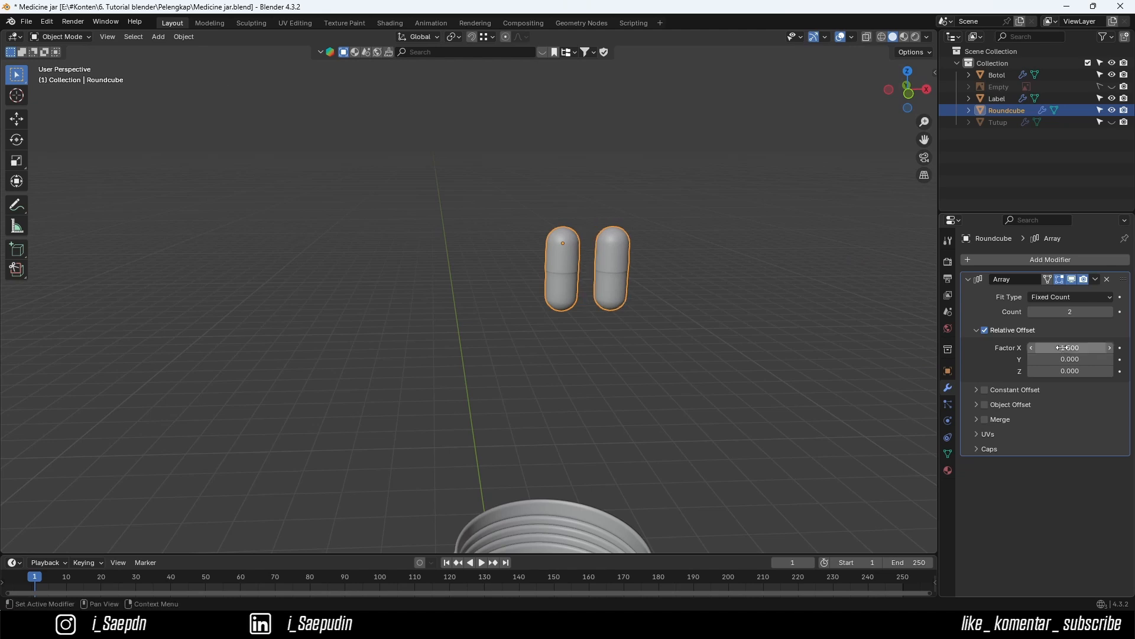
- In front view, move the capsule pair about -0.185 m along X to centre it above the jar opening
{"action": "left_click", "coordinate": [910, 93]}
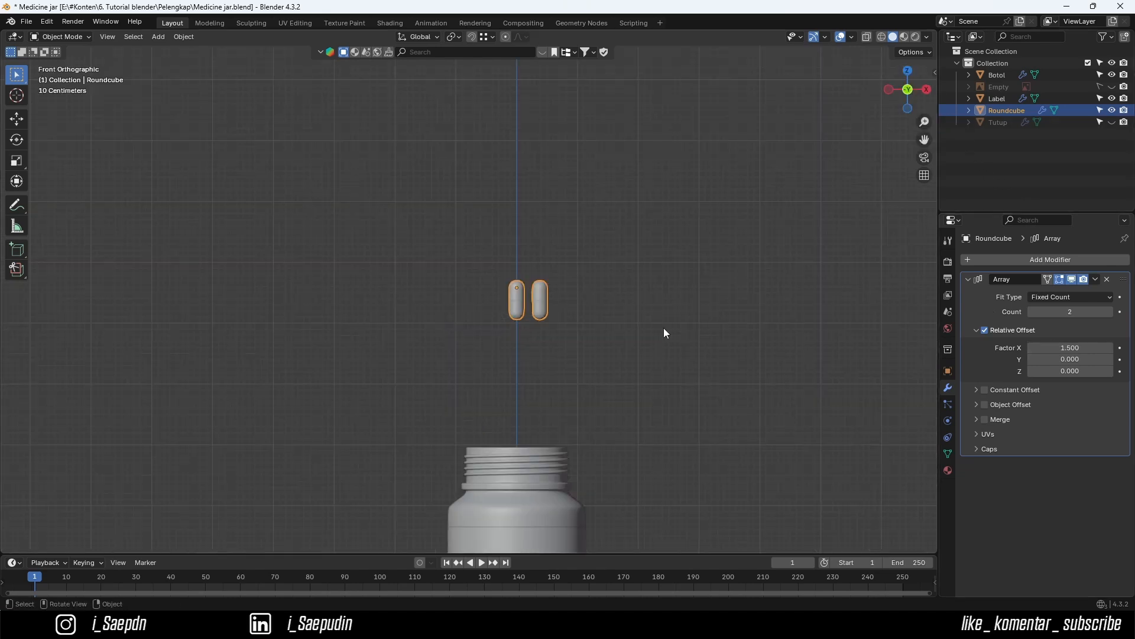
{"action": "scroll", "coordinate": [517, 375], "scroll_direction": "down", "scroll_amount": 2}
{"action": "scroll", "coordinate": [526, 355], "scroll_direction": "up", "scroll_amount": 2}
{"action": "middle_click_drag", "start_coordinate": [547, 344], "coordinate": [506, 352], "text": "shift"}
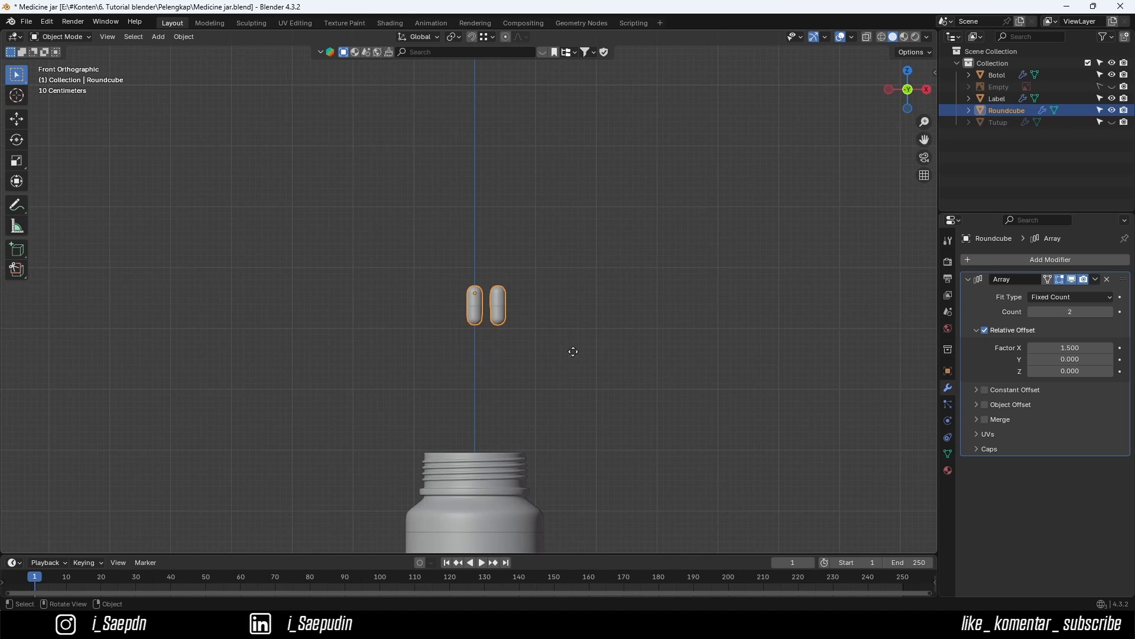
{"action": "key", "text": "g"}
{"action": "key", "text": "x"}
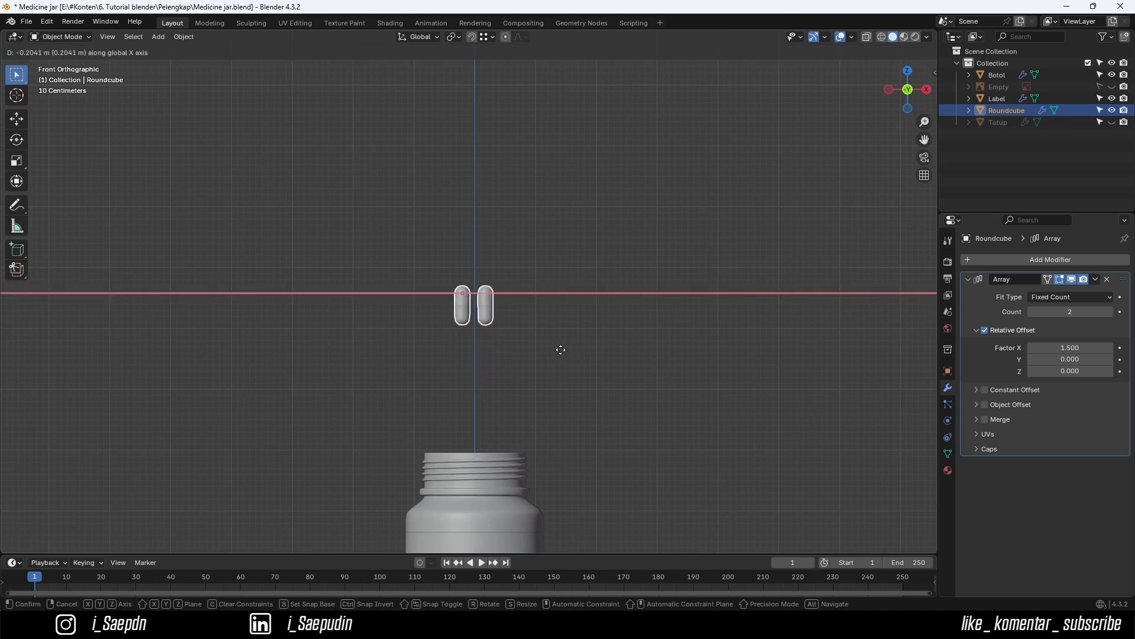
{"action": "left_click", "coordinate": [562, 354]}
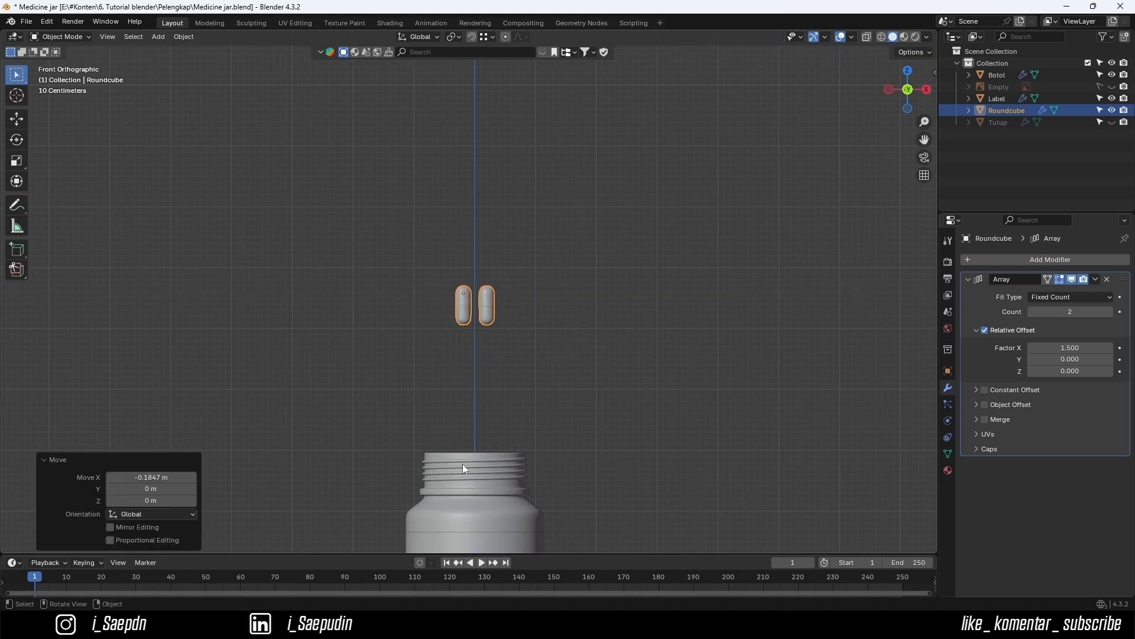
{"action": "left_click", "coordinate": [483, 461]}
{"action": "left_click", "coordinate": [487, 325]}
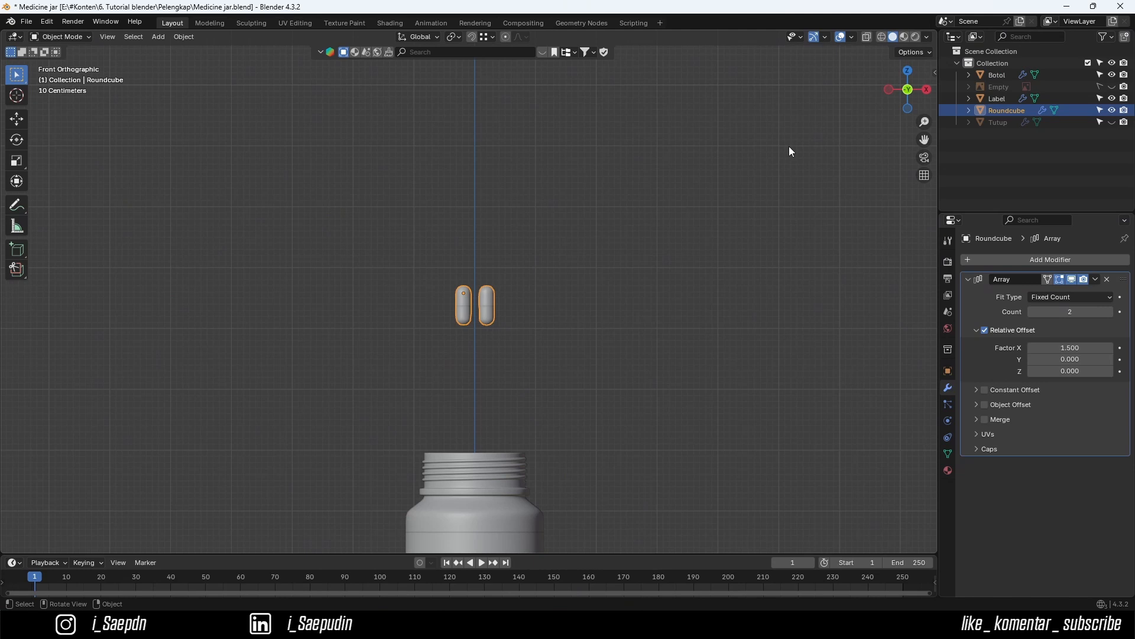
- Add a second Array modifier to the capsules with relative offset factors X 0 and Z 1.5
{"action": "left_click", "coordinate": [892, 89]}
{"action": "middle_click_drag", "start_coordinate": [612, 203], "coordinate": [634, 175], "text": "shift"}
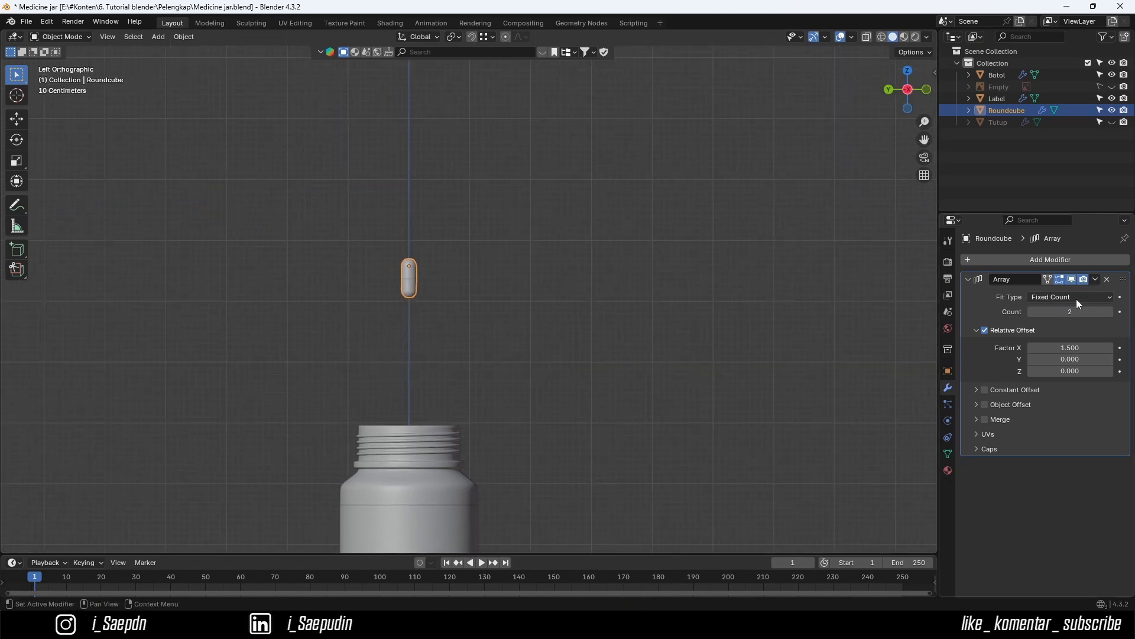
{"action": "left_click", "coordinate": [1037, 260]}
{"action": "mouse_move", "coordinate": [1020, 262]}
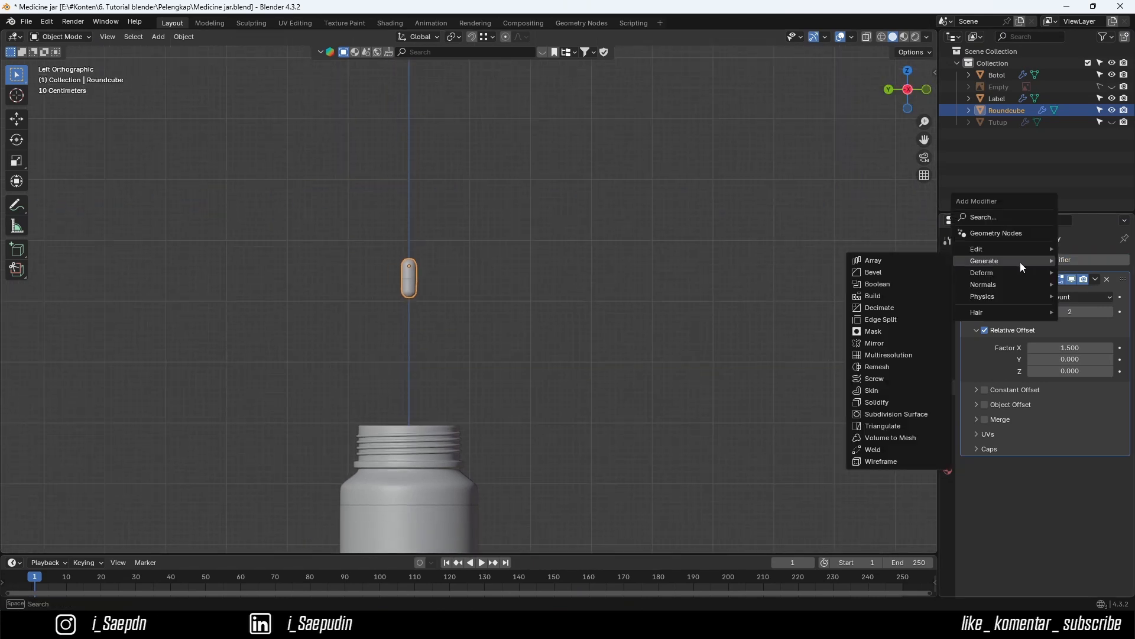
{"action": "left_click", "coordinate": [886, 261]}
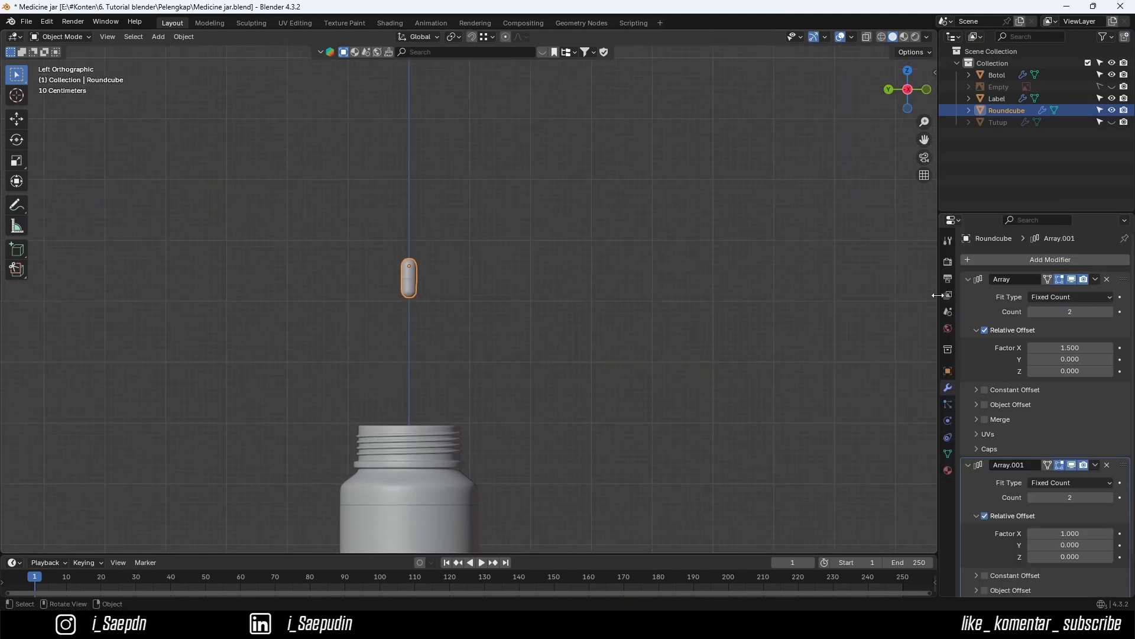
{"action": "left_click", "coordinate": [1062, 533]}
{"action": "type", "text": "0"}
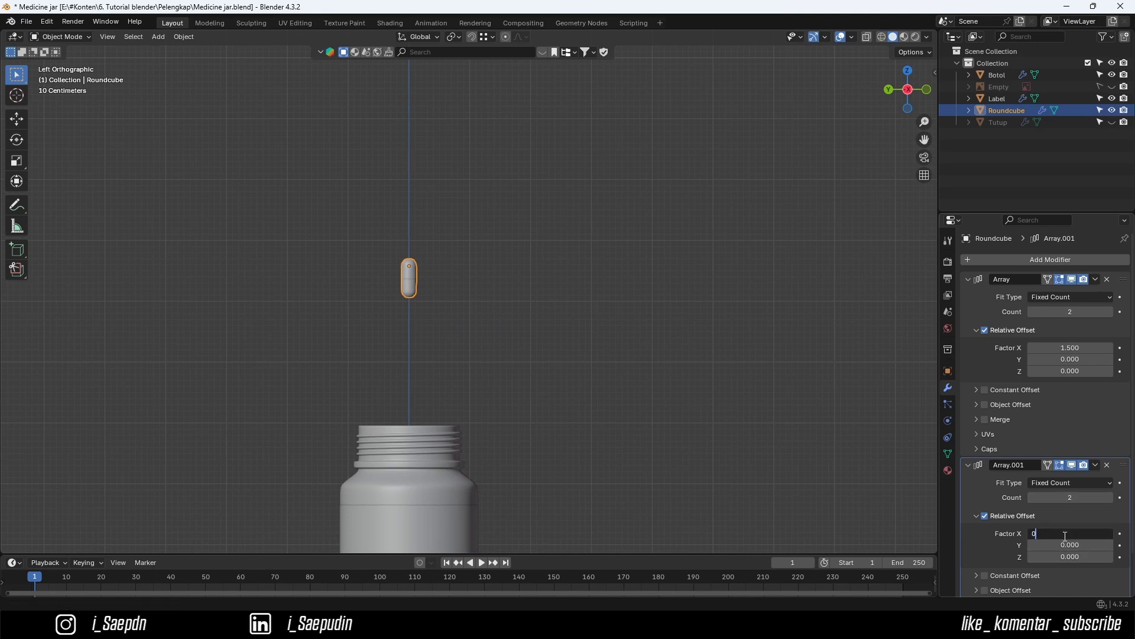
{"action": "key", "text": "Return"}
{"action": "left_click", "coordinate": [1044, 556]}
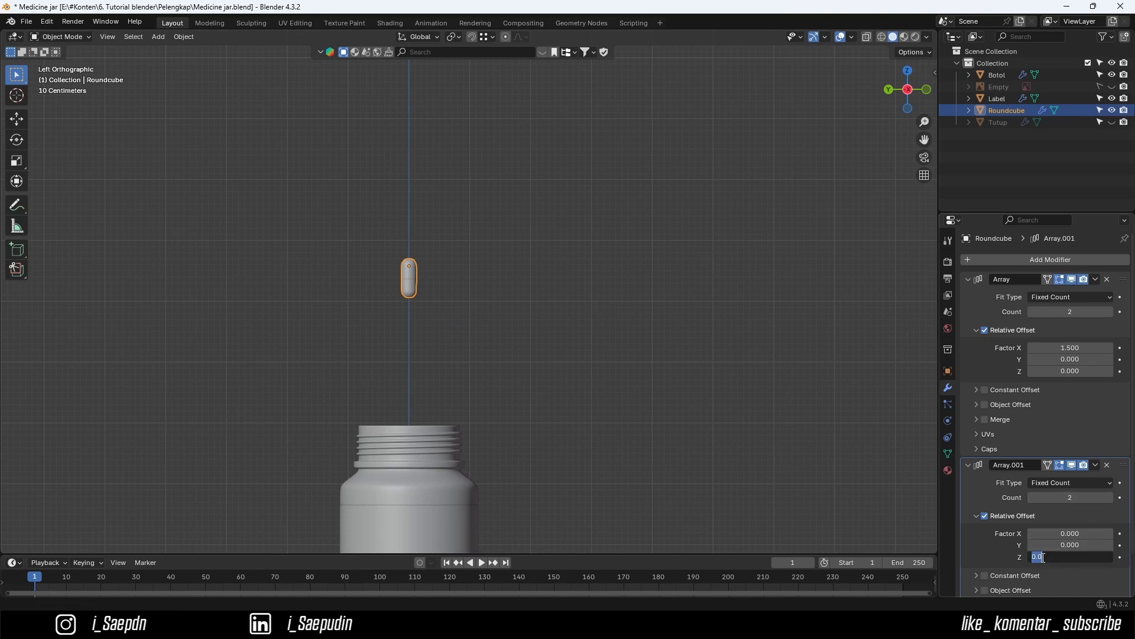
{"action": "type", "text": "1.5"}
{"action": "key", "text": "Return"}
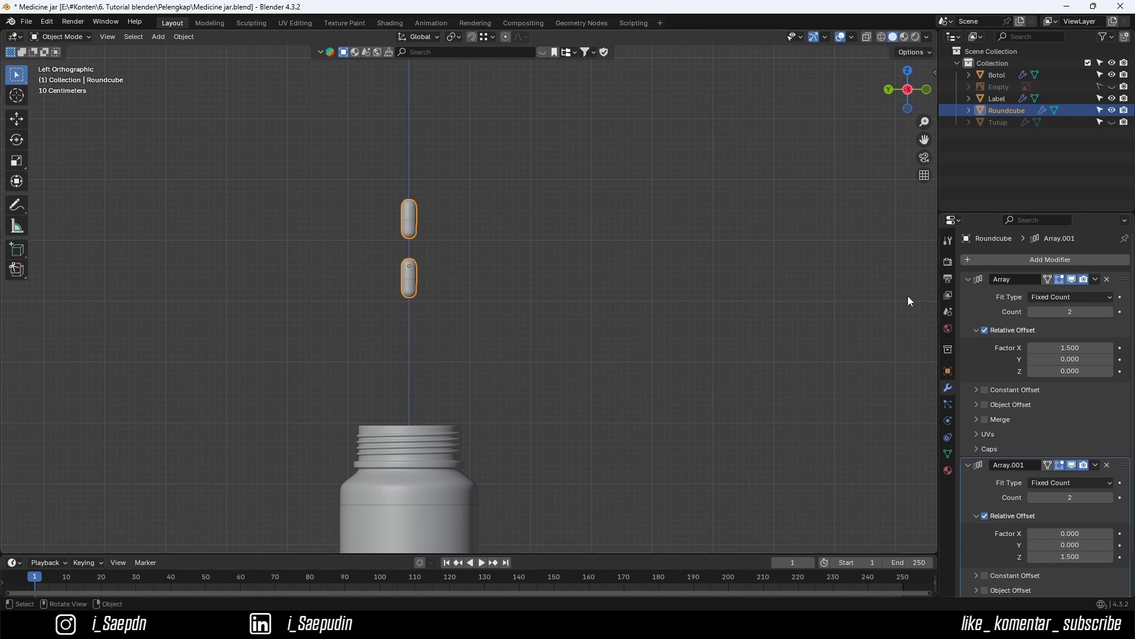
- Try counts of 7 and 5 for the vertical capsule array
{"action": "middle_click_drag", "start_coordinate": [907, 296], "coordinate": [483, 409]}
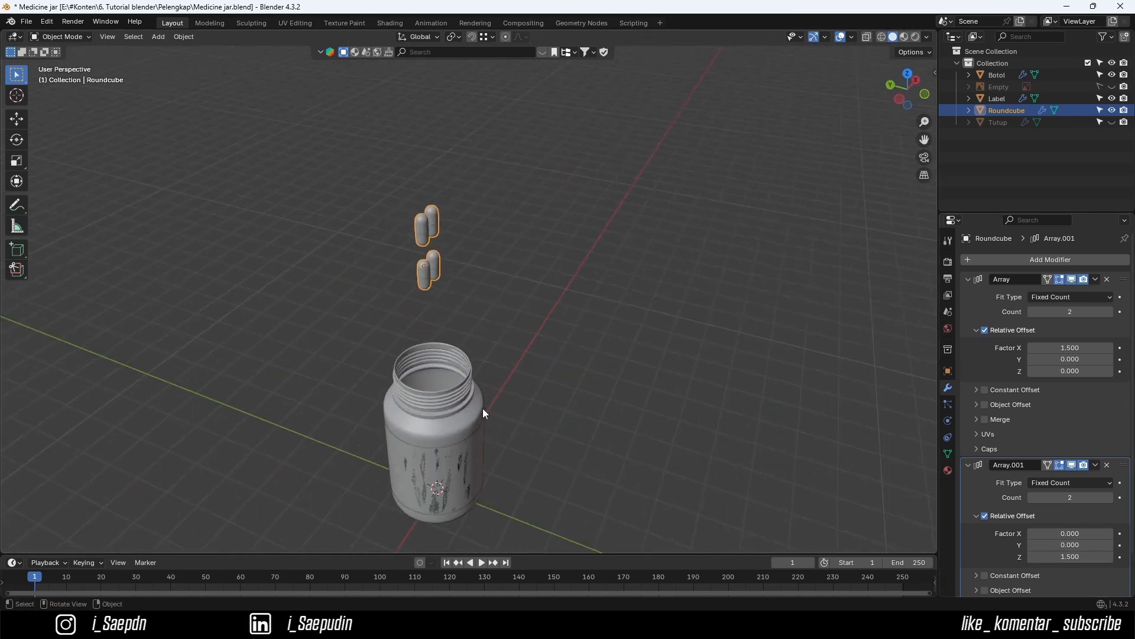
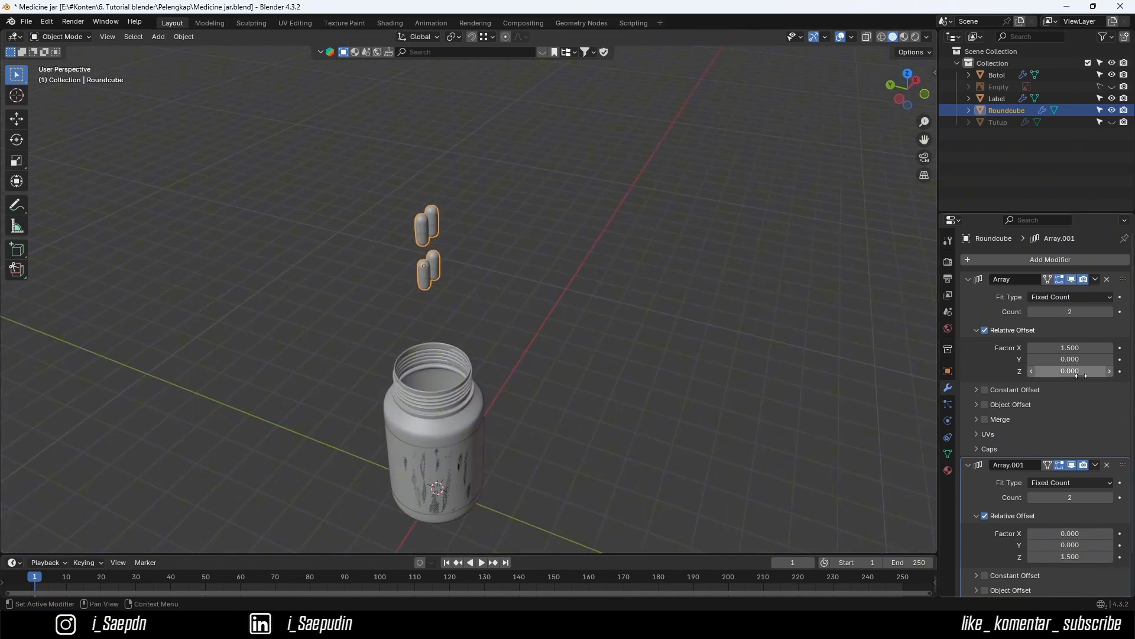
{"action": "left_click", "coordinate": [1111, 498]}
{"action": "left_click", "coordinate": [1111, 497]}
{"action": "left_click", "coordinate": [1111, 498]}
{"action": "left_click", "coordinate": [1110, 498]}
{"action": "left_click", "coordinate": [1110, 498]}
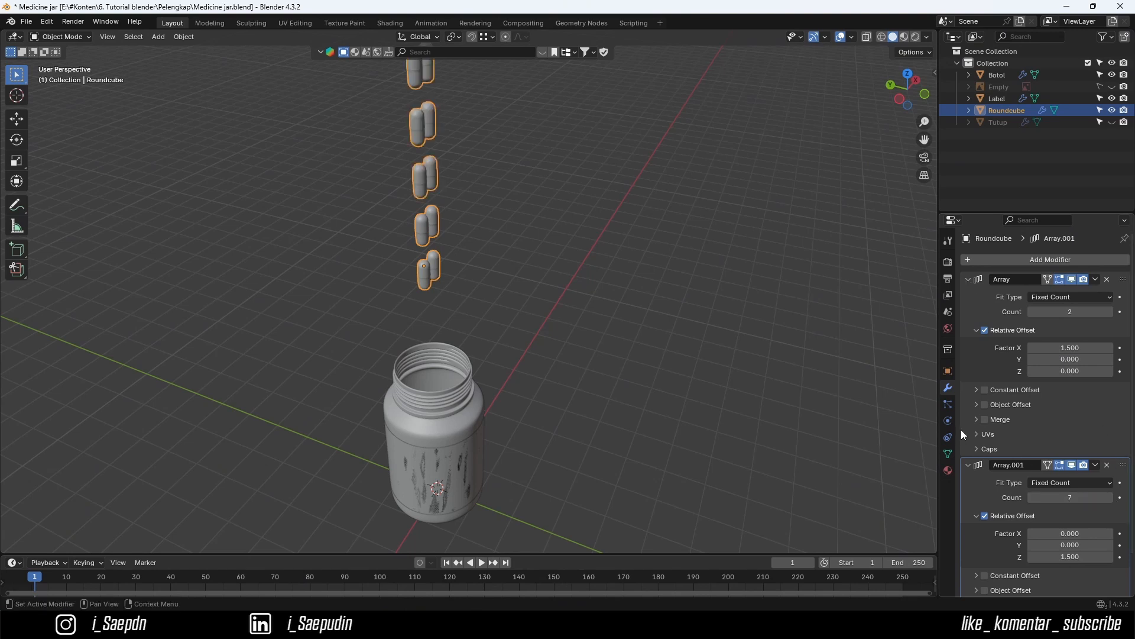
{"action": "left_click", "coordinate": [1054, 495]}
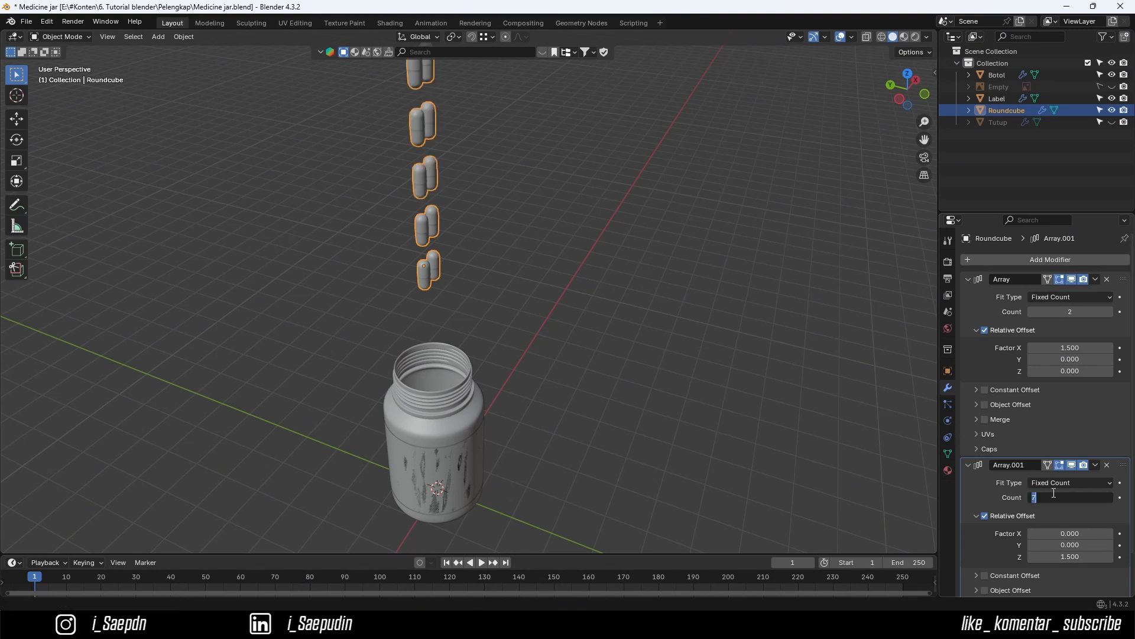
{"action": "left_click", "coordinate": [523, 180]}
{"action": "scroll", "coordinate": [492, 184], "scroll_direction": "down", "scroll_amount": 5}
{"action": "mouse_move", "coordinate": [490, 218]}
{"action": "middle_mouse_down", "text": "shift"}
{"action": "mouse_move", "coordinate": [495, 237]}
{"action": "mouse_move", "coordinate": [503, 223]}
{"action": "middle_mouse_up", "text": "shift"}
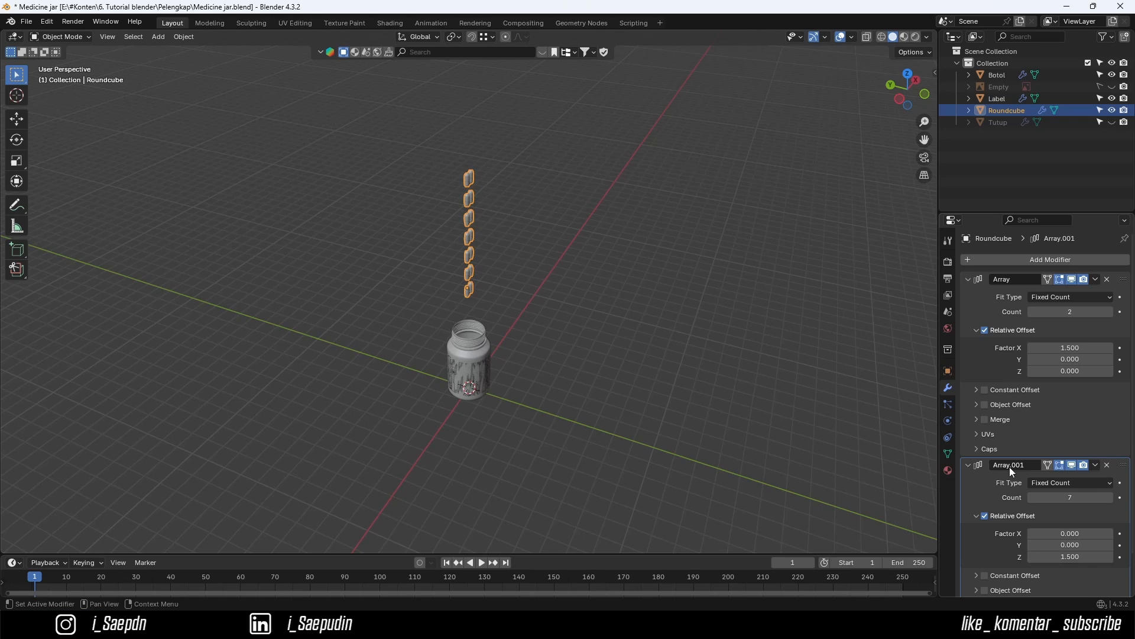
{"action": "left_click", "coordinate": [1061, 502]}
{"action": "type", "text": "5"}
{"action": "key", "text": "Return"}
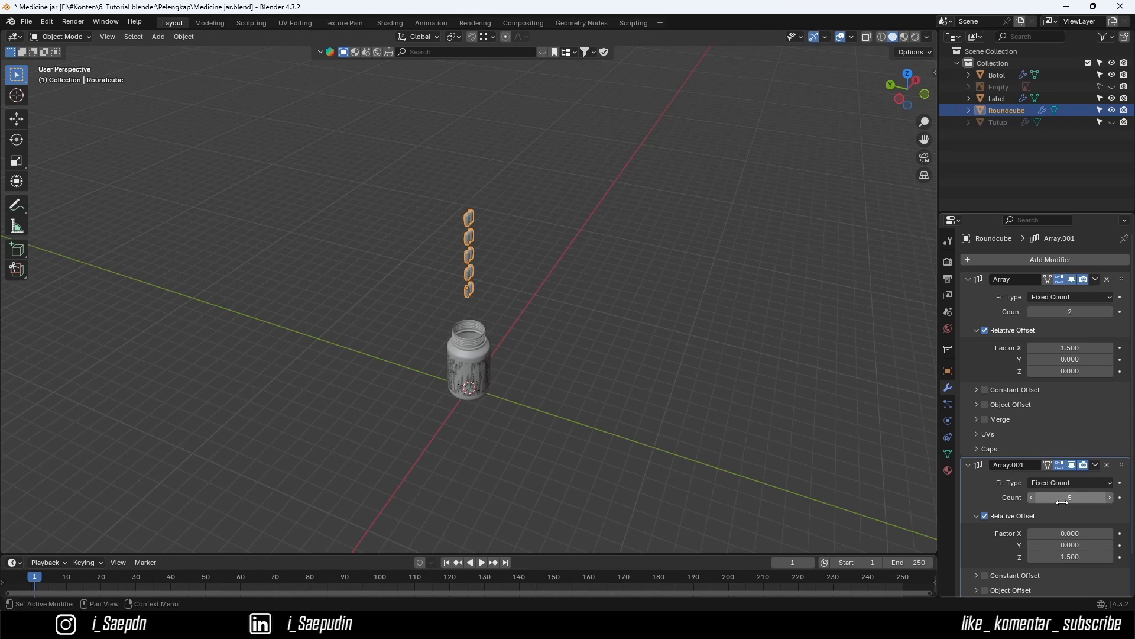
- Set the vertical capsule array's count to 10
{"action": "left_click", "coordinate": [1062, 502]}
{"action": "type", "text": "10"}
{"action": "key", "text": "Return"}
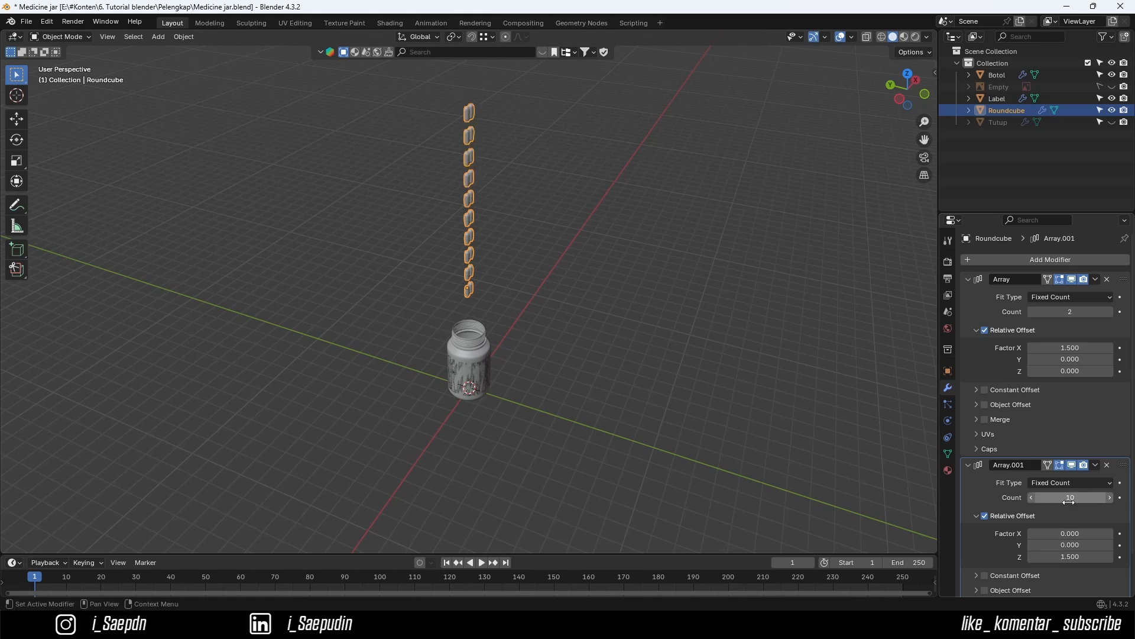
{"action": "middle_click_drag", "start_coordinate": [510, 268], "coordinate": [819, 289]}
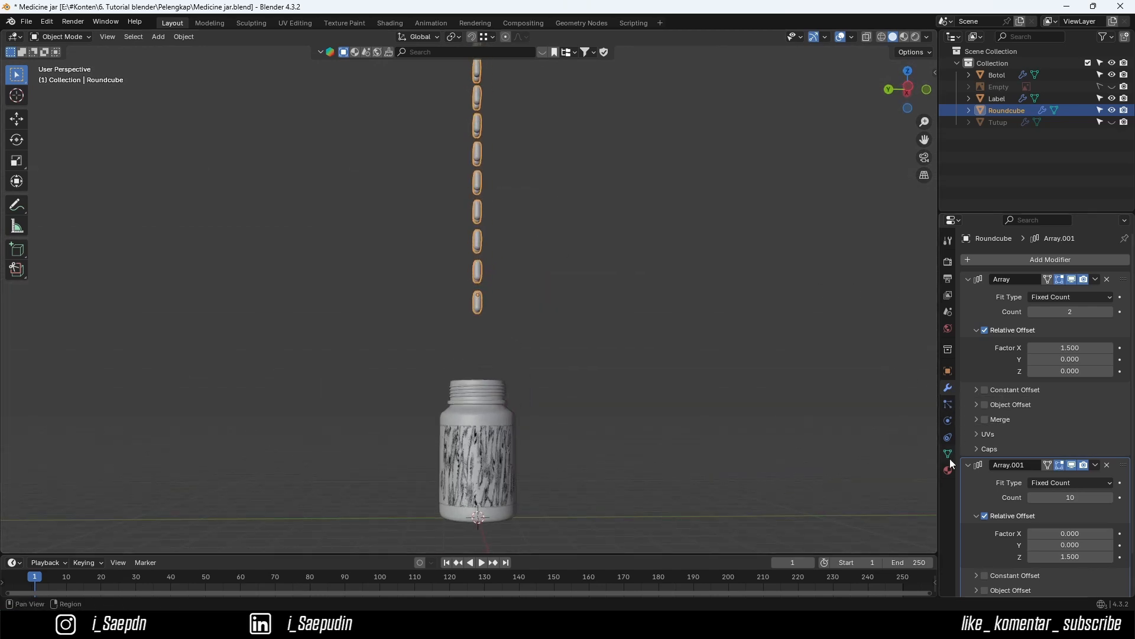
- Collapse the two existing array modifiers and add a third Array modifier to the capsules
{"action": "left_click", "coordinate": [968, 280]}
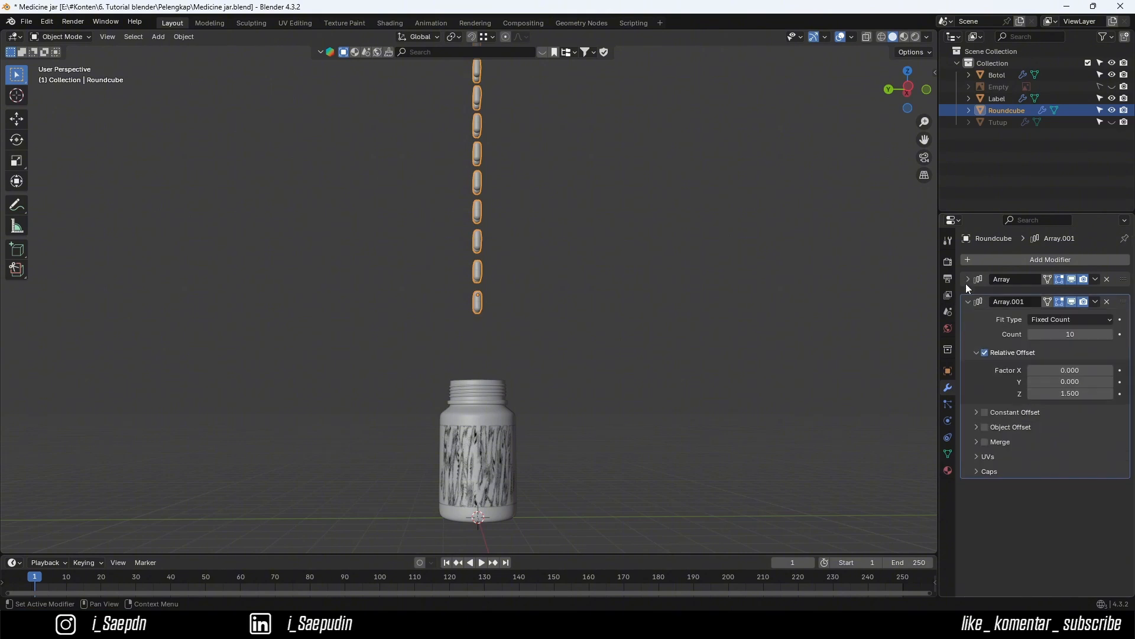
{"action": "left_click", "coordinate": [969, 296]}
{"action": "left_click", "coordinate": [981, 259]}
{"action": "mouse_move", "coordinate": [980, 262]}
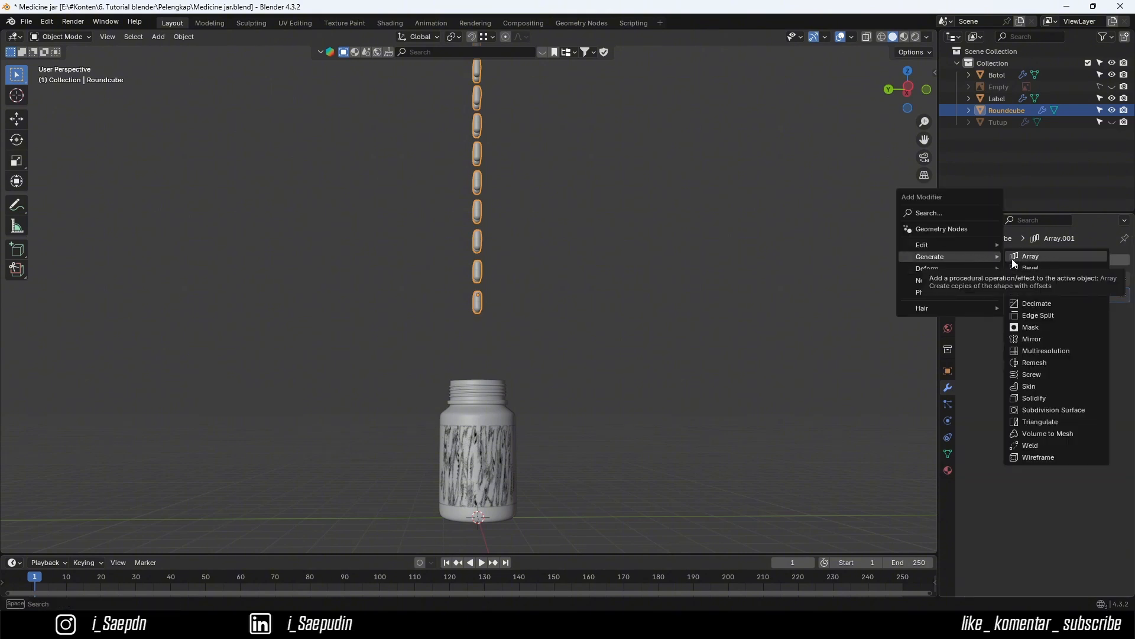
{"action": "left_click", "coordinate": [1013, 258]}
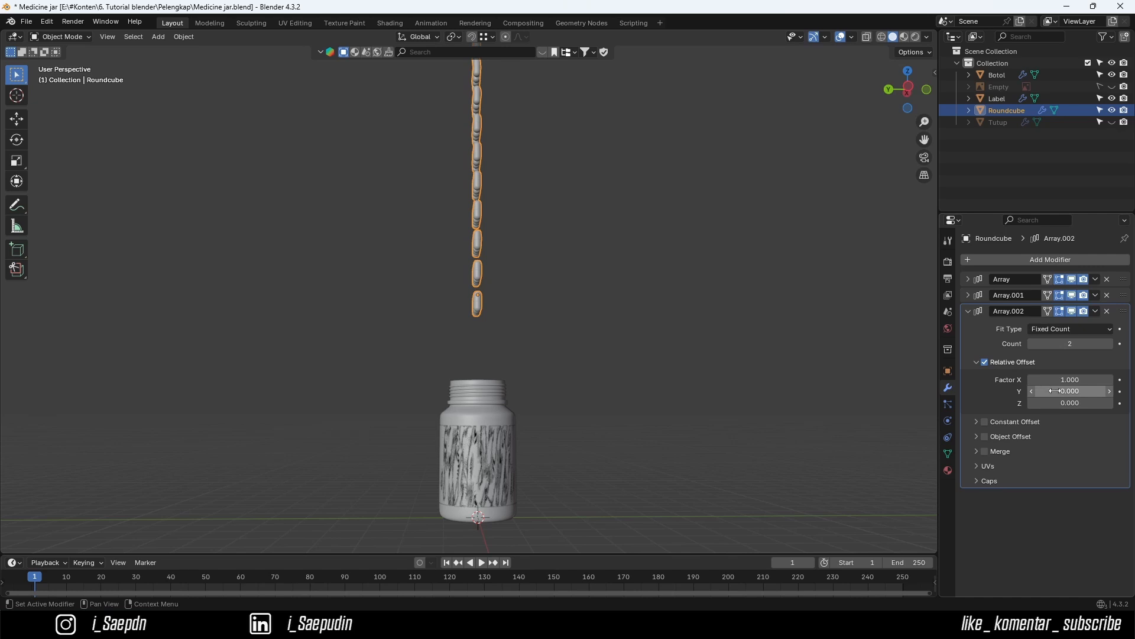
- Set the third array's relative offset factors to X 0 and Y 1.5, with a count of 3
{"action": "left_click", "coordinate": [1070, 381]}
{"action": "type", "text": "0"}
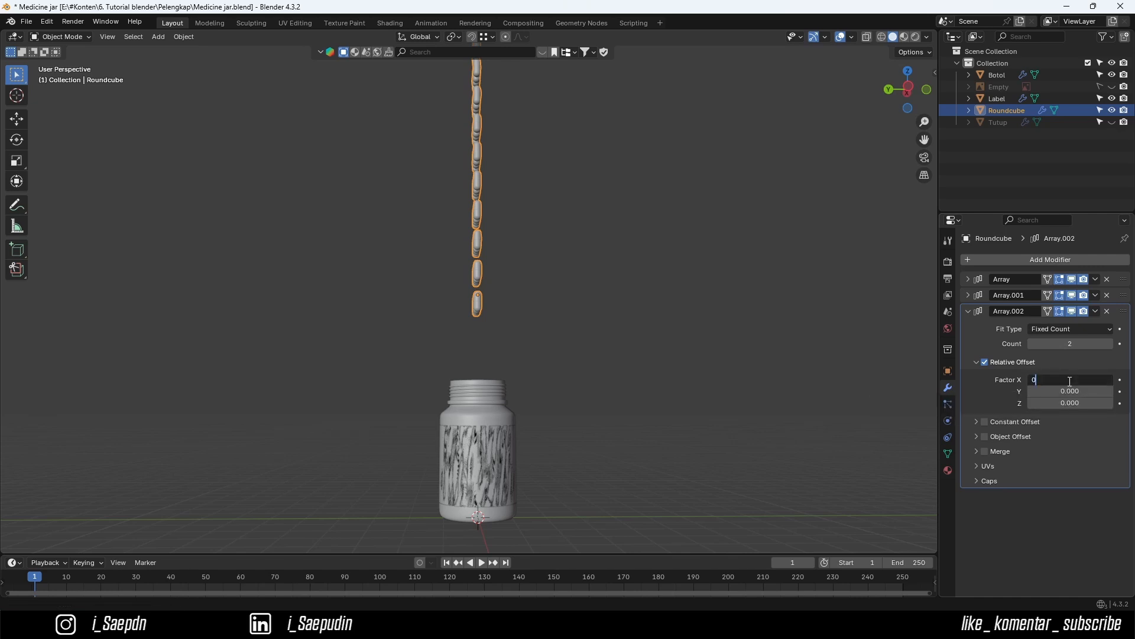
{"action": "key", "text": "Tab"}
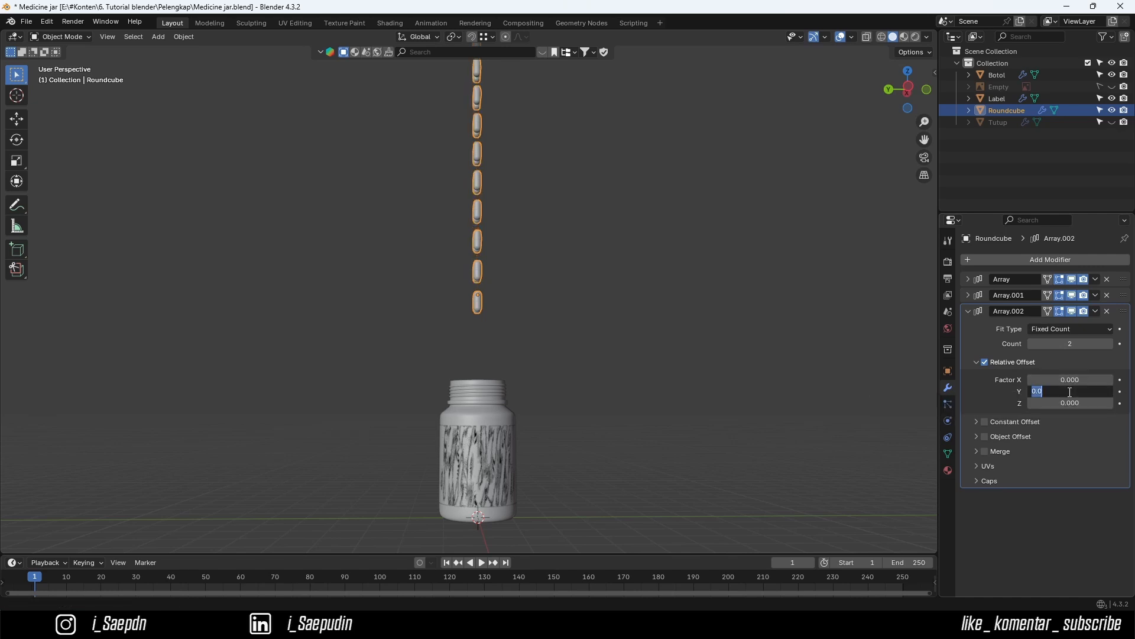
{"action": "type", "text": "1.5"}
{"action": "key", "text": "Return"}
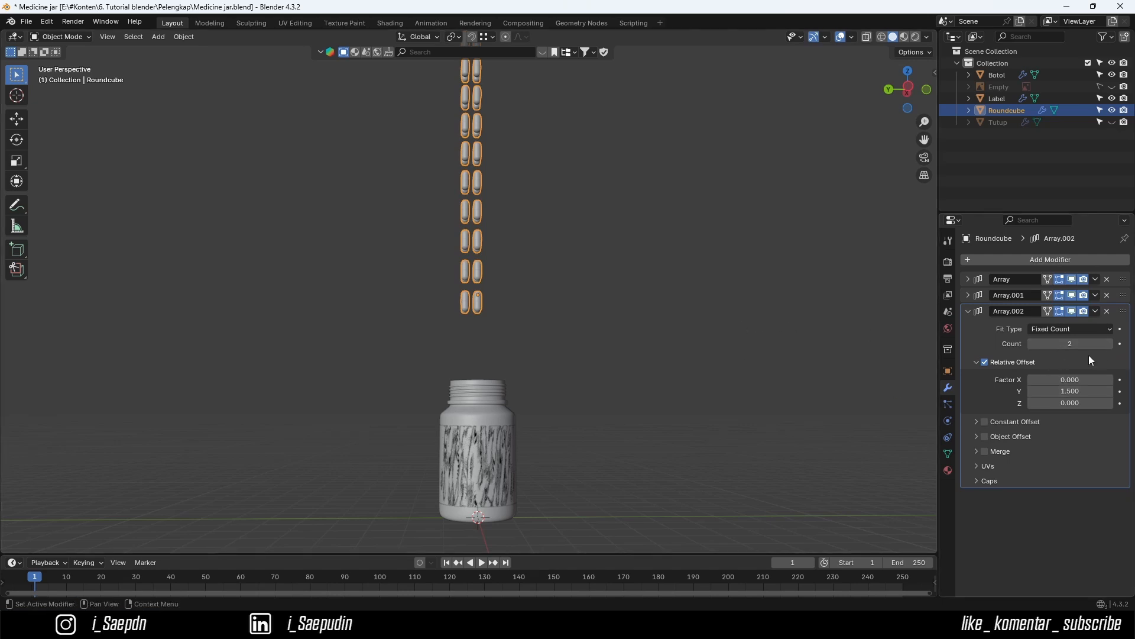
{"action": "left_click", "coordinate": [1111, 343]}
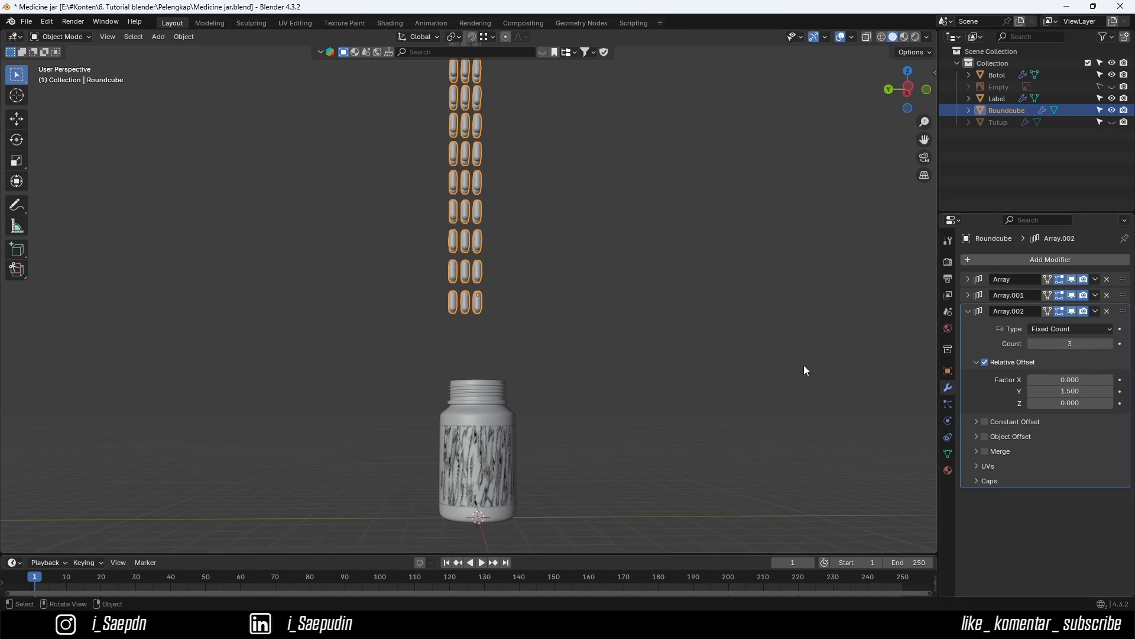
- In the left view, move the capsules about -0.38 m along Y to centre them above the jar
{"action": "left_click", "coordinate": [910, 91]}
{"action": "key", "text": "g"}
{"action": "key", "text": "y"}
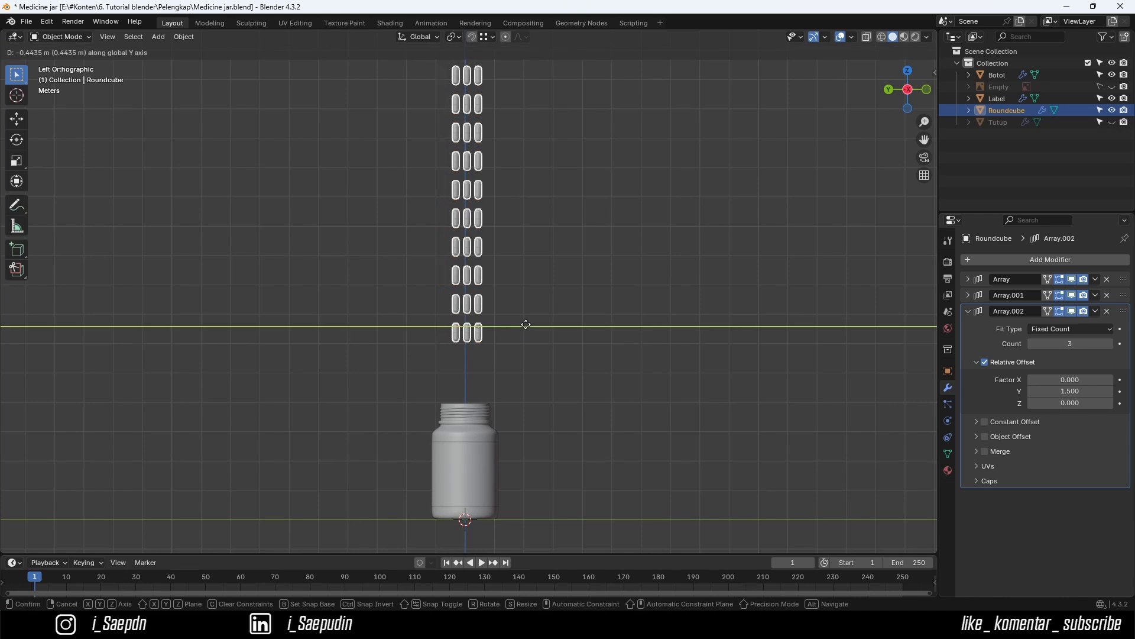
{"action": "left_click", "coordinate": [525, 330]}
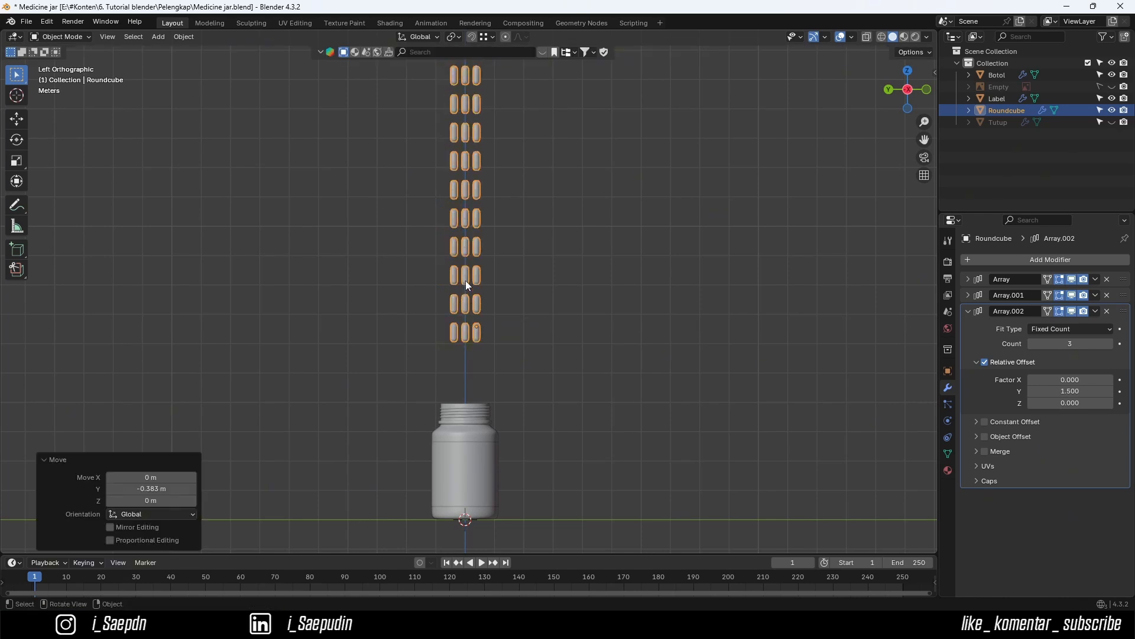
- Tighten the third array's relative offset, trying a Y factor of 1 and settling on 1.2
{"action": "scroll", "coordinate": [466, 281], "scroll_direction": "up", "scroll_amount": 3}
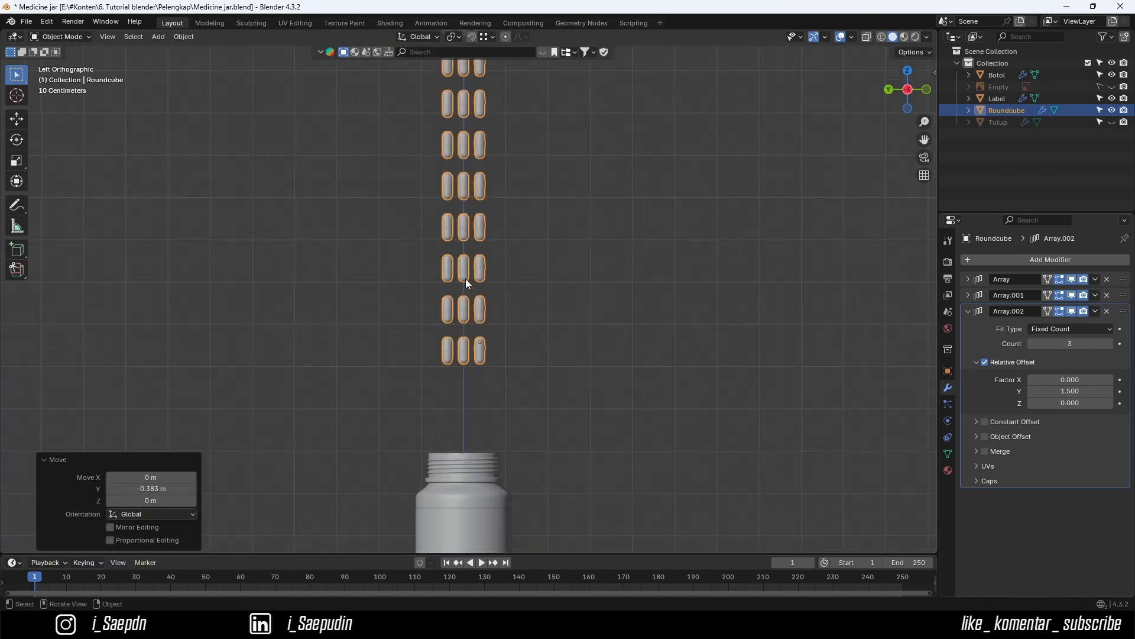
{"action": "left_click", "coordinate": [1072, 389]}
{"action": "type", "text": "1"}
{"action": "key", "text": "Return"}
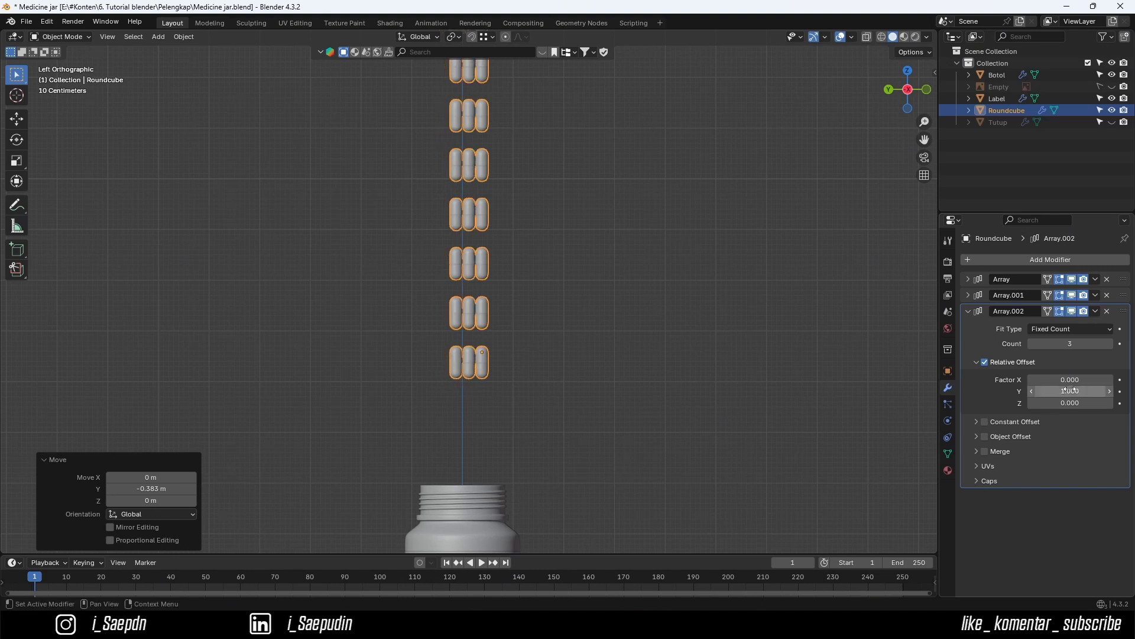
{"action": "left_click", "coordinate": [1069, 390]}
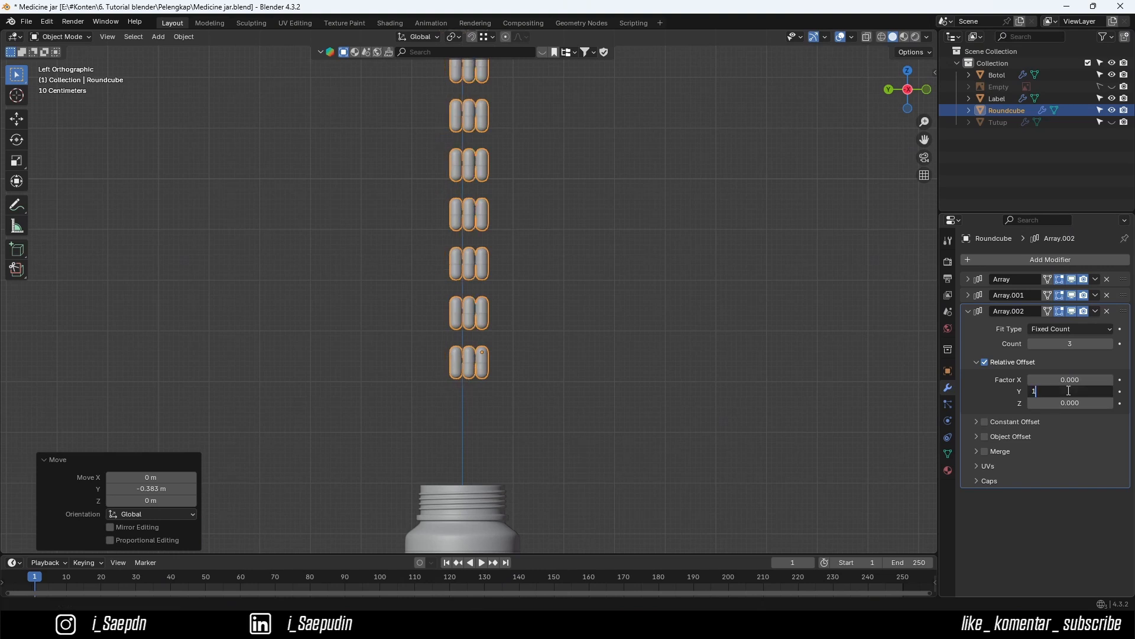
{"action": "type", "text": ".2"}
{"action": "key", "text": "Return"}
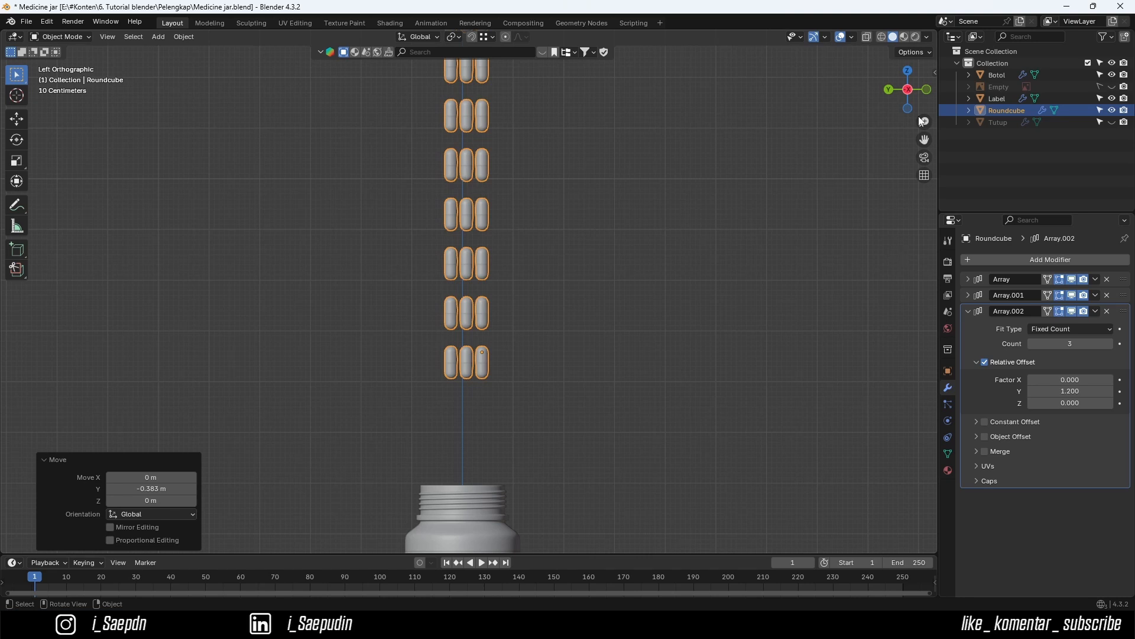
- Check the capsule stack from the front and left views and collapse the third Array modifier
{"action": "left_click", "coordinate": [927, 90]}
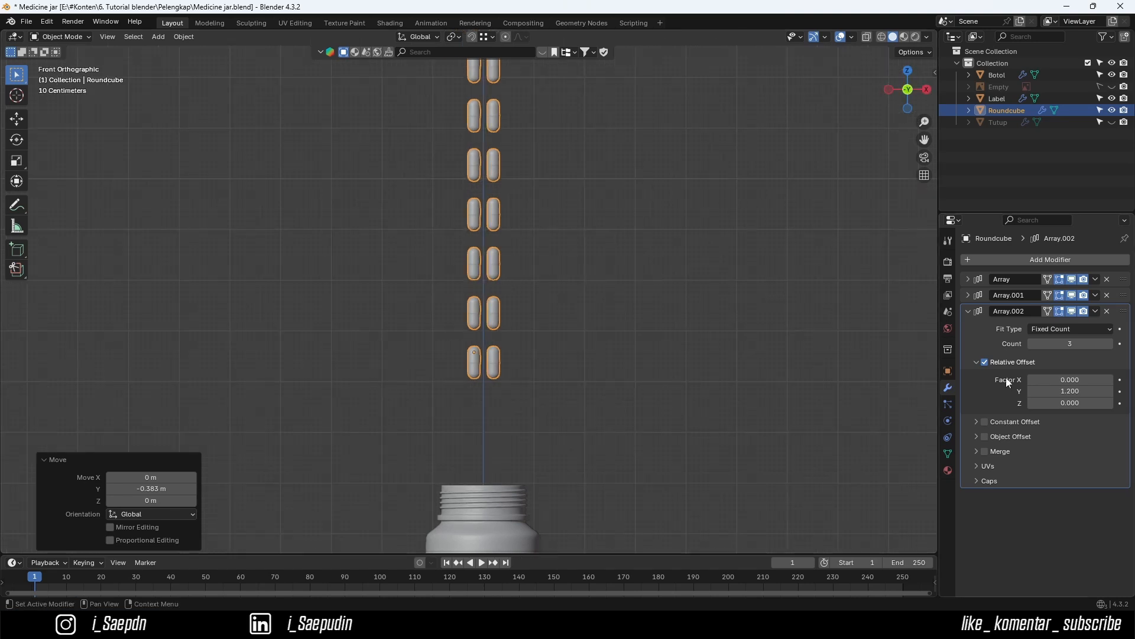
{"action": "left_click", "coordinate": [888, 89]}
{"action": "scroll", "coordinate": [465, 278], "scroll_direction": "down", "scroll_amount": 2}
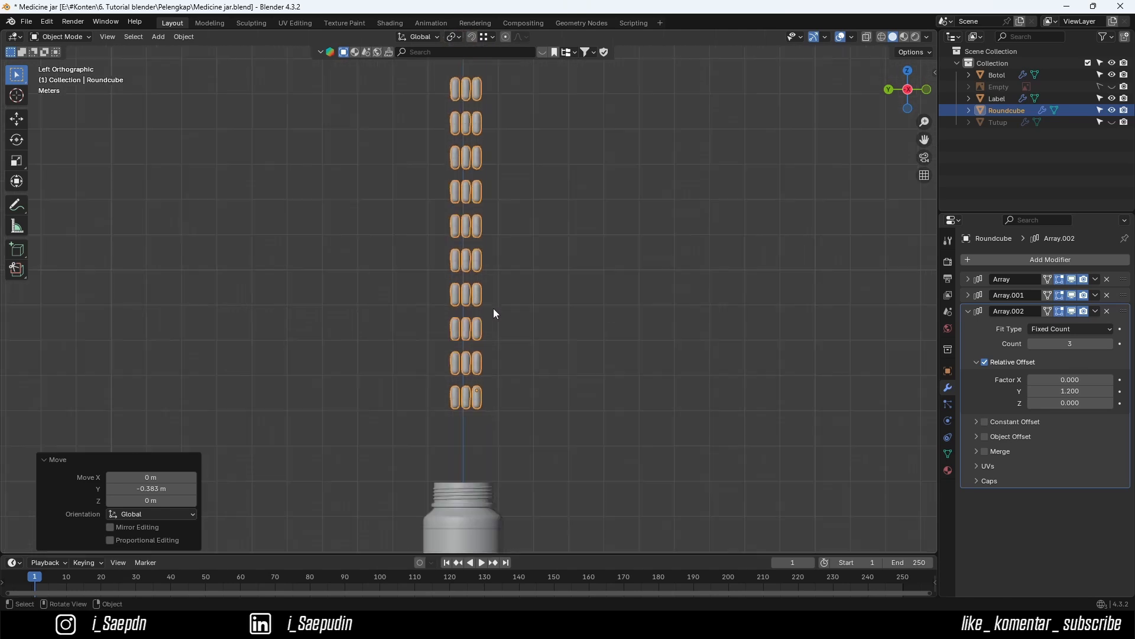
{"action": "scroll", "coordinate": [493, 308], "scroll_direction": "down", "scroll_amount": 1}
{"action": "left_click", "coordinate": [969, 311]}
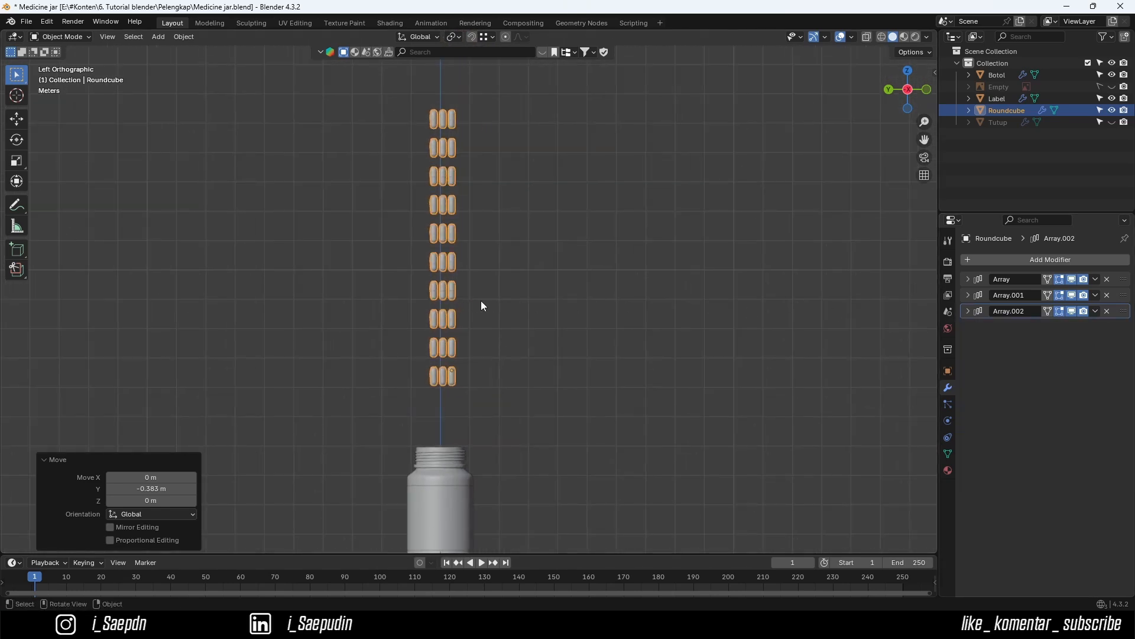
{"action": "key", "text": "Tab"}
{"action": "key", "text": "a"}
{"action": "key", "text": "Tab"}
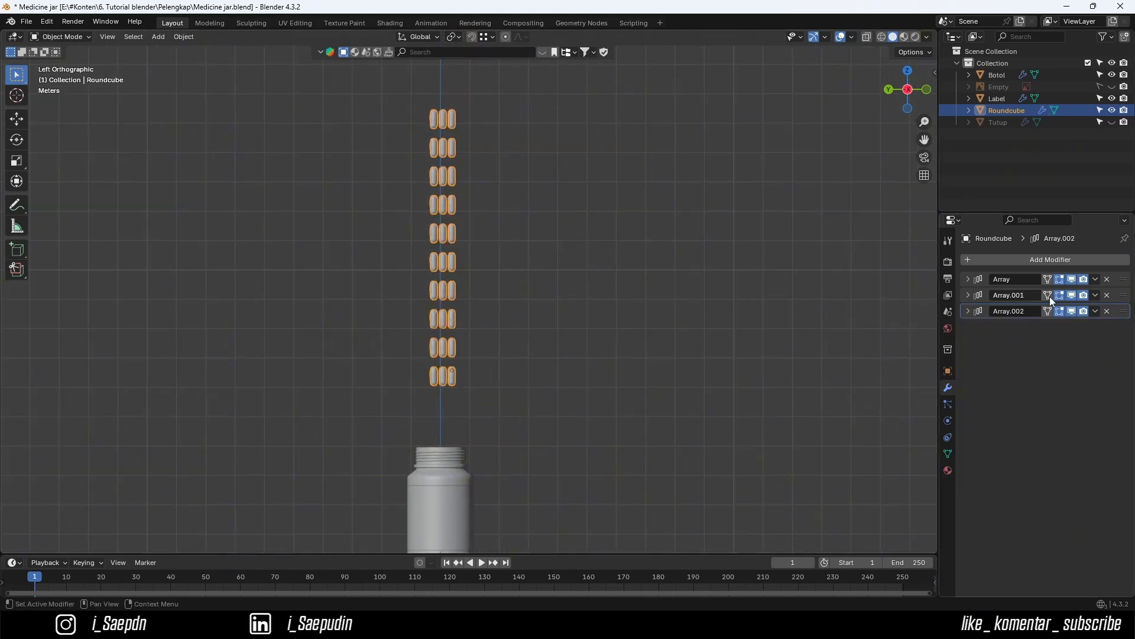
- Apply all three Array modifiers on the capsule stack, in order from first to last
{"action": "left_click", "coordinate": [1094, 281]}
{"action": "left_click", "coordinate": [1095, 280]}
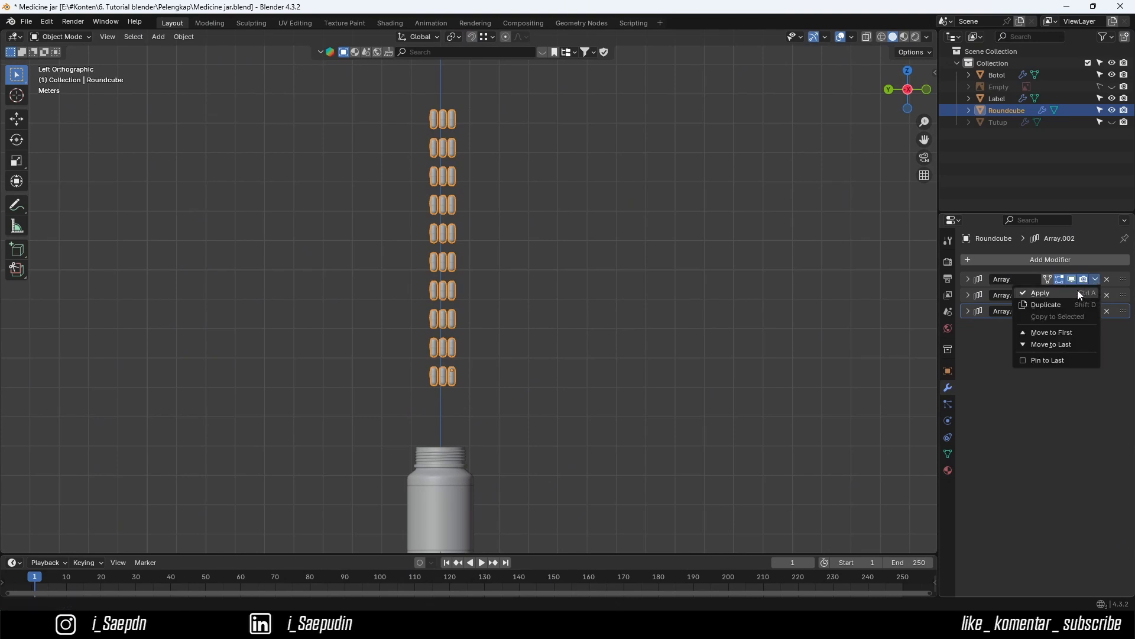
{"action": "left_click", "coordinate": [1077, 292]}
{"action": "left_click", "coordinate": [1095, 279]}
{"action": "left_click", "coordinate": [1095, 279]}
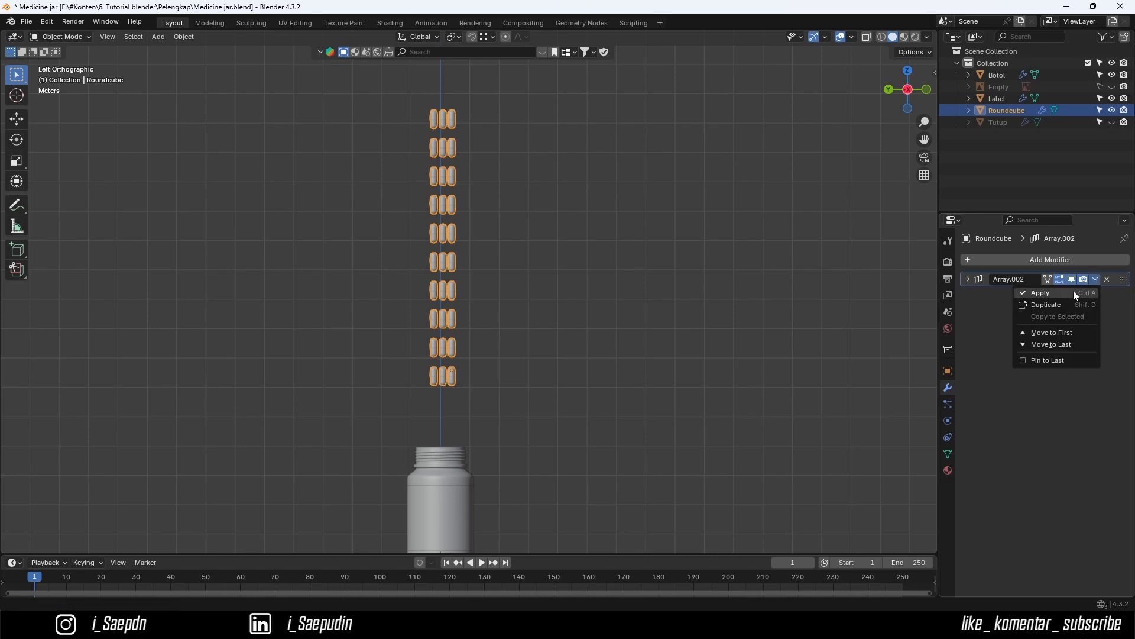
{"action": "left_click", "coordinate": [1063, 290]}
- Rename the Roundcube object as Pill
{"action": "double_click", "coordinate": [1004, 110]}
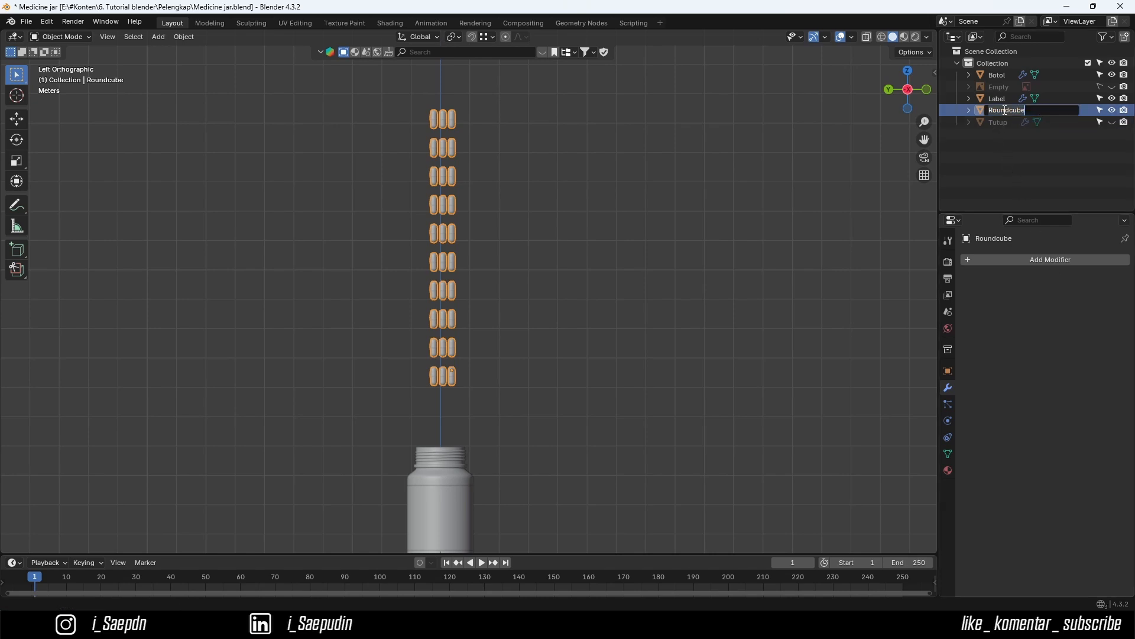
{"action": "type", "text": "Pill"}
{"action": "key", "text": "Return"}
- Create a new collection named Pill and move the Pill object into it
{"action": "right_click", "coordinate": [1007, 114]}
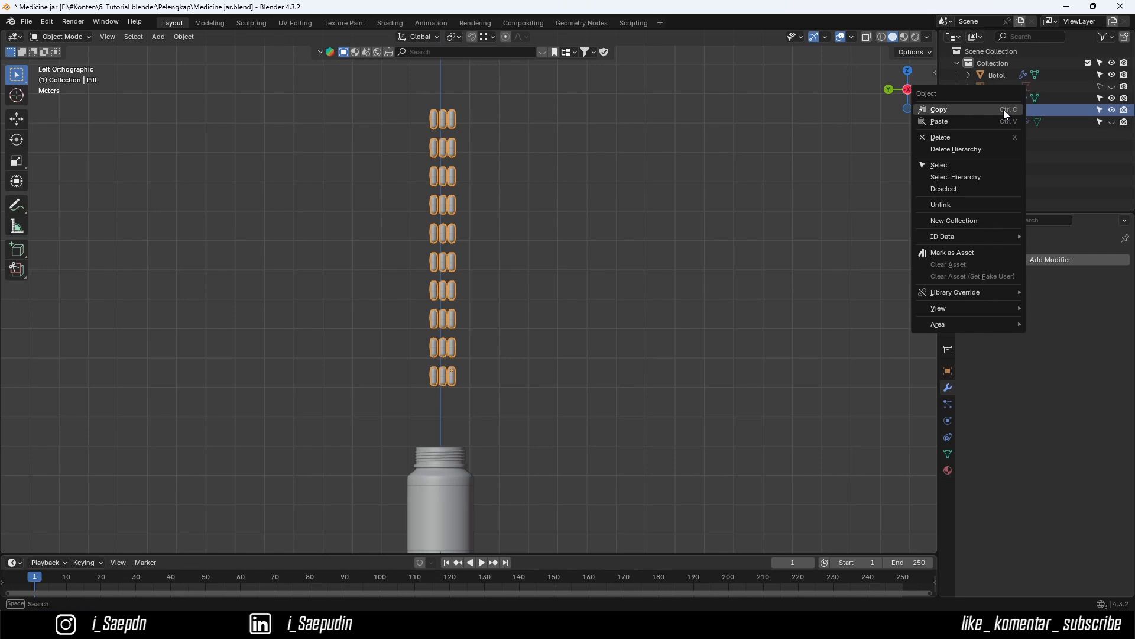
{"action": "right_click", "coordinate": [1003, 150]}
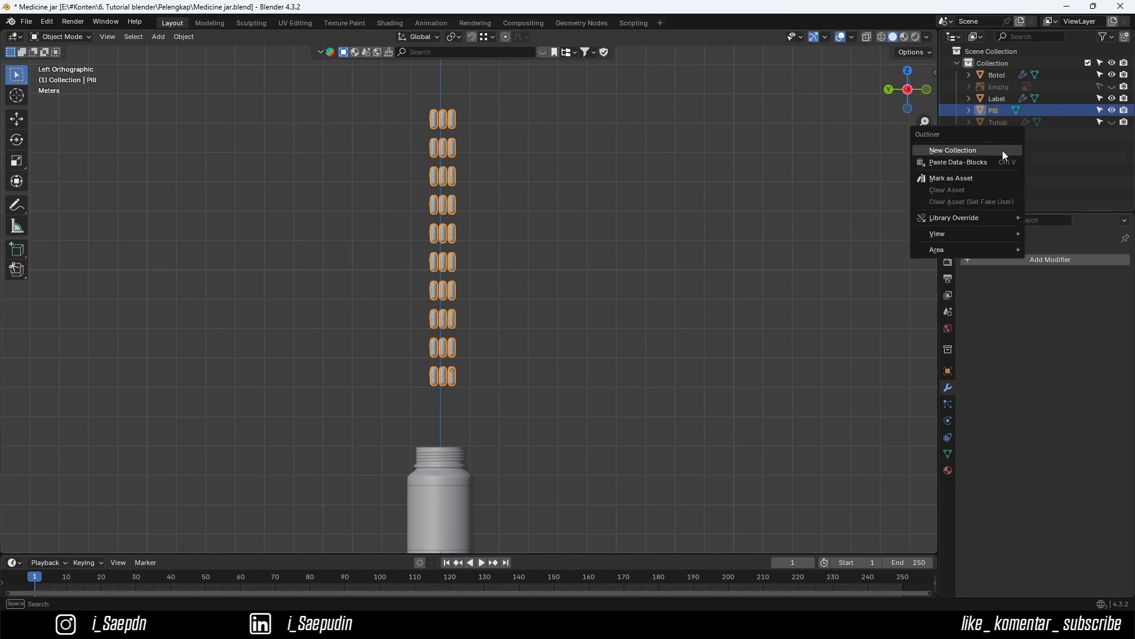
{"action": "left_click", "coordinate": [999, 151]}
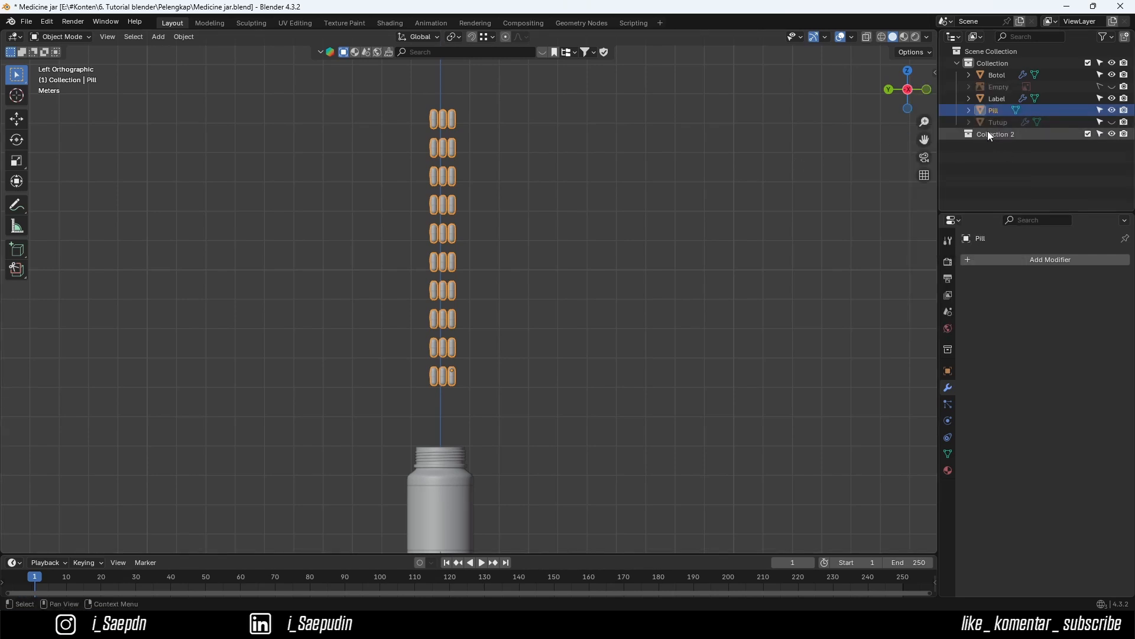
{"action": "left_click", "coordinate": [989, 132]}
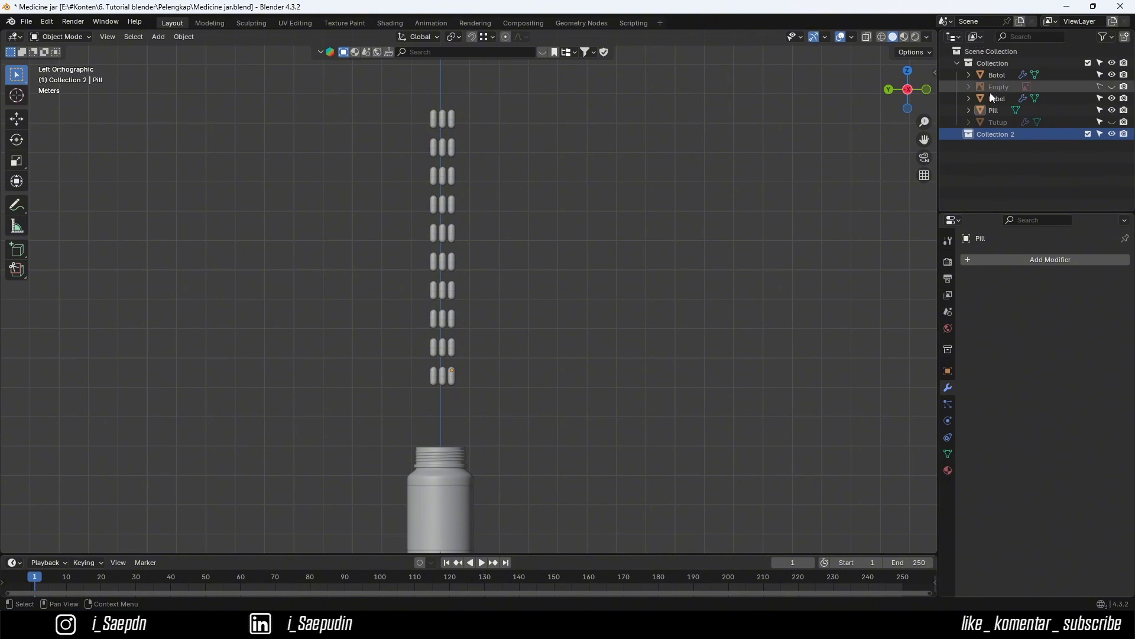
{"action": "double_click", "coordinate": [993, 134]}
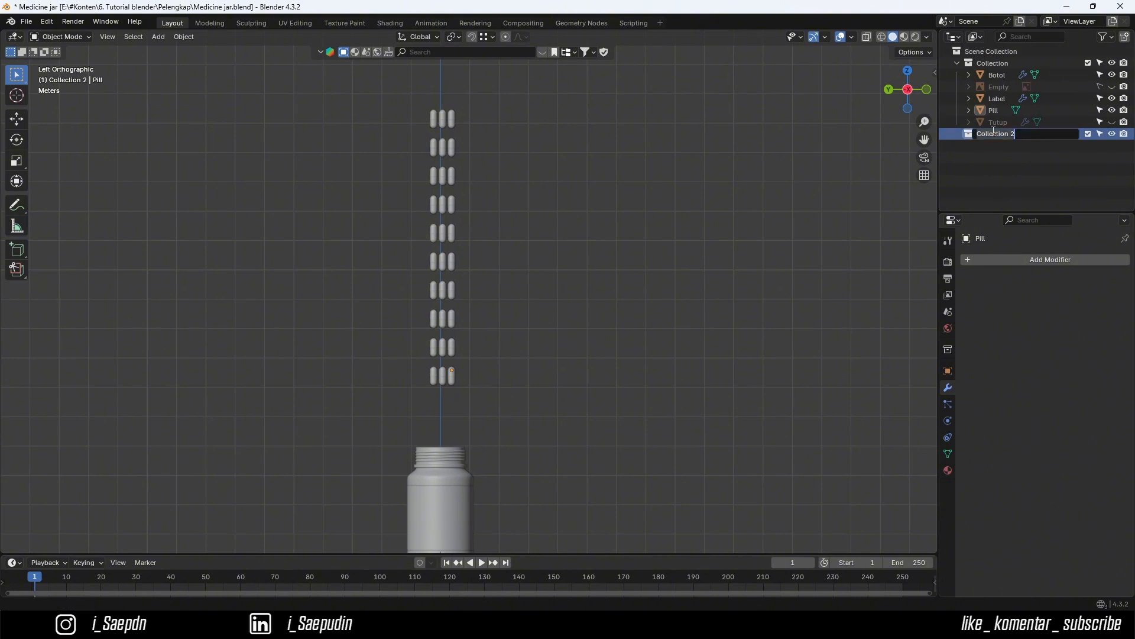
{"action": "type", "text": "Pill"}
{"action": "key", "text": "Return"}
{"action": "left_click", "coordinate": [1001, 110]}
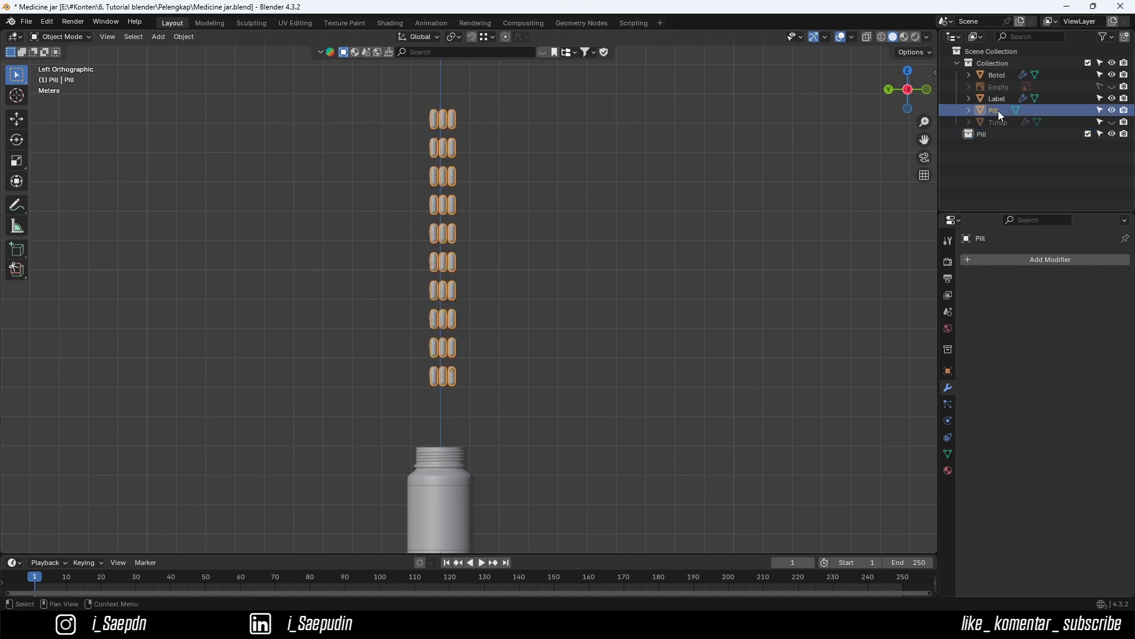
{"action": "left_click_drag", "start_coordinate": [999, 111], "coordinate": [991, 137]}
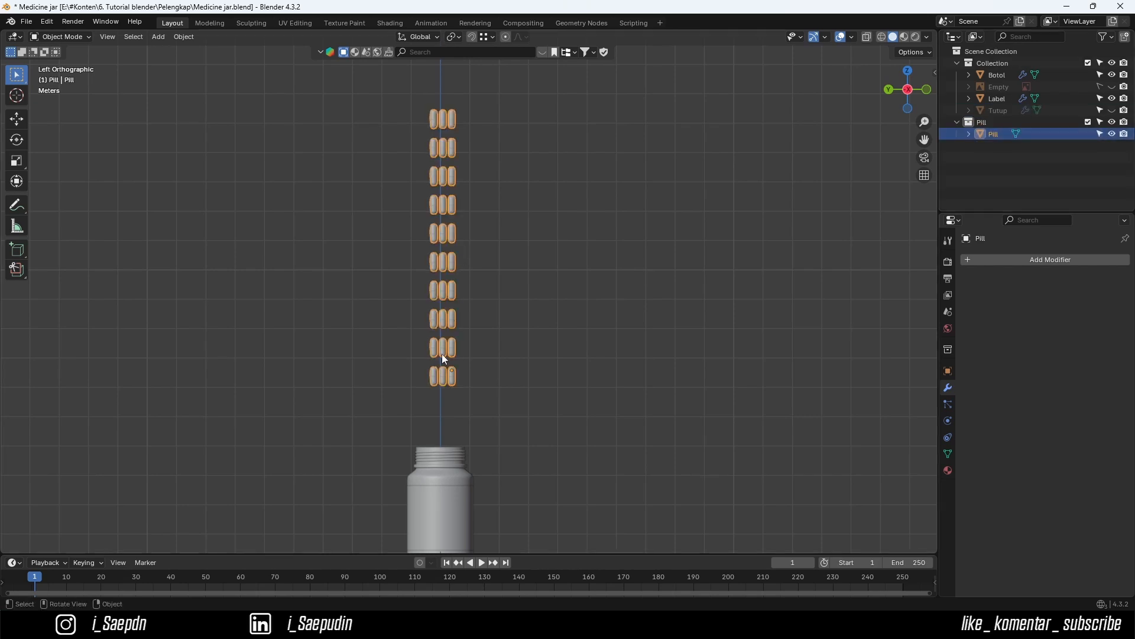
- Select the whole Pill mesh, separate it by loose parts into individual capsules, and return to Object Mode
{"action": "key", "text": "Tab"}
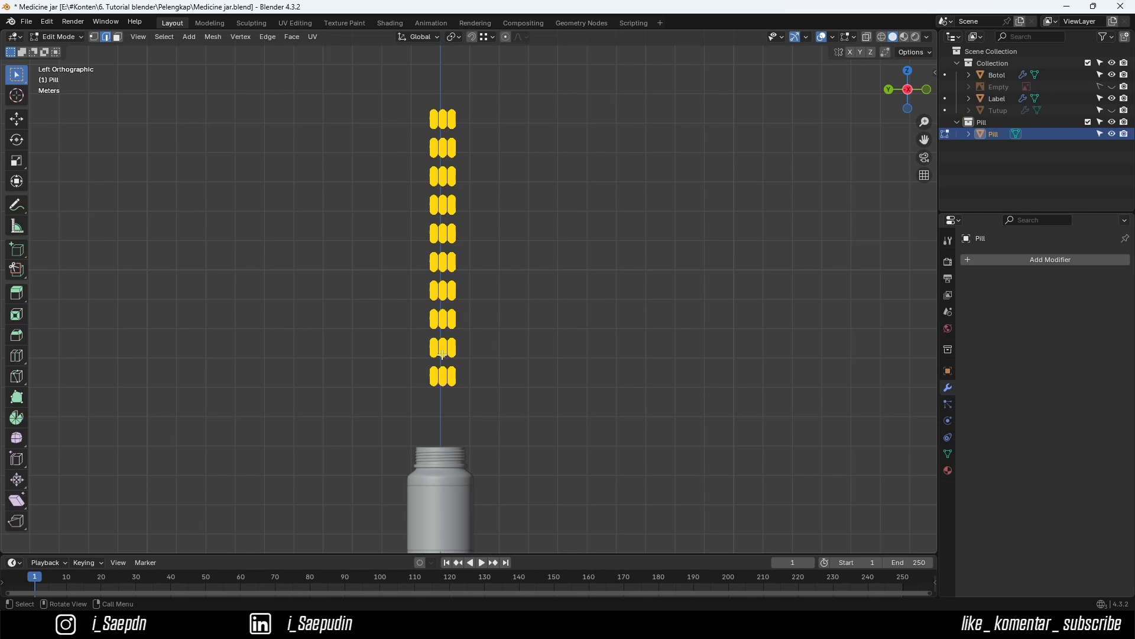
{"action": "scroll", "coordinate": [452, 374], "scroll_direction": "up", "scroll_amount": 2}
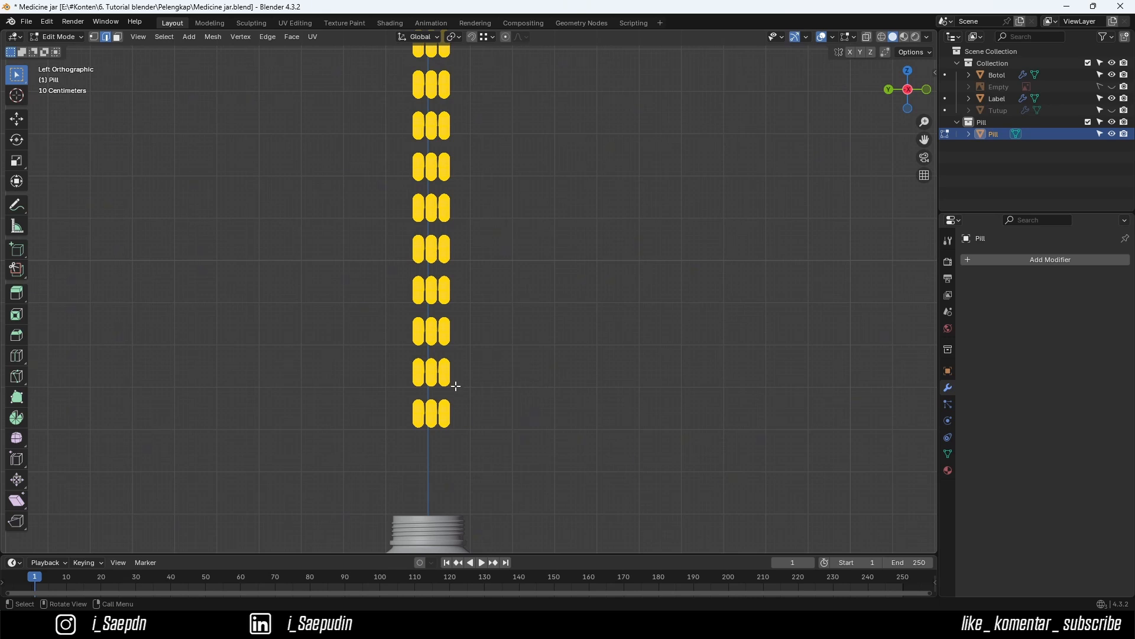
{"action": "key", "text": "p"}
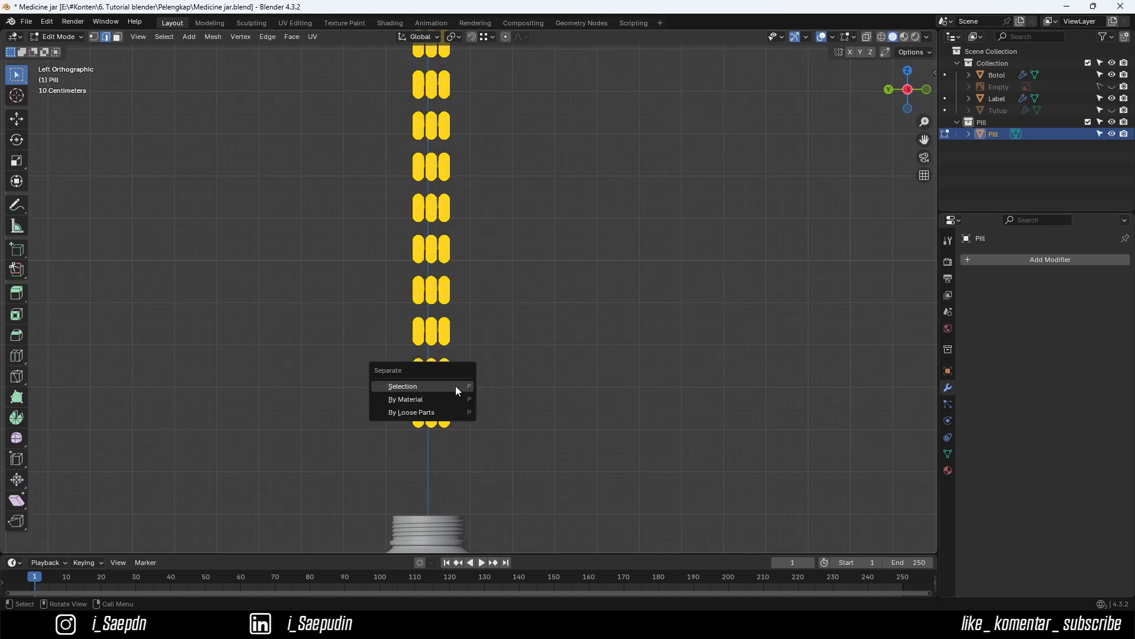
{"action": "left_click", "coordinate": [423, 409]}
{"action": "middle_click_drag", "start_coordinate": [477, 301], "coordinate": [430, 355]}
{"action": "scroll", "coordinate": [451, 330], "scroll_direction": "up", "scroll_amount": 5}
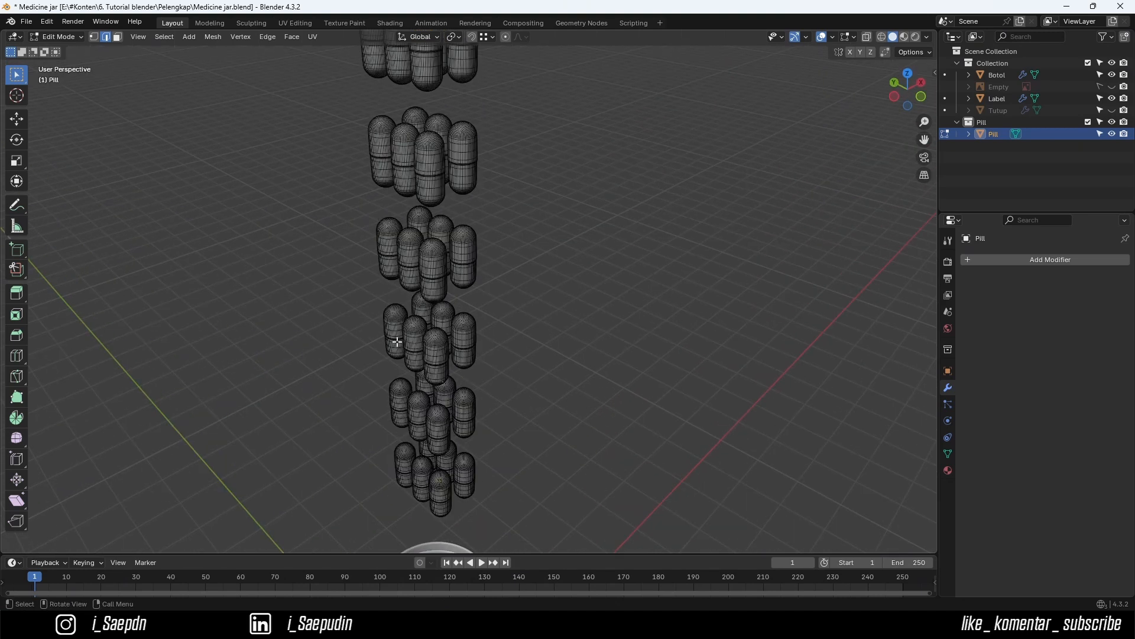
{"action": "scroll", "coordinate": [441, 310], "scroll_direction": "down", "scroll_amount": 2}
{"action": "key", "text": "a"}
{"action": "key", "text": "alt+a"}
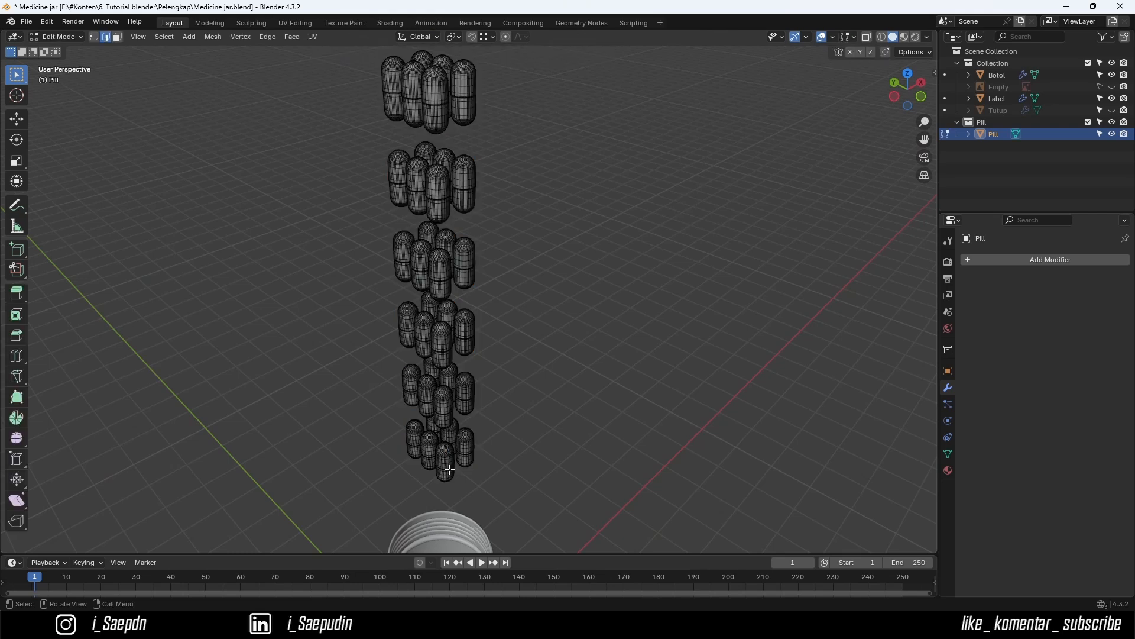
{"action": "key", "text": "a"}
{"action": "key", "text": "p"}
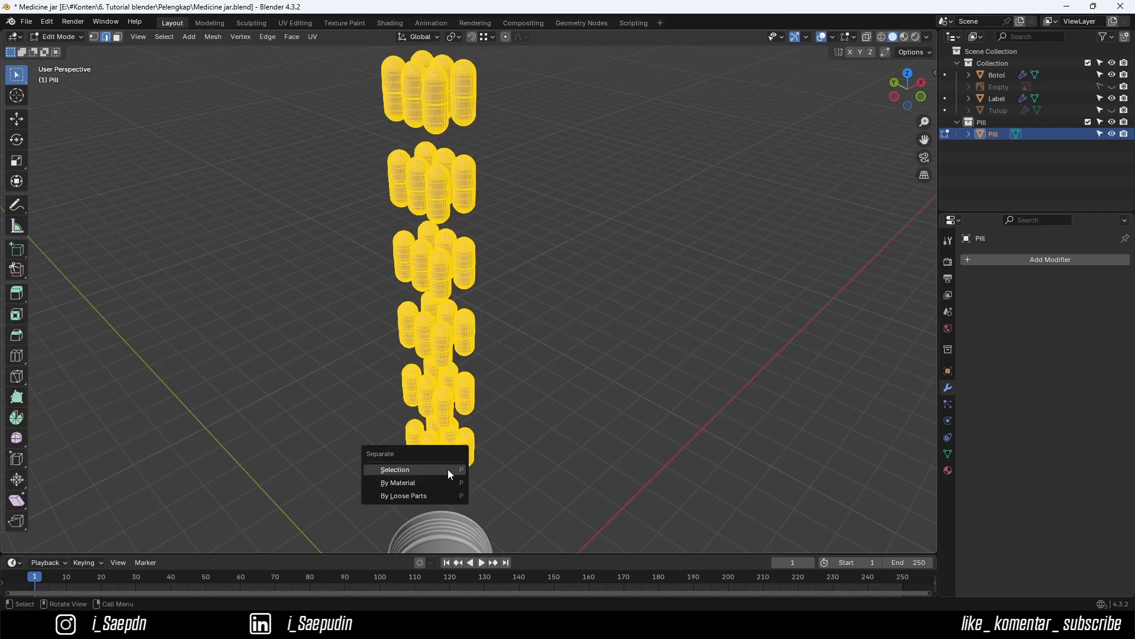
{"action": "left_click", "coordinate": [421, 495]}
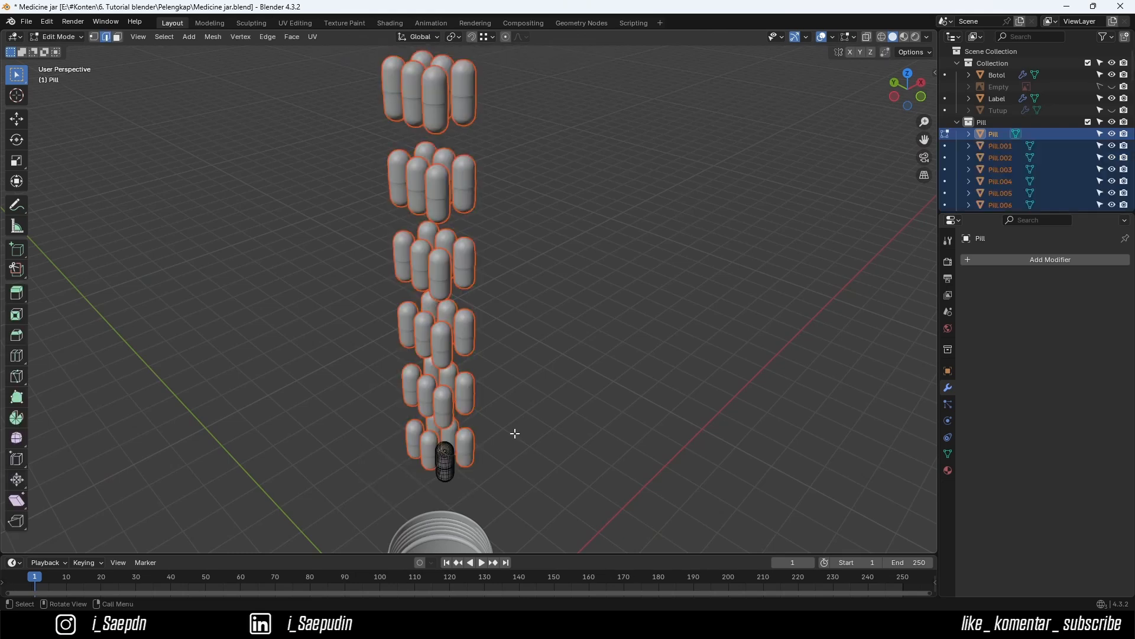
{"action": "left_click", "coordinate": [1006, 149]}
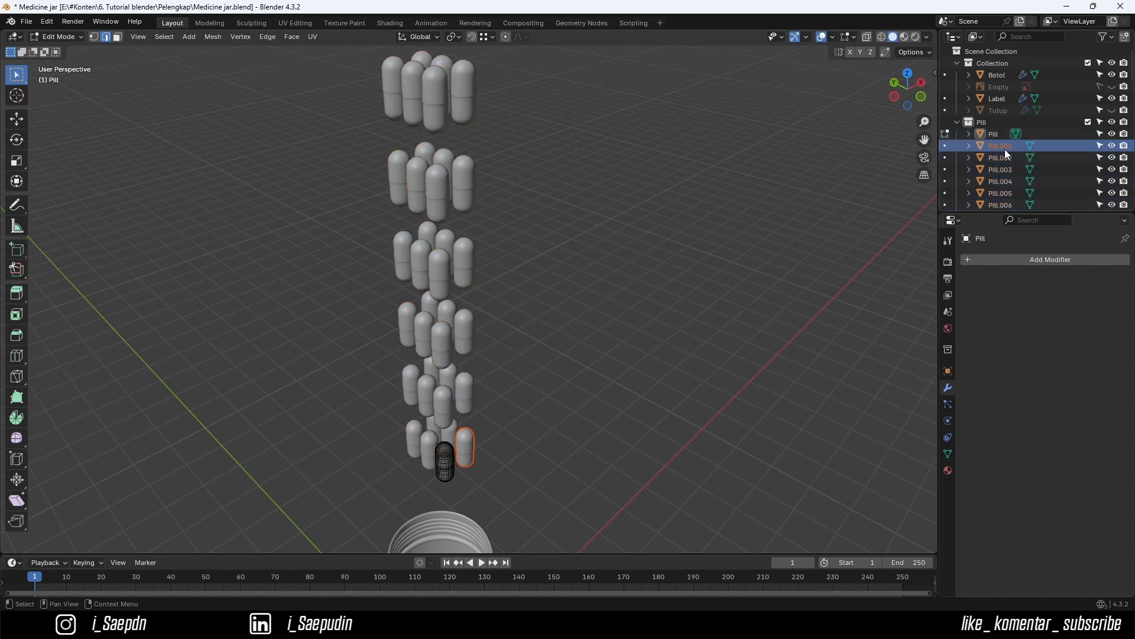
{"action": "key", "text": "Tab"}
- Select several capsules one by one to check that each is a separate object, ending on the lowest front capsule
{"action": "left_click", "coordinate": [451, 465]}
{"action": "left_click", "coordinate": [462, 454]}
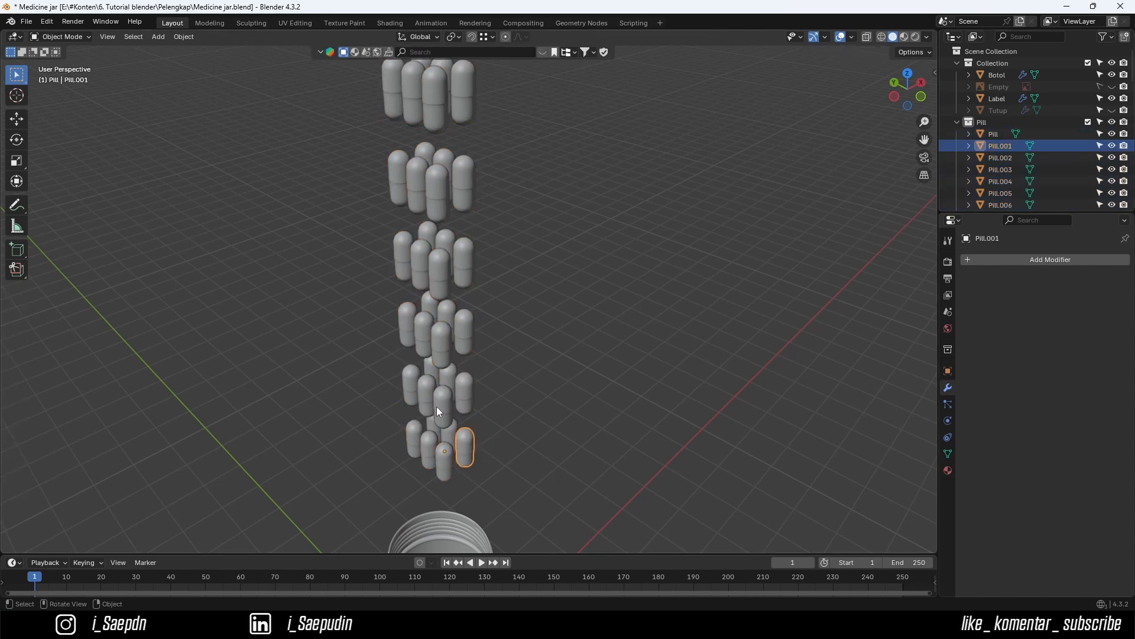
{"action": "left_click", "coordinate": [445, 408]}
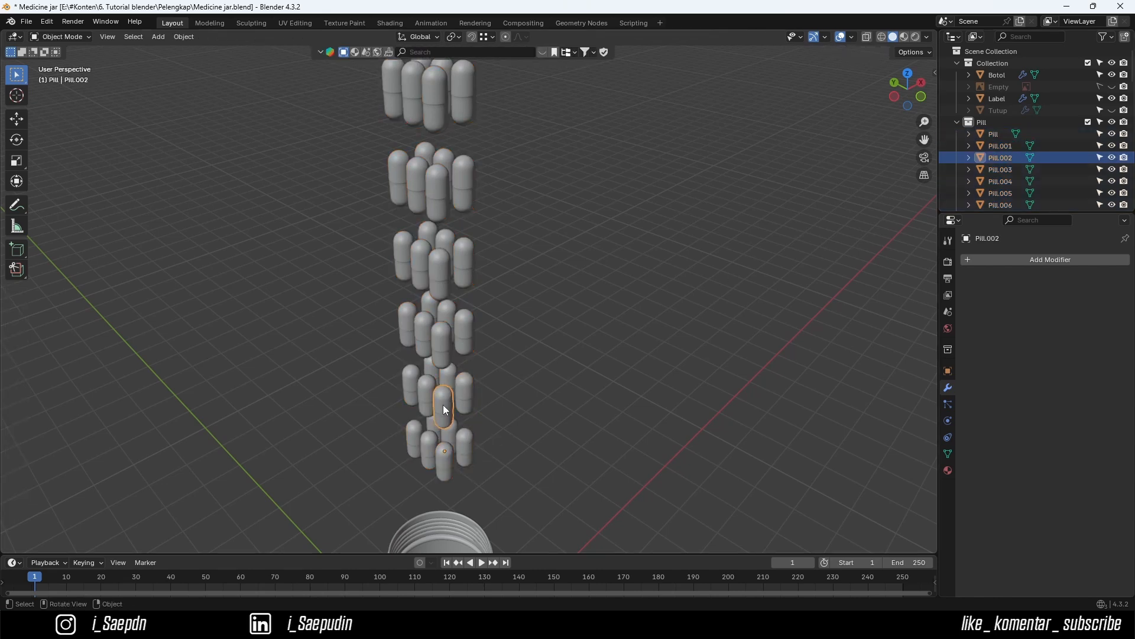
{"action": "left_click", "coordinate": [448, 463]}
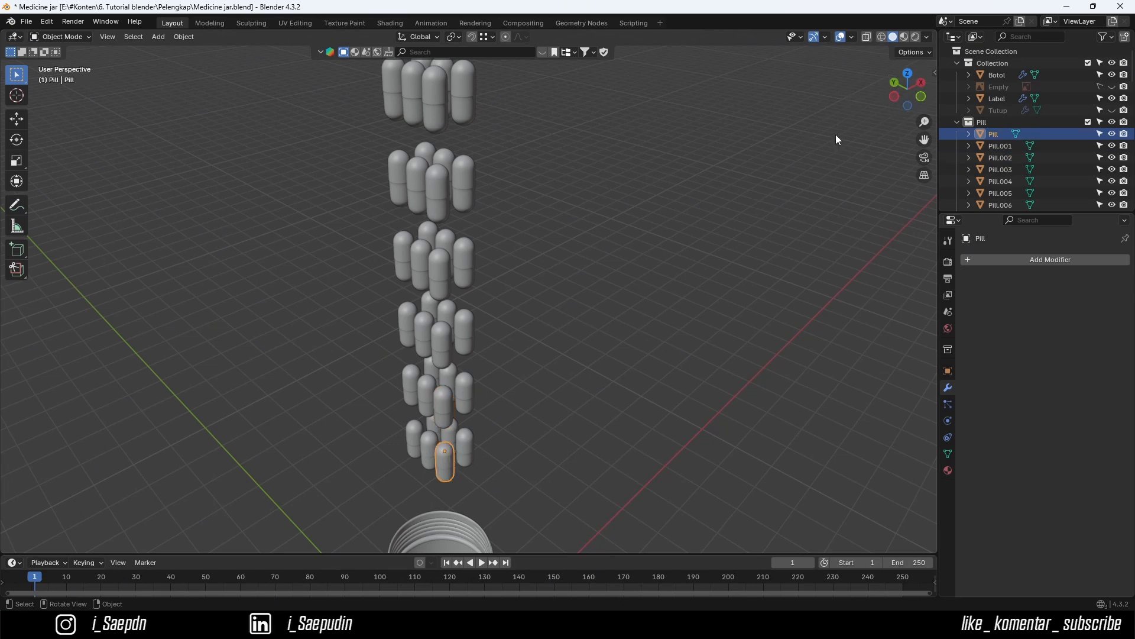
- Select all the capsules in an X-ray side view and set their origins to Center of Mass (Volume)
{"action": "left_click", "coordinate": [893, 97]}
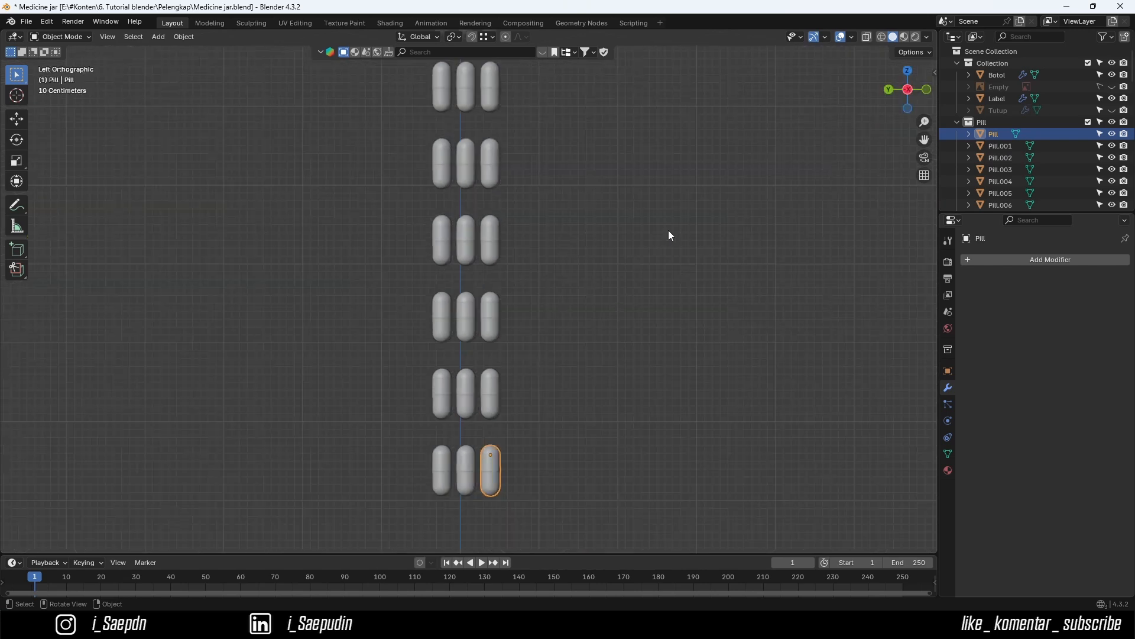
{"action": "middle_click_drag", "start_coordinate": [670, 236], "coordinate": [517, 318]}
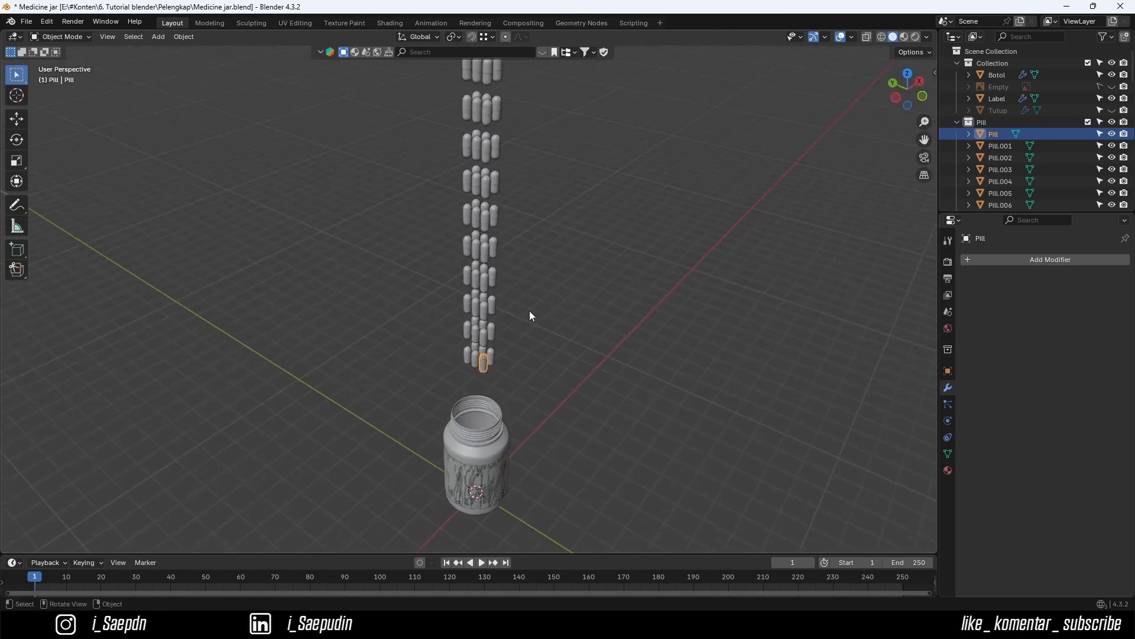
{"action": "left_click", "coordinate": [897, 95]}
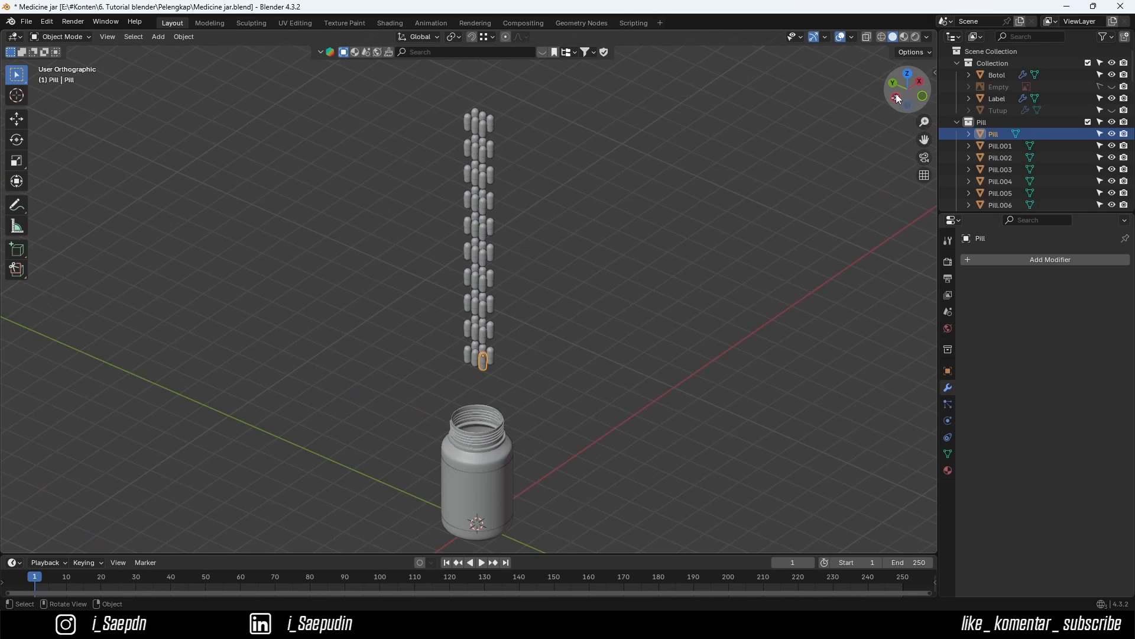
{"action": "left_click", "coordinate": [866, 38]}
{"action": "left_click_drag", "start_coordinate": [518, 90], "coordinate": [341, 432]}
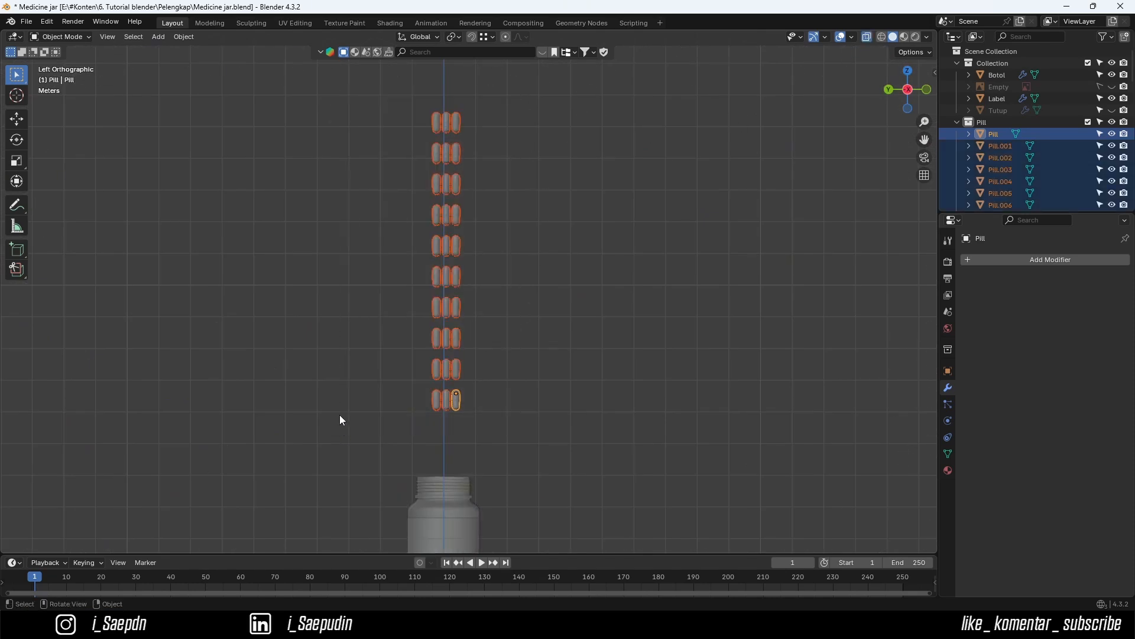
{"action": "right_click", "coordinate": [446, 186]}
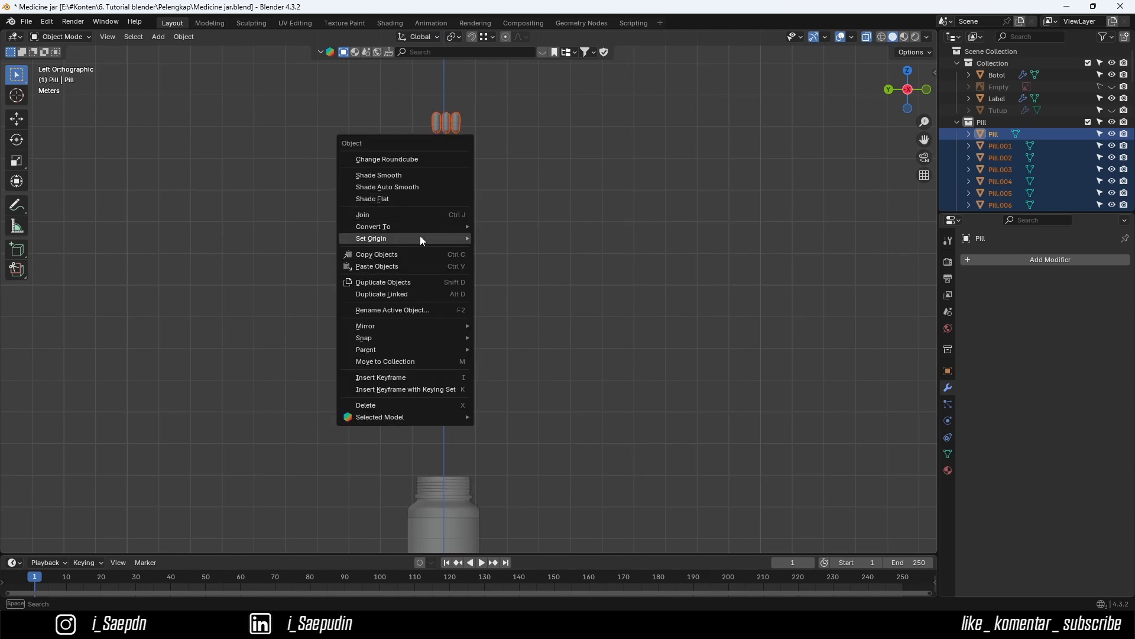
{"action": "mouse_move", "coordinate": [421, 236]}
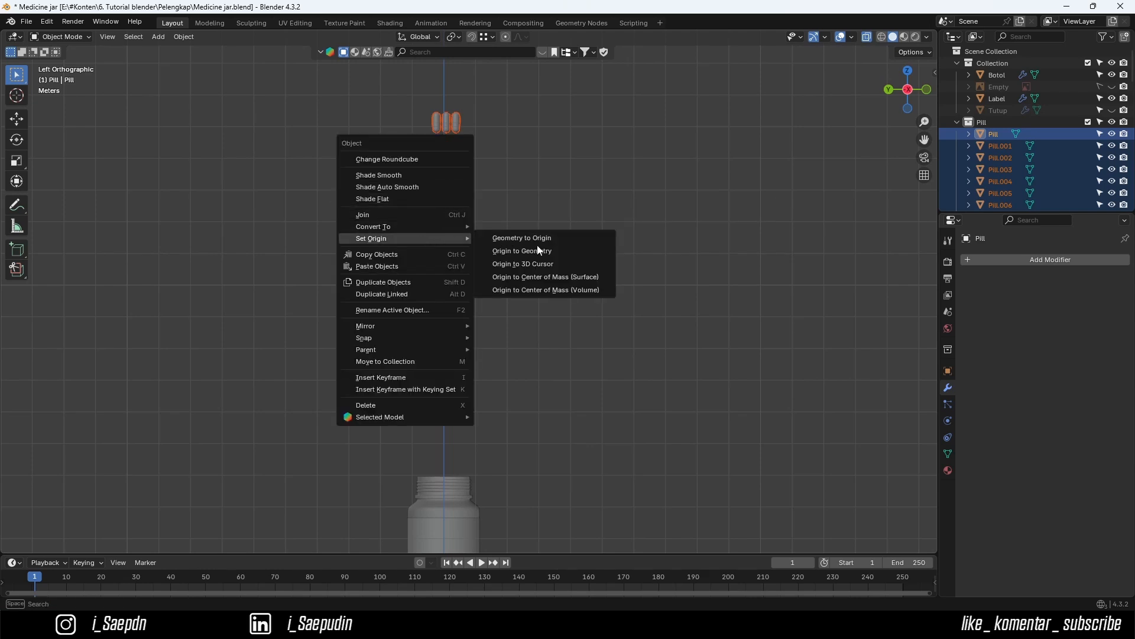
{"action": "left_click", "coordinate": [550, 289]}
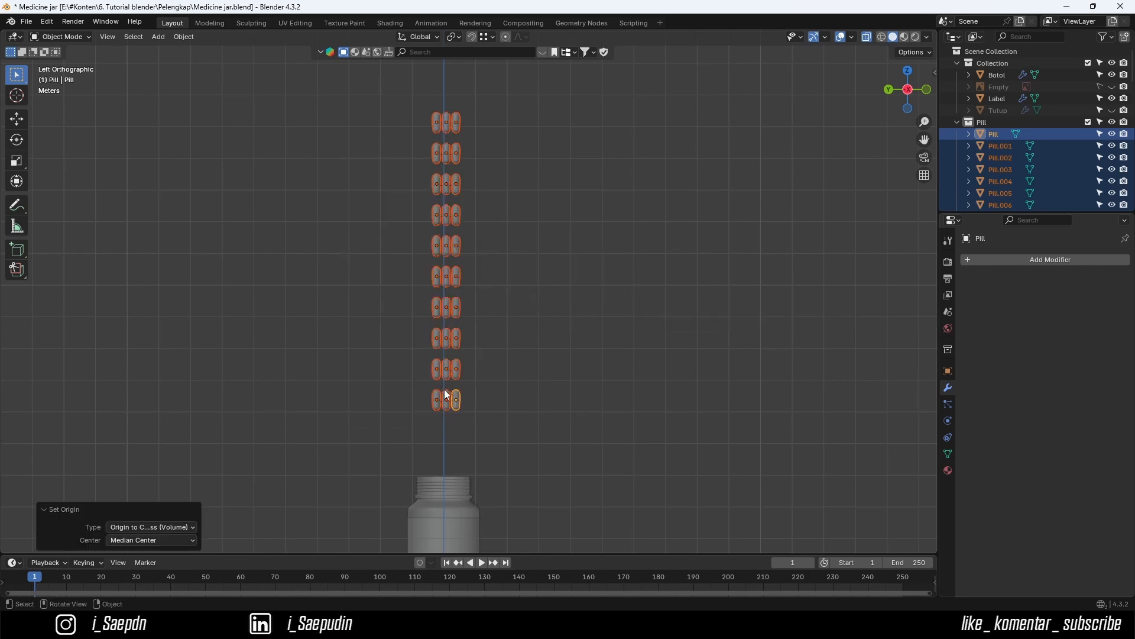
- Link the object data of all selected capsules to the active Pill object
{"action": "middle_click_drag", "start_coordinate": [467, 389], "coordinate": [438, 473]}
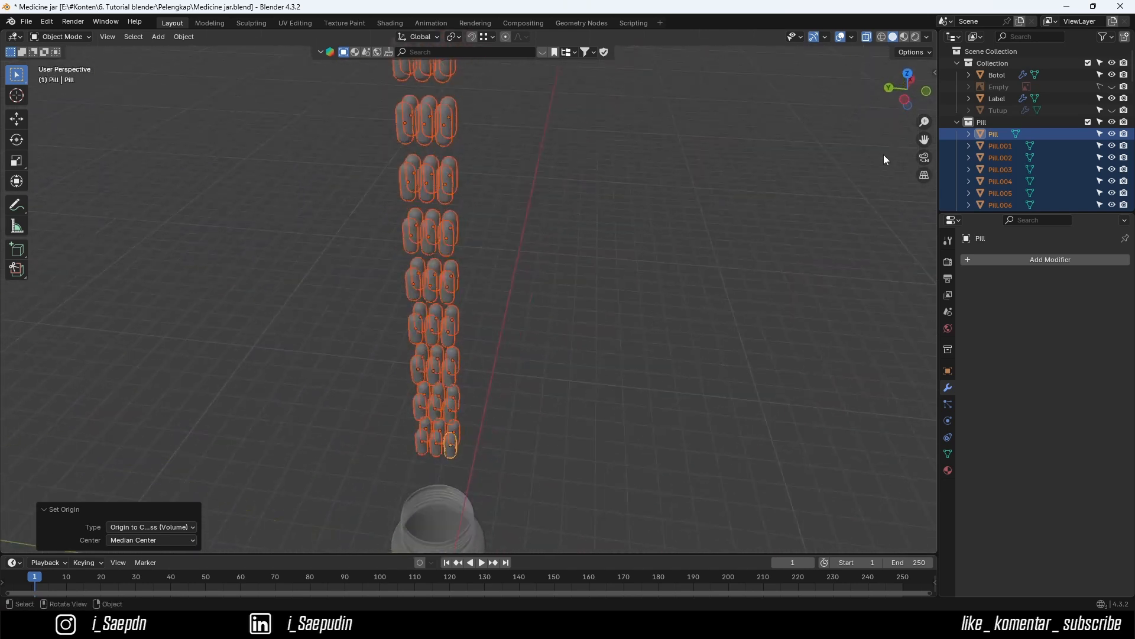
{"action": "left_click", "coordinate": [907, 101]}
{"action": "scroll", "coordinate": [477, 251], "scroll_direction": "up", "scroll_amount": 2}
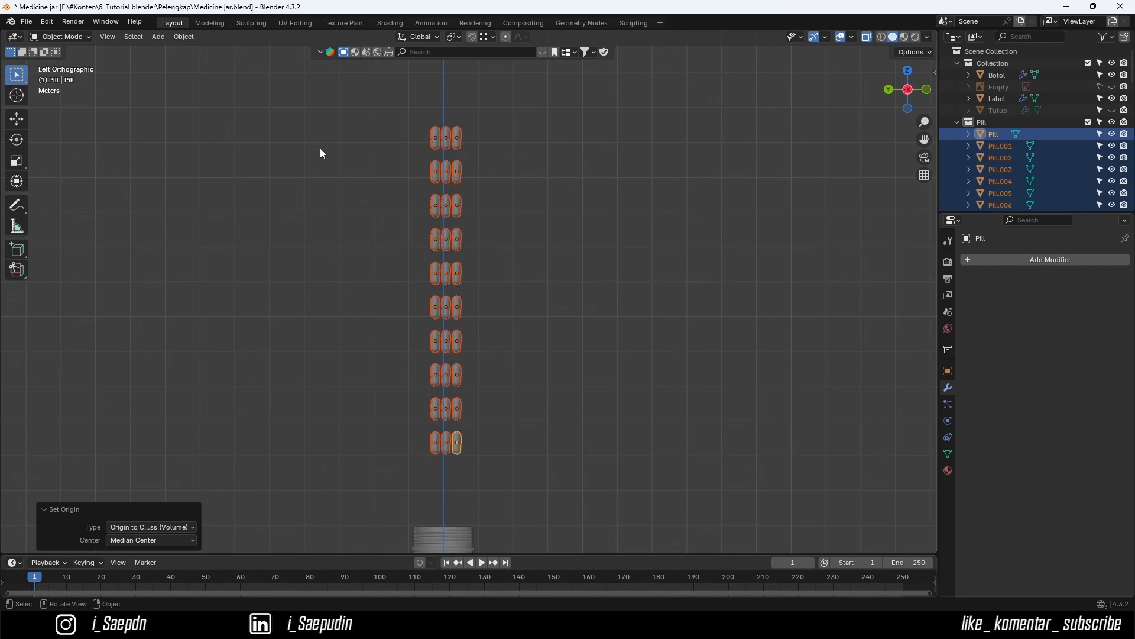
{"action": "left_click", "coordinate": [184, 37]}
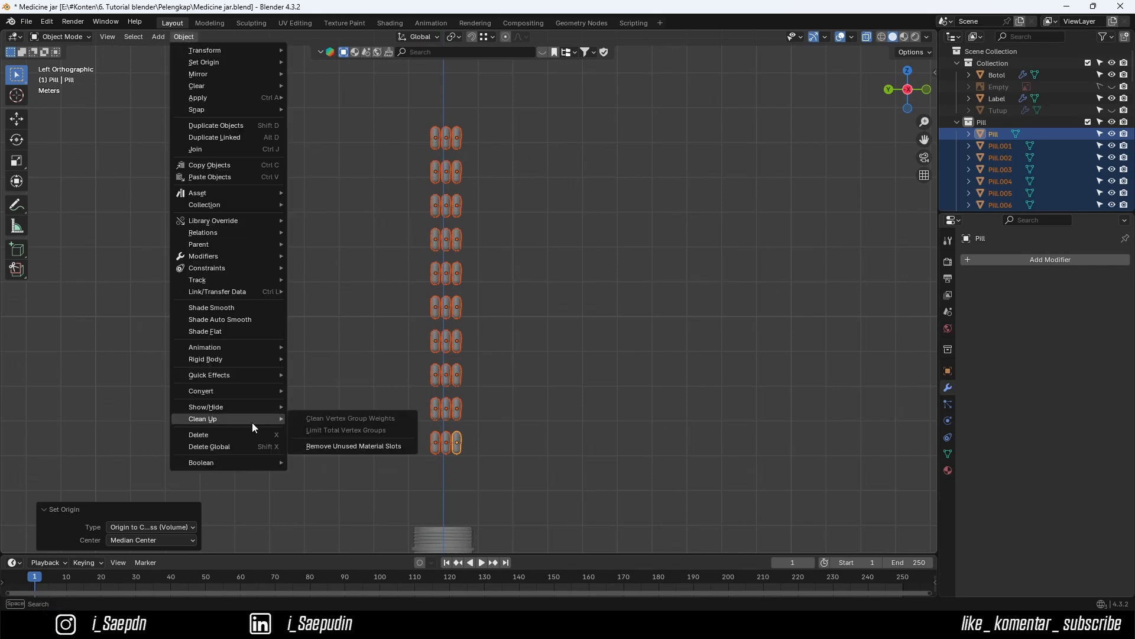
{"action": "mouse_move", "coordinate": [247, 293]}
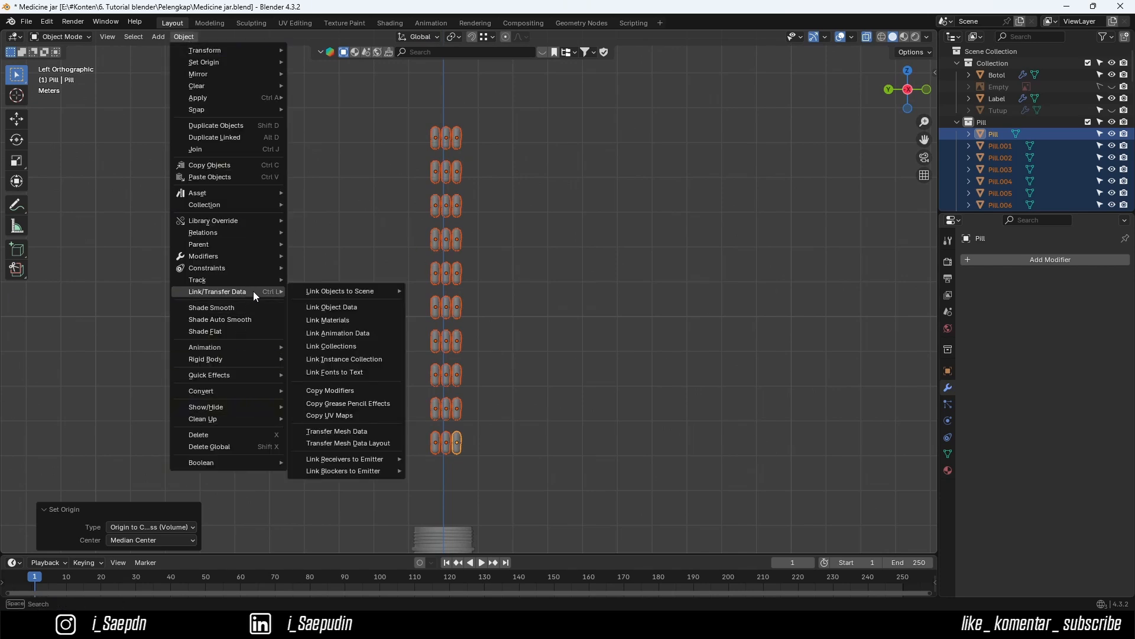
{"action": "left_click", "coordinate": [322, 307]}
- Test the linked mesh by moving the lowest front capsule's whole geometry in Edit Mode, cancel the move, and return to Object Mode
{"action": "left_click", "coordinate": [457, 442]}
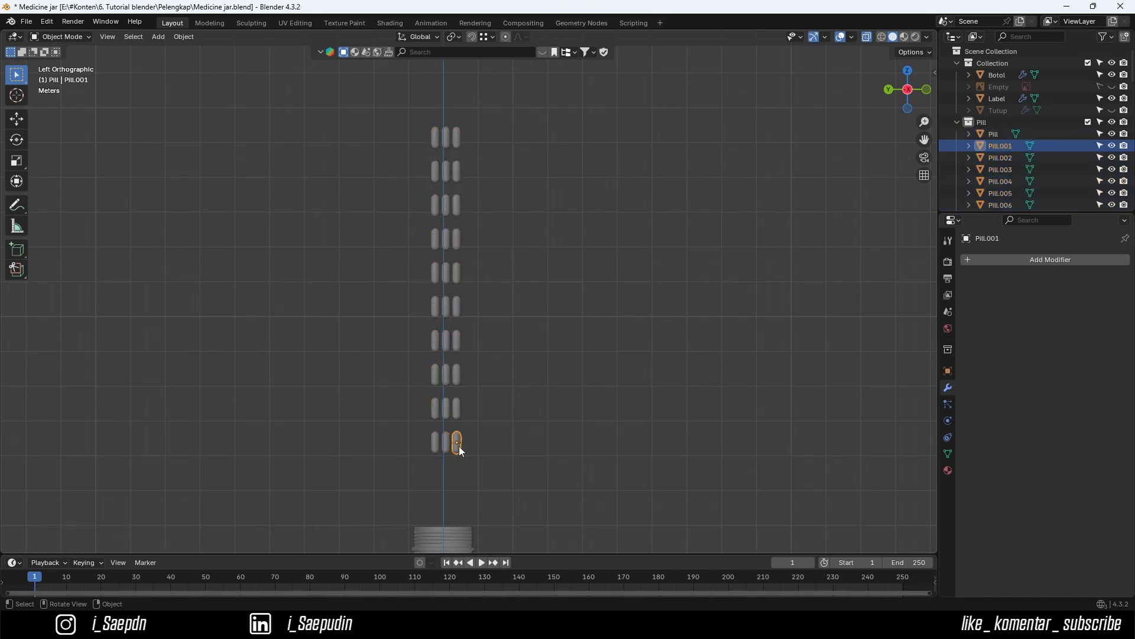
{"action": "scroll", "coordinate": [459, 446], "scroll_direction": "up", "scroll_amount": 4}
{"action": "mouse_move", "coordinate": [408, 376]}
{"action": "middle_mouse_down"}
{"action": "mouse_move", "coordinate": [410, 367]}
{"action": "mouse_move", "coordinate": [388, 385]}
{"action": "middle_mouse_up"}
{"action": "left_click", "coordinate": [381, 401]}
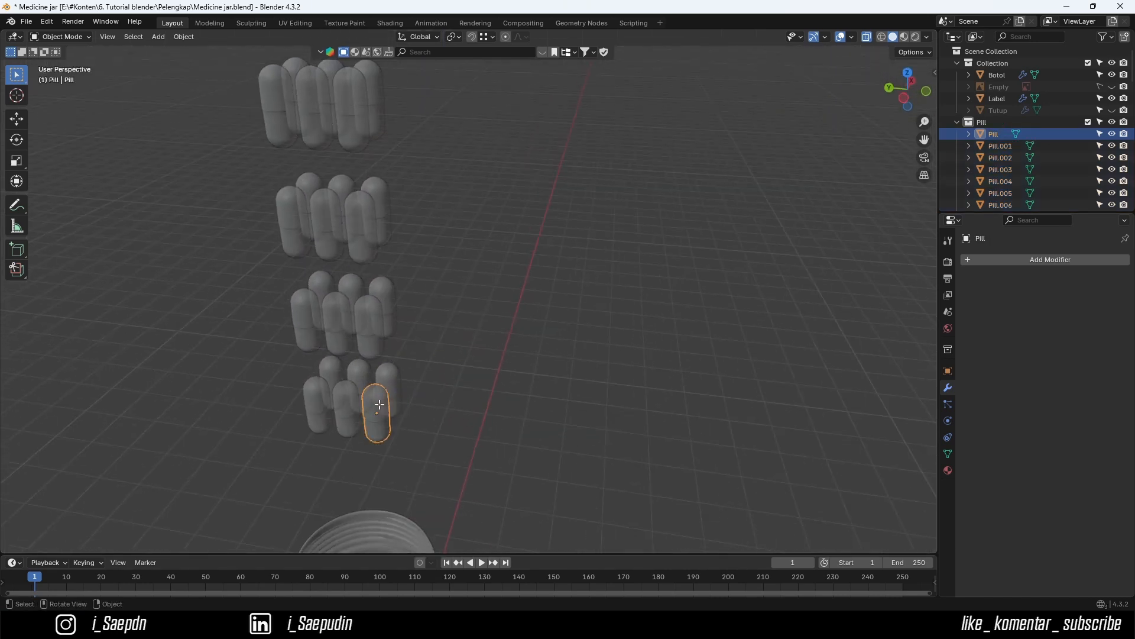
{"action": "key", "text": "Tab"}
{"action": "scroll", "coordinate": [380, 425], "scroll_direction": "up", "scroll_amount": 2}
{"action": "middle_click_drag", "start_coordinate": [381, 426], "coordinate": [406, 345], "text": "shift"}
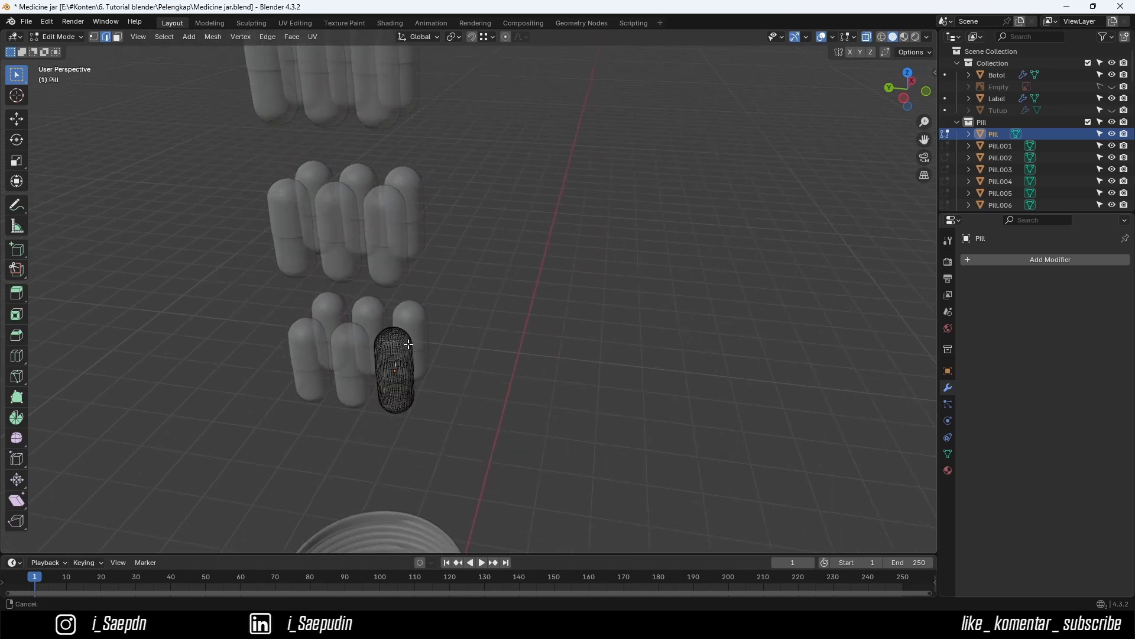
{"action": "scroll", "coordinate": [398, 387], "scroll_direction": "up", "scroll_amount": 2}
{"action": "key", "text": "a"}
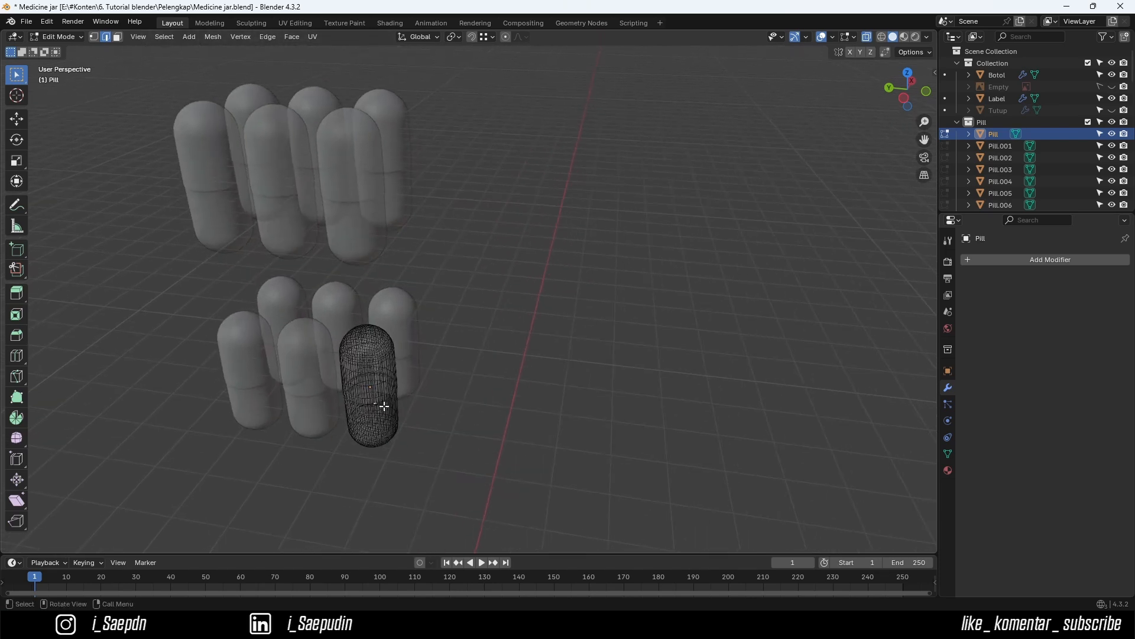
{"action": "key", "text": "g"}
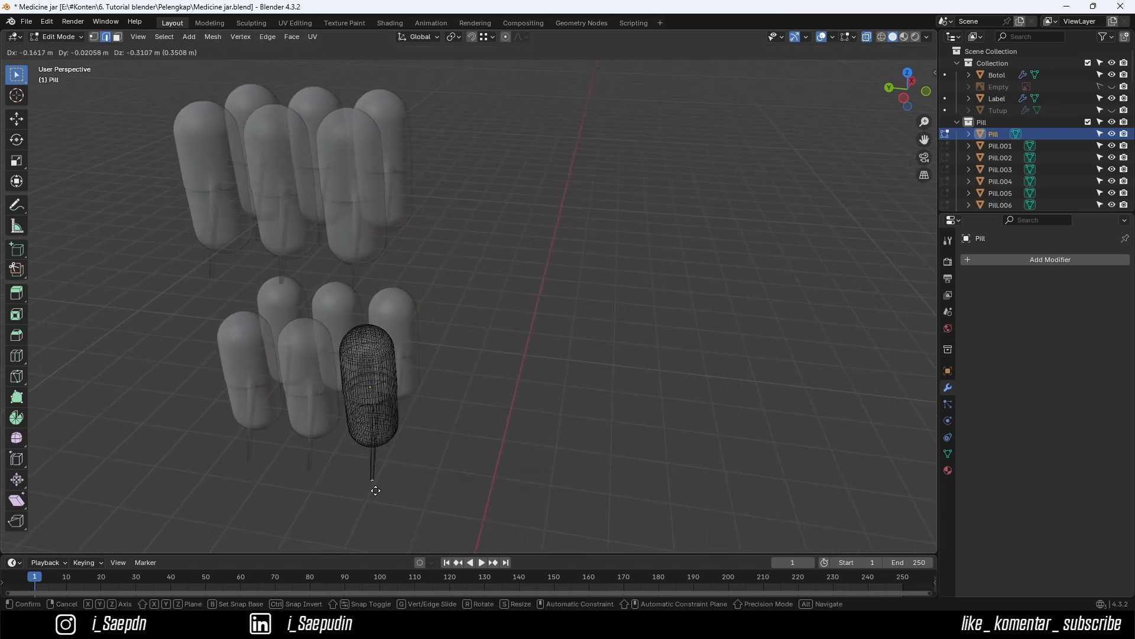
{"action": "right_click", "coordinate": [363, 377]}
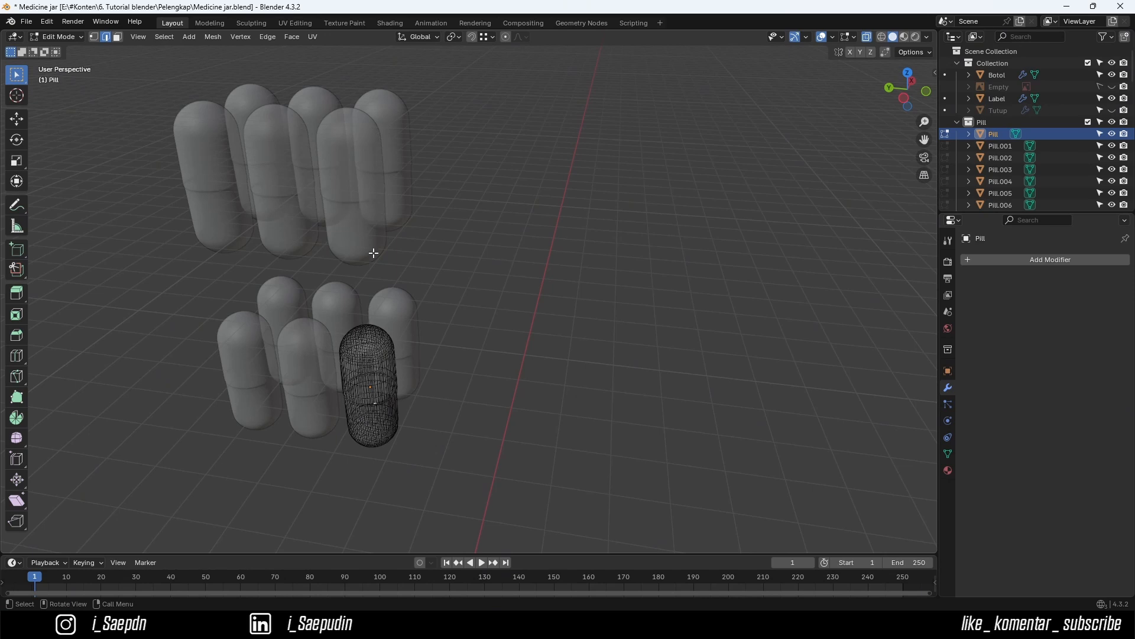
{"action": "scroll", "coordinate": [374, 253], "scroll_direction": "down", "scroll_amount": 2}
{"action": "middle_click_drag", "start_coordinate": [388, 356], "coordinate": [430, 341]}
{"action": "key", "text": "Tab"}
{"action": "scroll", "coordinate": [384, 359], "scroll_direction": "down", "scroll_amount": 1}
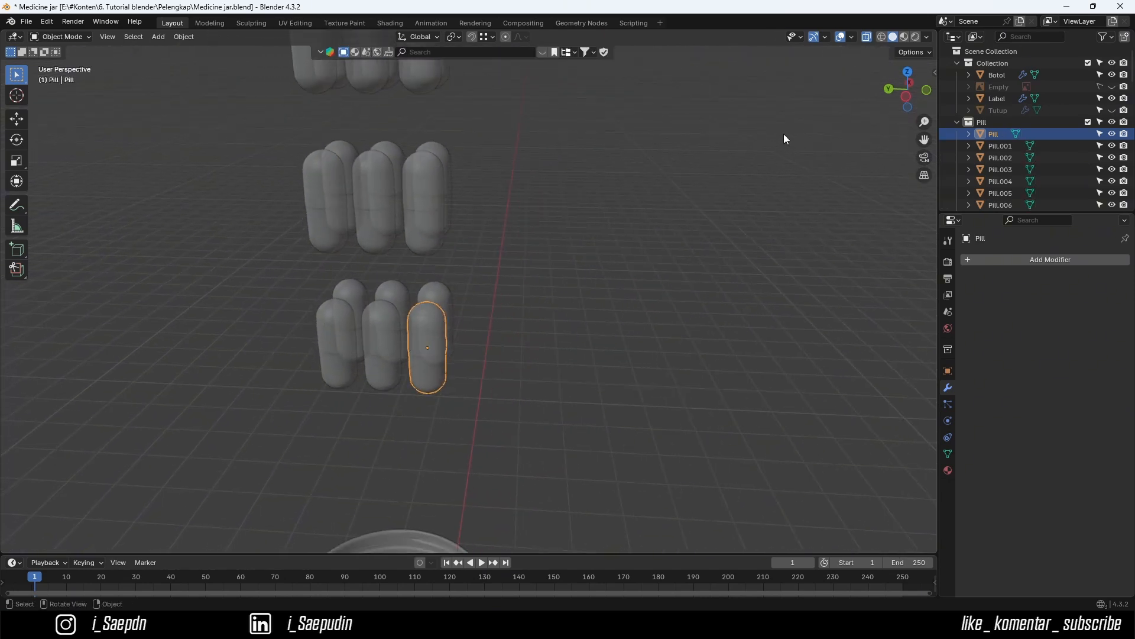
- Turn off X-ray display and give the lowest front capsule an Active rigid body with a Capsule collision shape
{"action": "left_click", "coordinate": [869, 36]}
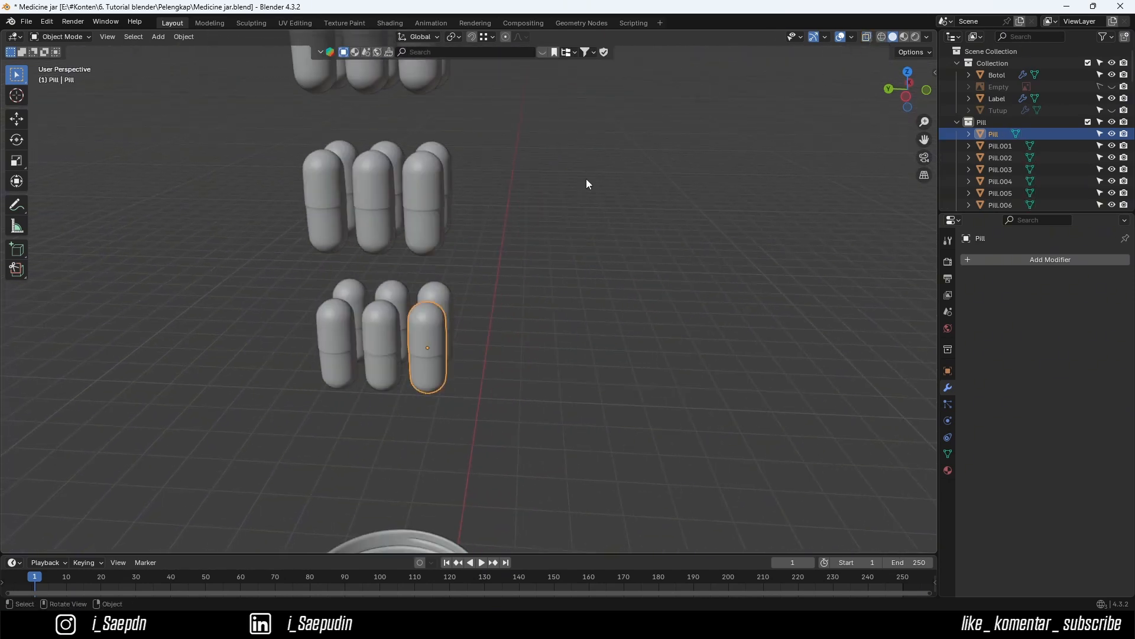
{"action": "scroll", "coordinate": [432, 250], "scroll_direction": "down", "scroll_amount": 3}
{"action": "middle_click_drag", "start_coordinate": [437, 320], "coordinate": [414, 404]}
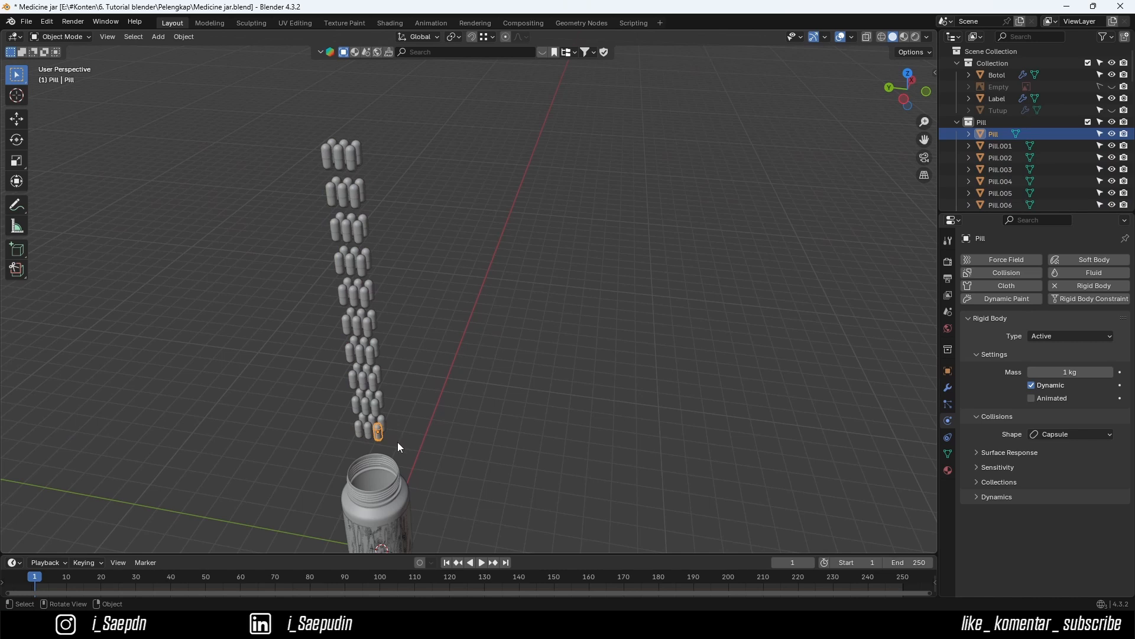
- Select all the capsules and copy the rigid body settings from the active Pill to them
{"action": "middle_click_drag", "start_coordinate": [397, 442], "coordinate": [406, 439]}
{"action": "left_click_drag", "start_coordinate": [410, 424], "coordinate": [312, 143]}
{"action": "left_click", "coordinate": [184, 38]}
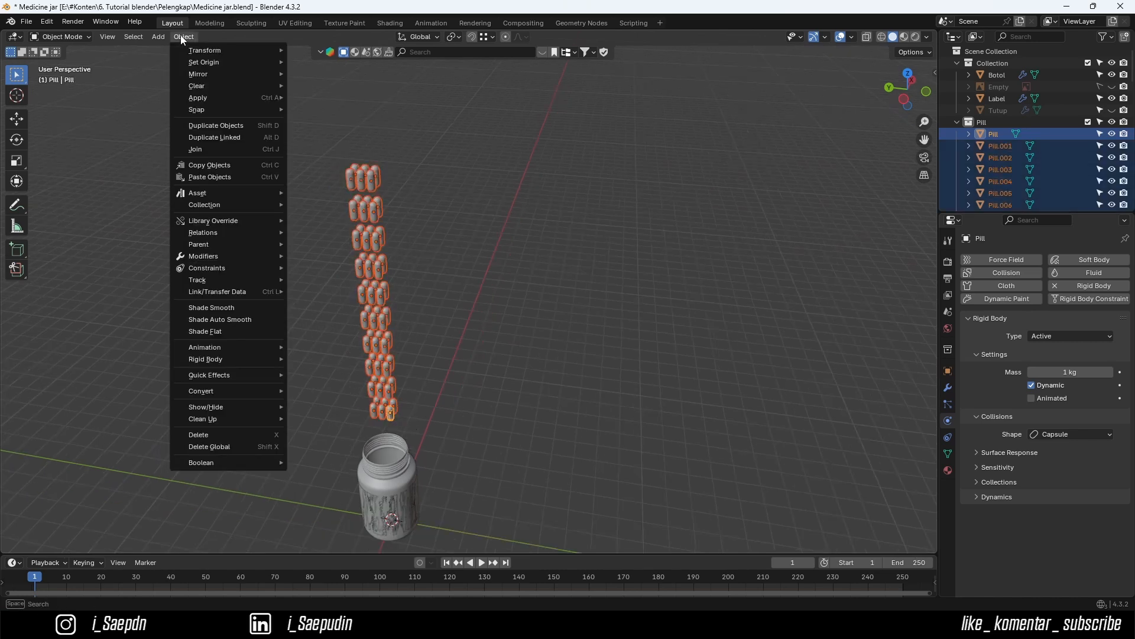
{"action": "mouse_move", "coordinate": [241, 350]}
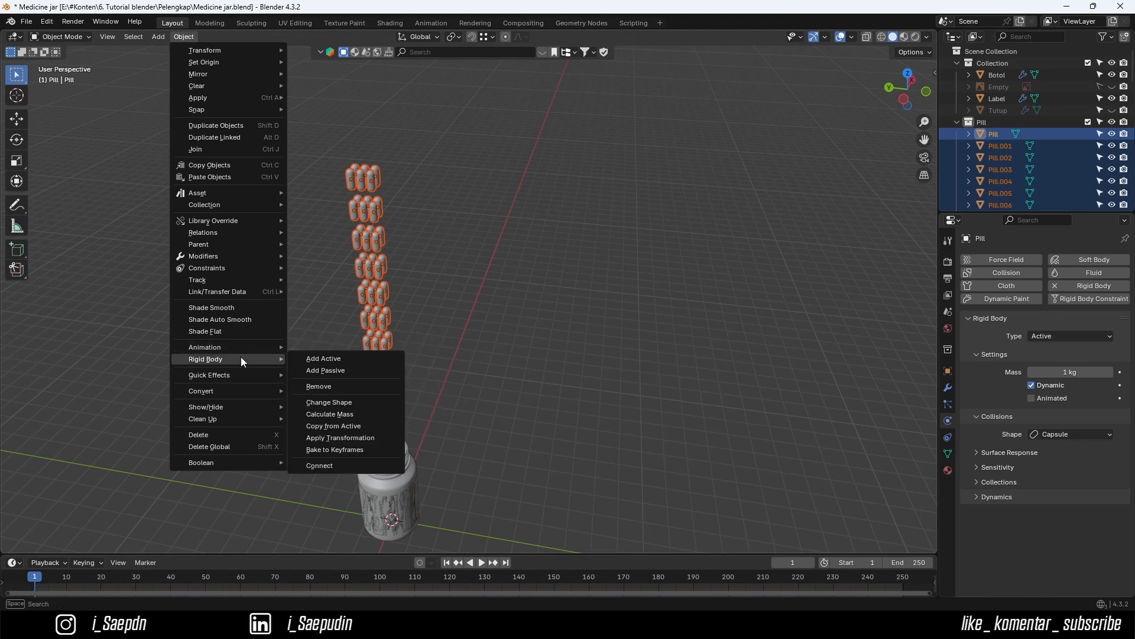
{"action": "left_click", "coordinate": [349, 427]}
- Deselect the stack and select a single capsule in the second-lowest row to check its rigid body settings
{"action": "scroll", "coordinate": [343, 196], "scroll_direction": "up", "scroll_amount": 4}
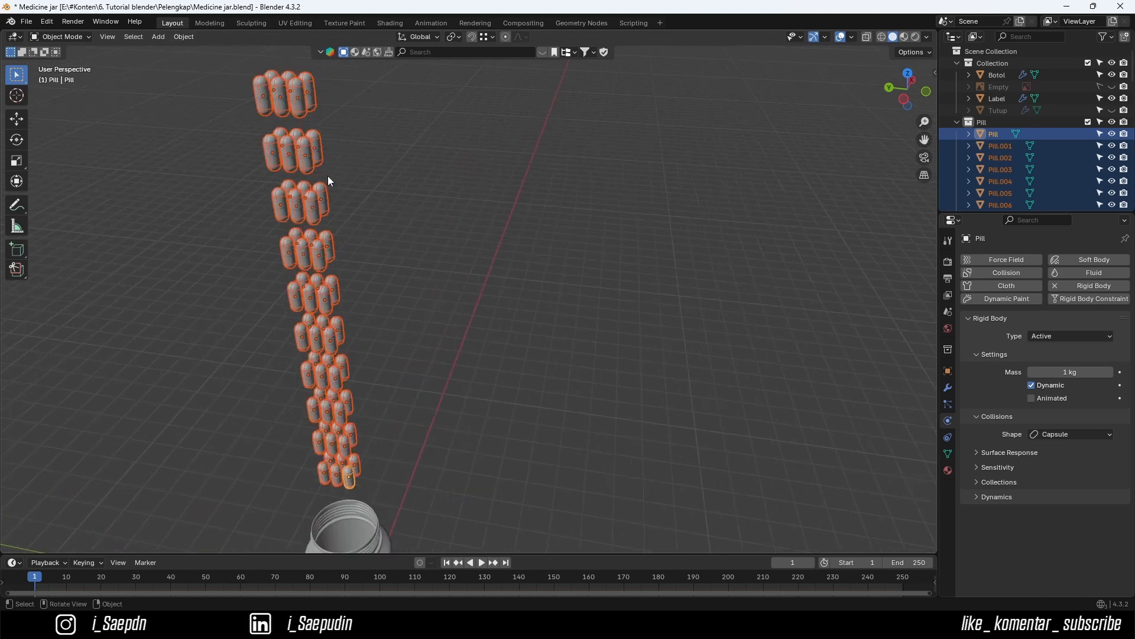
{"action": "left_click", "coordinate": [386, 174]}
{"action": "middle_click_drag", "start_coordinate": [348, 257], "coordinate": [349, 246]}
{"action": "scroll", "coordinate": [355, 284], "scroll_direction": "down", "scroll_amount": 2}
{"action": "left_click", "coordinate": [390, 354]}
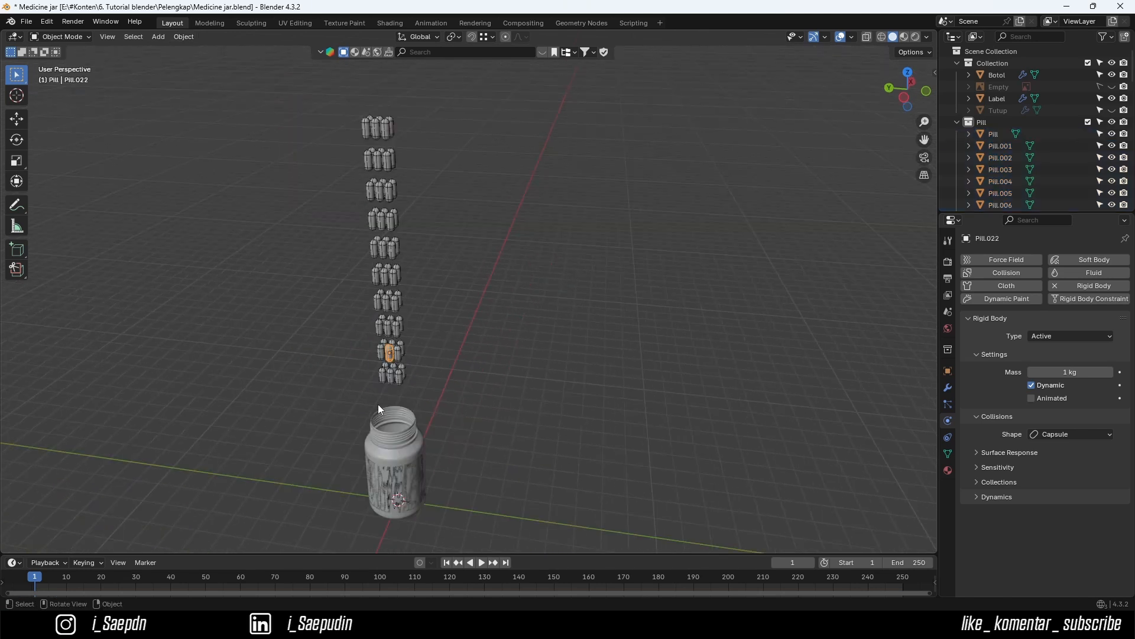
- Add rigid body physics to the jar object Botol and set its type to Passive
{"action": "scroll", "coordinate": [375, 406], "scroll_direction": "up", "scroll_amount": 2}
{"action": "middle_click_drag", "start_coordinate": [374, 410], "coordinate": [387, 370], "text": "shift"}
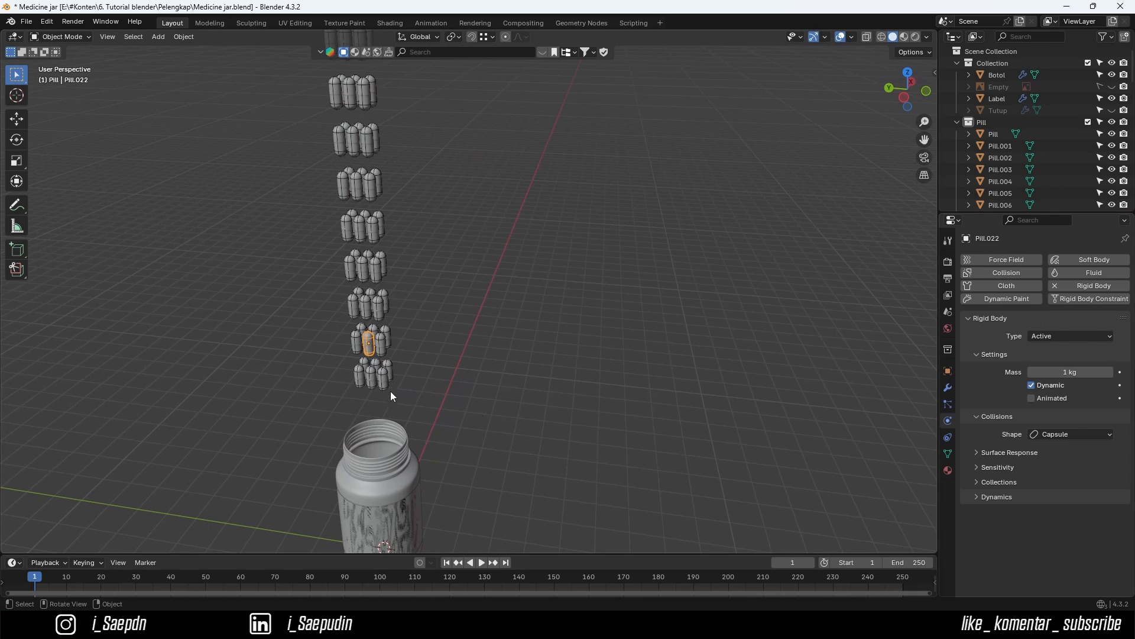
{"action": "left_click", "coordinate": [379, 464]}
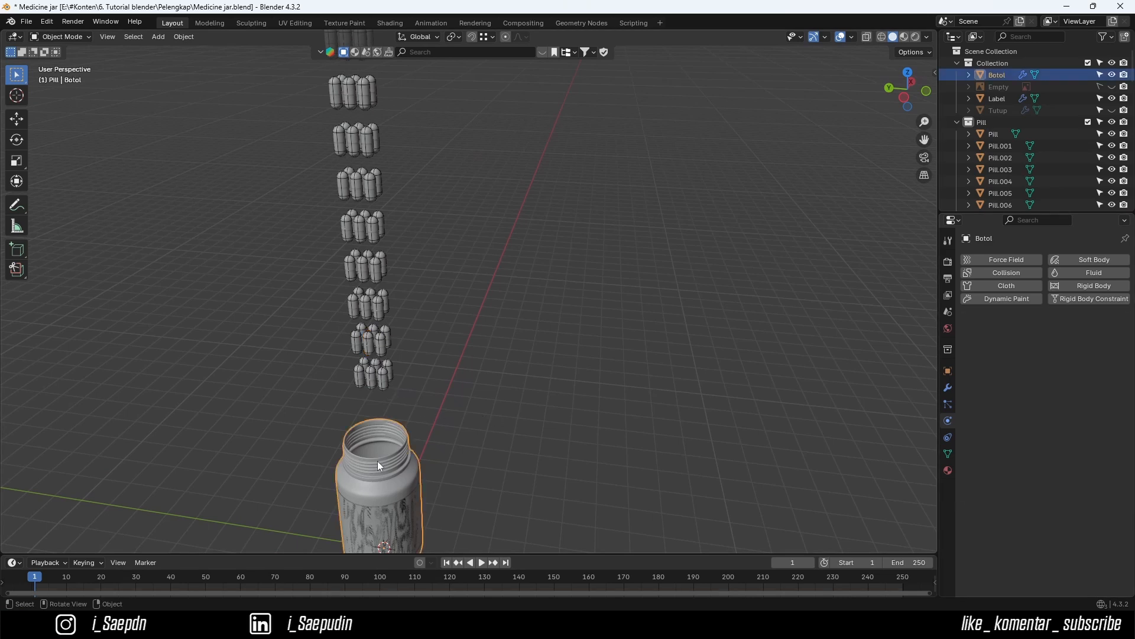
{"action": "left_click", "coordinate": [1079, 285]}
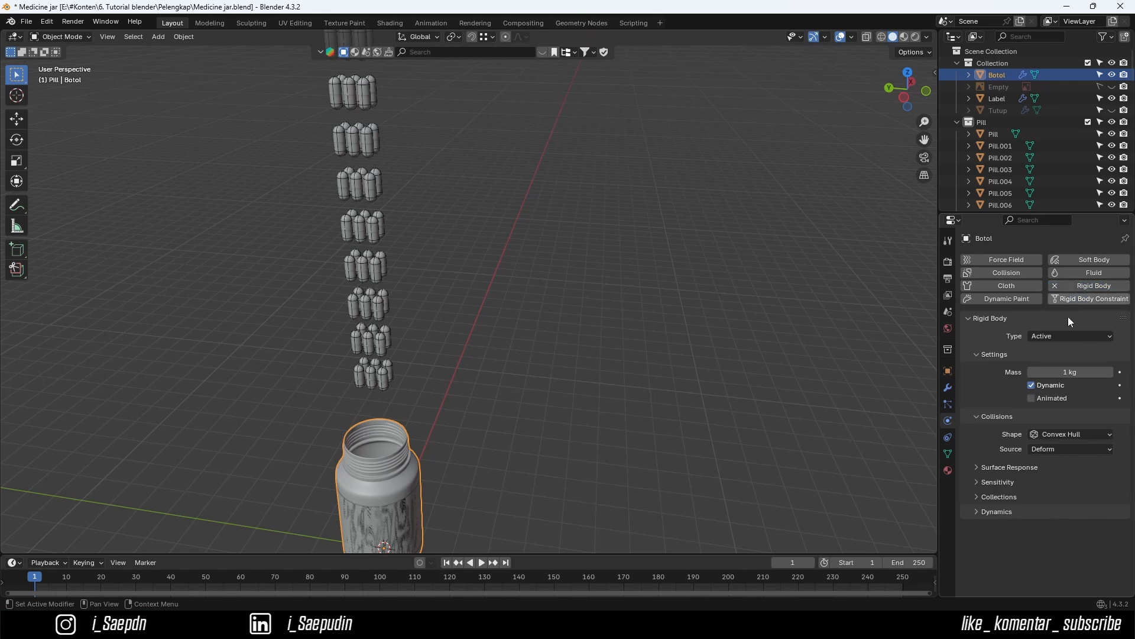
{"action": "left_click", "coordinate": [1064, 337]}
{"action": "left_click", "coordinate": [1046, 361]}
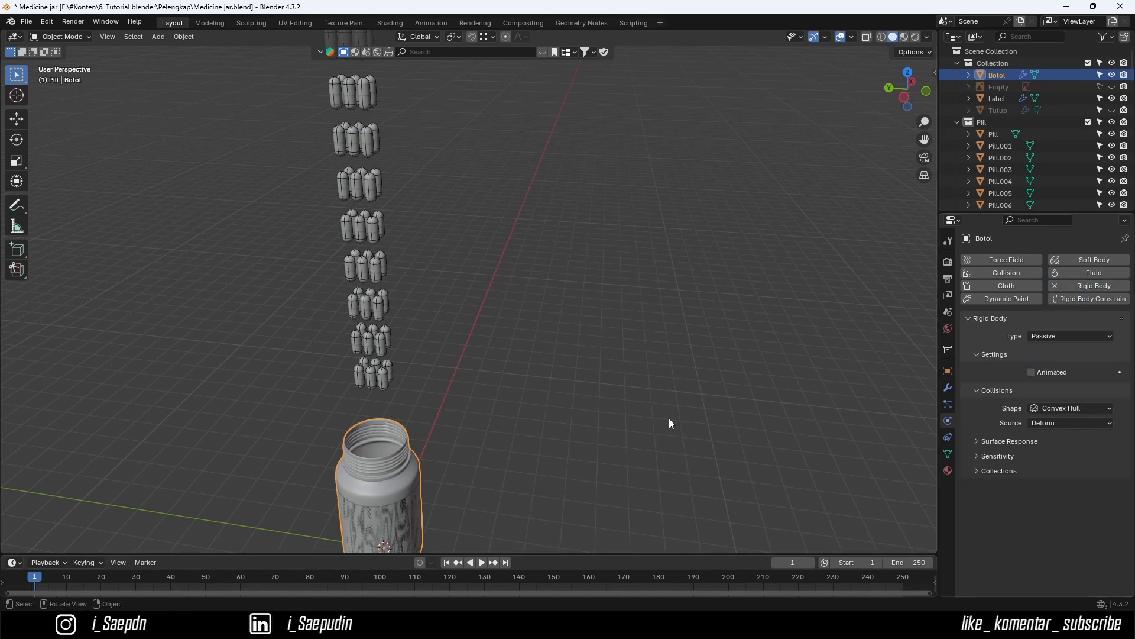
- Play the pill-drop simulation, check the pills at the jar opening, and return to frame 1
{"action": "key", "text": "space"}
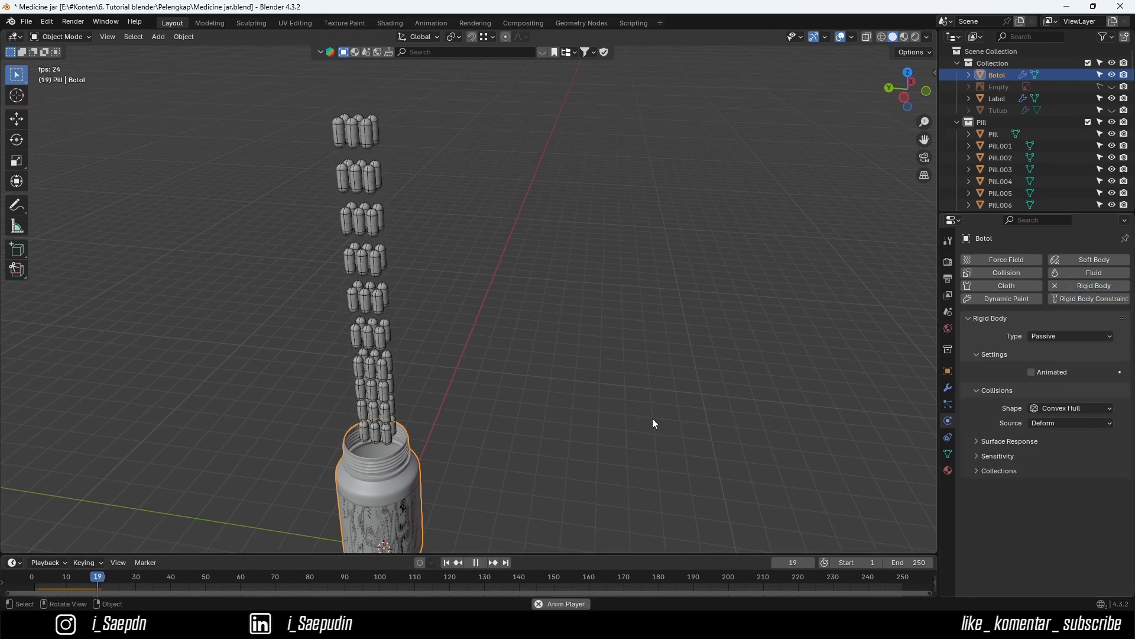
{"action": "key", "text": "space"}
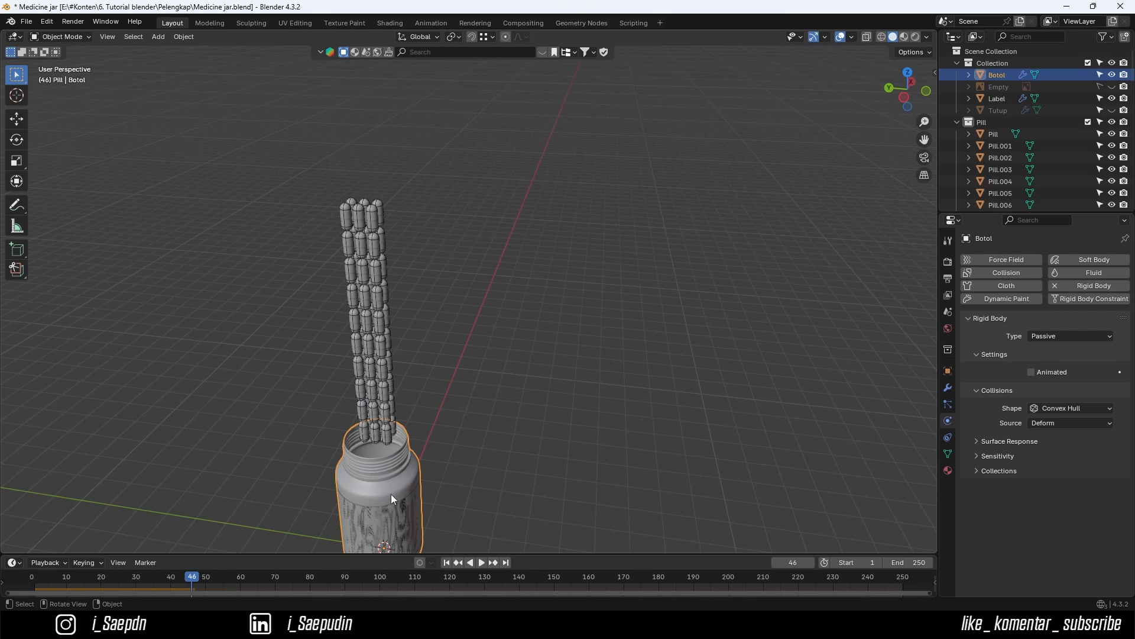
{"action": "middle_click_drag", "start_coordinate": [379, 450], "coordinate": [342, 460]}
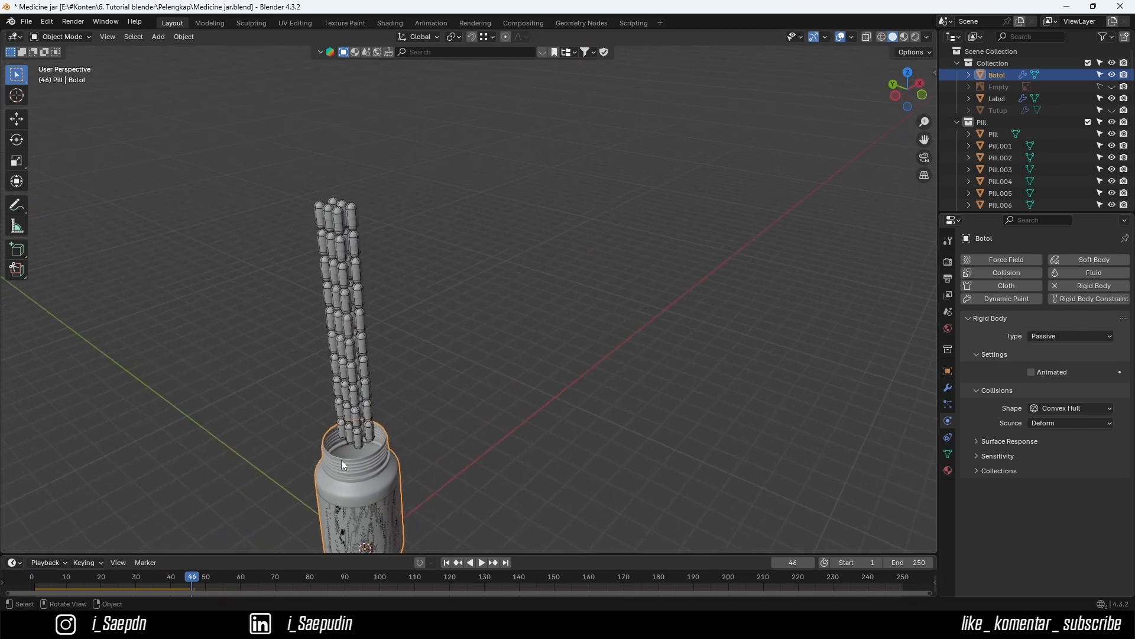
{"action": "left_click", "coordinate": [446, 563]}
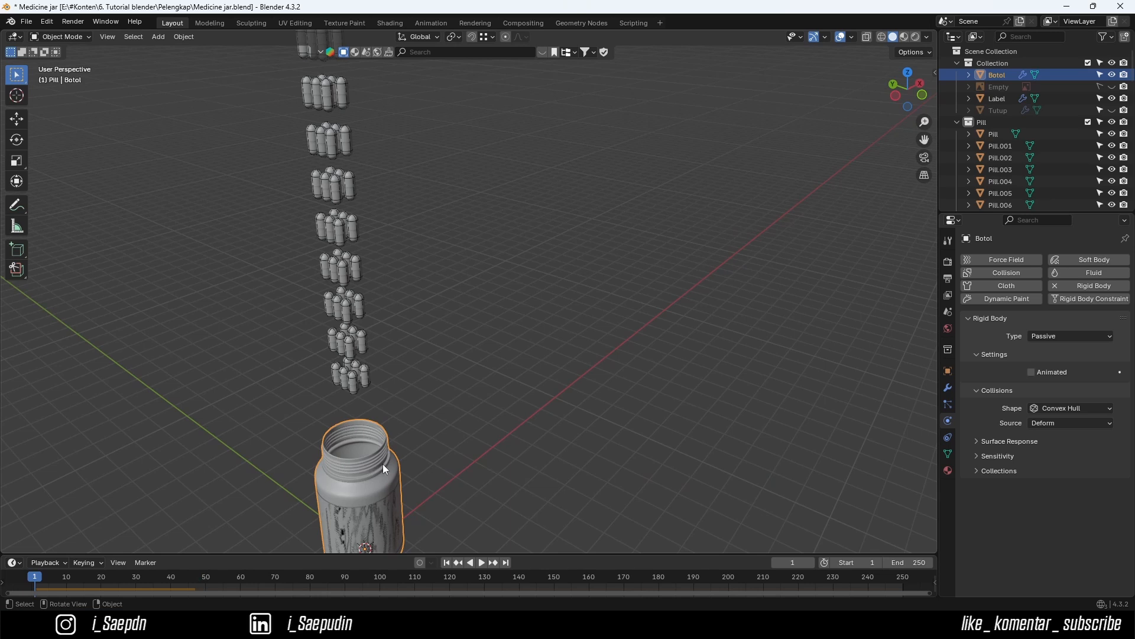
- Set the jar's rigid body collision shape to Mesh
{"action": "left_click", "coordinate": [1042, 409]}
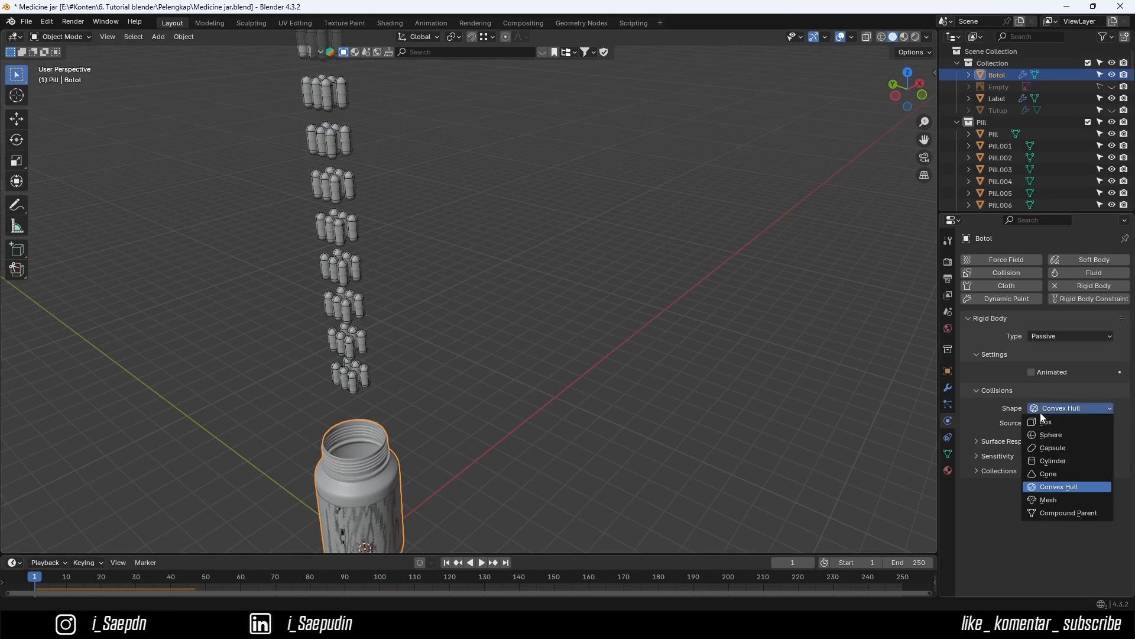
{"action": "left_click", "coordinate": [1048, 505]}
{"action": "middle_click_drag", "start_coordinate": [431, 454], "coordinate": [451, 377], "text": "shift"}
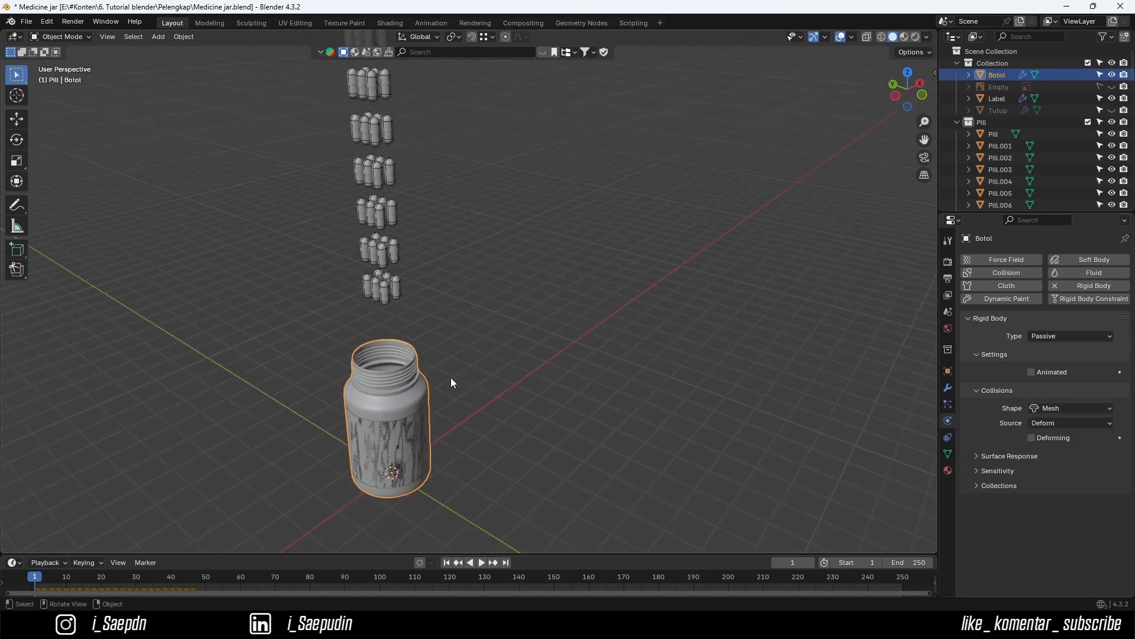
- Replay the simulation with the Mesh collision shape to check the pills dropping into the jar, and rewind to frame 1
{"action": "key", "text": "space"}
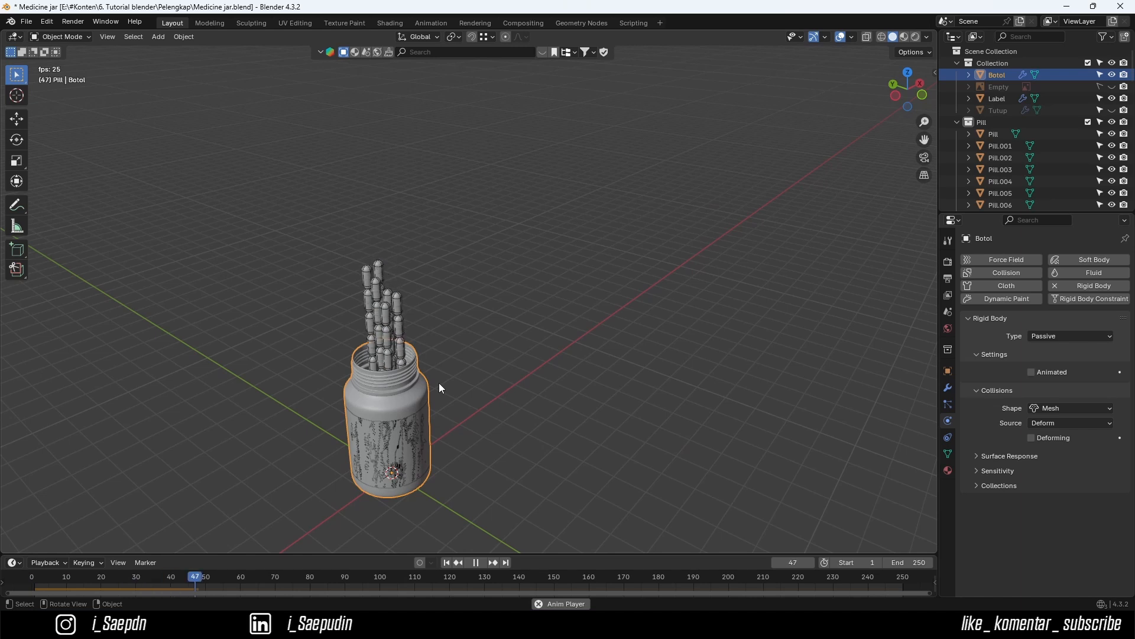
{"action": "middle_click_drag", "start_coordinate": [461, 348], "coordinate": [545, 409]}
{"action": "key", "text": "space"}
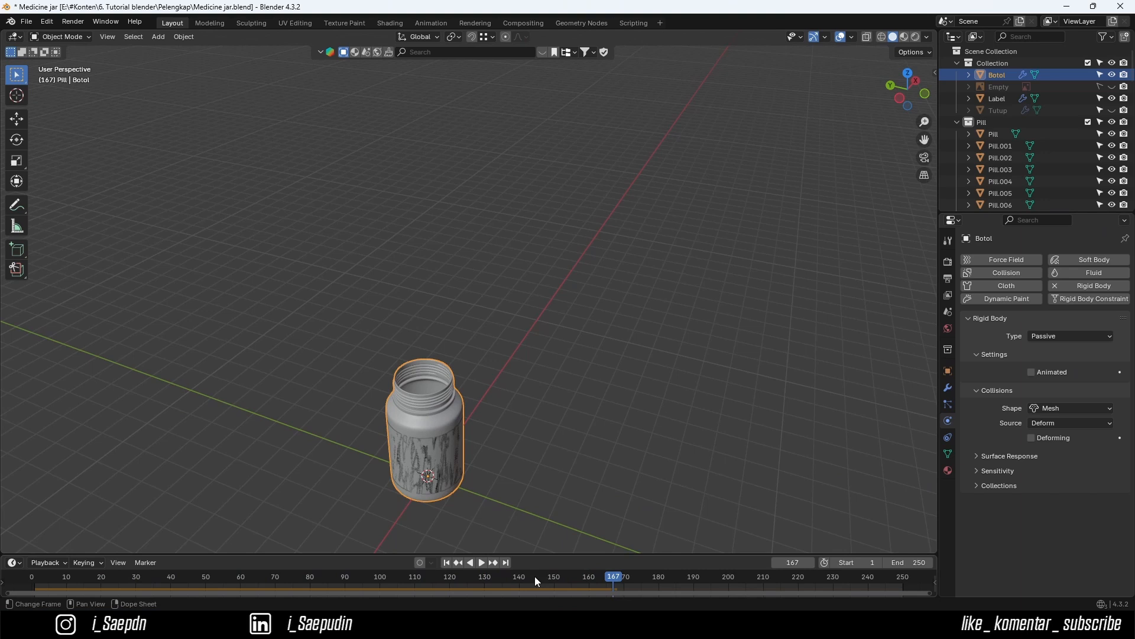
{"action": "left_click", "coordinate": [458, 562]}
- Switch the viewport to rendered shading and give the lowest front pill a new material
{"action": "left_click", "coordinate": [881, 37]}
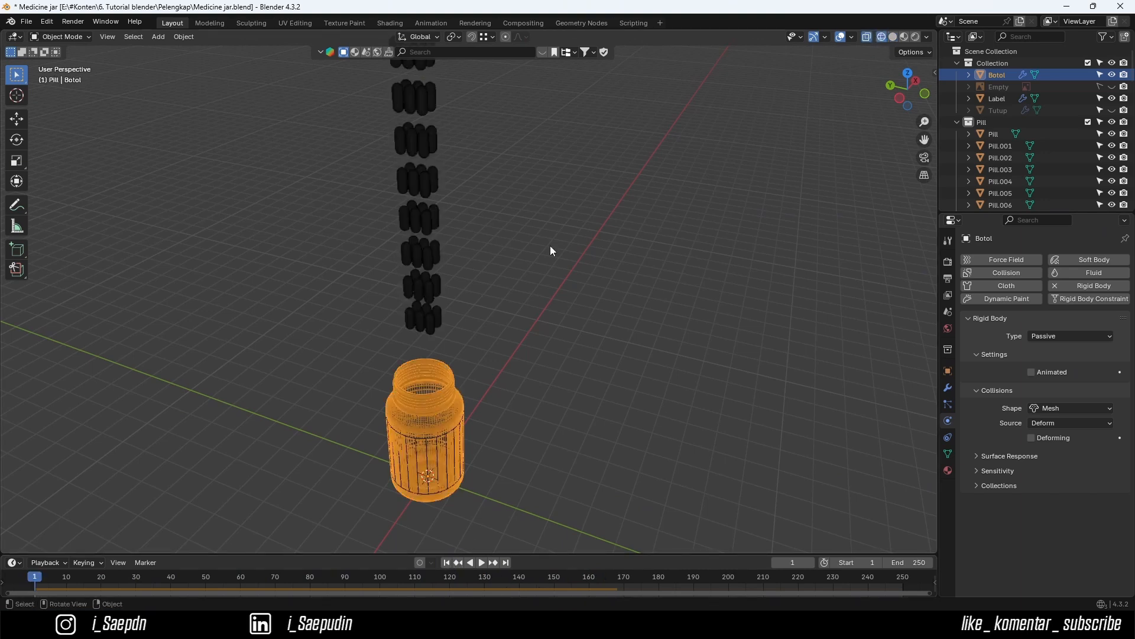
{"action": "scroll", "coordinate": [459, 297], "scroll_direction": "down", "scroll_amount": 3}
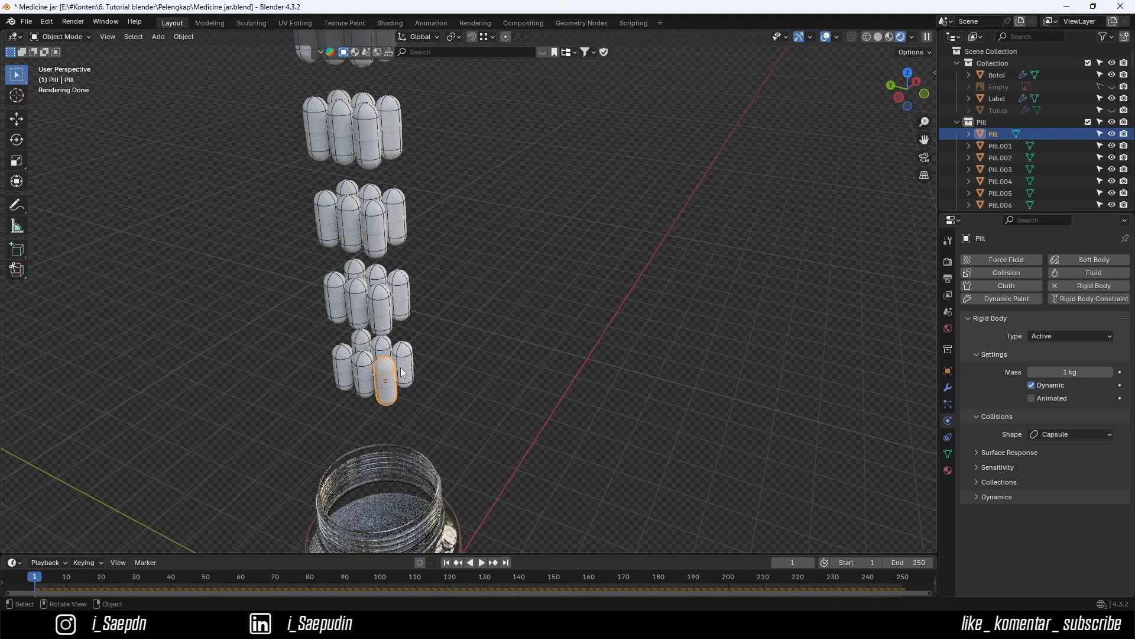
{"action": "left_click", "coordinate": [948, 470]}
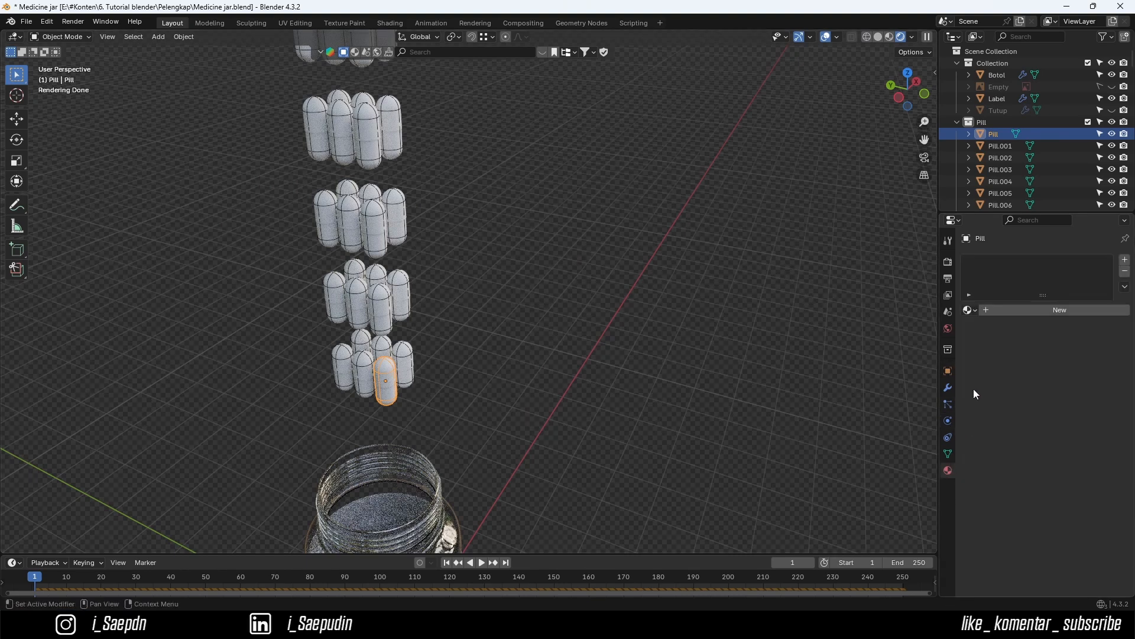
{"action": "left_click", "coordinate": [1005, 310]}
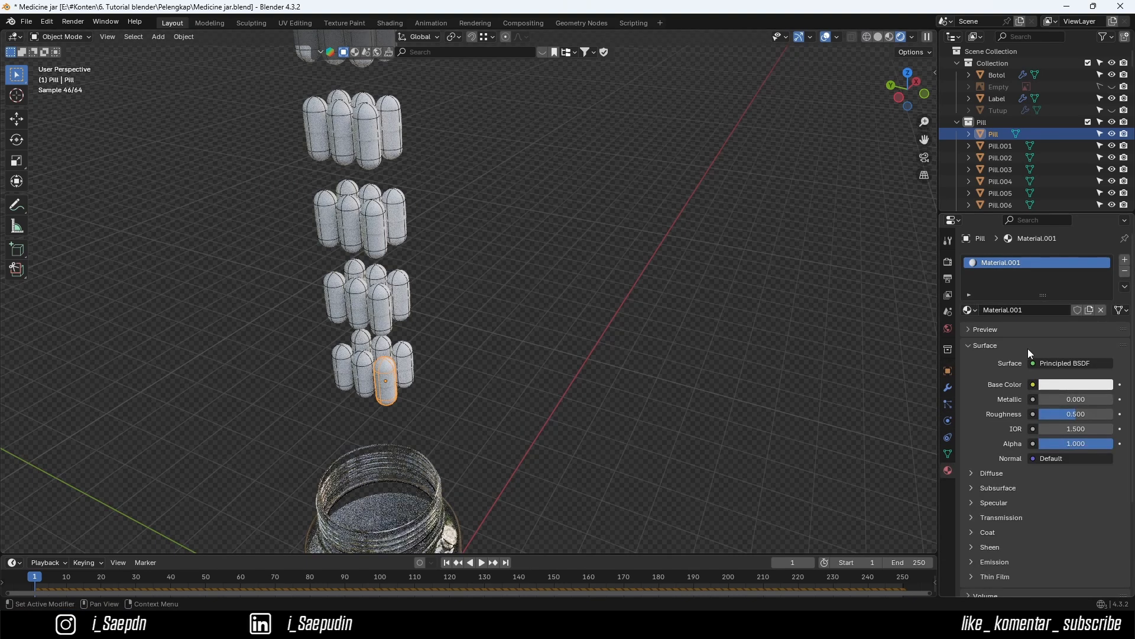
- Set the pill material's base color to a soft orange-brown and its roughness to 0.185
{"action": "scroll", "coordinate": [403, 419], "scroll_direction": "up", "scroll_amount": 3}
{"action": "middle_click_drag", "start_coordinate": [417, 403], "coordinate": [562, 367], "text": "shift"}
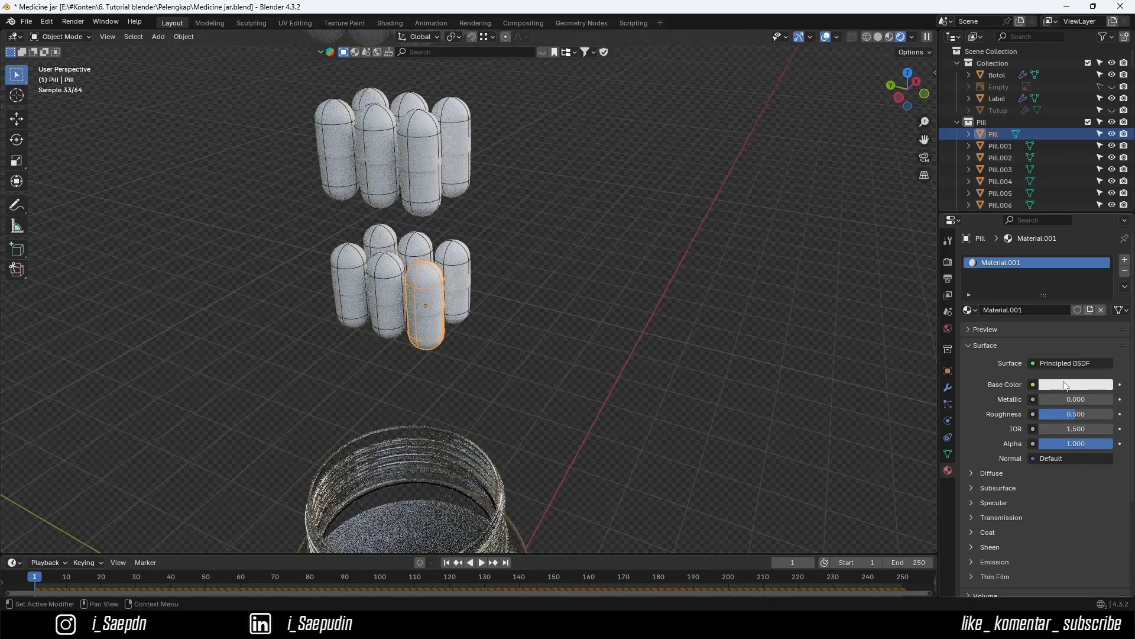
{"action": "left_click", "coordinate": [1064, 384]}
{"action": "left_click_drag", "start_coordinate": [1045, 247], "coordinate": [1042, 258]}
{"action": "left_click_drag", "start_coordinate": [1103, 199], "coordinate": [1104, 211]}
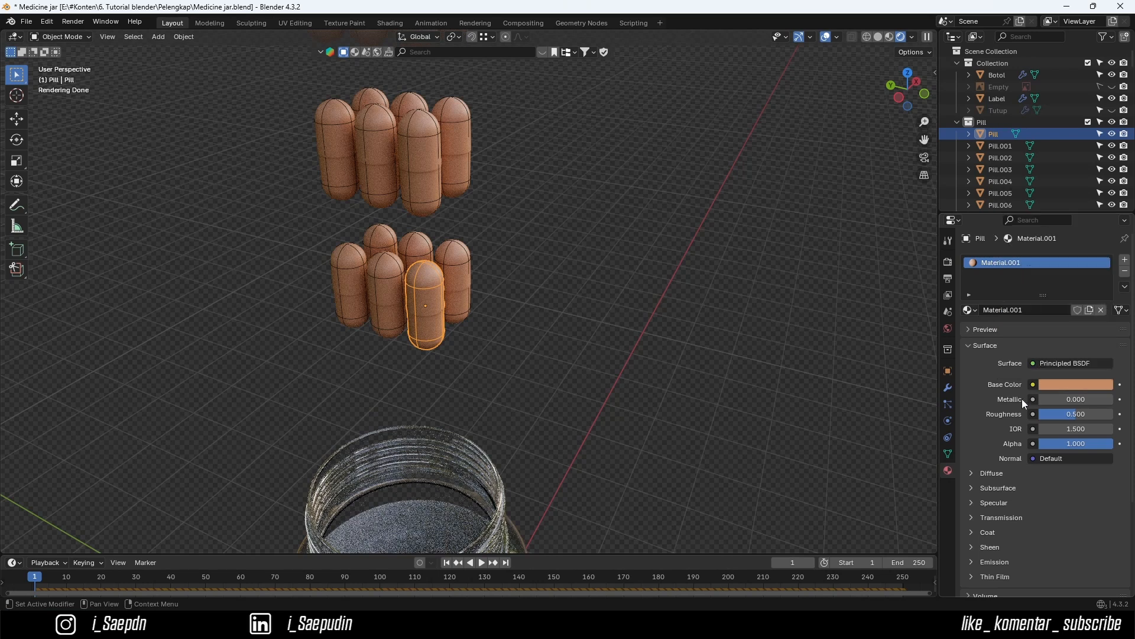
{"action": "left_click_drag", "start_coordinate": [1078, 416], "coordinate": [1052, 416]}
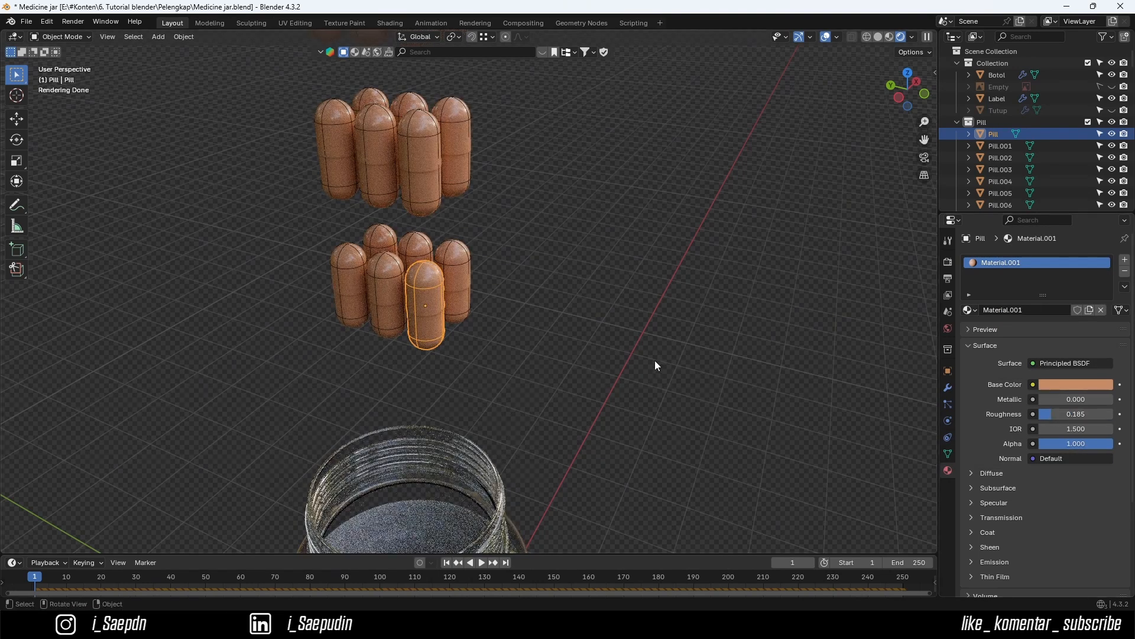
- Select the white pills in the upper part of the stack and switch the viewport to Material Preview shading
{"action": "scroll", "coordinate": [612, 331], "scroll_direction": "down", "scroll_amount": 10}
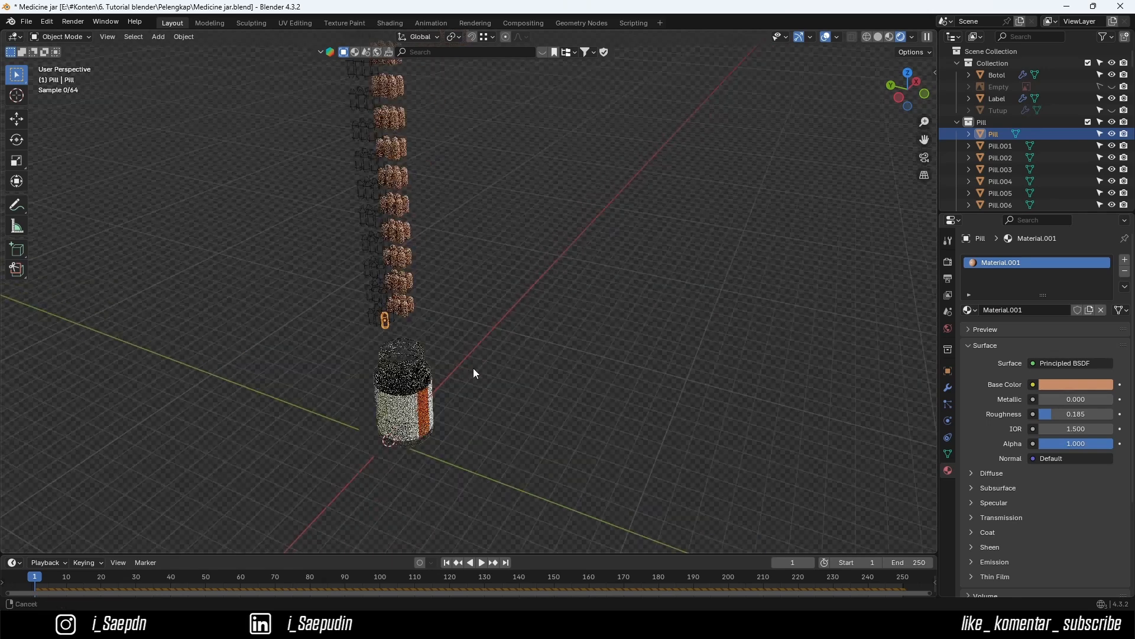
{"action": "scroll", "coordinate": [471, 364], "scroll_direction": "down", "scroll_amount": 3}
{"action": "middle_click_drag", "start_coordinate": [482, 316], "coordinate": [466, 343], "text": "shift"}
{"action": "scroll", "coordinate": [417, 269], "scroll_direction": "up", "scroll_amount": 1}
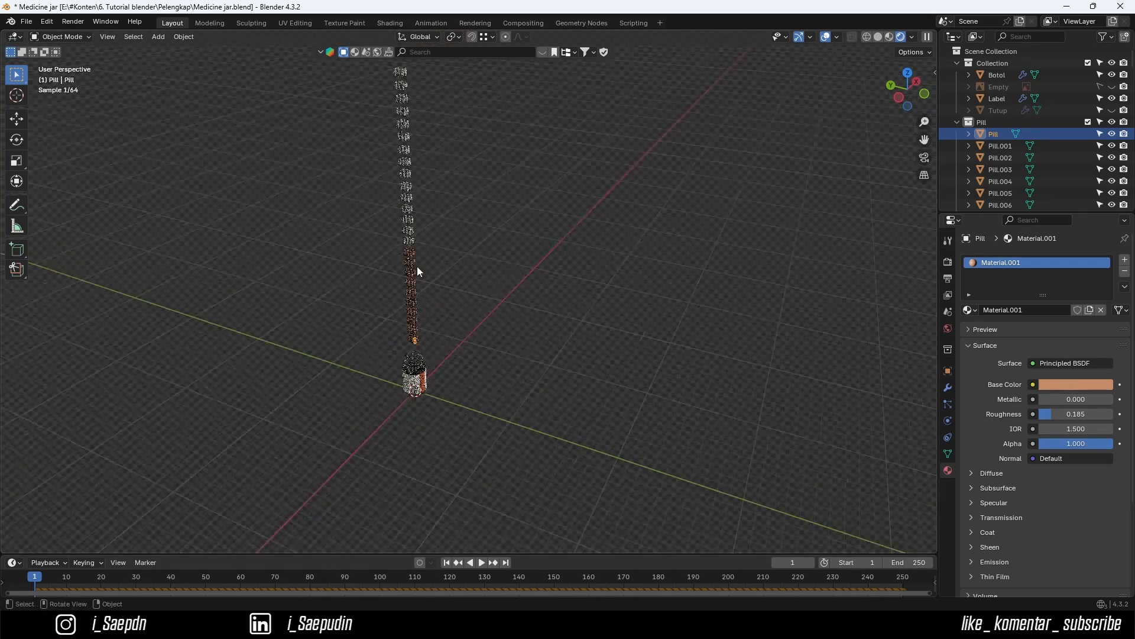
{"action": "middle_click_drag", "start_coordinate": [424, 275], "coordinate": [440, 400], "text": "shift"}
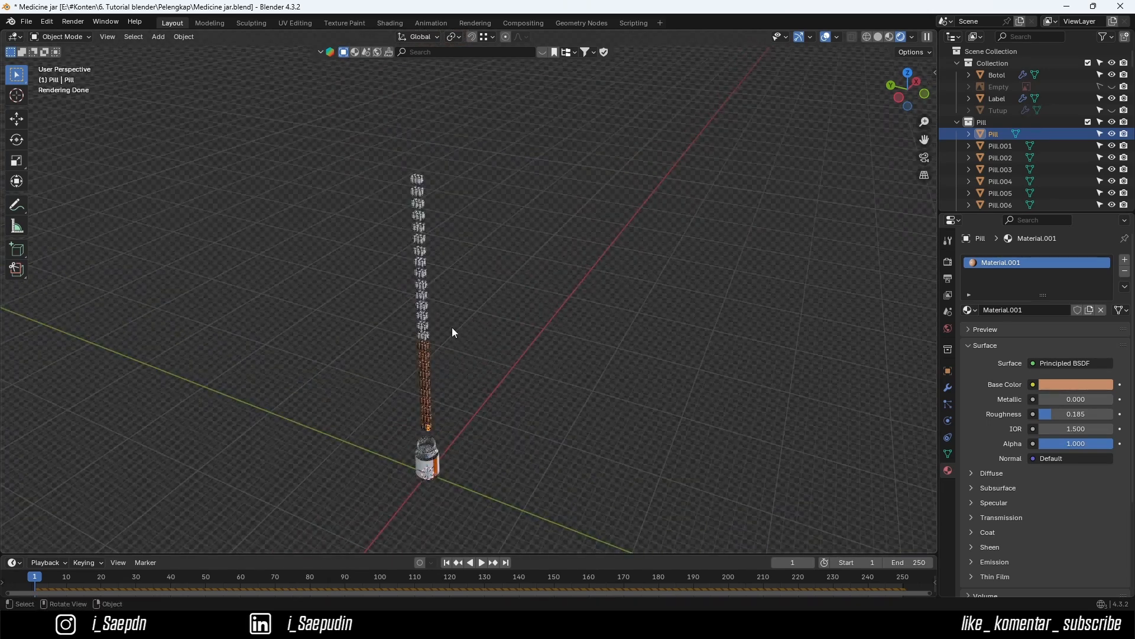
{"action": "scroll", "coordinate": [438, 337], "scroll_direction": "up", "scroll_amount": 2}
{"action": "scroll", "coordinate": [427, 346], "scroll_direction": "up", "scroll_amount": 1}
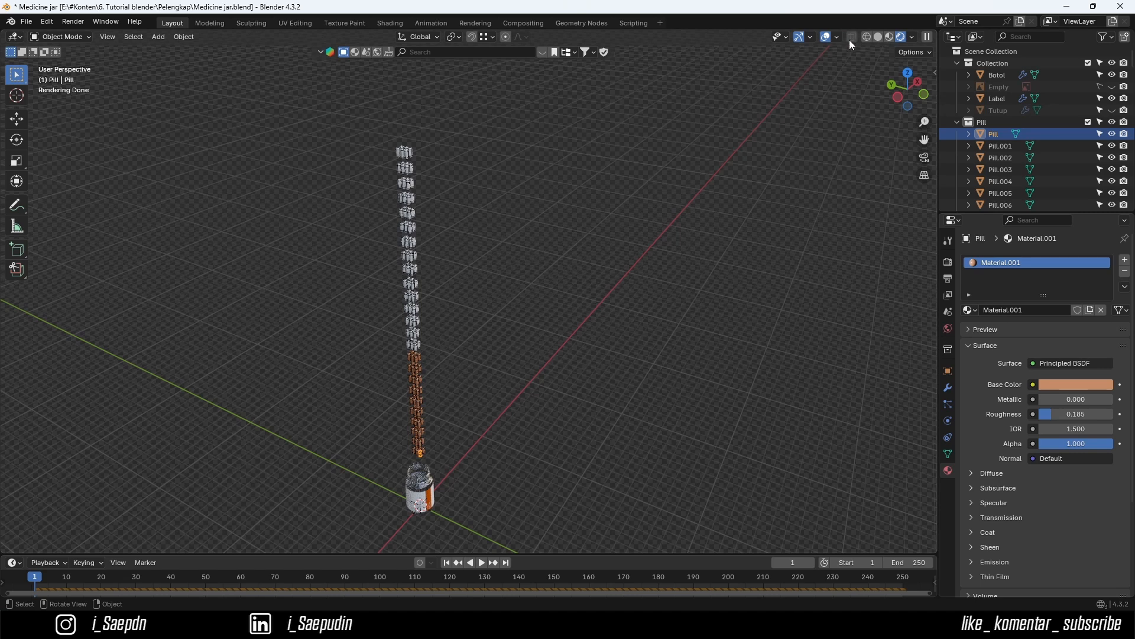
{"action": "left_click", "coordinate": [878, 37]}
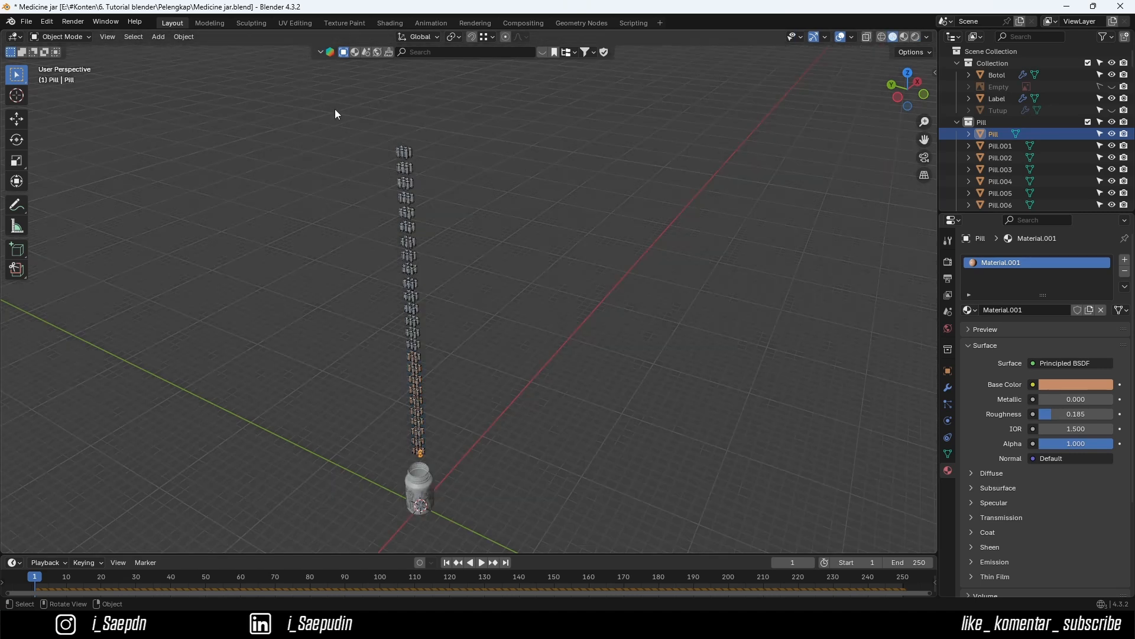
{"action": "left_click_drag", "start_coordinate": [335, 109], "coordinate": [473, 356]}
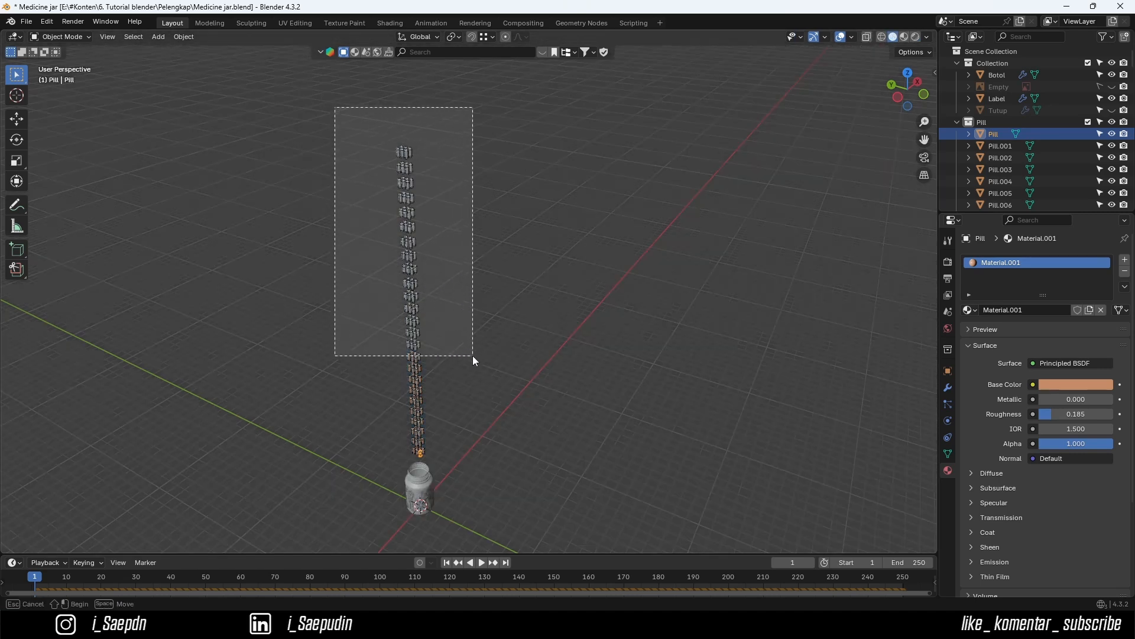
{"action": "left_click", "coordinate": [904, 37]}
{"action": "scroll", "coordinate": [386, 368], "scroll_direction": "up", "scroll_amount": 3}
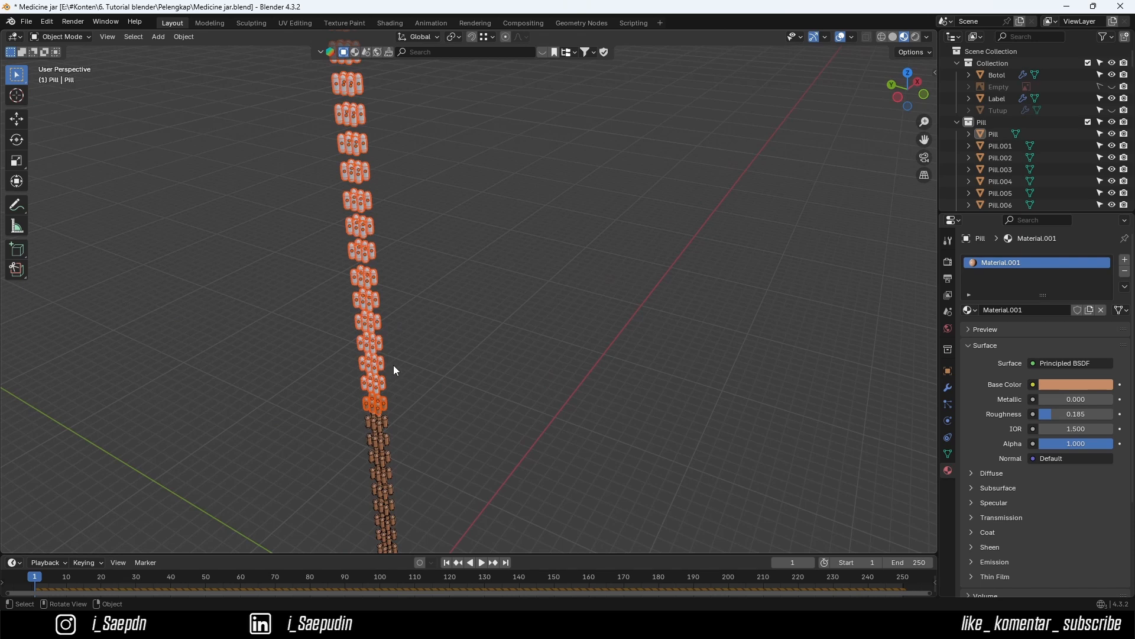
{"action": "scroll", "coordinate": [395, 370], "scroll_direction": "down", "scroll_amount": 2}
{"action": "left_click_drag", "start_coordinate": [349, 92], "coordinate": [468, 408]}
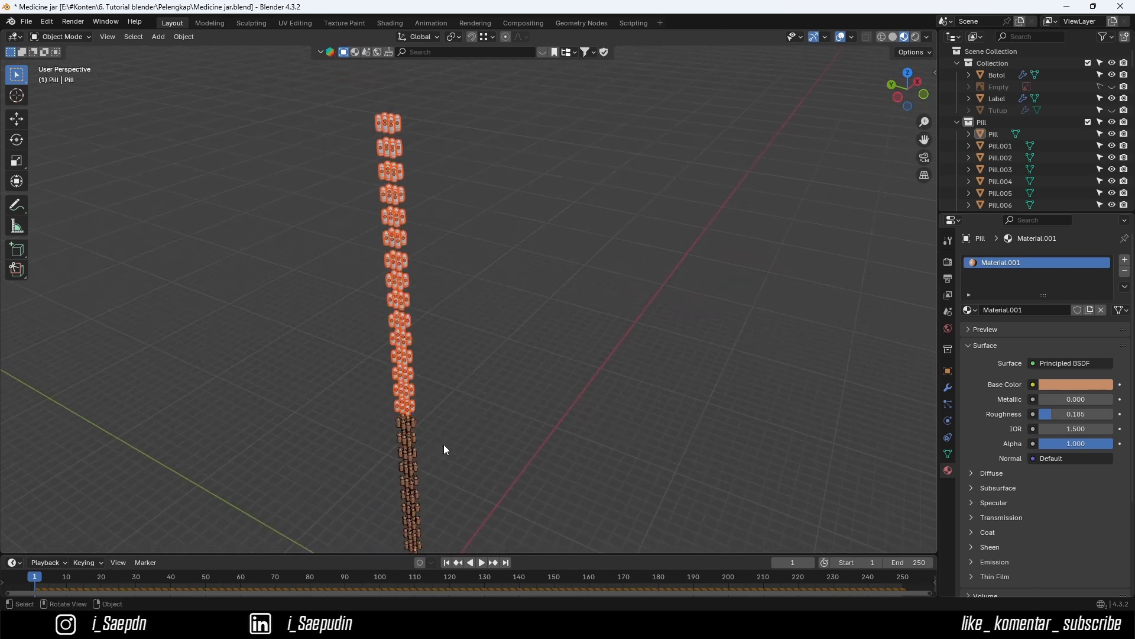
{"action": "middle_click_drag", "start_coordinate": [444, 444], "coordinate": [432, 353]}
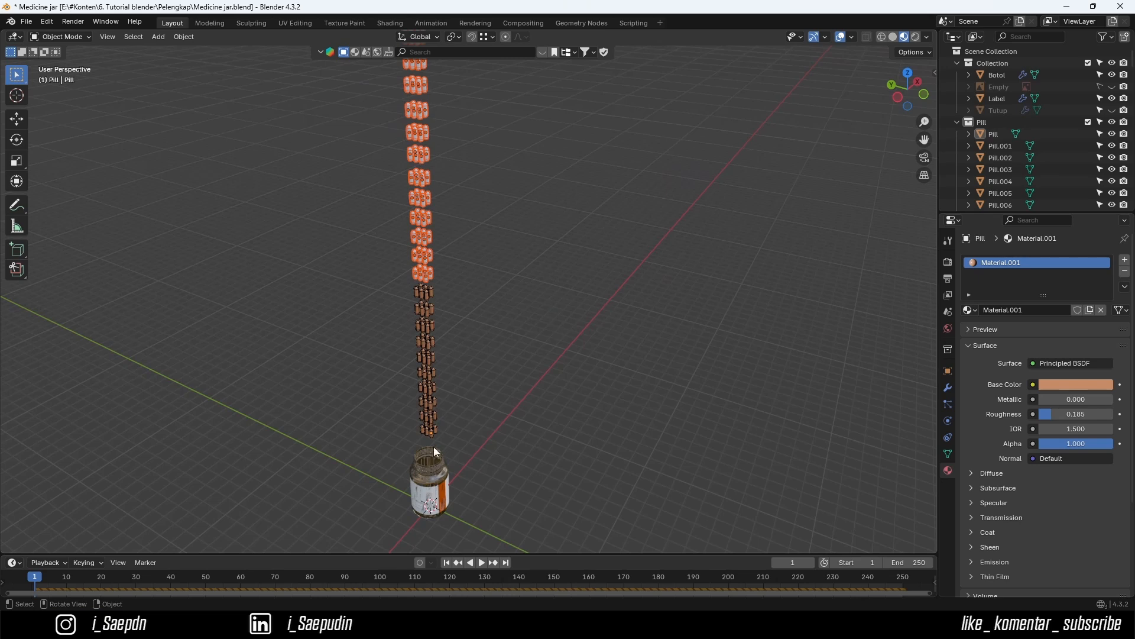
{"action": "middle_click_drag", "start_coordinate": [434, 446], "coordinate": [447, 405]}
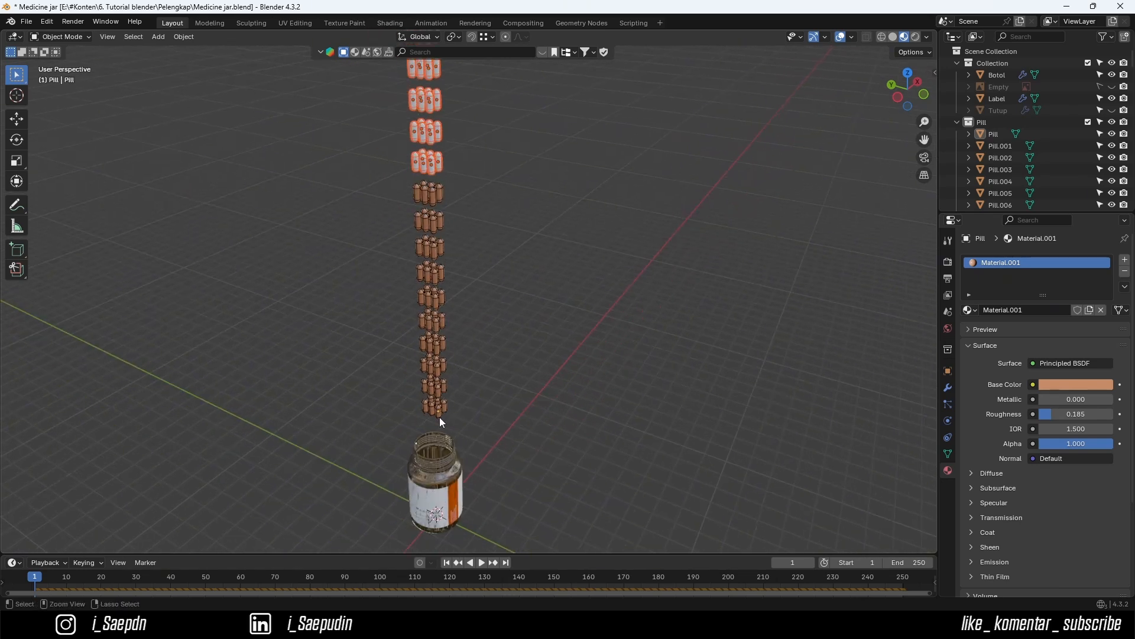
{"action": "left_click", "coordinate": [441, 414], "text": "ctrl"}
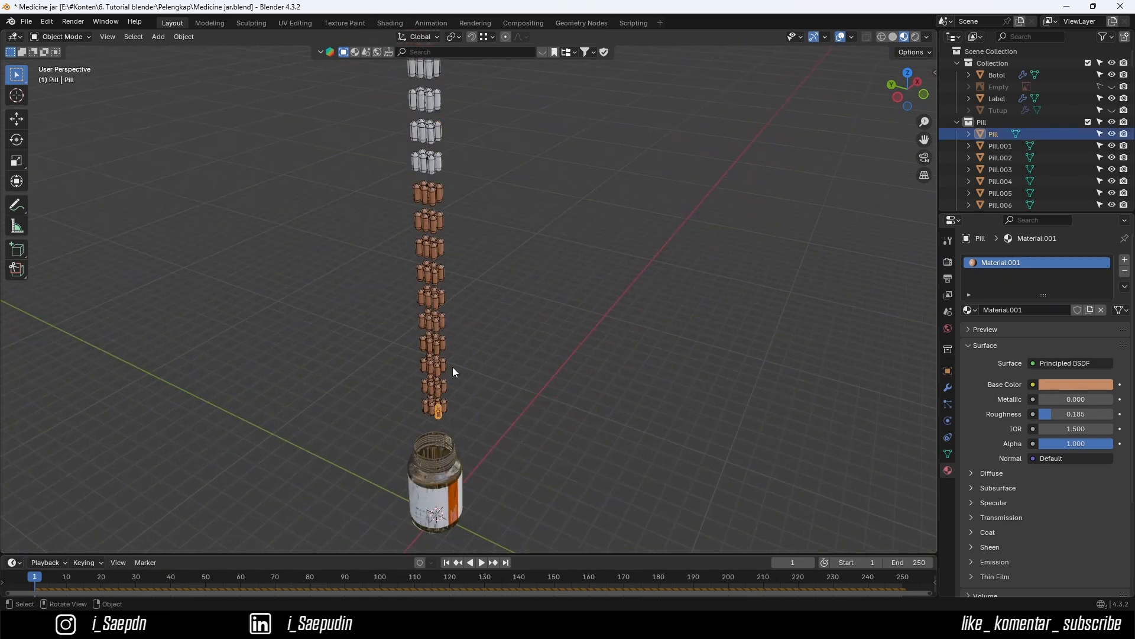
- Select all the white pills with the lowest orange pill as the active object, and link its object data to them
{"action": "scroll", "coordinate": [453, 366], "scroll_direction": "down", "scroll_amount": 2}
{"action": "middle_click_drag", "start_coordinate": [453, 361], "coordinate": [452, 444], "text": "shift"}
{"action": "scroll", "coordinate": [453, 445], "scroll_direction": "down", "scroll_amount": 2}
{"action": "left_click_drag", "start_coordinate": [418, 89], "coordinate": [486, 310]}
{"action": "middle_click_drag", "start_coordinate": [480, 322], "coordinate": [456, 304], "text": "shift"}
{"action": "scroll", "coordinate": [449, 332], "scroll_direction": "up", "scroll_amount": 4}
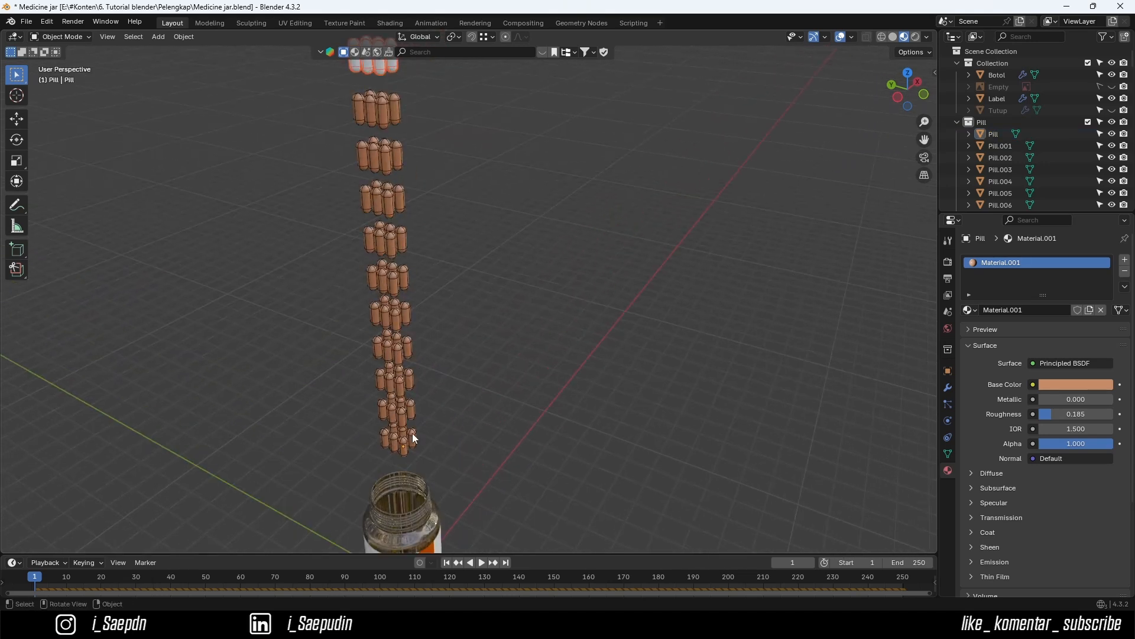
{"action": "left_click", "coordinate": [405, 451], "text": "shift"}
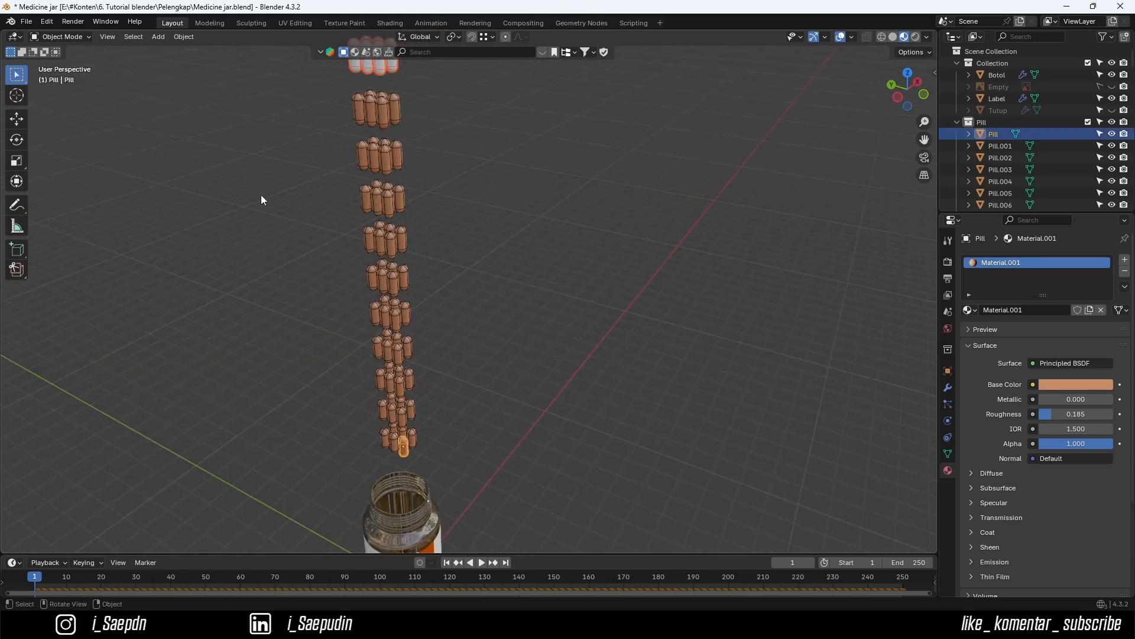
{"action": "left_click", "coordinate": [185, 36]}
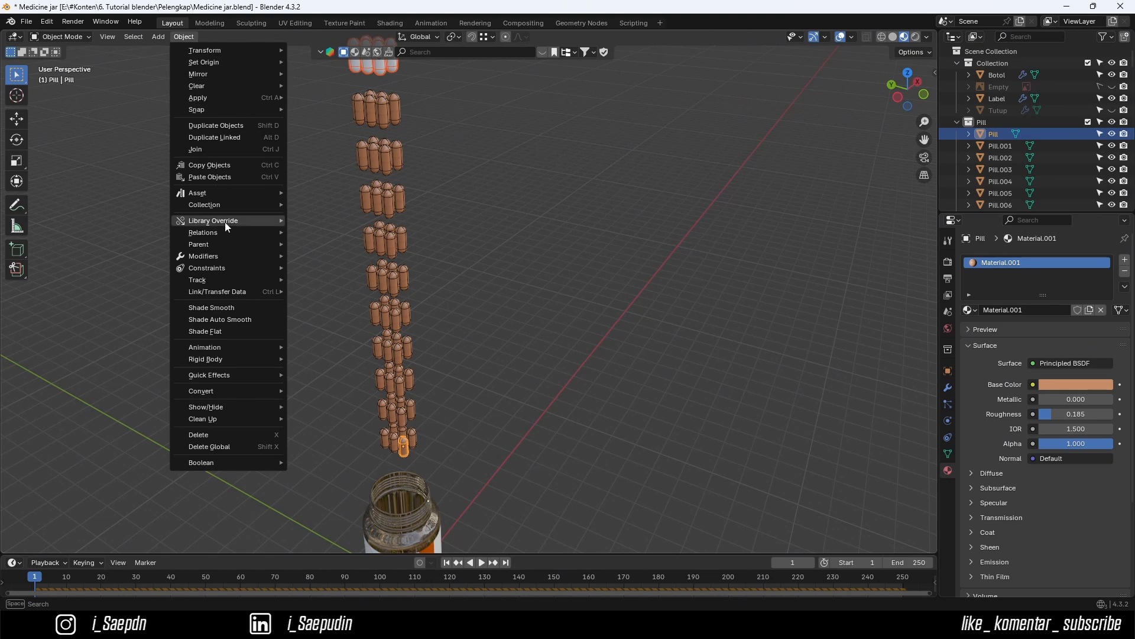
{"action": "mouse_move", "coordinate": [243, 293]}
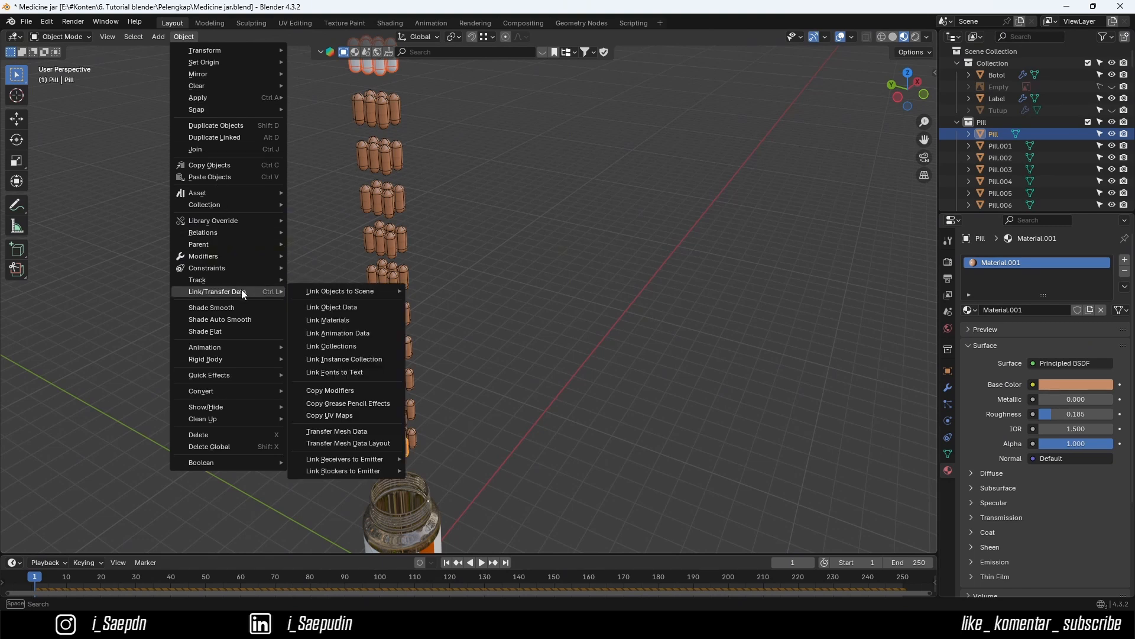
{"action": "left_click", "coordinate": [344, 306]}
{"action": "scroll", "coordinate": [366, 298], "scroll_direction": "down", "scroll_amount": 2}
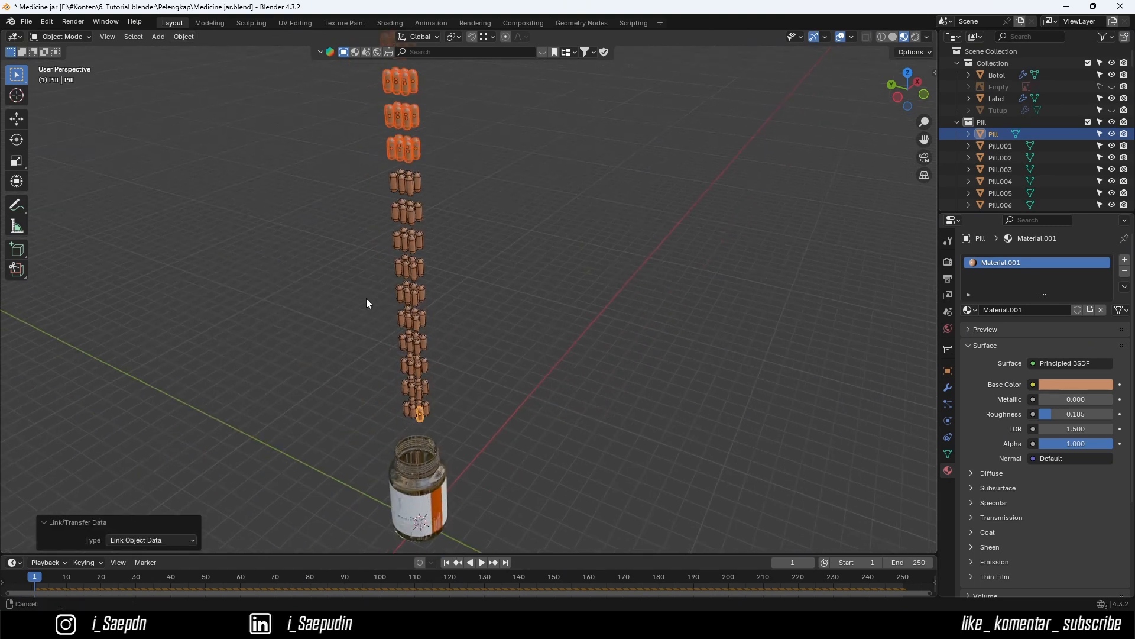
- Deselect the pills and play the rigid body simulation until they have dropped into the jar, stopping at frame 113
{"action": "middle_click_drag", "start_coordinate": [366, 298], "coordinate": [349, 359], "text": "shift"}
{"action": "left_click", "coordinate": [489, 282]}
{"action": "middle_click_drag", "start_coordinate": [396, 222], "coordinate": [367, 318], "text": "shift"}
{"action": "scroll", "coordinate": [366, 319], "scroll_direction": "down", "scroll_amount": 3}
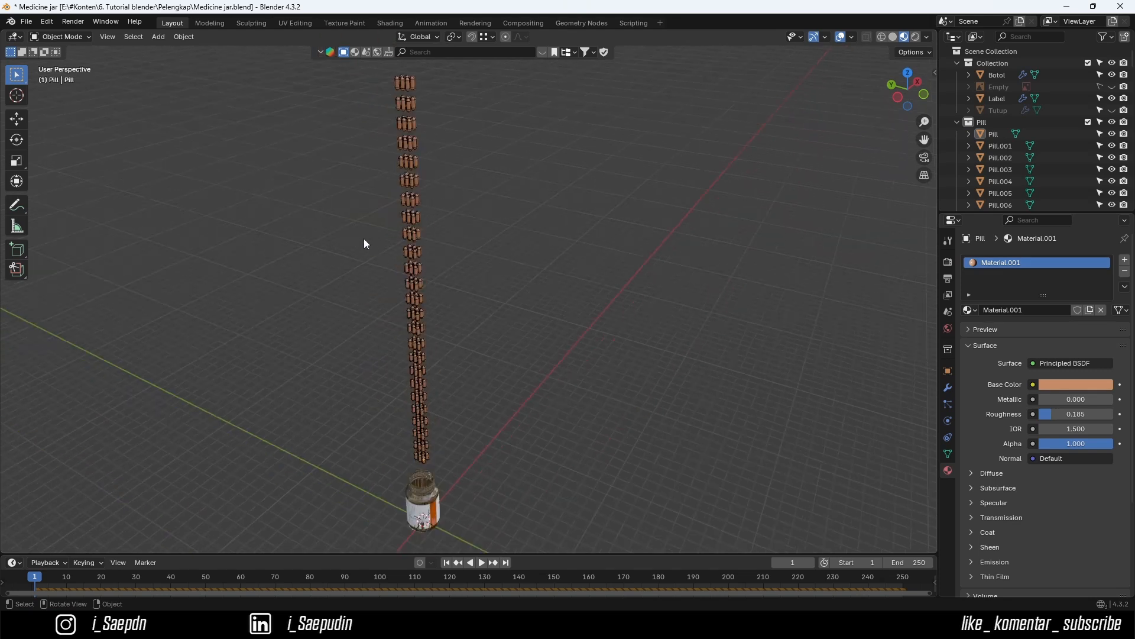
{"action": "middle_click_drag", "start_coordinate": [364, 239], "coordinate": [308, 272], "text": "shift"}
{"action": "scroll", "coordinate": [378, 307], "scroll_direction": "down", "scroll_amount": 1}
{"action": "middle_click_drag", "start_coordinate": [380, 306], "coordinate": [401, 268], "text": "shift"}
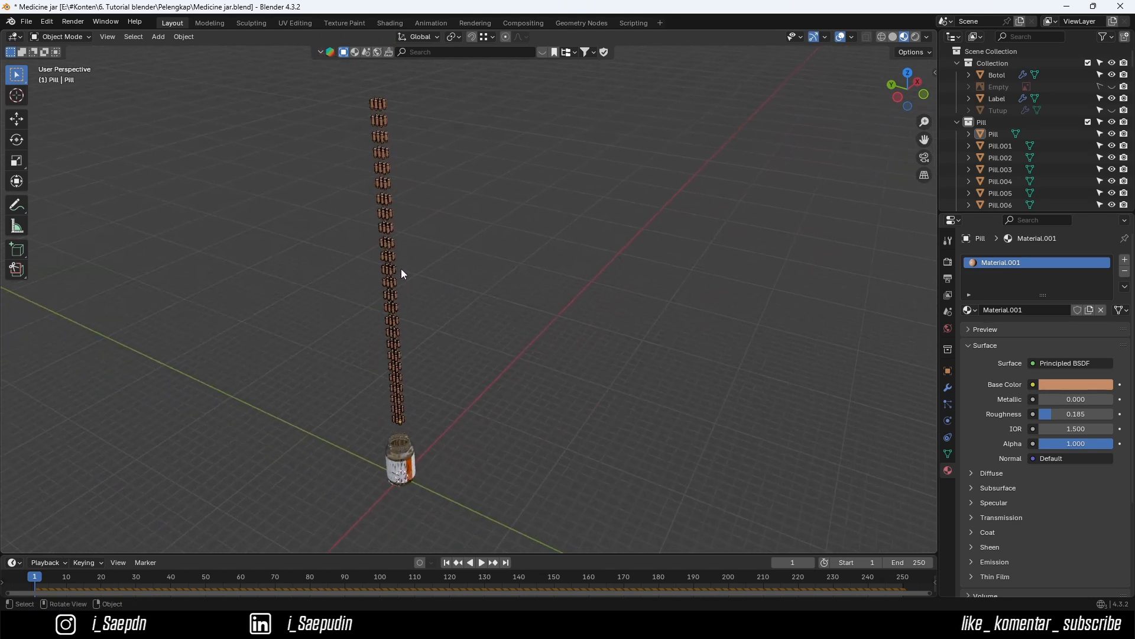
{"action": "key", "text": "space"}
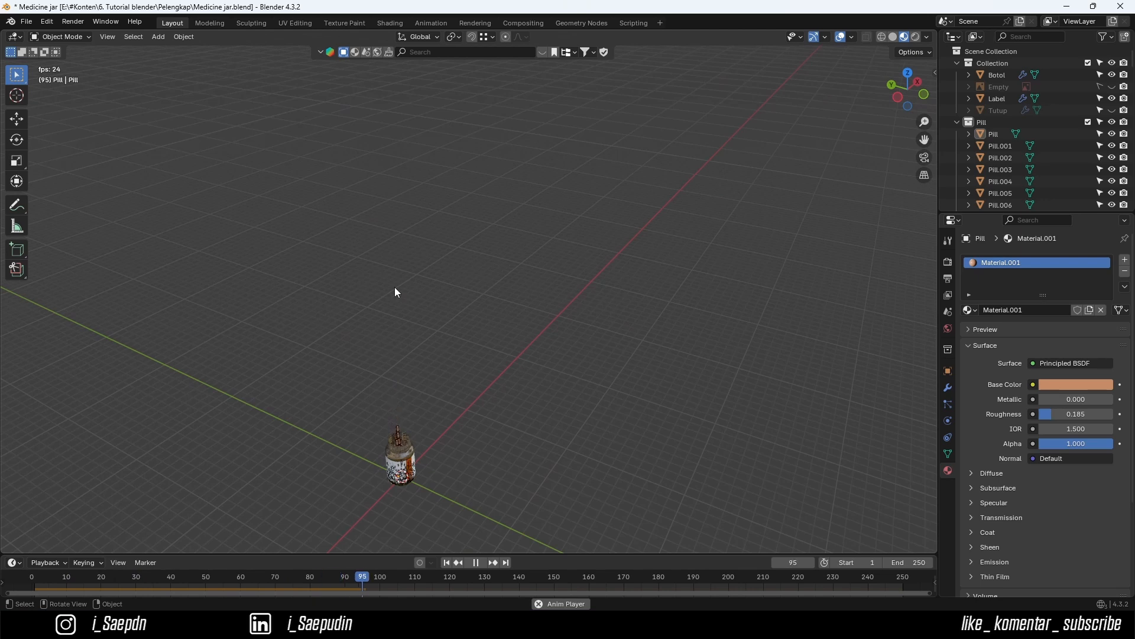
{"action": "key", "text": "space"}
- Switch the viewport to Rendered shading and examine how far the pills fill the jar
{"action": "middle_click_drag", "start_coordinate": [439, 485], "coordinate": [456, 331], "text": "shift"}
{"action": "scroll", "coordinate": [443, 380], "scroll_direction": "up", "scroll_amount": 4}
{"action": "middle_click_drag", "start_coordinate": [415, 405], "coordinate": [444, 330], "text": "shift"}
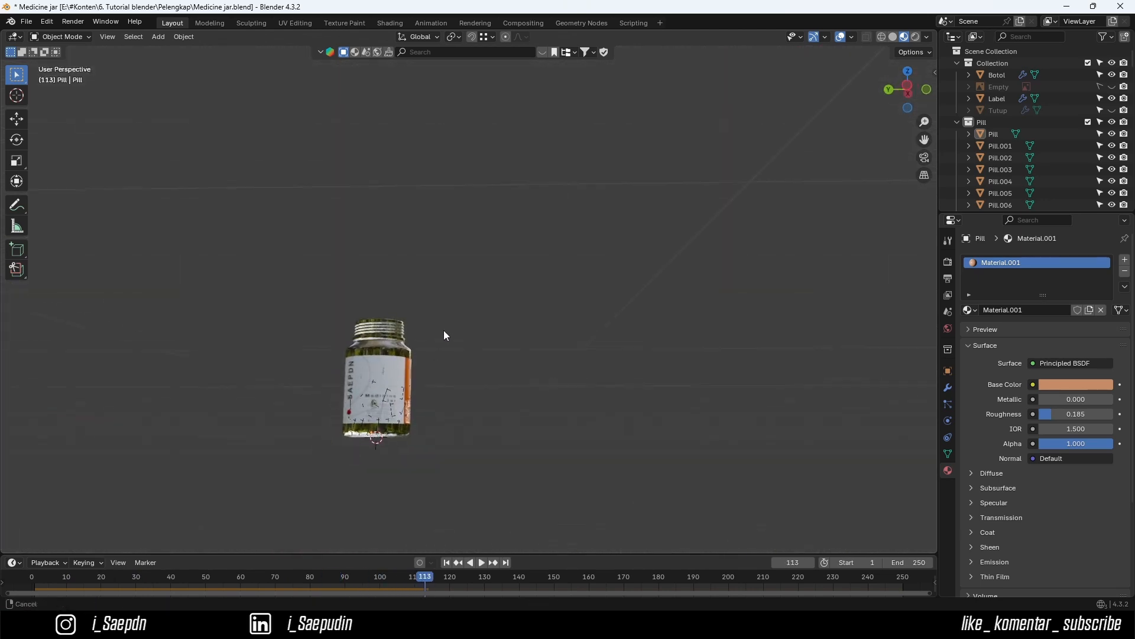
{"action": "left_click", "coordinate": [915, 37]}
{"action": "mouse_move", "coordinate": [516, 362]}
{"action": "middle_mouse_down"}
{"action": "mouse_move", "coordinate": [450, 408]}
{"action": "mouse_move", "coordinate": [380, 427]}
{"action": "middle_mouse_up"}
{"action": "scroll", "coordinate": [380, 427], "scroll_direction": "up", "scroll_amount": 4}
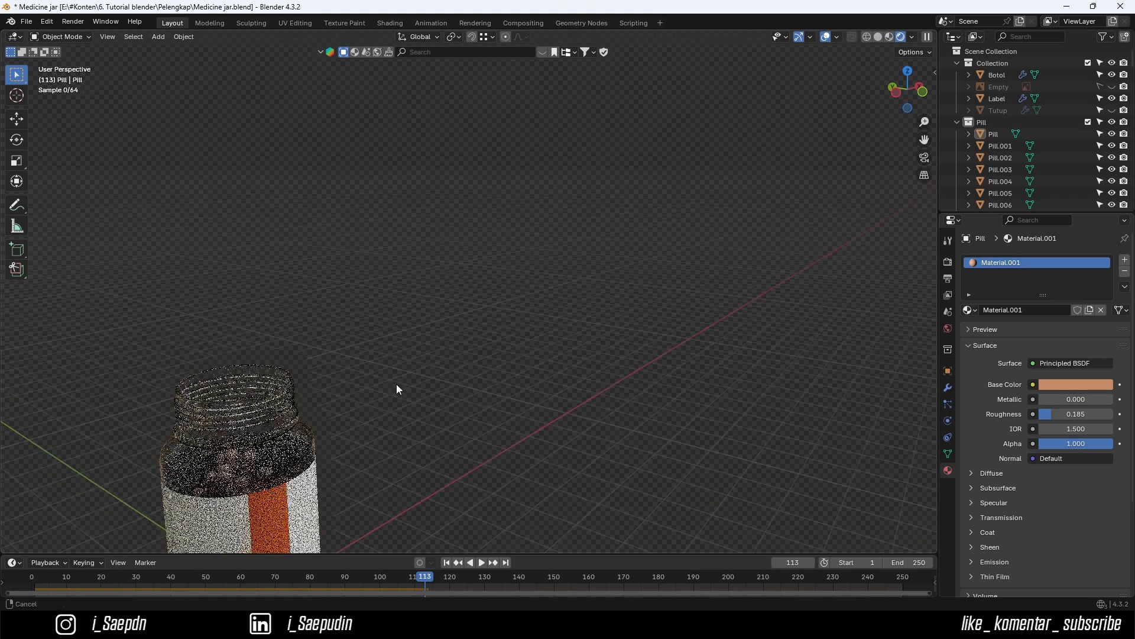
{"action": "middle_click_drag", "start_coordinate": [396, 385], "coordinate": [495, 263], "text": "shift"}
{"action": "scroll", "coordinate": [336, 387], "scroll_direction": "up", "scroll_amount": 4}
{"action": "middle_click_drag", "start_coordinate": [266, 371], "coordinate": [444, 290], "text": "shift"}
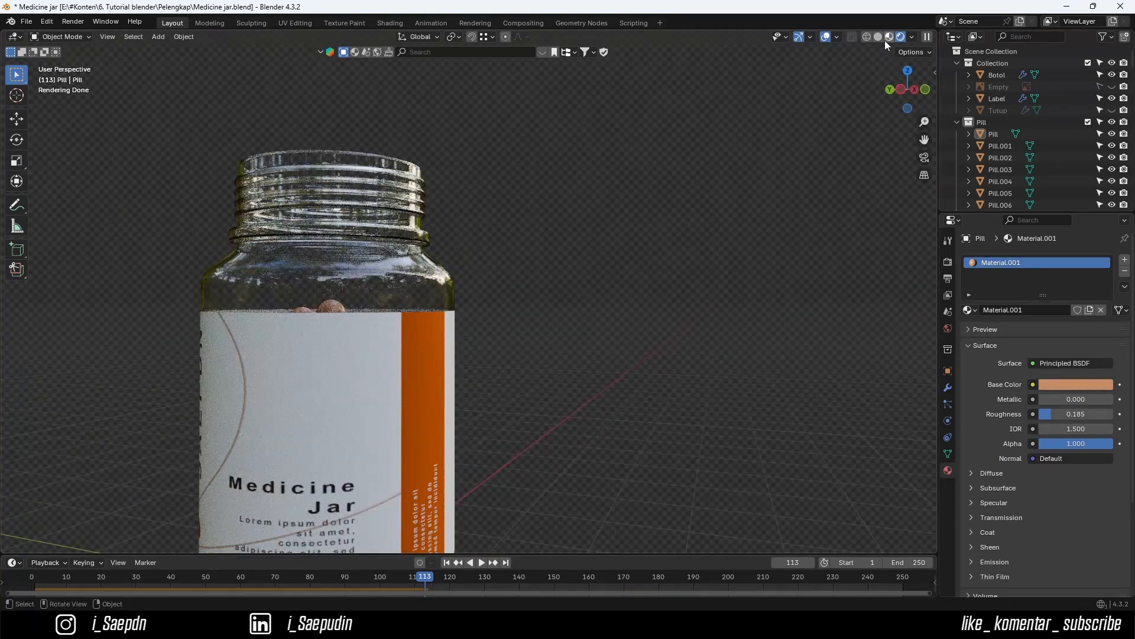
- Return the viewport to Solid shading and duplicate the upper group of pills 7.3237 m upward along Z
{"action": "left_click", "coordinate": [880, 37]}
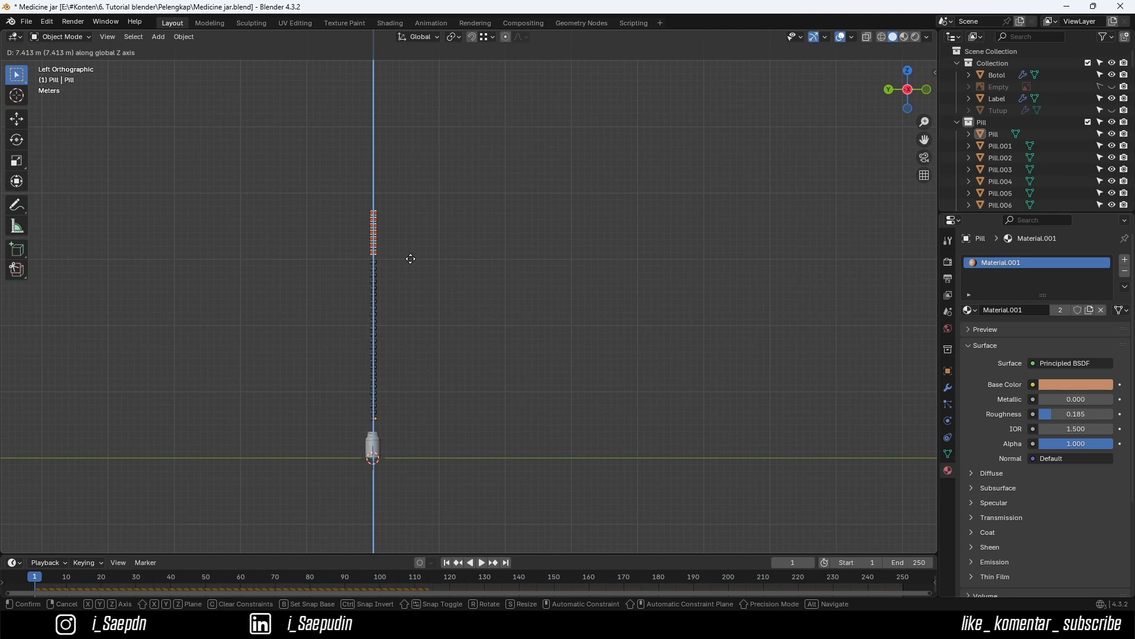
{"action": "left_click", "coordinate": [409, 263]}
{"action": "middle_click_drag", "start_coordinate": [402, 290], "coordinate": [366, 423]}
{"action": "scroll", "coordinate": [366, 423], "scroll_direction": "up", "scroll_amount": 2}
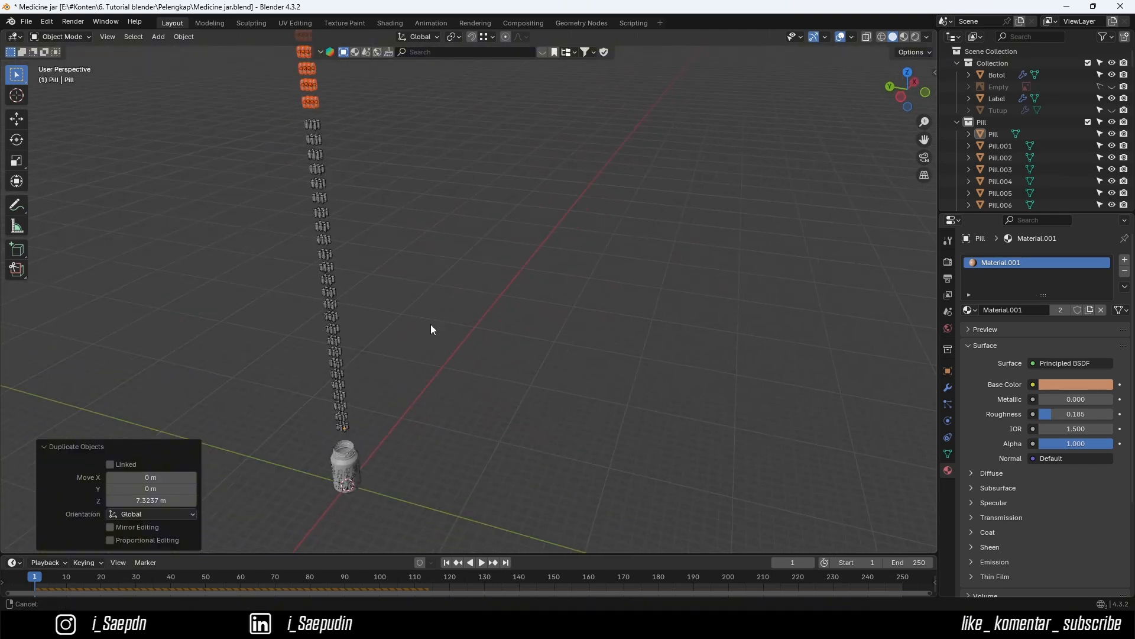
- Add the lowest pill to the selection as the active object and link its object data to the duplicated pills
{"action": "scroll", "coordinate": [378, 398], "scroll_direction": "up", "scroll_amount": 3}
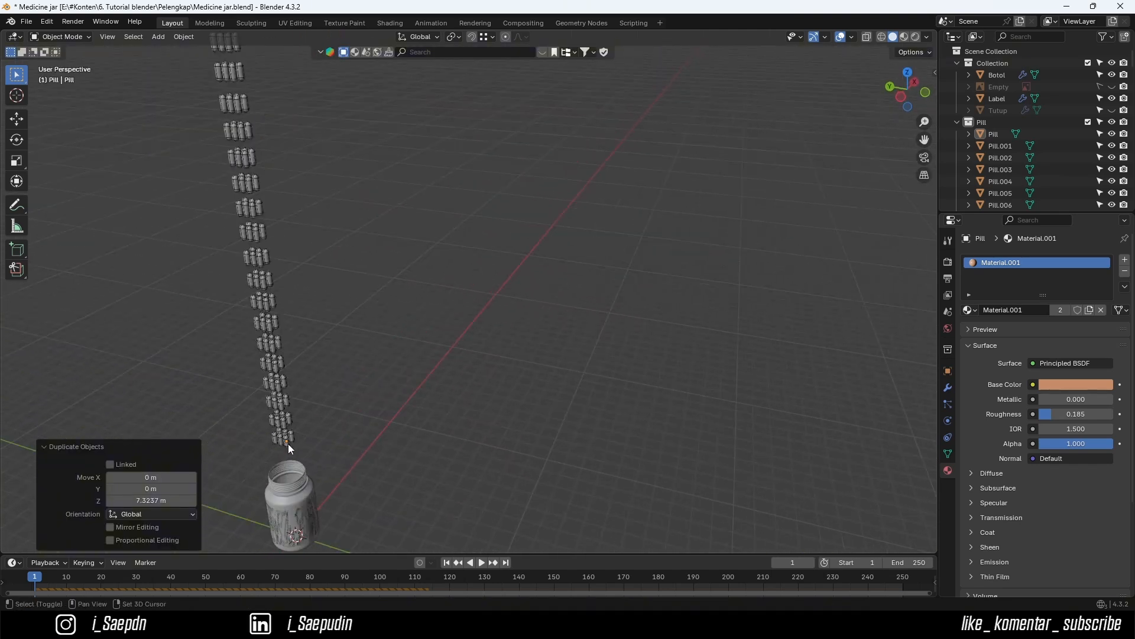
{"action": "left_click", "coordinate": [288, 443]}
{"action": "left_click", "coordinate": [184, 37]}
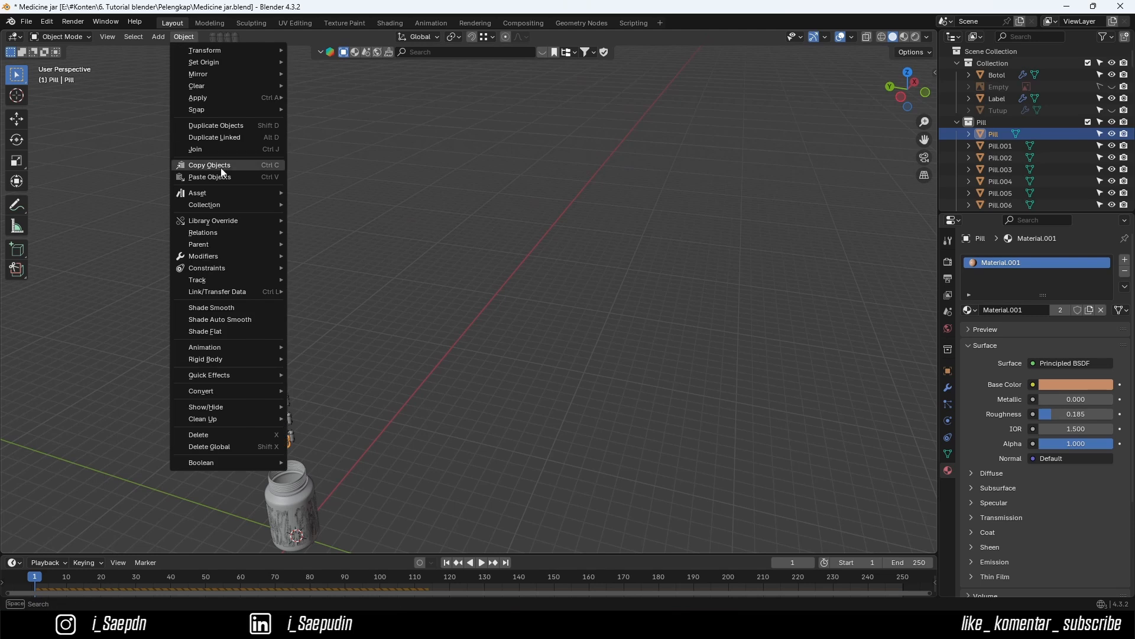
{"action": "mouse_move", "coordinate": [235, 292]}
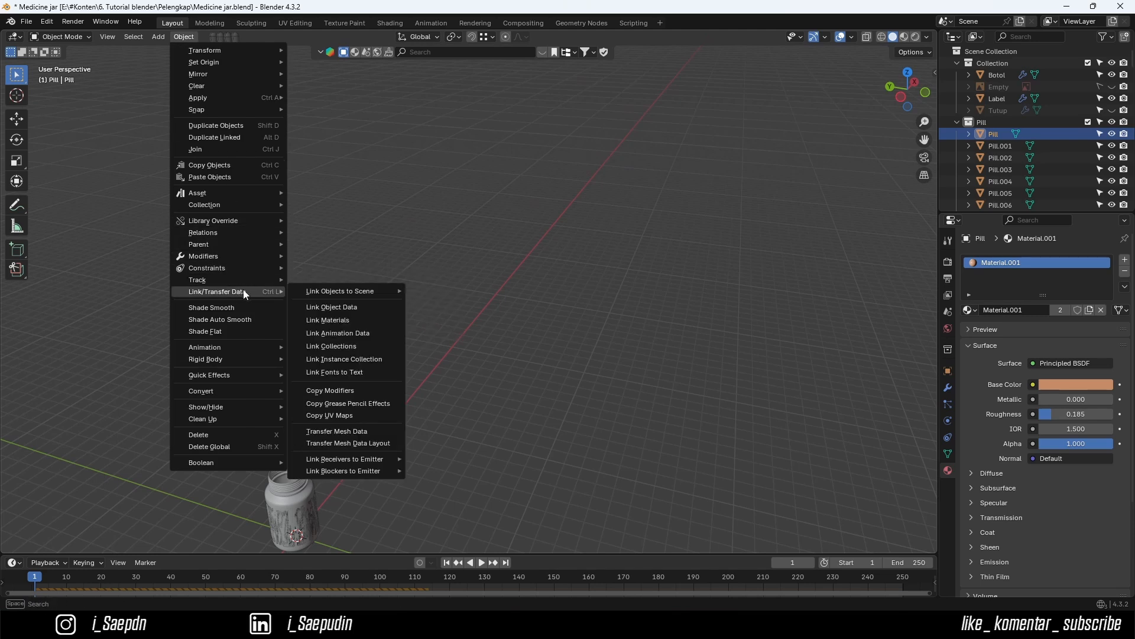
{"action": "left_click", "coordinate": [347, 308]}
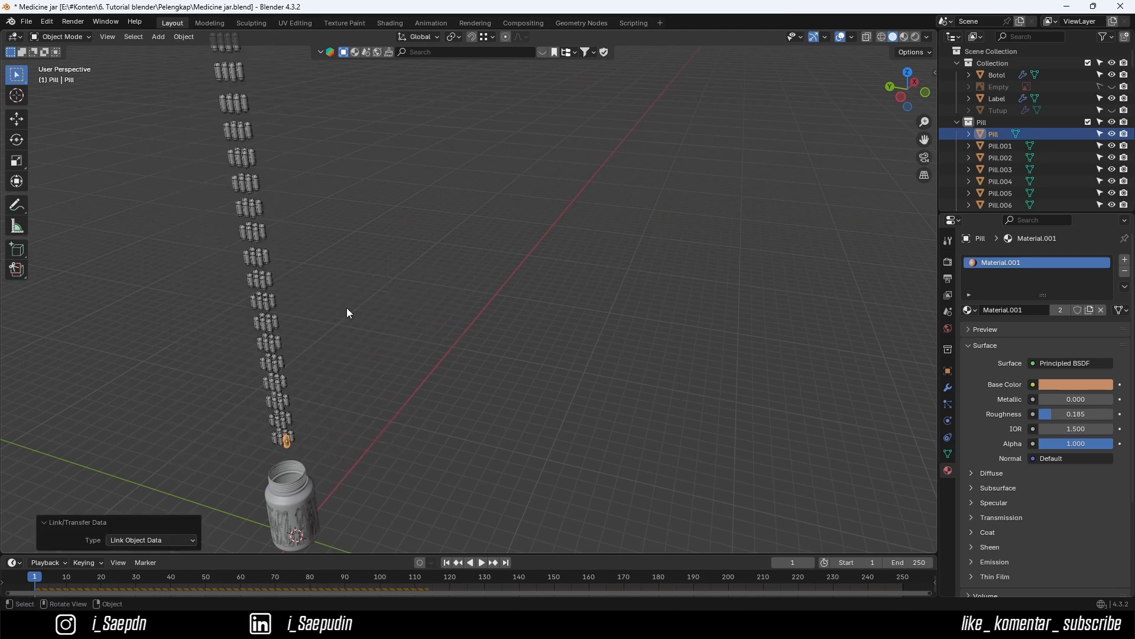
- Play the simulation with the added pills and jump to the end frame, 250
{"action": "middle_click_drag", "start_coordinate": [346, 308], "coordinate": [377, 361]}
{"action": "key", "text": "space"}
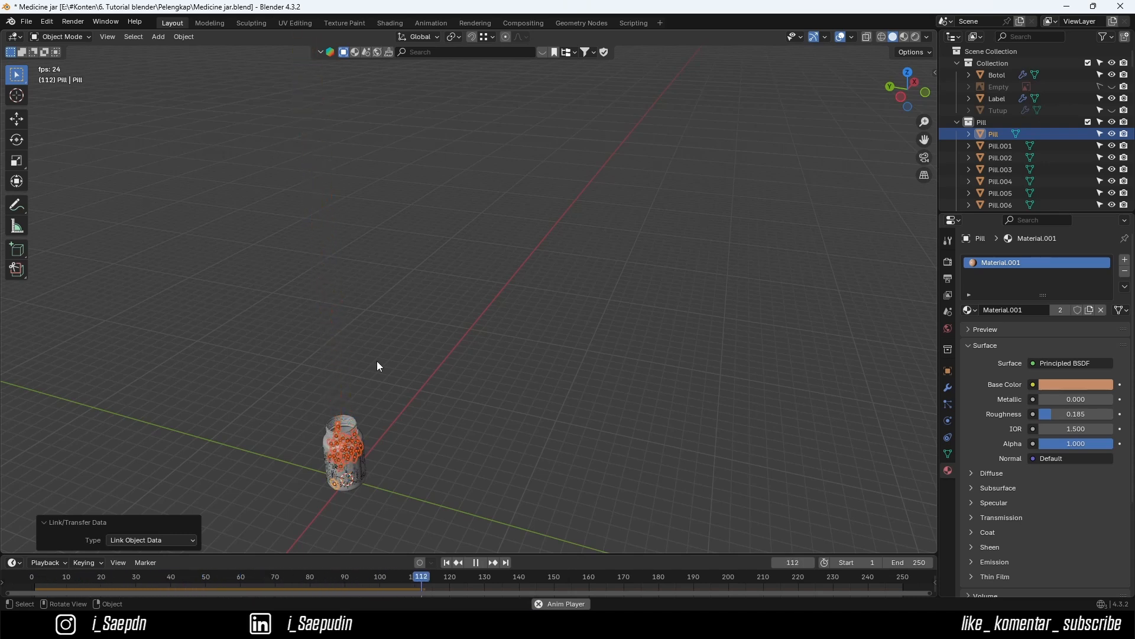
{"action": "key", "text": "space"}
{"action": "key", "text": "space"}
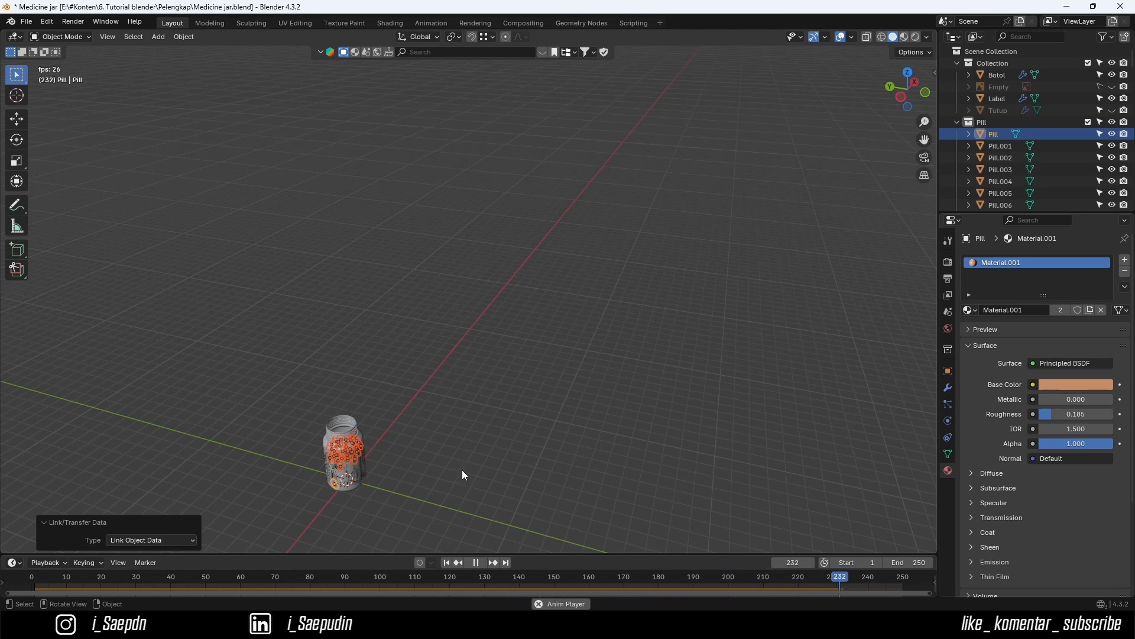
{"action": "key", "text": "space"}
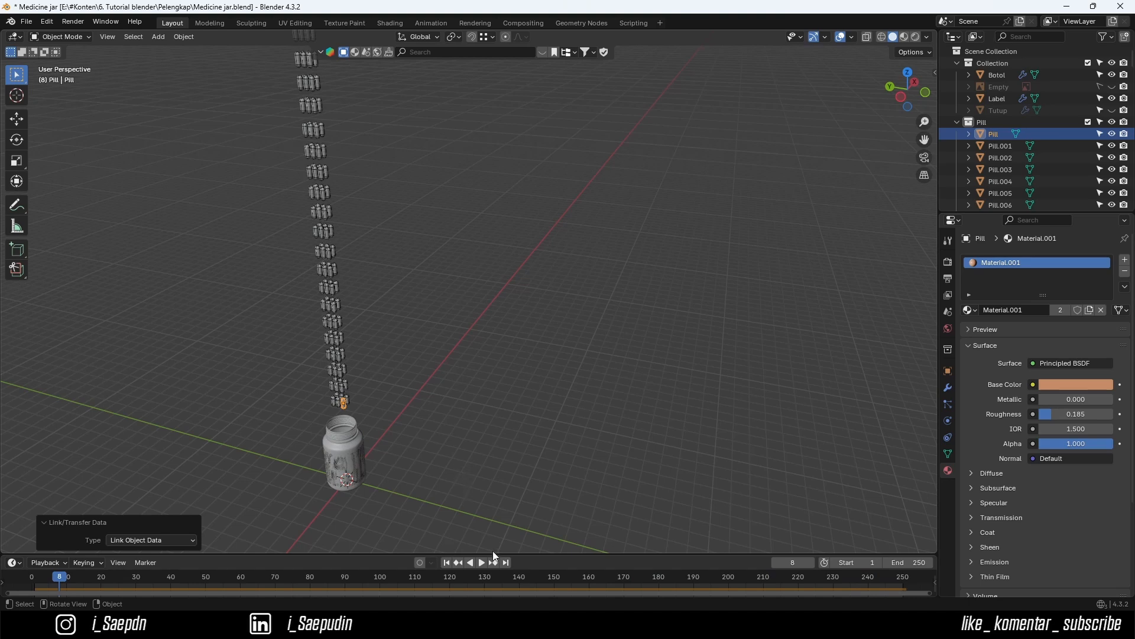
{"action": "left_click", "coordinate": [507, 563]}
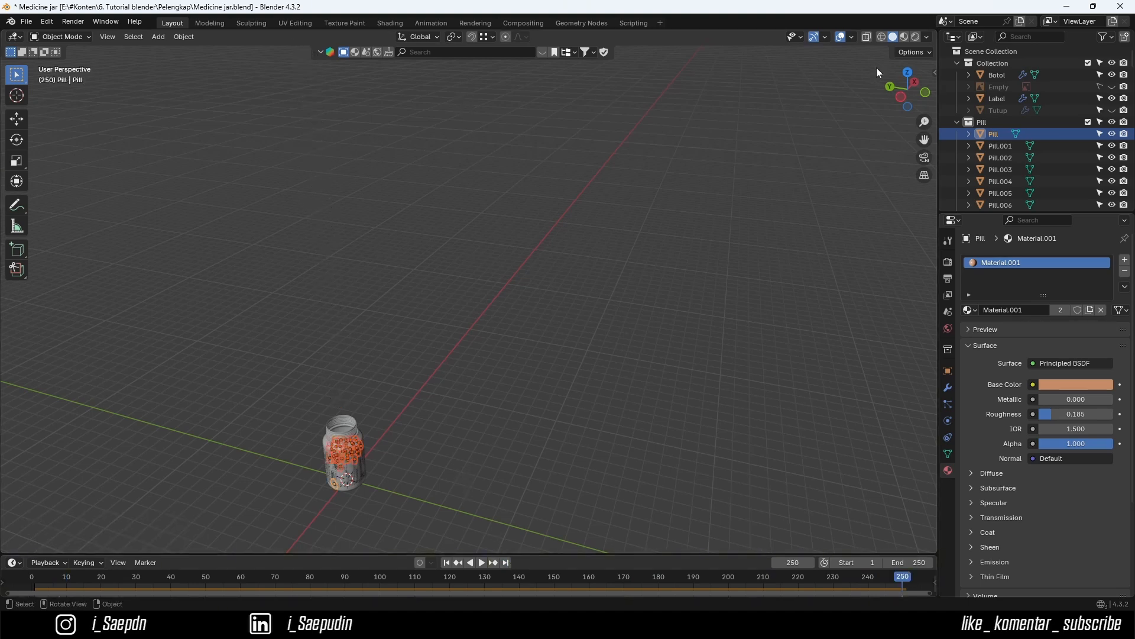
- Switch the viewport to Rendered shading and examine the settled pills through the jar's opening
{"action": "left_click", "coordinate": [915, 37]}
{"action": "mouse_move", "coordinate": [487, 443]}
{"action": "middle_mouse_down"}
{"action": "mouse_move", "coordinate": [388, 425]}
{"action": "mouse_move", "coordinate": [399, 377]}
{"action": "mouse_move", "coordinate": [350, 387]}
{"action": "mouse_move", "coordinate": [393, 297]}
{"action": "middle_mouse_up"}
{"action": "scroll", "coordinate": [362, 314], "scroll_direction": "up", "scroll_amount": 5}
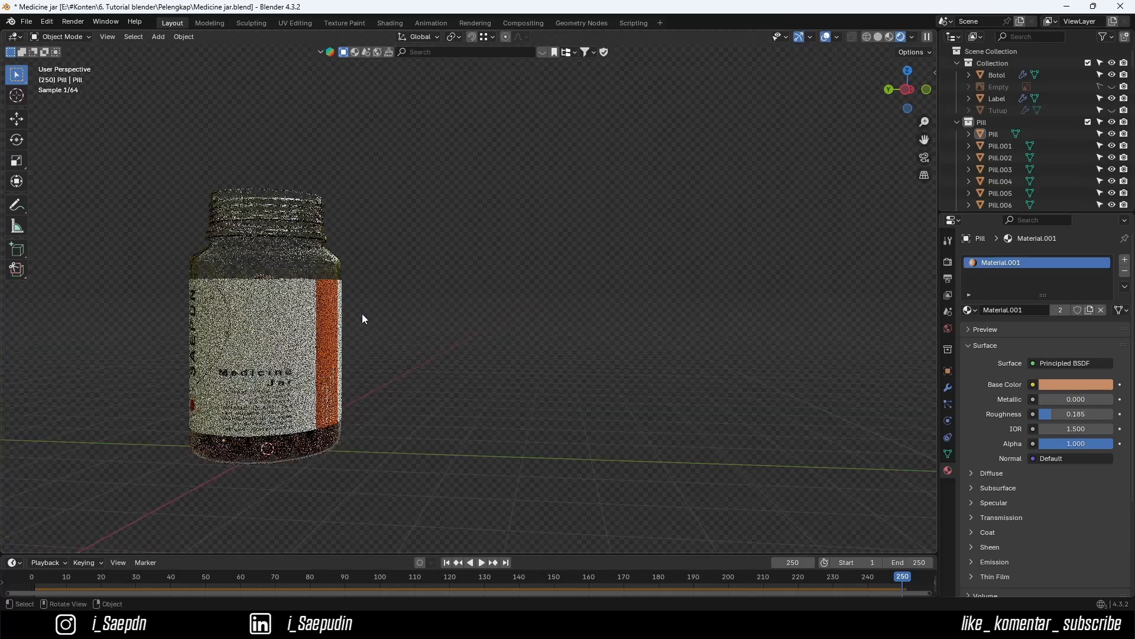
{"action": "middle_click_drag", "start_coordinate": [339, 359], "coordinate": [392, 423]}
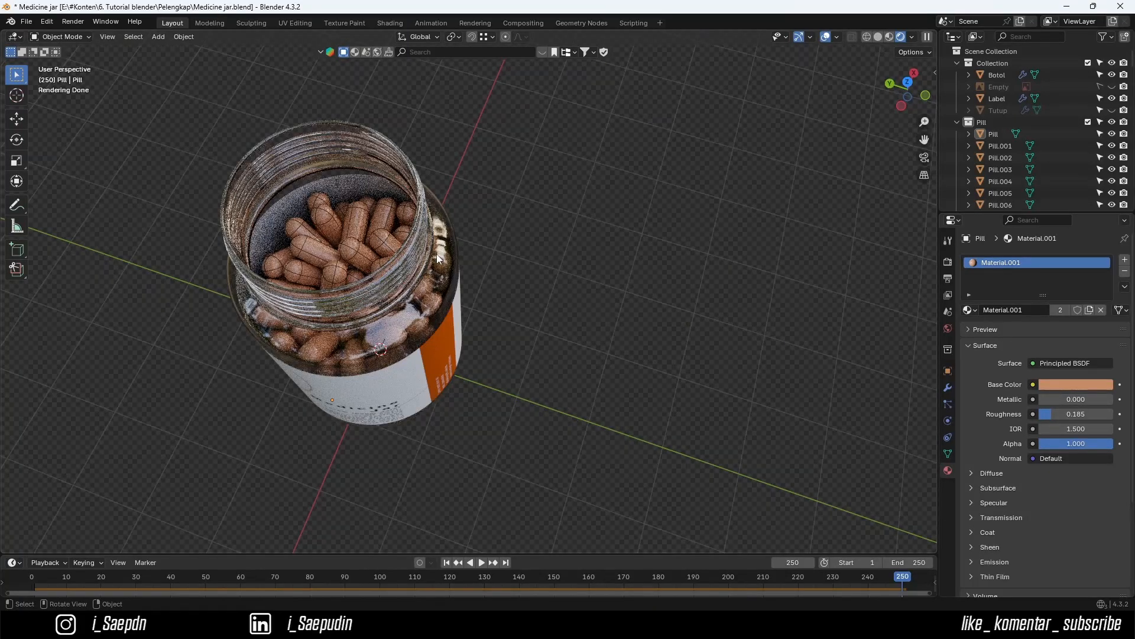
- Select all objects in the Pill collection and bake their rigid body motion to keyframes from frame 249 to 250
{"action": "left_click", "coordinate": [989, 123]}
{"action": "right_click", "coordinate": [989, 123]}
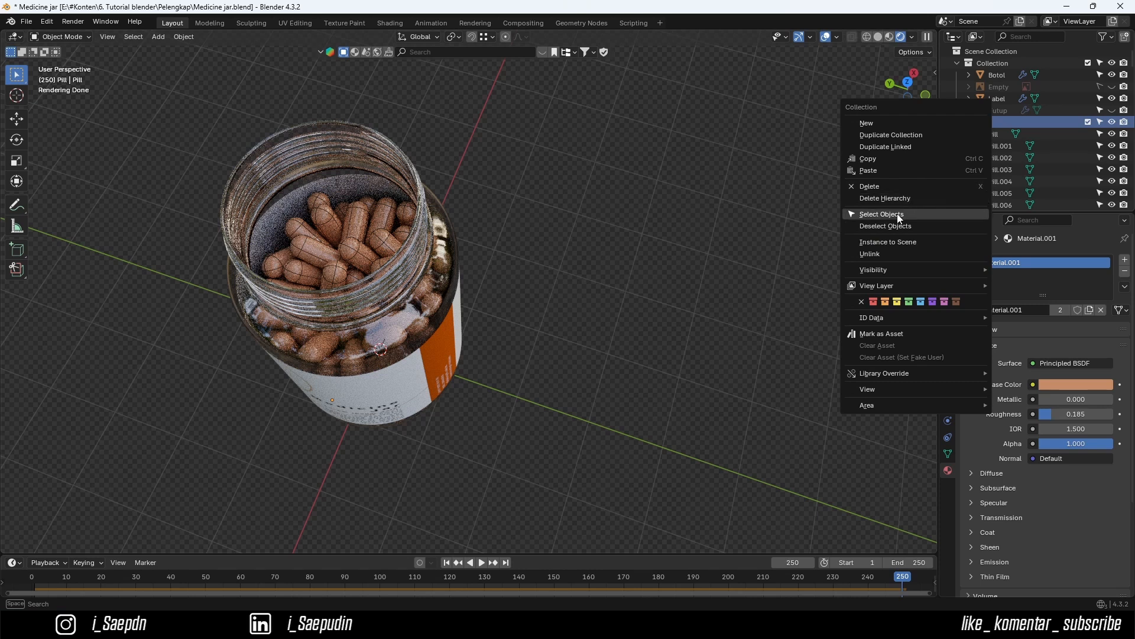
{"action": "left_click", "coordinate": [881, 213]}
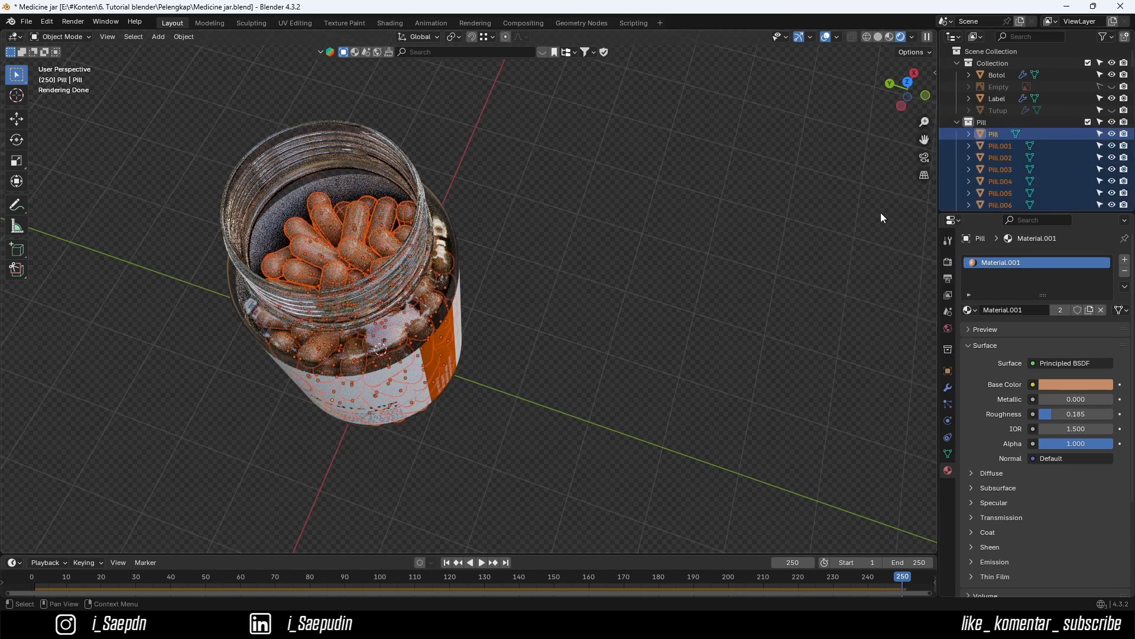
{"action": "middle_click_drag", "start_coordinate": [463, 199], "coordinate": [304, 193]}
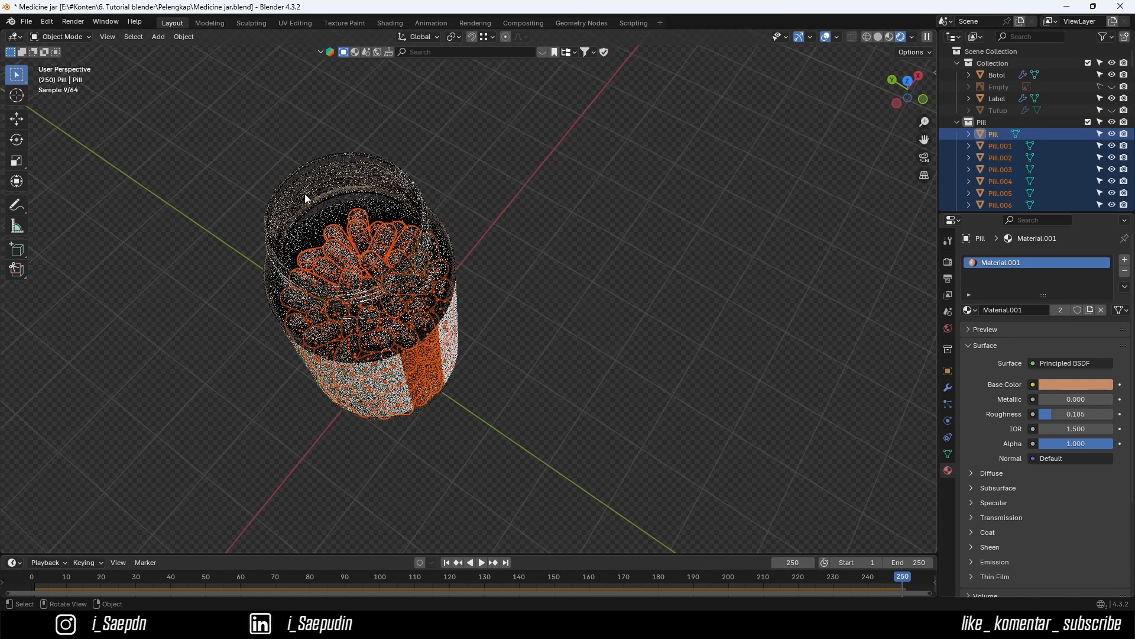
{"action": "left_click", "coordinate": [183, 37]}
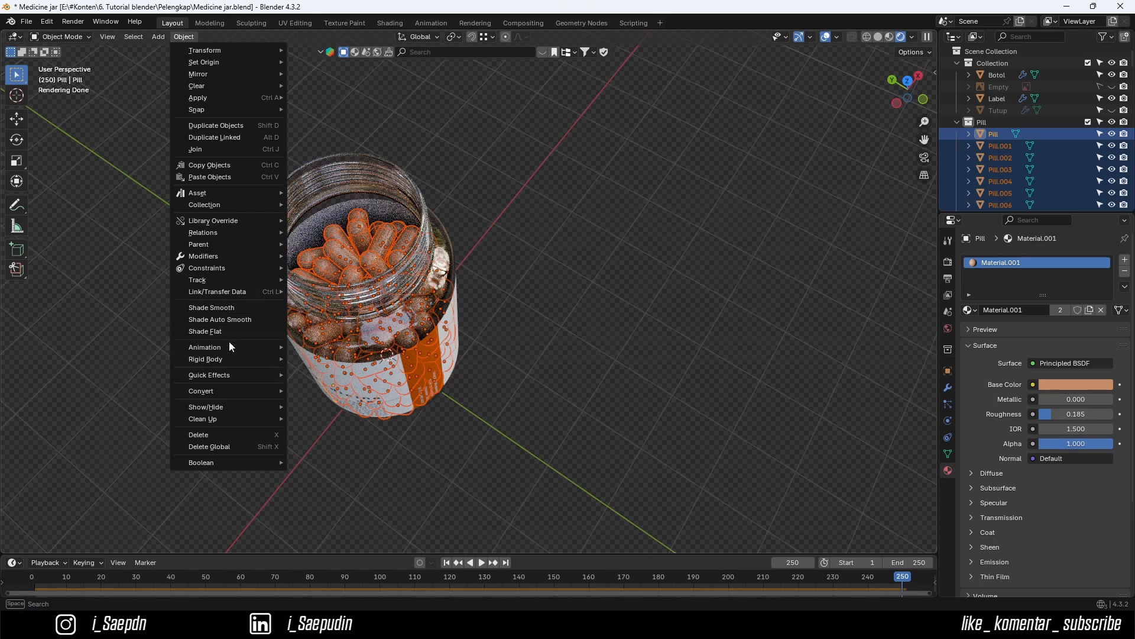
{"action": "mouse_move", "coordinate": [229, 347]}
{"action": "mouse_move", "coordinate": [252, 361]}
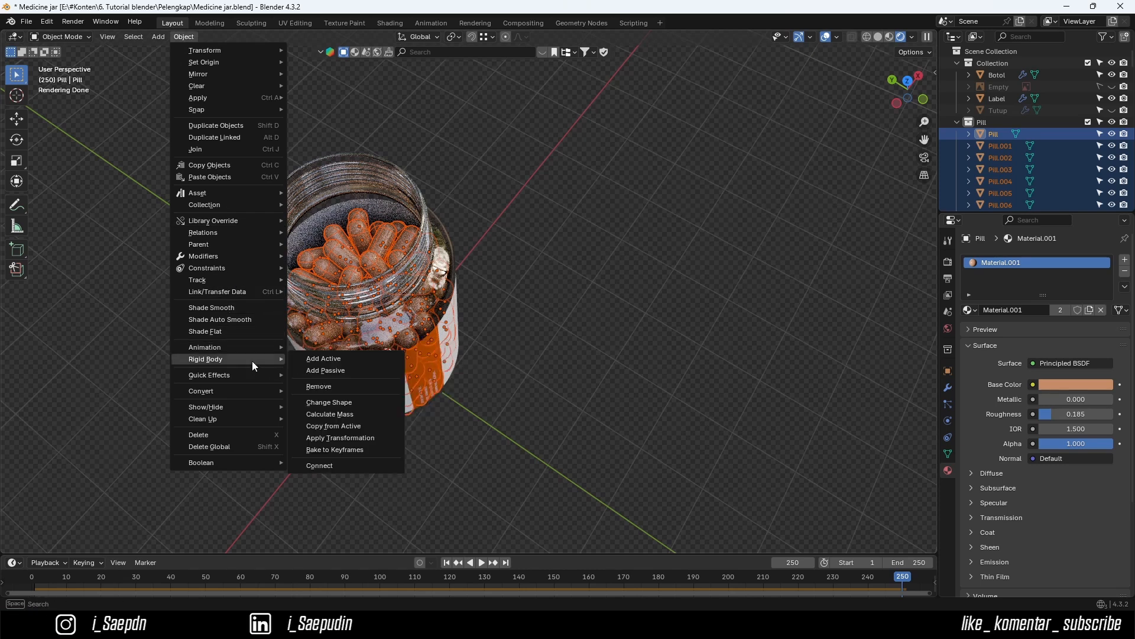
{"action": "left_click", "coordinate": [332, 450]}
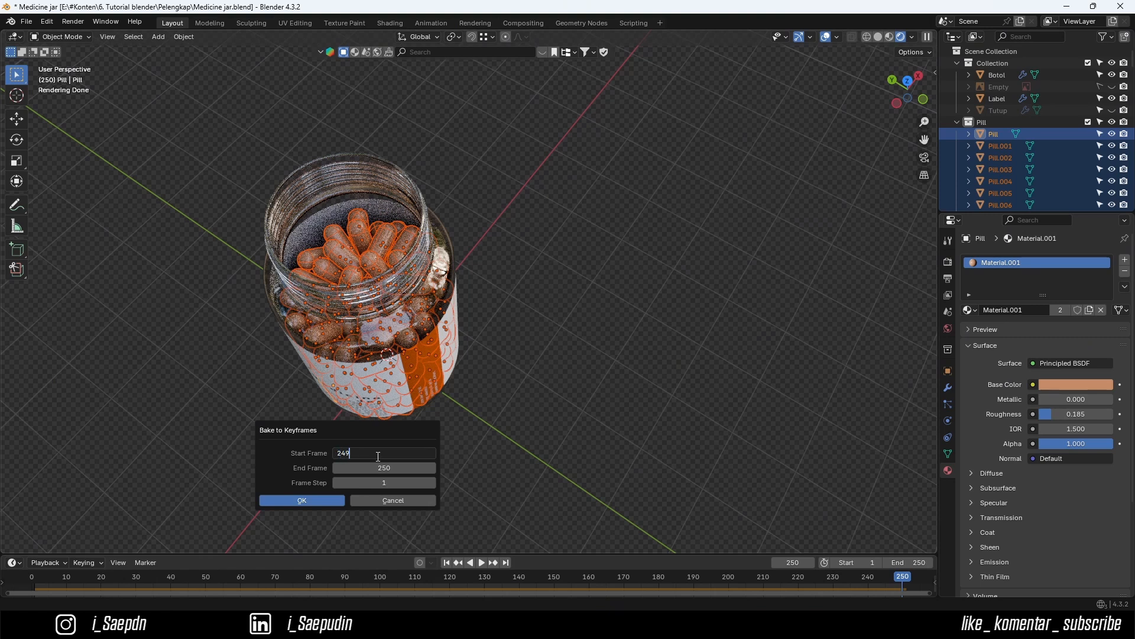
{"action": "key", "text": "Return"}
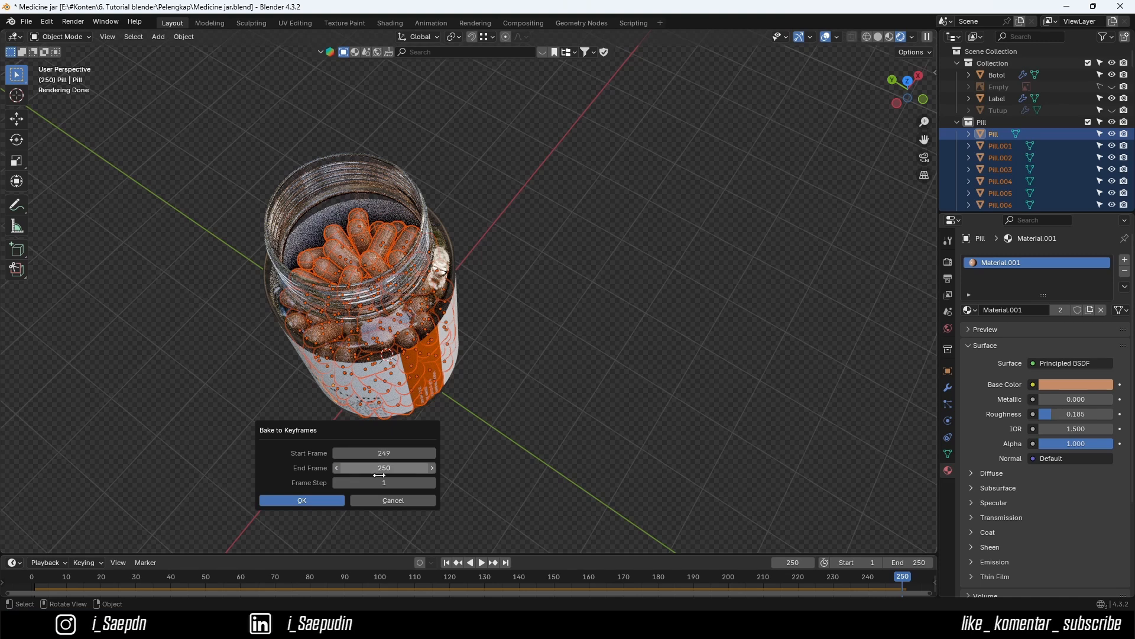
{"action": "left_click", "coordinate": [302, 500]}
- Play the timeline briefly to check the baked pills inside the jar, and deselect them
{"action": "middle_click_drag", "start_coordinate": [329, 503], "coordinate": [411, 228]}
{"action": "scroll", "coordinate": [364, 290], "scroll_direction": "up", "scroll_amount": 3}
{"action": "middle_click_drag", "start_coordinate": [410, 228], "coordinate": [522, 326], "text": "shift"}
{"action": "key", "text": "space"}
{"action": "key", "text": "space"}
{"action": "left_click", "coordinate": [521, 321]}
{"action": "middle_click_drag", "start_coordinate": [464, 402], "coordinate": [499, 359], "text": "shift"}
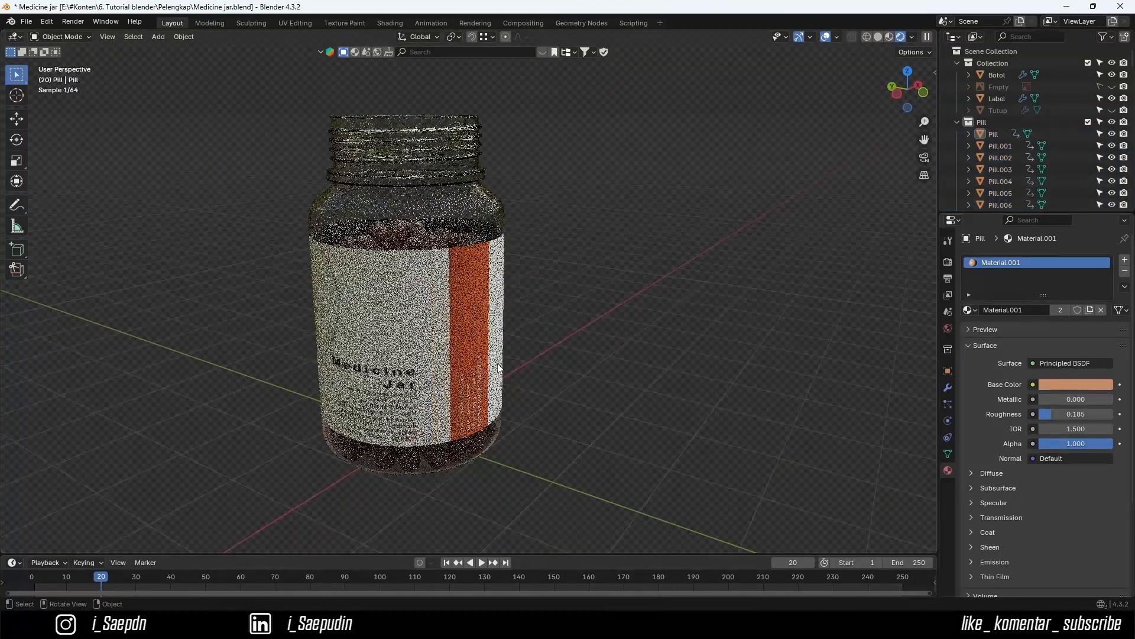
- Enlarge the timeline area, select all objects in the Pill collection, and delete their keyframes at frames 249 and 250
{"action": "left_click_drag", "start_coordinate": [530, 554], "coordinate": [532, 535]}
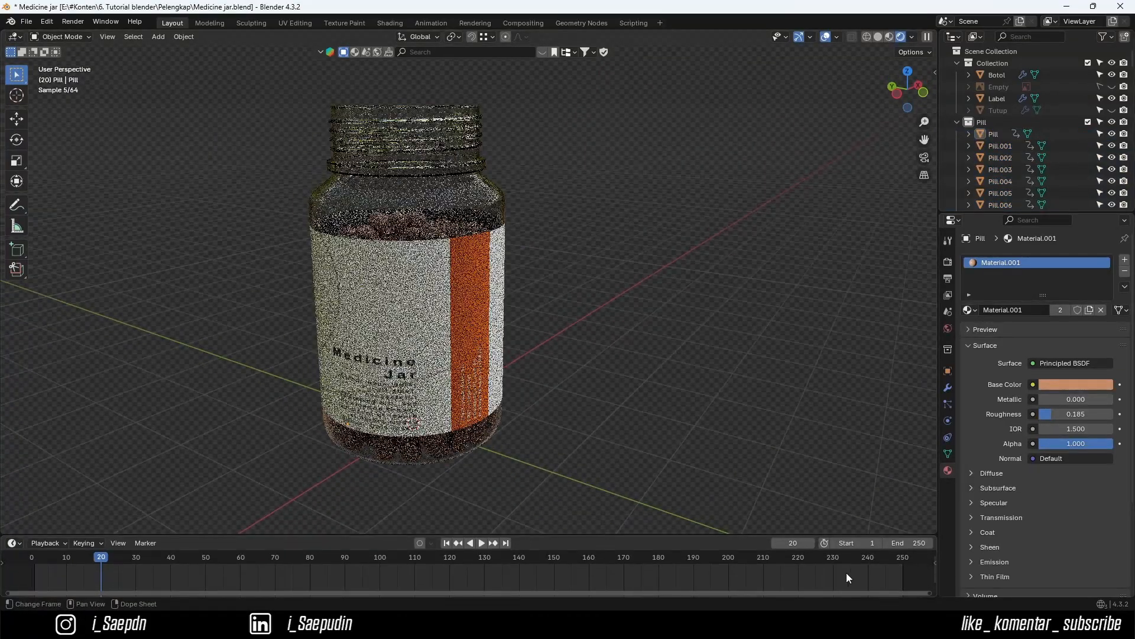
{"action": "middle_click_drag", "start_coordinate": [474, 430], "coordinate": [411, 228]}
{"action": "left_click", "coordinate": [414, 183]}
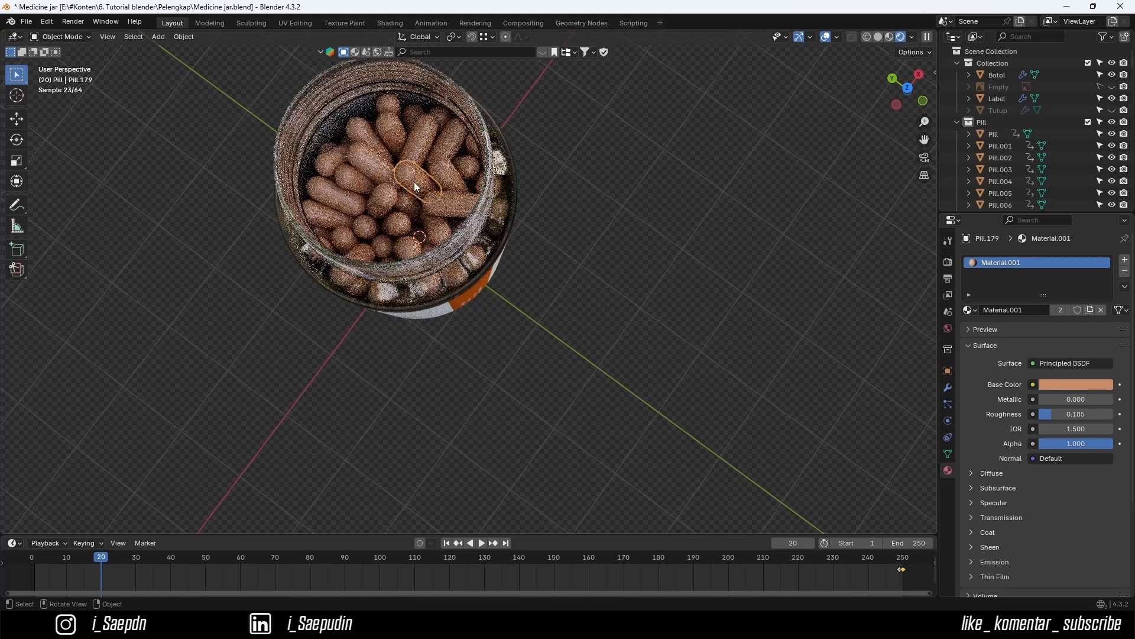
{"action": "right_click", "coordinate": [991, 123]}
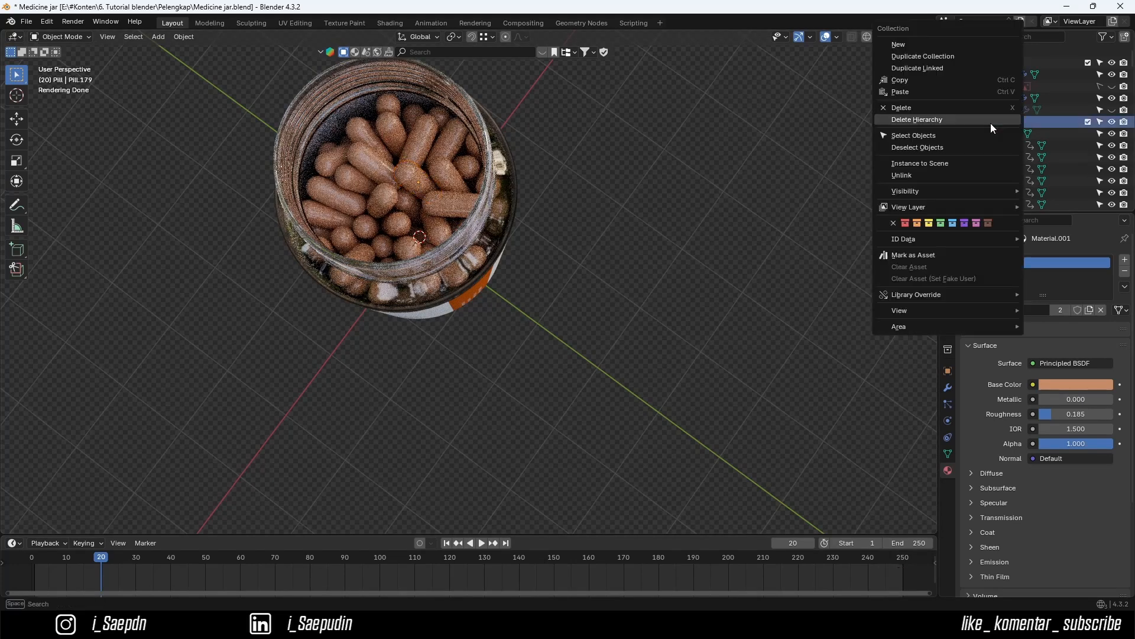
{"action": "left_click", "coordinate": [940, 136]}
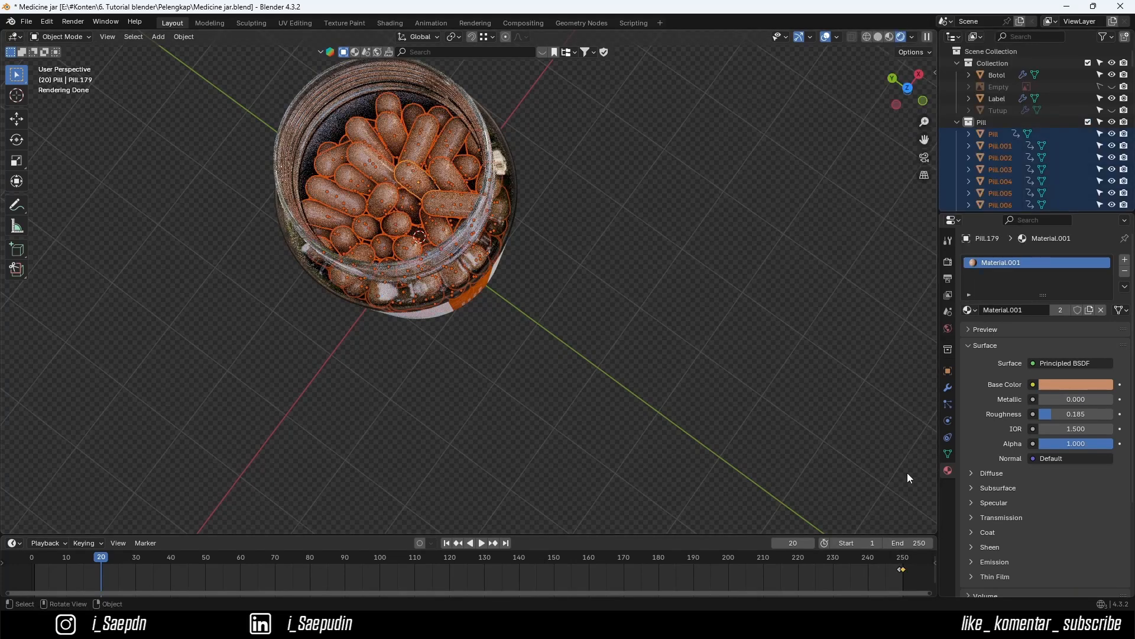
{"action": "key", "text": "x"}
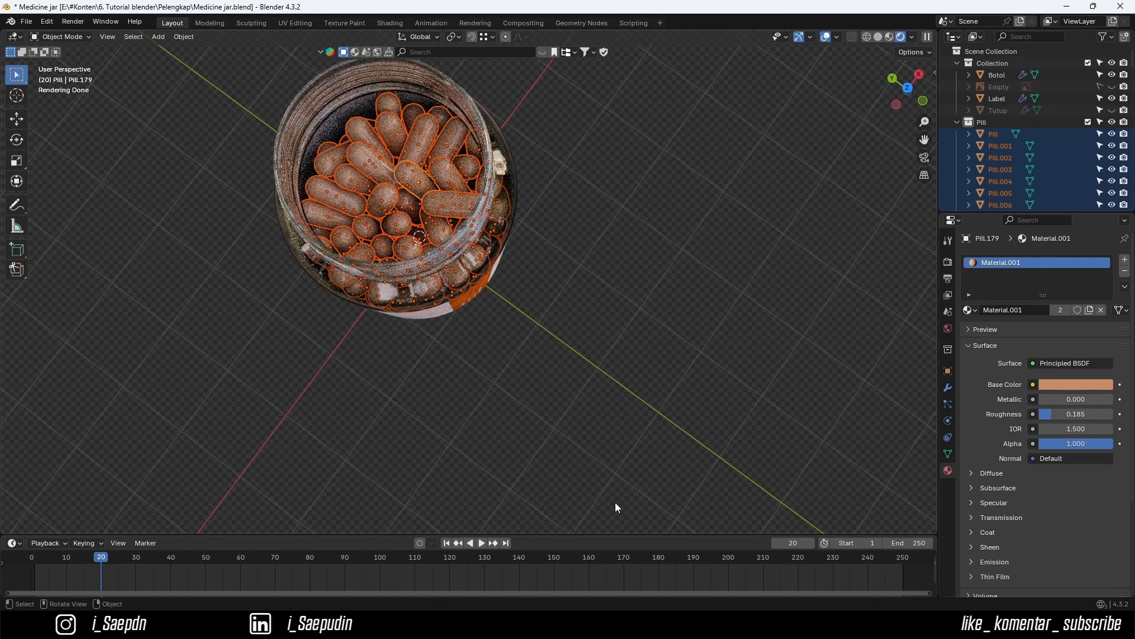
- Collapse the Pill collection, unhide the Tutup cap object, and deselect everything to view the closed jar from the front
{"action": "middle_click_drag", "start_coordinate": [496, 391], "coordinate": [518, 326]}
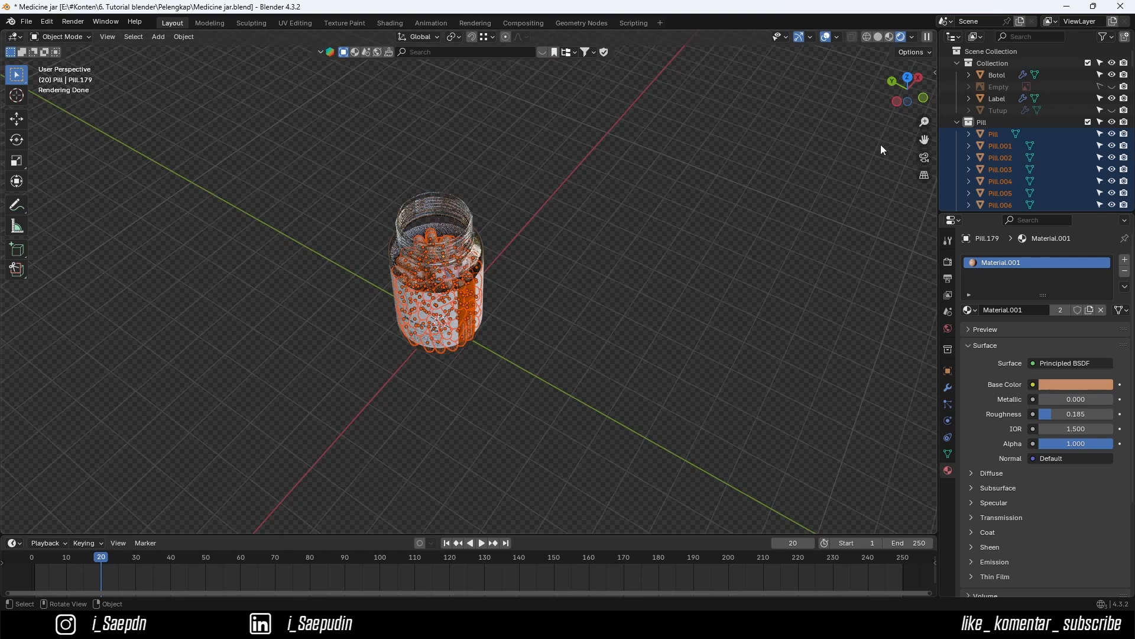
{"action": "left_click", "coordinate": [957, 122]}
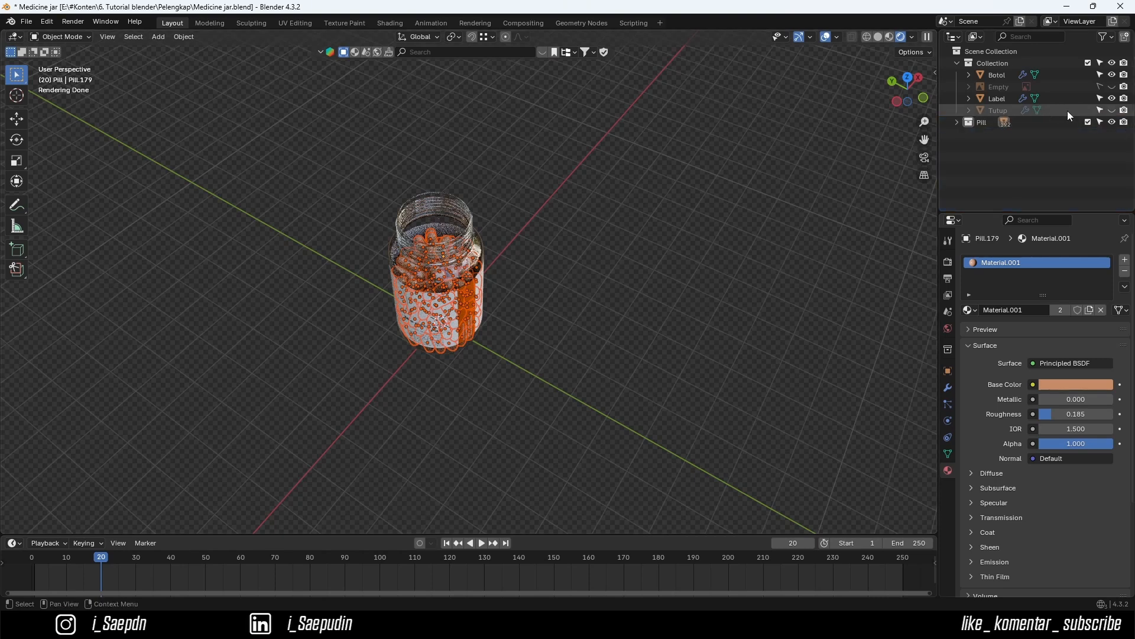
{"action": "left_click", "coordinate": [1112, 111]}
{"action": "left_click", "coordinate": [668, 215]}
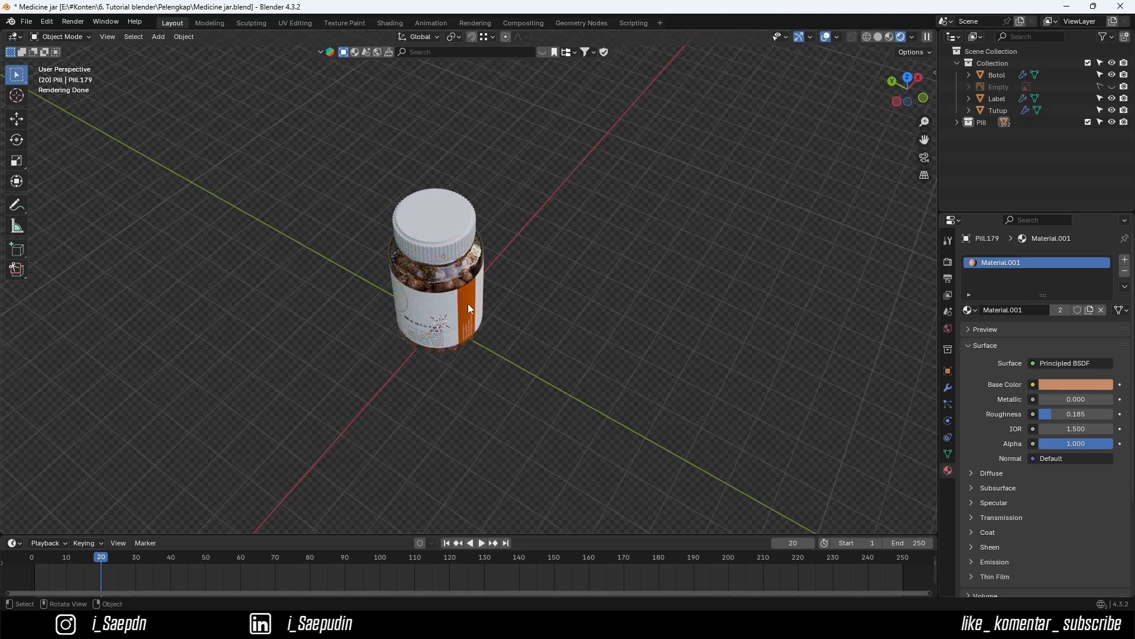
{"action": "middle_click_drag", "start_coordinate": [468, 303], "coordinate": [525, 246]}
{"action": "scroll", "coordinate": [415, 301], "scroll_direction": "up", "scroll_amount": 4}
{"action": "middle_click_drag", "start_coordinate": [416, 295], "coordinate": [542, 264], "text": "shift"}
{"action": "scroll", "coordinate": [446, 252], "scroll_direction": "up", "scroll_amount": 1}
{"action": "scroll", "coordinate": [446, 252], "scroll_direction": "down", "scroll_amount": 1}
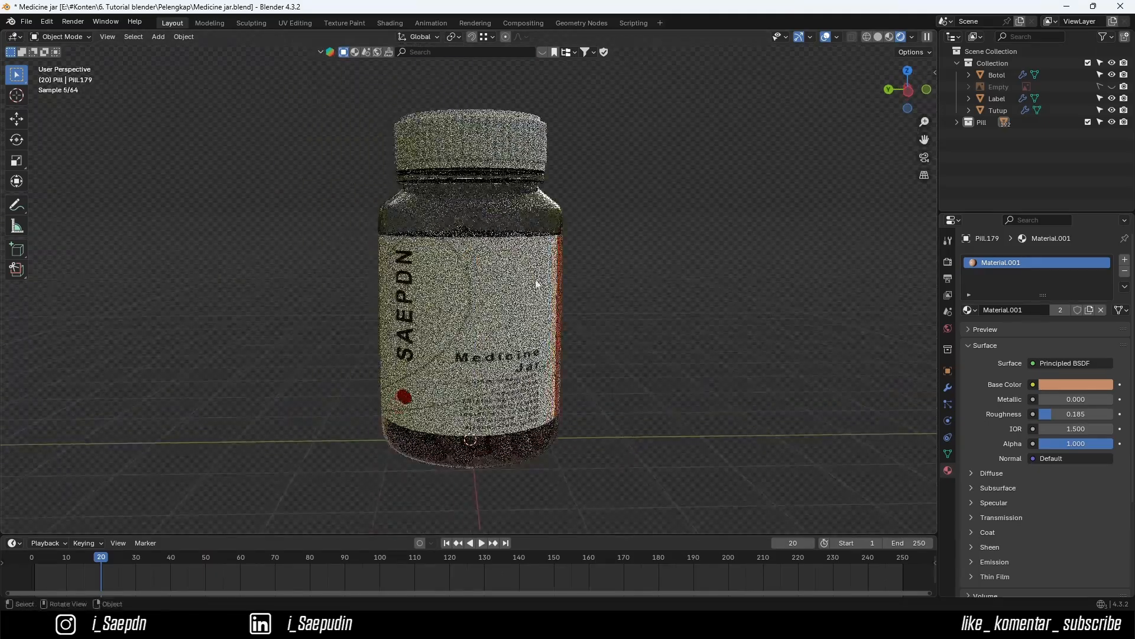
- Split the 3D viewport into two side-by-side views, and show the jar in rendered shading in the narrower one
{"action": "scroll", "coordinate": [514, 330], "scroll_direction": "up", "scroll_amount": 1}
{"action": "middle_click_drag", "start_coordinate": [515, 330], "coordinate": [469, 348]}
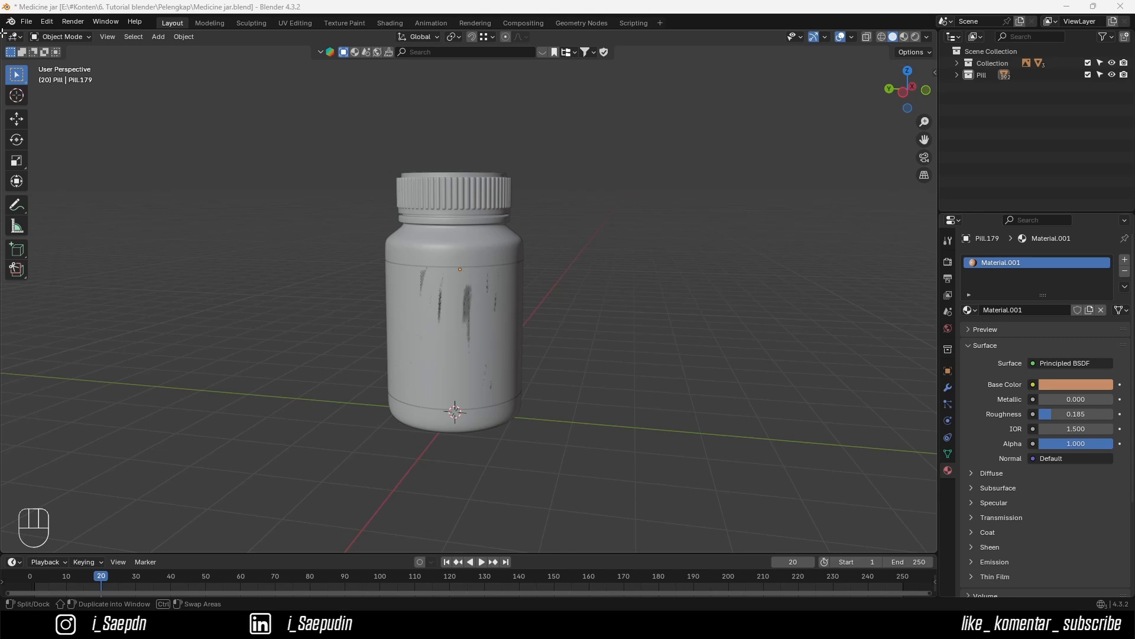
{"action": "left_click_drag", "start_coordinate": [4, 32], "coordinate": [369, 92]}
{"action": "scroll", "coordinate": [191, 160], "scroll_direction": "up", "scroll_amount": 3}
{"action": "middle_click_drag", "start_coordinate": [243, 138], "coordinate": [284, 114], "text": "shift"}
{"action": "middle_click_drag", "start_coordinate": [284, 115], "coordinate": [279, 125]}
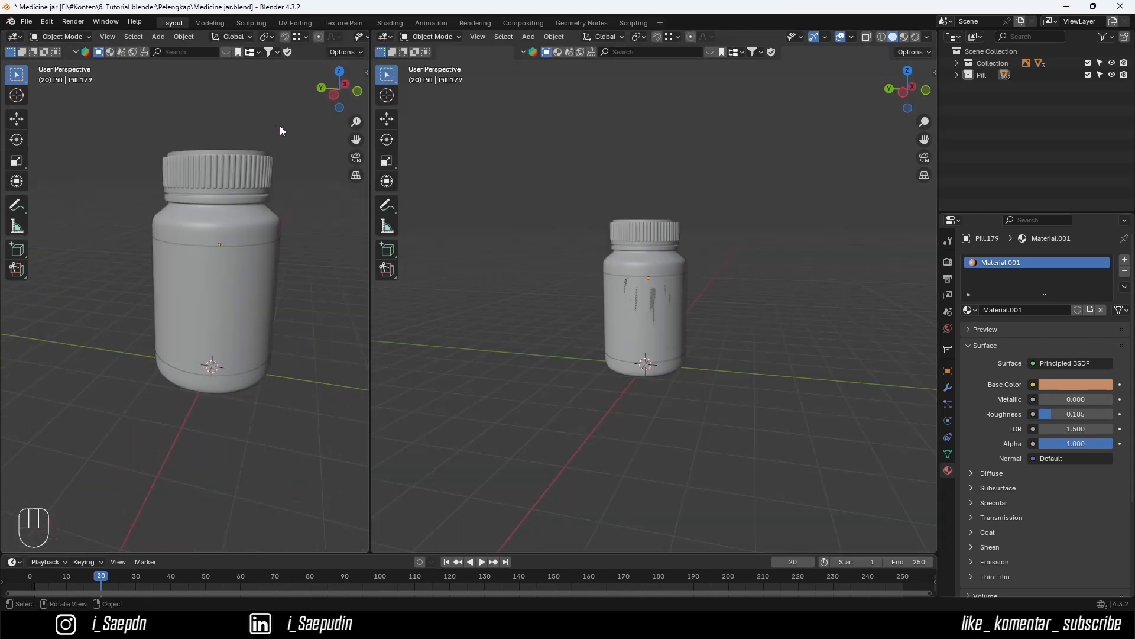
{"action": "scroll", "coordinate": [303, 37], "scroll_direction": "down", "scroll_amount": 5}
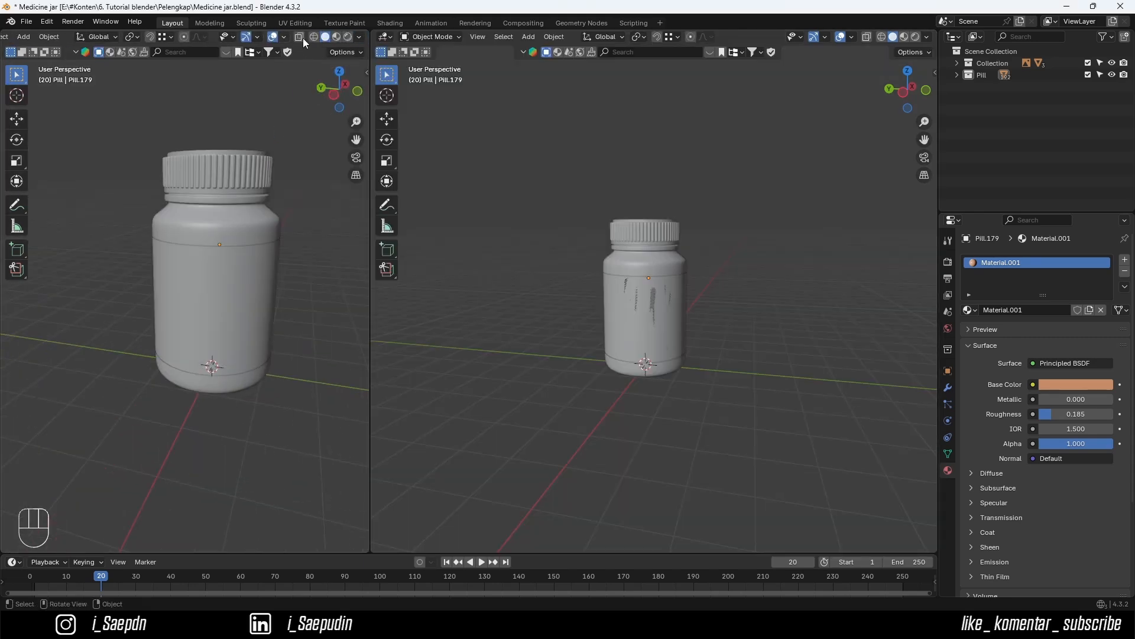
{"action": "left_click", "coordinate": [347, 36]}
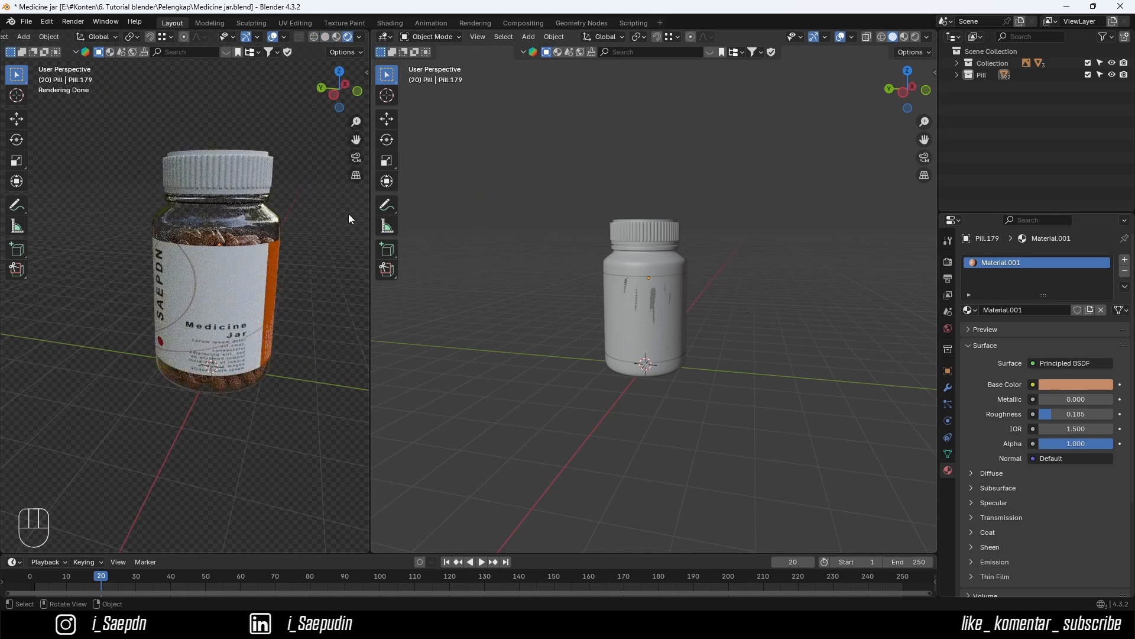
- Create a new collection and name it Lighting
{"action": "right_click", "coordinate": [974, 114]}
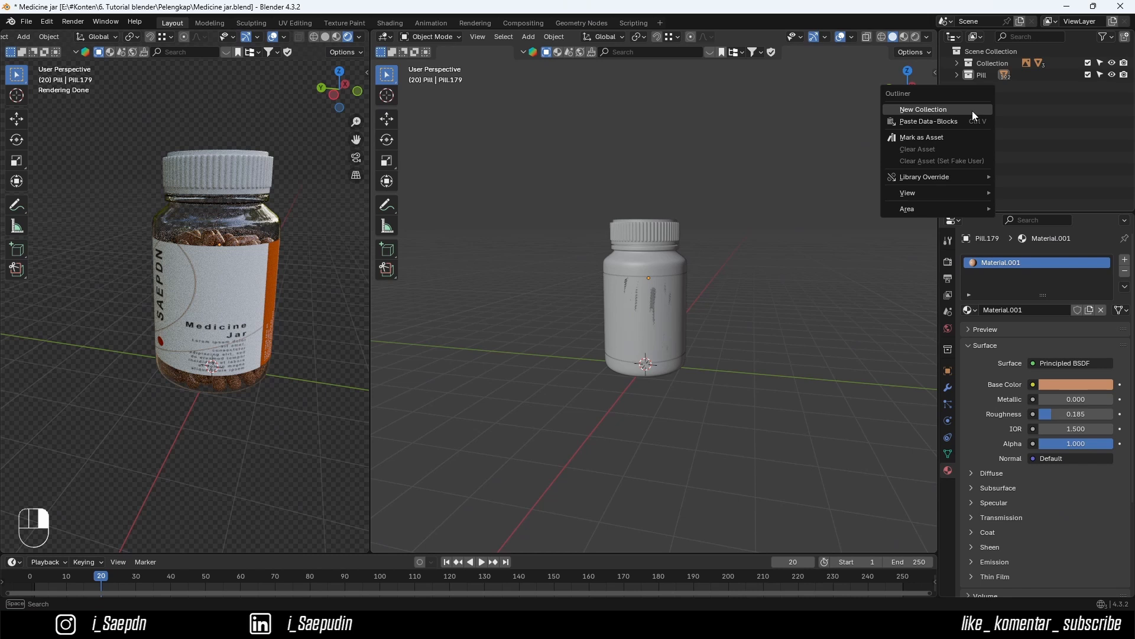
{"action": "left_click", "coordinate": [972, 111]}
{"action": "double_click", "coordinate": [990, 87]}
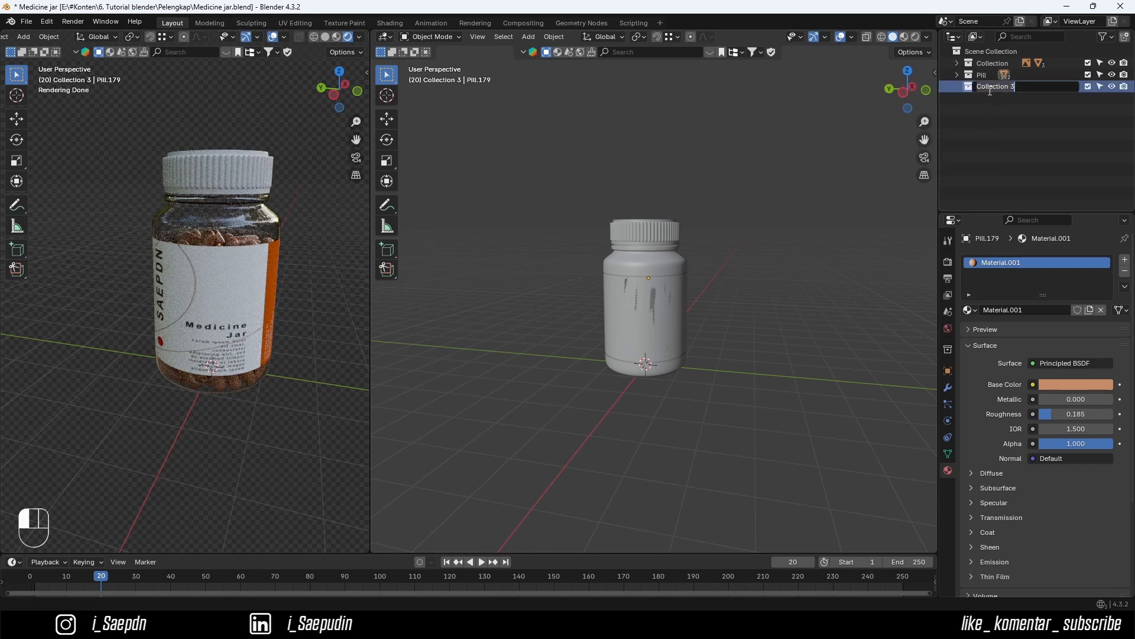
{"action": "type", "text": "Lighting"}
{"action": "key", "text": "Return"}
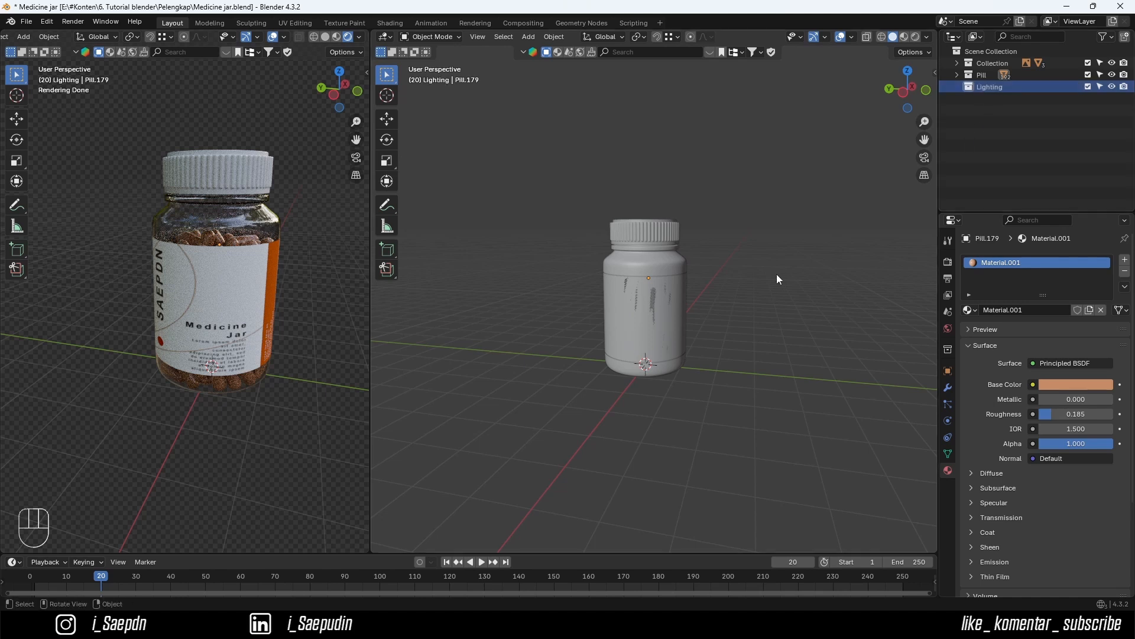
- Add a camera to the Lighting collection and align it to a side view facing the jar's label
{"action": "key", "text": "shift+a"}
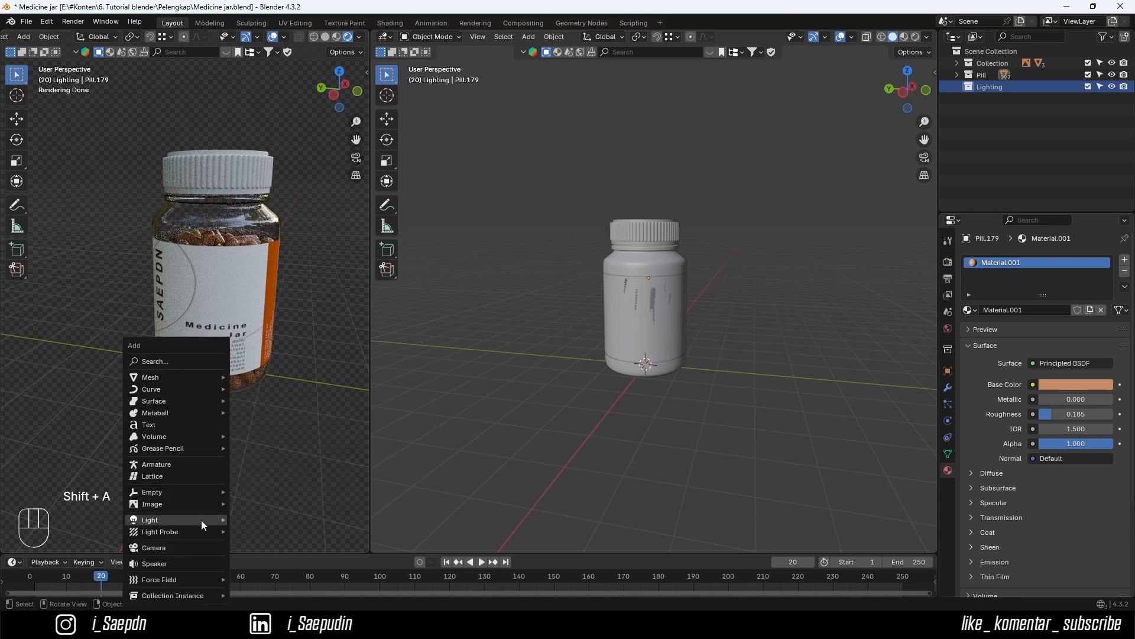
{"action": "left_click", "coordinate": [154, 548]}
{"action": "key", "text": "ctrl+KP_3"}
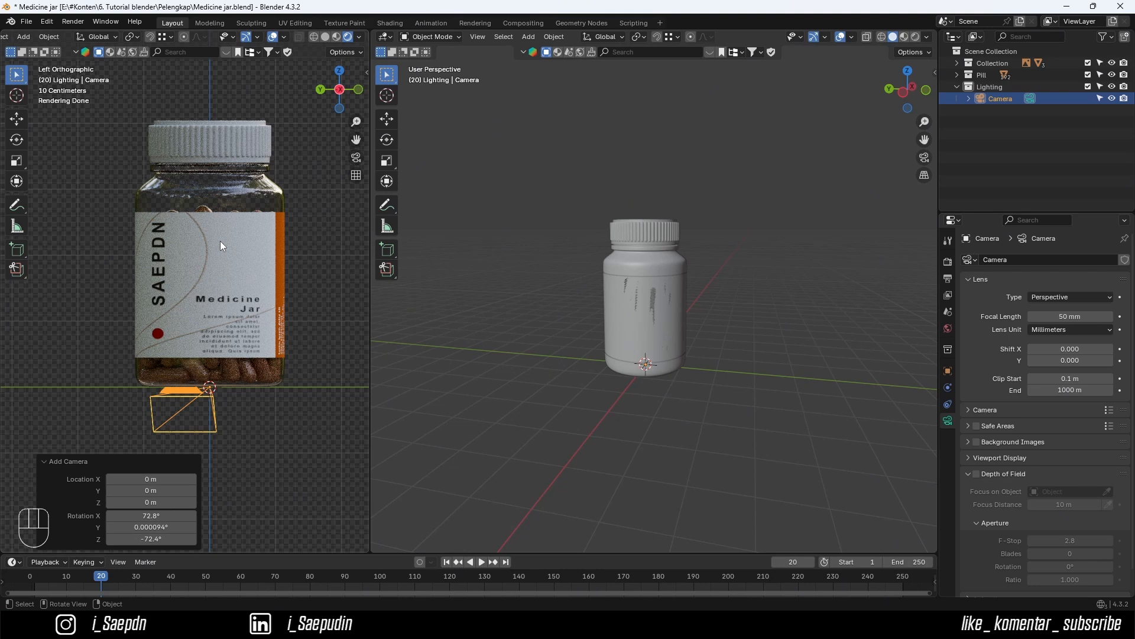
{"action": "key", "text": "ctrl+alt+KP_0"}
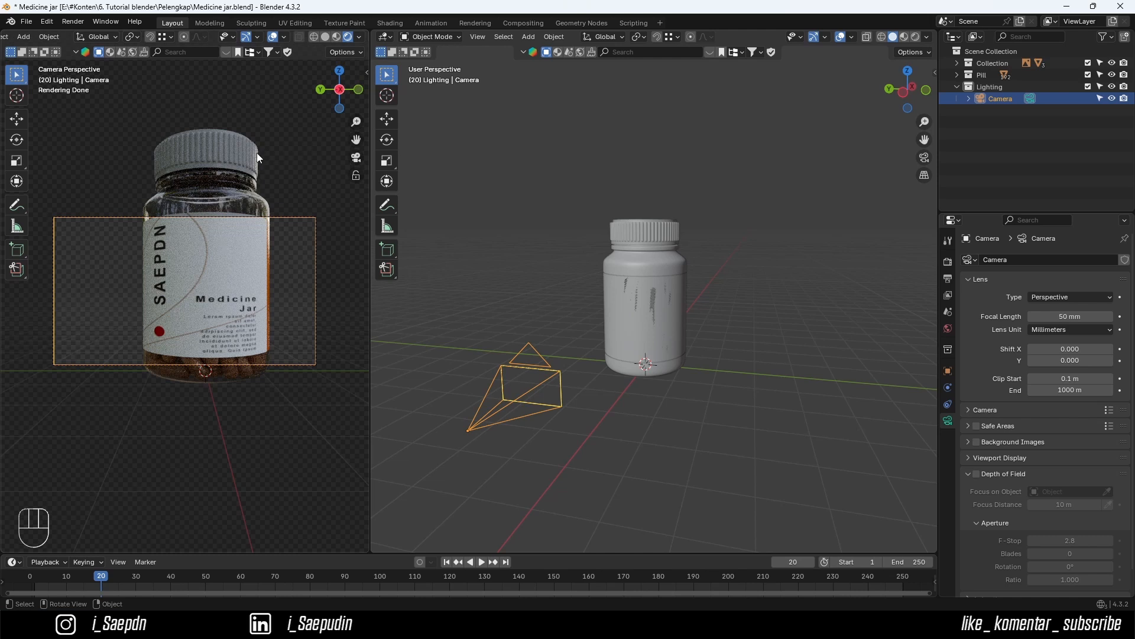
{"action": "scroll", "coordinate": [203, 198], "scroll_direction": "up", "scroll_amount": 2}
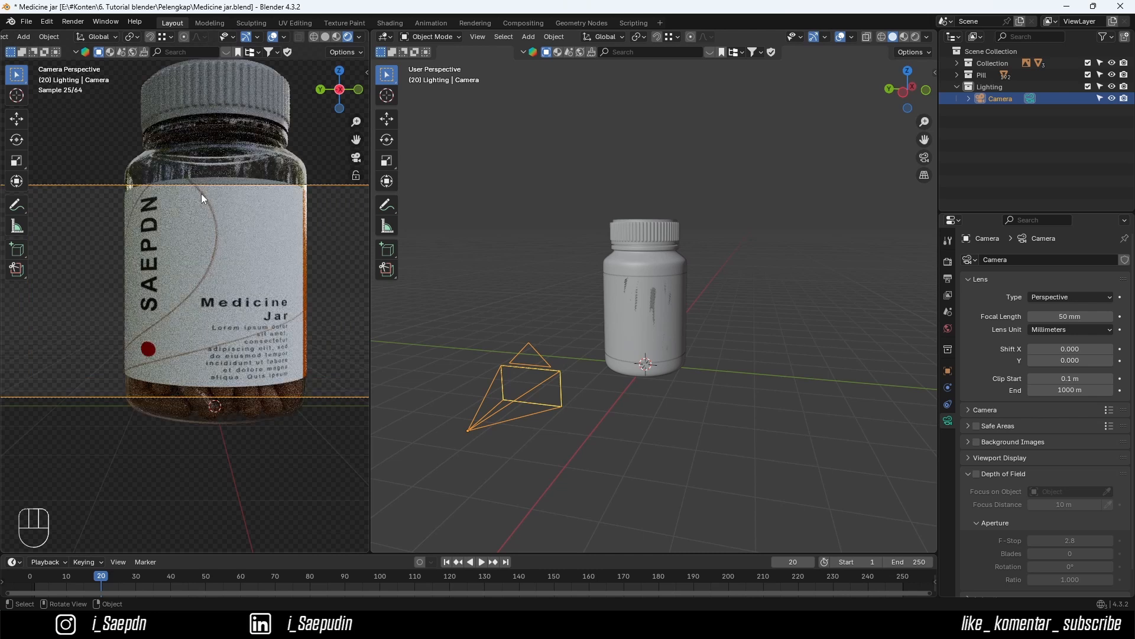
{"action": "scroll", "coordinate": [201, 194], "scroll_direction": "down", "scroll_amount": 2}
- From the top view, centre the camera on the jar's axis and move it about 3.46 m back along X
{"action": "key", "text": "KP_7"}
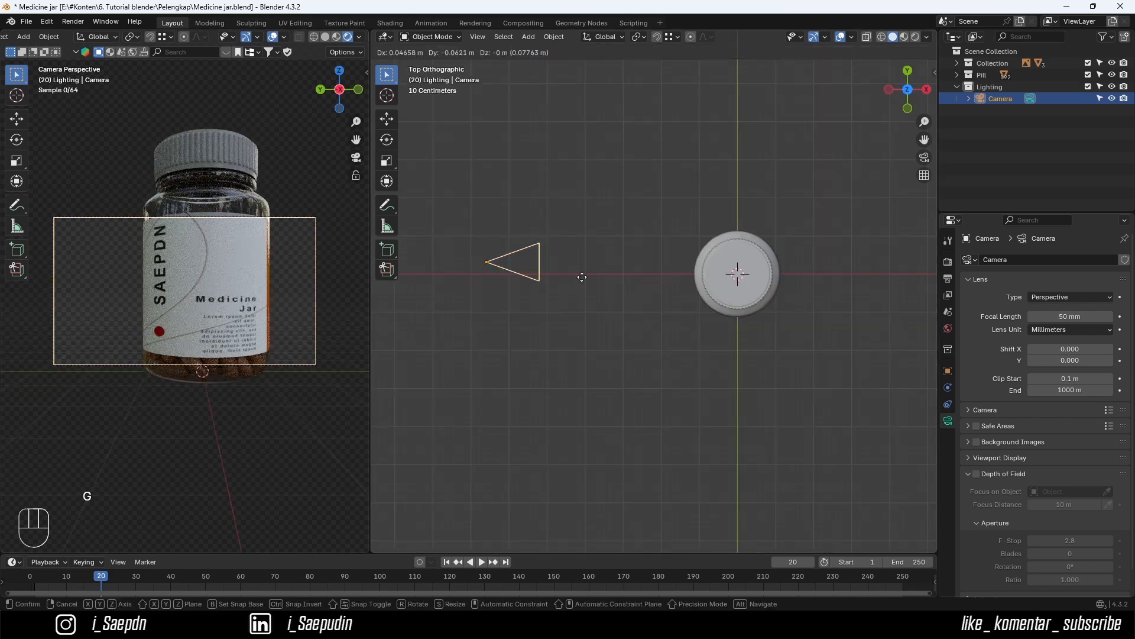
{"action": "key", "text": "g"}
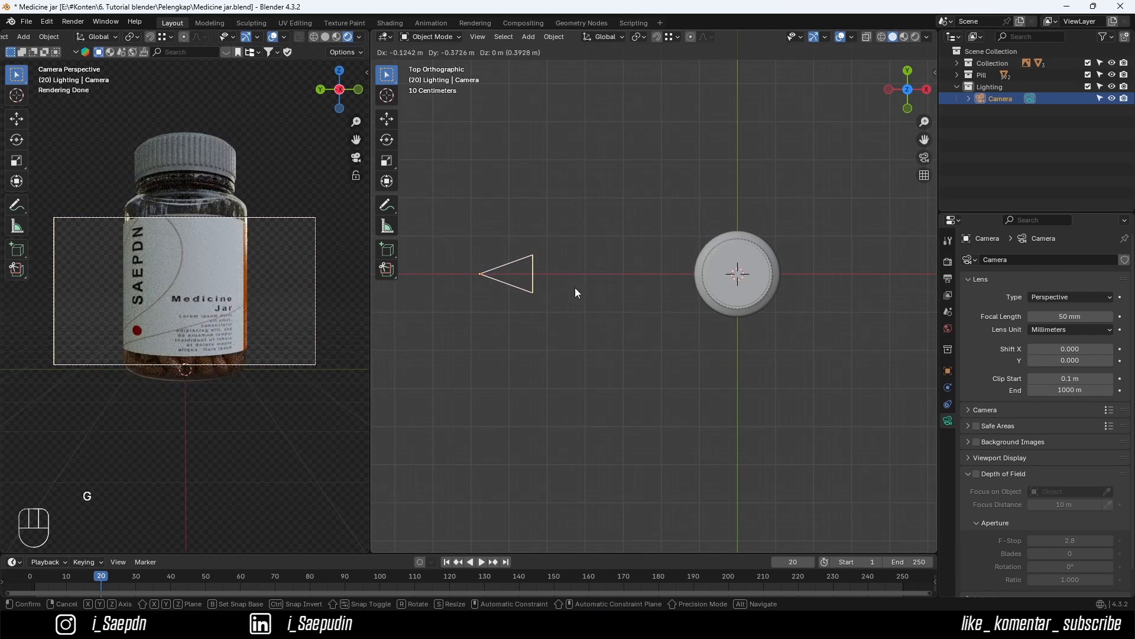
{"action": "left_click", "coordinate": [575, 287]}
{"action": "middle_click_drag", "start_coordinate": [575, 288], "coordinate": [630, 293], "text": "shift"}
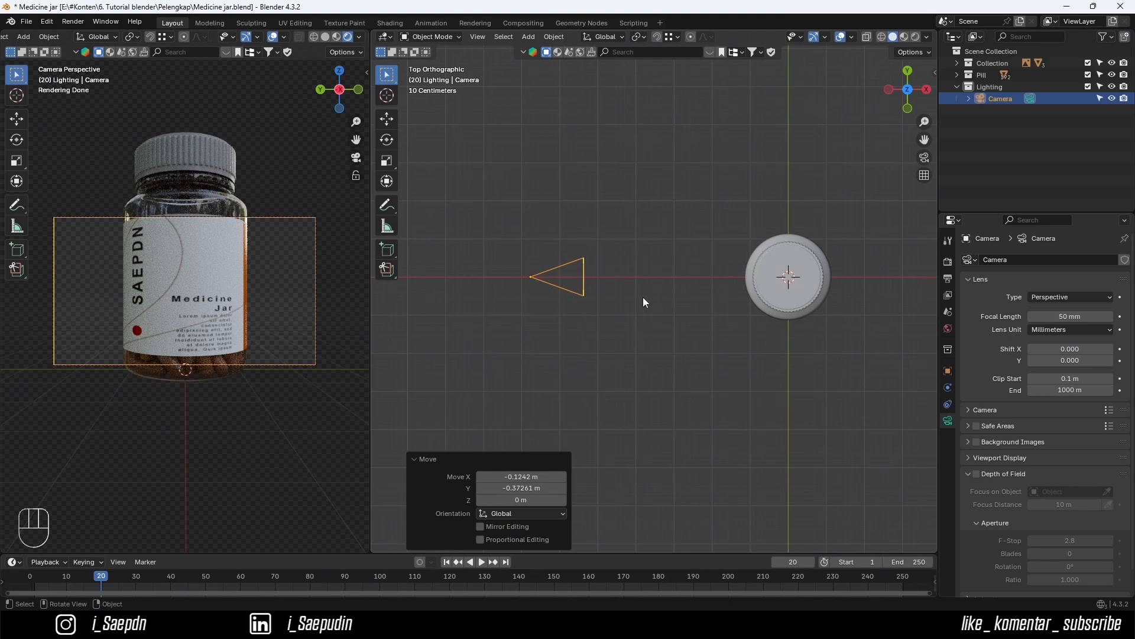
{"action": "key", "text": "g"}
{"action": "key", "text": "x"}
{"action": "left_click", "coordinate": [509, 295]}
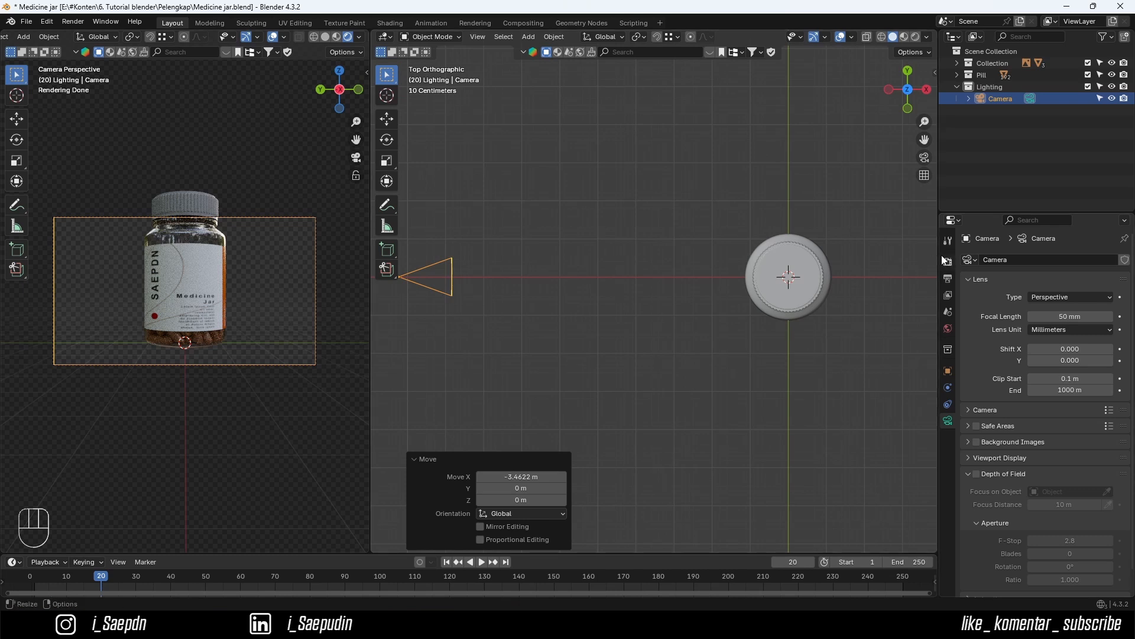
- Set the render output's horizontal resolution to 1080 px for a square frame
{"action": "left_click", "coordinate": [948, 278]}
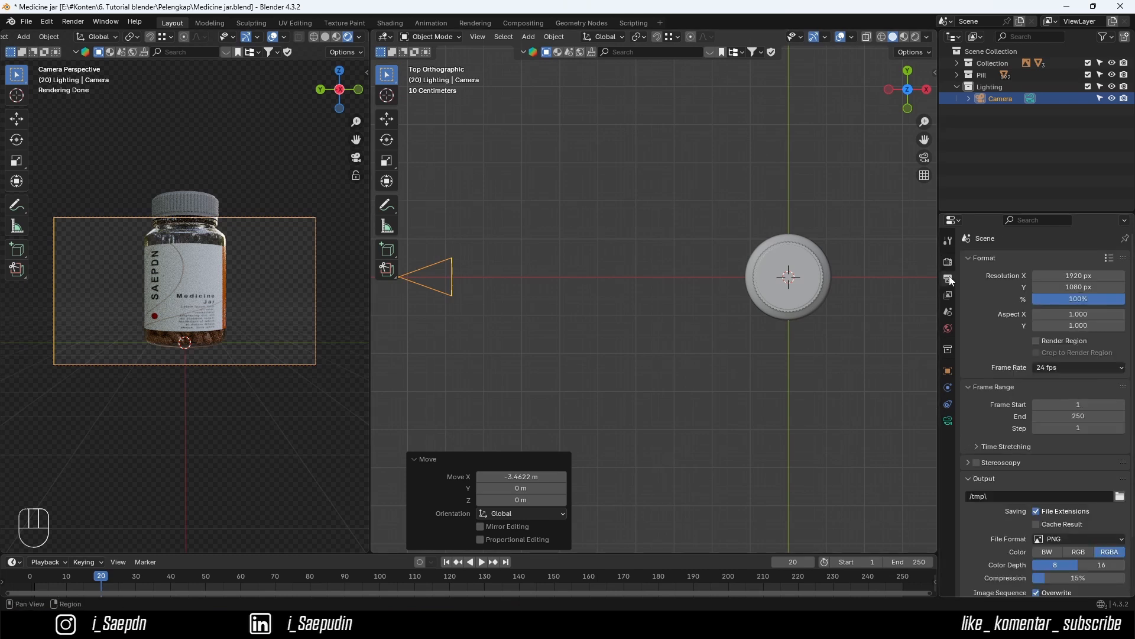
{"action": "double_click", "coordinate": [1061, 276]}
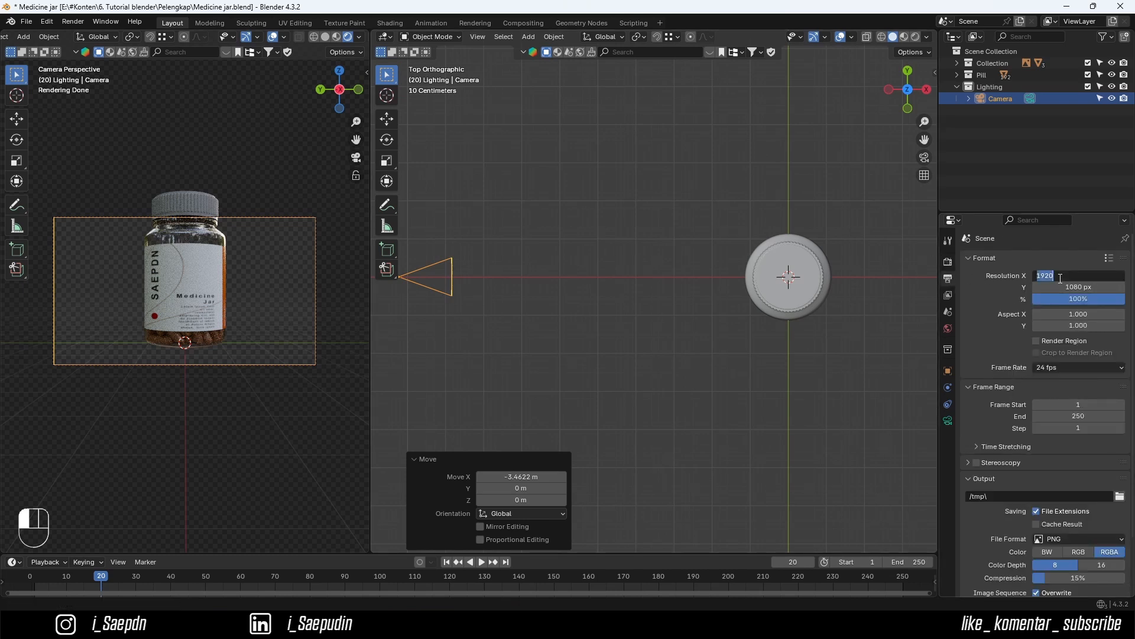
{"action": "type", "text": "1080"}
{"action": "key", "text": "Return"}
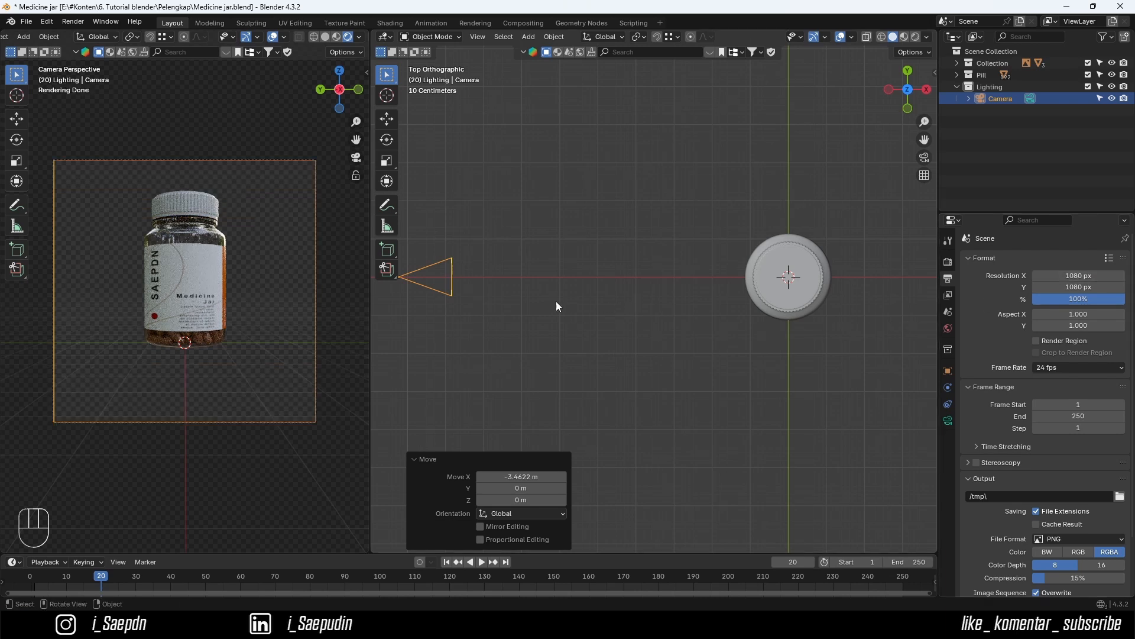
- Move the camera about 2.46 m along X toward the jar
{"action": "scroll", "coordinate": [557, 303], "scroll_direction": "down", "scroll_amount": 2}
{"action": "middle_click_drag", "start_coordinate": [553, 301], "coordinate": [629, 302], "text": "shift"}
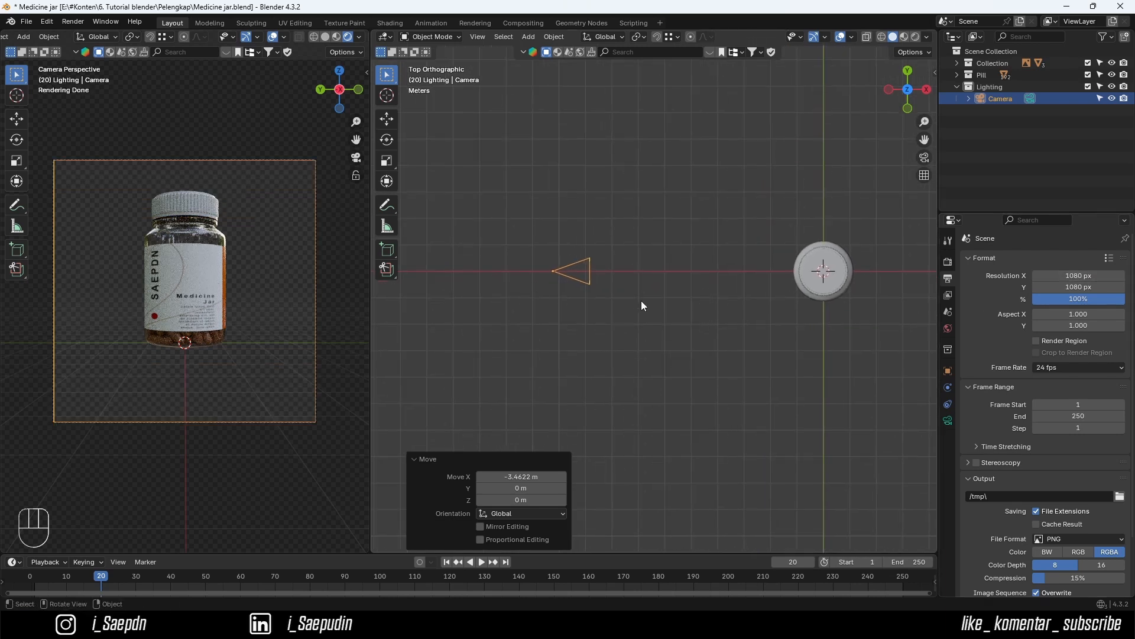
{"action": "key", "text": "g"}
{"action": "key", "text": "x"}
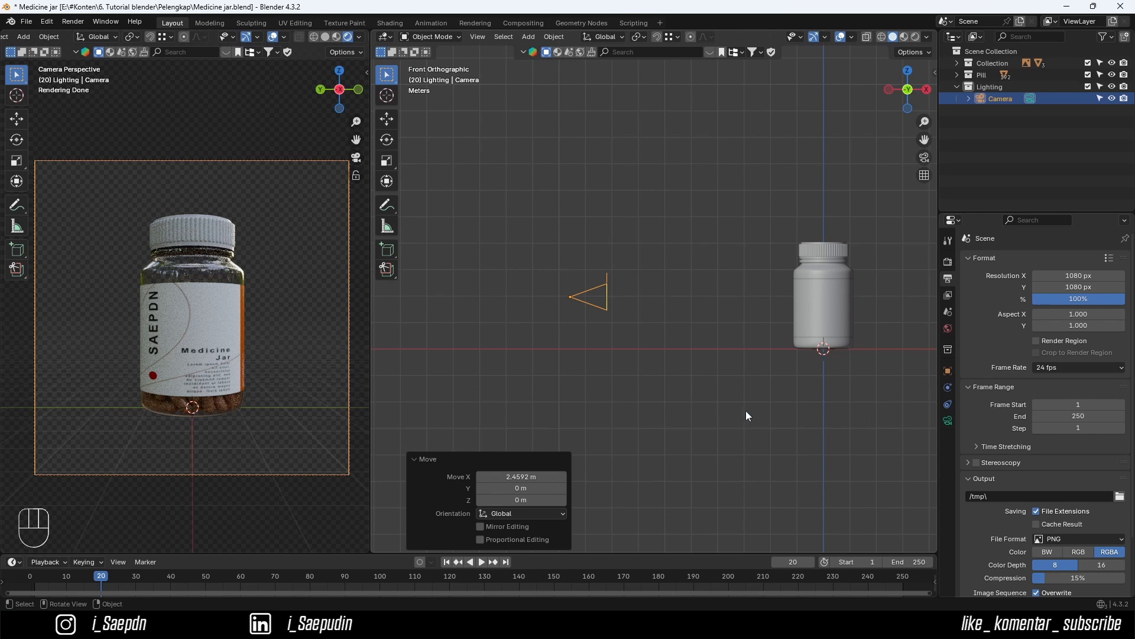
- Set the camera's focal length to 80 mm and move it about 7.02 m away from the jar along X
{"action": "left_click", "coordinate": [948, 421]}
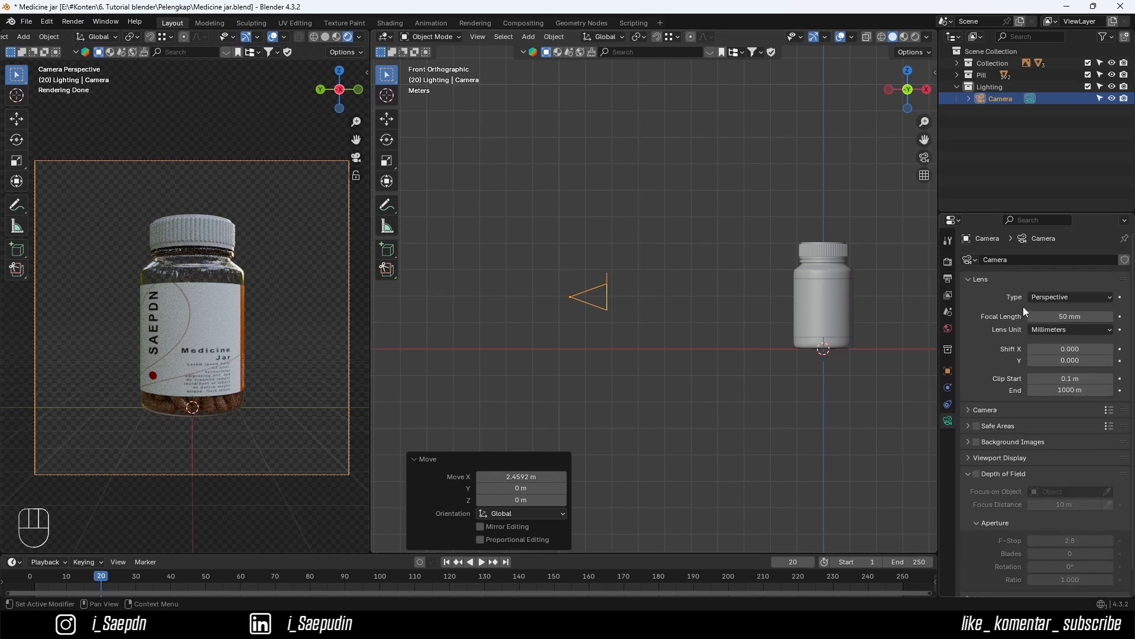
{"action": "left_click", "coordinate": [1049, 317]}
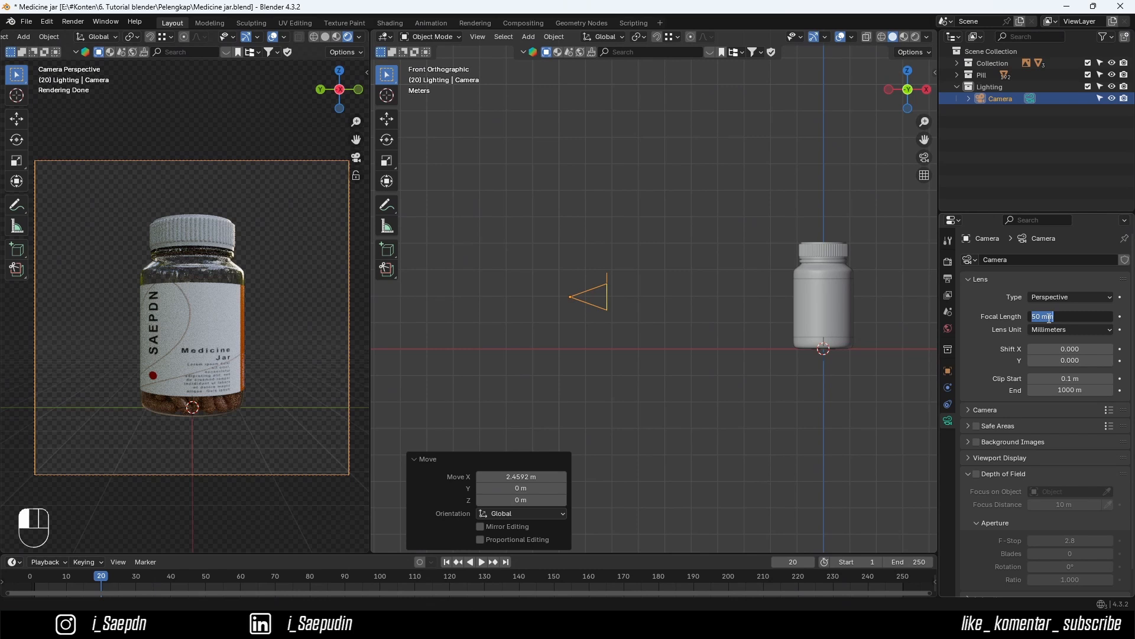
{"action": "type", "text": "80"}
{"action": "key", "text": "Return"}
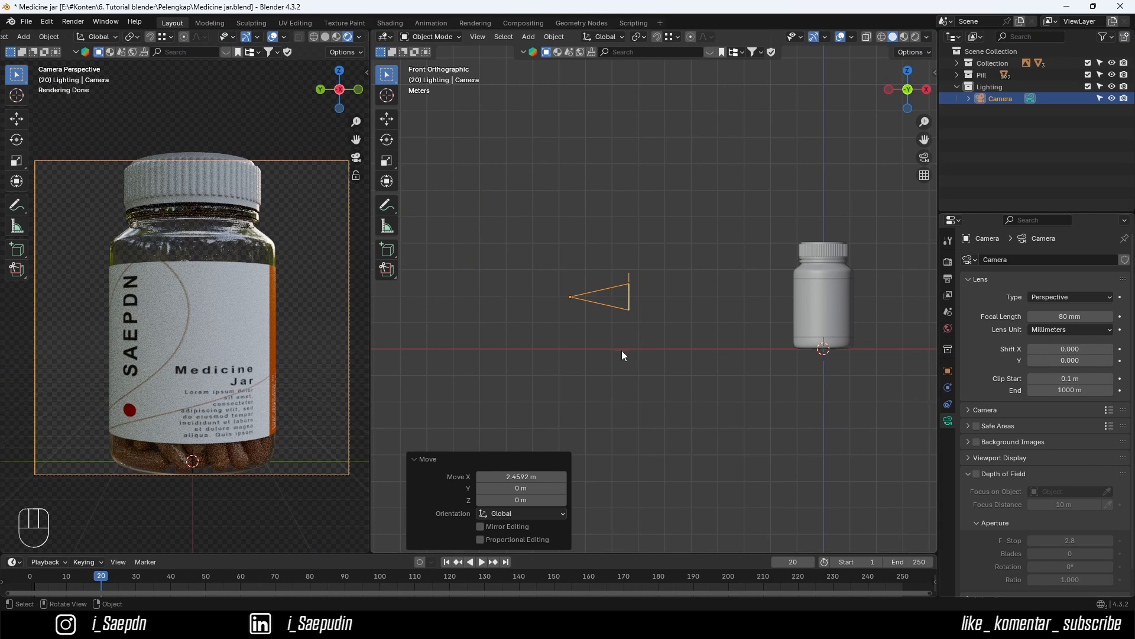
{"action": "scroll", "coordinate": [621, 351], "scroll_direction": "down", "scroll_amount": 2}
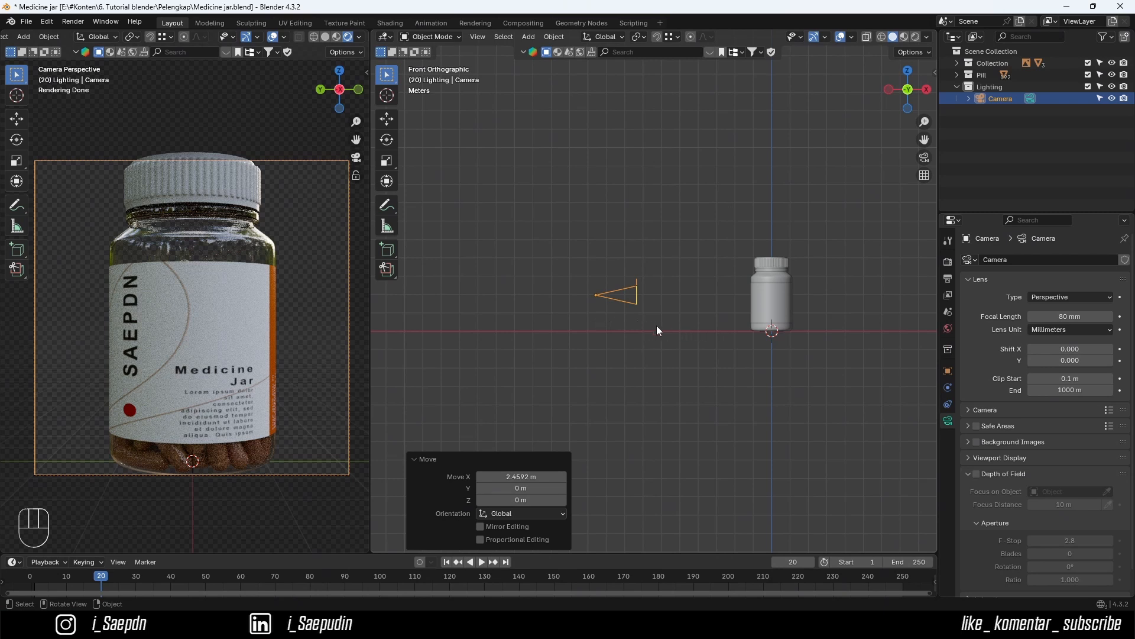
{"action": "key", "text": "g"}
{"action": "key", "text": "x"}
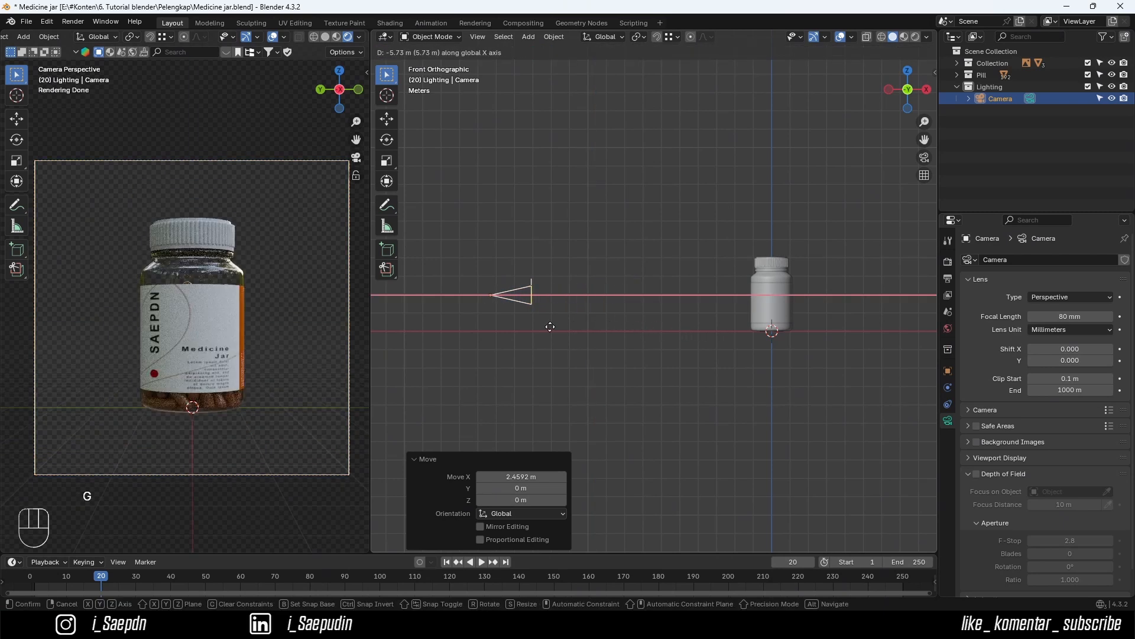
{"action": "left_click", "coordinate": [524, 329]}
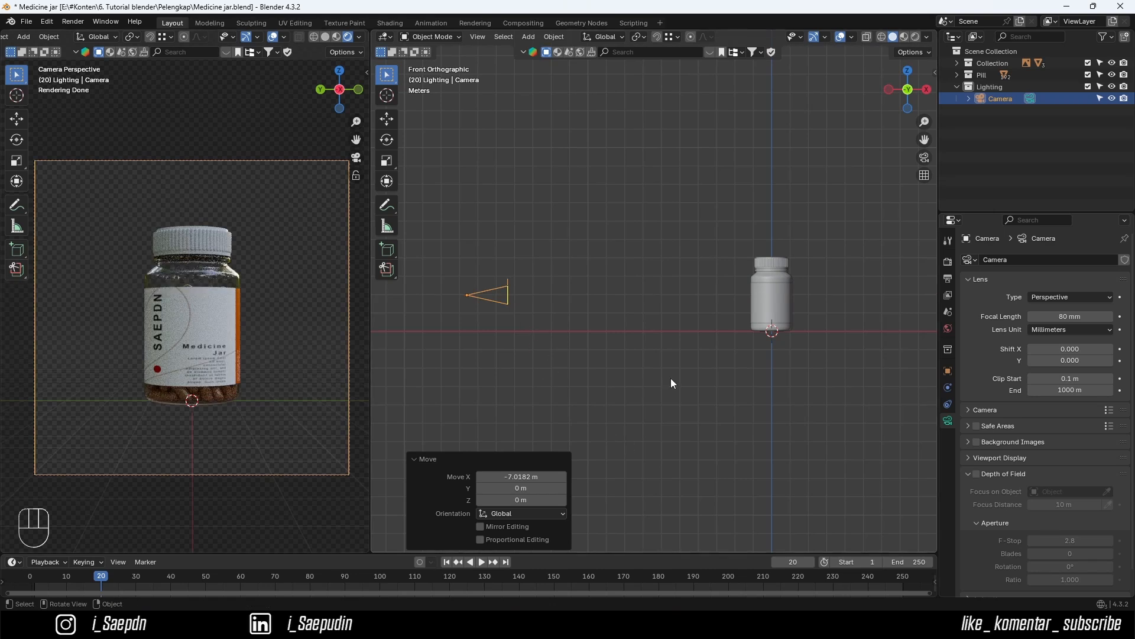
- Set the camera's passepartout opacity to 1.000, and make the rendered viewport use the scene world lighting instead of the preview HDRI
{"action": "left_click", "coordinate": [989, 459]}
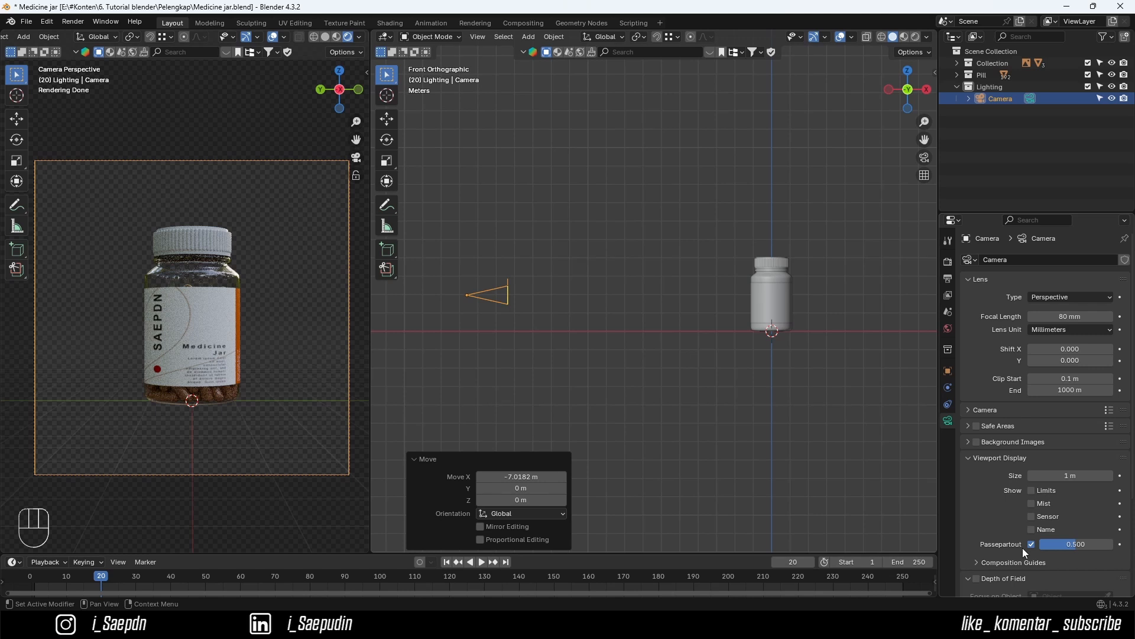
{"action": "left_click_drag", "start_coordinate": [1083, 544], "coordinate": [1115, 544]}
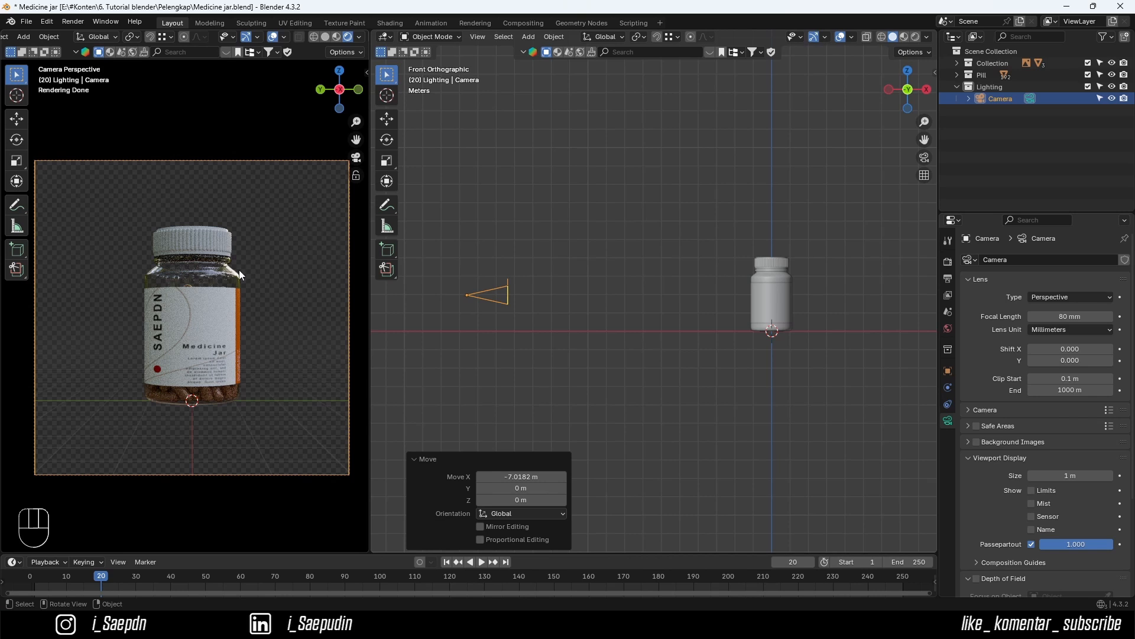
{"action": "left_click", "coordinate": [358, 38]}
{"action": "left_click", "coordinate": [292, 147]}
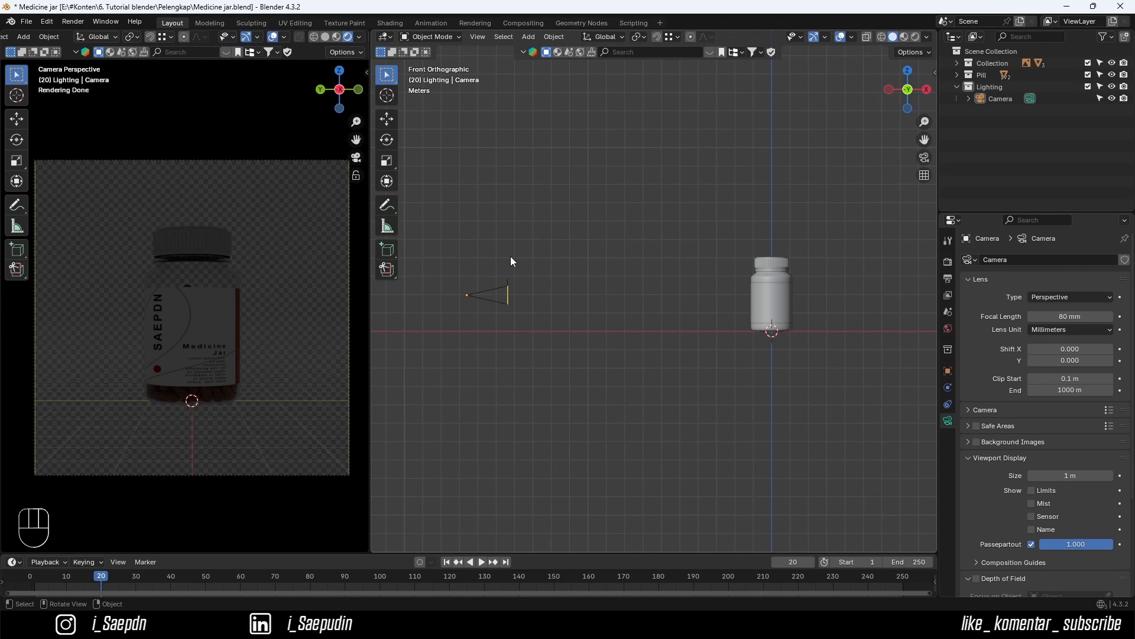
- Add a floor plane under the jar, scaled about 8.9 times and shifted along X away from the camera
{"action": "left_click", "coordinate": [886, 90]}
{"action": "key", "text": "KP_7"}
{"action": "key", "text": "shift+a"}
{"action": "mouse_move", "coordinate": [601, 94]}
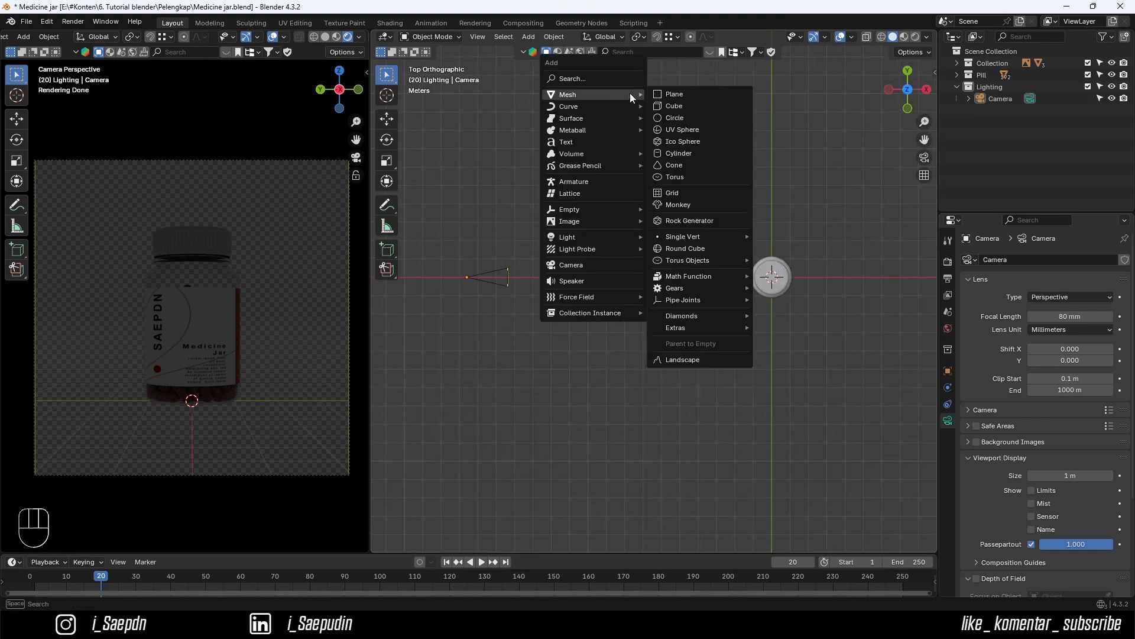
{"action": "left_click", "coordinate": [660, 95]}
{"action": "middle_click_drag", "start_coordinate": [707, 279], "coordinate": [577, 234], "text": "shift"}
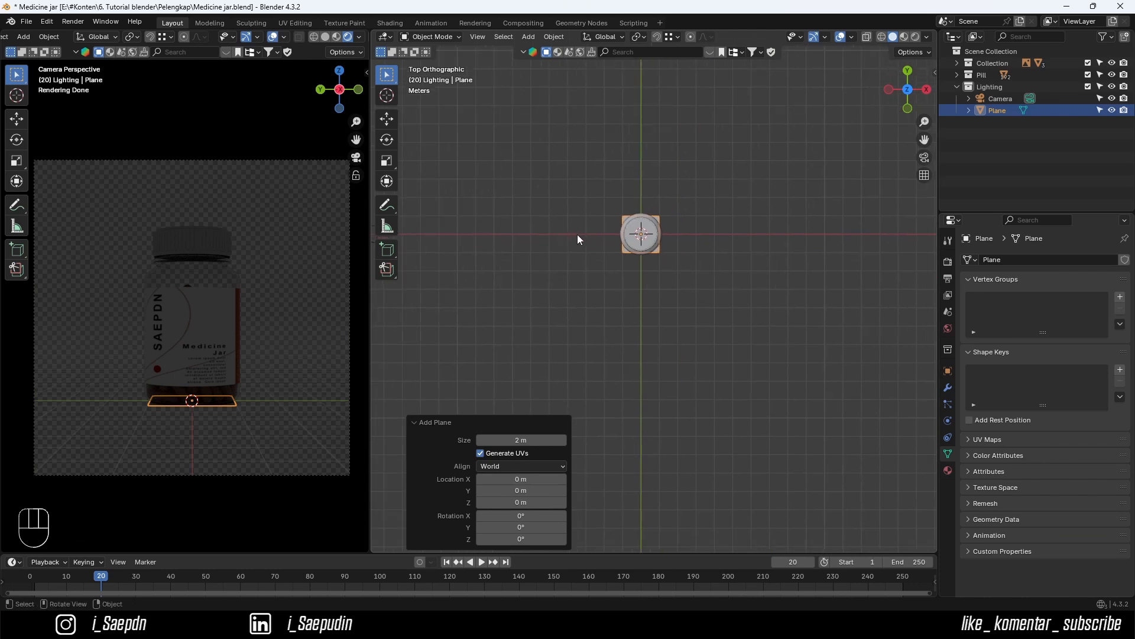
{"action": "key", "text": "s"}
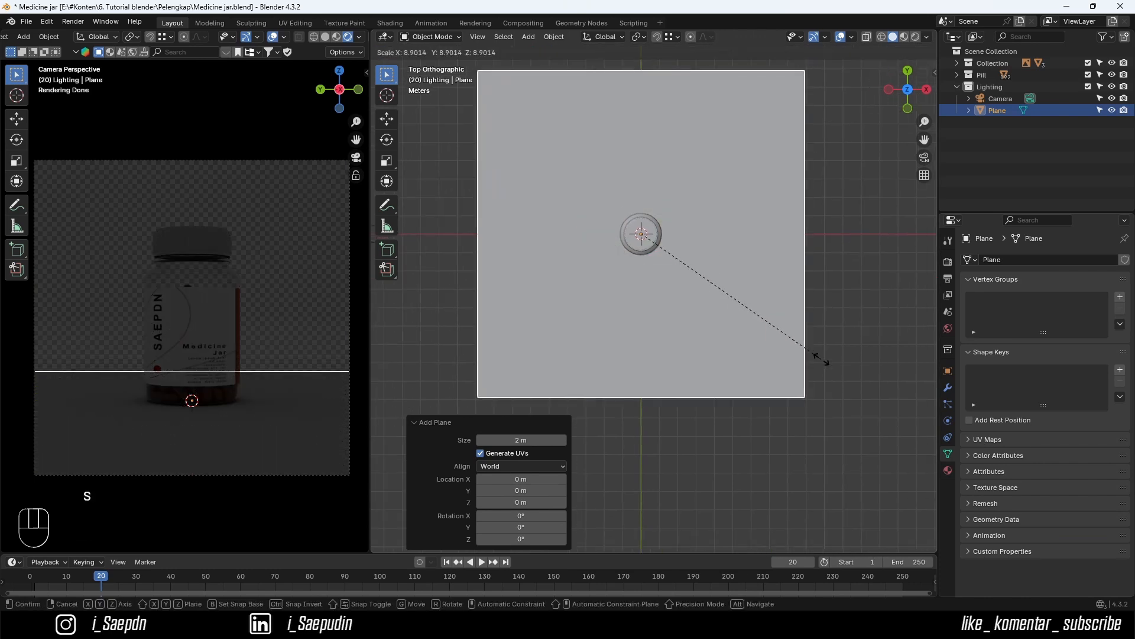
{"action": "left_click", "coordinate": [822, 359]}
{"action": "key", "text": "g"}
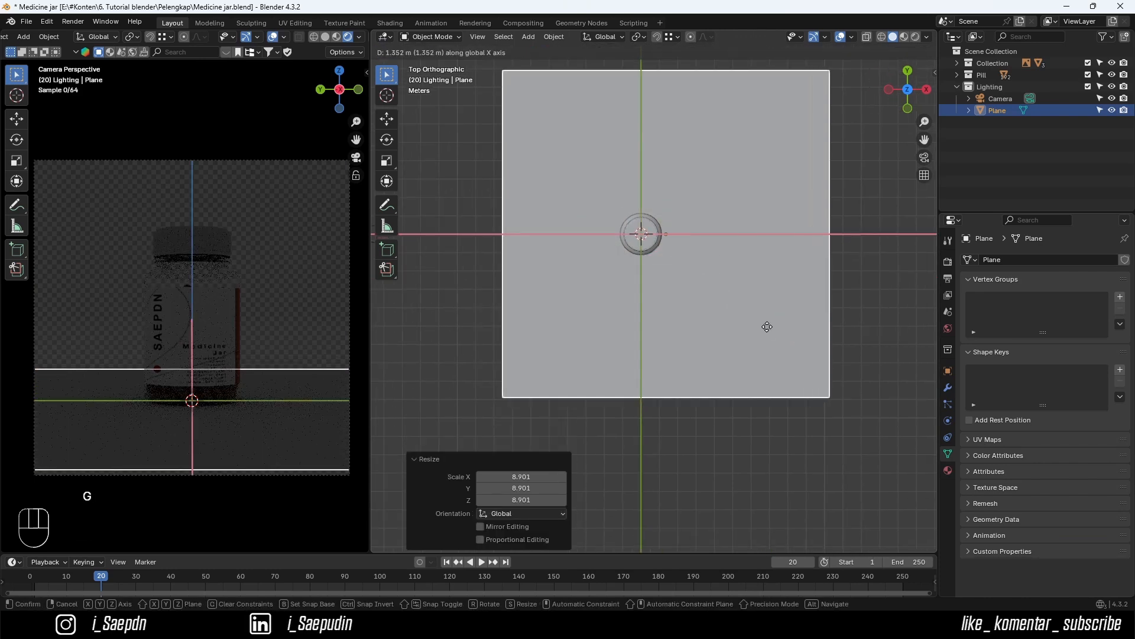
{"action": "left_click", "coordinate": [789, 329]}
- Extrude the floor plane's edge behind the jar about 12 m upward along Z to form a back wall
{"action": "key", "text": "Tab"}
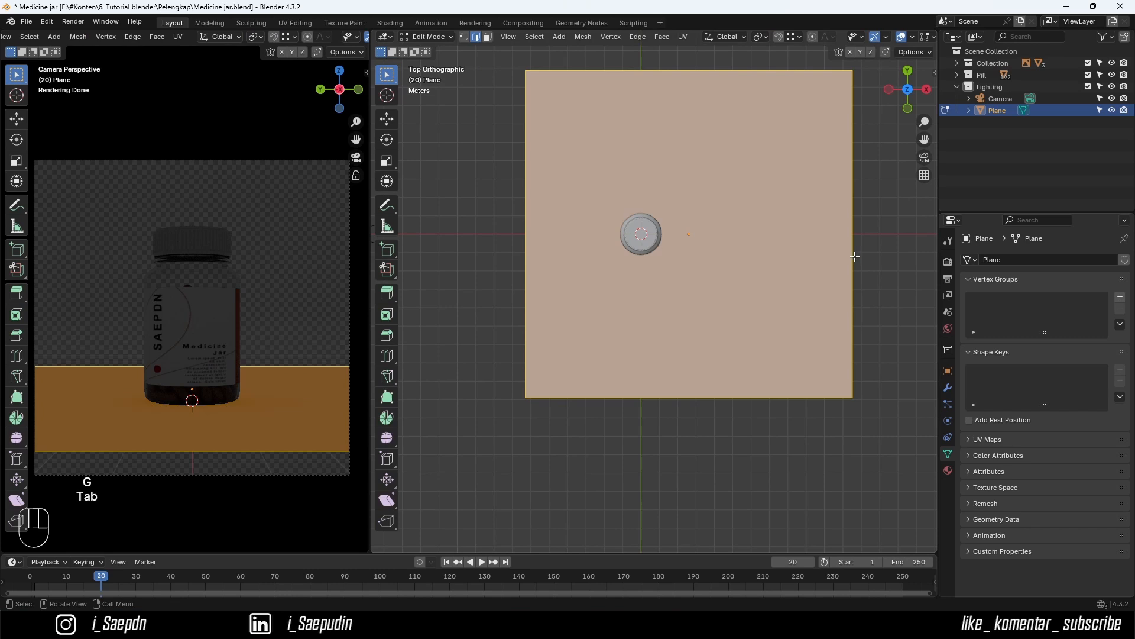
{"action": "left_click", "coordinate": [852, 258]}
{"action": "middle_click_drag", "start_coordinate": [849, 263], "coordinate": [719, 329]}
{"action": "key", "text": "e"}
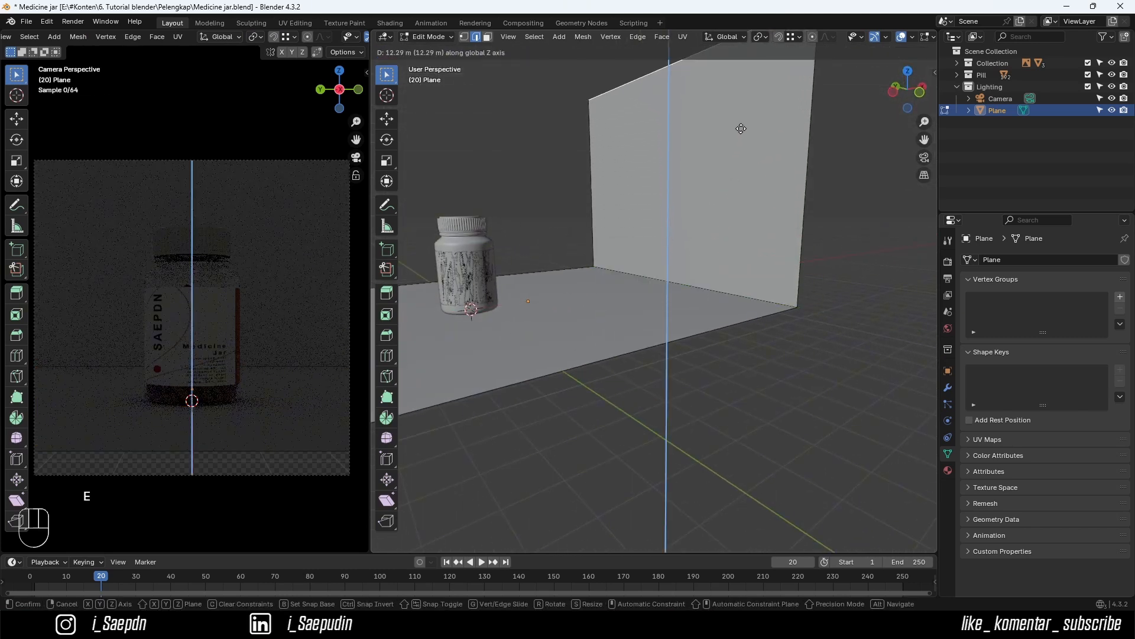
{"action": "left_click", "coordinate": [736, 146]}
- Move the floor's front edge, opposite the back wall, about 3.52 m outward along negative X
{"action": "middle_click_drag", "start_coordinate": [736, 146], "coordinate": [704, 300]}
{"action": "middle_click_drag", "start_coordinate": [610, 315], "coordinate": [572, 281]}
{"action": "left_click", "coordinate": [500, 332]}
{"action": "key", "text": "g"}
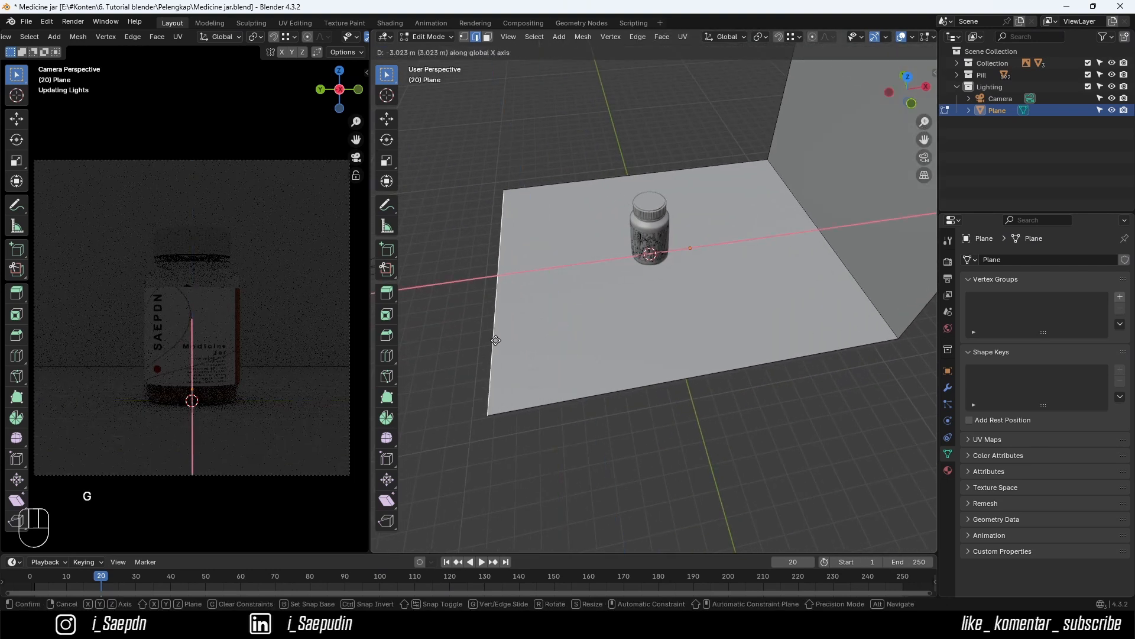
{"action": "left_click", "coordinate": [493, 340]}
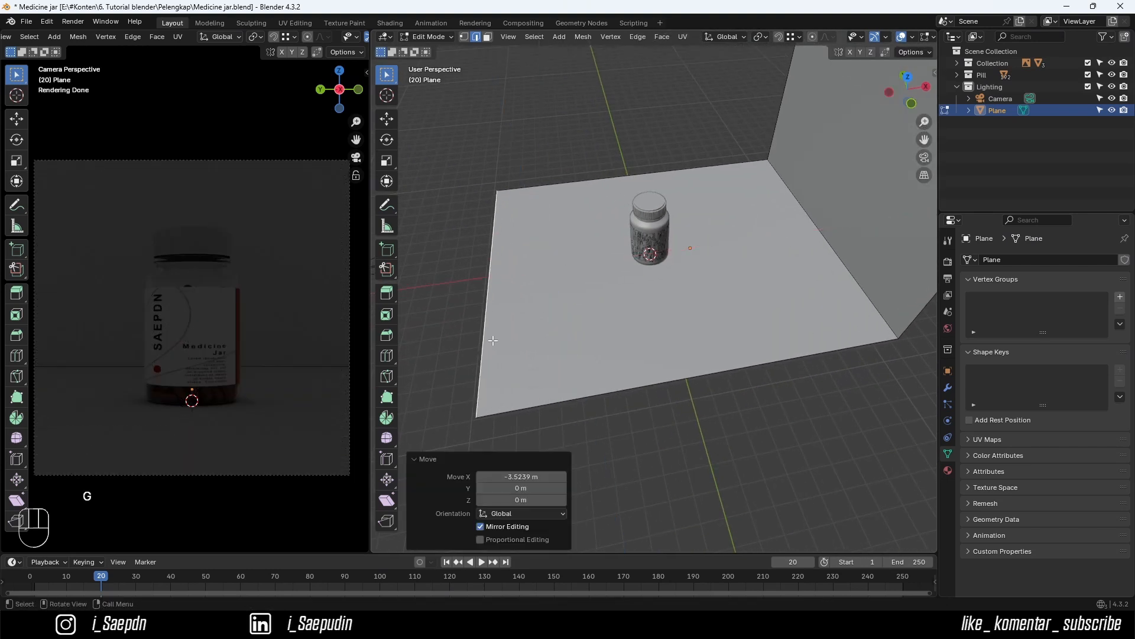
- Bevel the edge between floor and back wall with a width of about 0.224 m and 9 segments, and shade the backdrop smooth
{"action": "right_click", "coordinate": [826, 244]}
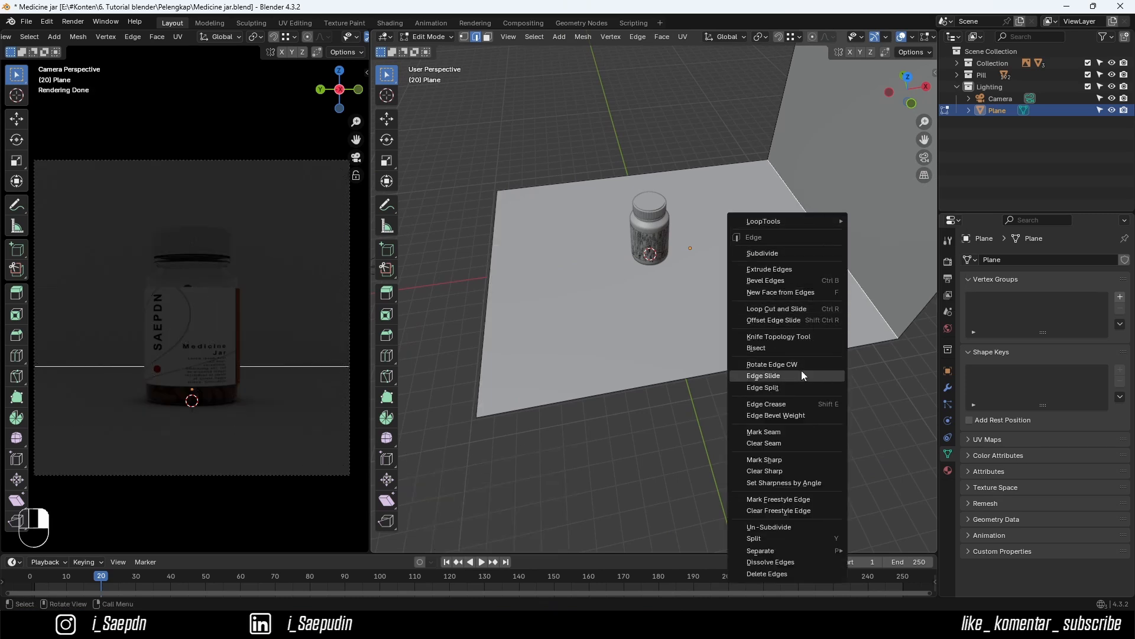
{"action": "left_click", "coordinate": [787, 281]}
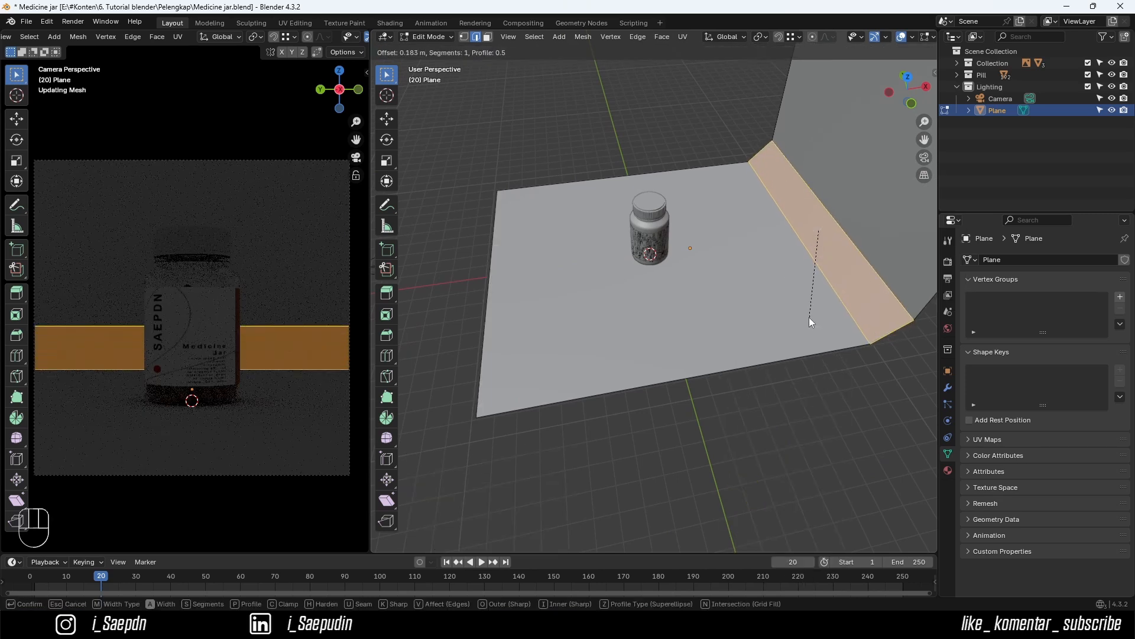
{"action": "scroll", "coordinate": [804, 322], "scroll_direction": "up", "scroll_amount": 8}
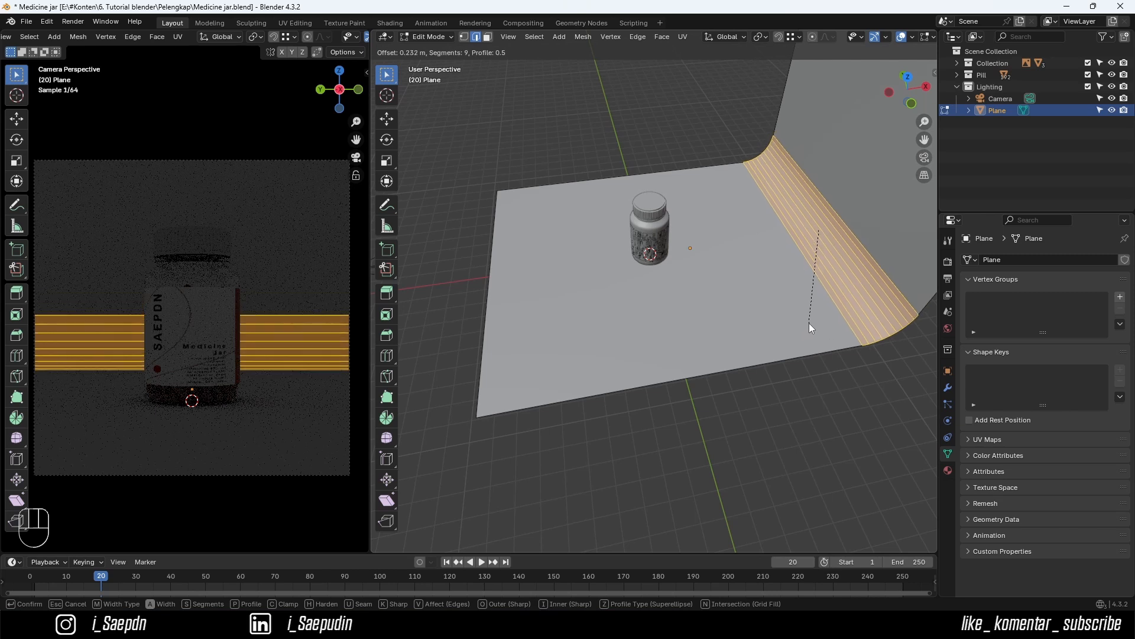
{"action": "left_click", "coordinate": [809, 321]}
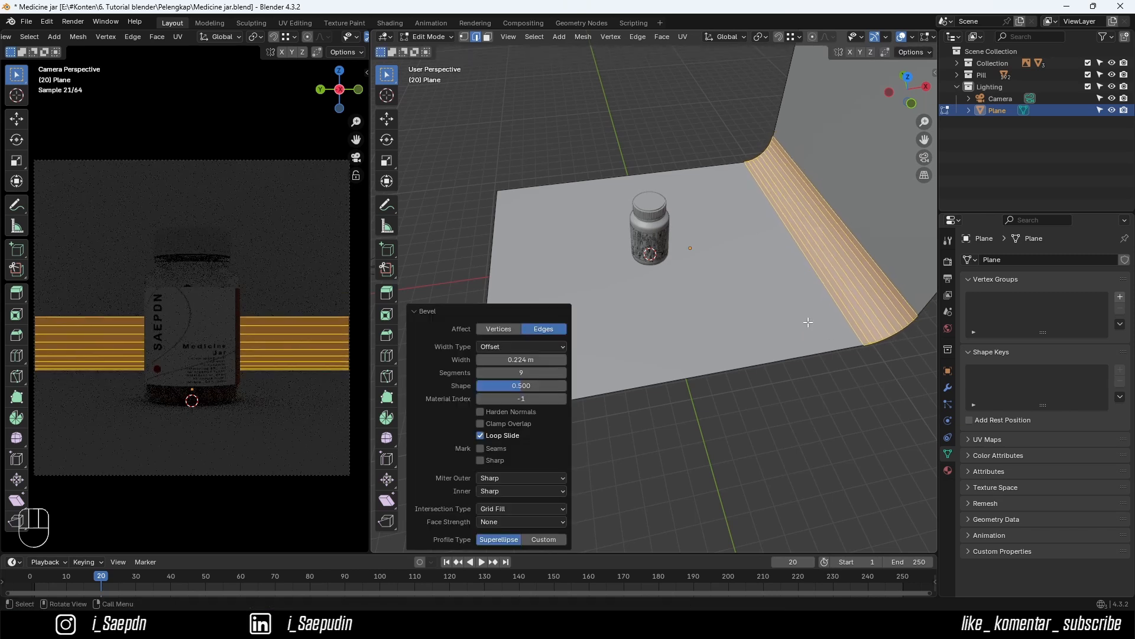
{"action": "key", "text": "Tab"}
{"action": "right_click", "coordinate": [815, 211]}
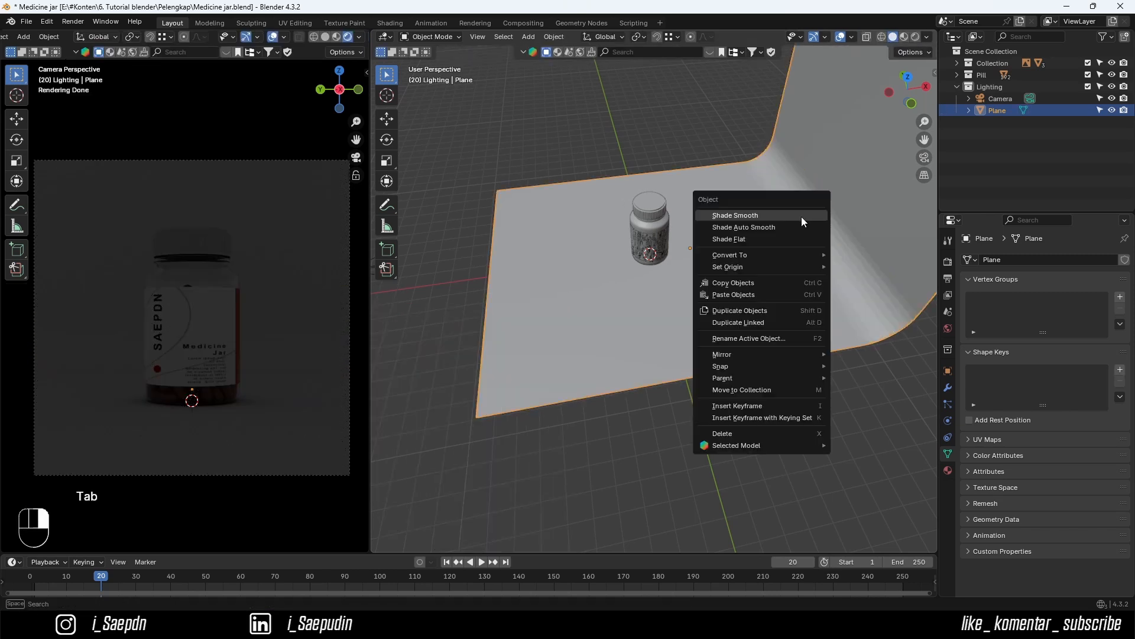
{"action": "left_click", "coordinate": [797, 219]}
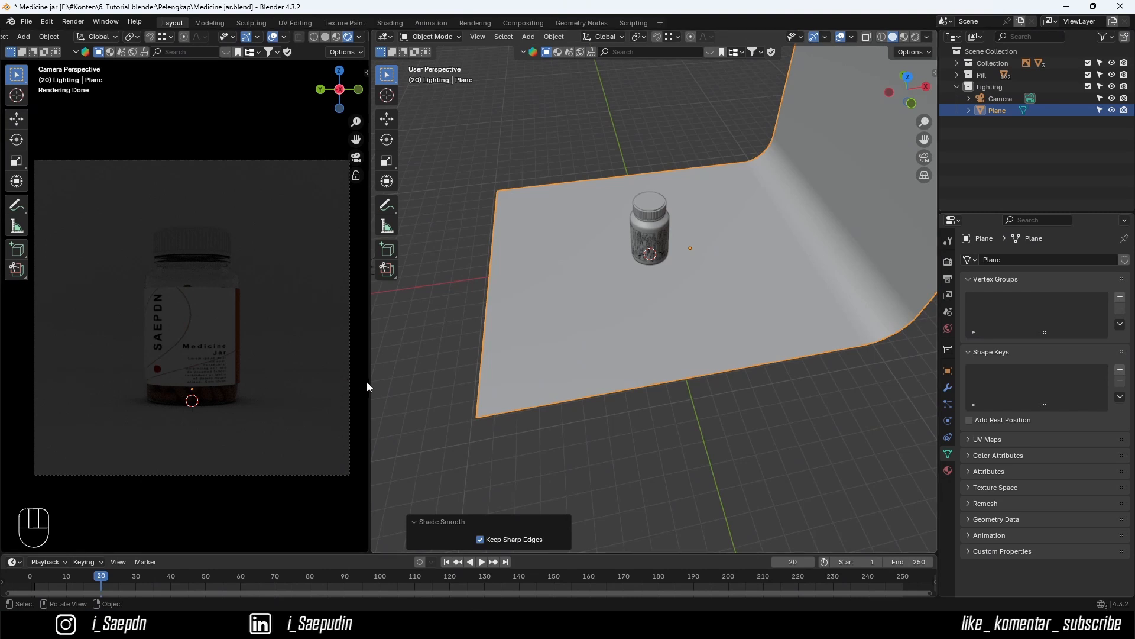
{"action": "left_click", "coordinate": [17, 212]}
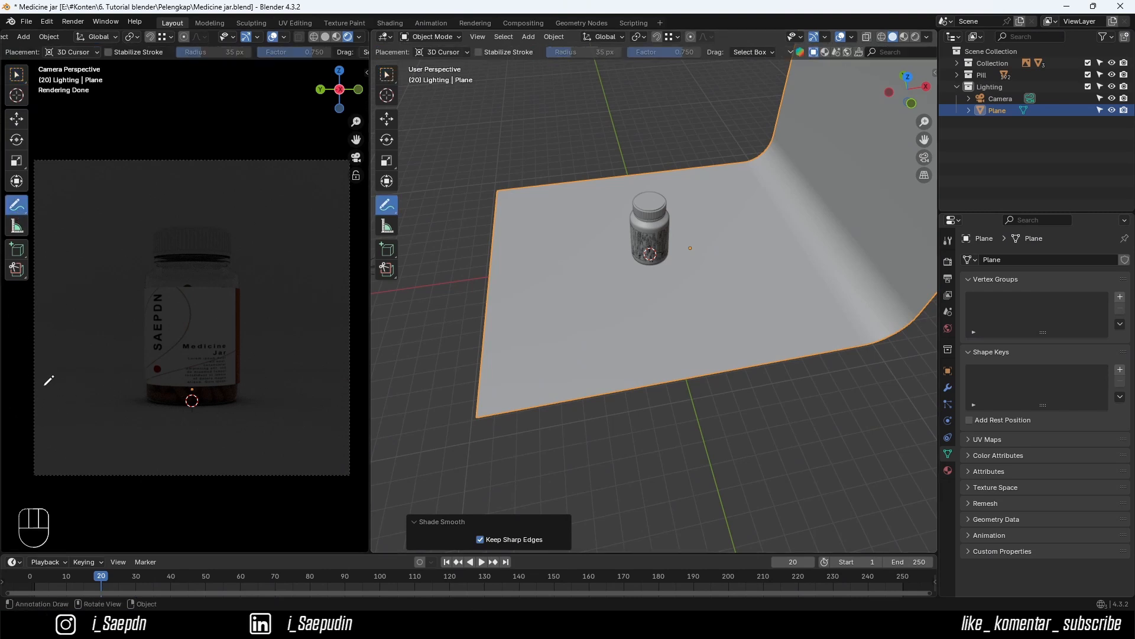
{"action": "mouse_move", "coordinate": [24, 367]}
{"action": "left_mouse_down"}
{"action": "mouse_move", "coordinate": [355, 399]}
{"action": "mouse_move", "coordinate": [126, 412]}
{"action": "mouse_move", "coordinate": [34, 384]}
{"action": "left_mouse_up"}
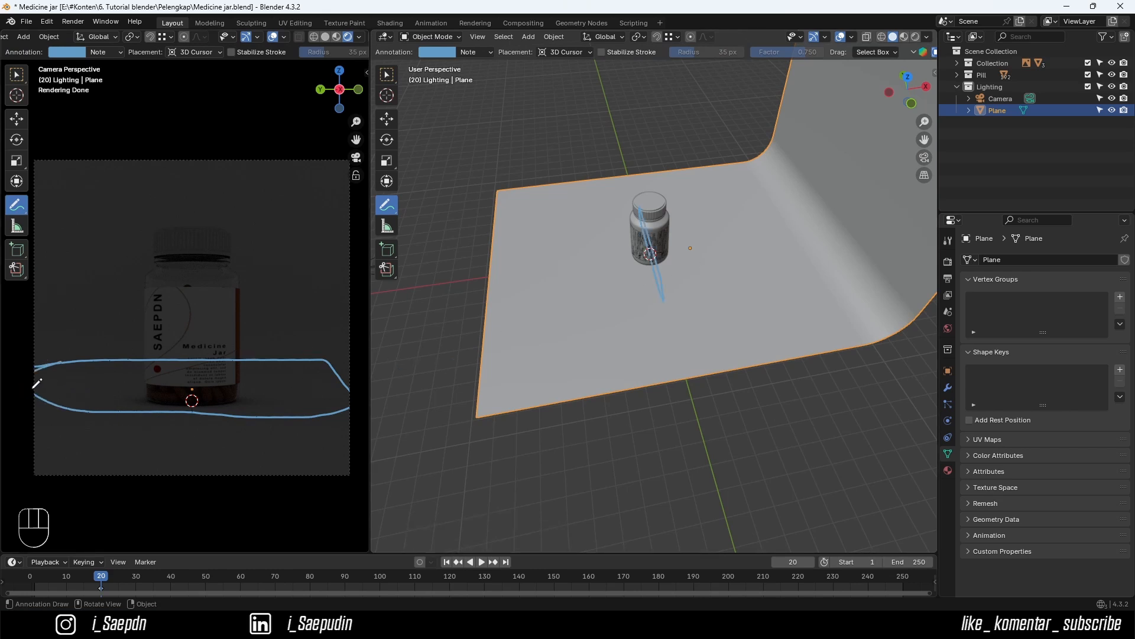
{"action": "mouse_move", "coordinate": [35, 383]}
{"action": "left_mouse_down"}
{"action": "mouse_move", "coordinate": [398, 385]}
{"action": "mouse_move", "coordinate": [358, 383]}
{"action": "left_mouse_up"}
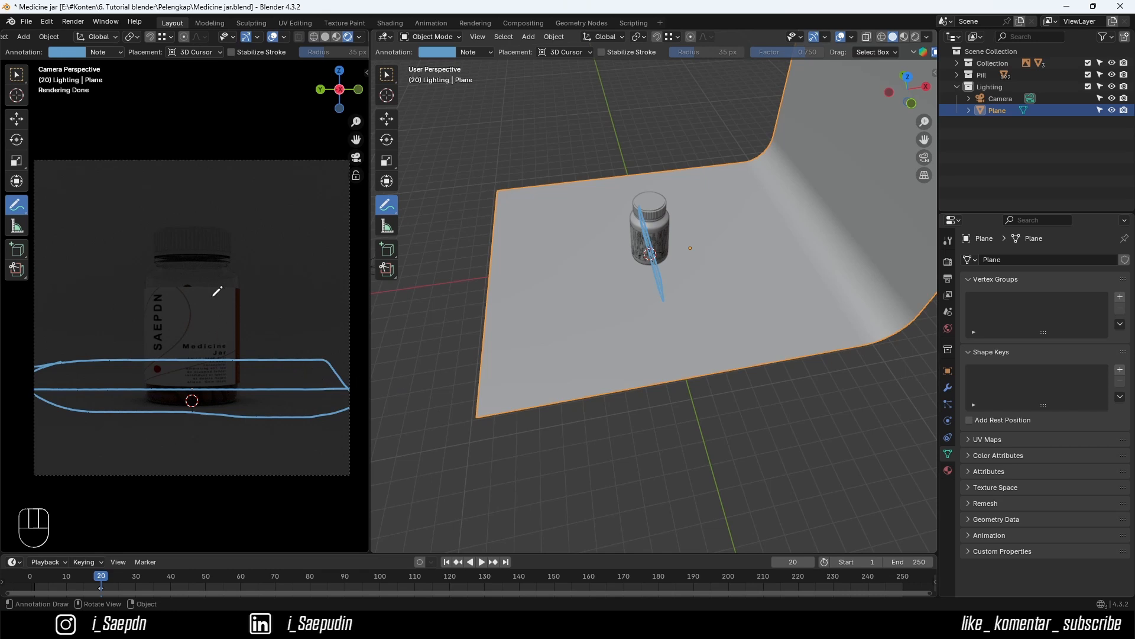
{"action": "scroll", "coordinate": [186, 41], "scroll_direction": "up", "scroll_amount": 3}
{"action": "scroll", "coordinate": [184, 41], "scroll_direction": "down", "scroll_amount": 2}
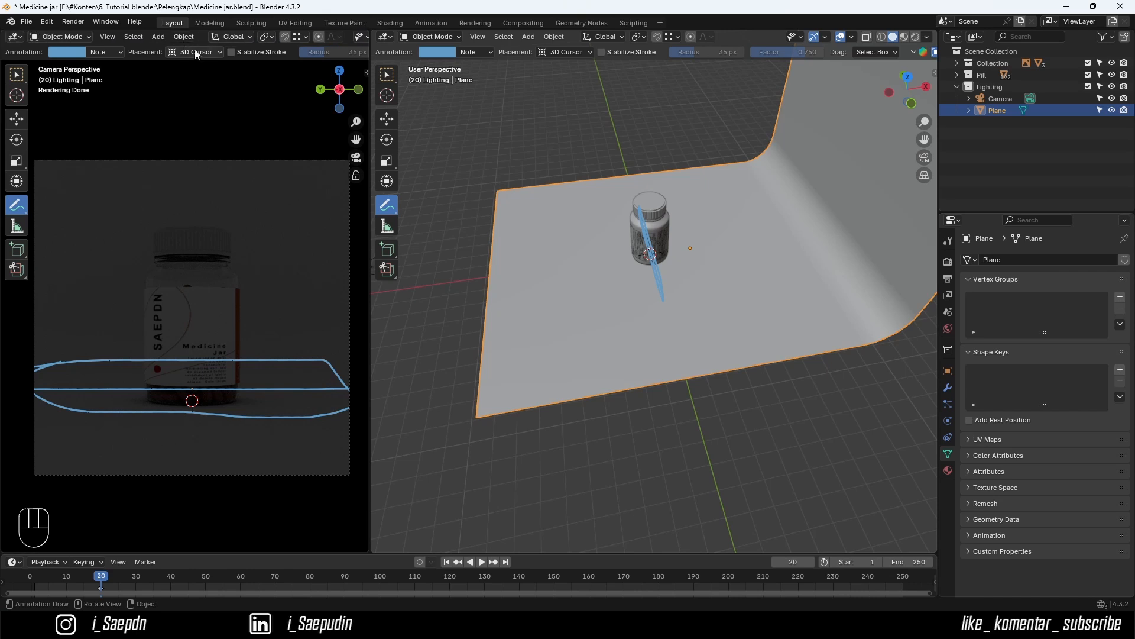
{"action": "scroll", "coordinate": [195, 50], "scroll_direction": "up", "scroll_amount": 5}
{"action": "scroll", "coordinate": [195, 51], "scroll_direction": "down", "scroll_amount": 5}
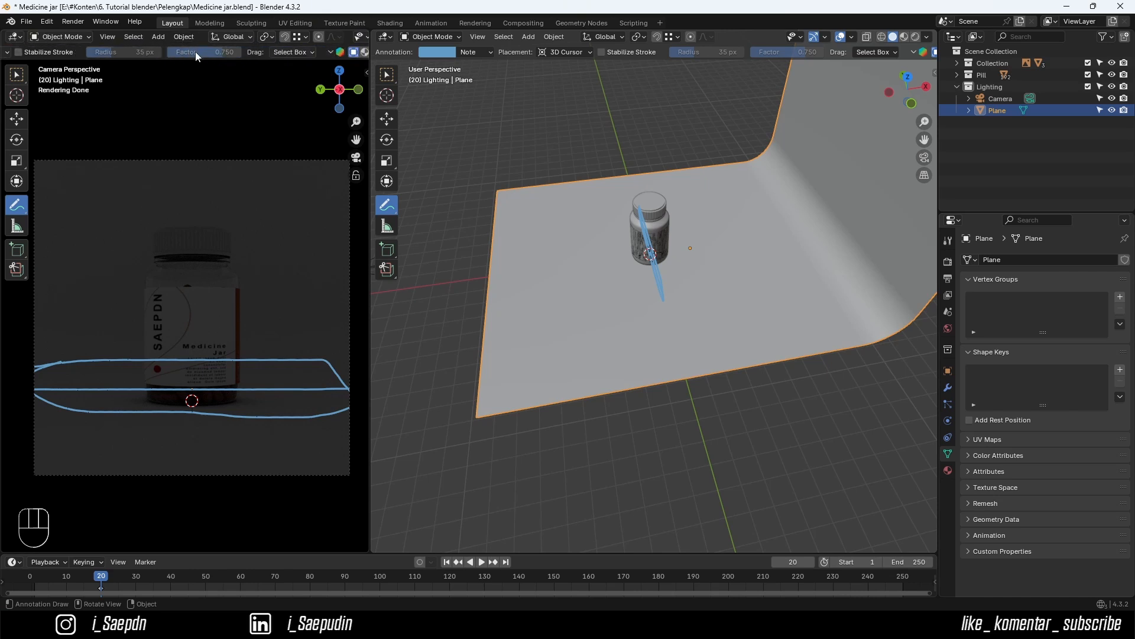
{"action": "key", "text": "ctrl+z"}
{"action": "key", "text": "ctrl+z"}
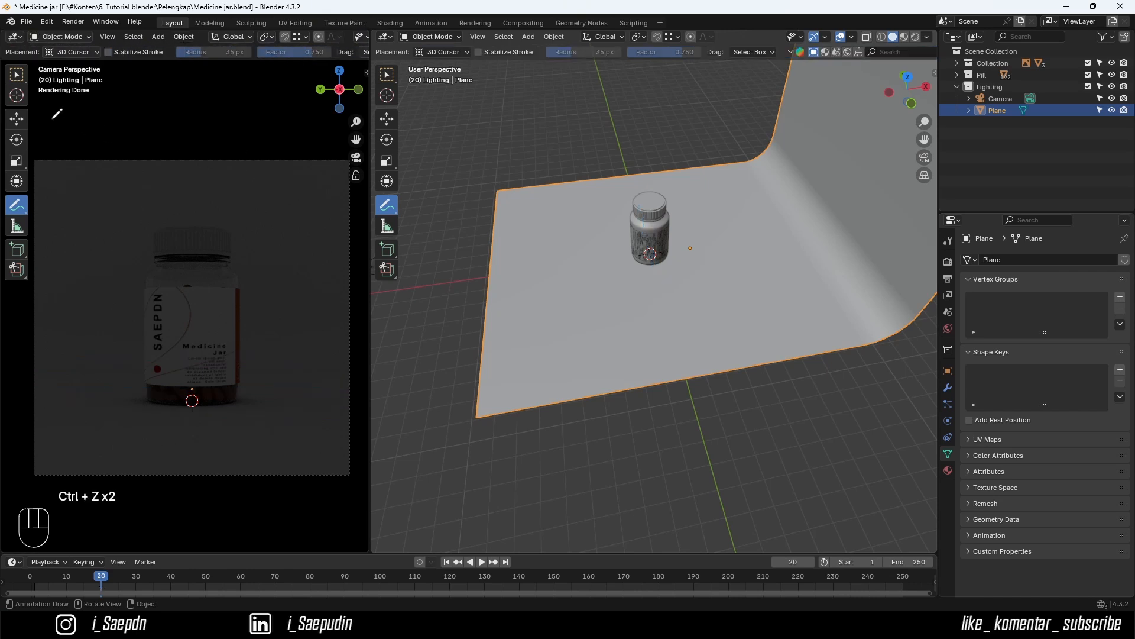
{"action": "key", "text": "w"}
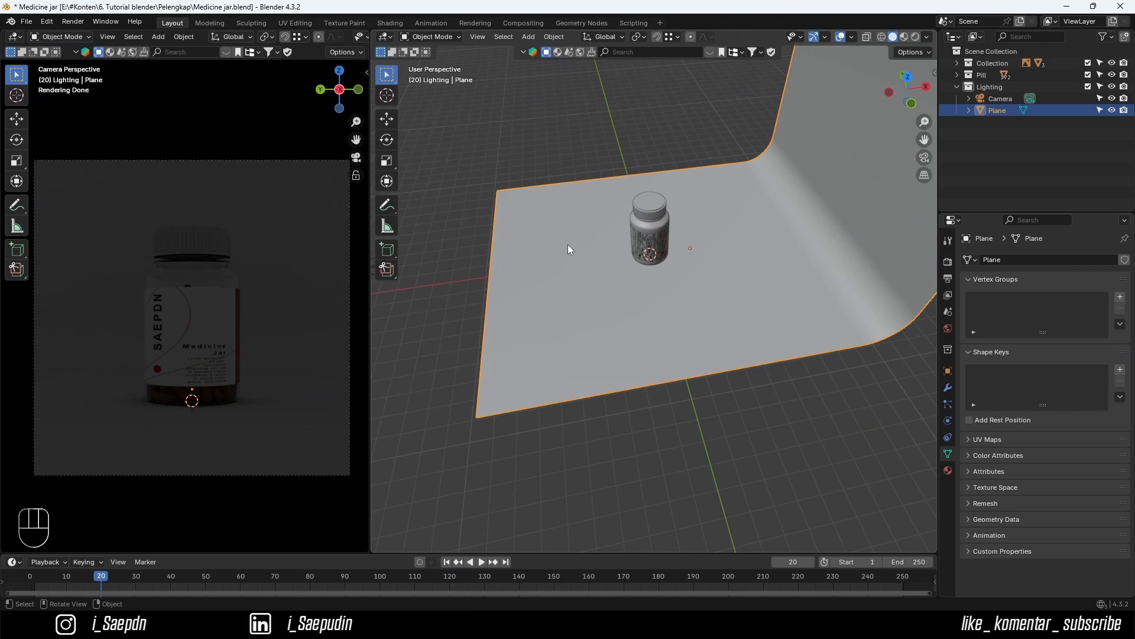
- Move the camera and the plane out of the Lighting collection into the Scene Collection, and make Lighting the active collection
{"action": "left_click", "coordinate": [993, 101], "text": "shift"}
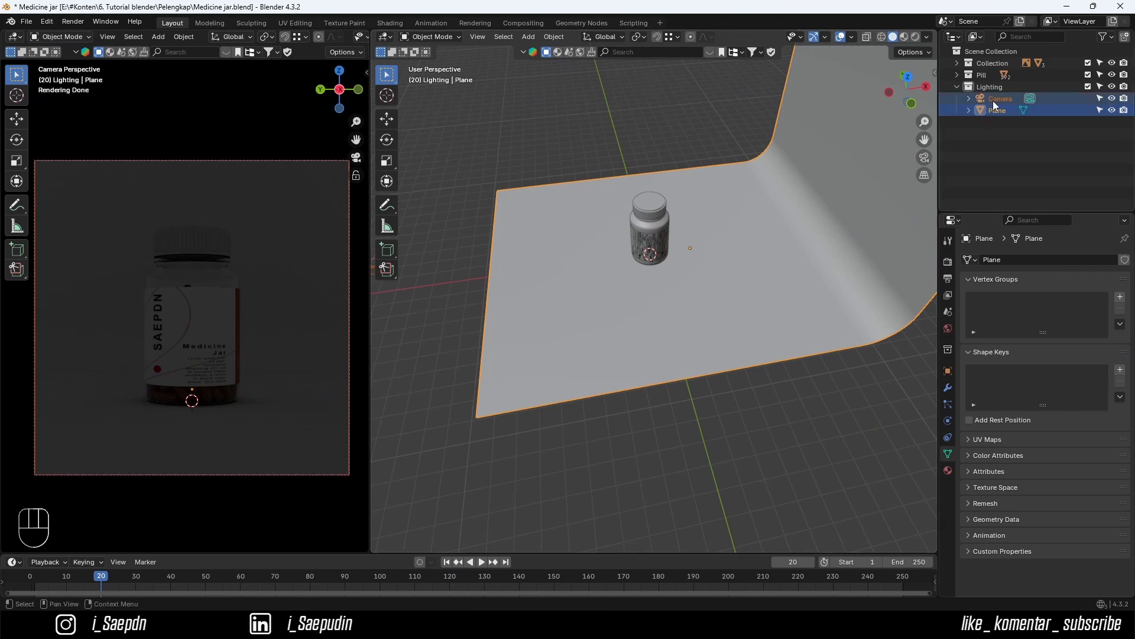
{"action": "right_click", "coordinate": [983, 130]}
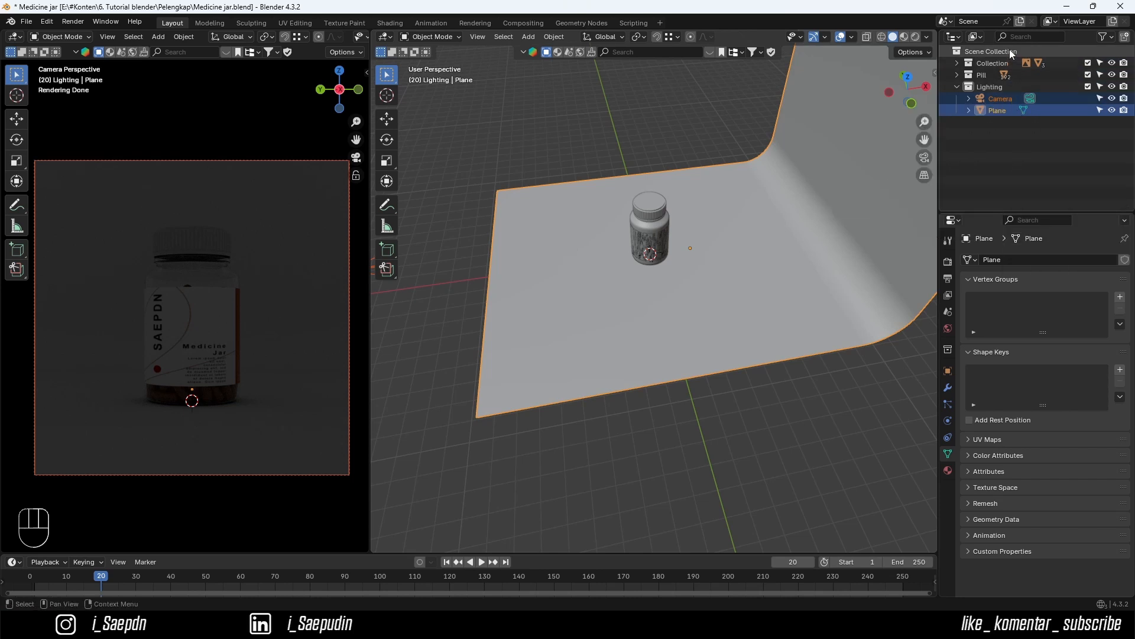
{"action": "left_click_drag", "start_coordinate": [997, 99], "coordinate": [984, 52]}
{"action": "left_click", "coordinate": [979, 87]}
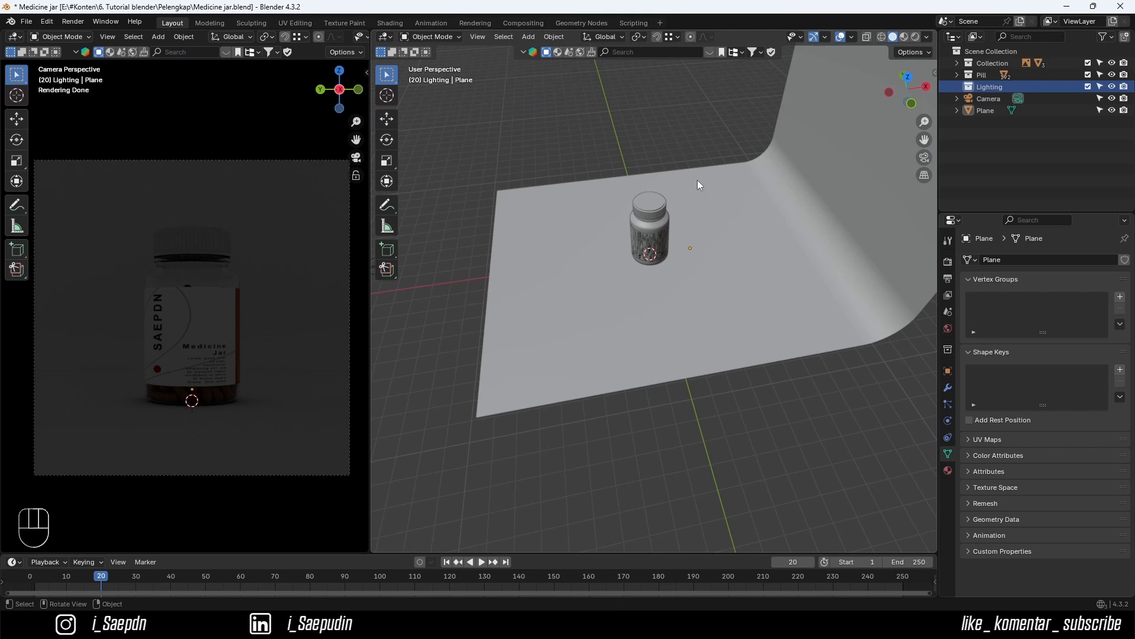
- Add an area light to the Lighting collection, working in the left orthographic view
{"action": "key", "text": "ctrl+KP_3"}
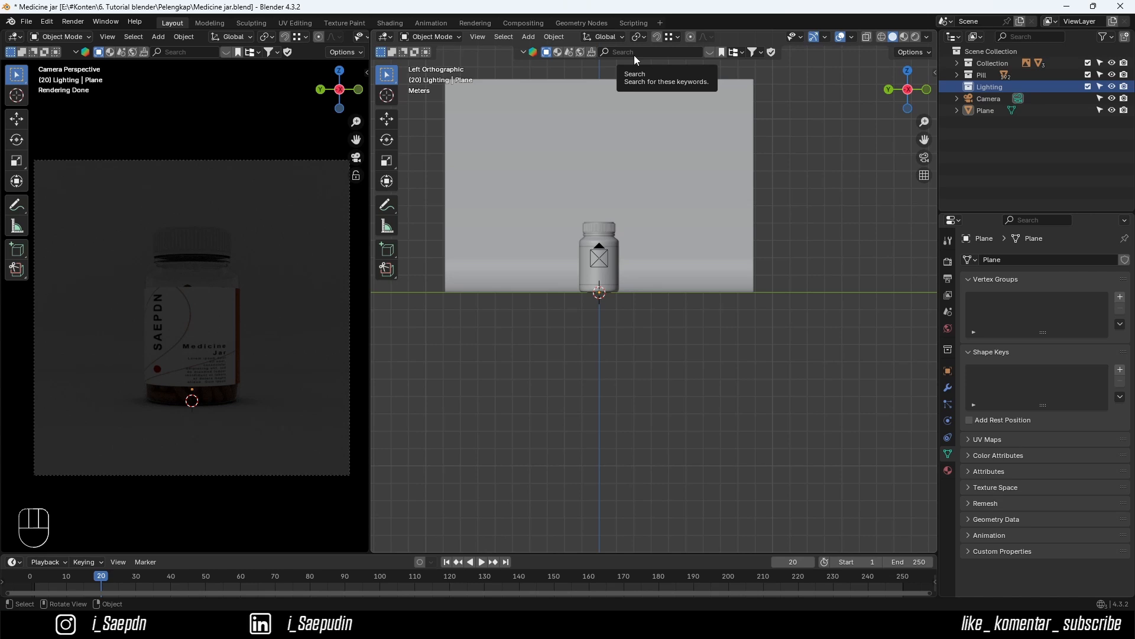
{"action": "key", "text": "shift"}
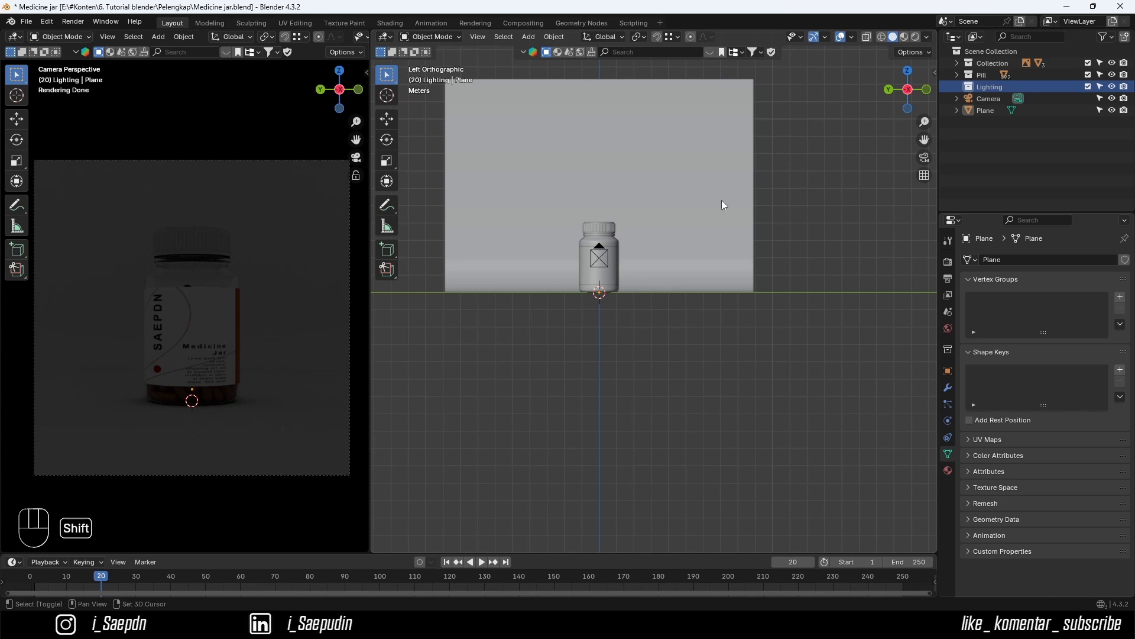
{"action": "key", "text": "shift+a"}
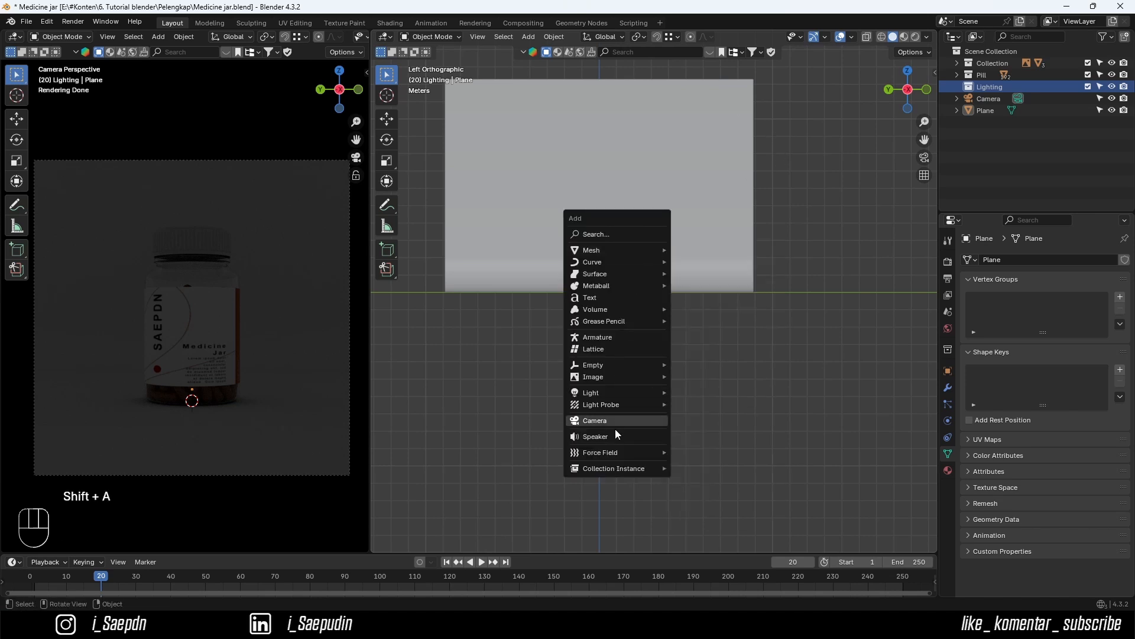
{"action": "mouse_move", "coordinate": [617, 394]}
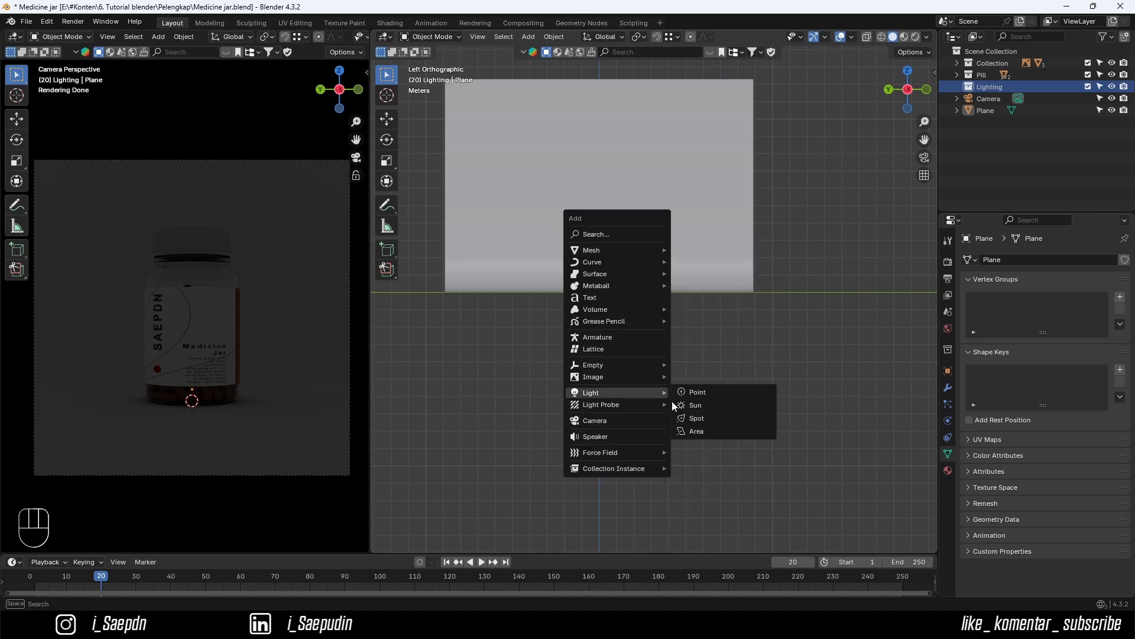
{"action": "left_click", "coordinate": [682, 432]}
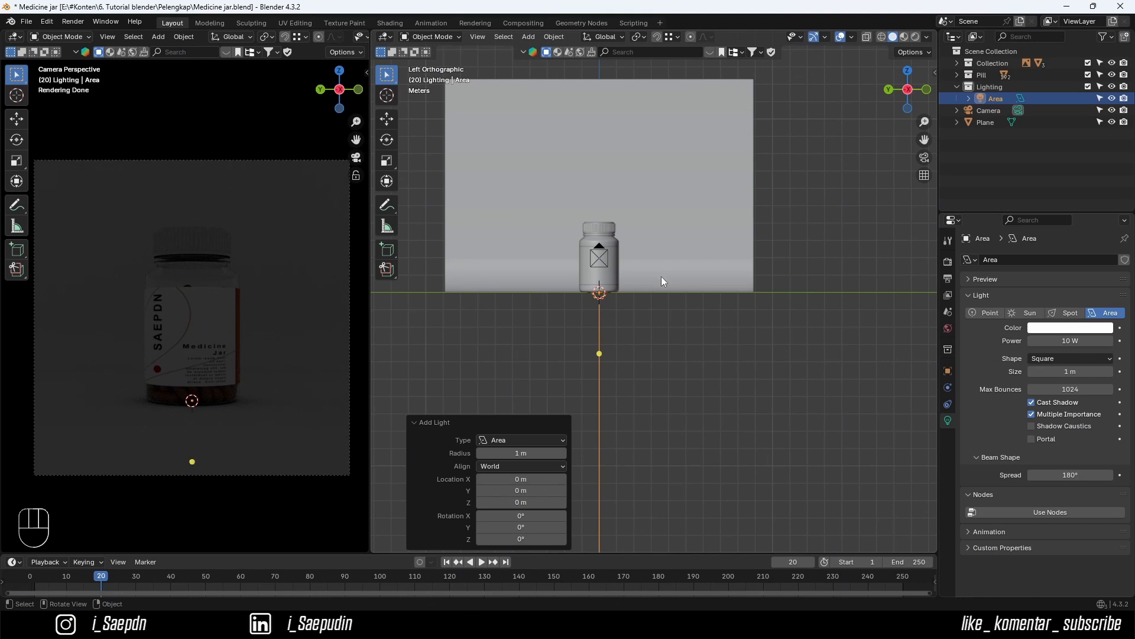
- Rotate the area light 90° in the left view and move it about 4.88 m along negative Y and 1.47 m up beside the jar
{"action": "key", "text": "r"}
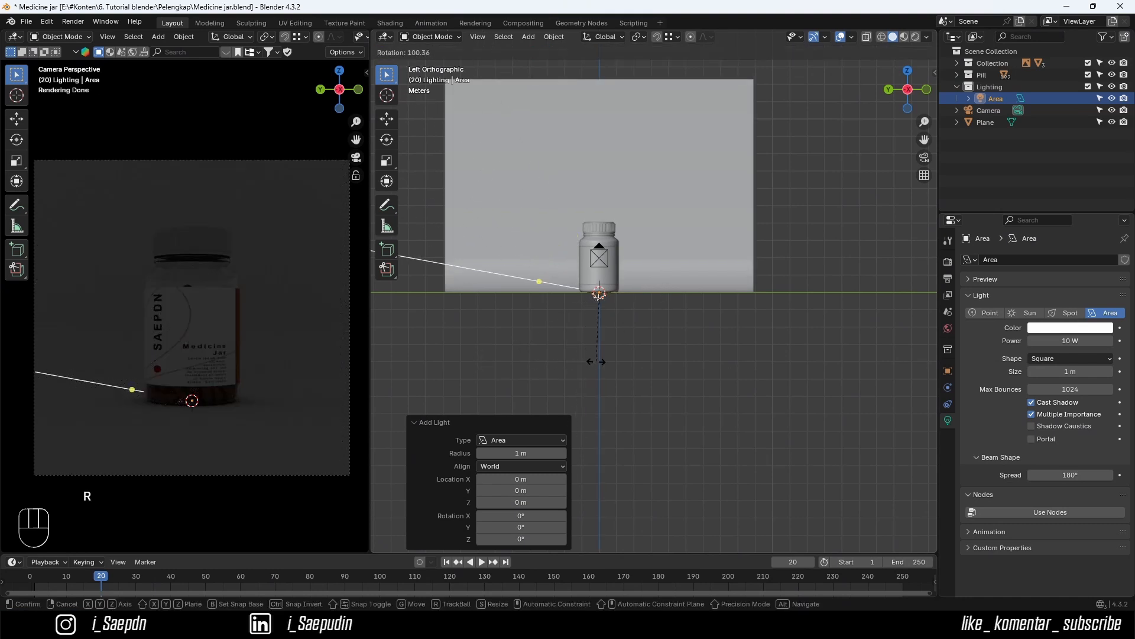
{"action": "key", "text": "KP_9"}
{"action": "key", "text": "KP_0"}
{"action": "key", "text": "KP_Enter"}
{"action": "key", "text": "g"}
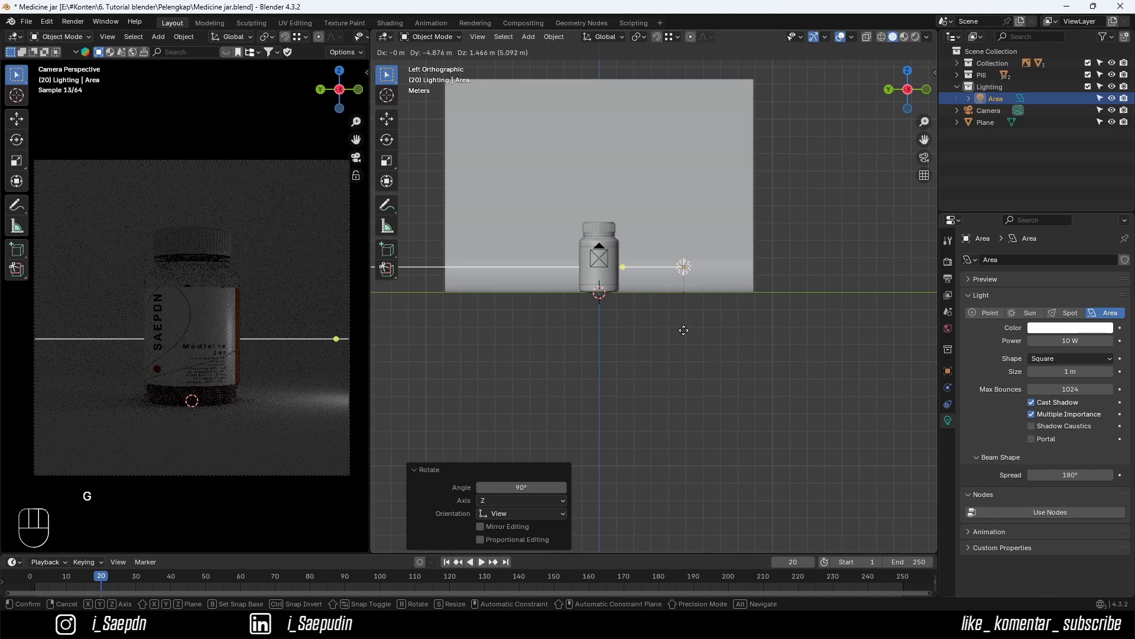
{"action": "left_click", "coordinate": [684, 334]}
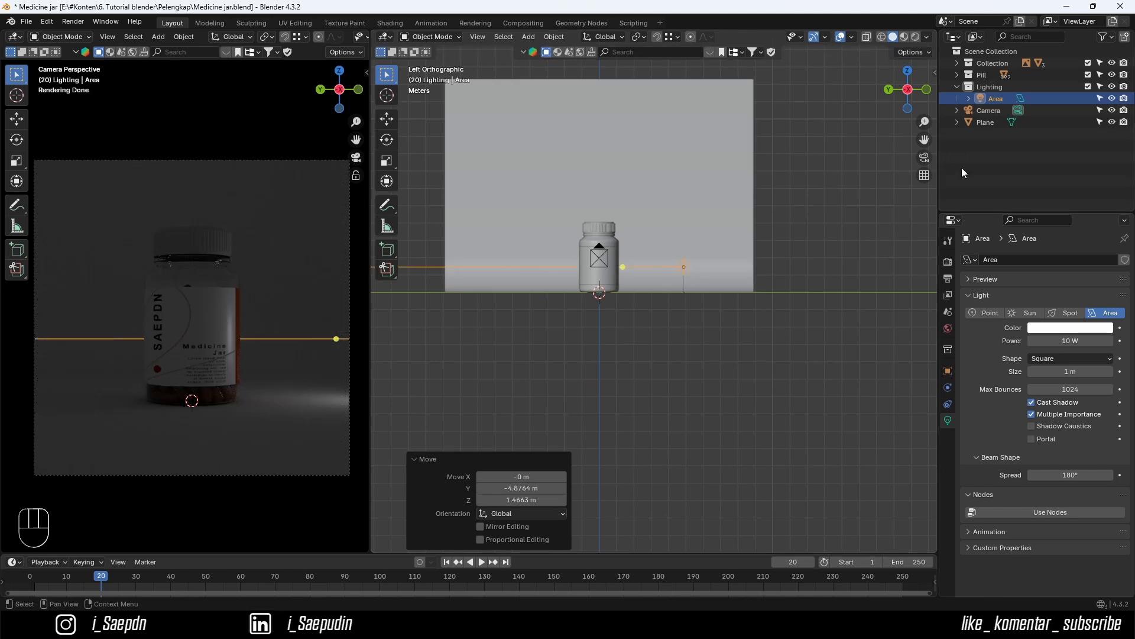
- Scale the area light up to nearly twice the jar's height and raise it about 0.68 m along Z
{"action": "key", "text": "s"}
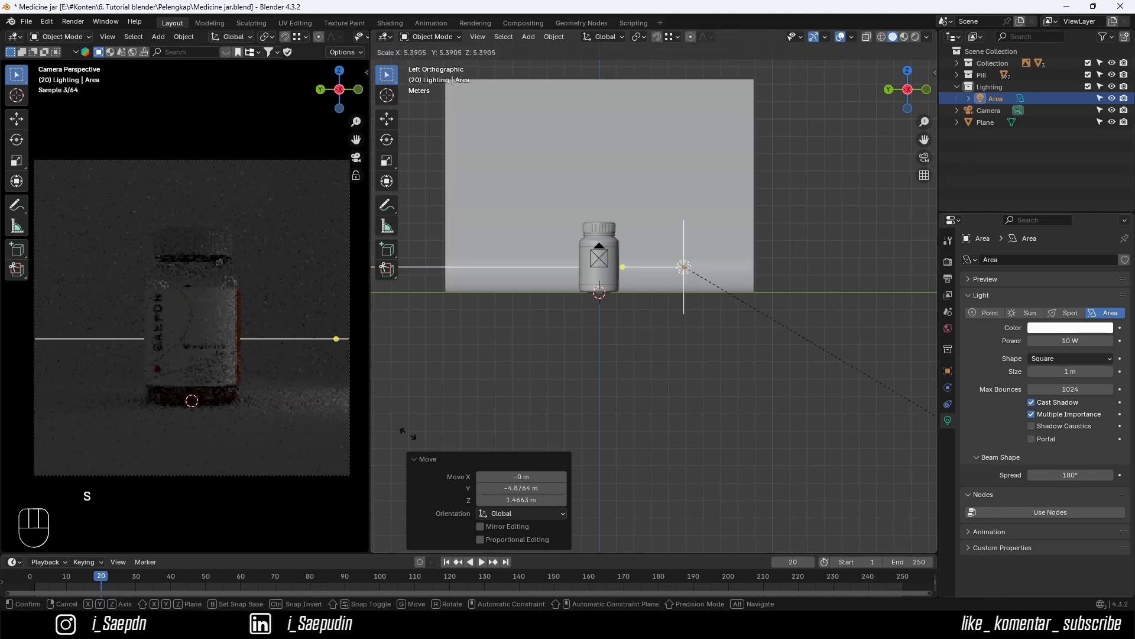
{"action": "left_click", "coordinate": [510, 455]}
{"action": "left_click", "coordinate": [516, 459]}
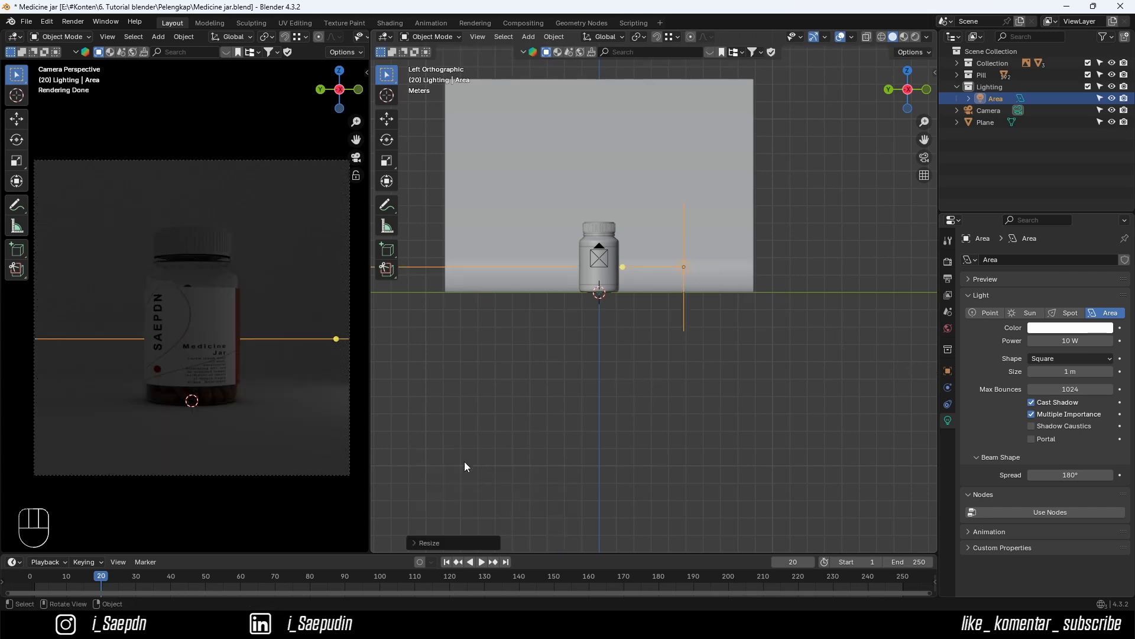
{"action": "key", "text": "g"}
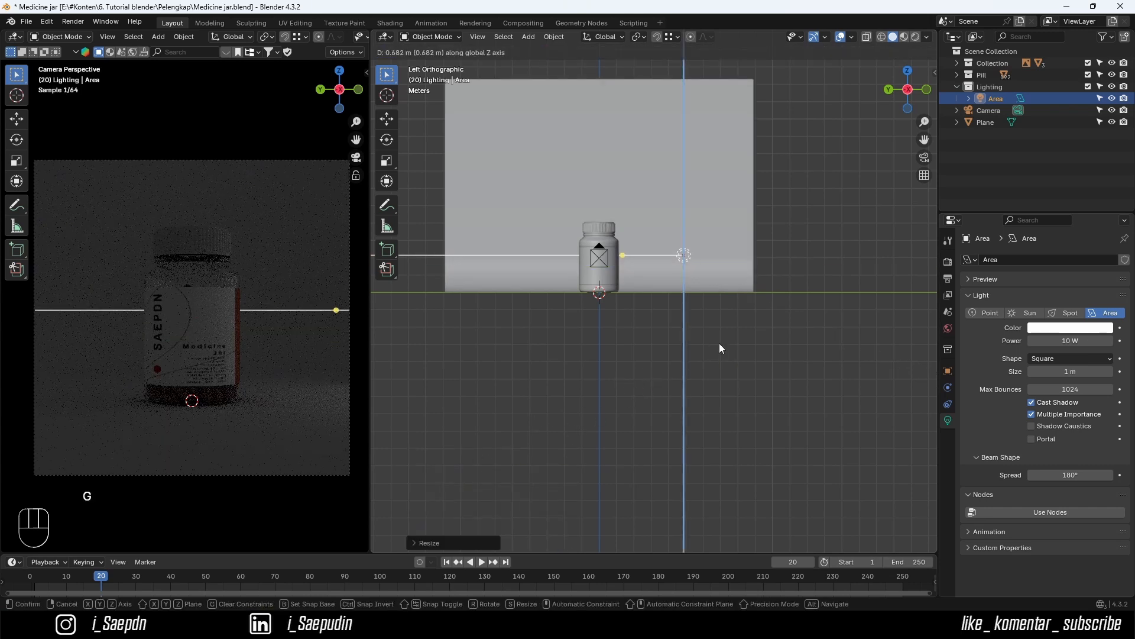
{"action": "left_click", "coordinate": [720, 343]}
- Rename the area light object in the Lighting collection as key Light
{"action": "double_click", "coordinate": [995, 98]}
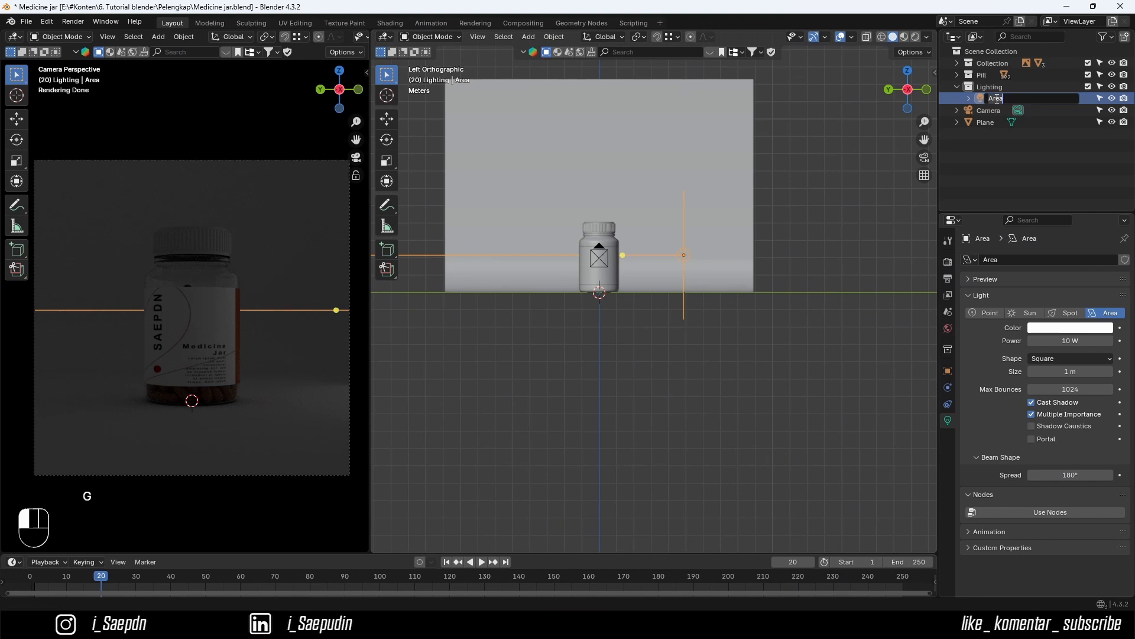
{"action": "type", "text": "Key Light"}
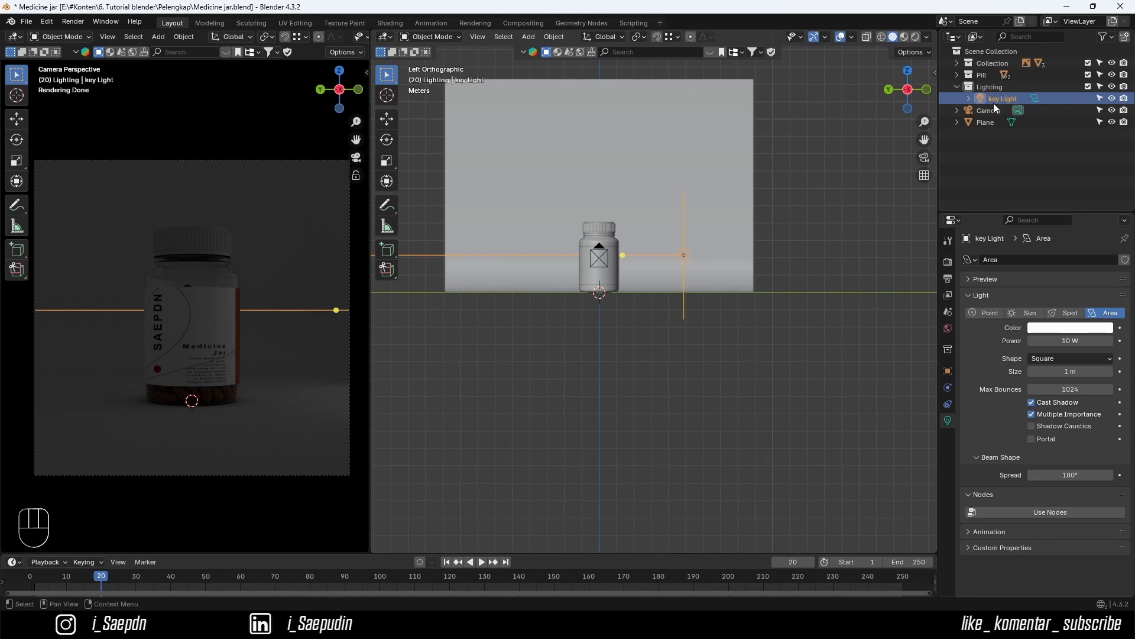
{"action": "key", "text": "Return"}
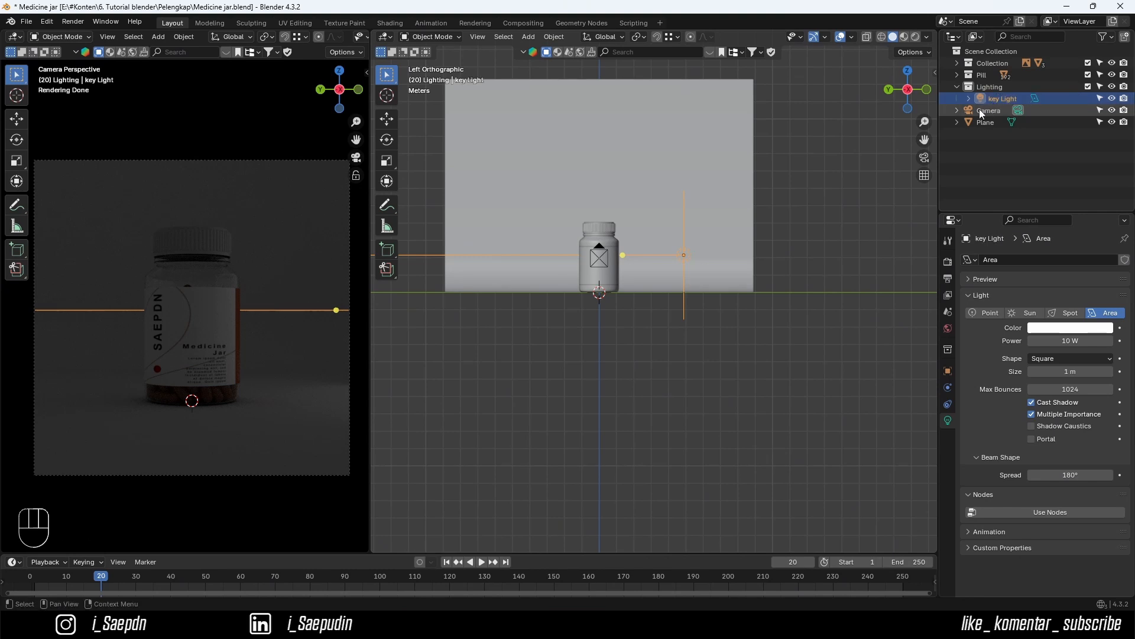
- Try the key Light's power at 100 W and at 500 W
{"action": "left_click", "coordinate": [1073, 341]}
{"action": "type", "text": "1"}
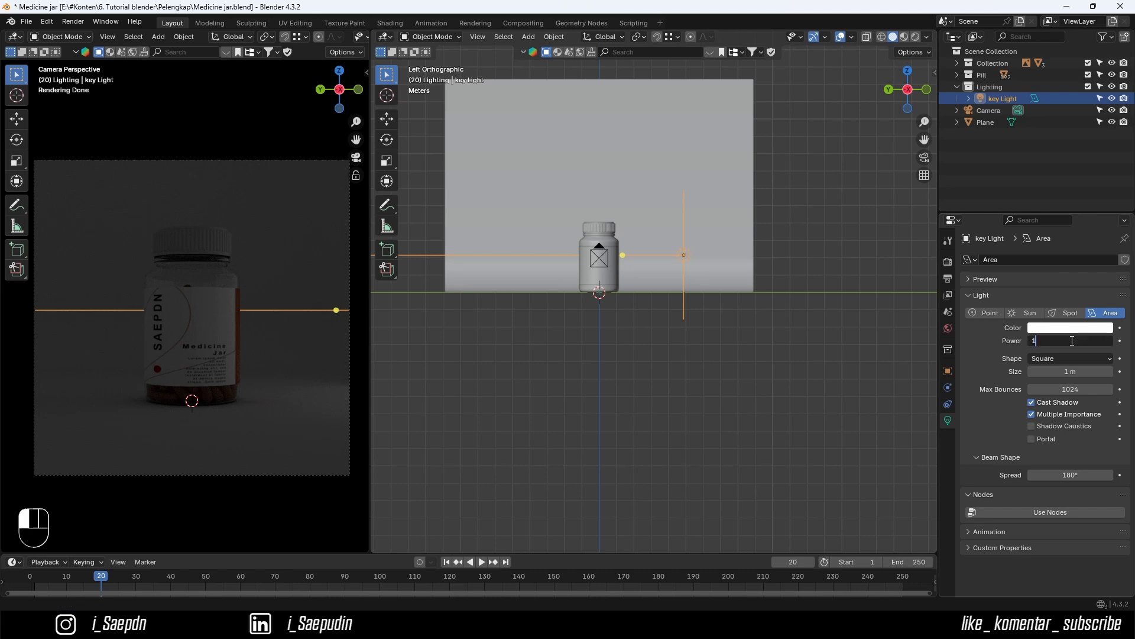
{"action": "type", "text": "00"}
{"action": "key", "text": "Return"}
{"action": "left_click", "coordinate": [1072, 341]}
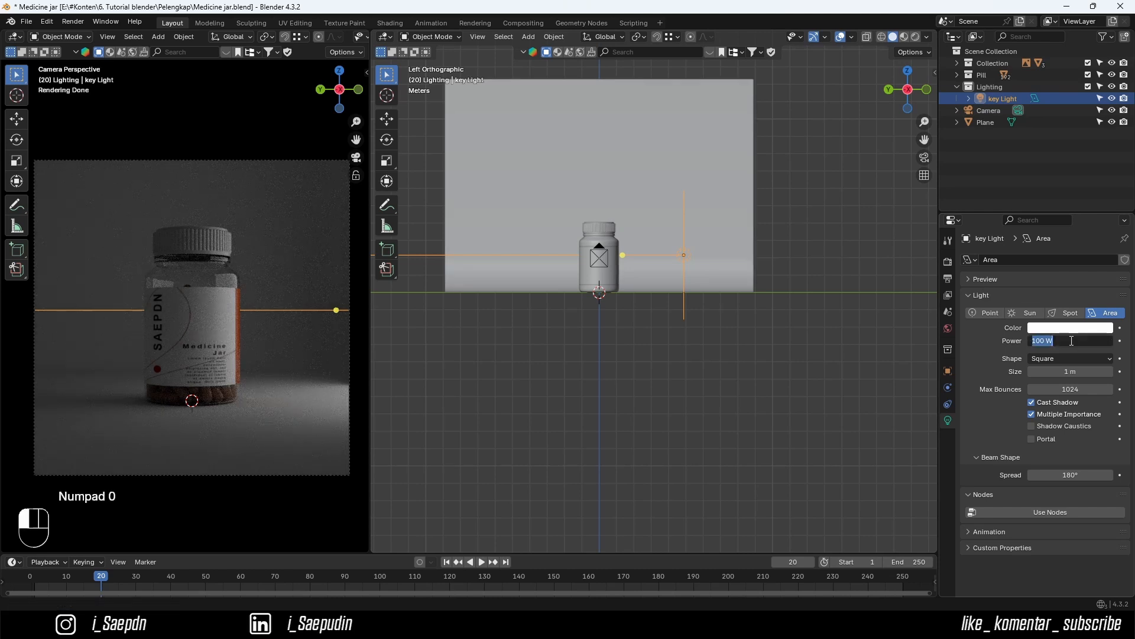
{"action": "type", "text": "500"}
{"action": "key", "text": "Return"}
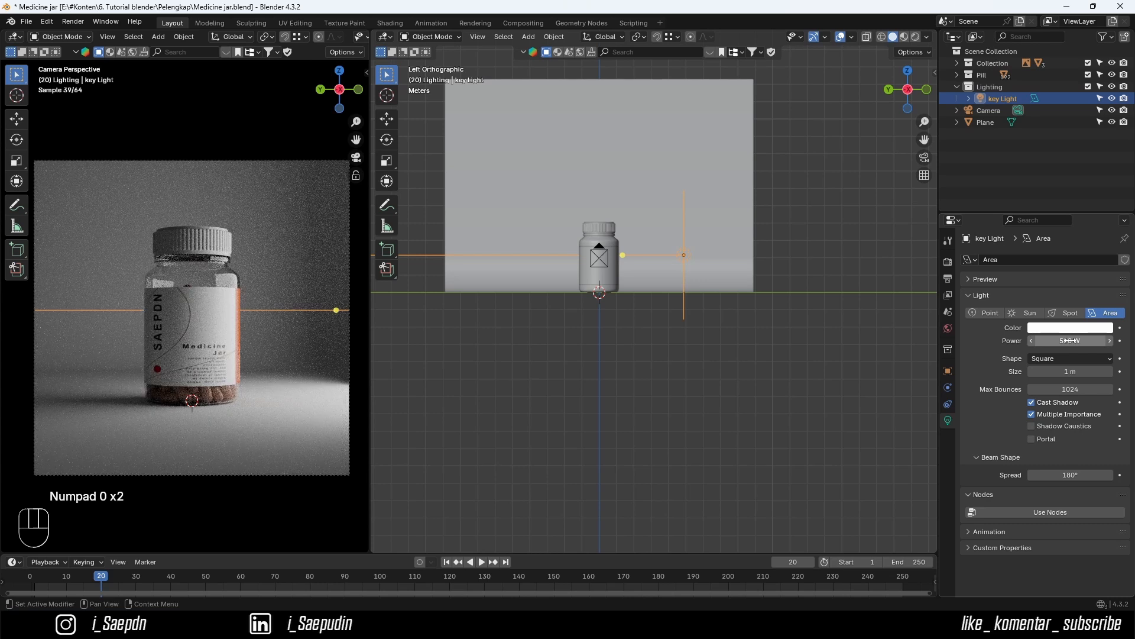
- Move the key Light along the Y axis slightly closer to the jar in the left view
{"action": "key", "text": "g"}
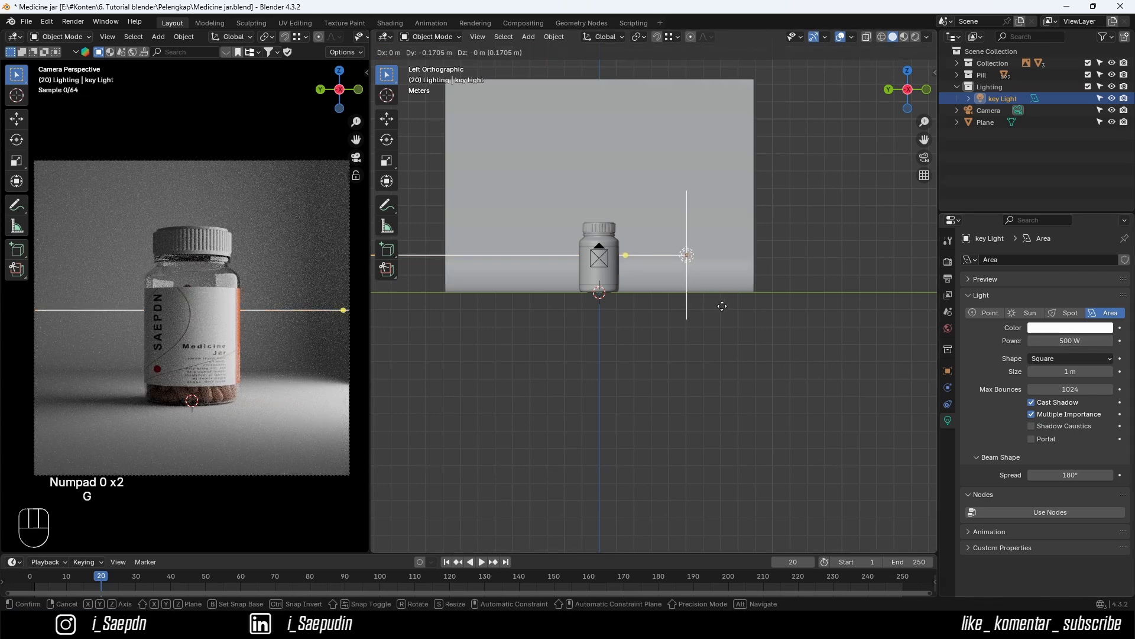
{"action": "key", "text": "y"}
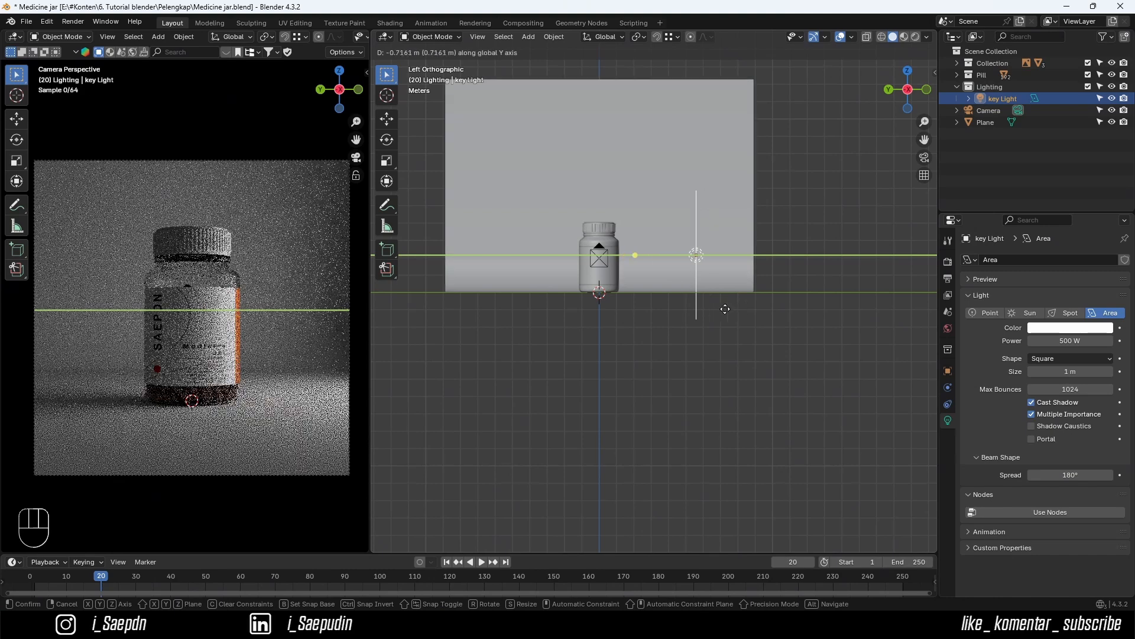
{"action": "left_click", "coordinate": [704, 310]}
- Circle the jar's right side and shoulder with freehand annotations in the camera view, and undo the strokes
{"action": "scroll", "coordinate": [267, 321], "scroll_direction": "up", "scroll_amount": 4}
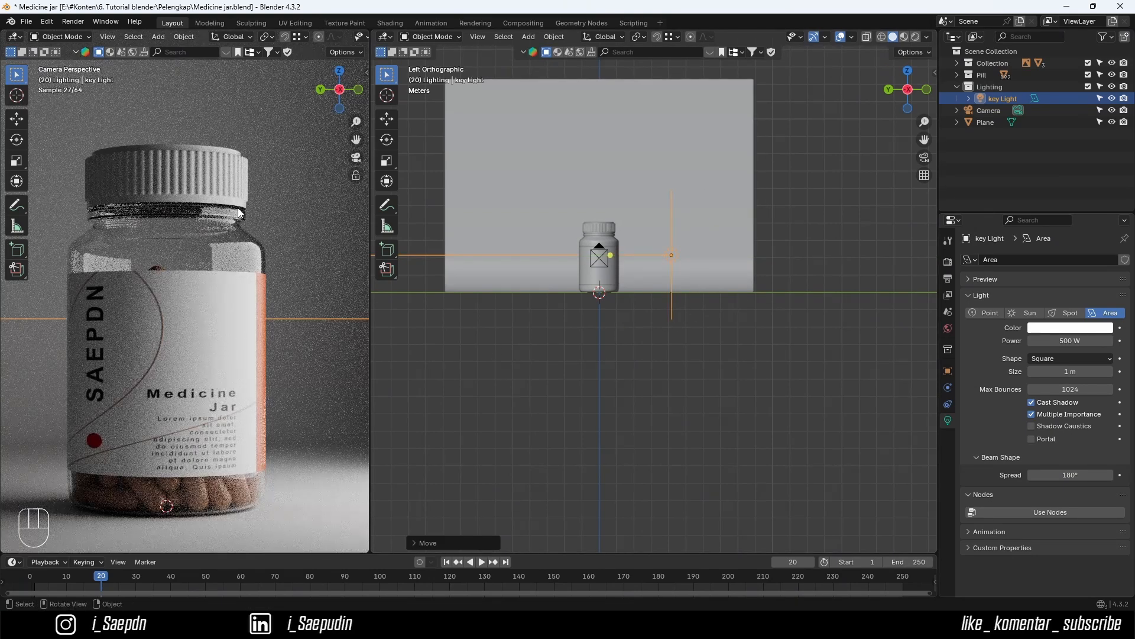
{"action": "left_click", "coordinate": [16, 204]}
{"action": "mouse_move", "coordinate": [244, 224]}
{"action": "left_mouse_down"}
{"action": "mouse_move", "coordinate": [286, 358]}
{"action": "mouse_move", "coordinate": [247, 500]}
{"action": "mouse_move", "coordinate": [228, 269]}
{"action": "mouse_move", "coordinate": [263, 248]}
{"action": "left_mouse_up"}
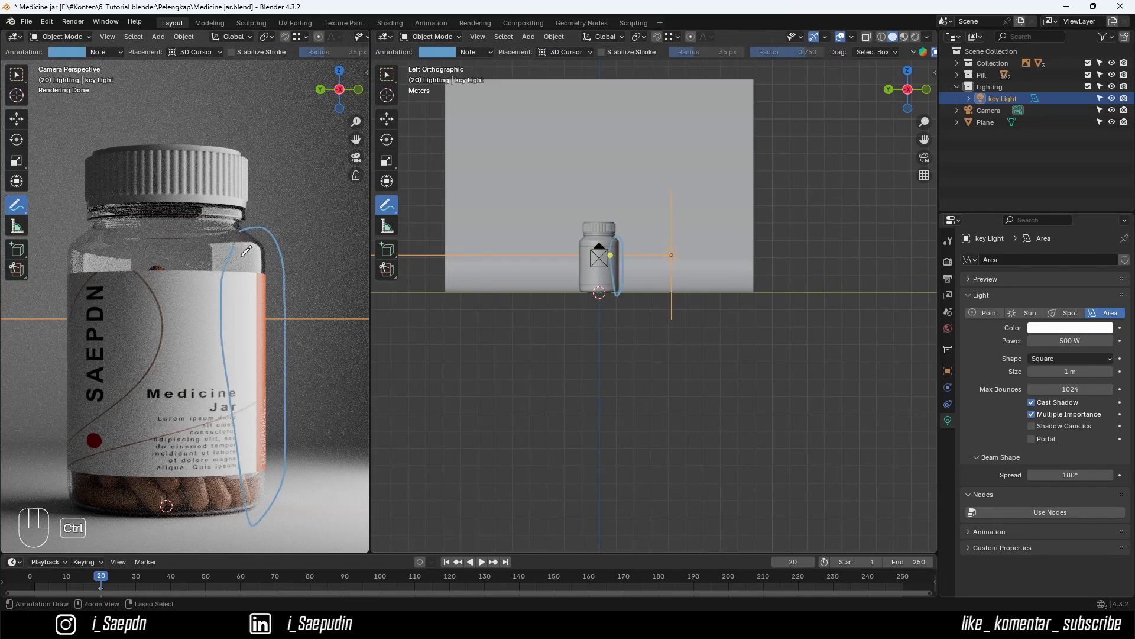
{"action": "key", "text": "ctrl+z"}
{"action": "left_click_drag", "start_coordinate": [235, 206], "coordinate": [261, 271]}
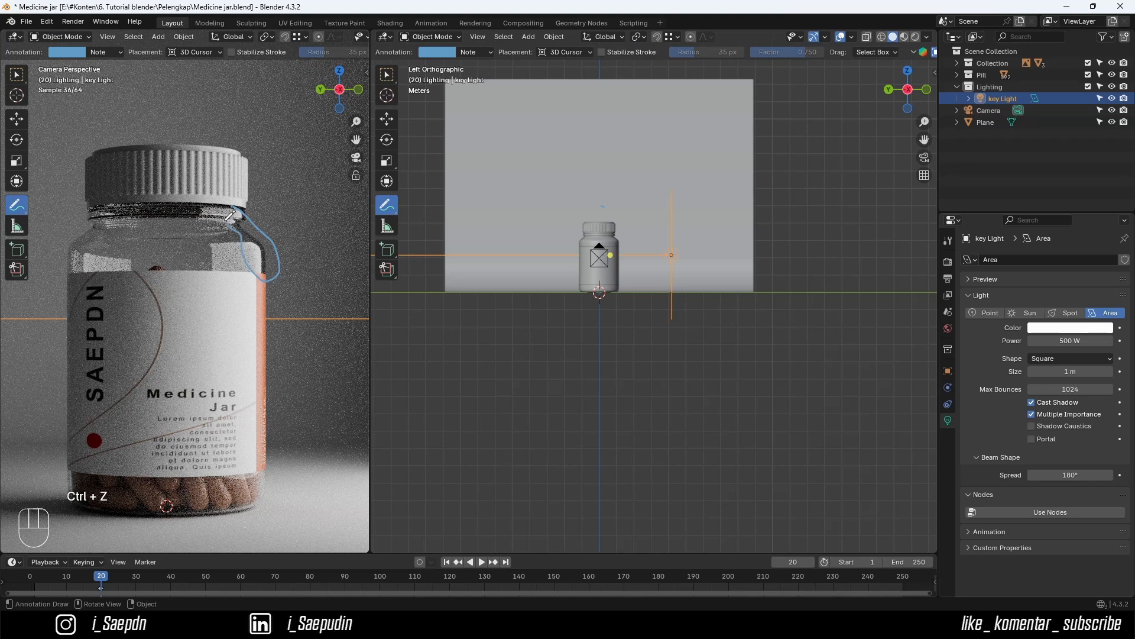
{"action": "left_click_drag", "start_coordinate": [230, 215], "coordinate": [239, 228]}
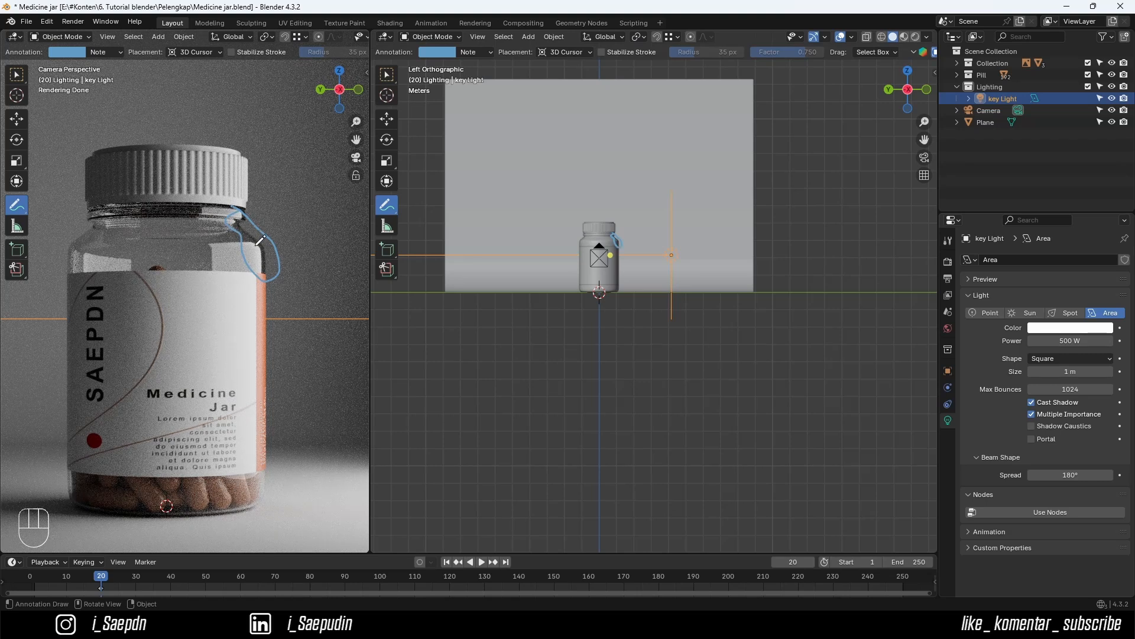
{"action": "key", "text": "ctrl+z"}
{"action": "key", "text": "ctrl+z"}
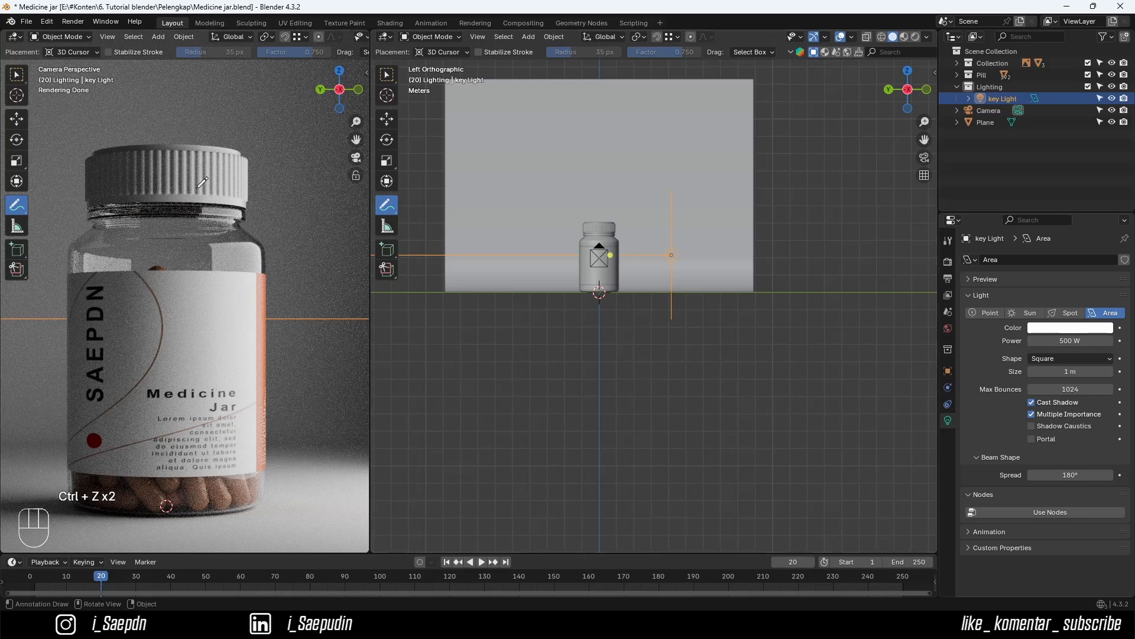
{"action": "left_click", "coordinate": [17, 74]}
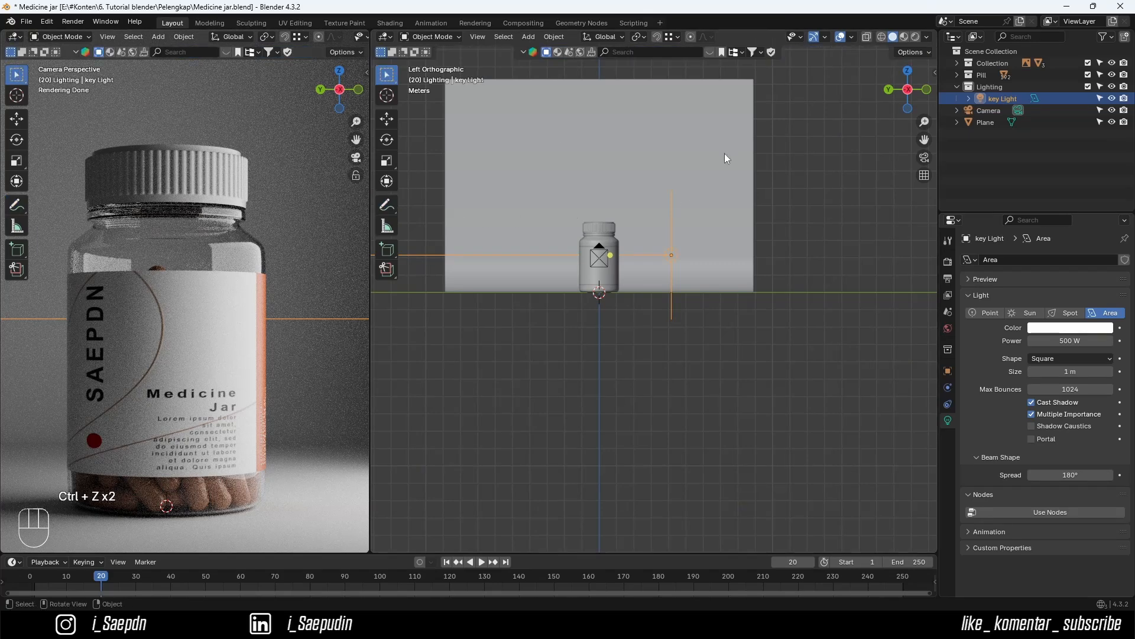
- Move the key Light about 2 m along positive X in the top view and rotate it just under 30° toward the jar
{"action": "left_click", "coordinate": [907, 70]}
{"action": "key", "text": "g"}
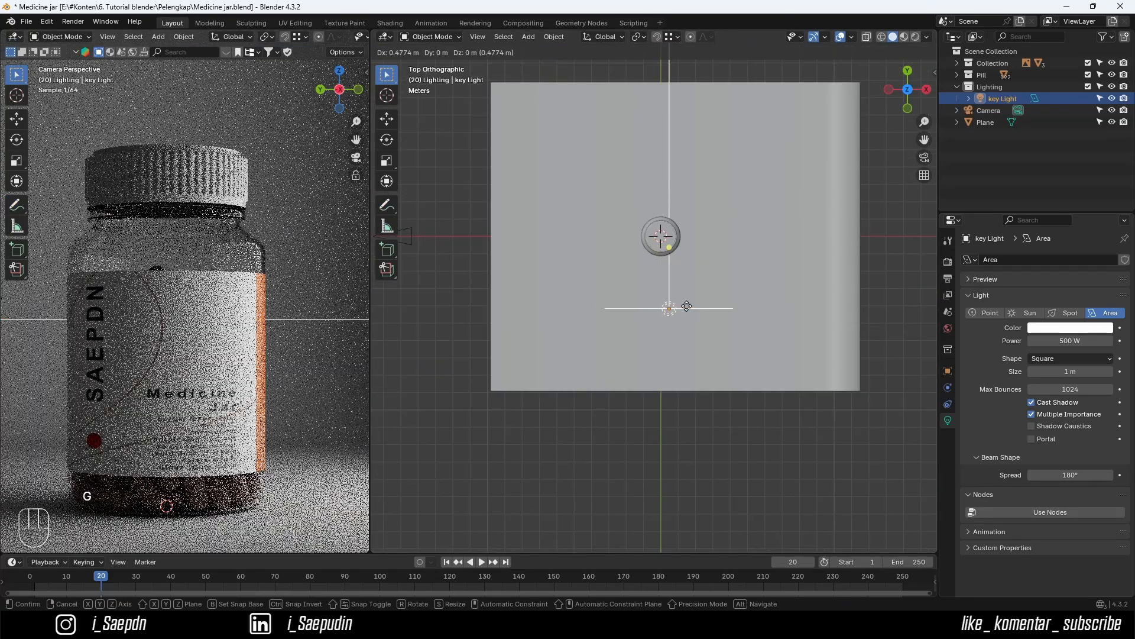
{"action": "key", "text": "x"}
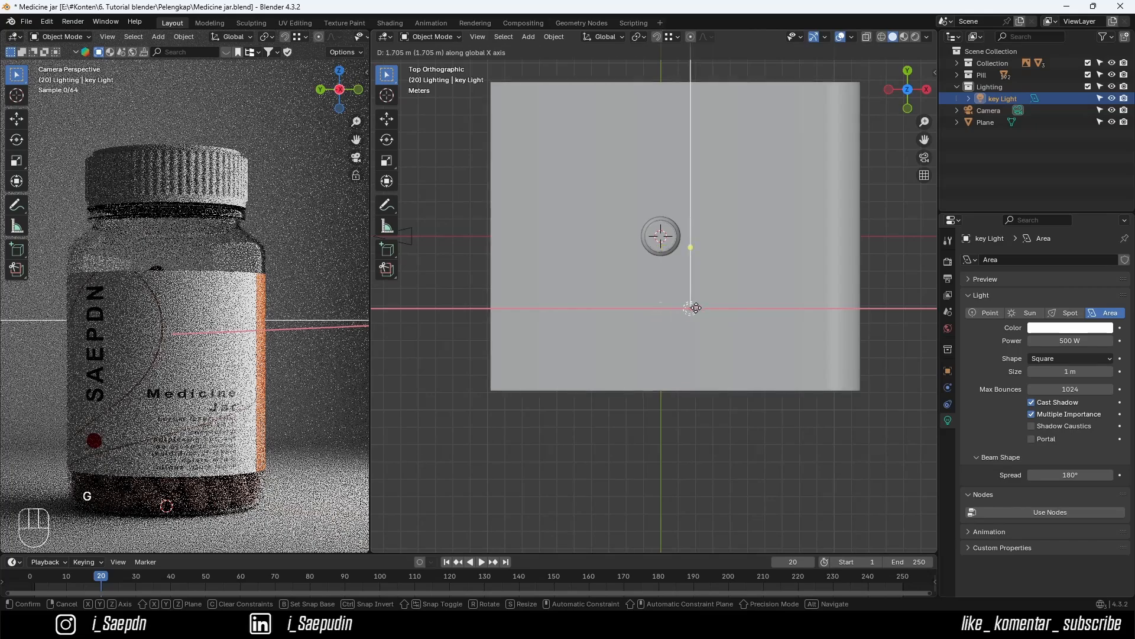
{"action": "left_click", "coordinate": [709, 321]}
{"action": "key", "text": "r"}
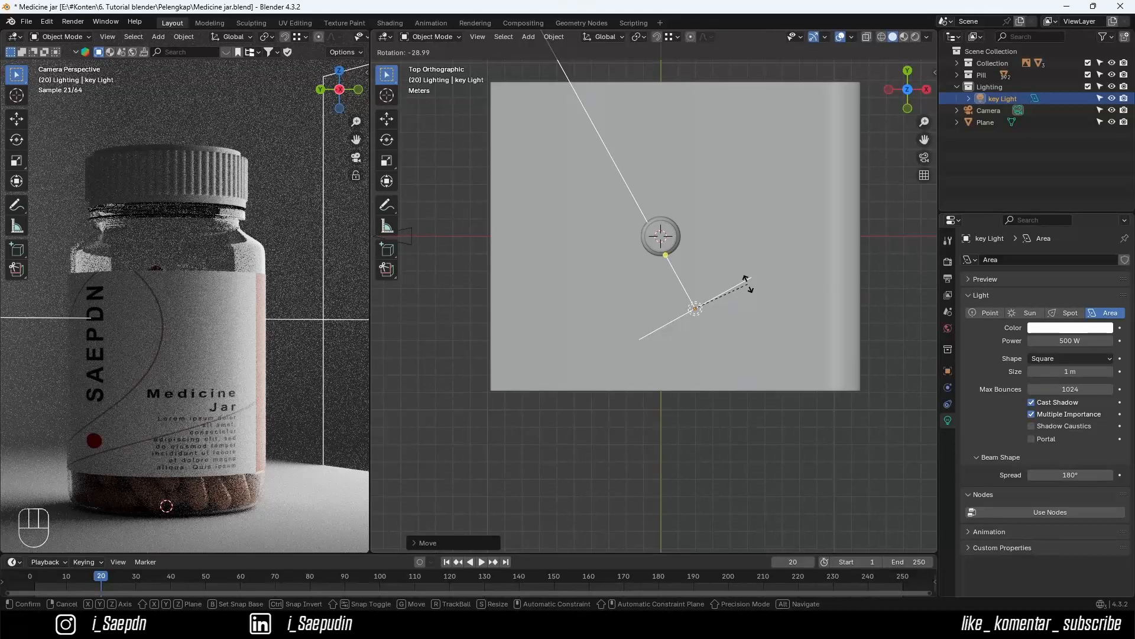
{"action": "left_click", "coordinate": [750, 284]}
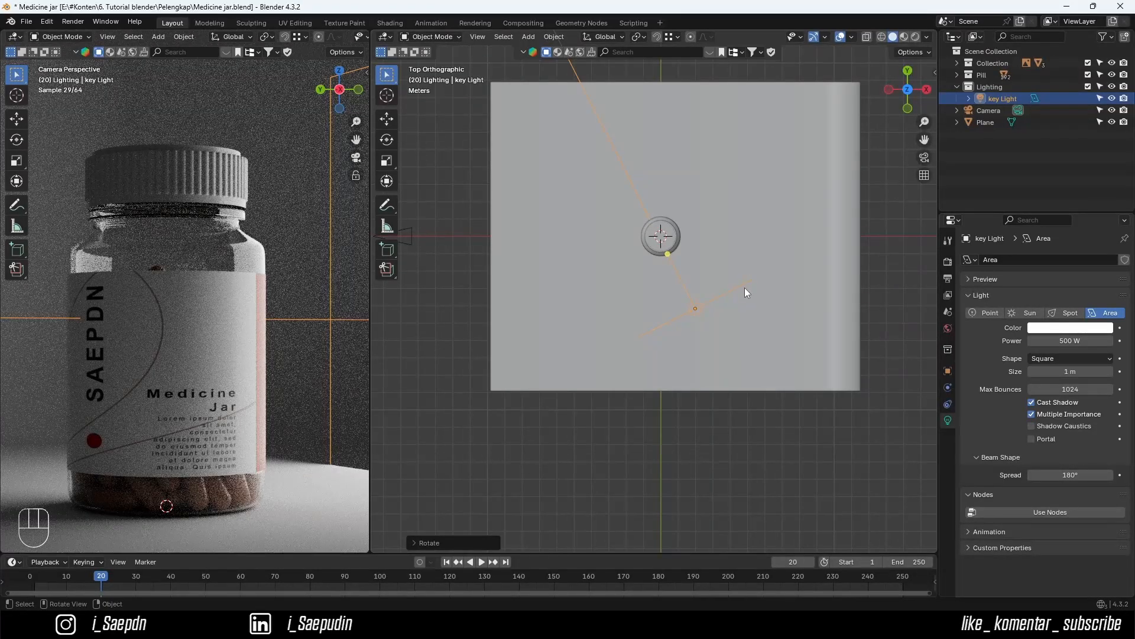
- Set the key Light's power to 200 W
{"action": "left_click", "coordinate": [1064, 342]}
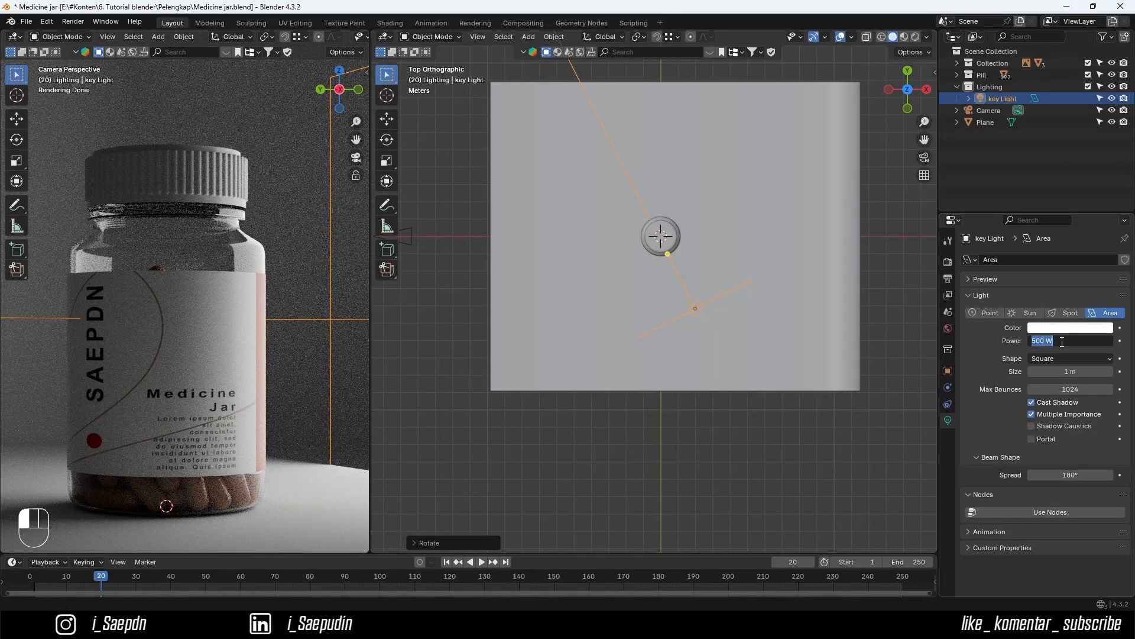
{"action": "type", "text": "120"}
{"action": "key", "text": "Return"}
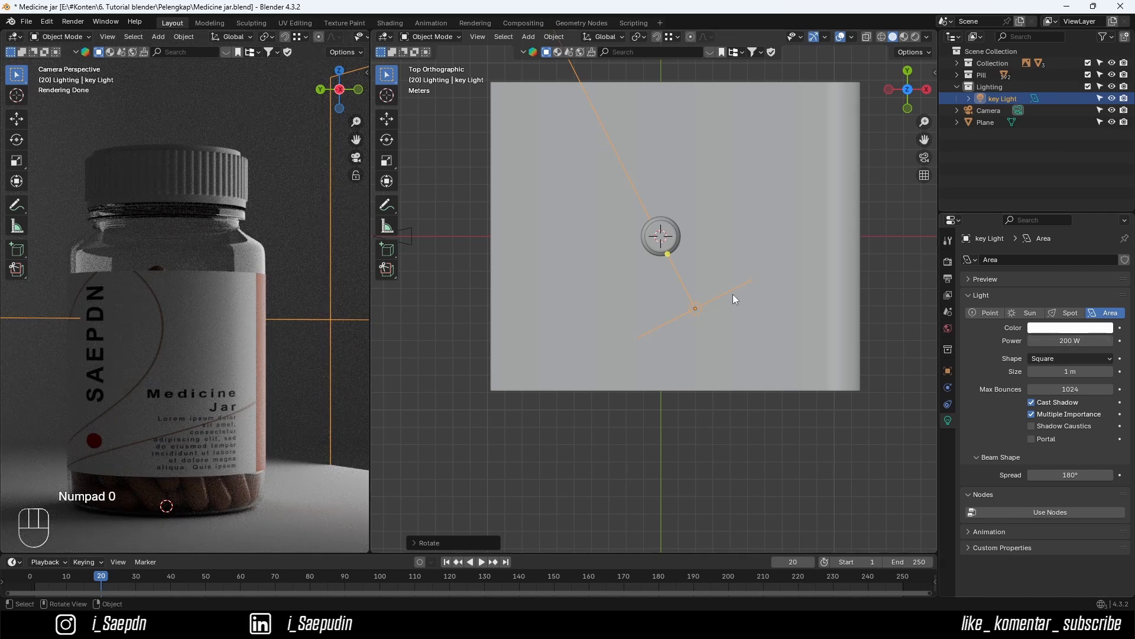
- Duplicate the key Light to the opposite side of the jar and rotate the copy nearly 180° to face the jar
{"action": "key", "text": "shift+d"}
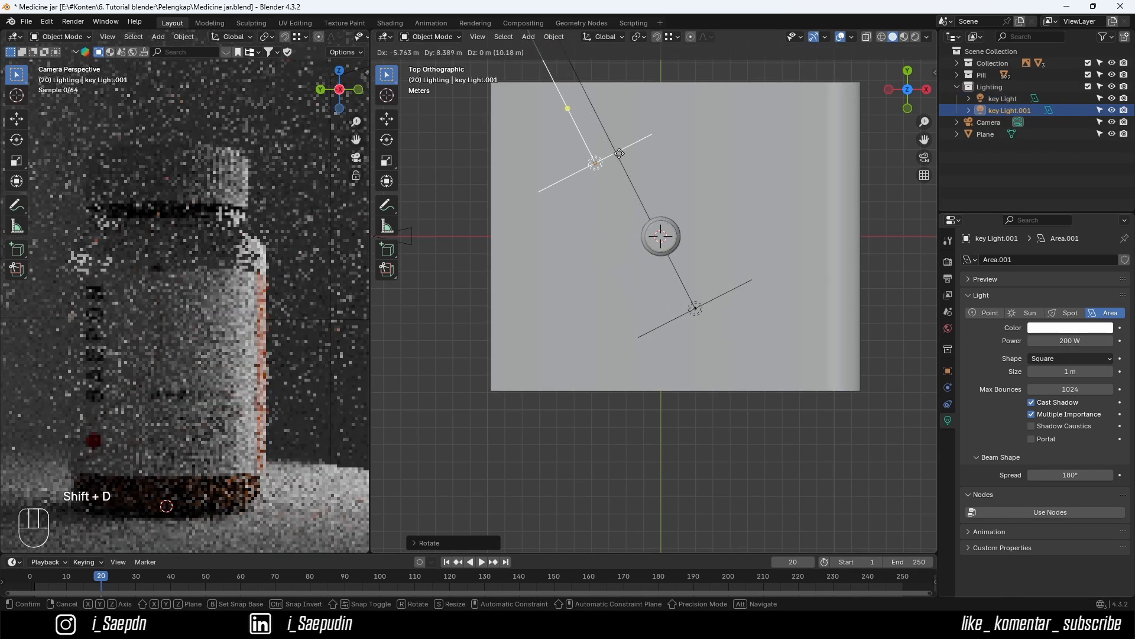
{"action": "left_click", "coordinate": [623, 138]}
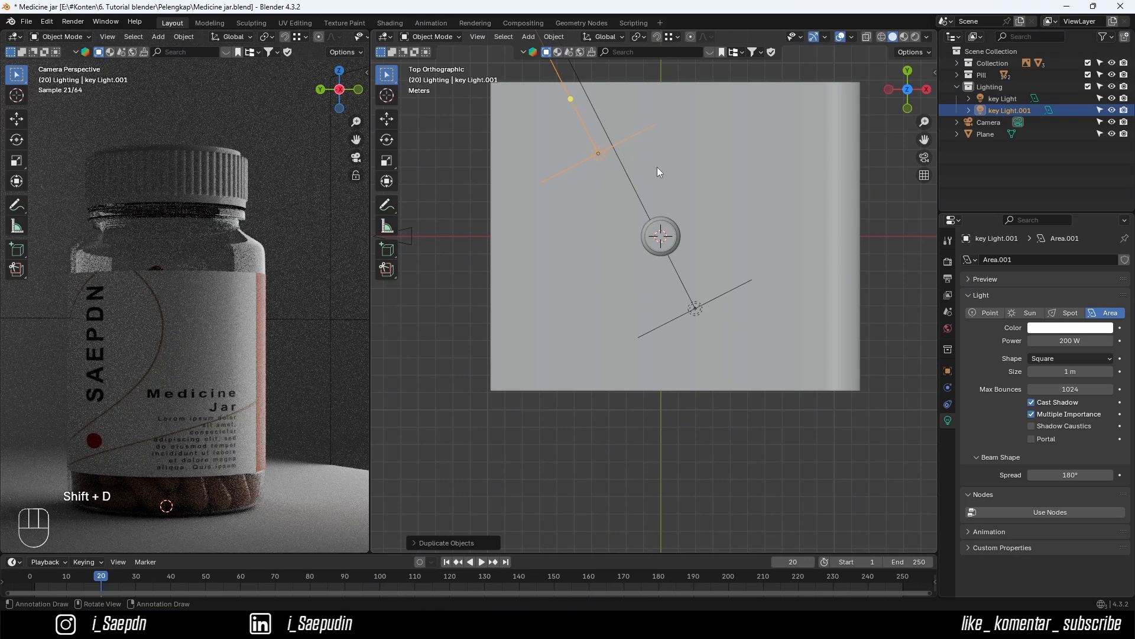
{"action": "key", "text": "r"}
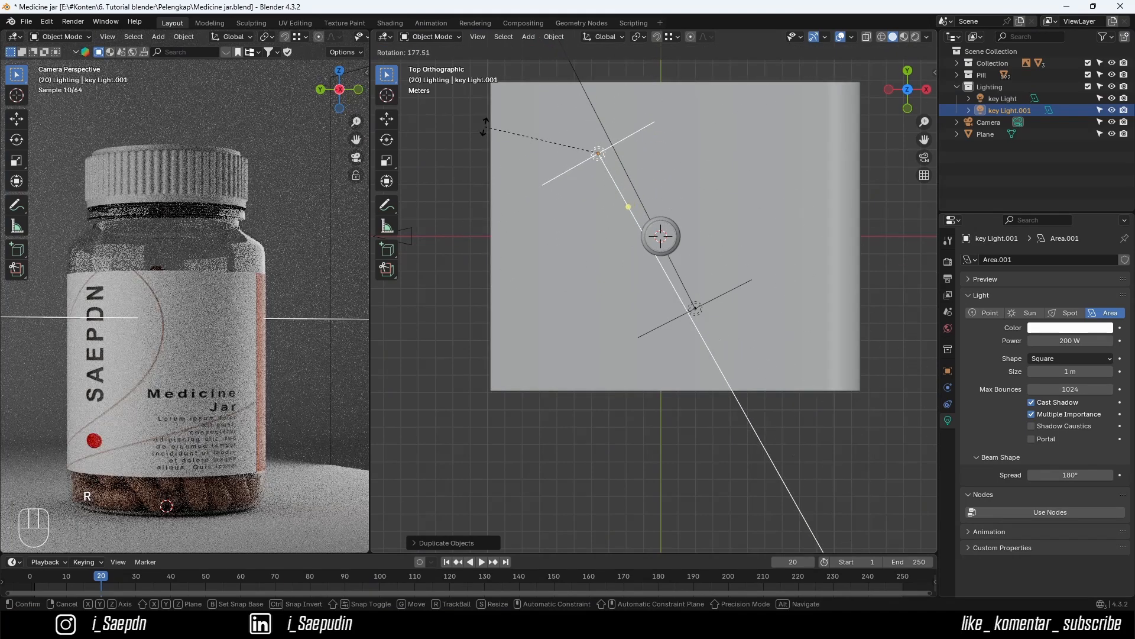
{"action": "left_click", "coordinate": [480, 142]}
{"action": "scroll", "coordinate": [200, 265], "scroll_direction": "down", "scroll_amount": 4}
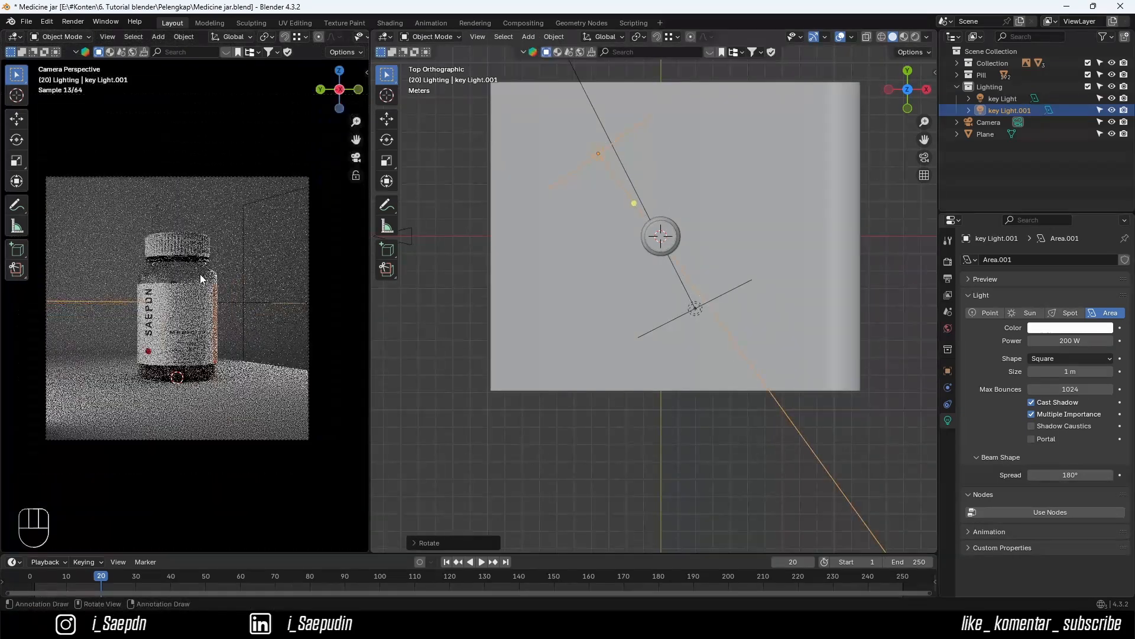
- Rename the duplicated light in the Lighting collection as Fill light
{"action": "double_click", "coordinate": [1006, 108]}
{"action": "type", "text": "Fill"}
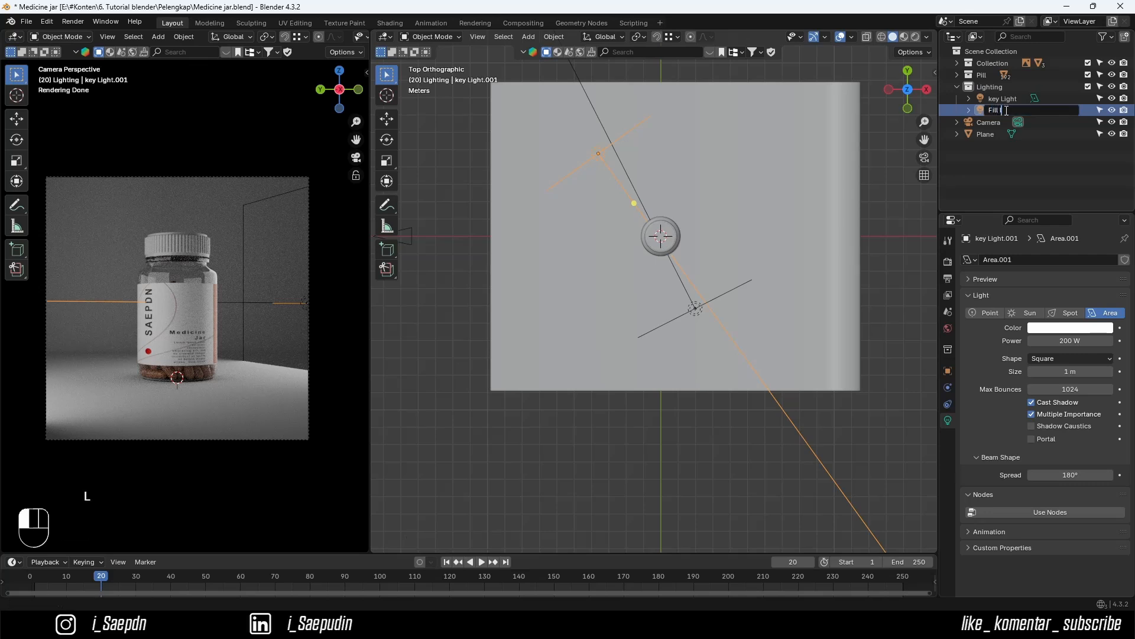
{"action": "type", "text": " light"}
{"action": "key", "text": "Return"}
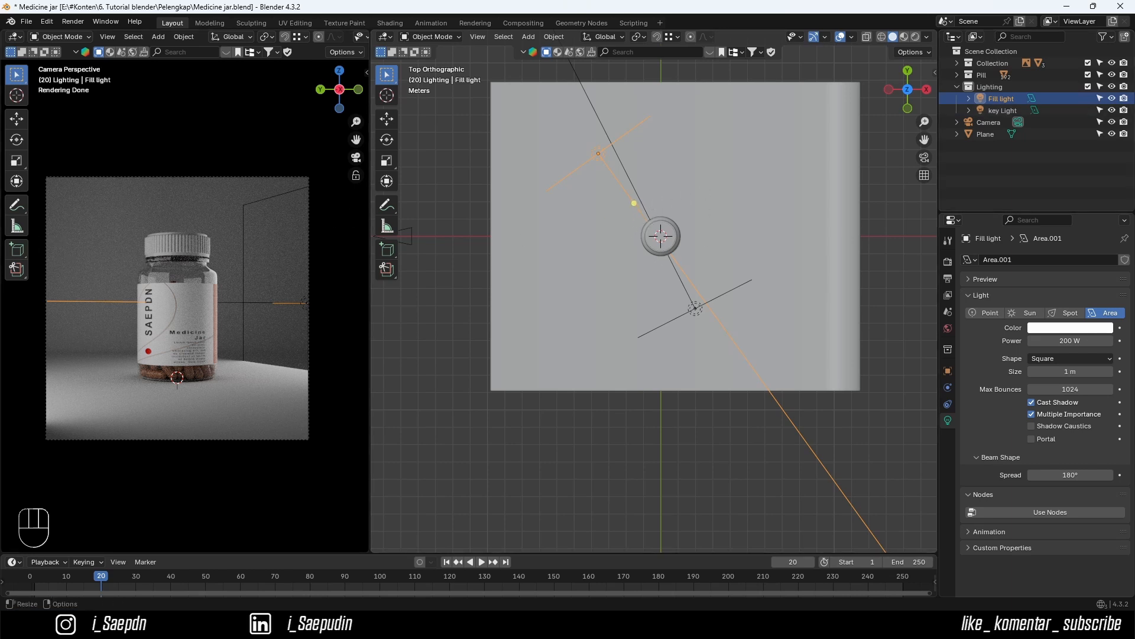
- Circle the jar's left side with a freehand annotation in the camera view, and undo it
{"action": "left_click", "coordinate": [16, 205]}
{"action": "mouse_move", "coordinate": [123, 252]}
{"action": "left_mouse_down"}
{"action": "mouse_move", "coordinate": [158, 370]}
{"action": "mouse_move", "coordinate": [131, 242]}
{"action": "left_mouse_up"}
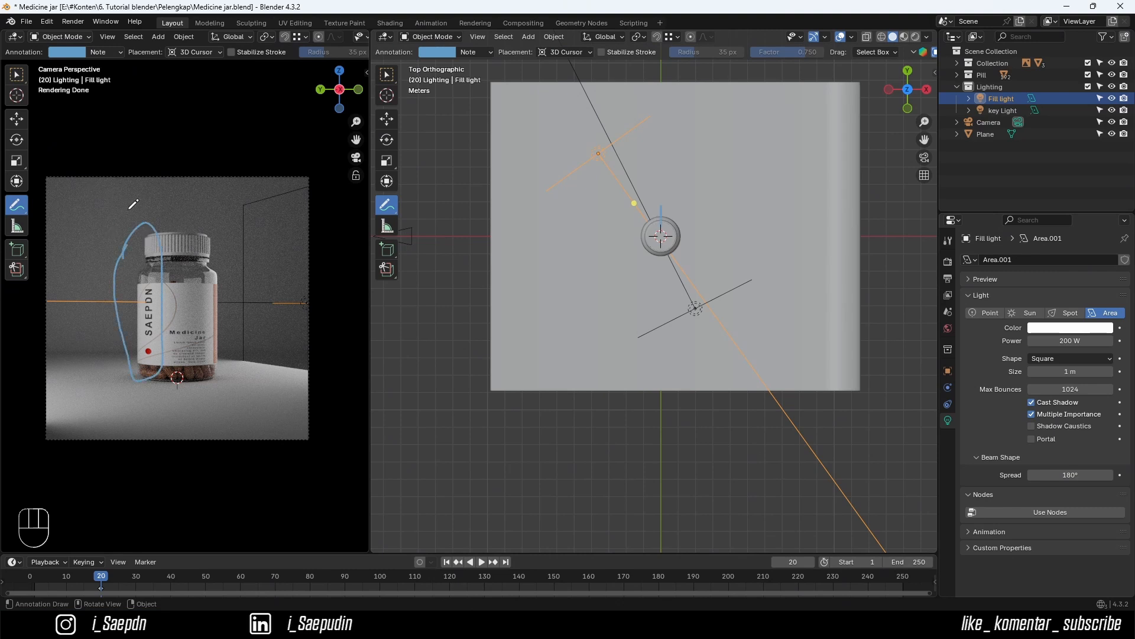
{"action": "key", "text": "ctrl+z"}
{"action": "key", "text": "ctrl+z"}
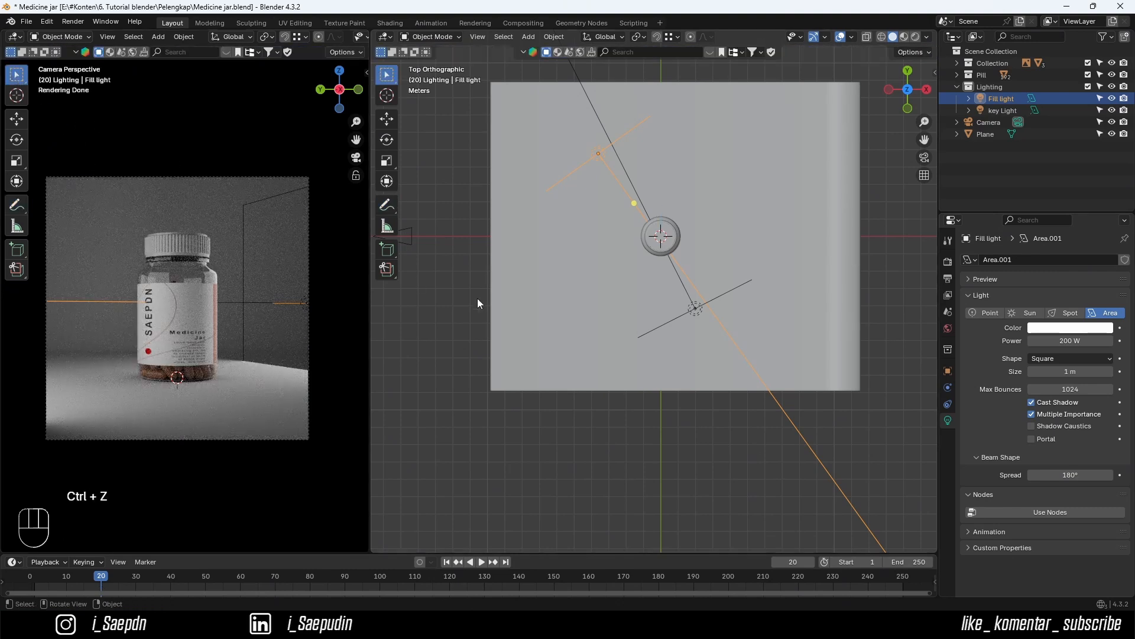
- Add a third area light to the Lighting collection, working in a perspective view of the whole set
{"action": "middle_click_drag", "start_coordinate": [633, 289], "coordinate": [711, 196]}
{"action": "key", "text": "shift+a"}
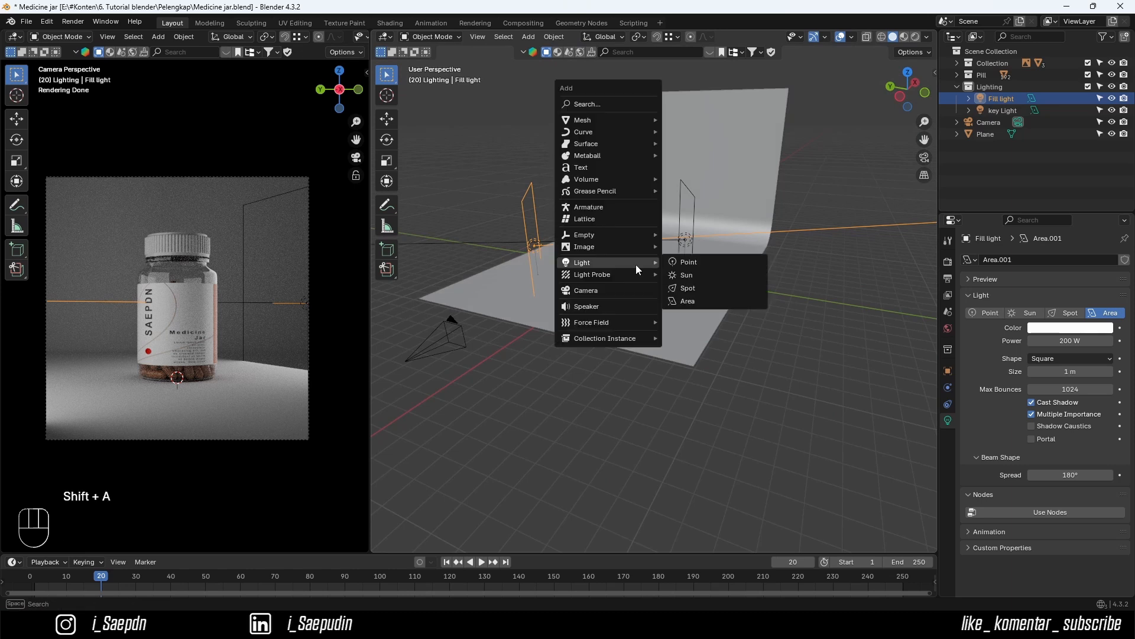
{"action": "mouse_move", "coordinate": [638, 120]}
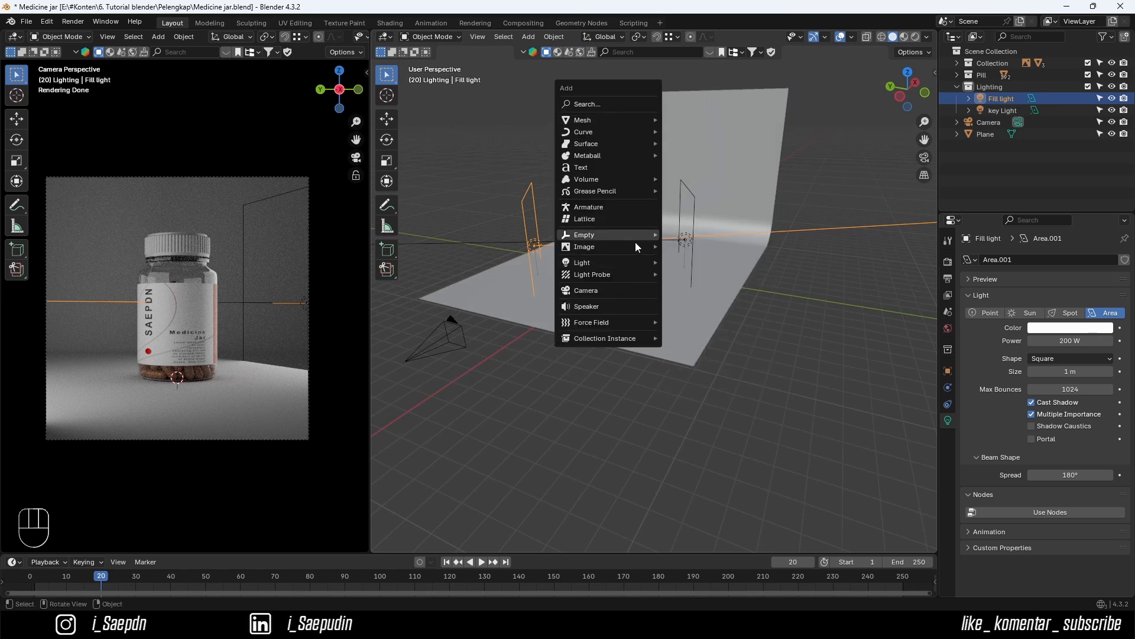
{"action": "mouse_move", "coordinate": [620, 260]}
{"action": "left_click", "coordinate": [683, 300]}
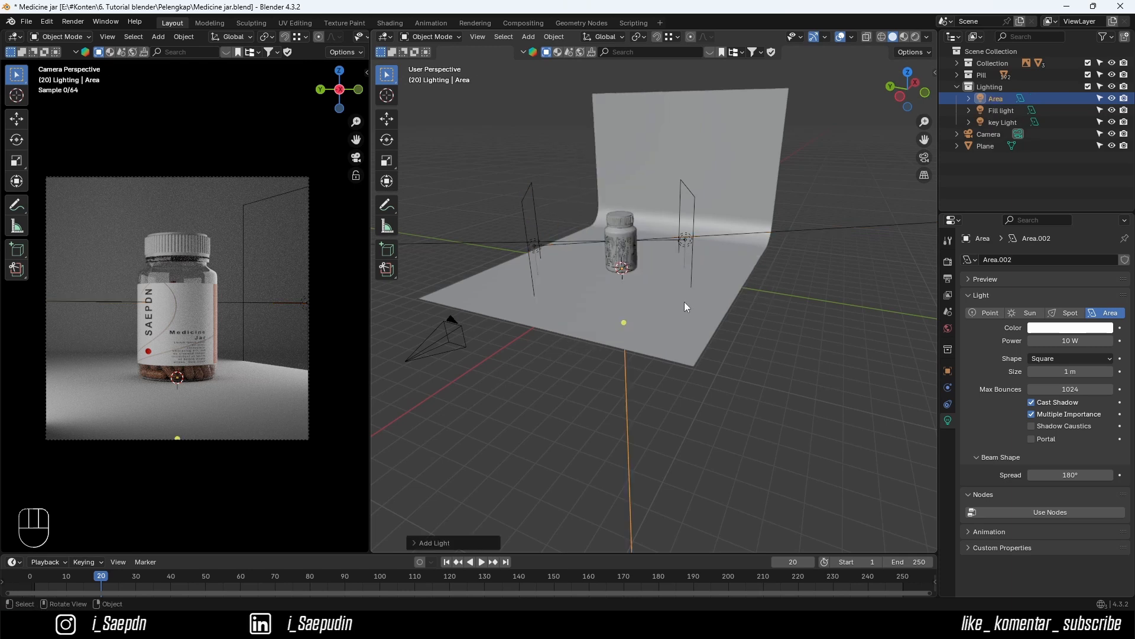
- Scale the new area light up and raise it about 7.6 m along Z above the jar
{"action": "key", "text": "s"}
{"action": "left_click", "coordinate": [700, 333]}
{"action": "key", "text": "g"}
{"action": "key", "text": "z"}
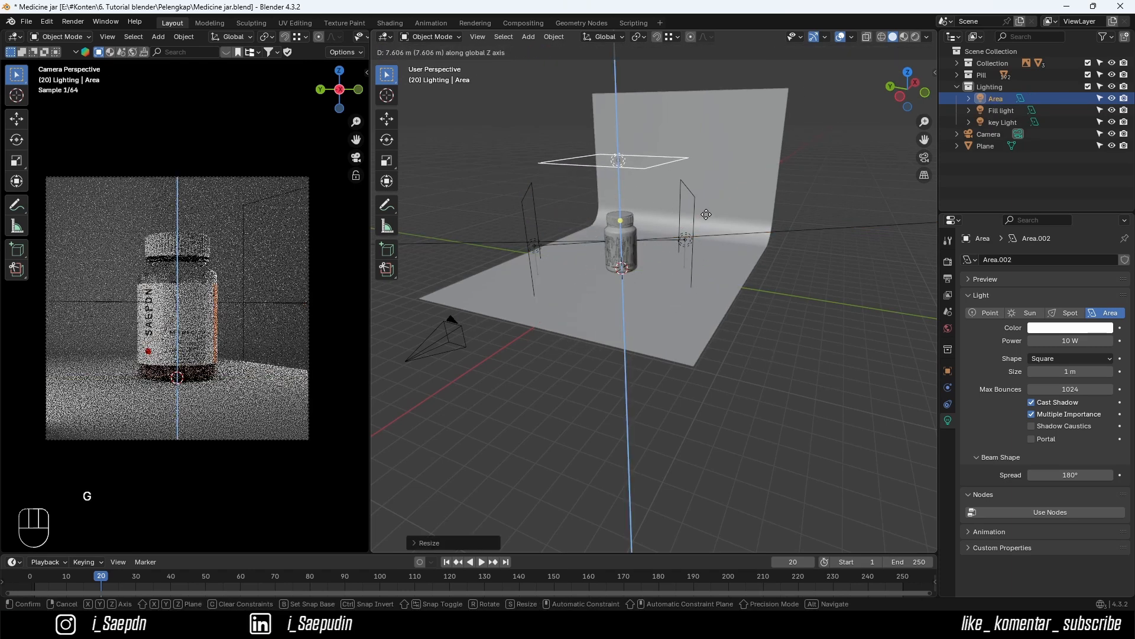
{"action": "left_click", "coordinate": [1025, 341]}
- Try the overhead area light's power at 5000 W and set it to 500 W
{"action": "left_click", "coordinate": [1065, 341]}
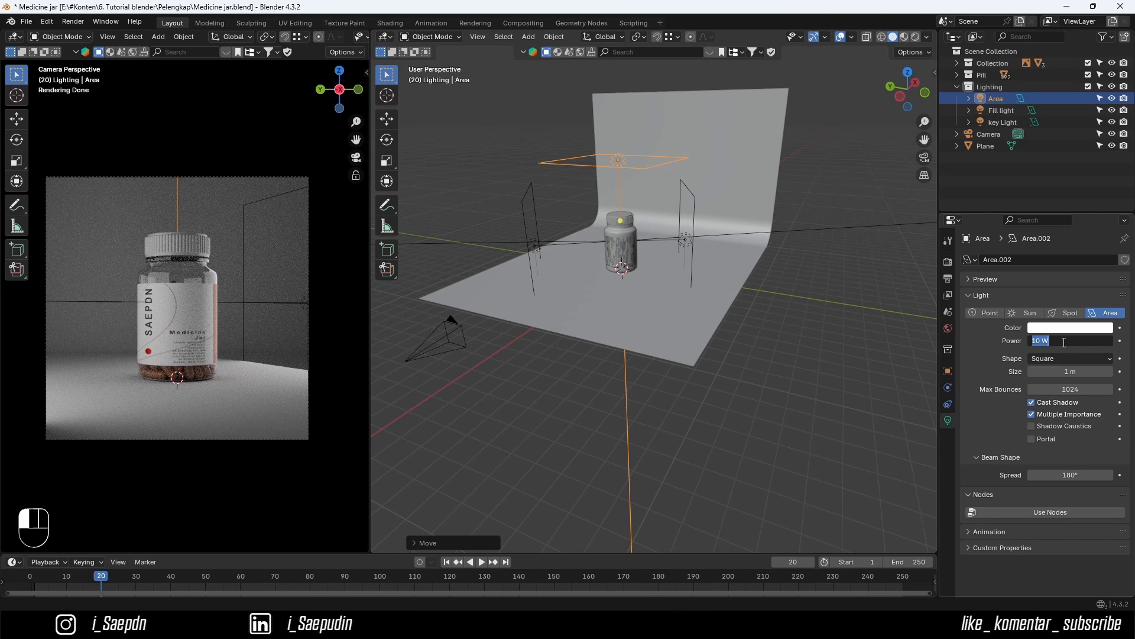
{"action": "type", "text": "5000"}
{"action": "key", "text": "Return"}
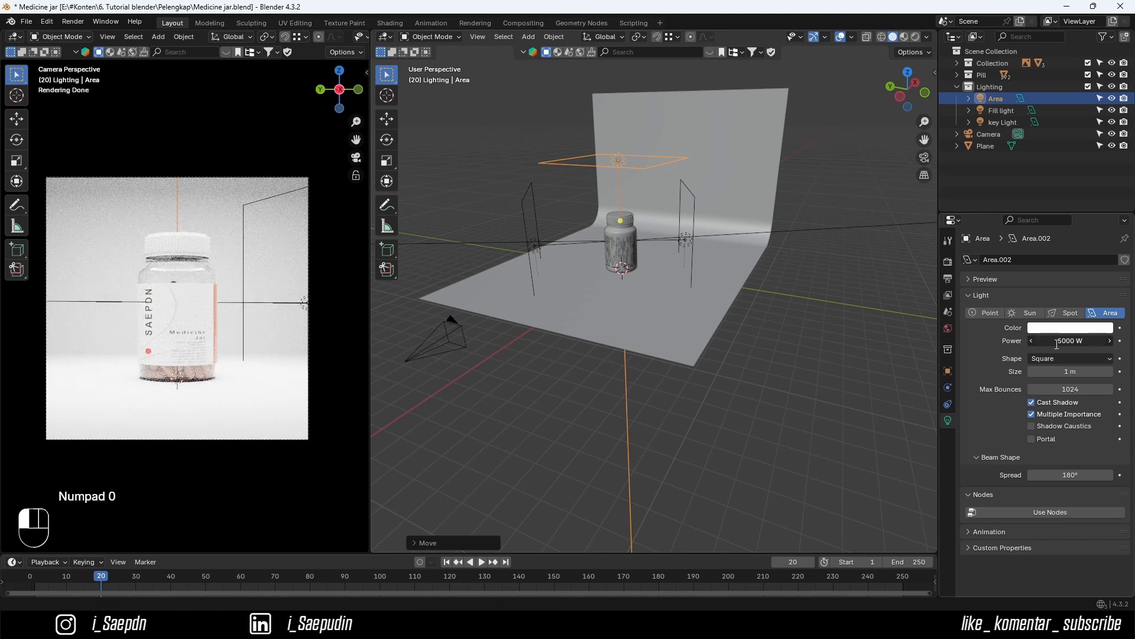
{"action": "double_click", "coordinate": [1057, 342]}
{"action": "type", "text": "500"}
{"action": "key", "text": "Return"}
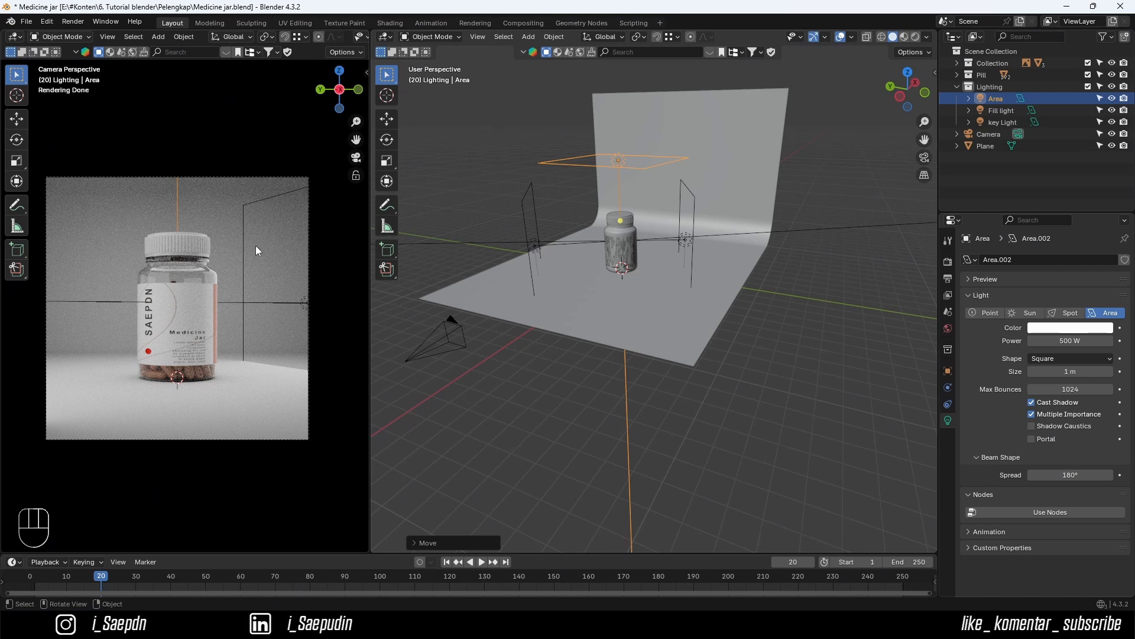
- Move the key Light diagonally farther away from the jar in the top view, toward positive X and negative Y
{"action": "left_click", "coordinate": [909, 76]}
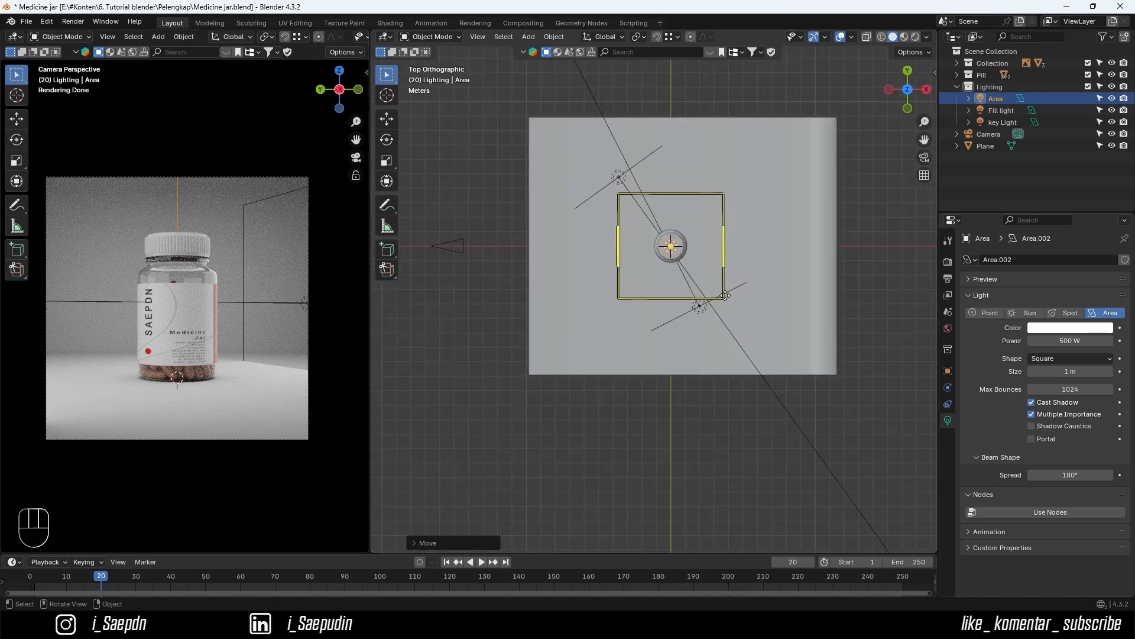
{"action": "left_click", "coordinate": [700, 310]}
{"action": "key", "text": "g"}
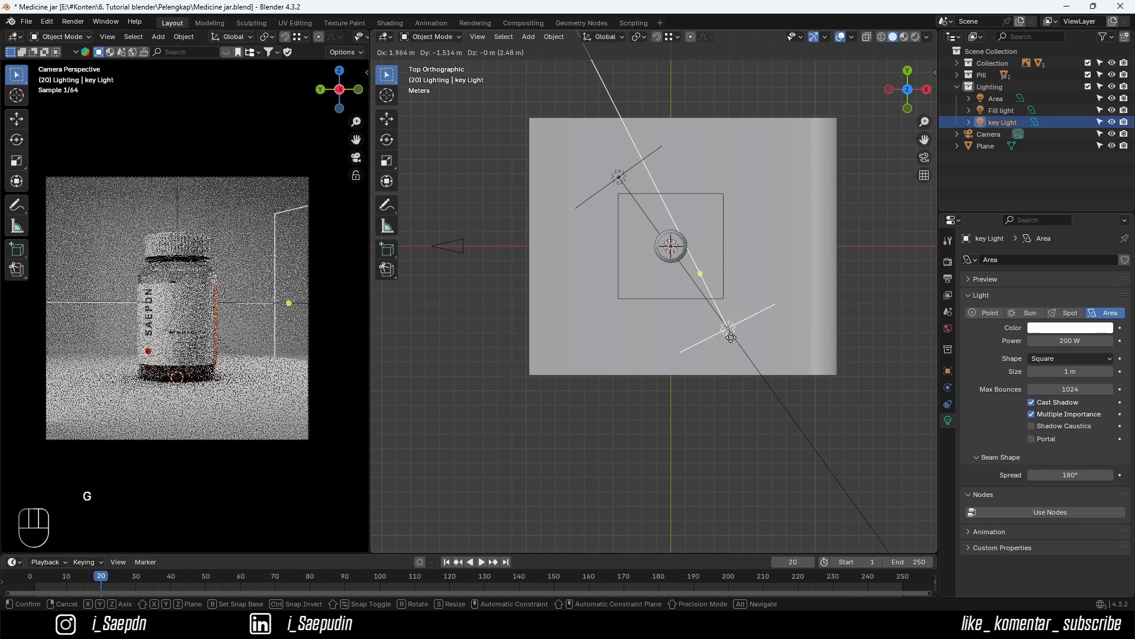
{"action": "left_click", "coordinate": [722, 360]}
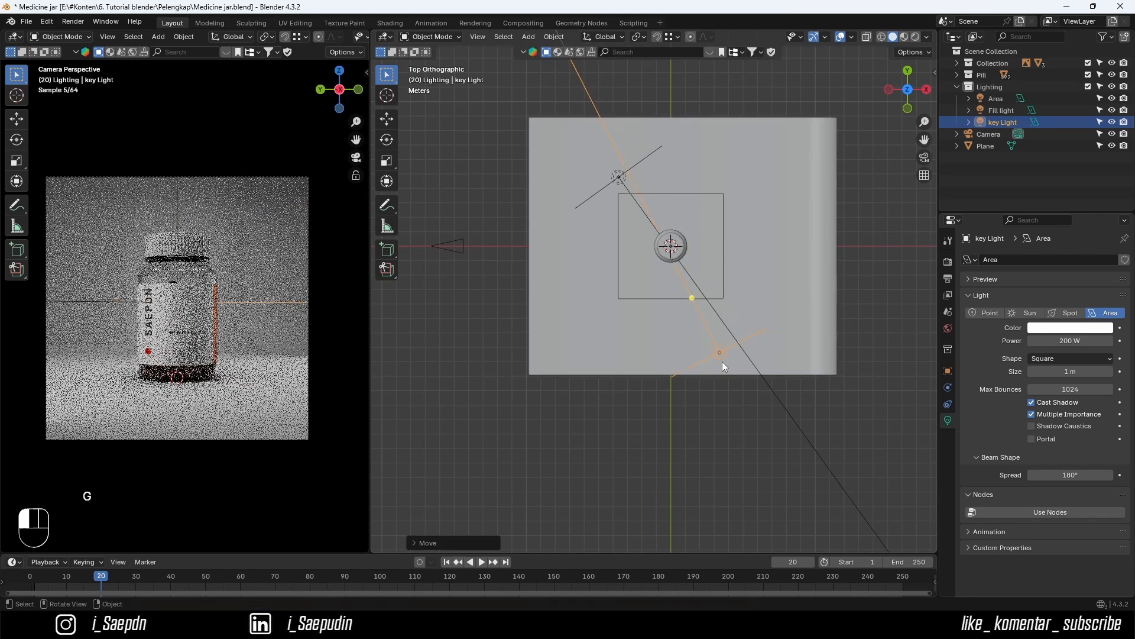
- Duplicate the overhead area light in the front view, placing the copy about 6.5 m along positive X and 4.4 m lower
{"action": "left_click", "coordinate": [520, 410]}
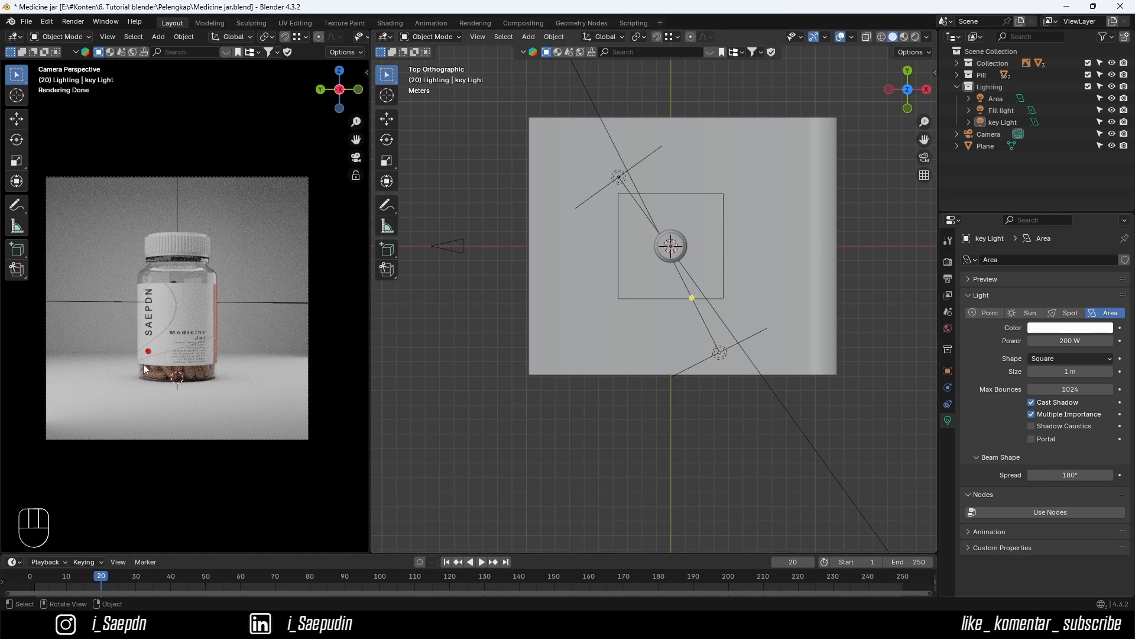
{"action": "left_click", "coordinate": [81, 369]}
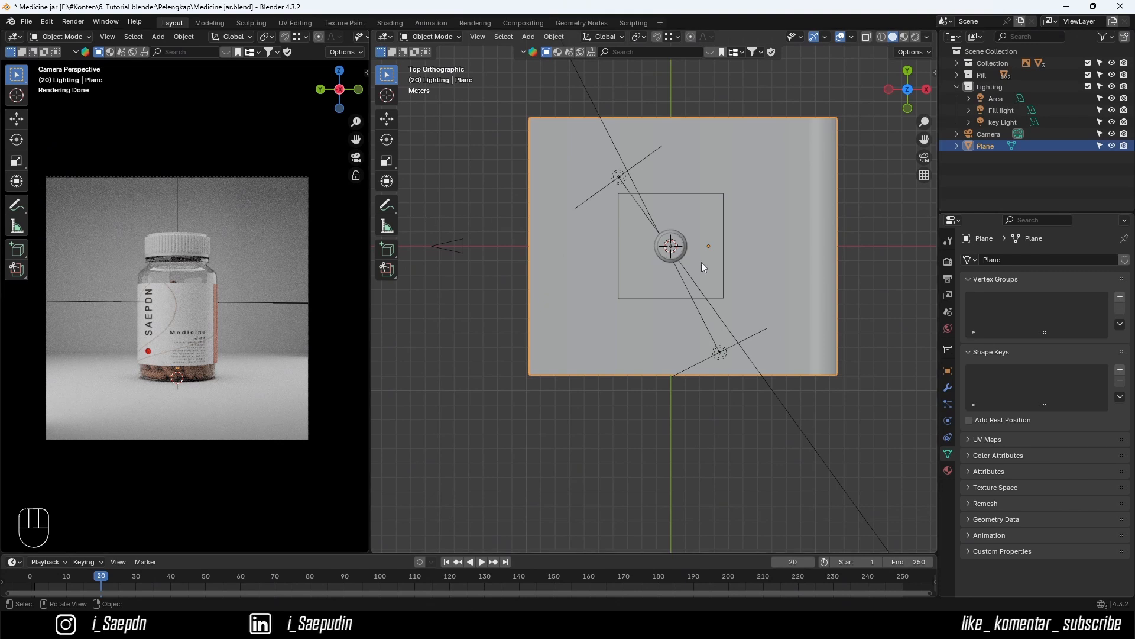
{"action": "scroll", "coordinate": [702, 261], "scroll_direction": "down", "scroll_amount": 1}
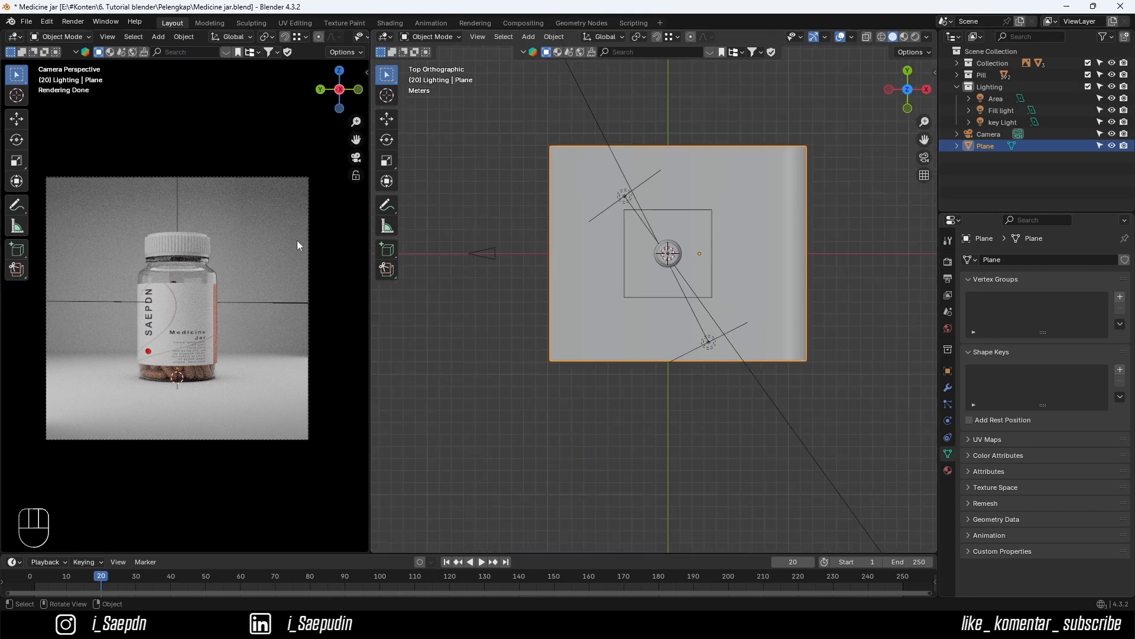
{"action": "left_click", "coordinate": [908, 108]}
{"action": "left_click", "coordinate": [671, 199]}
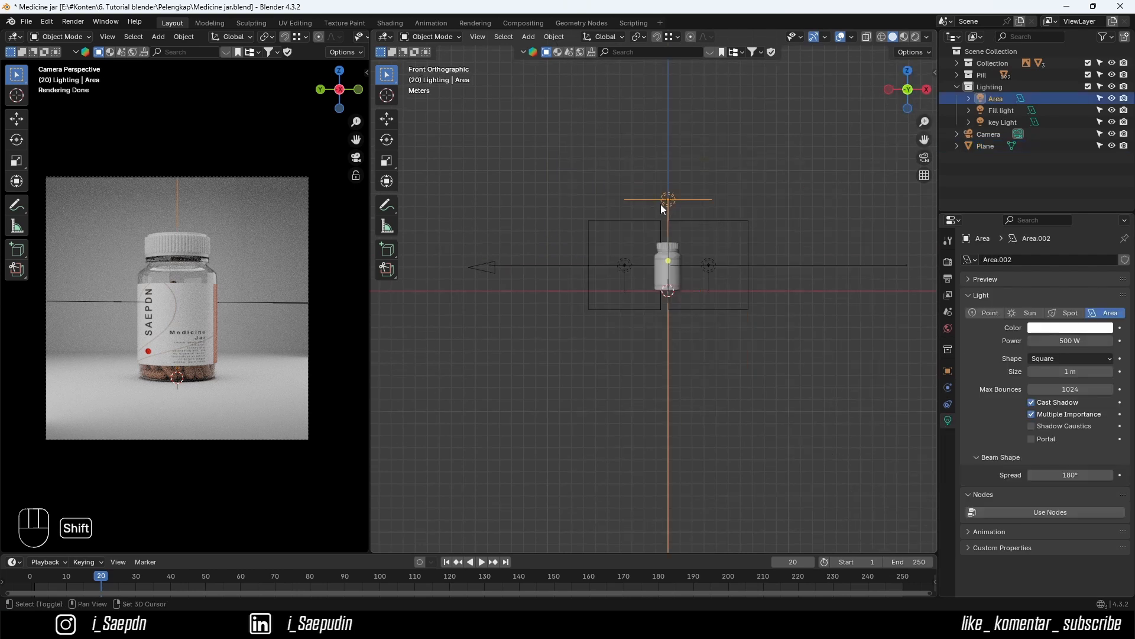
{"action": "key", "text": "shift+d"}
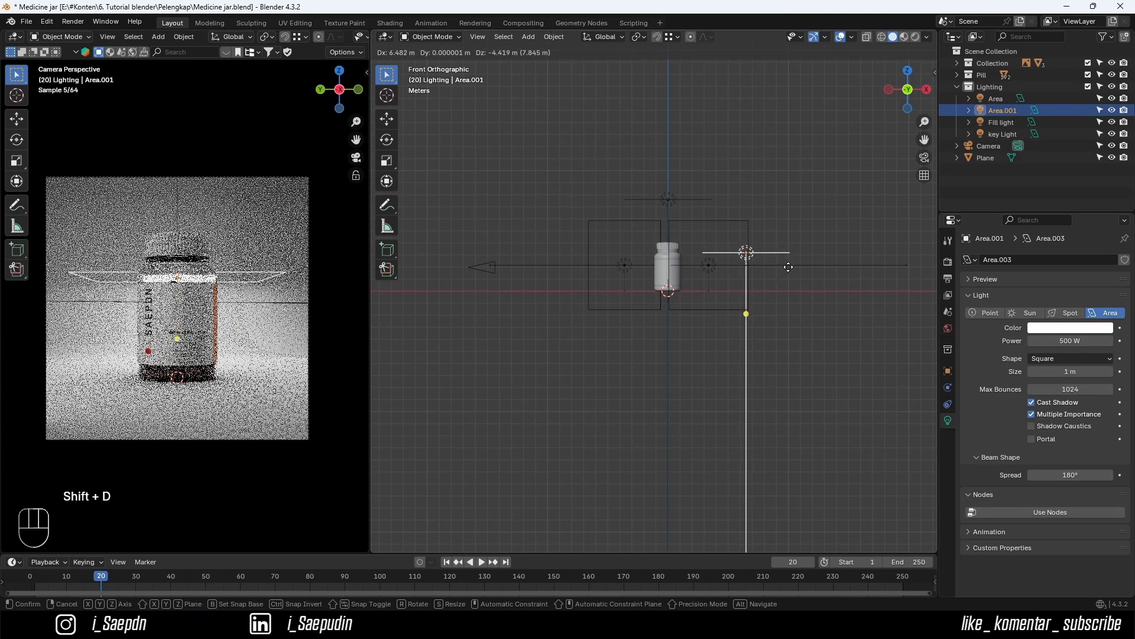
{"action": "left_click", "coordinate": [790, 272]}
- Rotate the duplicated area light -90° to face the backdrop and shift it along negative X nearer to the jar
{"action": "key", "text": "r"}
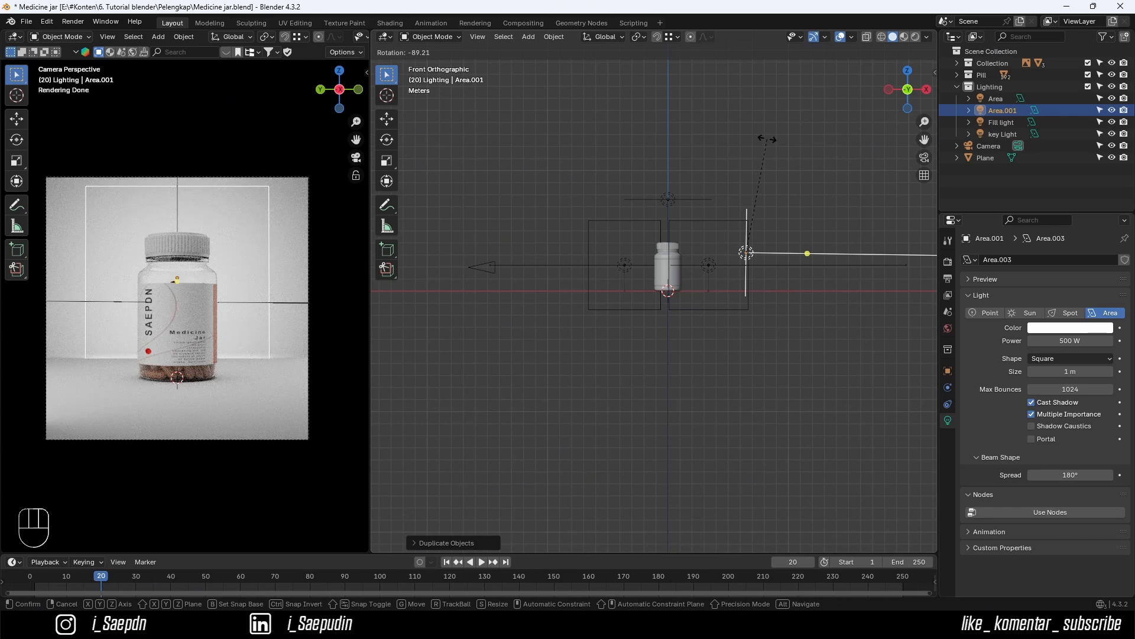
{"action": "type", "text": "-90"}
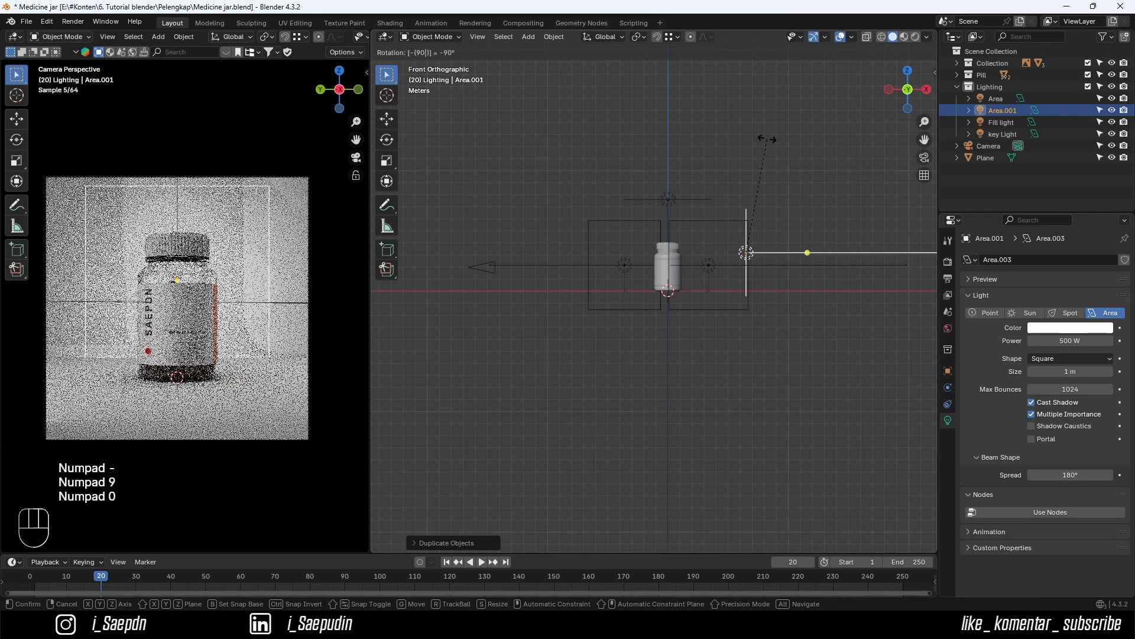
{"action": "key", "text": "KP_Enter"}
{"action": "key", "text": "g"}
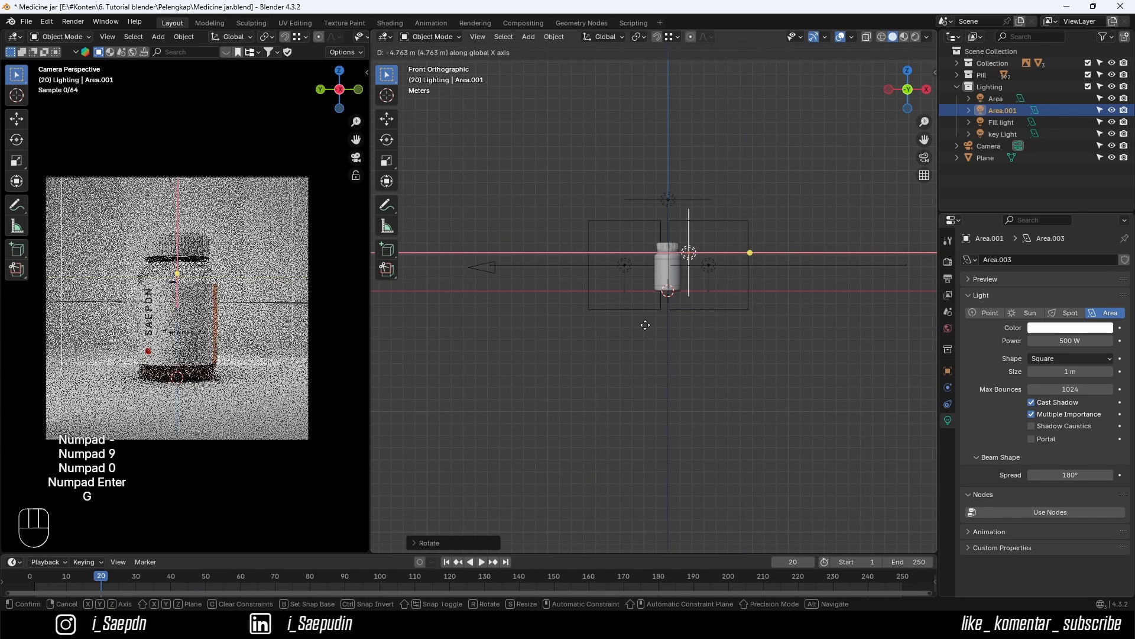
{"action": "left_click", "coordinate": [668, 331]}
- Raise the duplicated light, tilt it downward and place it above and slightly behind the jar, aimed at the backdrop
{"action": "key", "text": "g"}
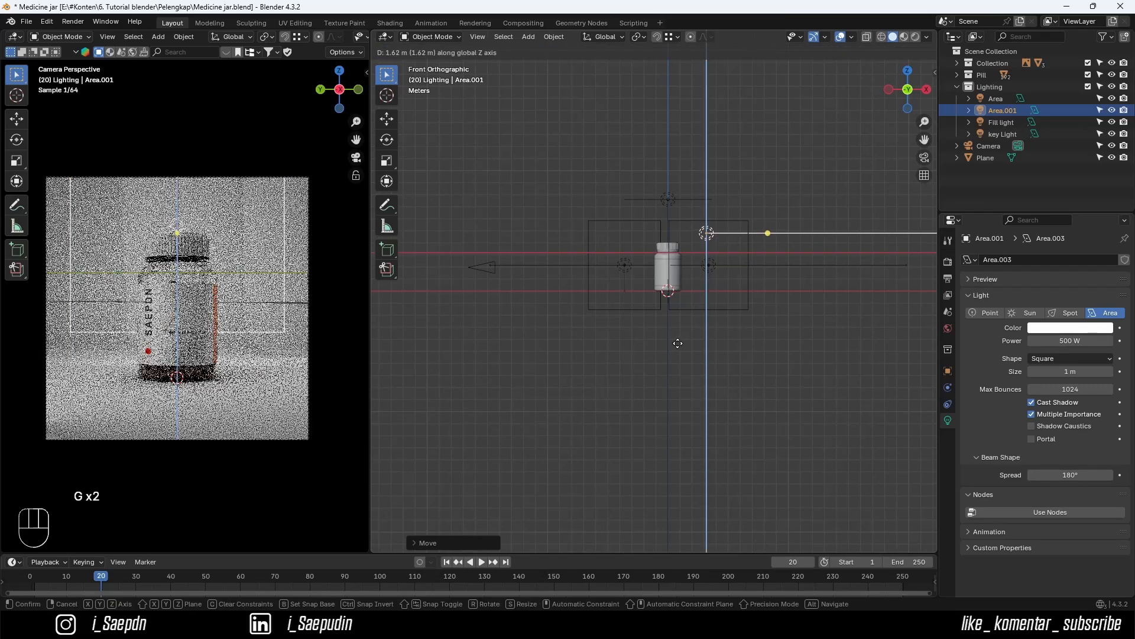
{"action": "key", "text": "r"}
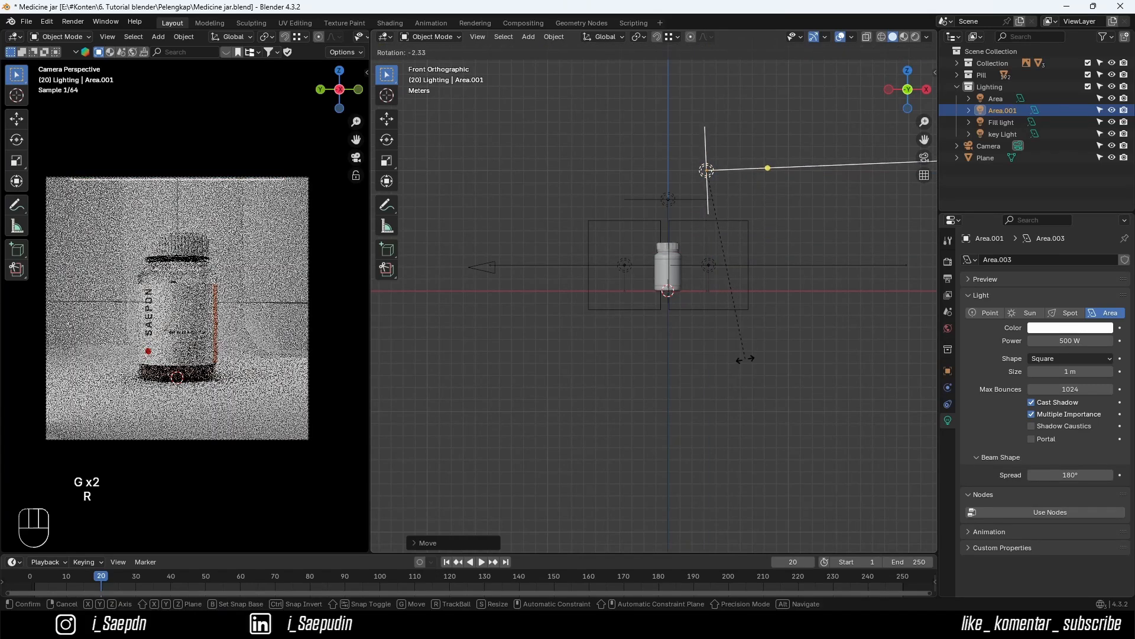
{"action": "left_click", "coordinate": [648, 341]}
{"action": "key", "text": "g"}
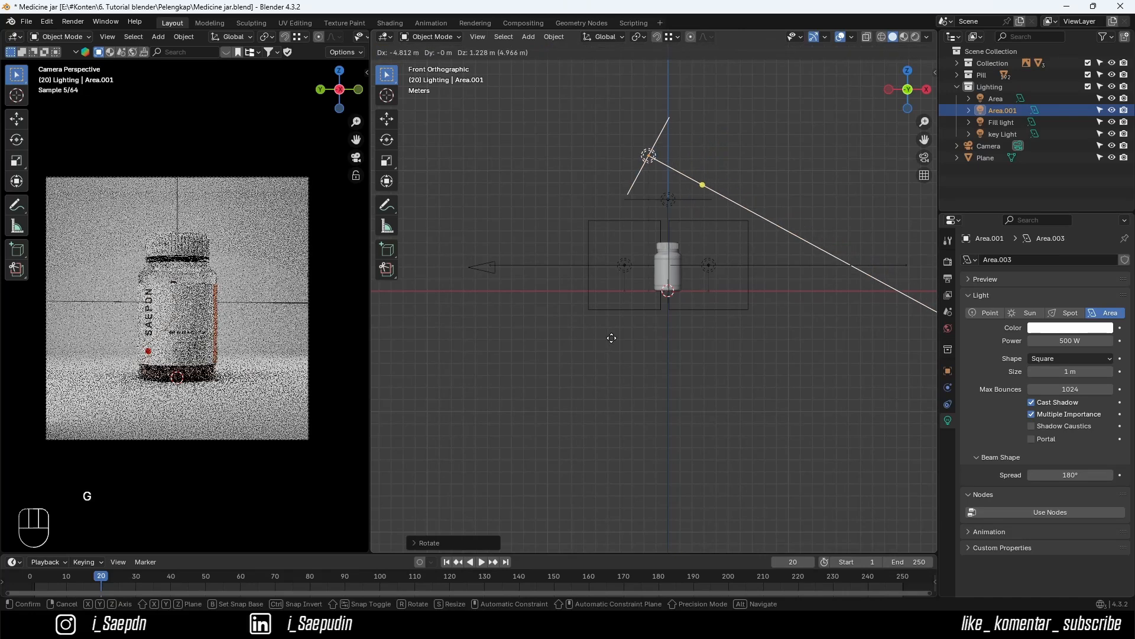
{"action": "left_click", "coordinate": [687, 362]}
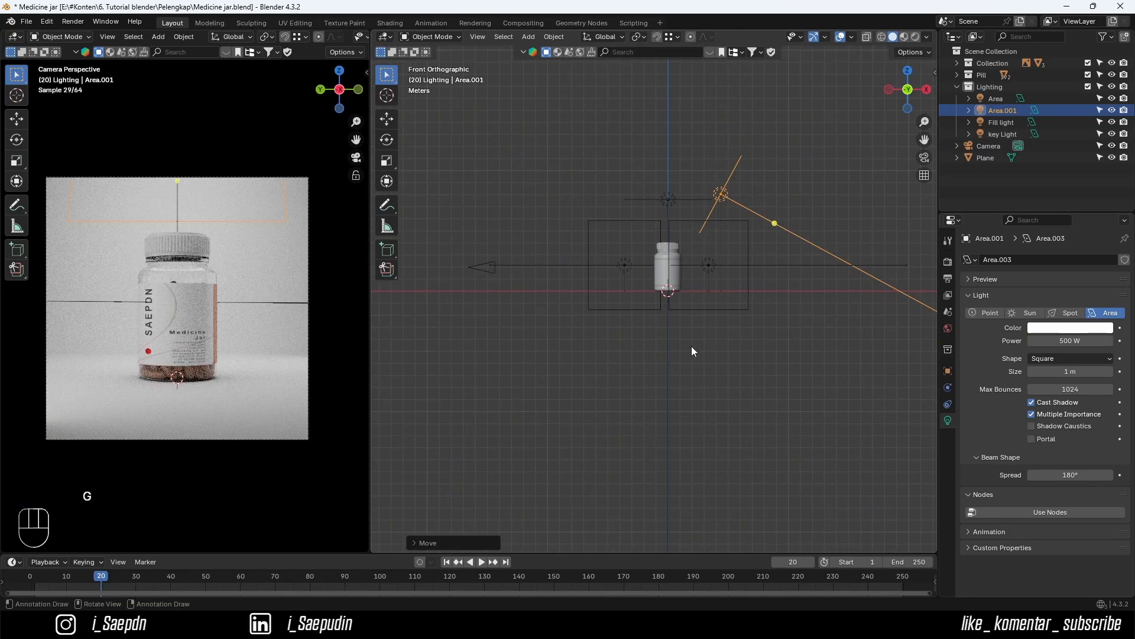
- Move the curved backdrop plane about 3 m along positive X, away from the camera
{"action": "middle_click_drag", "start_coordinate": [690, 346], "coordinate": [736, 335]}
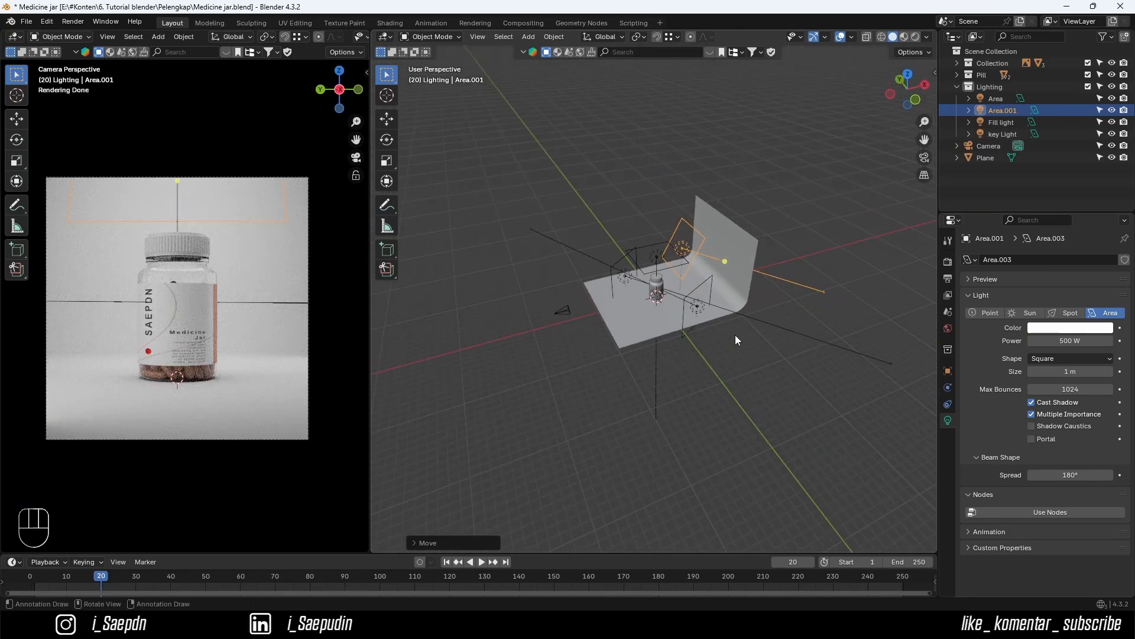
{"action": "left_click", "coordinate": [735, 291]}
{"action": "key", "text": "g"}
{"action": "key", "text": "x"}
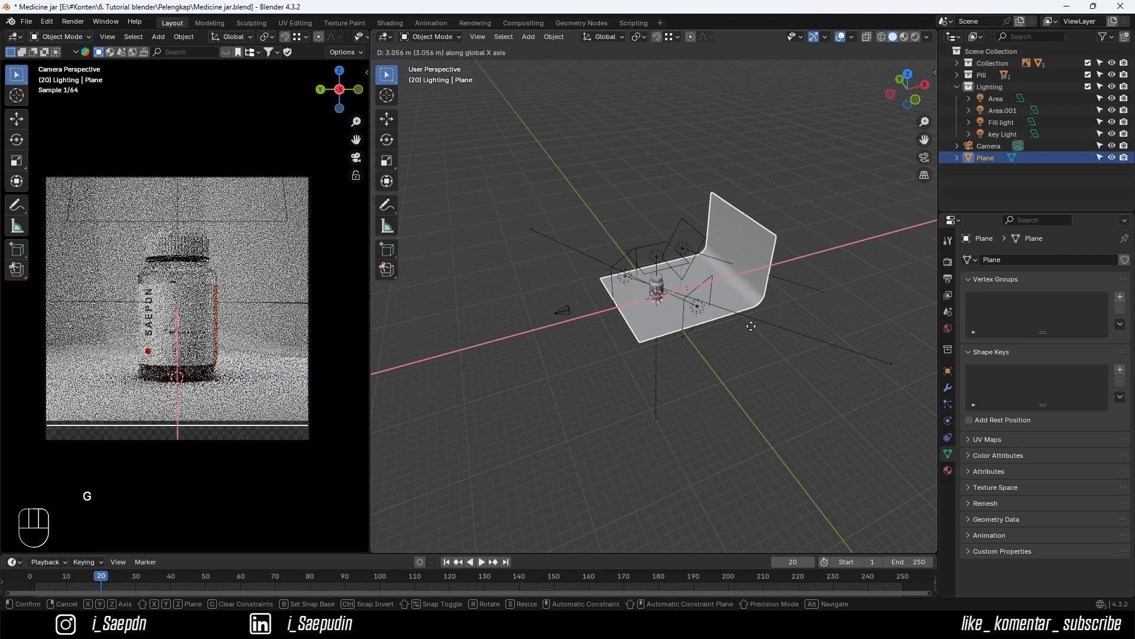
{"action": "left_click", "coordinate": [664, 343]}
- Extend the backdrop's floor by moving its front edge along negative X until it reaches the camera
{"action": "key", "text": "Tab"}
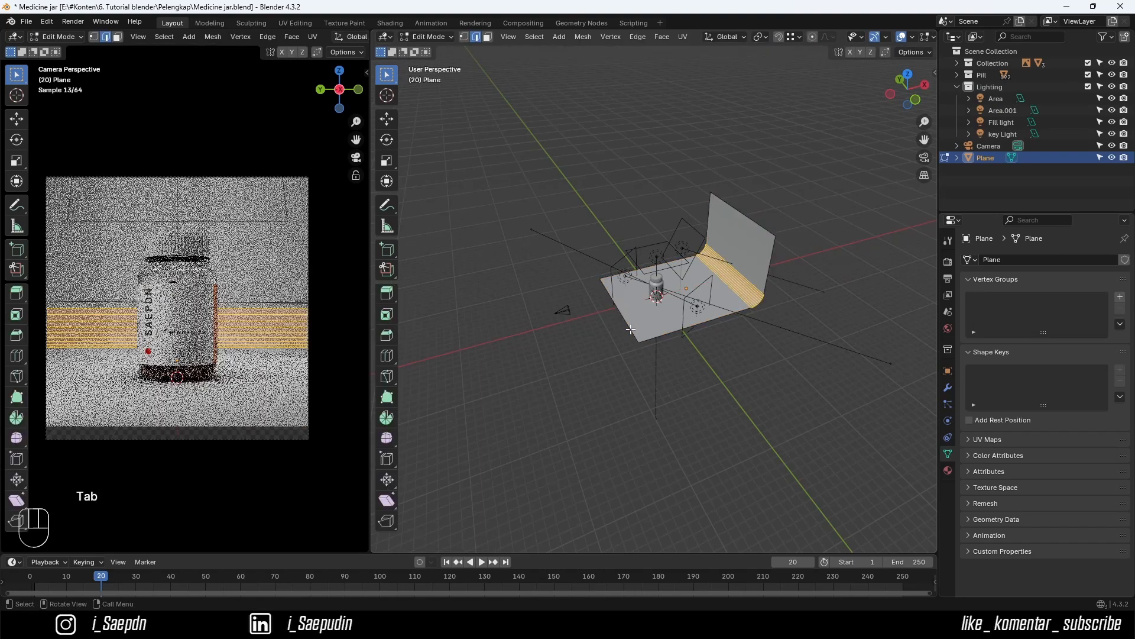
{"action": "key", "text": "g"}
{"action": "key", "text": "x"}
{"action": "left_click", "coordinate": [582, 343]}
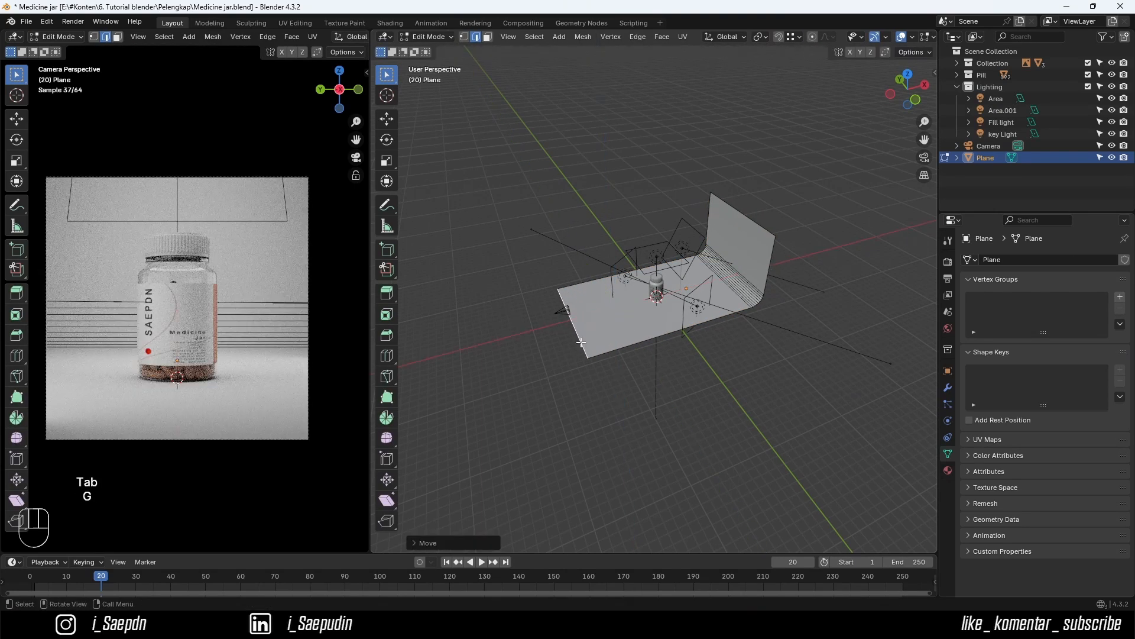
{"action": "key", "text": "Tab"}
{"action": "left_click", "coordinate": [554, 407]}
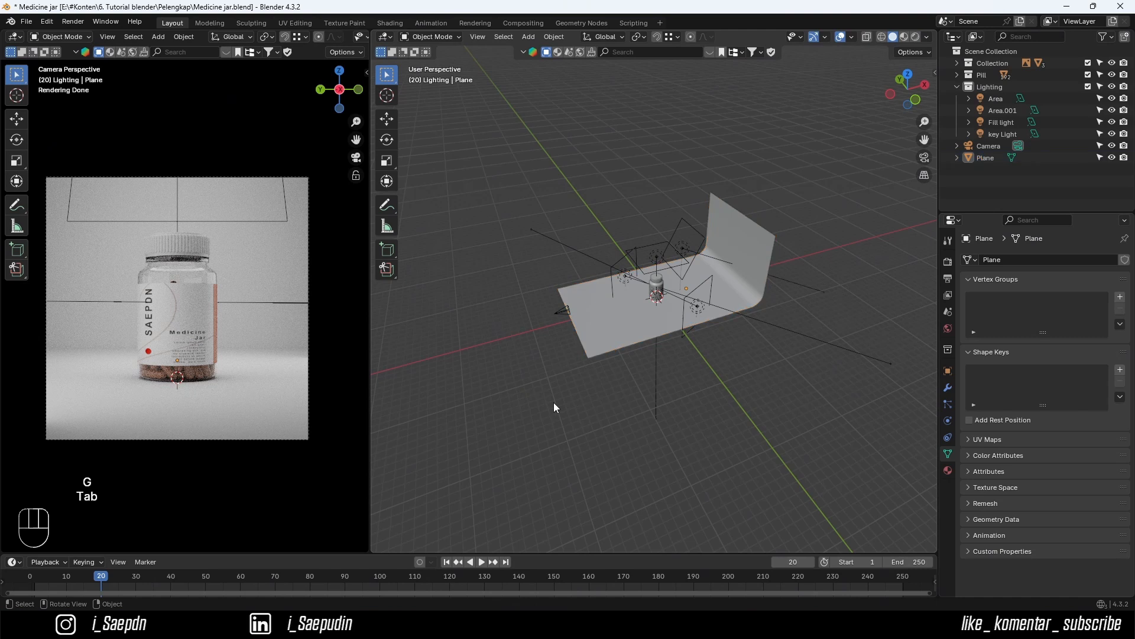
- Rename the backdrop plane's material as BG
{"action": "scroll", "coordinate": [293, 364], "scroll_direction": "down", "scroll_amount": 2}
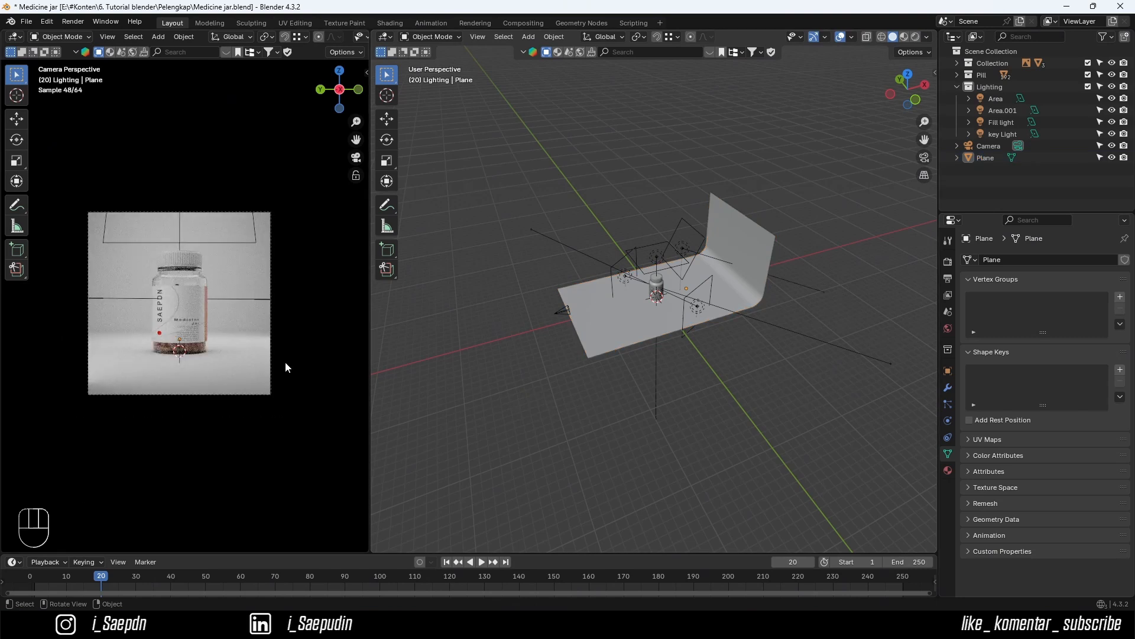
{"action": "left_click", "coordinate": [743, 289]}
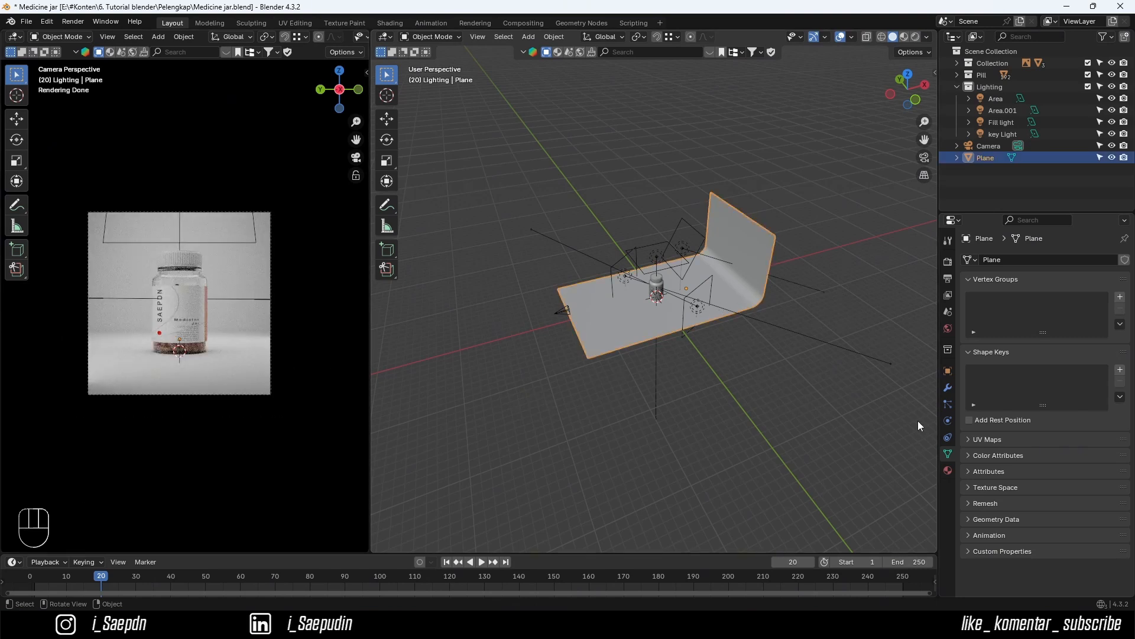
{"action": "left_click", "coordinate": [948, 471]}
{"action": "left_click", "coordinate": [1000, 306]}
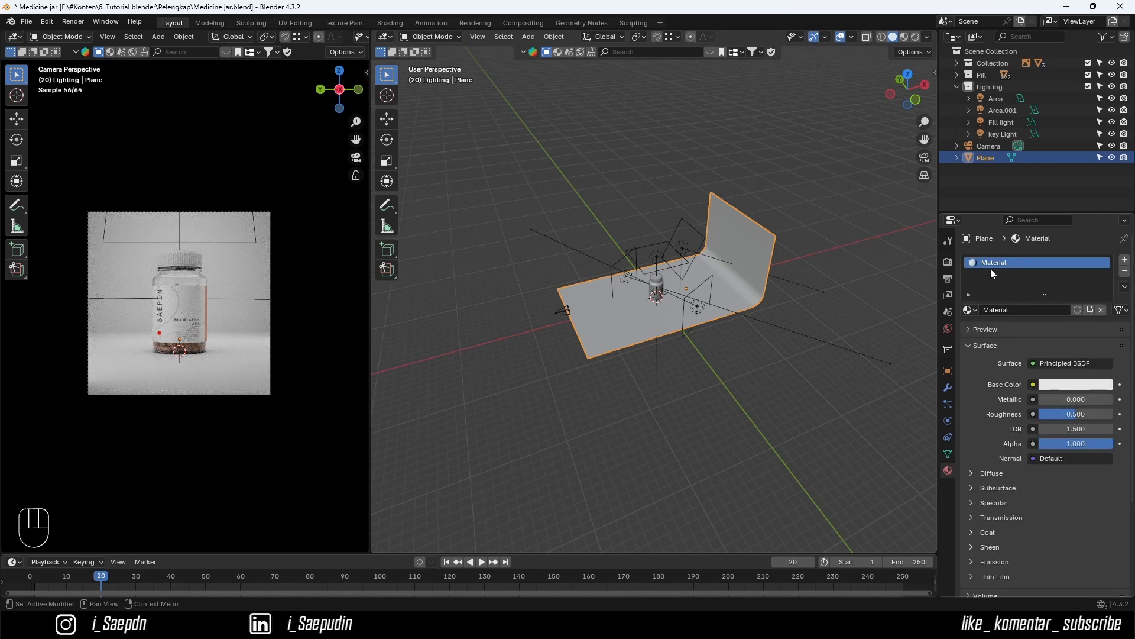
{"action": "double_click", "coordinate": [994, 264]}
{"action": "type", "text": "BG"}
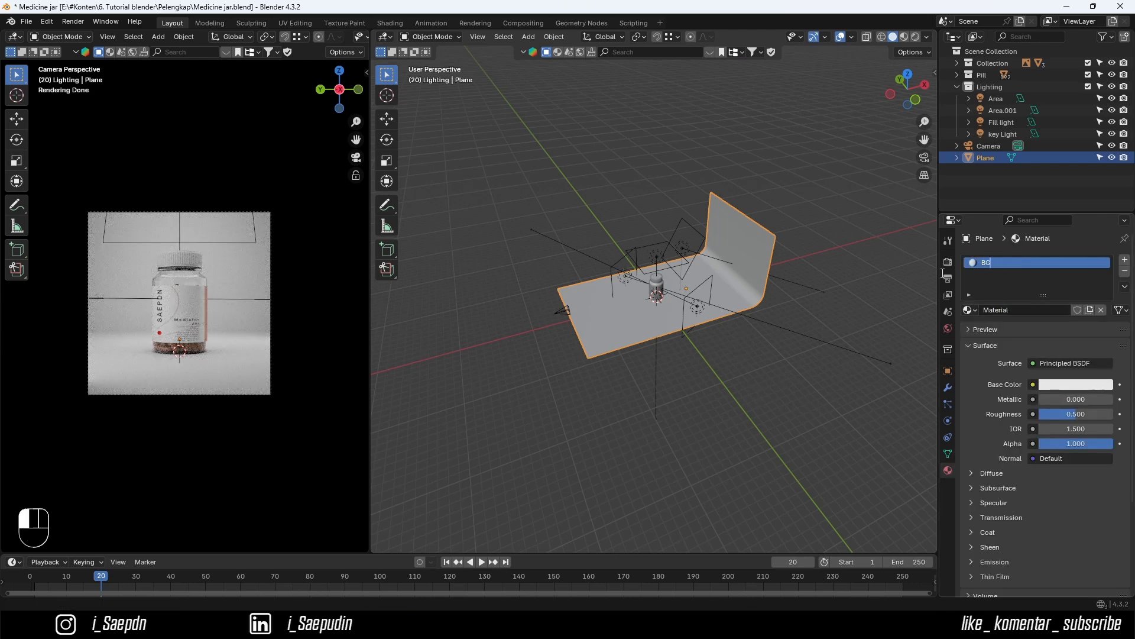
{"action": "key", "text": "Return"}
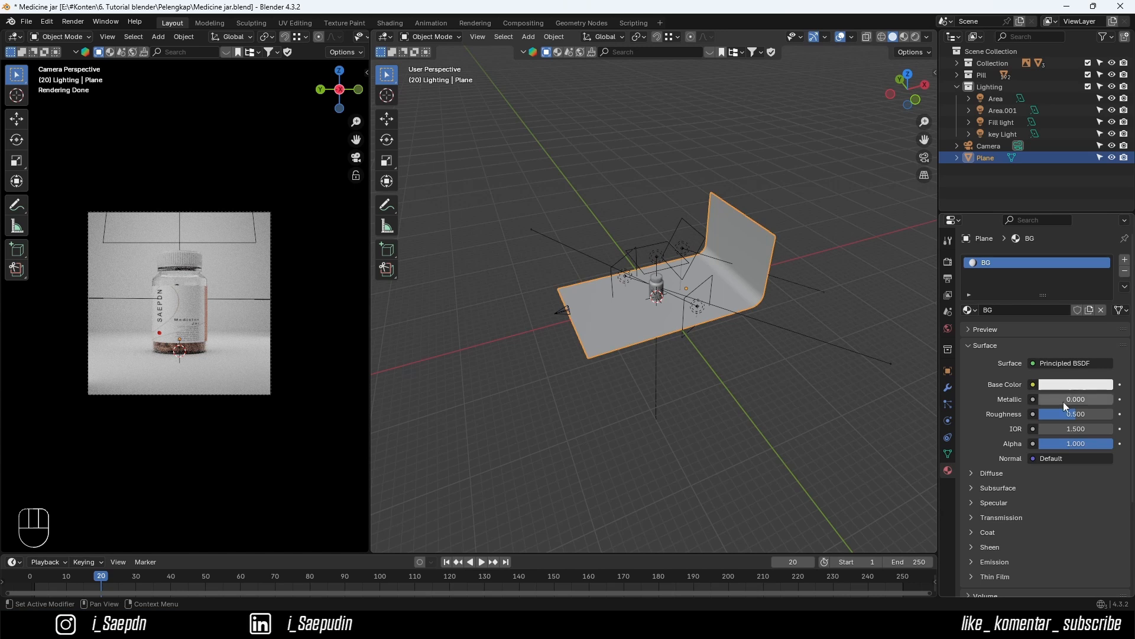
- Try a roughness of 0 on the BG material, set it to 0.323 and check the floor reflection in the camera view
{"action": "left_click_drag", "start_coordinate": [1056, 416], "coordinate": [1034, 416]}
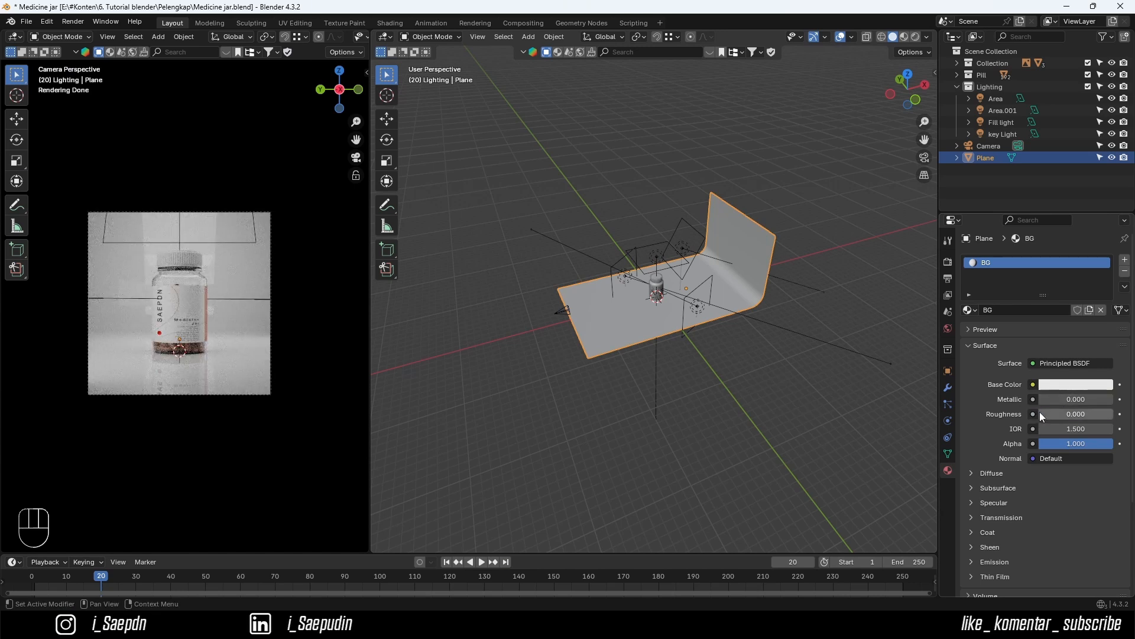
{"action": "mouse_move", "coordinate": [1055, 413]}
{"action": "left_mouse_down"}
{"action": "mouse_move", "coordinate": [1086, 413]}
{"action": "mouse_move", "coordinate": [1063, 413]}
{"action": "left_mouse_up"}
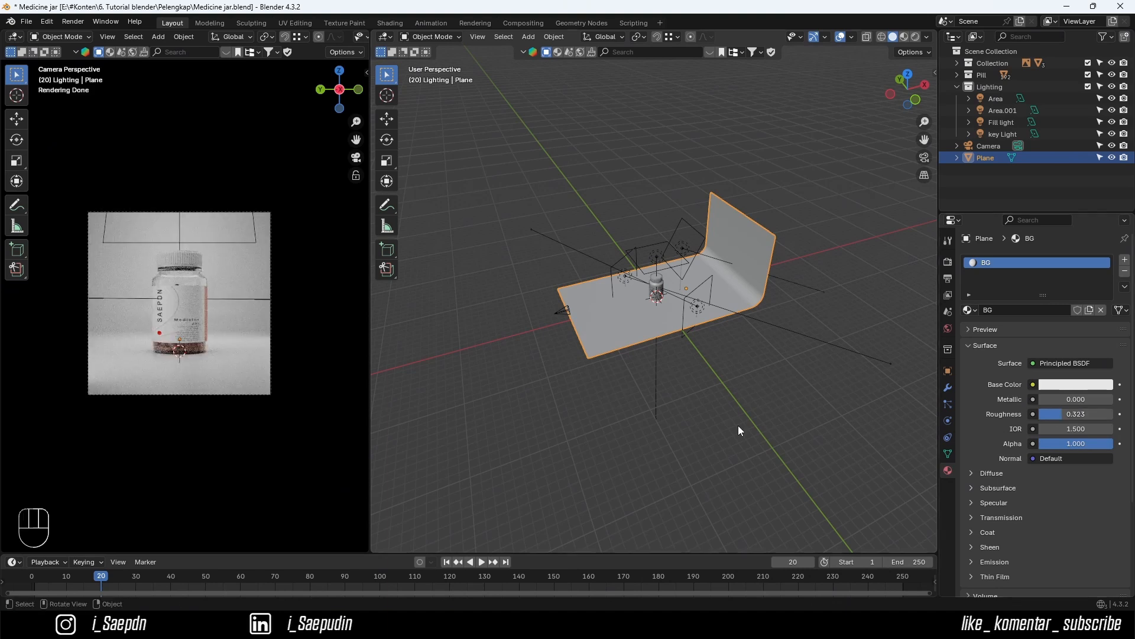
{"action": "left_click", "coordinate": [538, 419]}
{"action": "scroll", "coordinate": [215, 304], "scroll_direction": "up", "scroll_amount": 6}
{"action": "scroll", "coordinate": [175, 312], "scroll_direction": "down", "scroll_amount": 3}
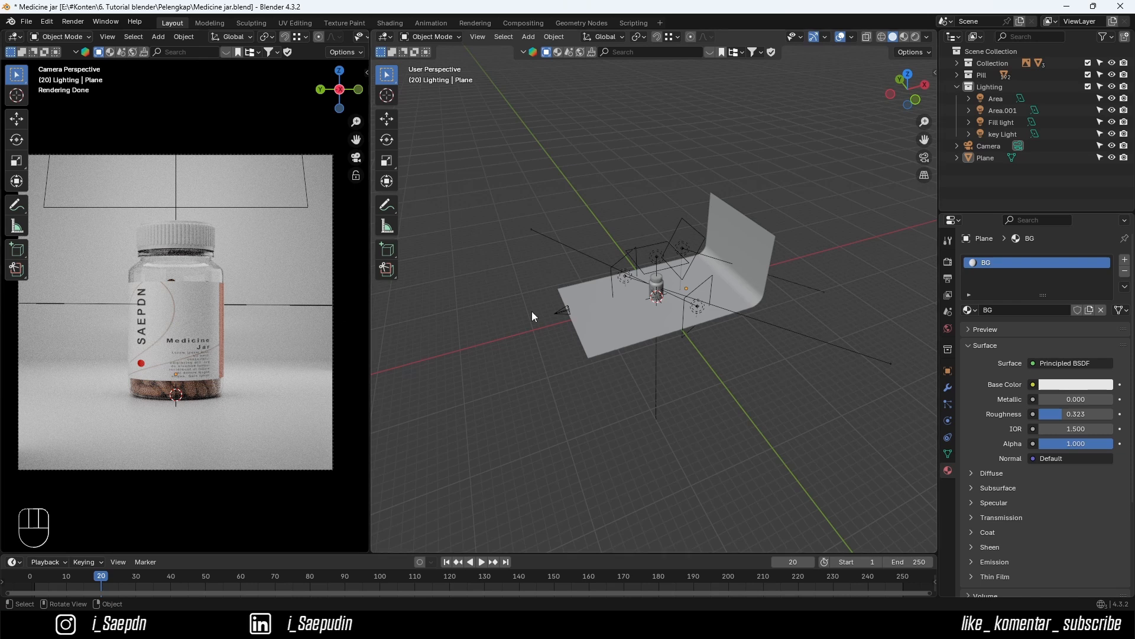
- Raise the backdrop light about 4 m in the front view and rotate it to point more steeply downward
{"action": "left_click", "coordinate": [689, 249]}
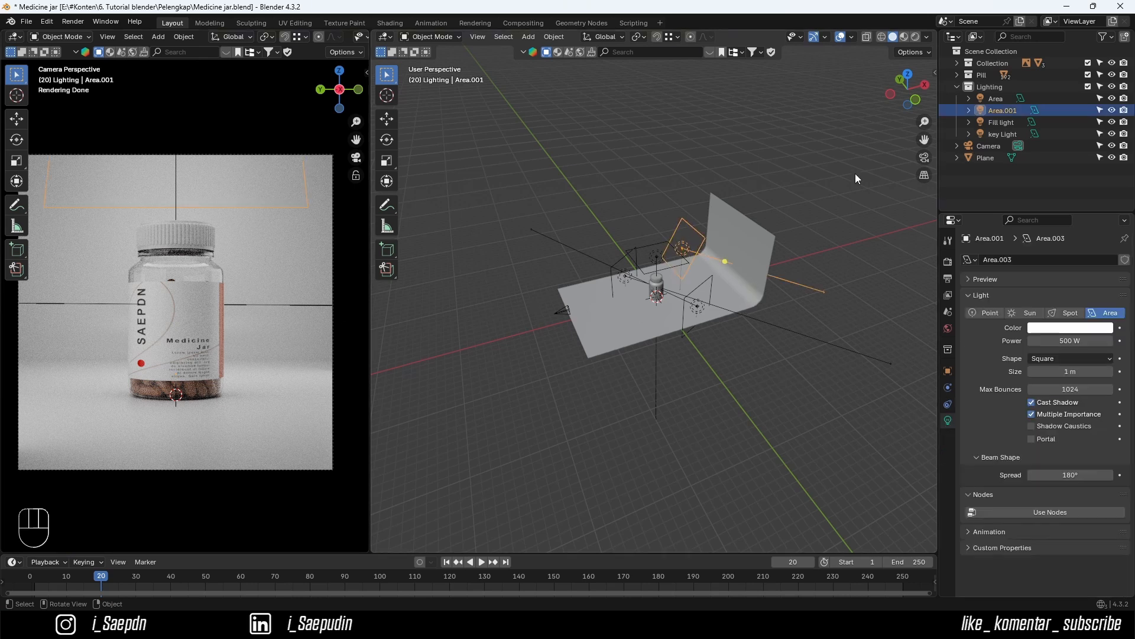
{"action": "left_click", "coordinate": [915, 101]}
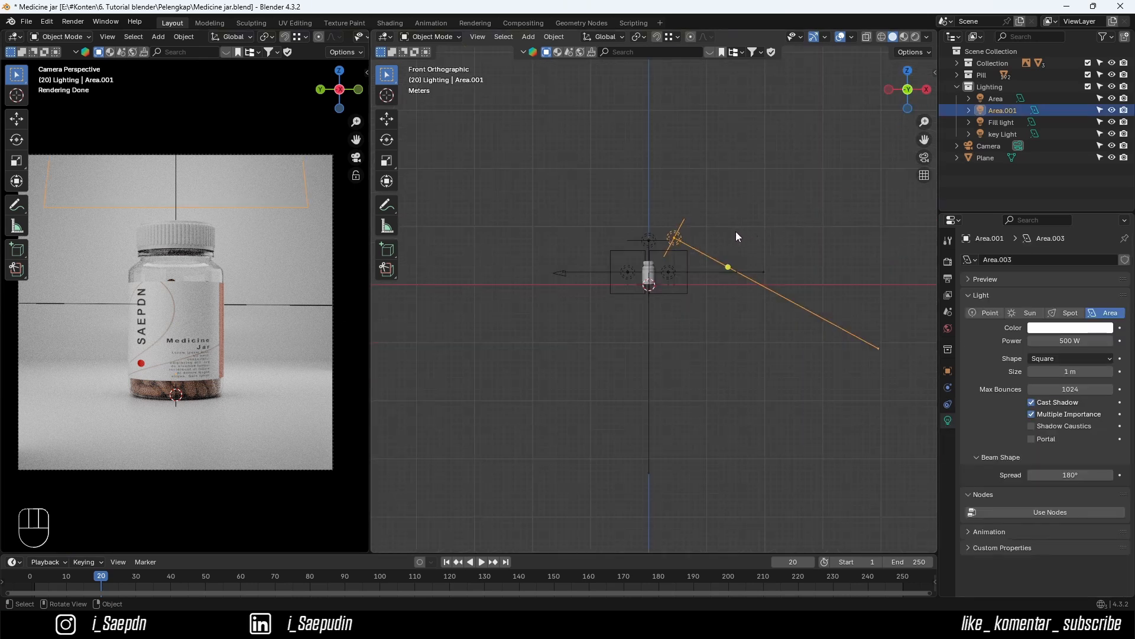
{"action": "key", "text": "g"}
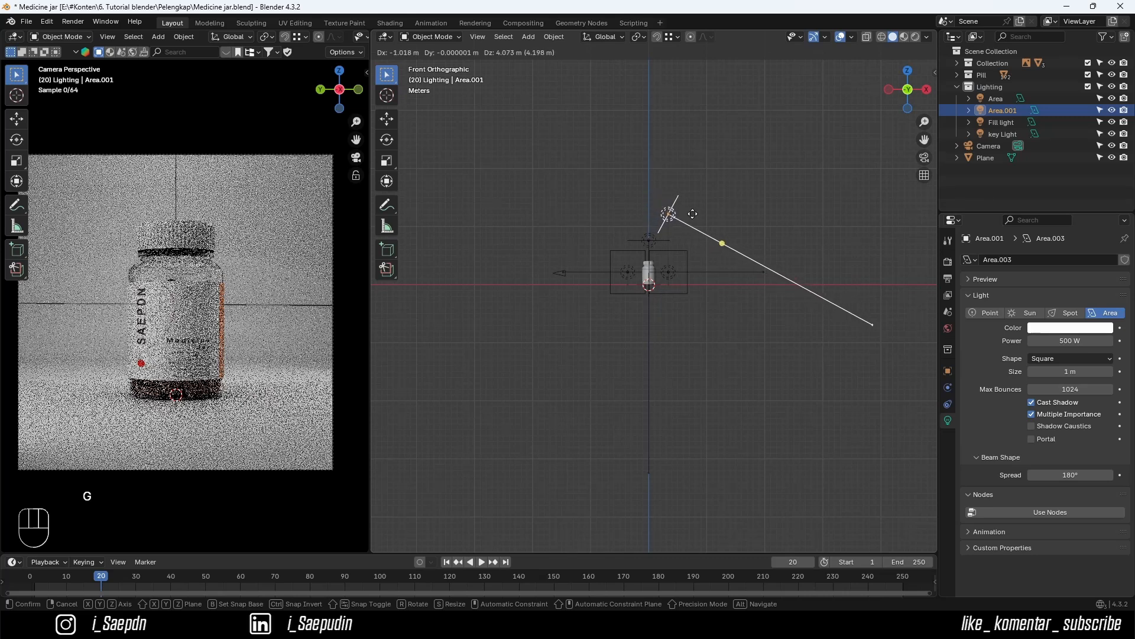
{"action": "left_click", "coordinate": [699, 218]}
{"action": "key", "text": "r"}
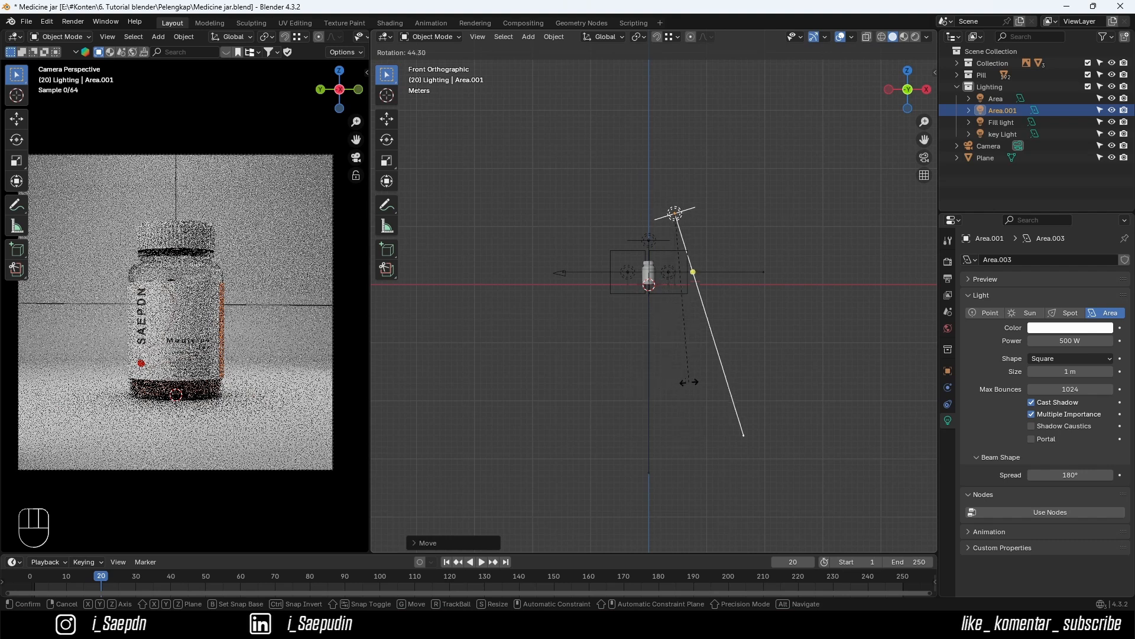
{"action": "left_click", "coordinate": [733, 348]}
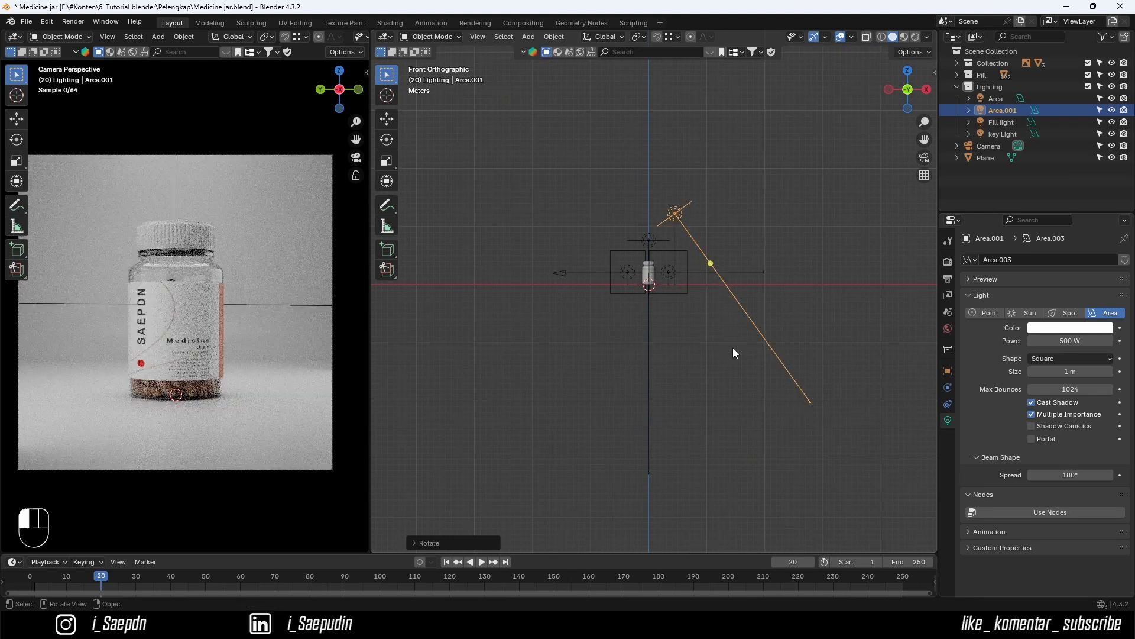
{"action": "left_click", "coordinate": [572, 367]}
- Raise the overhead area light above the jar in the front view and set its power to 1000 W
{"action": "scroll", "coordinate": [207, 419], "scroll_direction": "up", "scroll_amount": 1}
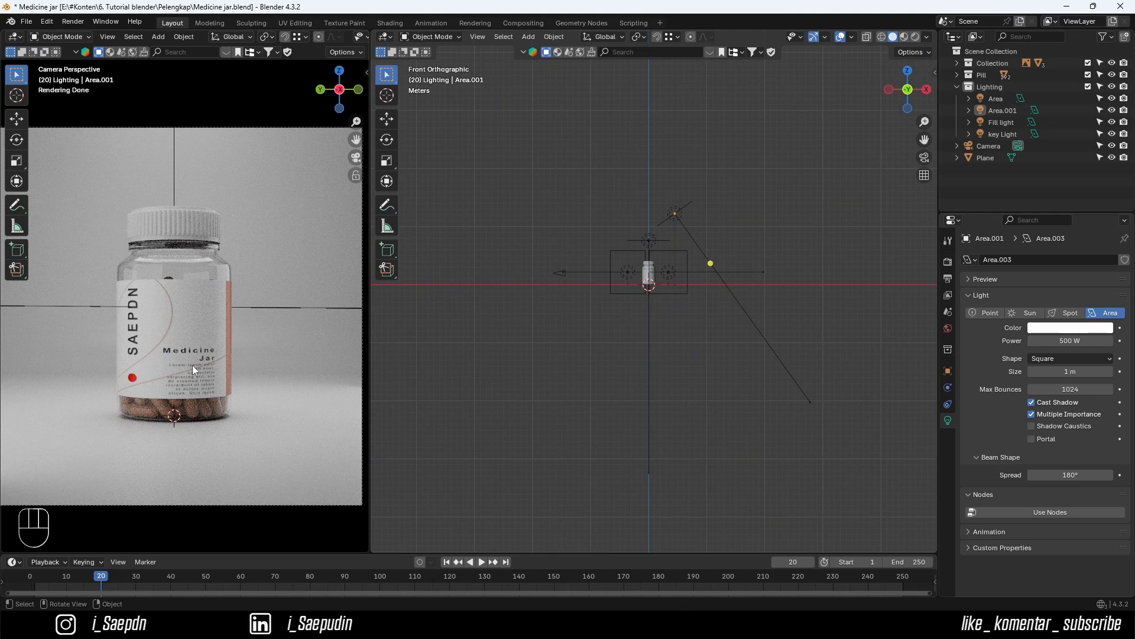
{"action": "scroll", "coordinate": [216, 331], "scroll_direction": "up", "scroll_amount": 1}
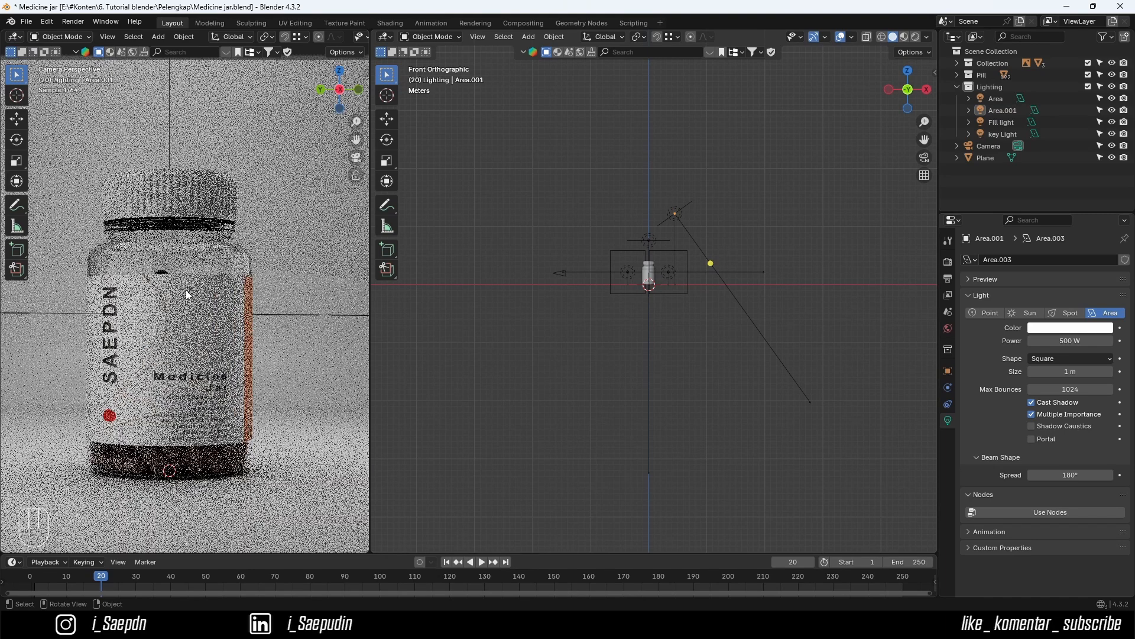
{"action": "middle_click_drag", "start_coordinate": [185, 294], "coordinate": [214, 292], "text": "shift"}
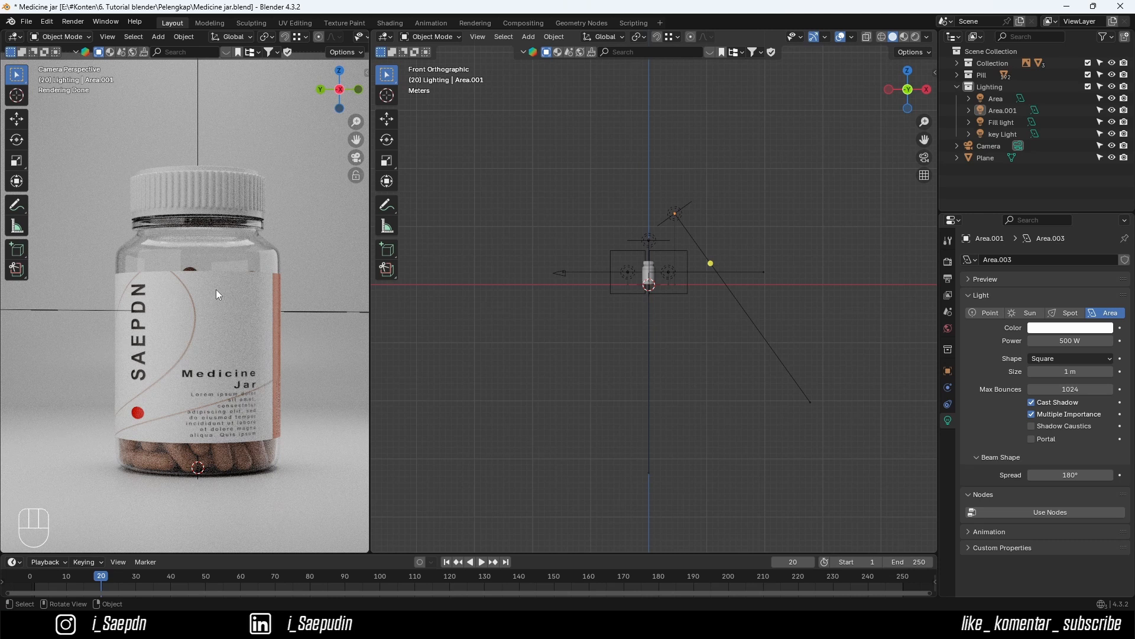
{"action": "scroll", "coordinate": [260, 297], "scroll_direction": "down", "scroll_amount": 1}
{"action": "scroll", "coordinate": [254, 298], "scroll_direction": "down", "scroll_amount": 1}
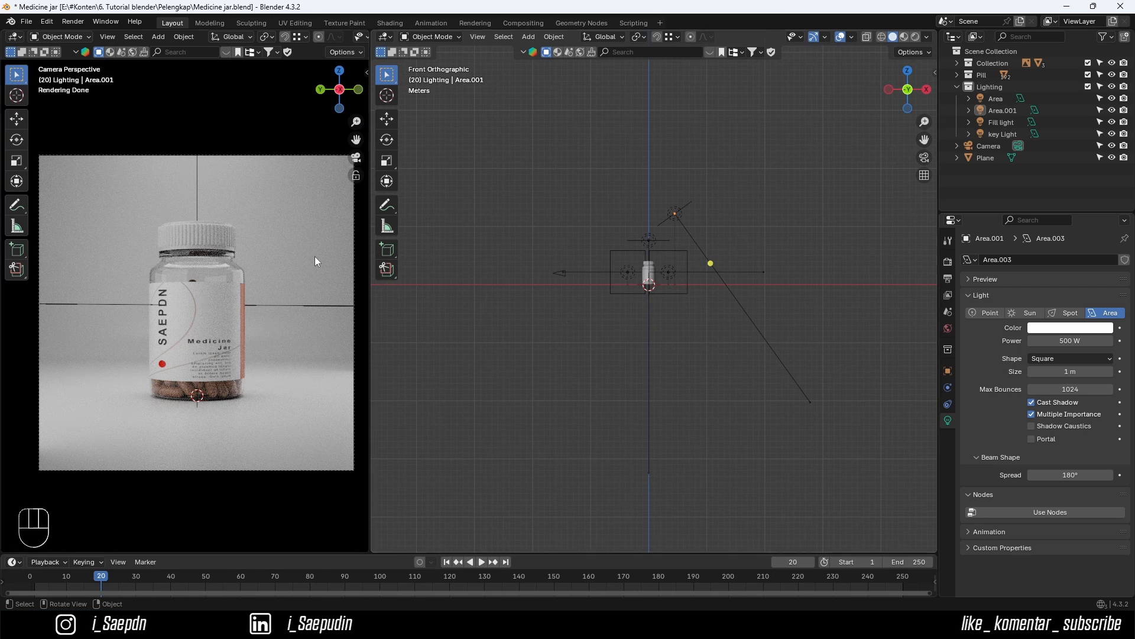
{"action": "left_click", "coordinate": [648, 238]}
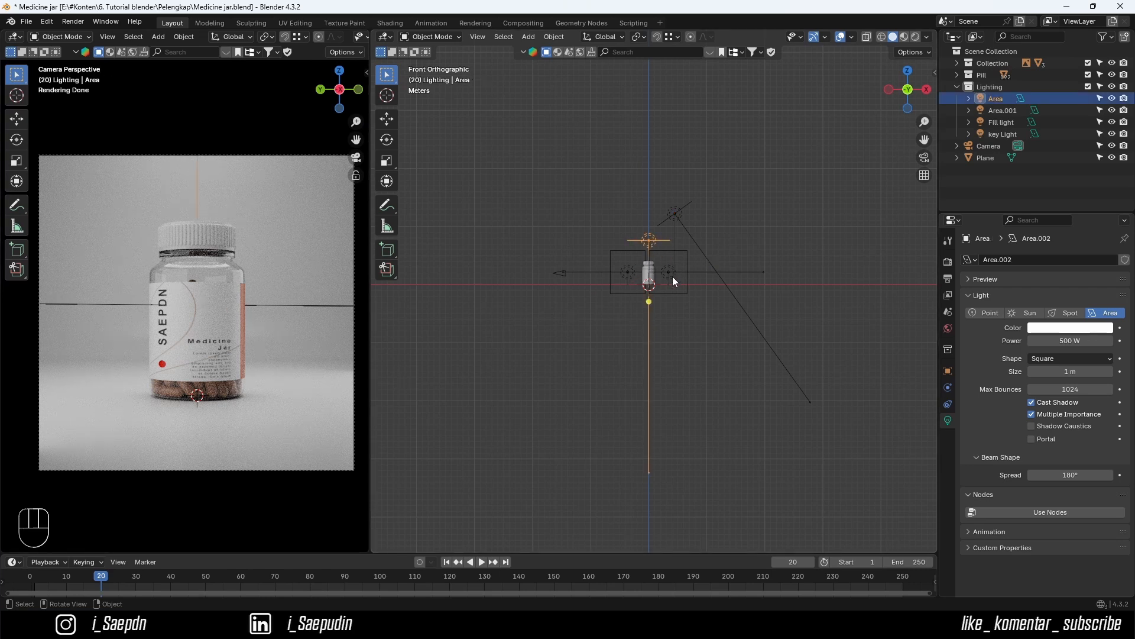
{"action": "left_click_drag", "start_coordinate": [659, 244], "coordinate": [659, 226]}
{"action": "left_click", "coordinate": [1050, 342]}
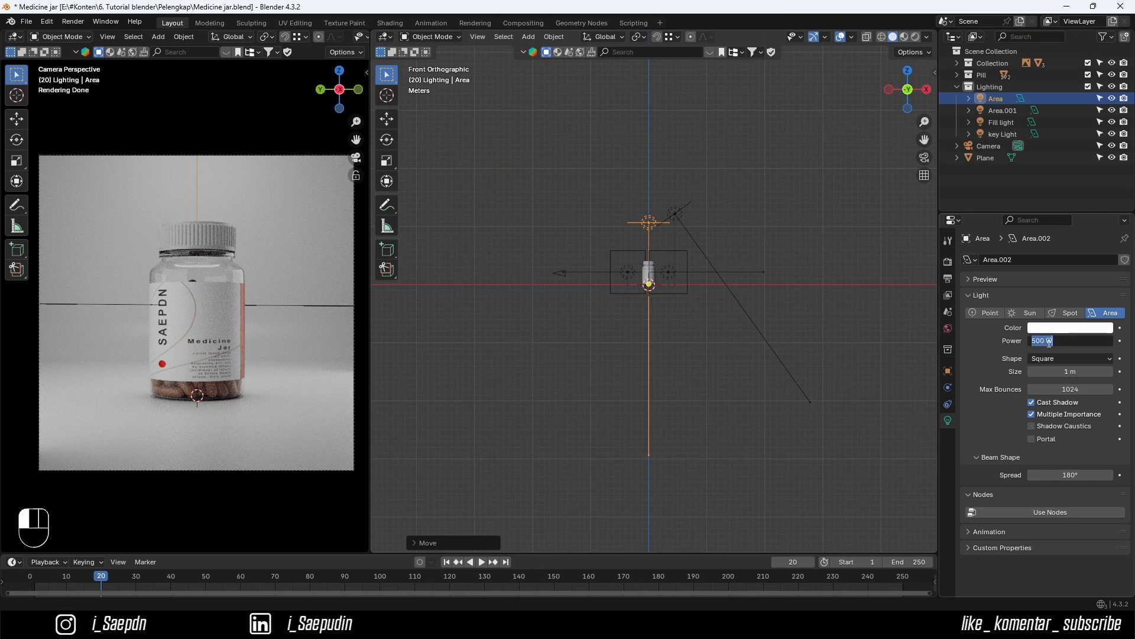
{"action": "type", "text": "1000"}
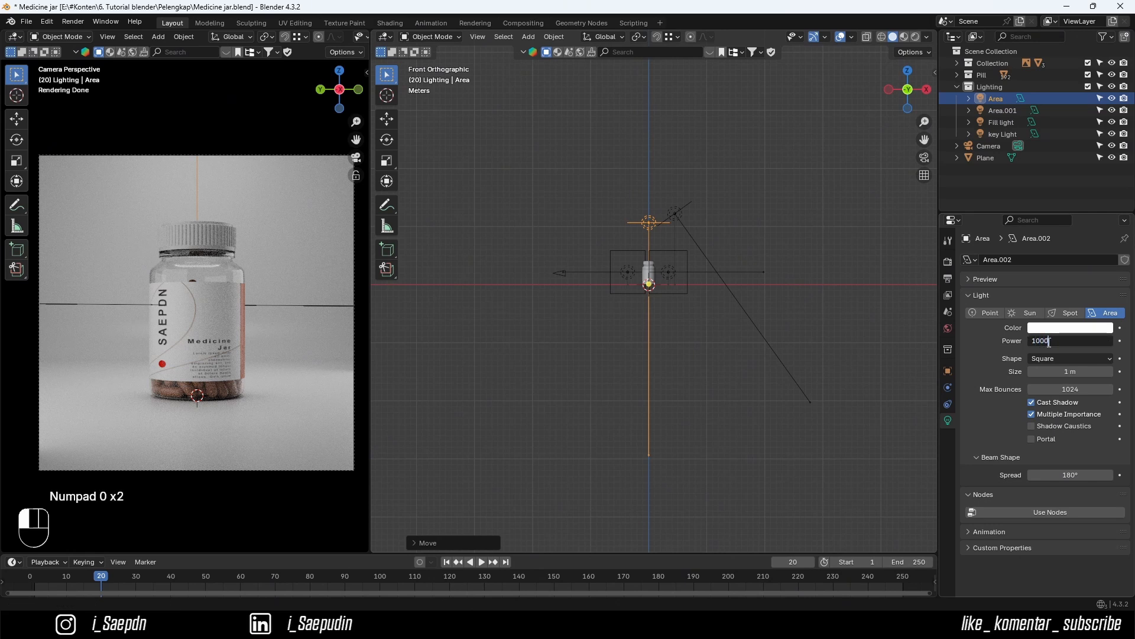
{"action": "key", "text": "Return"}
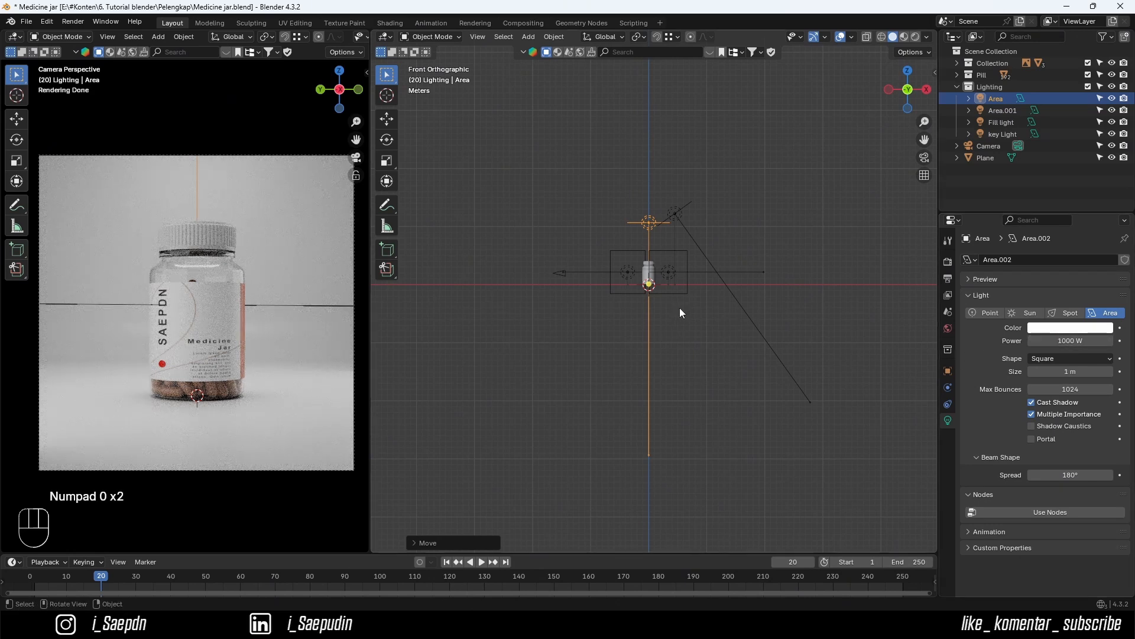
- Lower the overhead light about 1.3 m, shift it slightly along negative X and tilt it about 16° toward the jar
{"action": "key", "text": "g"}
{"action": "key", "text": "z"}
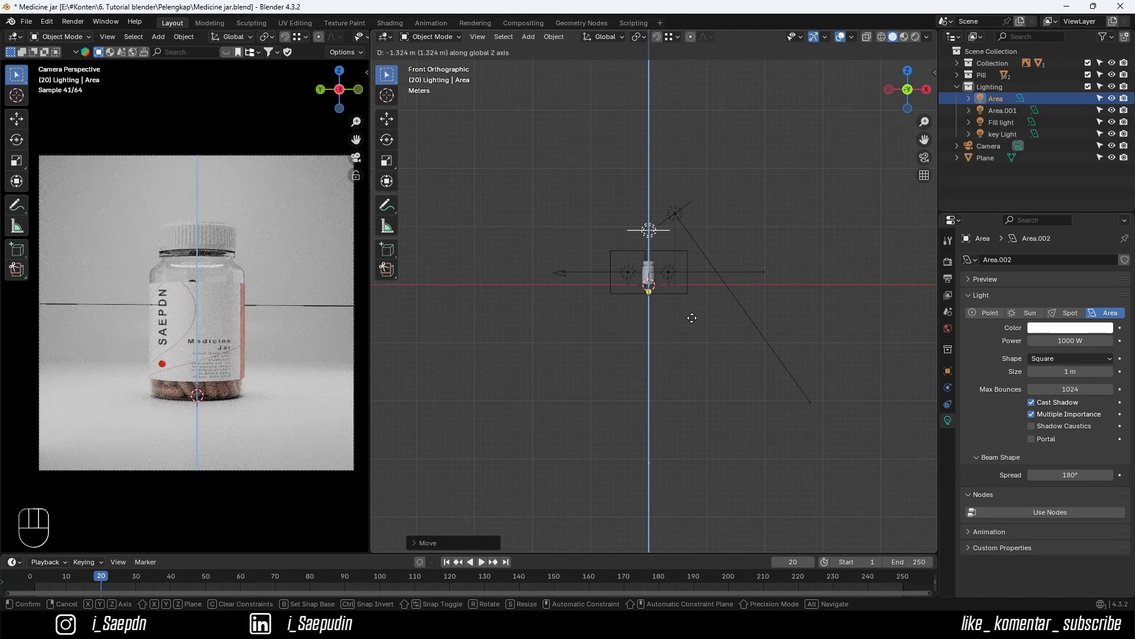
{"action": "left_click", "coordinate": [692, 317]}
{"action": "key", "text": "g"}
{"action": "key", "text": "x"}
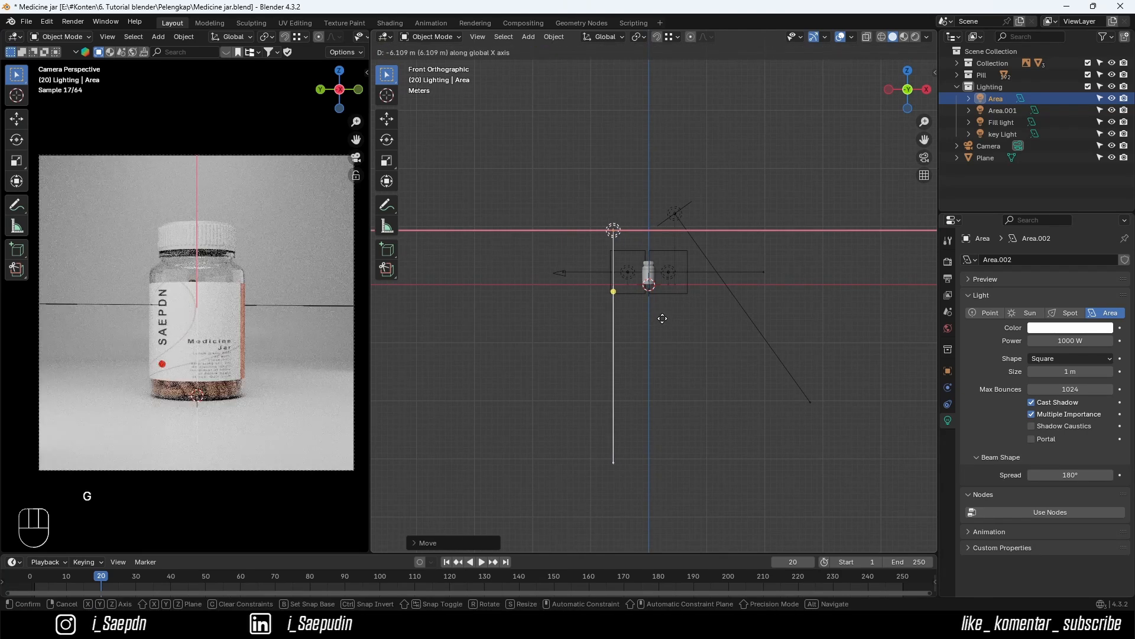
{"action": "key", "text": "r"}
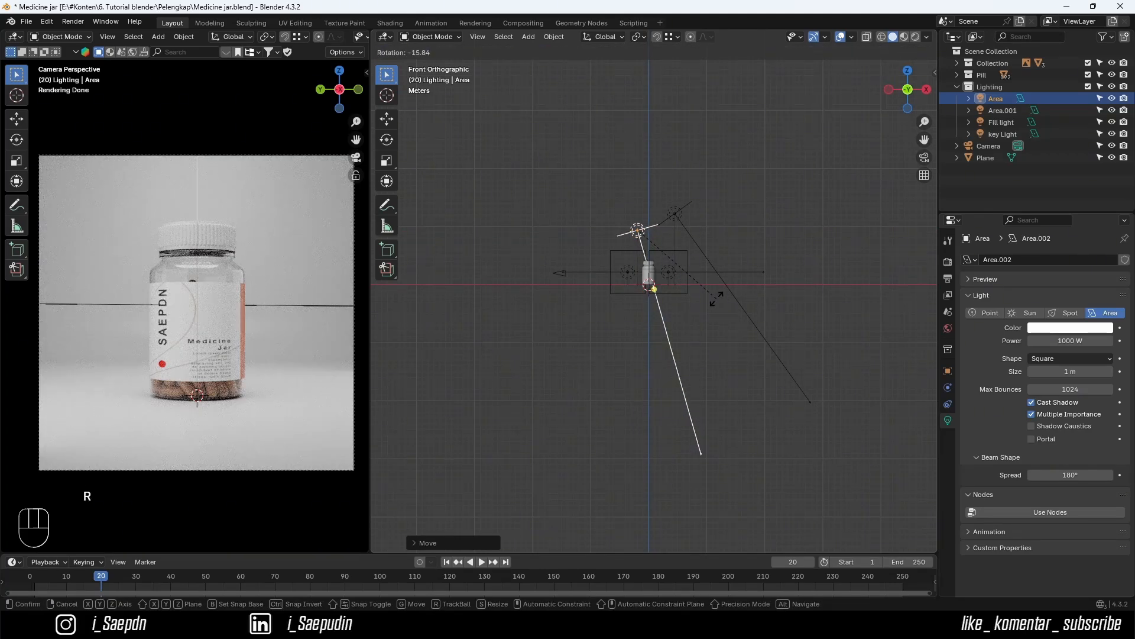
{"action": "left_click", "coordinate": [716, 301]}
{"action": "left_click", "coordinate": [599, 375]}
{"action": "scroll", "coordinate": [211, 361], "scroll_direction": "up", "scroll_amount": 3}
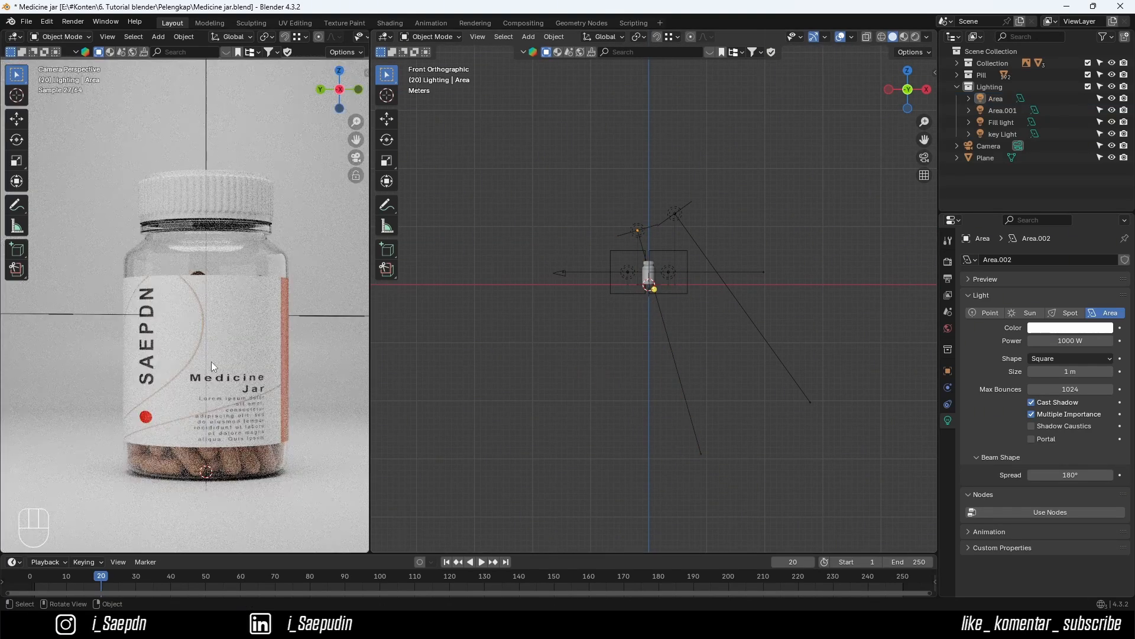
{"action": "scroll", "coordinate": [211, 360], "scroll_direction": "down", "scroll_amount": 3}
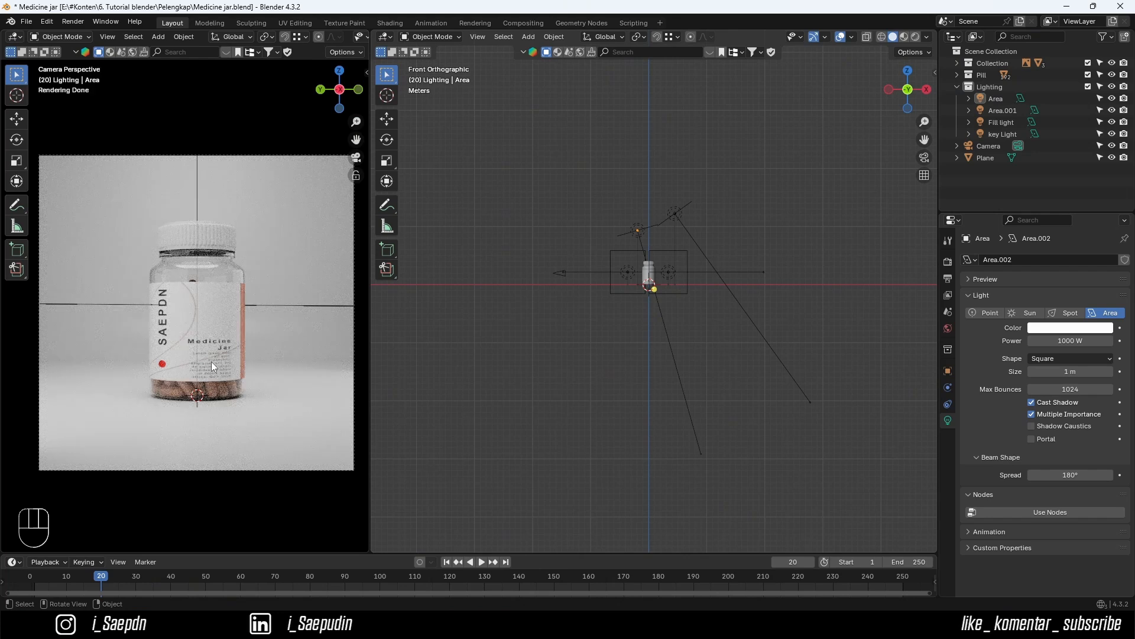
{"action": "scroll", "coordinate": [242, 389], "scroll_direction": "down", "scroll_amount": 1}
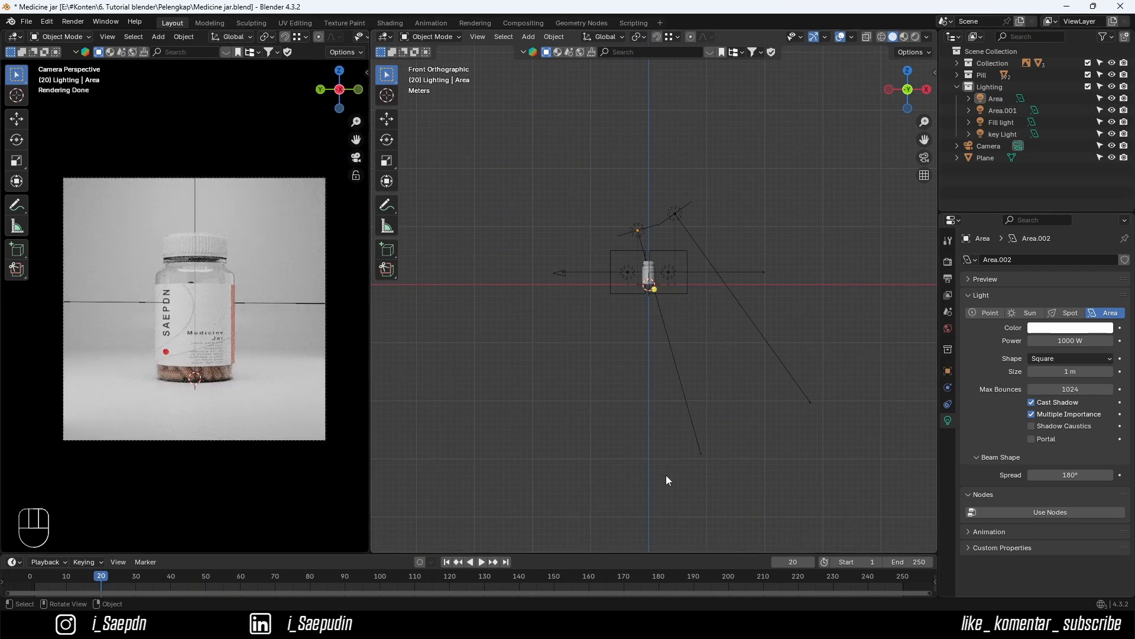
{"action": "scroll", "coordinate": [232, 298], "scroll_direction": "up", "scroll_amount": 1}
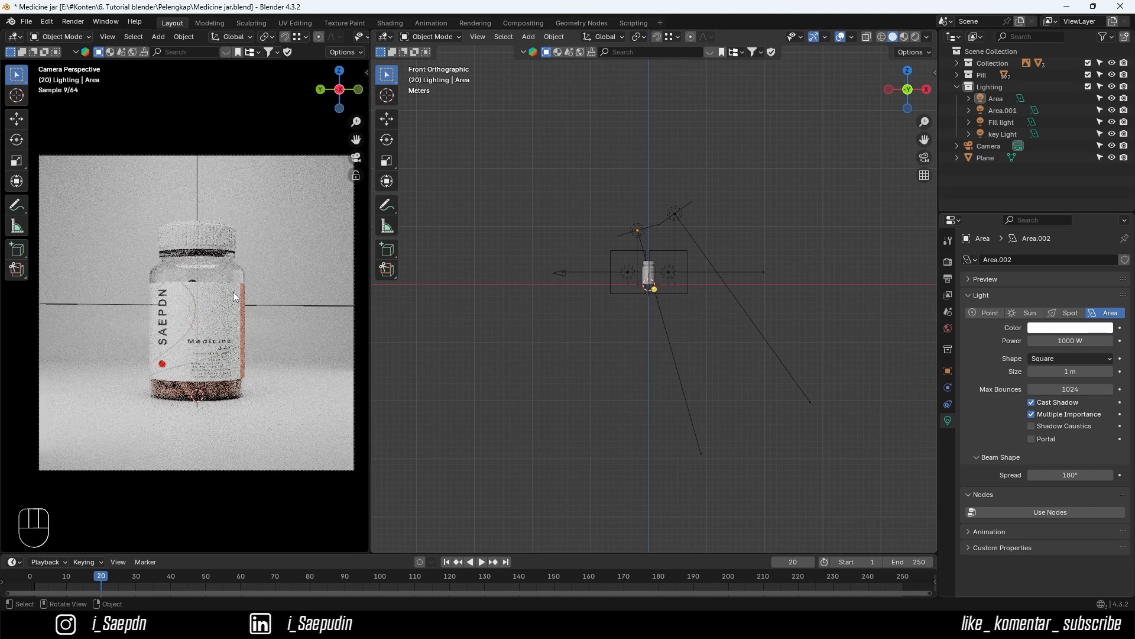
- Create a folder named Hasil Render inside Pelengkap and set it as the render output path
{"action": "left_click", "coordinate": [948, 262]}
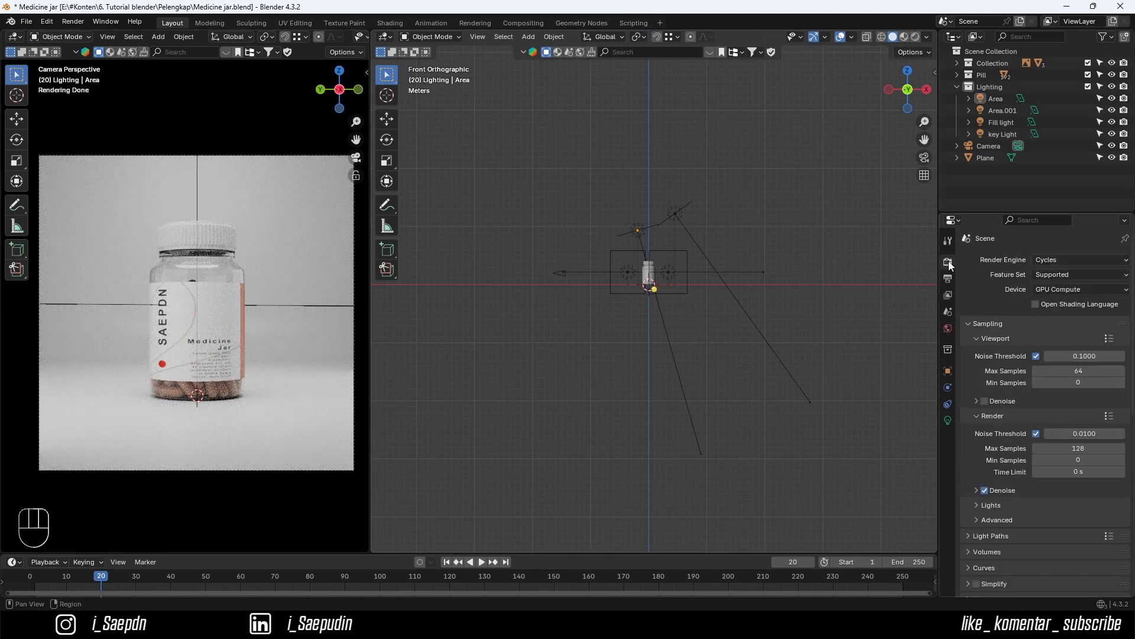
{"action": "left_click", "coordinate": [948, 279]}
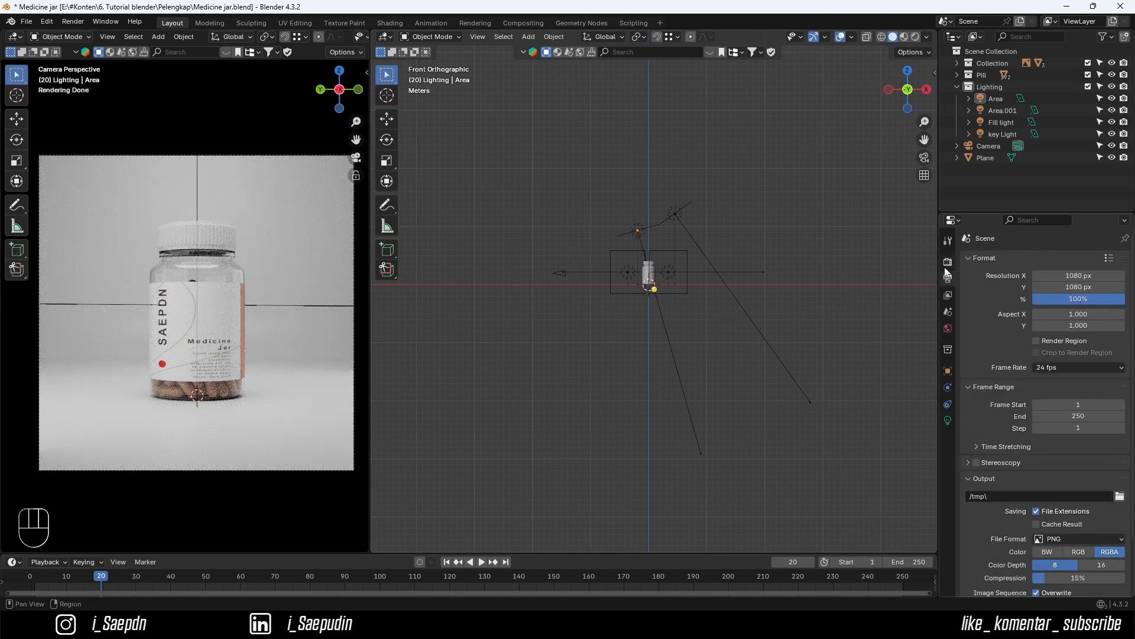
{"action": "scroll", "coordinate": [1025, 470], "scroll_direction": "down", "scroll_amount": 1}
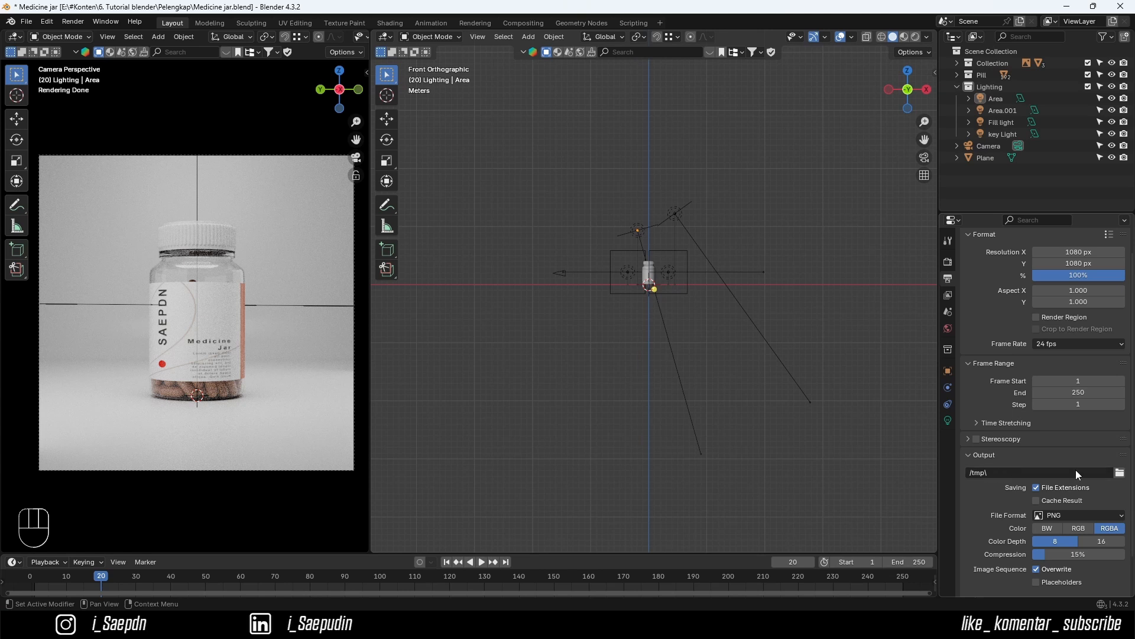
{"action": "left_click", "coordinate": [1119, 473]}
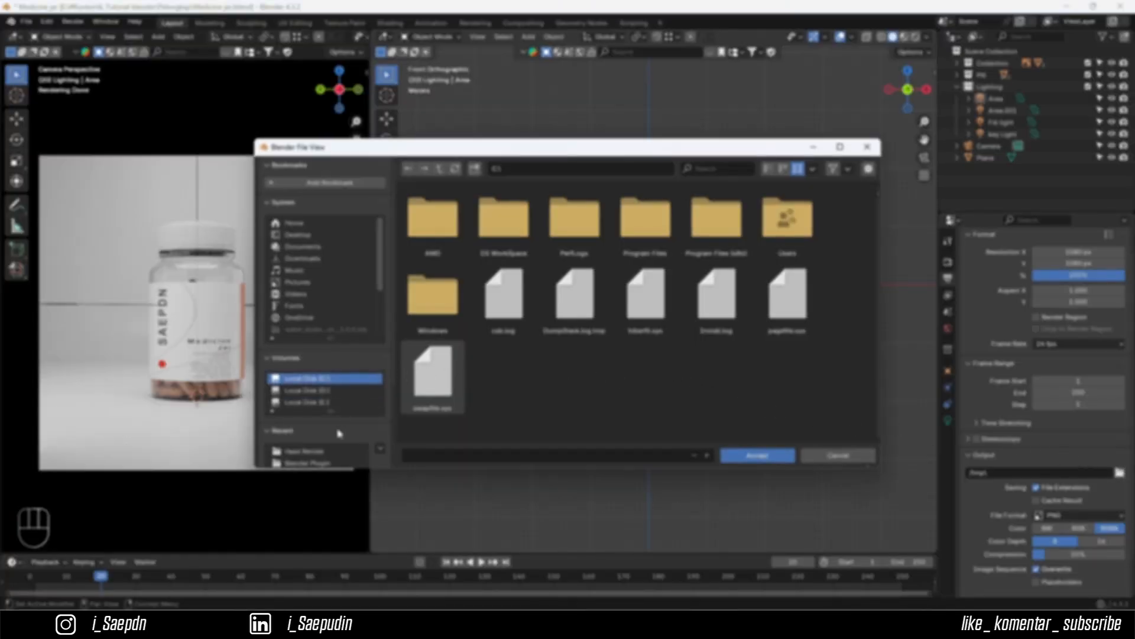
{"action": "scroll", "coordinate": [335, 448], "scroll_direction": "down", "scroll_amount": 5}
{"action": "left_click", "coordinate": [319, 411]}
{"action": "right_click", "coordinate": [462, 307]}
{"action": "left_click", "coordinate": [413, 386]}
{"action": "type", "text": "Hasil Ren"}
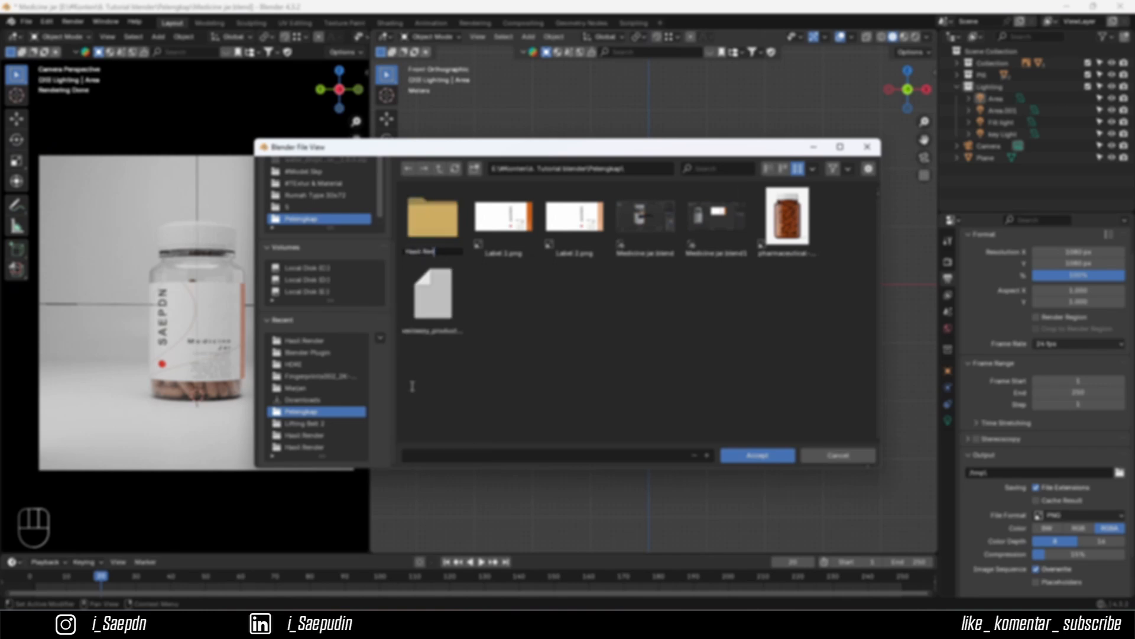
{"action": "type", "text": "der"}
{"action": "key", "text": "Return"}
{"action": "left_click", "coordinate": [756, 456]}
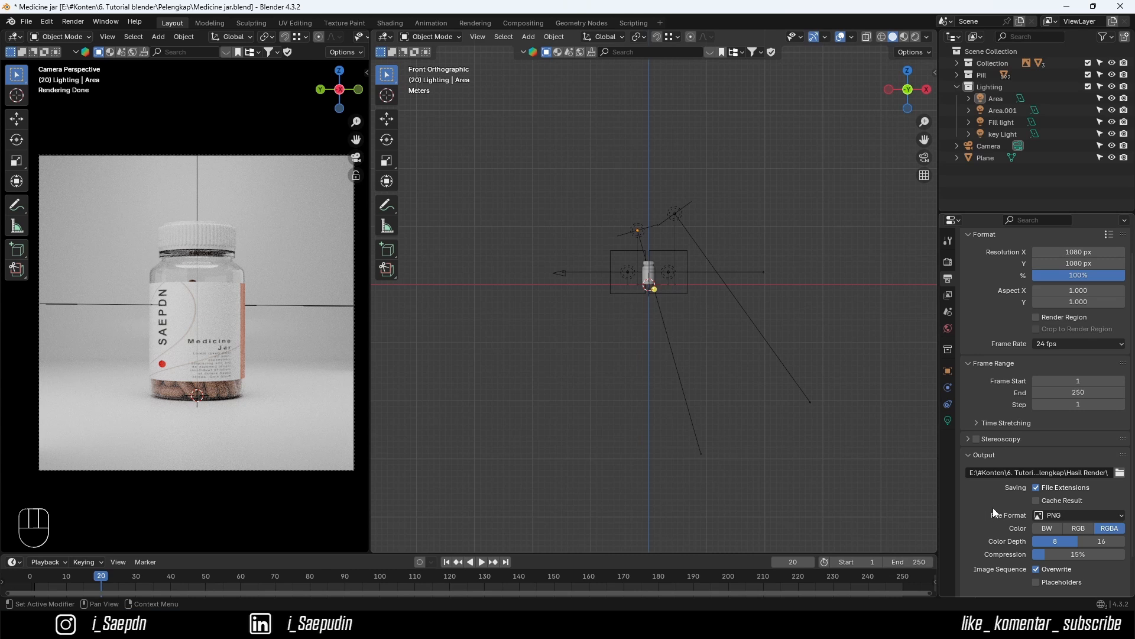
- Try JPEG as the output file format and switch it back to PNG
{"action": "left_click", "coordinate": [1082, 516]}
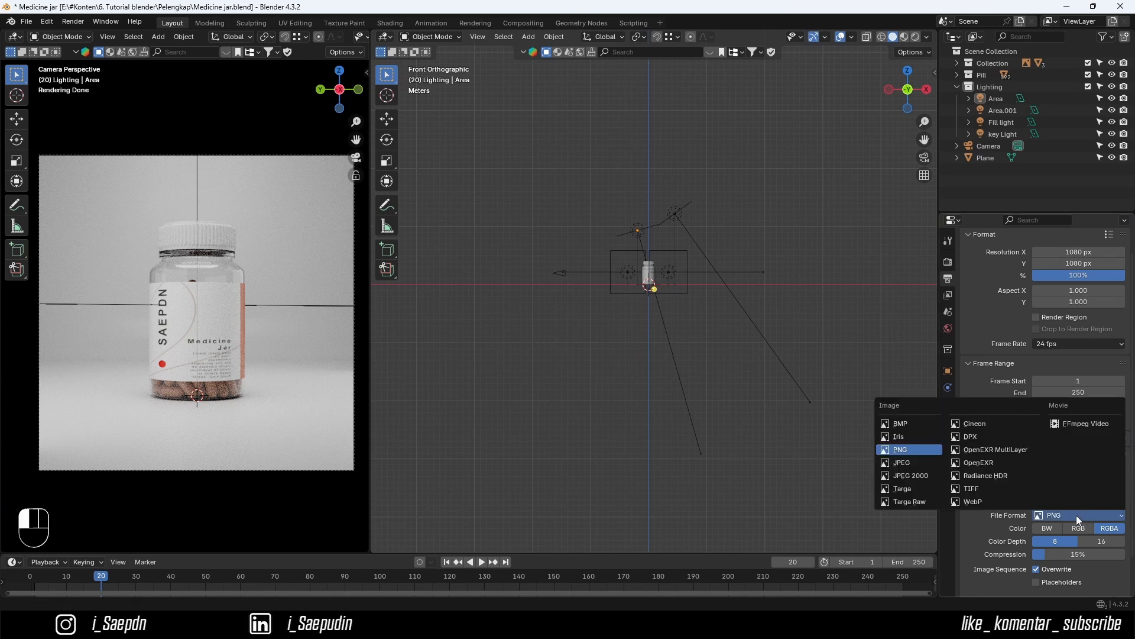
{"action": "left_click", "coordinate": [925, 463]}
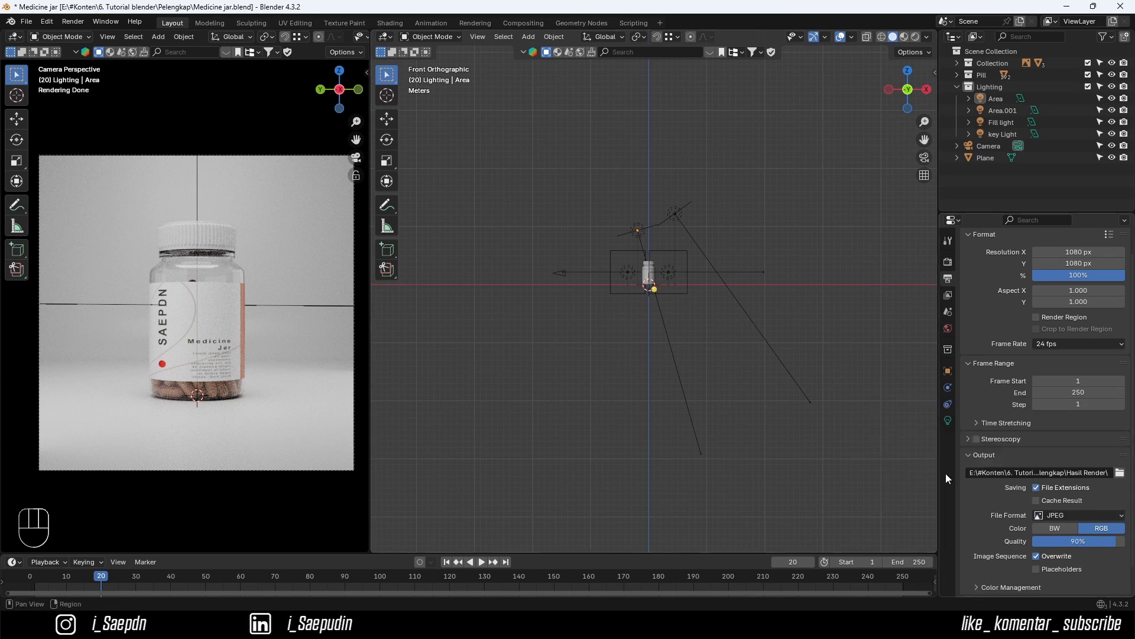
{"action": "left_click", "coordinate": [1071, 515]}
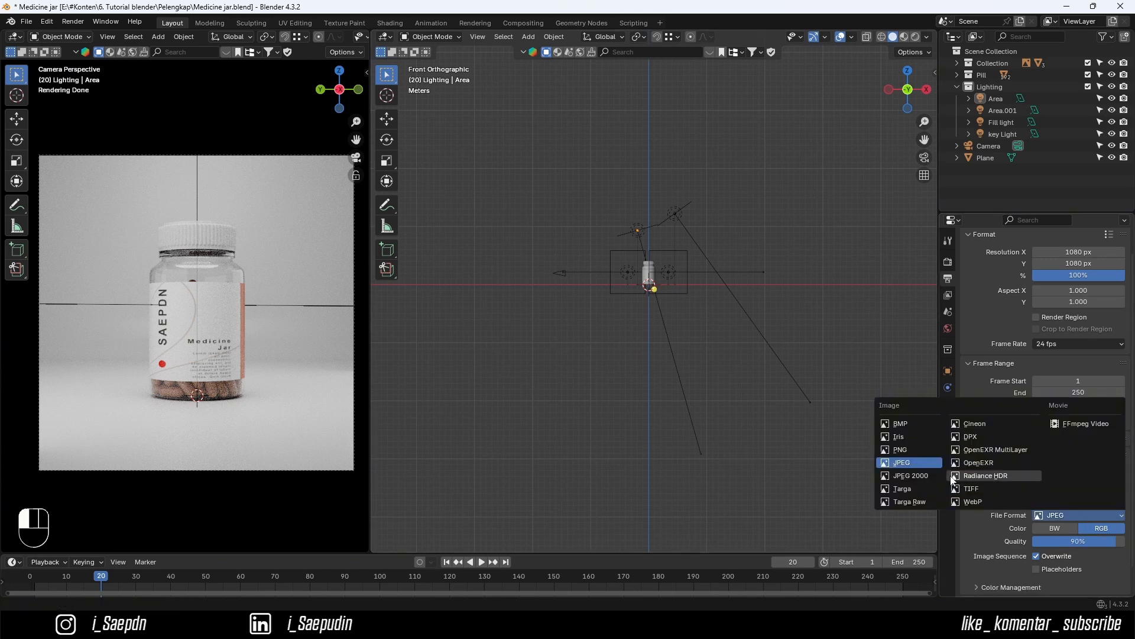
{"action": "left_click", "coordinate": [913, 449]}
{"action": "scroll", "coordinate": [1029, 515], "scroll_direction": "down", "scroll_amount": 2}
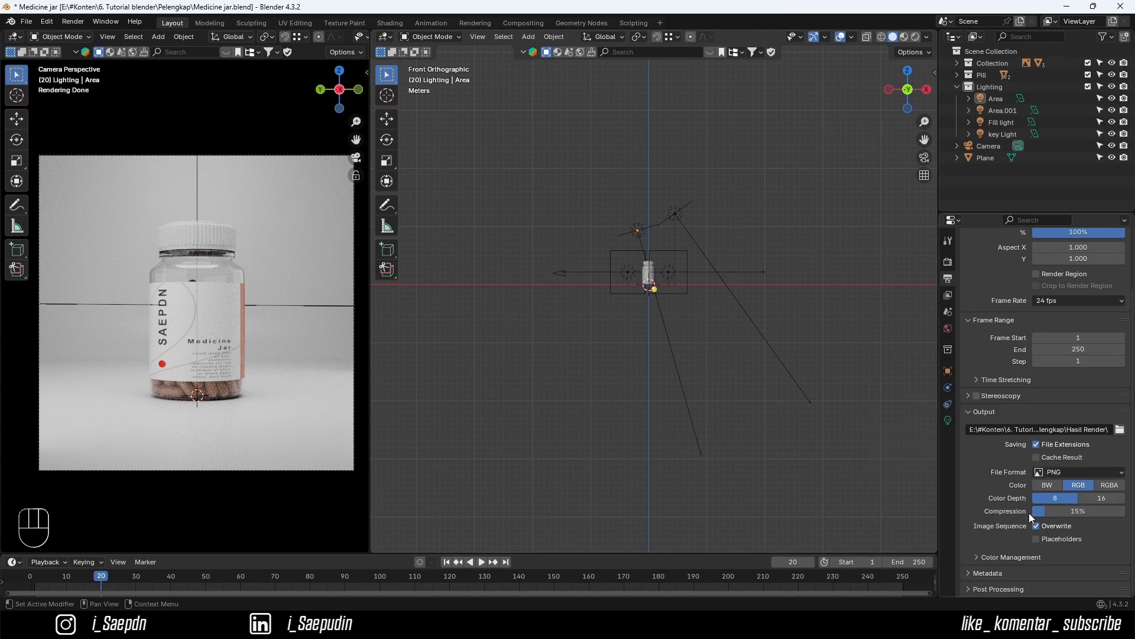
- Set the output file format to FFmpeg Video and its encoding container to MPEG-4
{"action": "left_click", "coordinate": [1066, 471]}
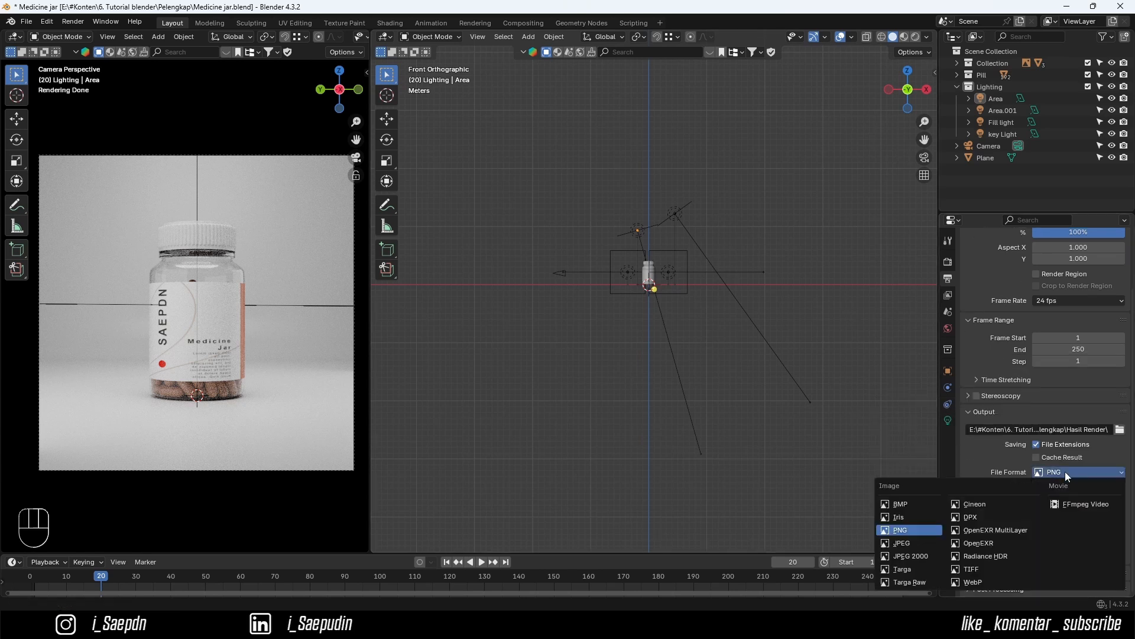
{"action": "left_click", "coordinate": [1064, 506]}
{"action": "scroll", "coordinate": [1064, 506], "scroll_direction": "up", "scroll_amount": 2}
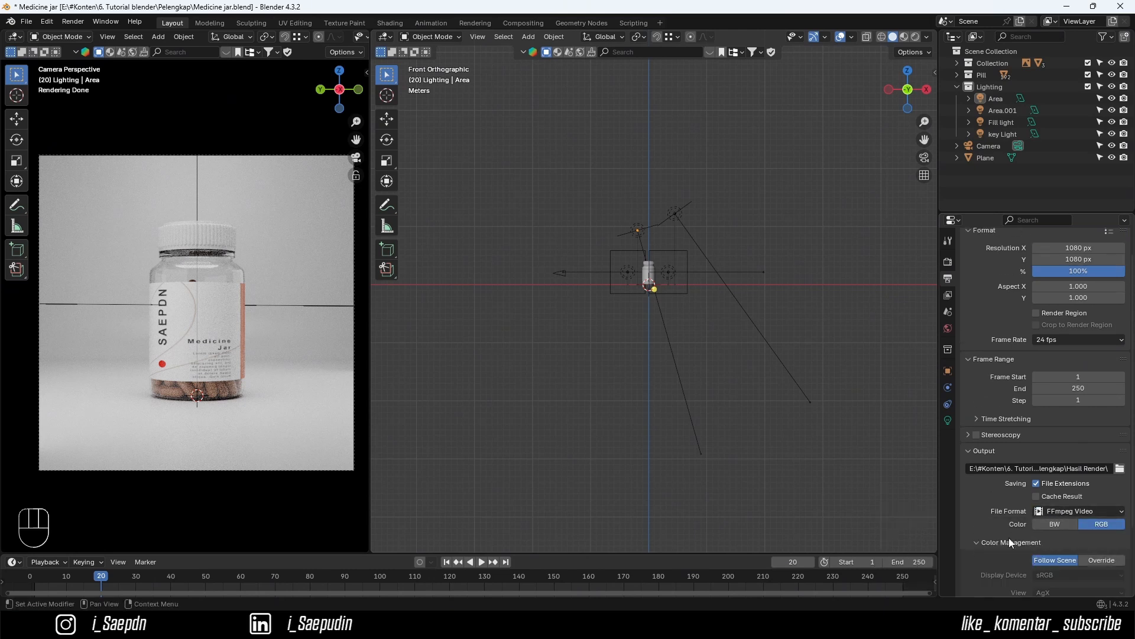
{"action": "scroll", "coordinate": [1009, 538], "scroll_direction": "down", "scroll_amount": 5}
{"action": "left_click", "coordinate": [993, 425]}
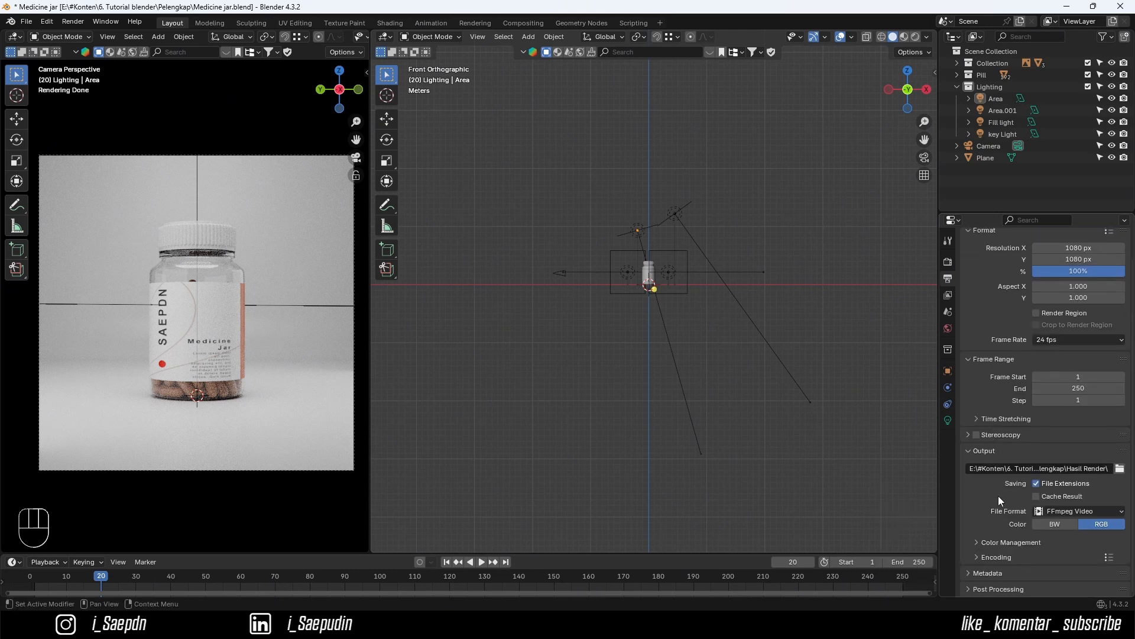
{"action": "left_click", "coordinate": [1002, 559]}
{"action": "scroll", "coordinate": [998, 554], "scroll_direction": "down", "scroll_amount": 4}
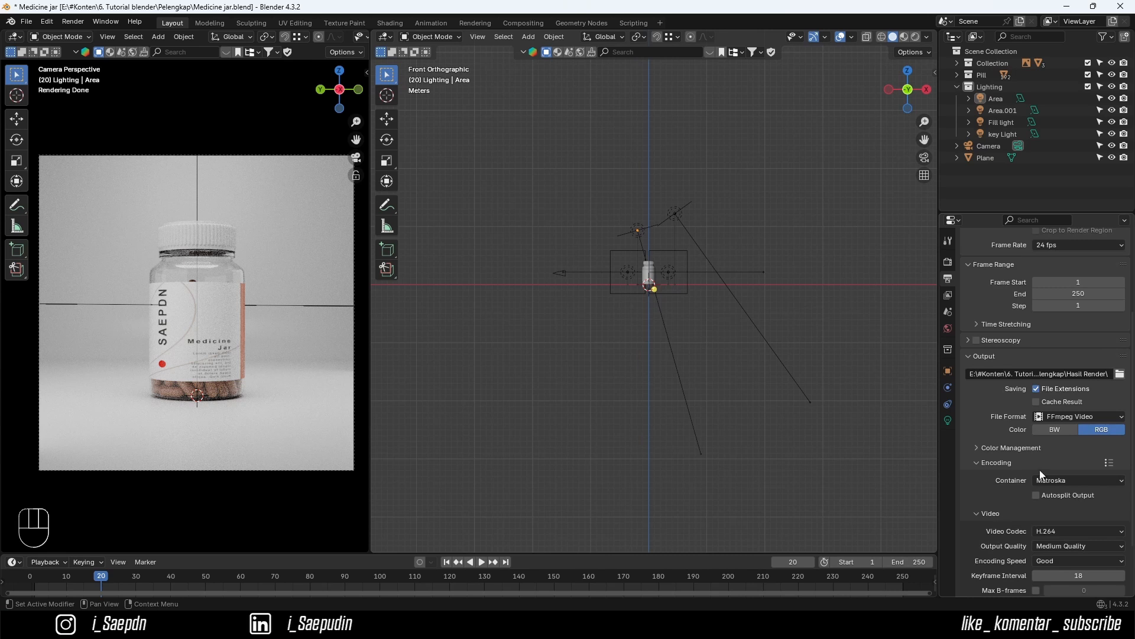
{"action": "left_click", "coordinate": [1052, 480]}
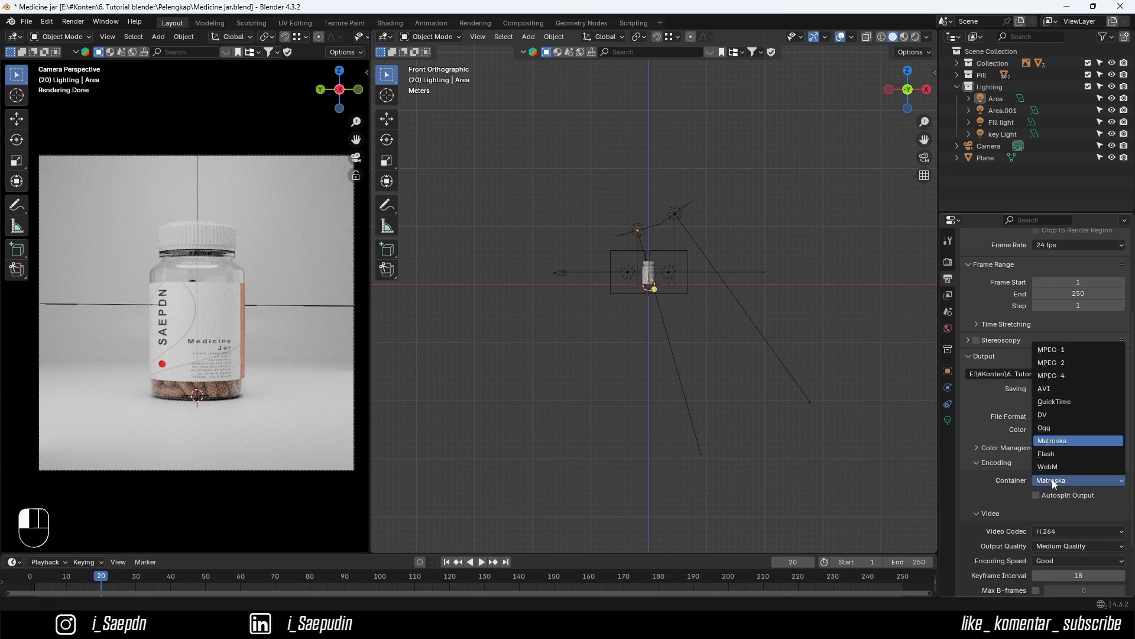
{"action": "left_click", "coordinate": [1059, 376]}
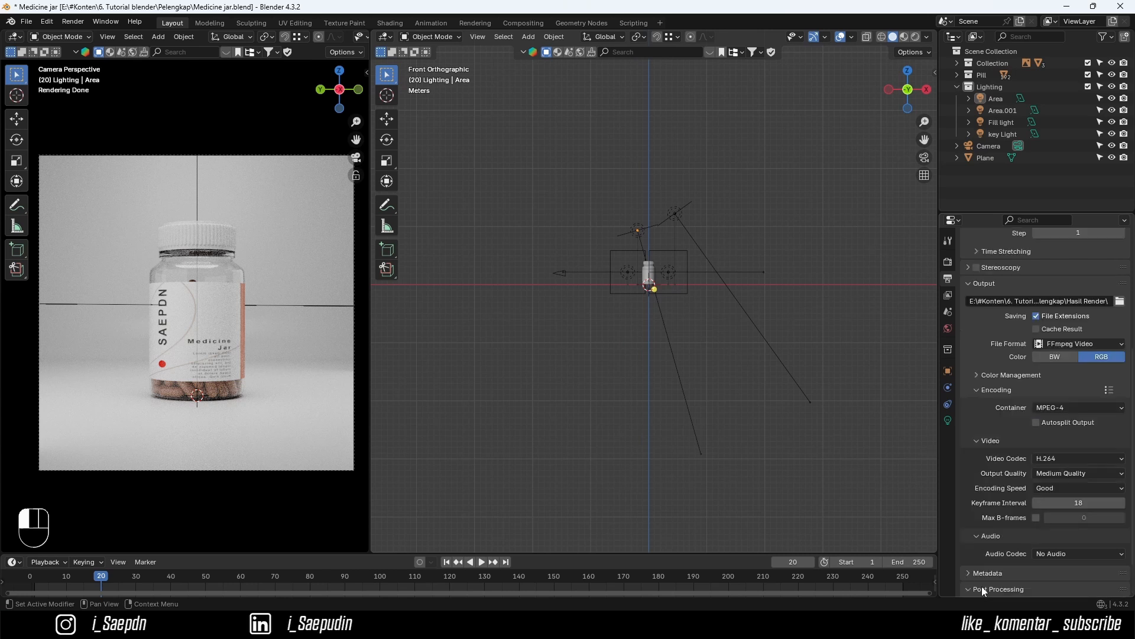
- Look through the video output quality choices, keep Medium Quality and review the output settings
{"action": "scroll", "coordinate": [982, 580], "scroll_direction": "down", "scroll_amount": 3}
{"action": "left_click", "coordinate": [1057, 473]}
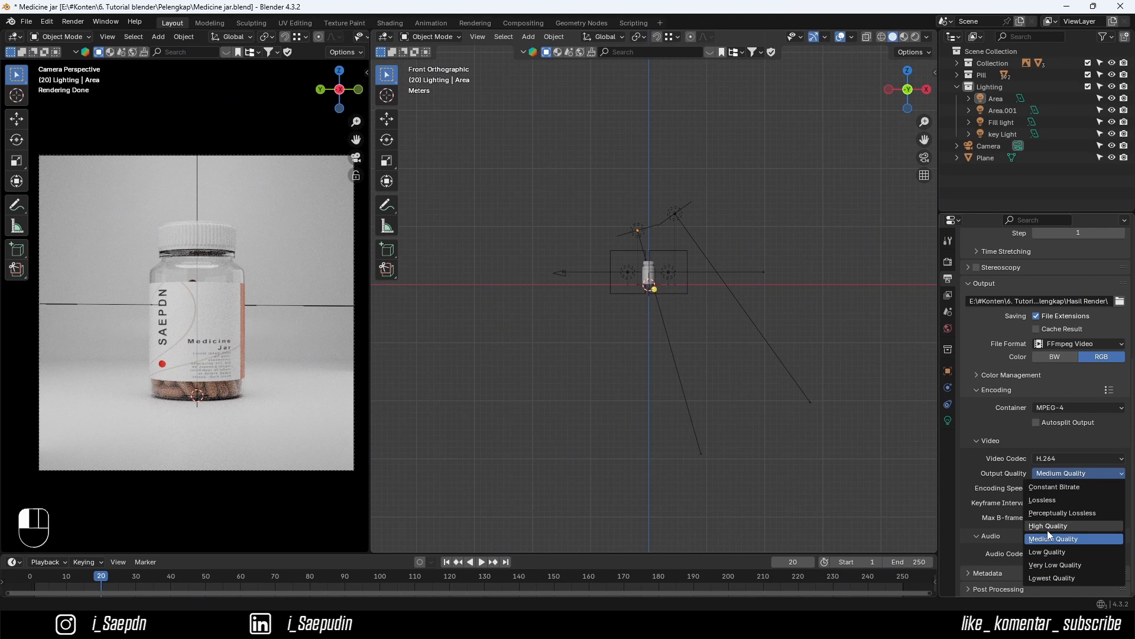
{"action": "left_click", "coordinate": [1037, 537]}
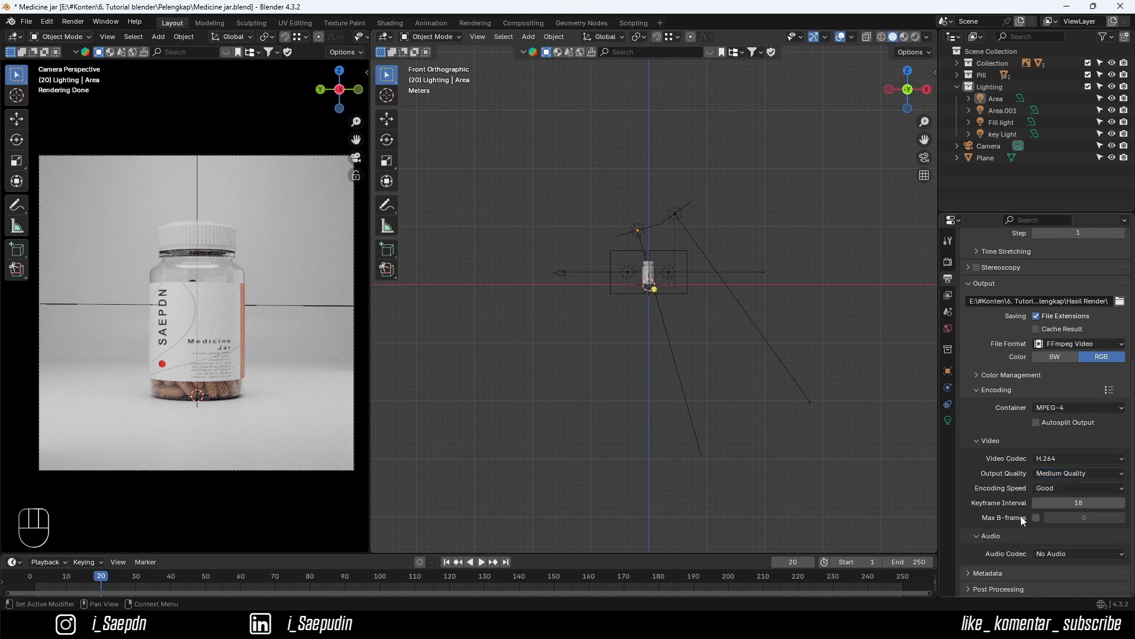
{"action": "scroll", "coordinate": [1034, 433], "scroll_direction": "up", "scroll_amount": 8}
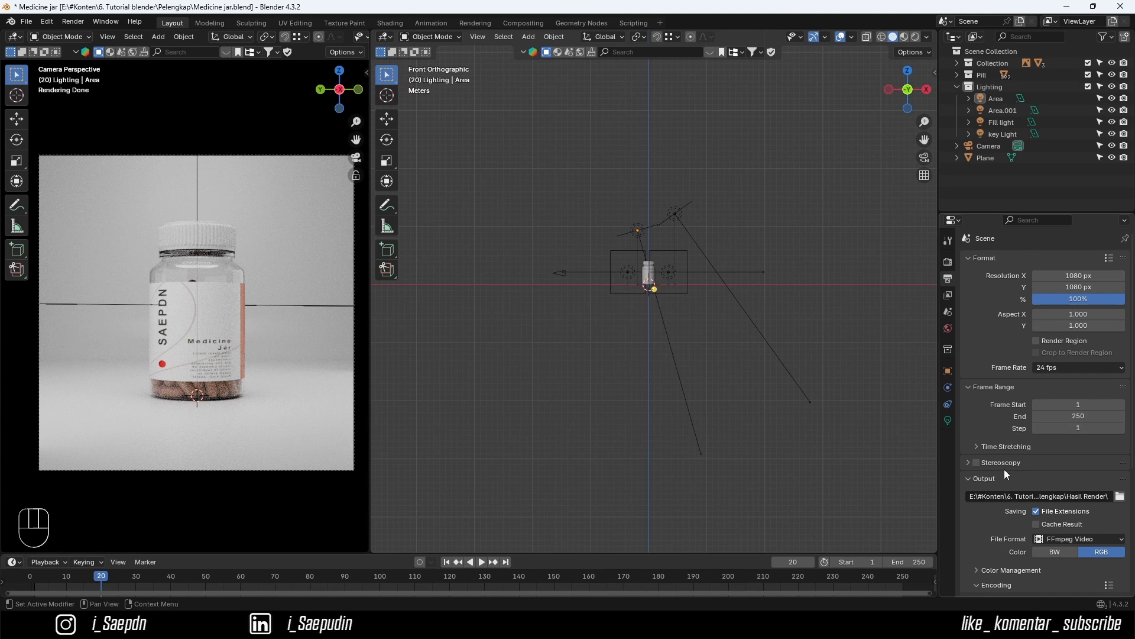
{"action": "scroll", "coordinate": [1053, 493], "scroll_direction": "down", "scroll_amount": 2}
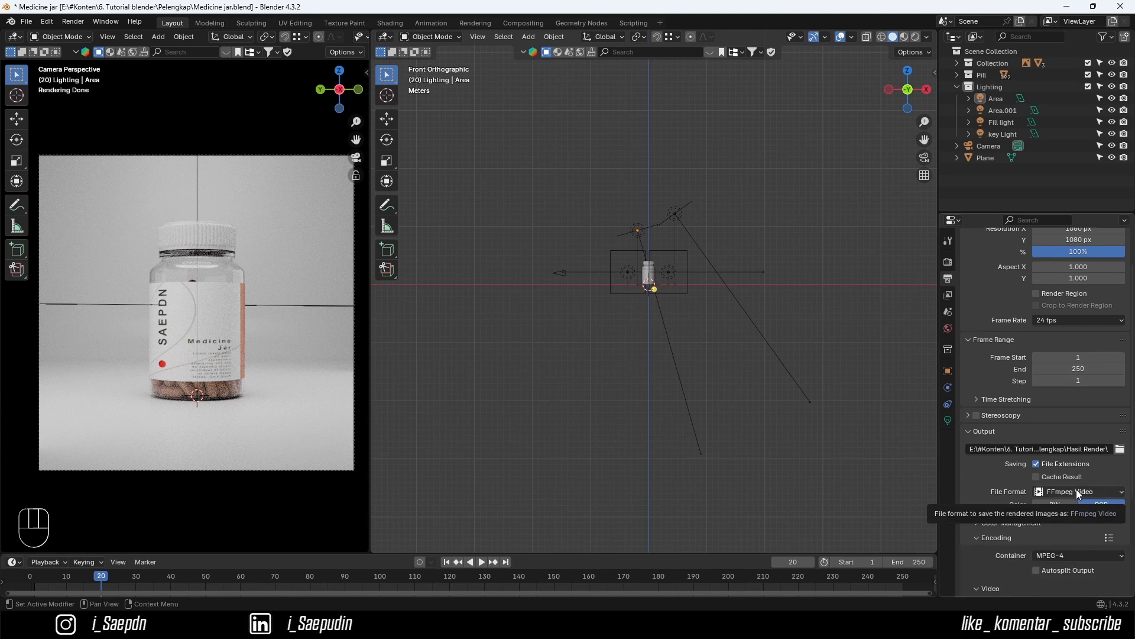
- Set the output file format to PNG
{"action": "left_click", "coordinate": [1073, 491]}
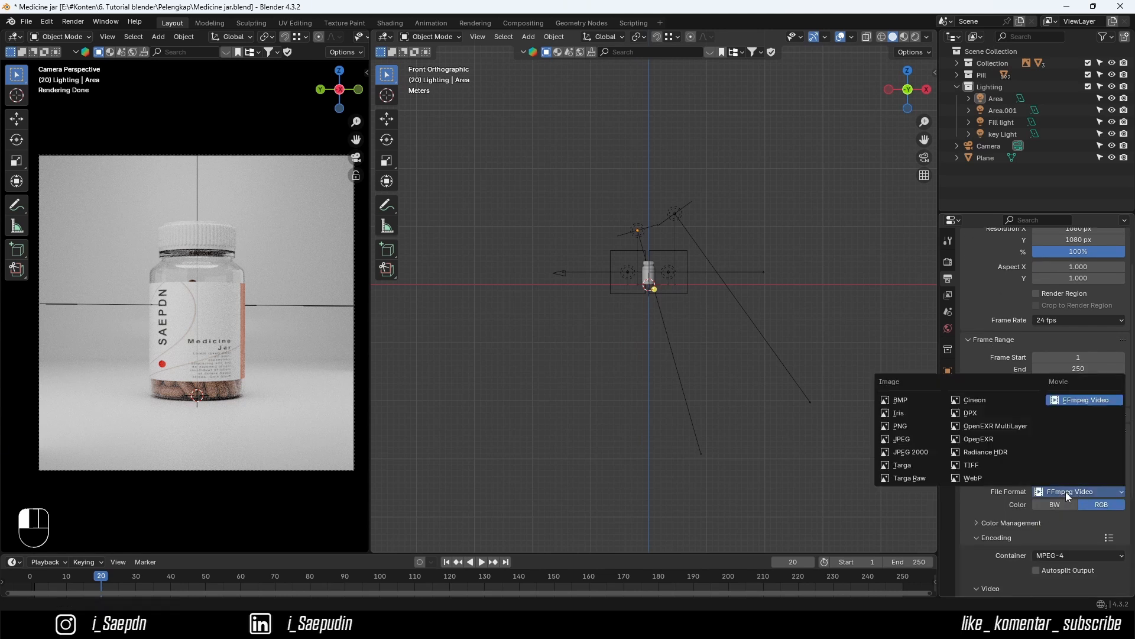
{"action": "left_click", "coordinate": [909, 428]}
- Review the render engine and device choices and the viewport and render Max Samples in the render settings
{"action": "left_click", "coordinate": [948, 262]}
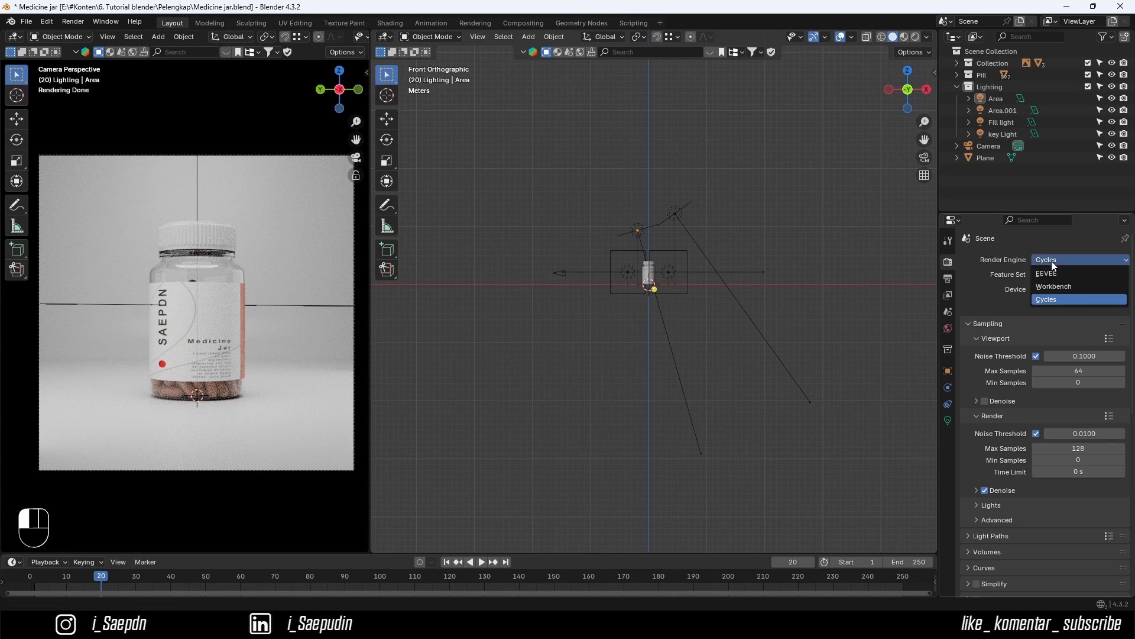
{"action": "left_click", "coordinate": [1060, 290]}
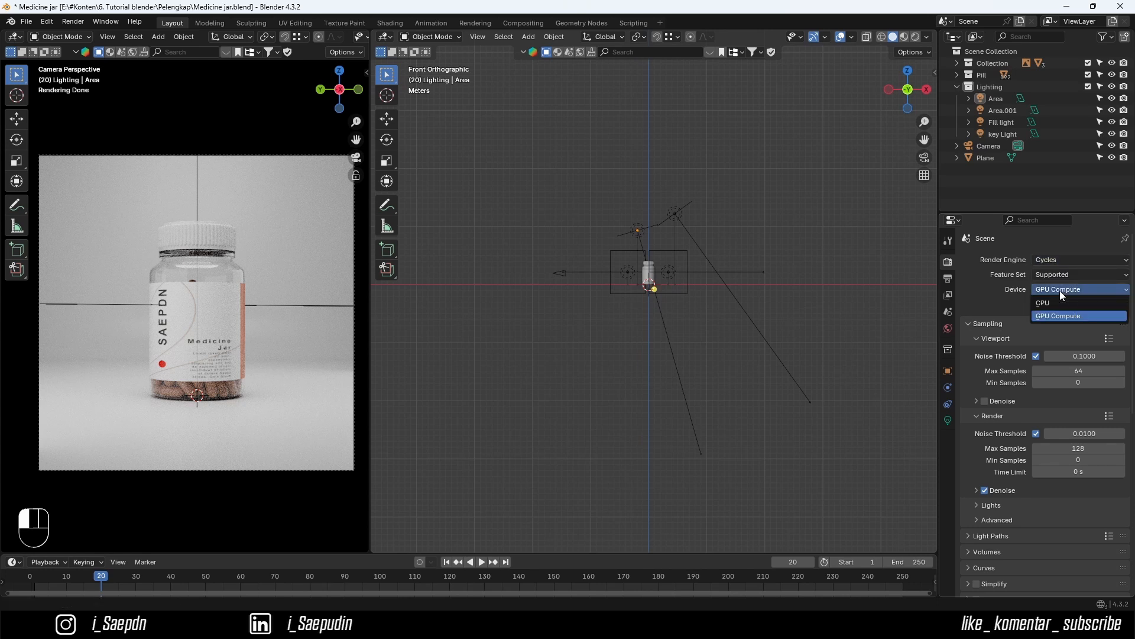
{"action": "left_click", "coordinate": [1060, 290]}
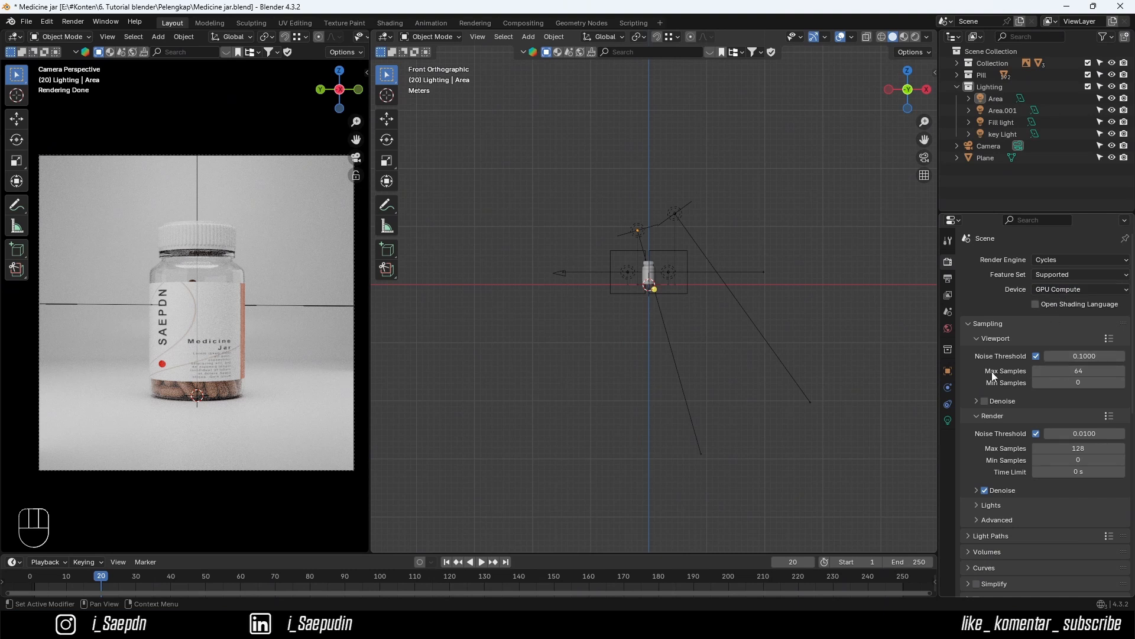
{"action": "left_click", "coordinate": [1064, 372]}
{"action": "left_click", "coordinate": [1067, 371]}
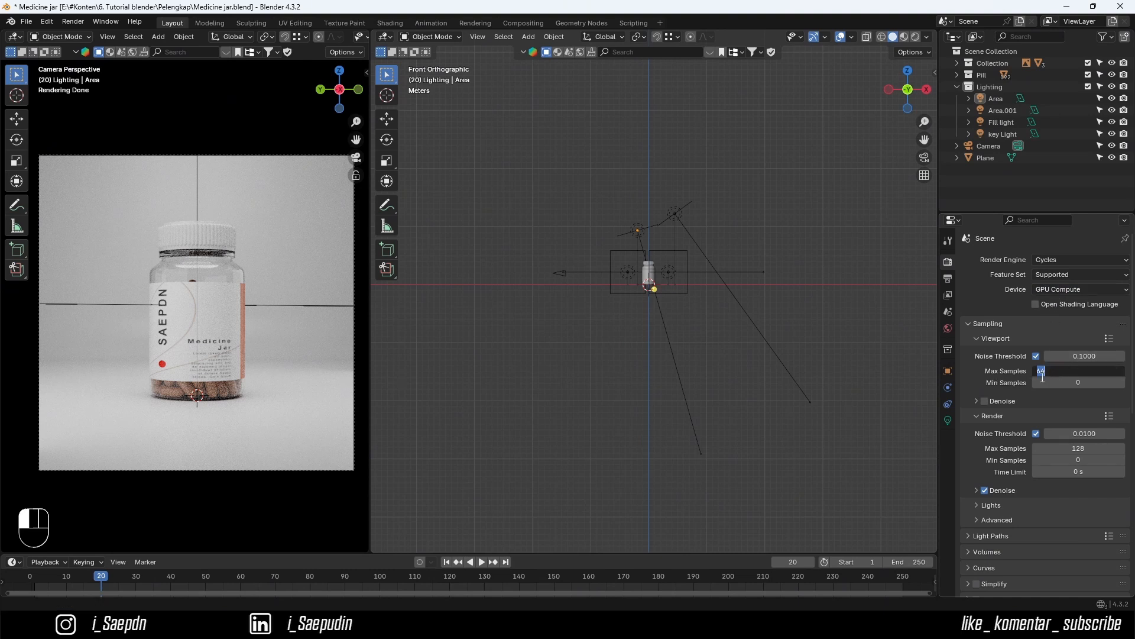
{"action": "left_click", "coordinate": [999, 373]}
{"action": "left_click", "coordinate": [1081, 375]}
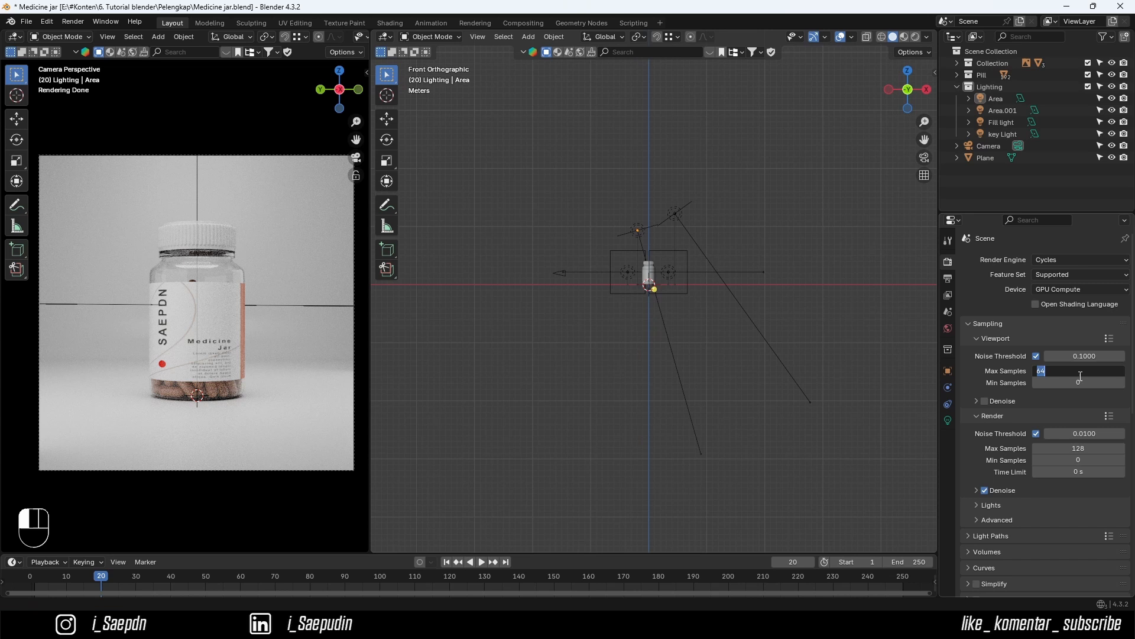
{"action": "left_click", "coordinate": [1003, 372]}
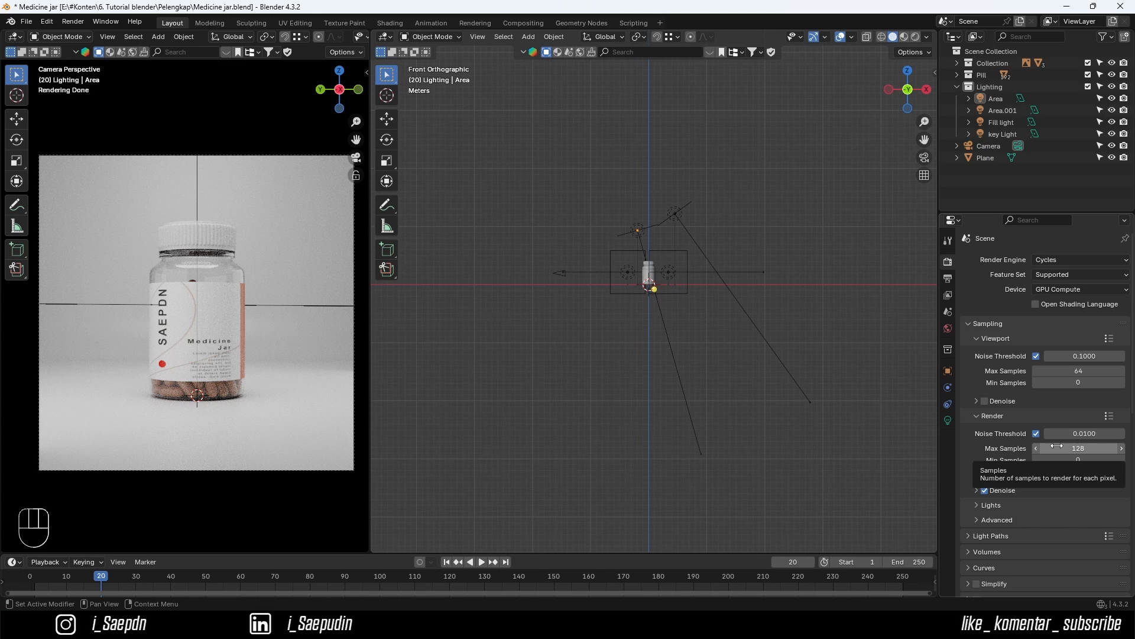
- Set the Light Paths maximum Transmission bounces to 15
{"action": "scroll", "coordinate": [1015, 495], "scroll_direction": "down", "scroll_amount": 2}
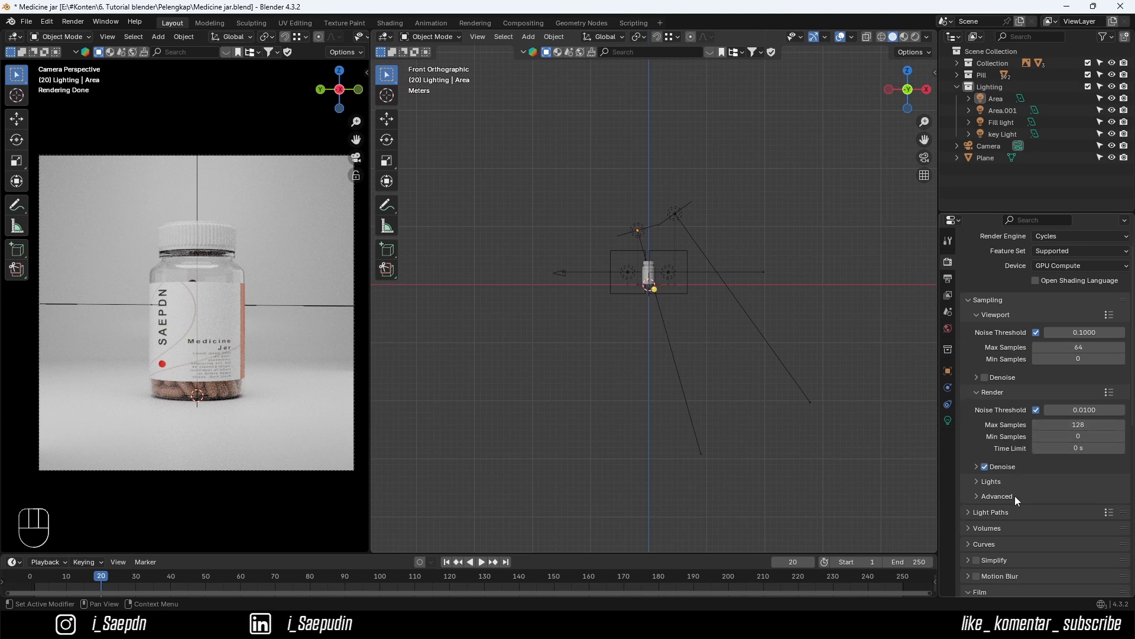
{"action": "left_click", "coordinate": [1015, 489]}
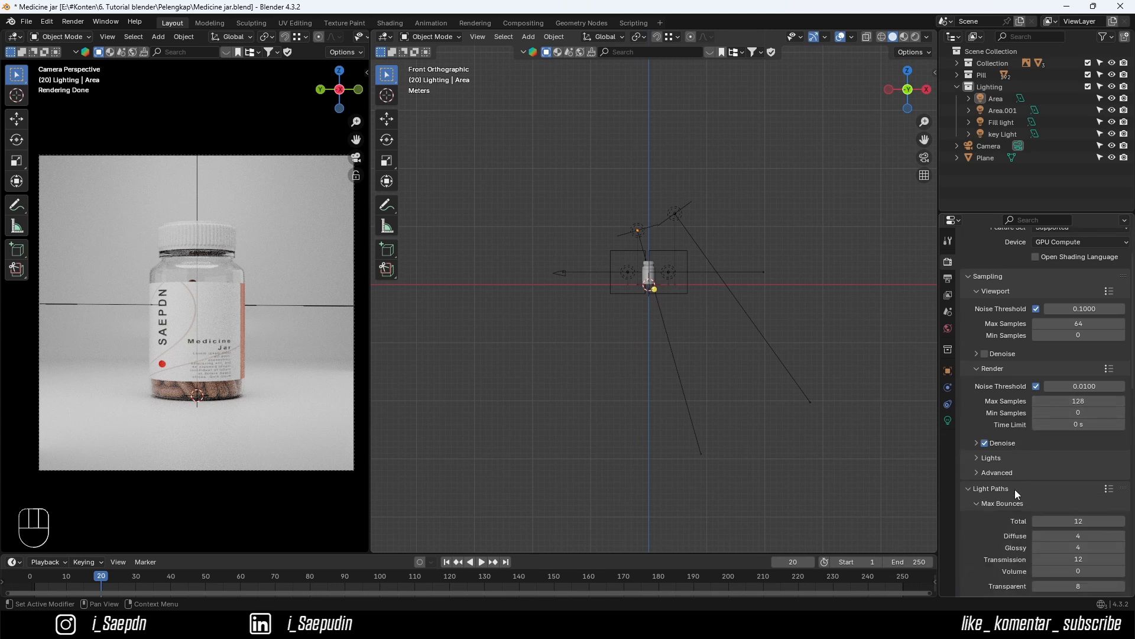
{"action": "scroll", "coordinate": [1015, 488], "scroll_direction": "down", "scroll_amount": 3}
{"action": "left_click", "coordinate": [1065, 488]}
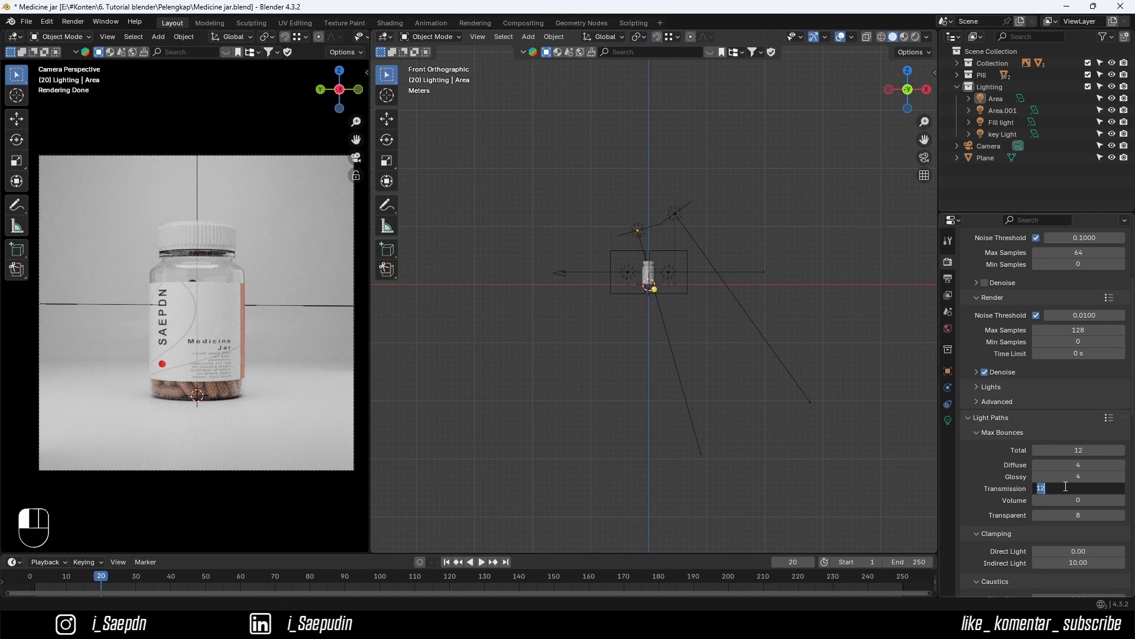
{"action": "type", "text": "15"}
{"action": "key", "text": "Return"}
{"action": "left_click", "coordinate": [1007, 417]}
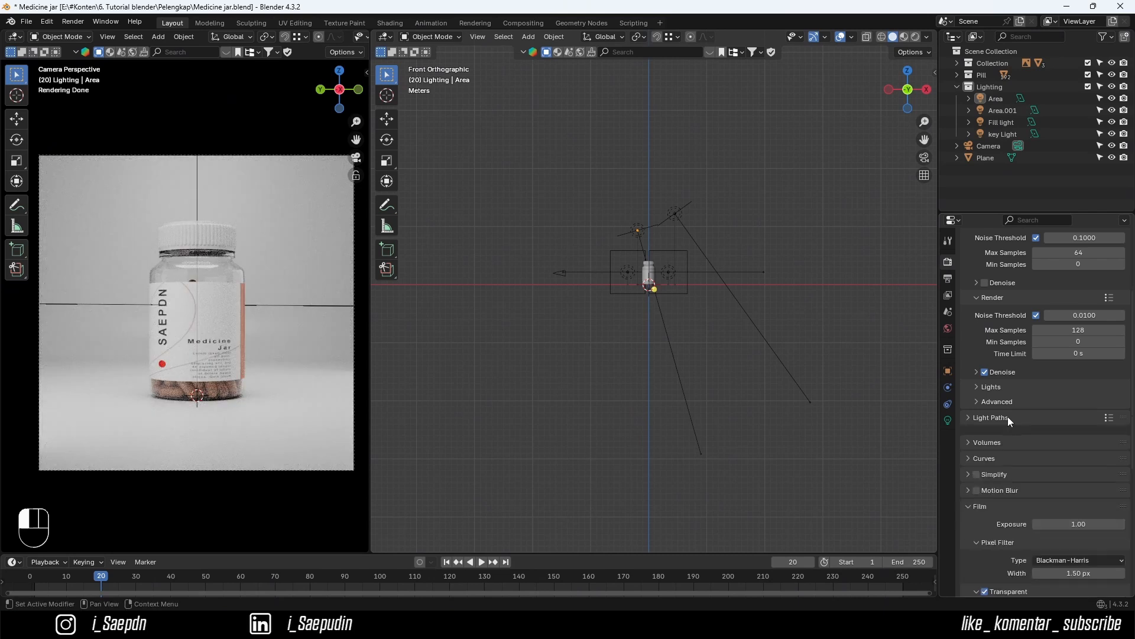
- Set the Color Management Look to Very High Contrast
{"action": "scroll", "coordinate": [1008, 418], "scroll_direction": "down", "scroll_amount": 10}
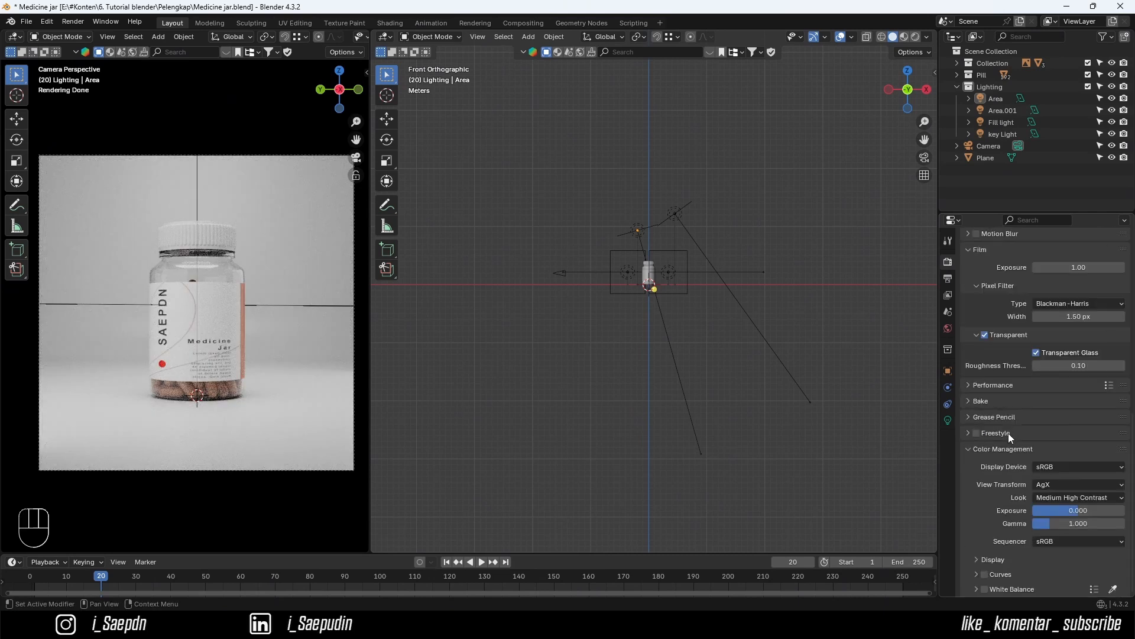
{"action": "left_click", "coordinate": [1051, 501]}
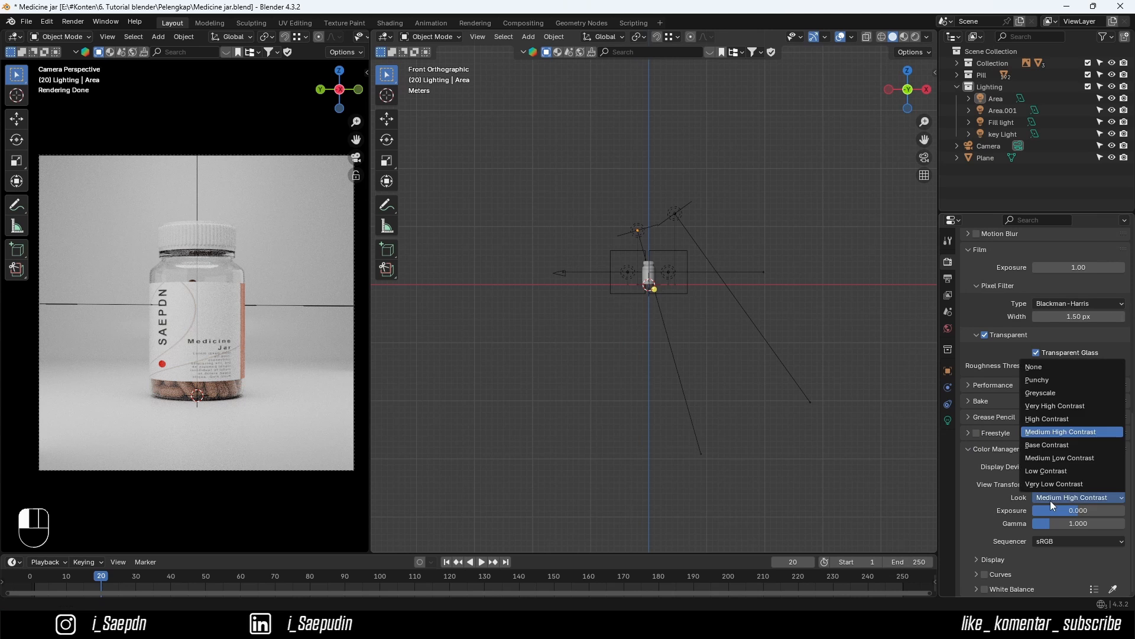
{"action": "left_click", "coordinate": [1055, 407]}
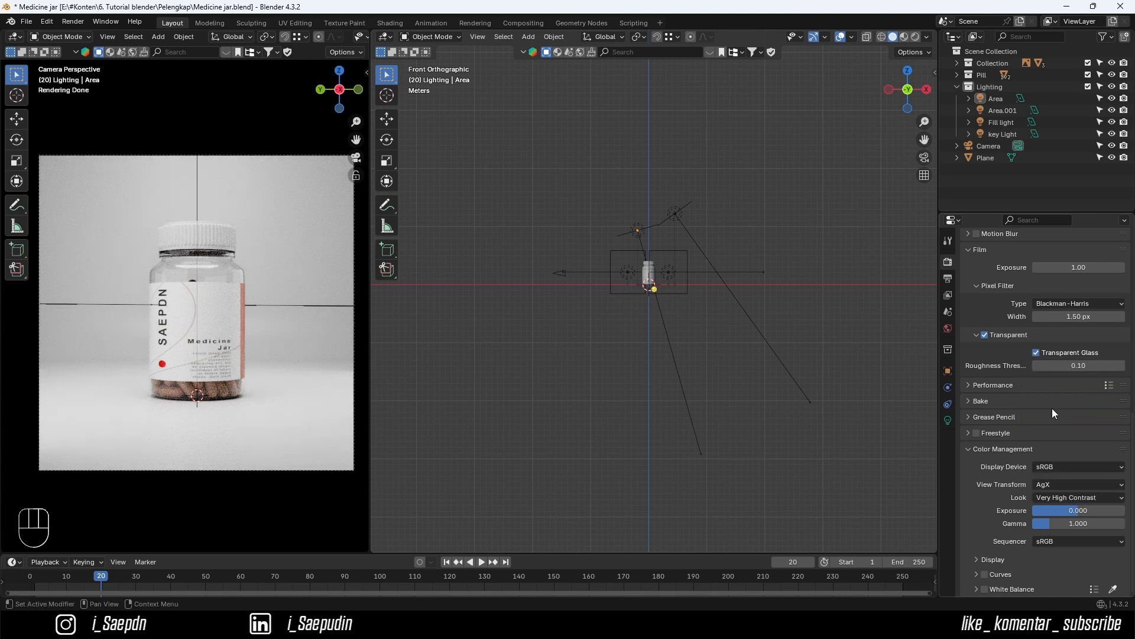
{"action": "left_click", "coordinate": [1003, 448]}
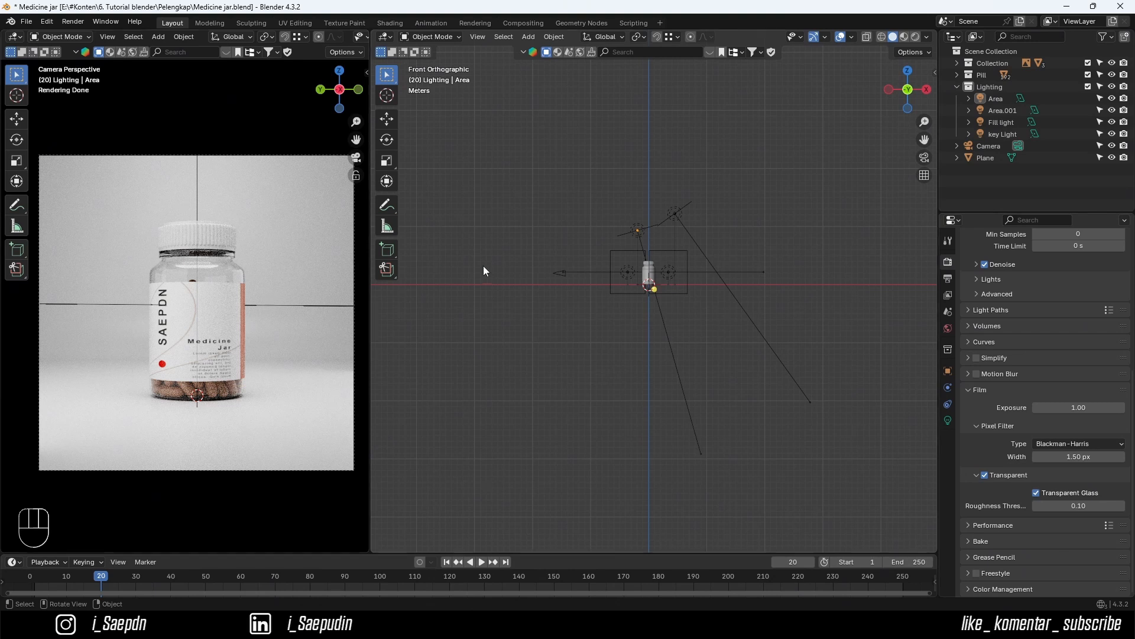
- Duplicate the first pill in the Pill collection and place the copy outside the jar, beside its base in the front view
{"action": "left_click", "coordinate": [957, 75]}
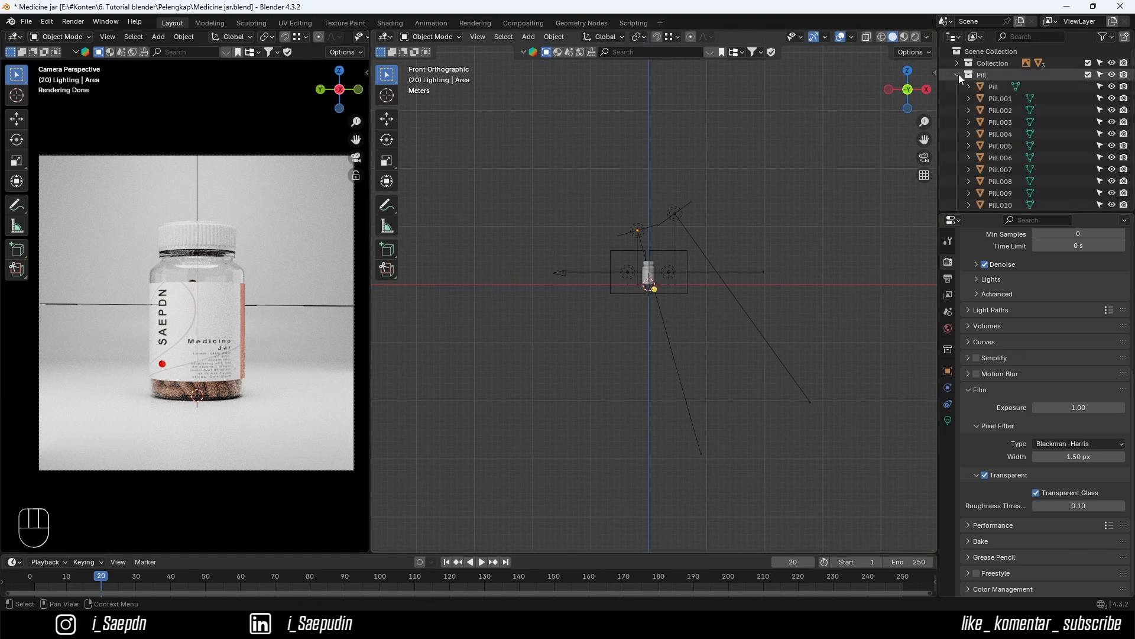
{"action": "left_click", "coordinate": [993, 87]}
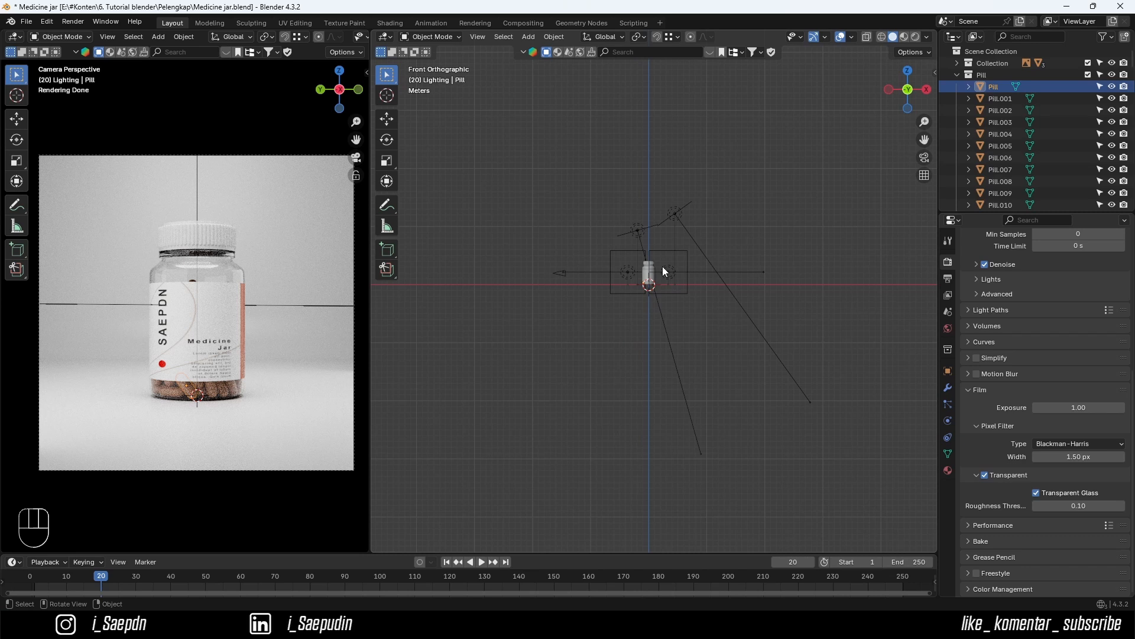
{"action": "scroll", "coordinate": [662, 266], "scroll_direction": "up", "scroll_amount": 7}
{"action": "scroll", "coordinate": [644, 260], "scroll_direction": "up", "scroll_amount": 4}
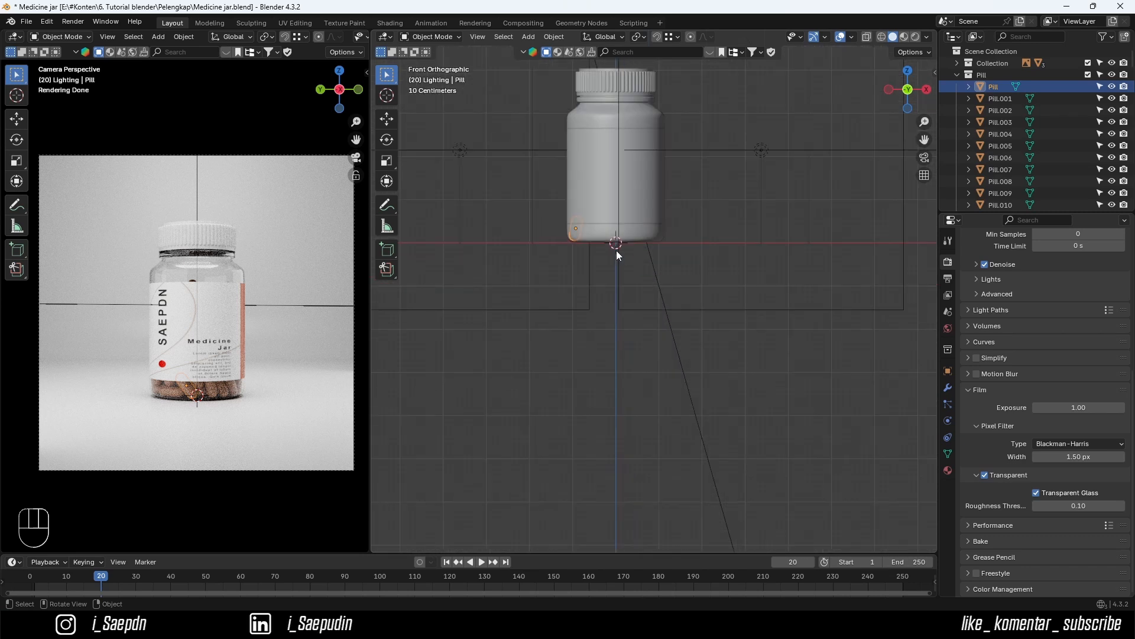
{"action": "key", "text": "shift+d"}
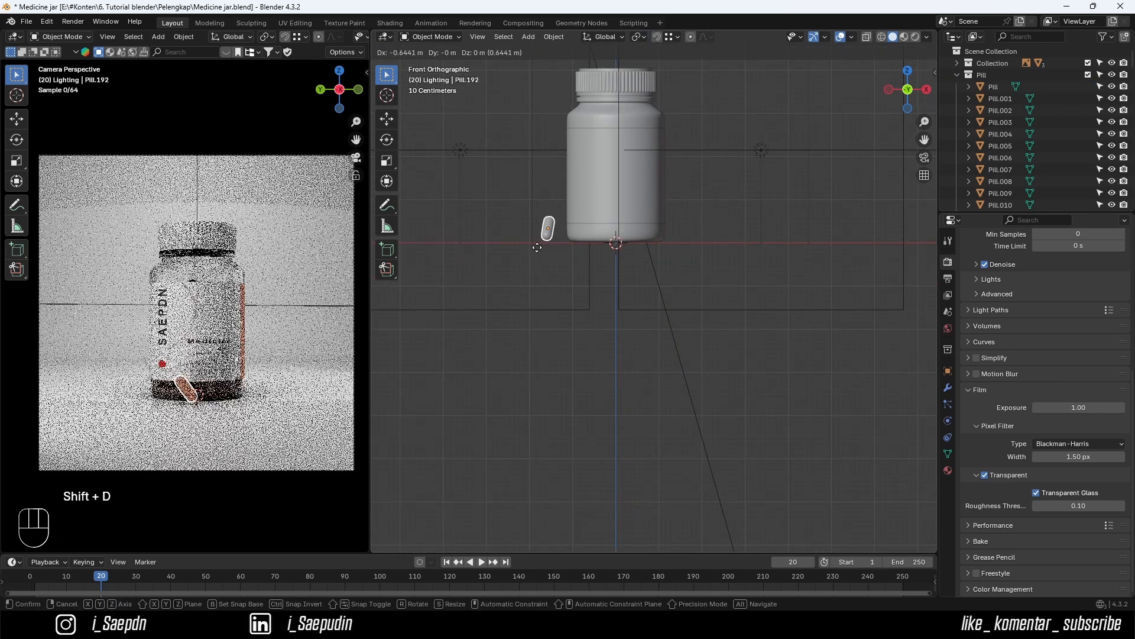
{"action": "left_click", "coordinate": [536, 252]}
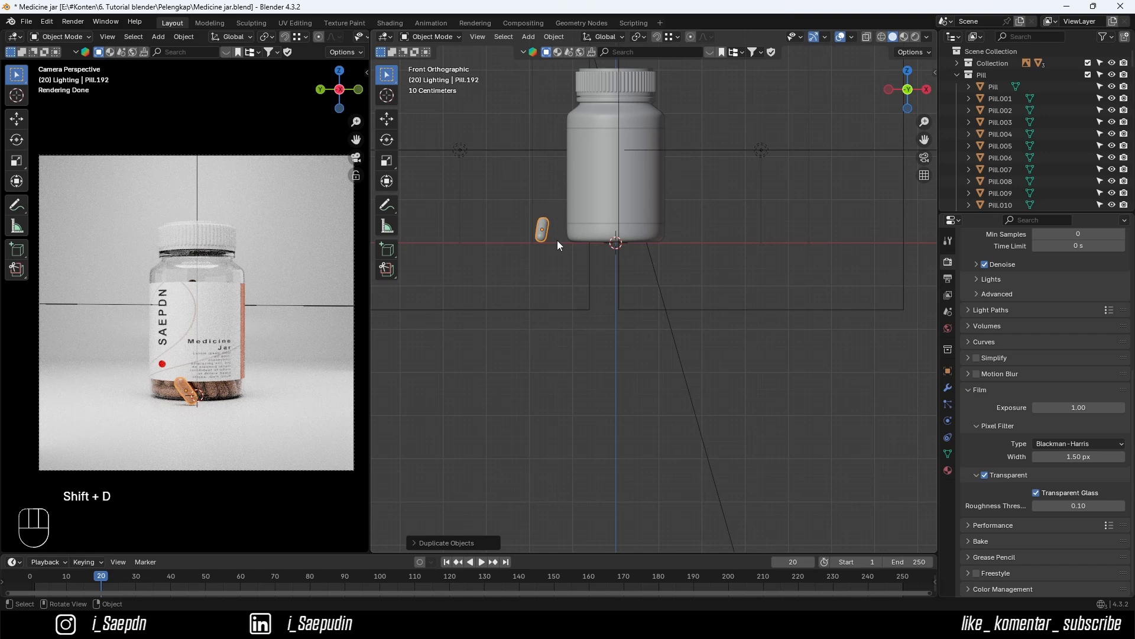
- Rotate the copied pill to lie nearly horizontal and lower it onto the floor plane
{"action": "key", "text": "r"}
{"action": "left_click", "coordinate": [541, 270]}
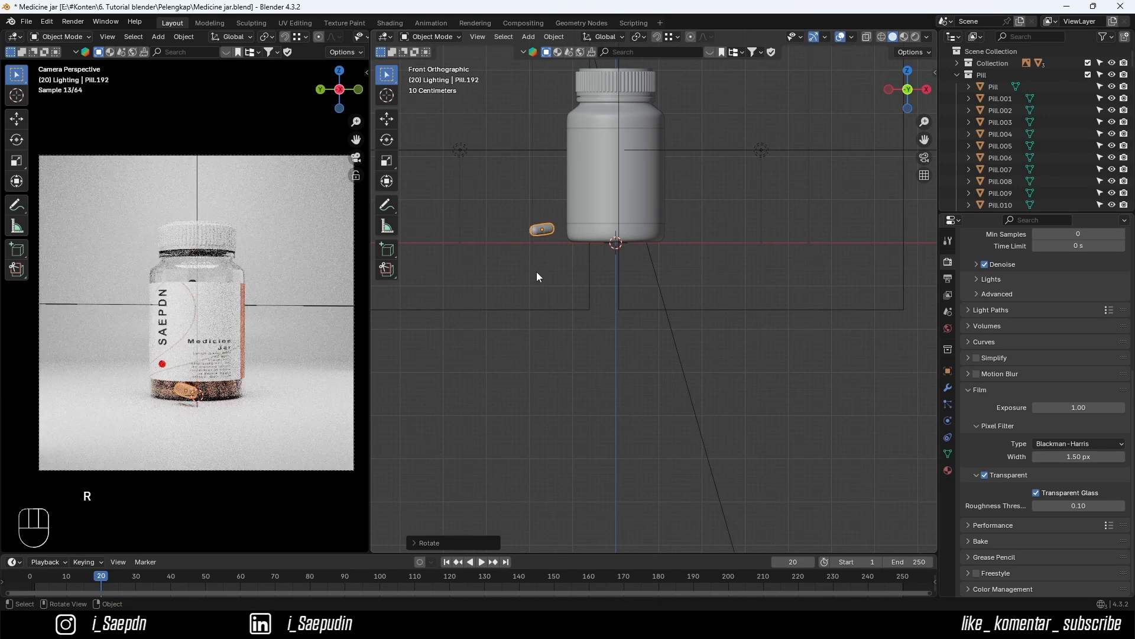
{"action": "key", "text": "g"}
{"action": "key", "text": "z"}
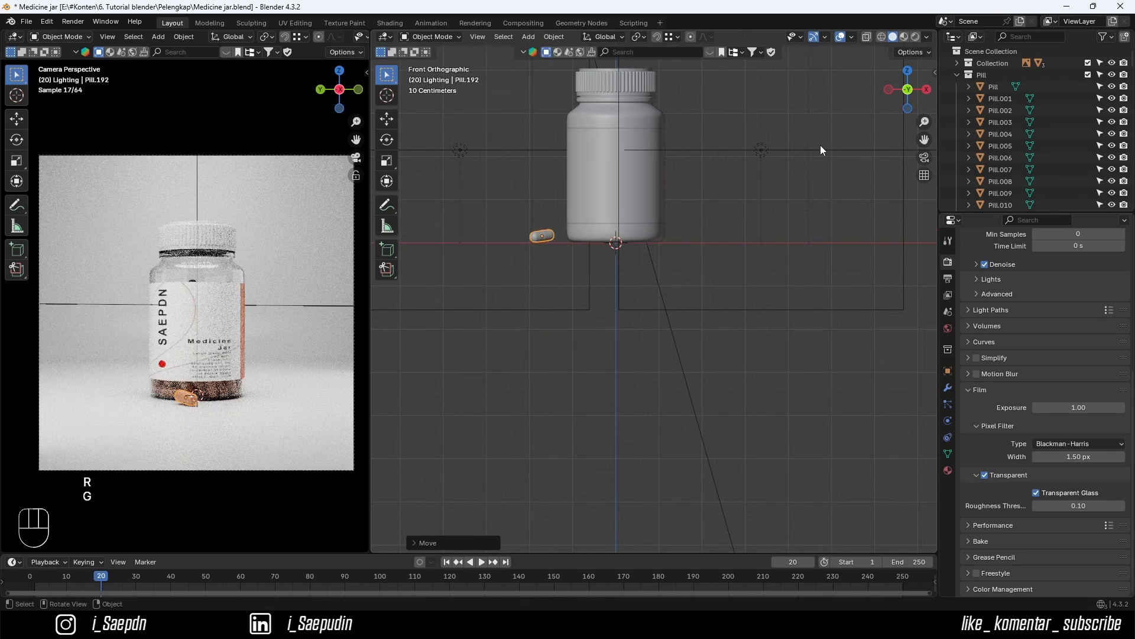
- In the side view, level the pill and move it along the floor to the jar's right as seen by the camera
{"action": "left_click", "coordinate": [888, 91]}
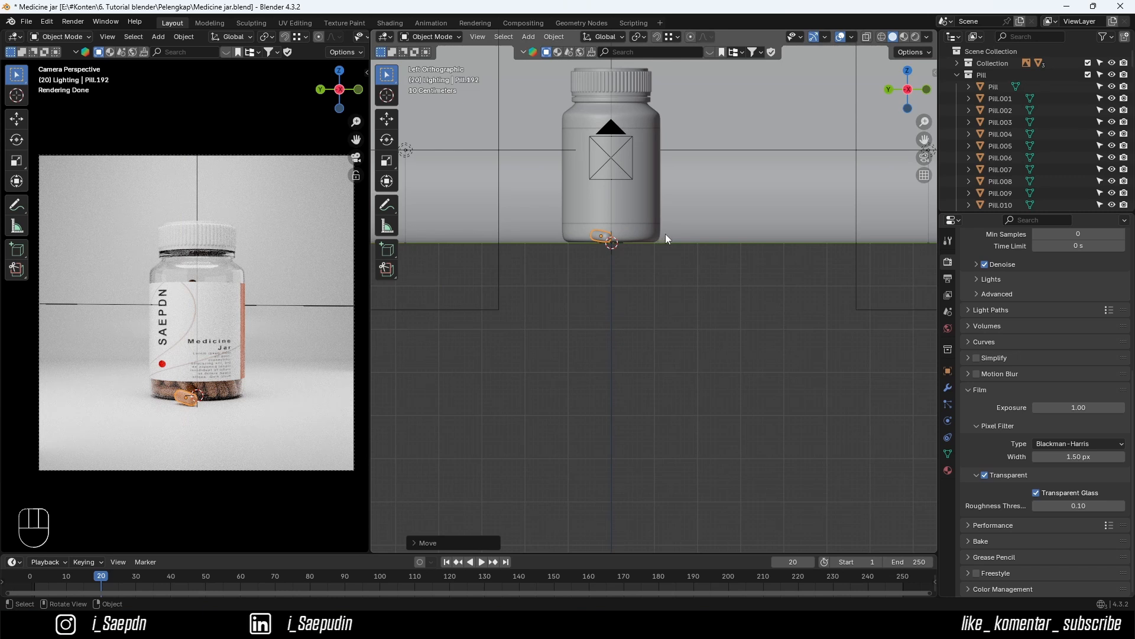
{"action": "key", "text": "r"}
{"action": "left_click", "coordinate": [656, 222]}
{"action": "key", "text": "g"}
{"action": "left_click", "coordinate": [697, 239]}
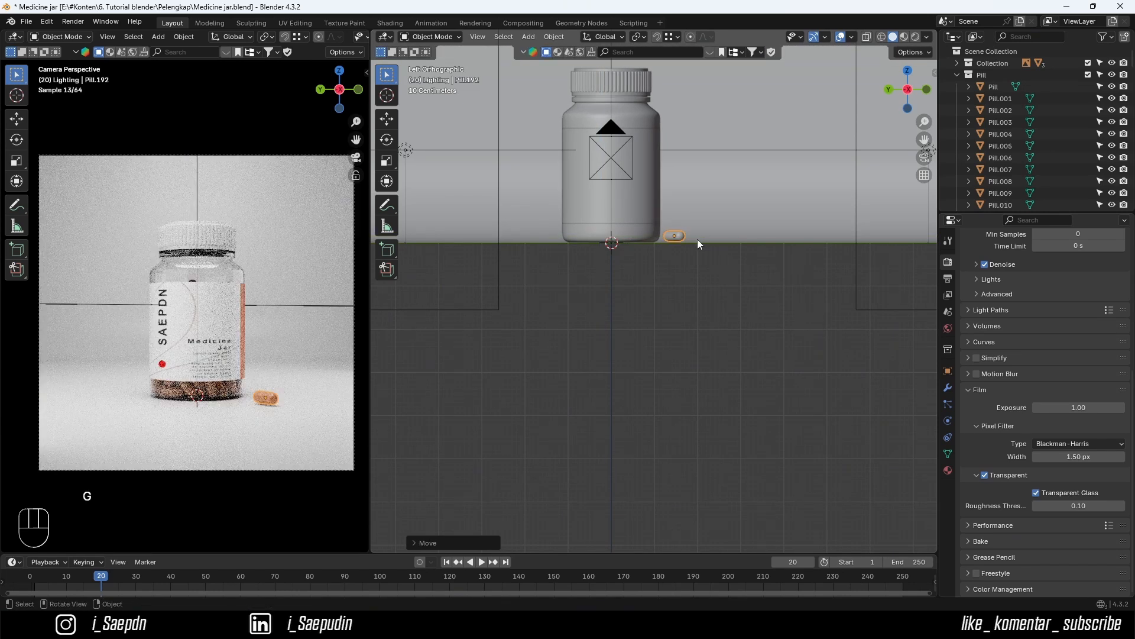
- In the top view, duplicate the loose pill and place the copy next to it
{"action": "scroll", "coordinate": [698, 239], "scroll_direction": "up", "scroll_amount": 8}
{"action": "left_click", "coordinate": [907, 71]}
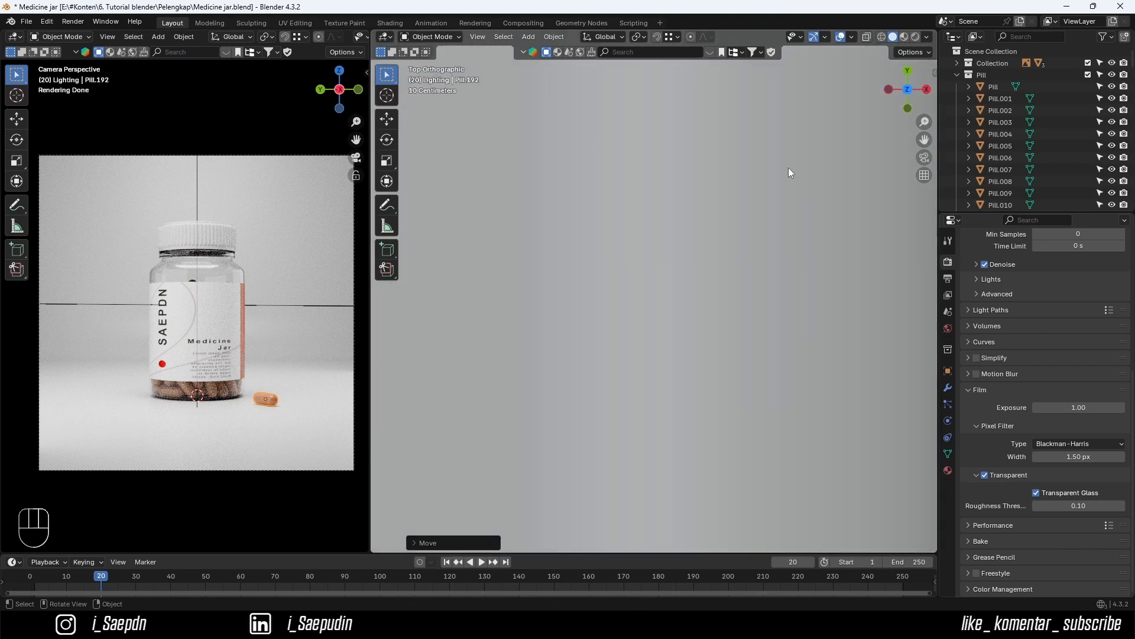
{"action": "scroll", "coordinate": [710, 220], "scroll_direction": "down", "scroll_amount": 13}
{"action": "middle_click_drag", "start_coordinate": [507, 343], "coordinate": [667, 326], "text": "shift"}
{"action": "scroll", "coordinate": [667, 326], "scroll_direction": "up", "scroll_amount": 4}
{"action": "middle_click_drag", "start_coordinate": [467, 261], "coordinate": [570, 261], "text": "shift"}
{"action": "key", "text": "shift+d"}
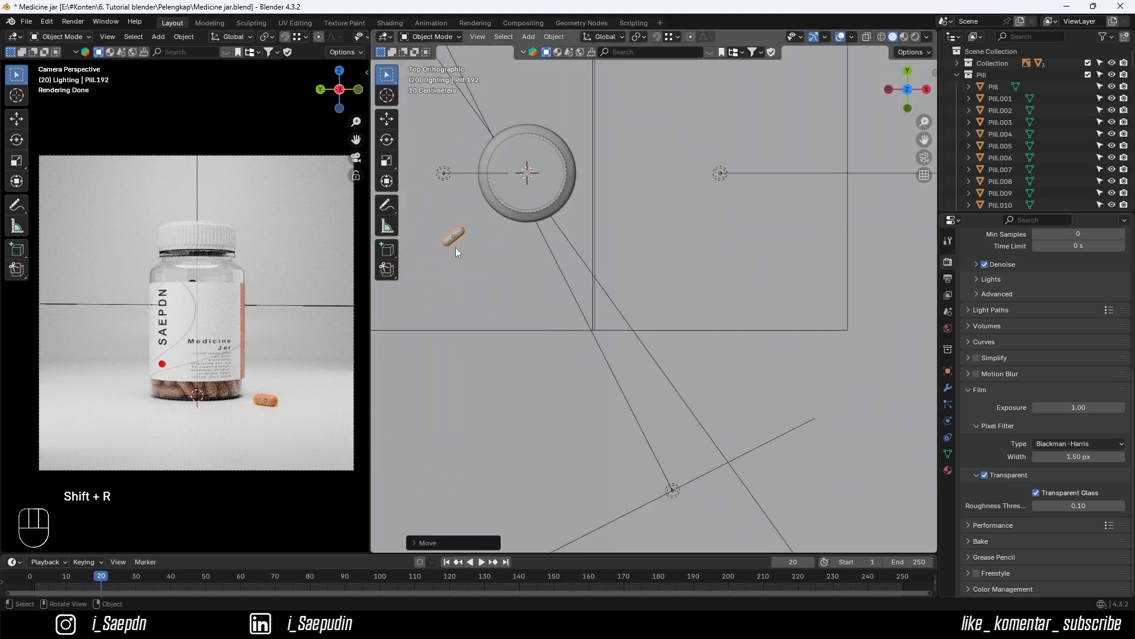
{"action": "left_click", "coordinate": [438, 236]}
- Rotate the second loose pill to a different angle and move it up against the first one
{"action": "key", "text": "r"}
{"action": "left_click", "coordinate": [877, 299]}
{"action": "middle_click_drag", "start_coordinate": [877, 300], "coordinate": [682, 250]}
{"action": "scroll", "coordinate": [589, 293], "scroll_direction": "up", "scroll_amount": 2}
{"action": "key", "text": "r"}
{"action": "key", "text": "g"}
{"action": "left_click", "coordinate": [592, 282]}
{"action": "scroll", "coordinate": [593, 281], "scroll_direction": "down", "scroll_amount": 3}
{"action": "left_click", "coordinate": [610, 268], "text": "shift"}
{"action": "scroll", "coordinate": [683, 254], "scroll_direction": "down", "scroll_amount": 4}
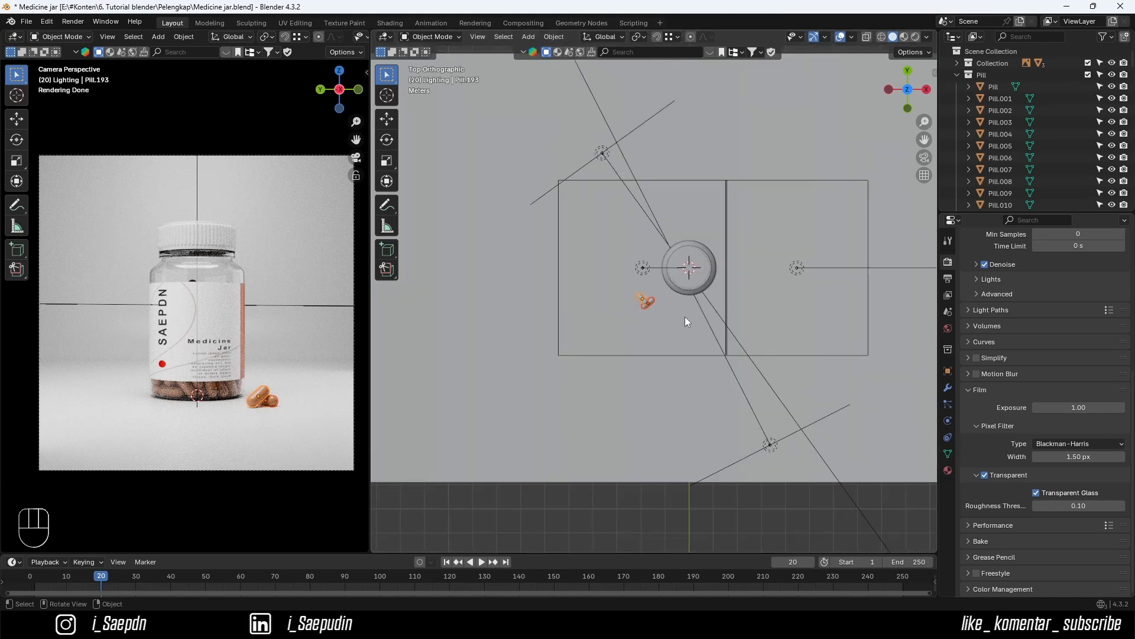
{"action": "key", "text": "shift+d"}
{"action": "key", "text": "Escape"}
{"action": "key", "text": "ctrl+z"}
- Duplicate a loose pill once more, rotate the third copy and place it beside the other two near the jar's base
{"action": "key", "text": "shift+d"}
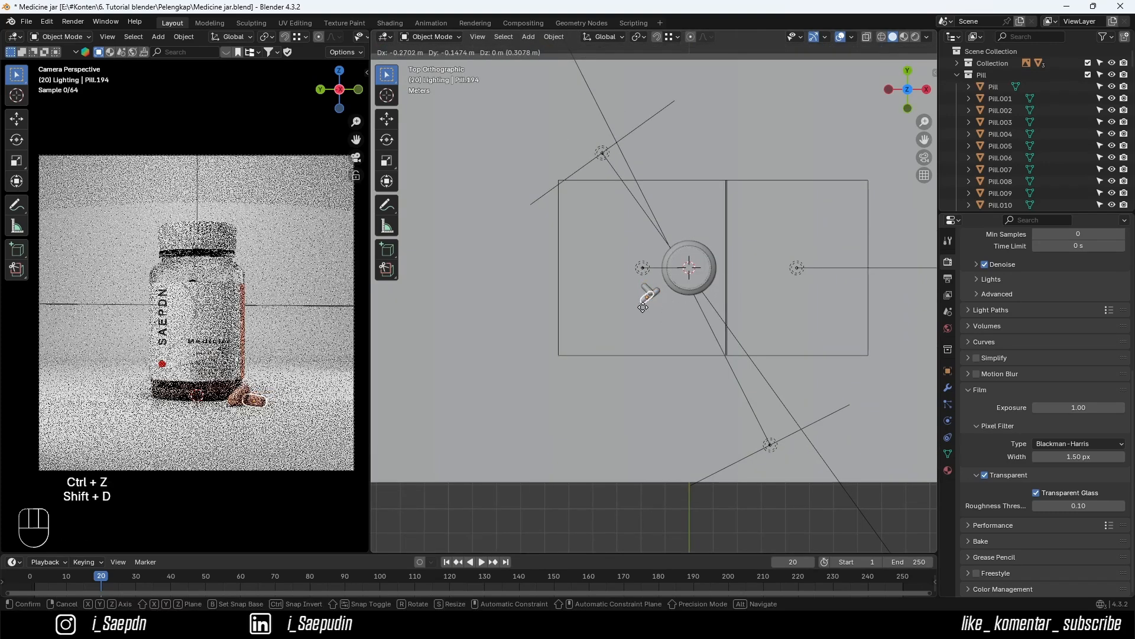
{"action": "left_click", "coordinate": [663, 280]}
{"action": "key", "text": "r"}
{"action": "left_click", "coordinate": [680, 299]}
{"action": "key", "text": "g"}
{"action": "left_click", "coordinate": [659, 304]}
- Collapse the Pill collection in the outliner and save the Medicine jar file
{"action": "scroll", "coordinate": [654, 291], "scroll_direction": "down", "scroll_amount": 4}
{"action": "left_click", "coordinate": [424, 179]}
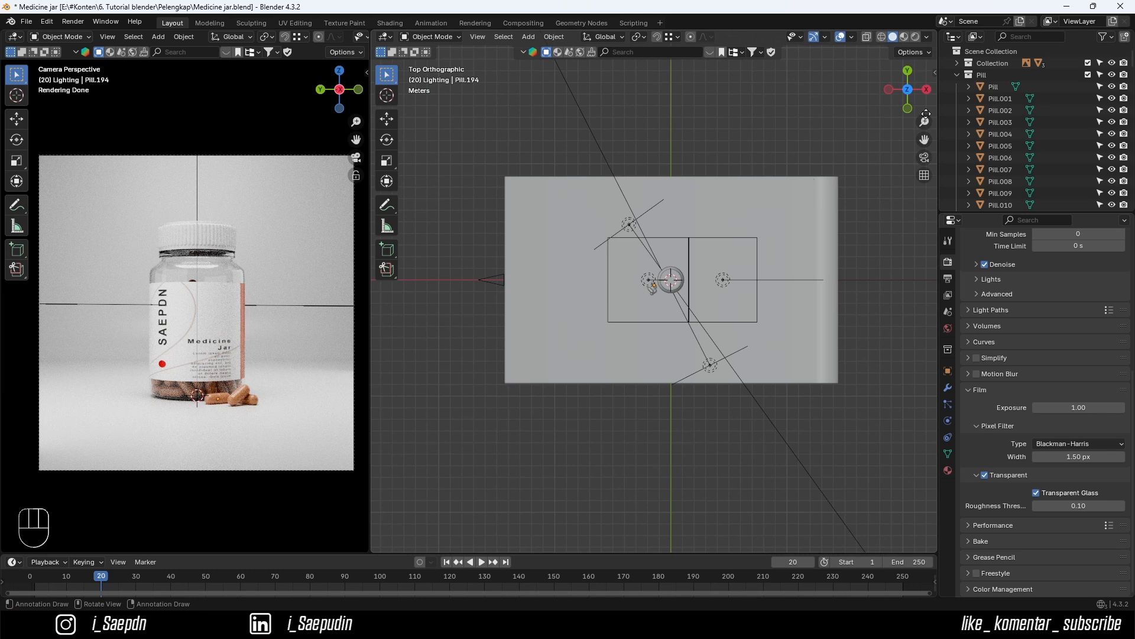
{"action": "left_click", "coordinate": [957, 75]}
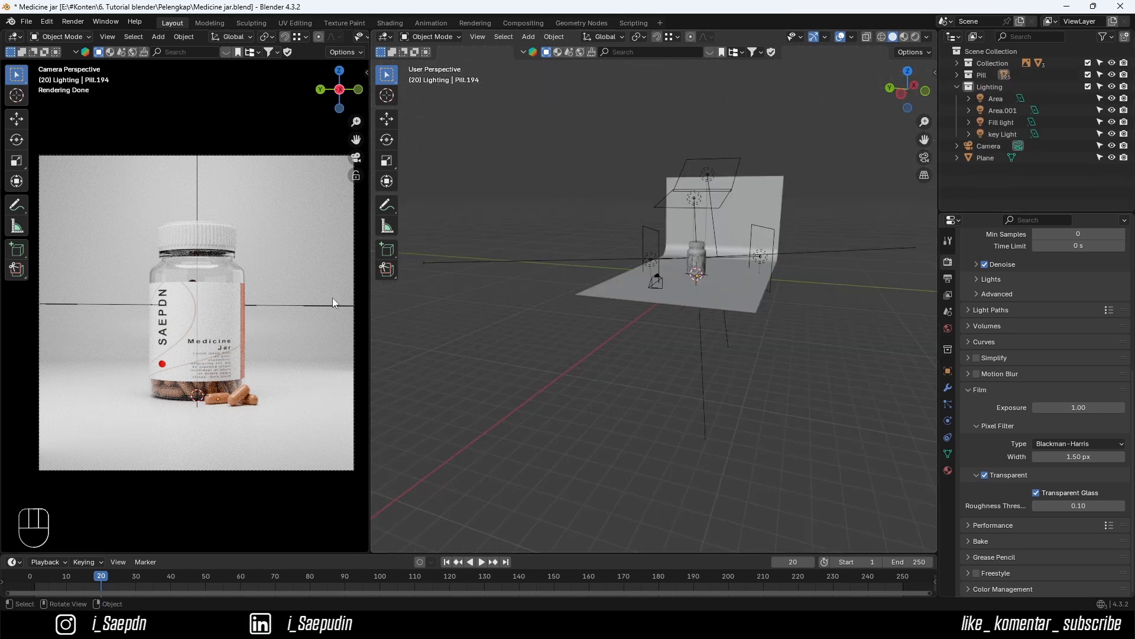
{"action": "key", "text": "ctrl"}
{"action": "key", "text": "ctrl+s"}
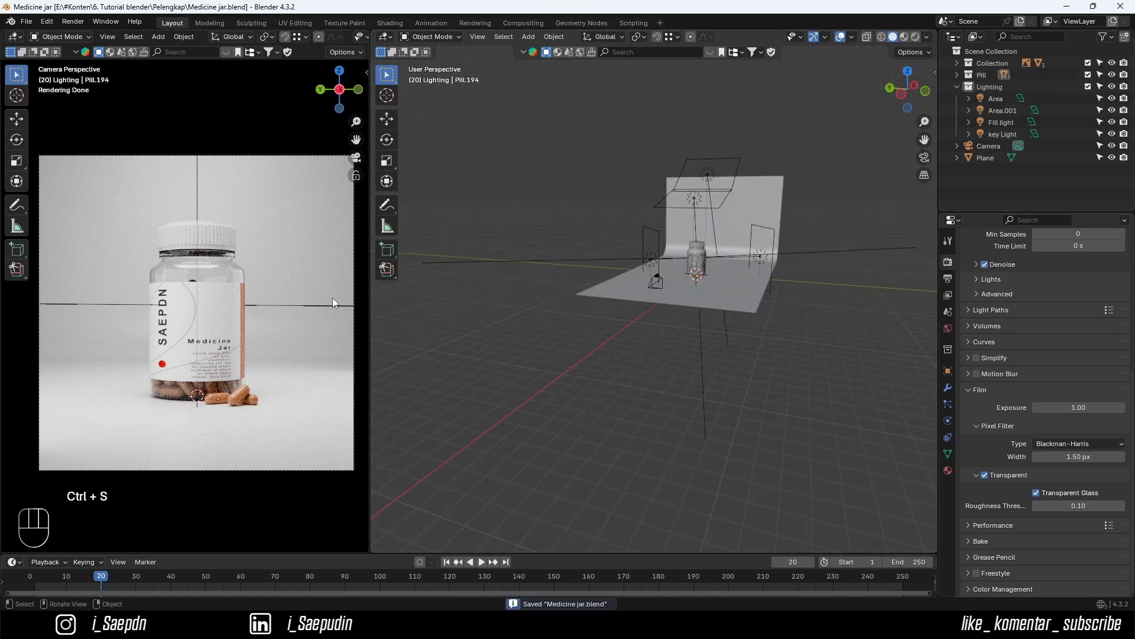
- Render a still image of frame 20 and close the render window after viewing it
{"action": "left_click", "coordinate": [80, 23]}
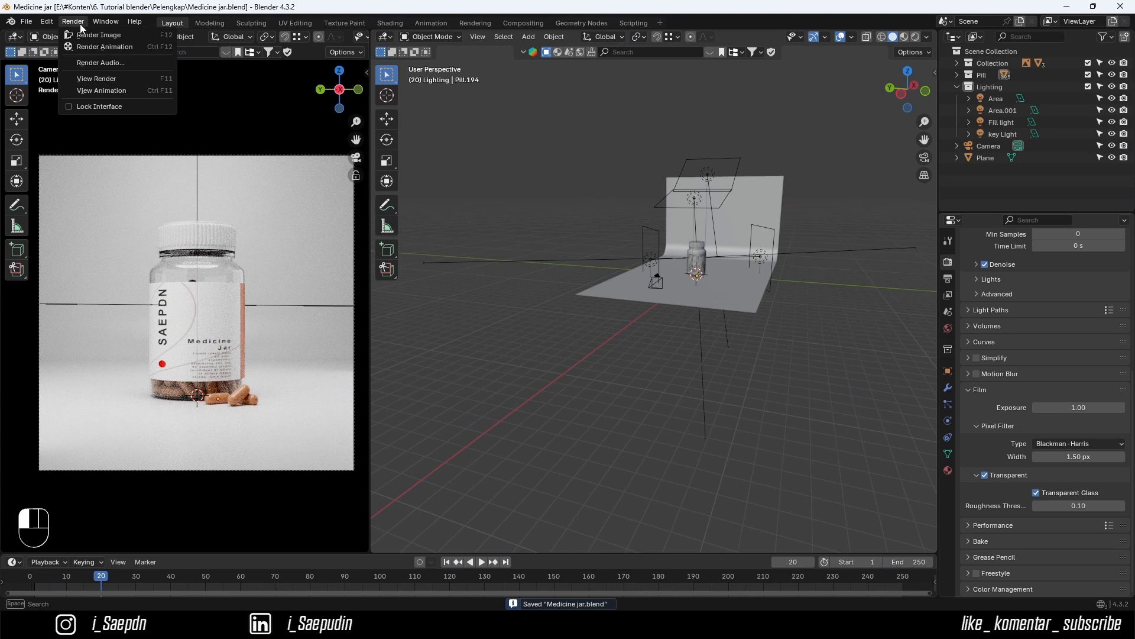
{"action": "left_click", "coordinate": [95, 34]}
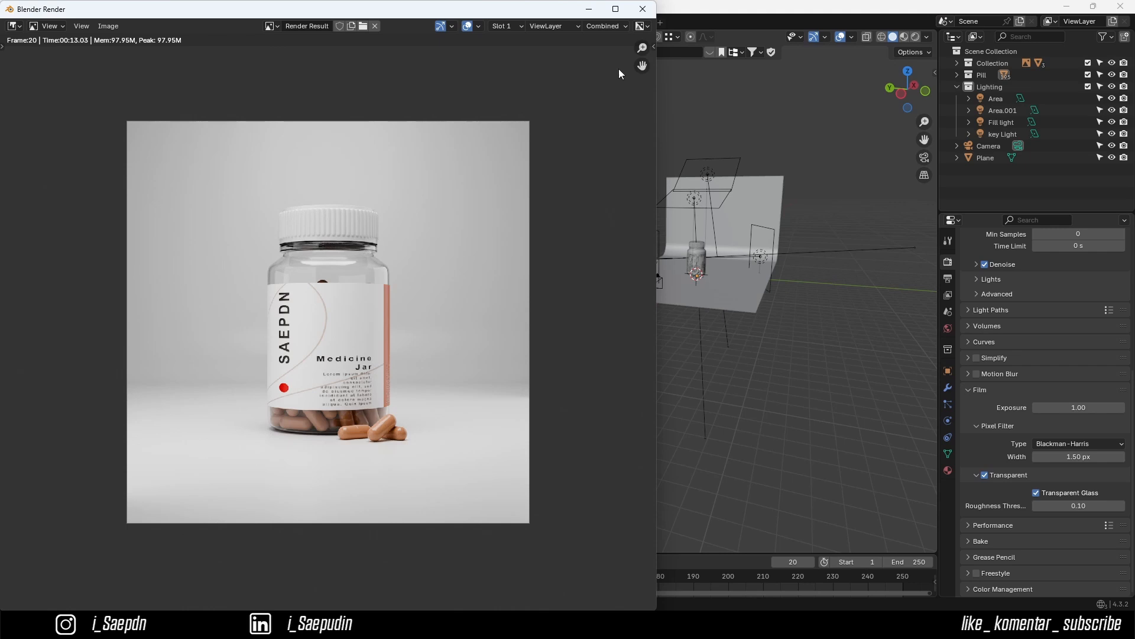
{"action": "key", "text": "Escape"}
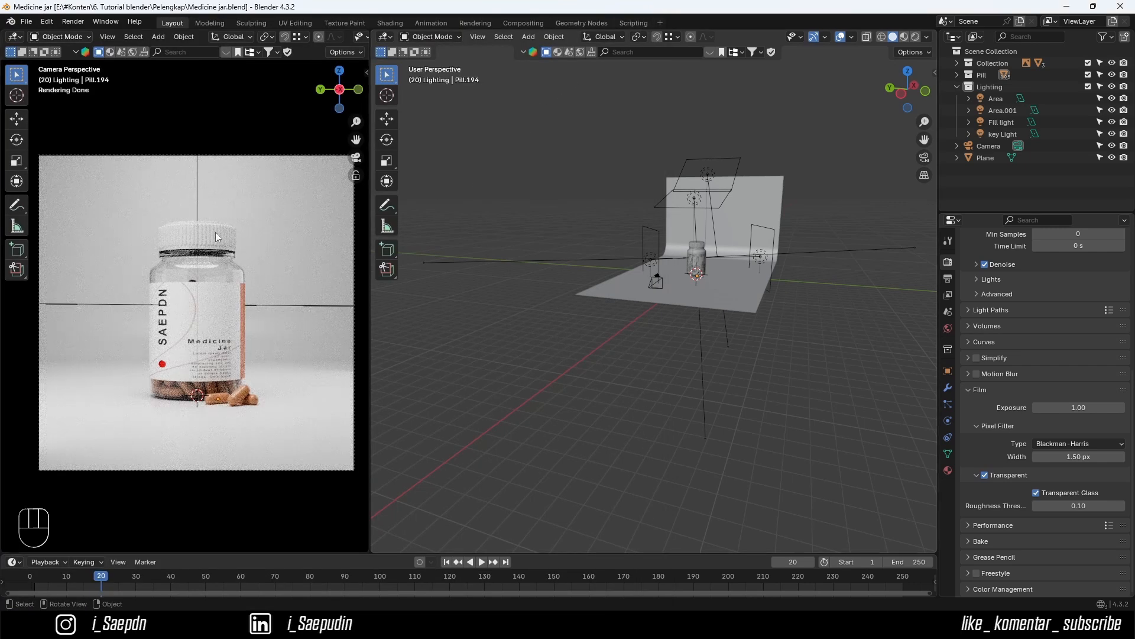
- Switch to the Compositing workspace, enlarge the dope sheet area, hide the node editor's sidebar and enable compositing nodes
{"action": "left_click", "coordinate": [517, 23]}
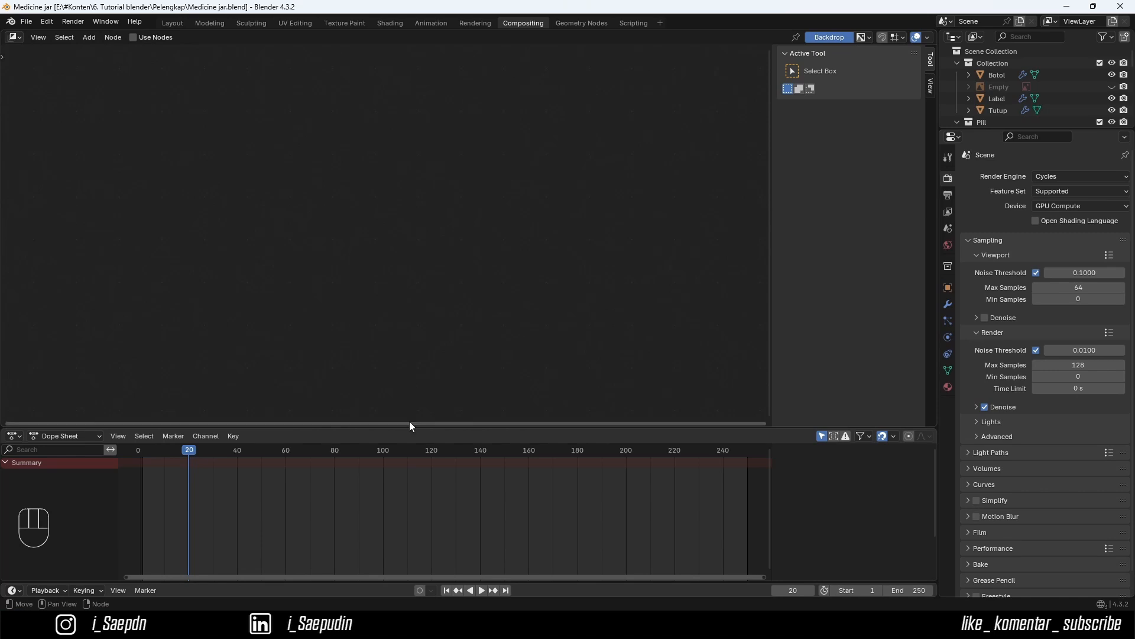
{"action": "left_click_drag", "start_coordinate": [409, 422], "coordinate": [431, 343]}
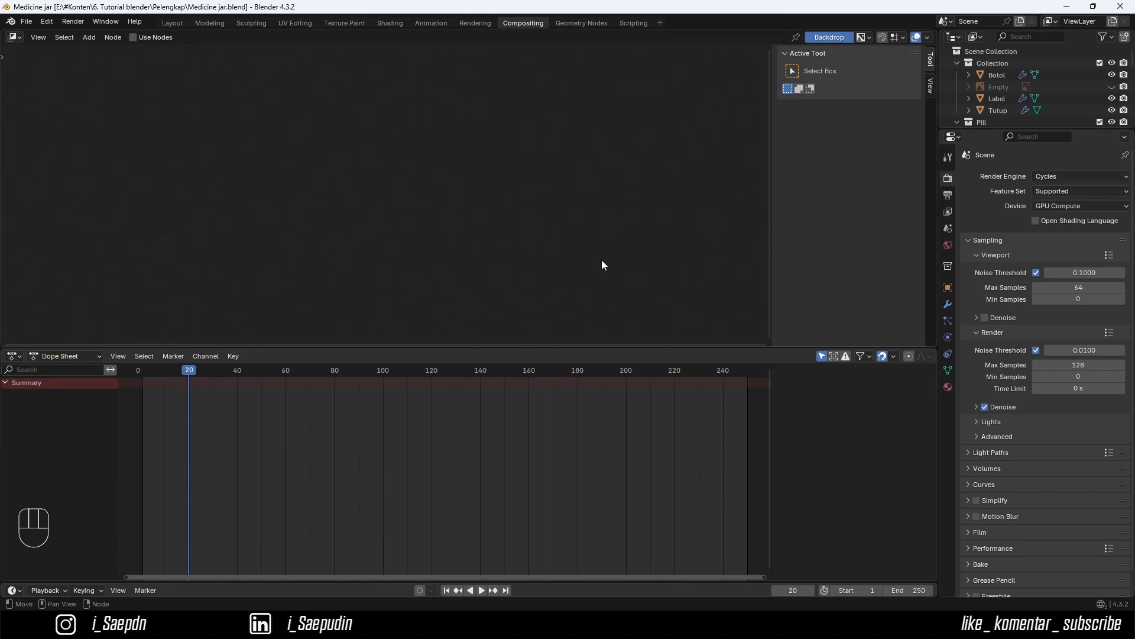
{"action": "key", "text": "n"}
{"action": "left_click", "coordinate": [133, 37]}
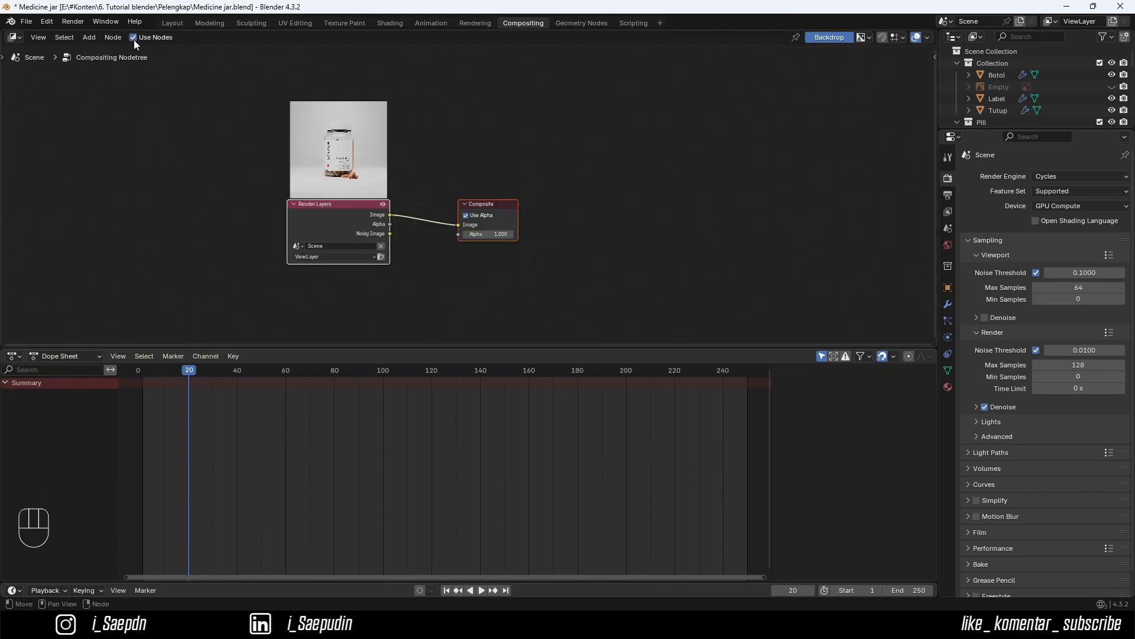
- Move the Composite node farther from the Render Layers node to make room between them
{"action": "scroll", "coordinate": [342, 179], "scroll_direction": "up", "scroll_amount": 2}
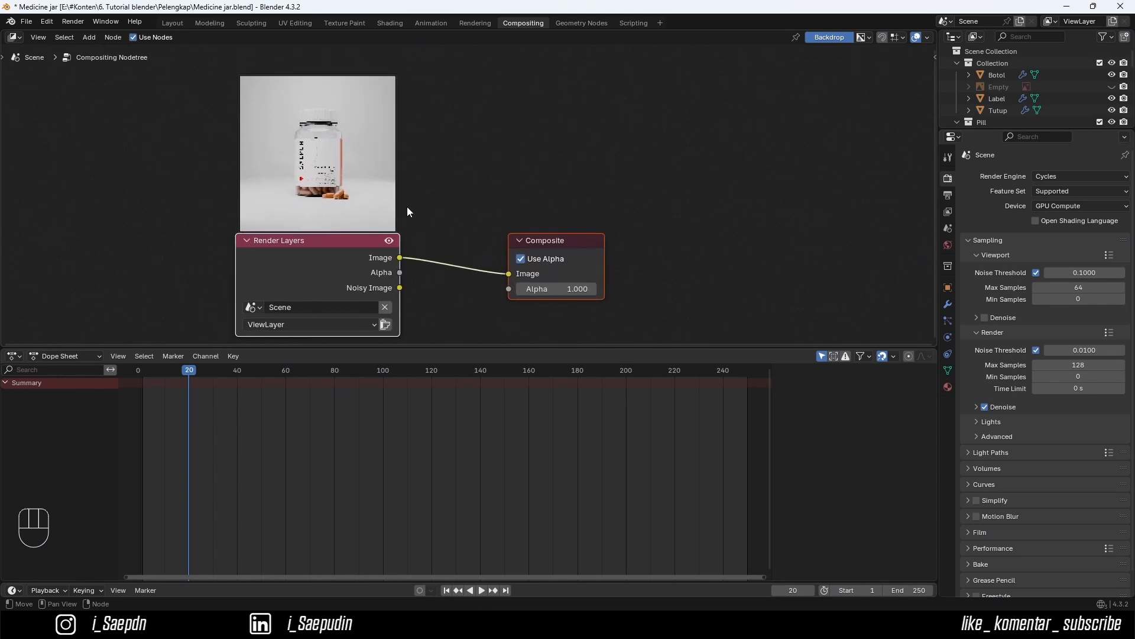
{"action": "left_click_drag", "start_coordinate": [515, 240], "coordinate": [685, 225]}
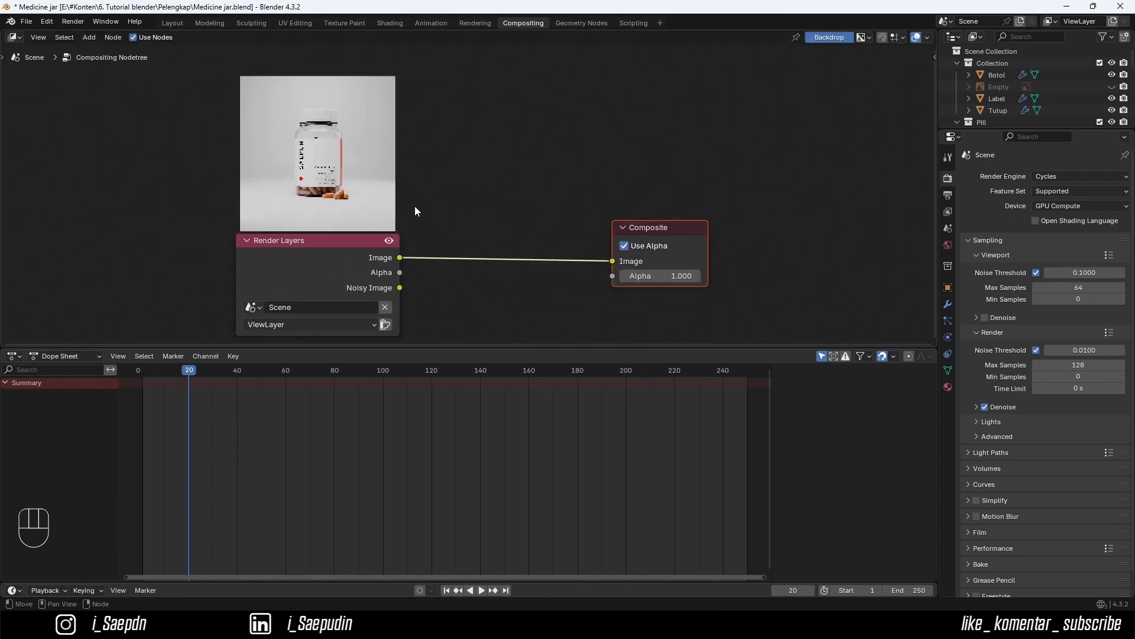
{"action": "scroll", "coordinate": [456, 209], "scroll_direction": "down", "scroll_amount": 1}
{"action": "middle_click_drag", "start_coordinate": [456, 199], "coordinate": [431, 164]}
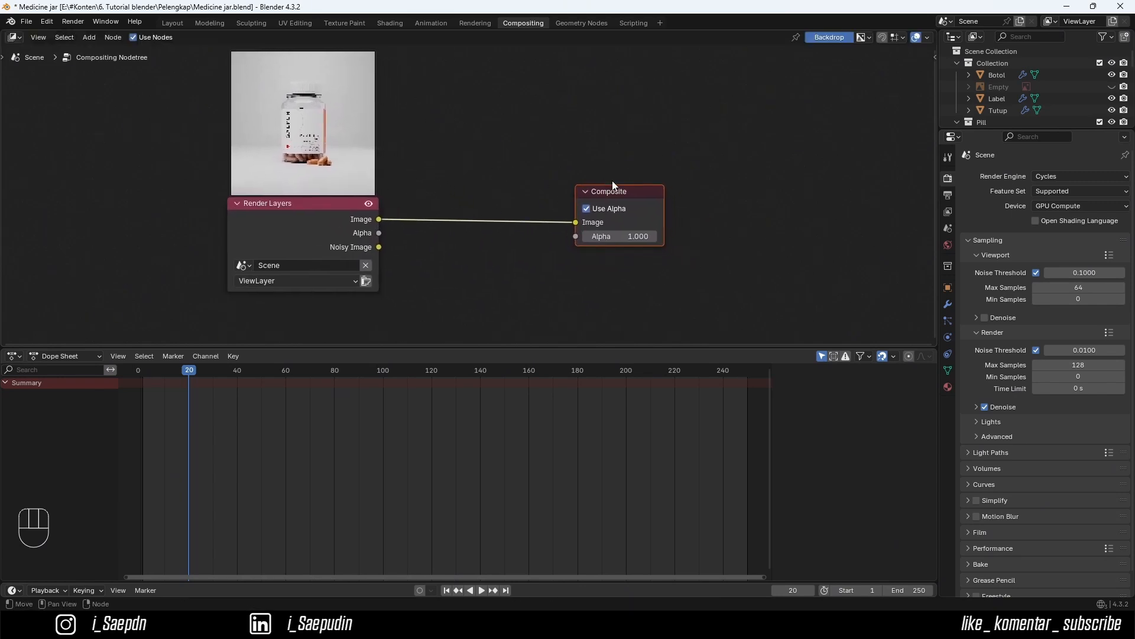
{"action": "left_click_drag", "start_coordinate": [650, 191], "coordinate": [657, 187]}
- Enlarge the dope sheet area, change it to an Image Editor and display the Render Result in it
{"action": "left_click_drag", "start_coordinate": [482, 346], "coordinate": [481, 324]}
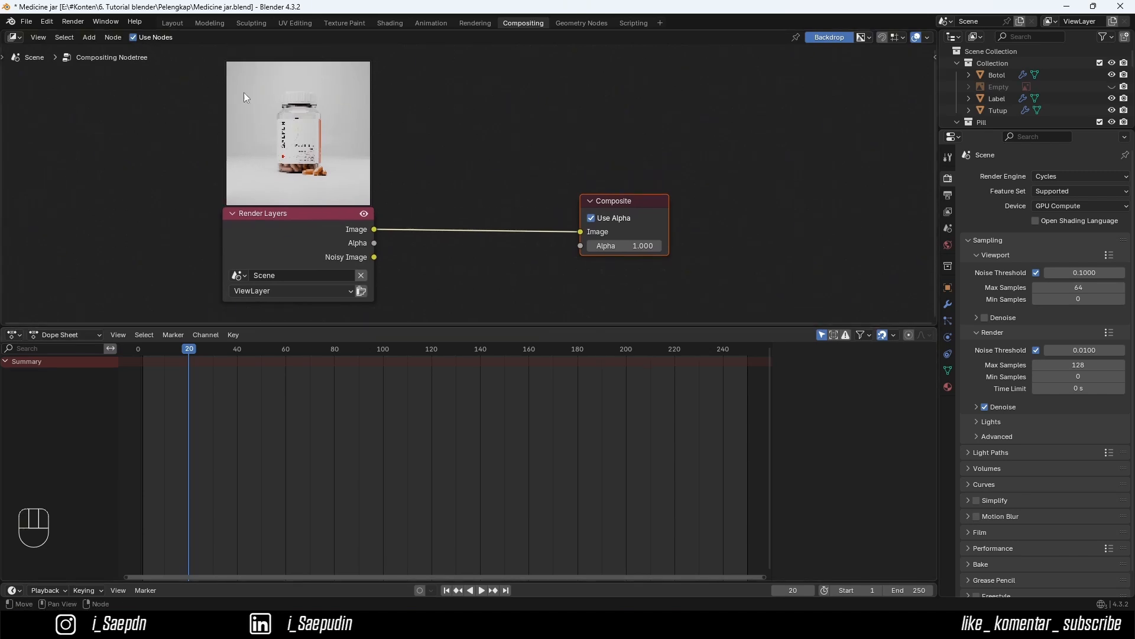
{"action": "left_click", "coordinate": [14, 335]}
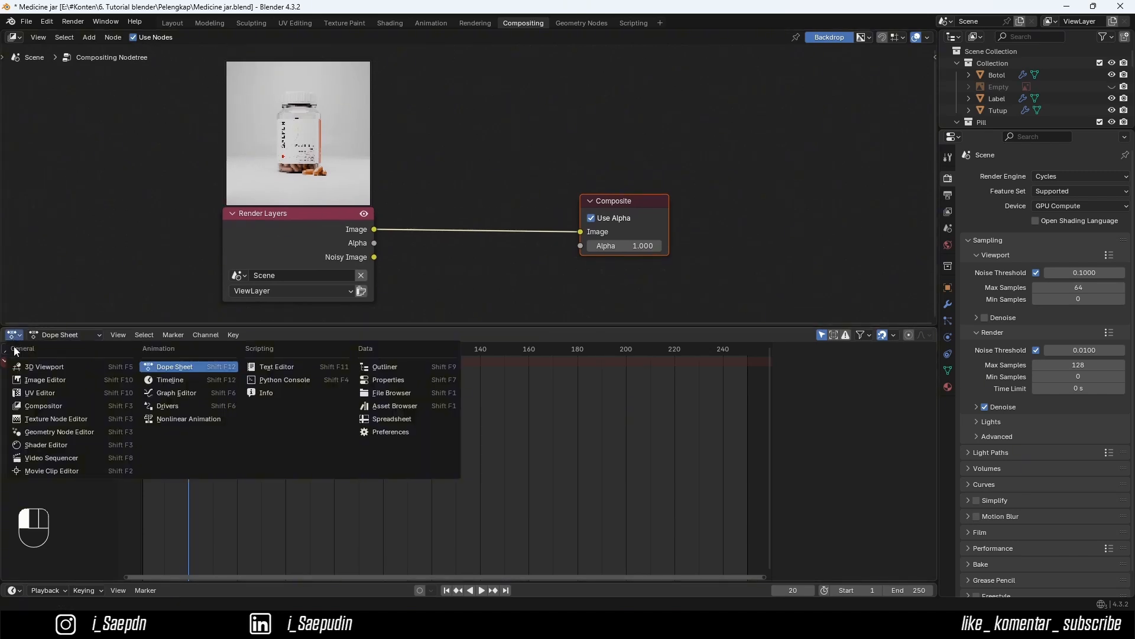
{"action": "left_click", "coordinate": [36, 382]}
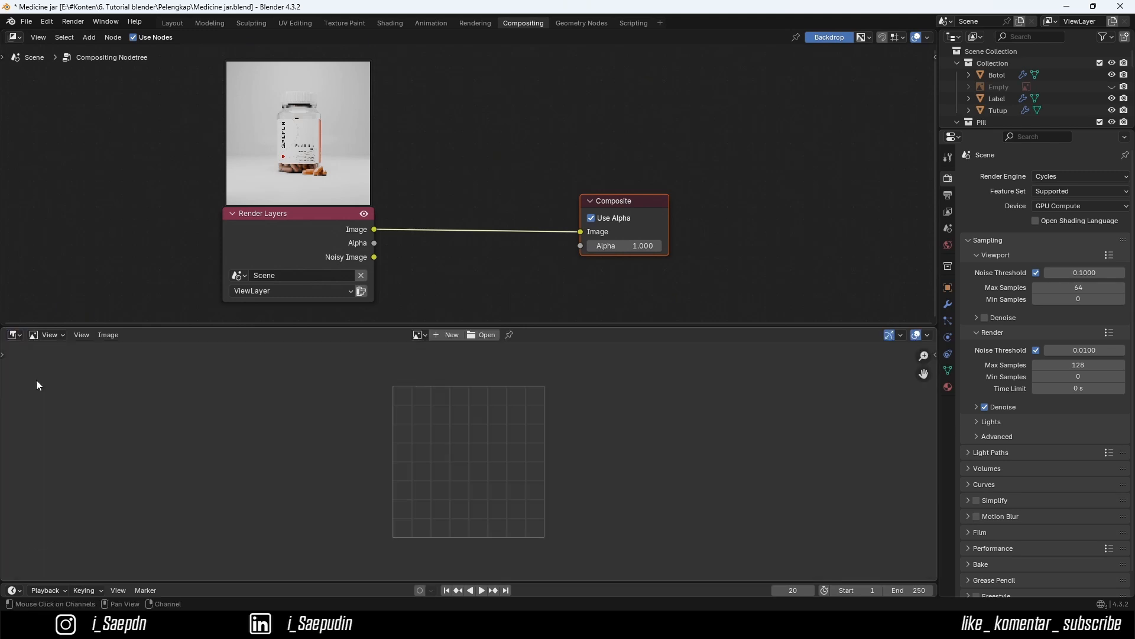
{"action": "left_click", "coordinate": [421, 335]}
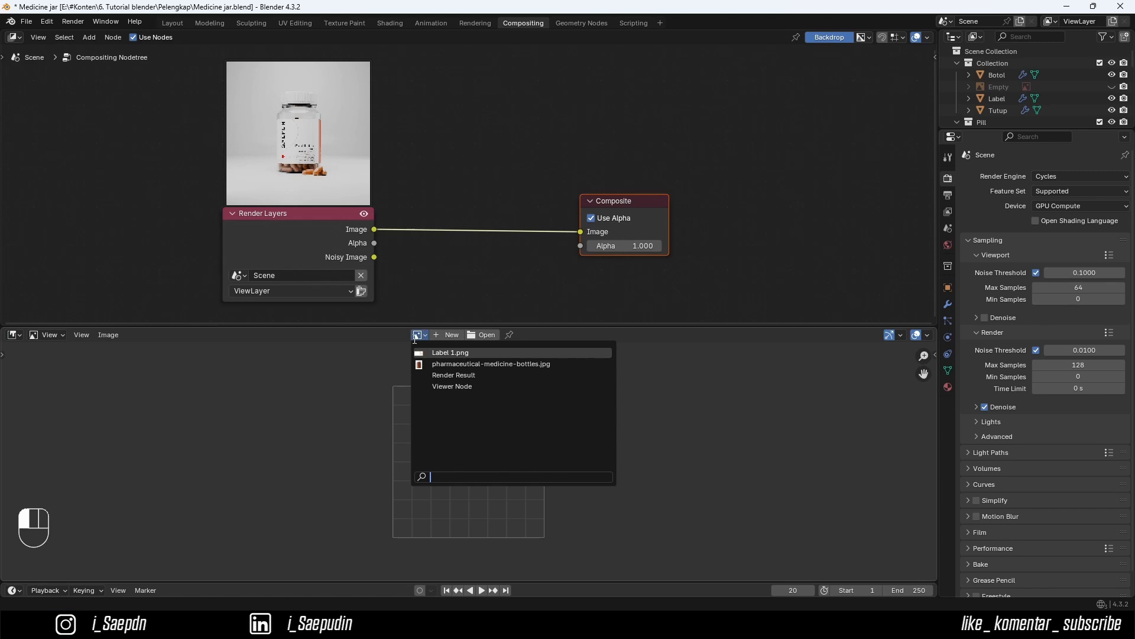
{"action": "left_click", "coordinate": [443, 375]}
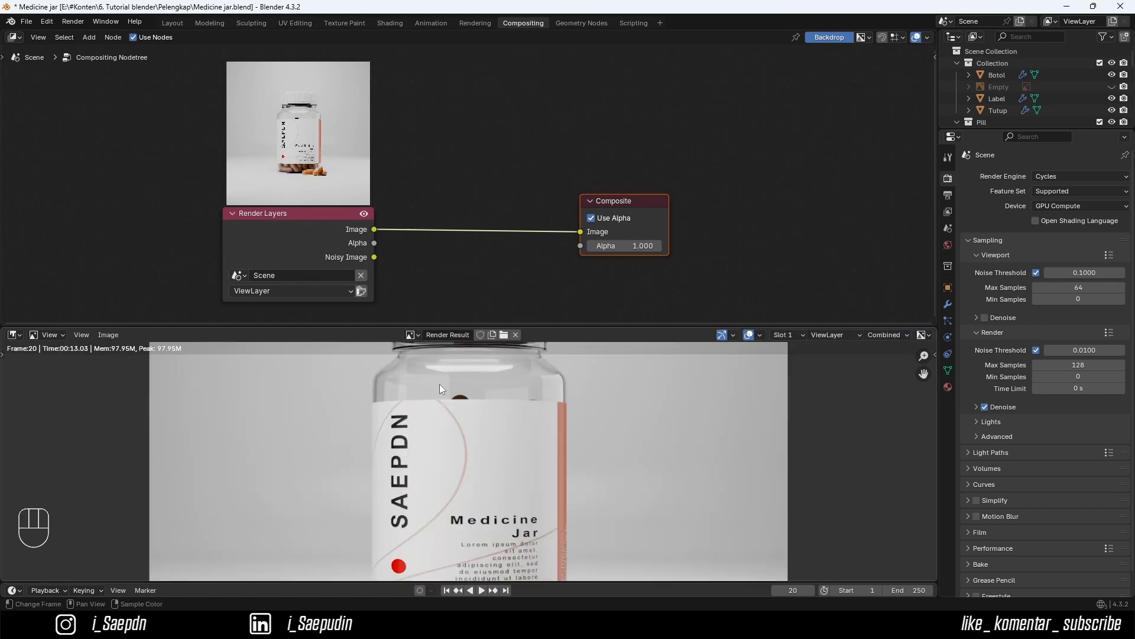
{"action": "scroll", "coordinate": [440, 389], "scroll_direction": "down", "scroll_amount": 3}
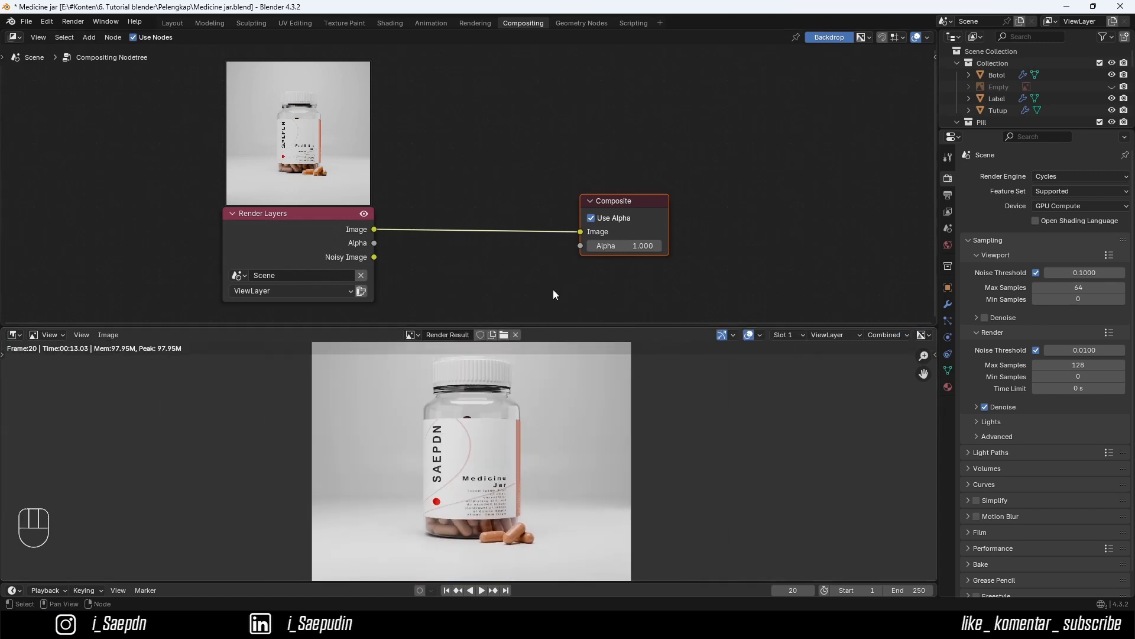
- Move the Composite node farther away and insert a Color Balance node on the link between Render Layers and Composite
{"action": "left_click", "coordinate": [632, 202]}
{"action": "left_click_drag", "start_coordinate": [623, 204], "coordinate": [684, 202]}
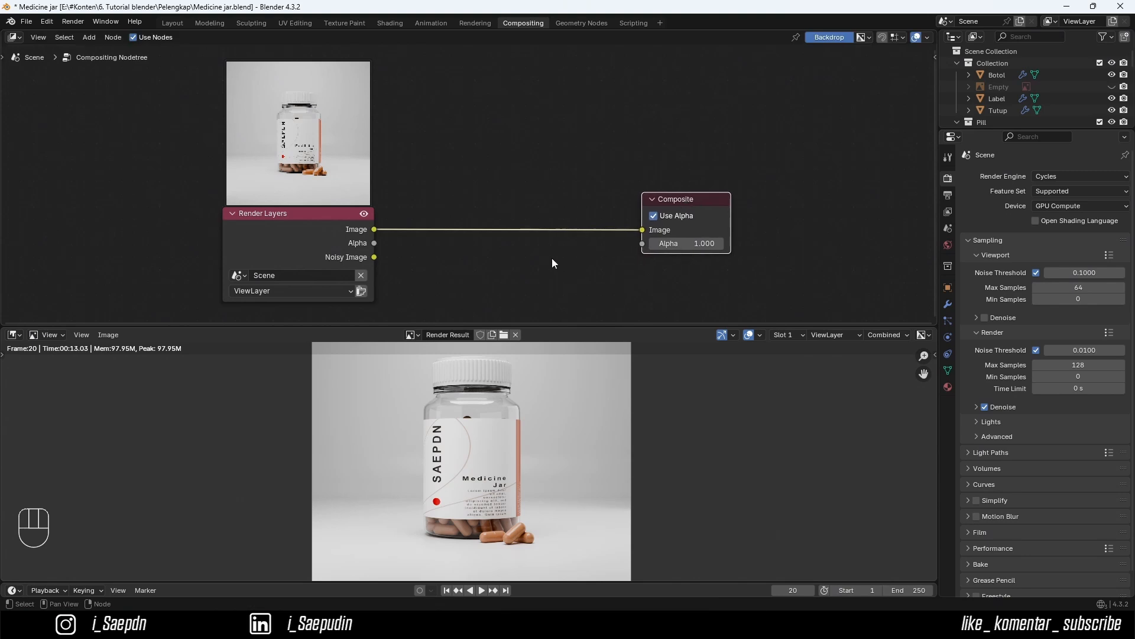
{"action": "left_click", "coordinate": [552, 259]}
{"action": "key", "text": "shift+a"}
{"action": "mouse_move", "coordinate": [552, 272]}
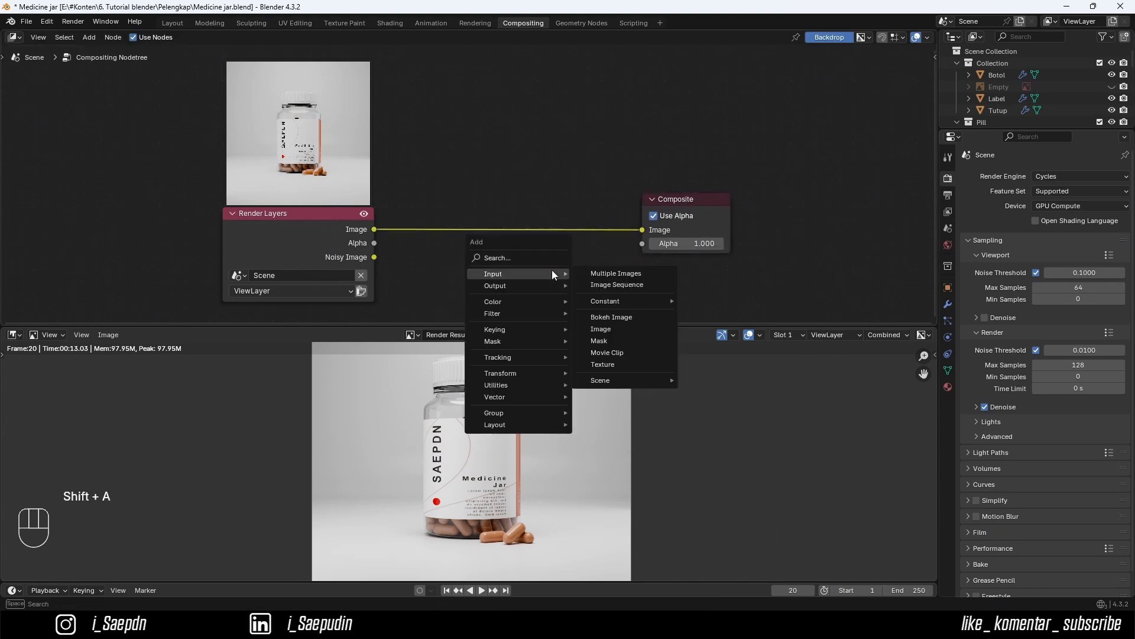
{"action": "type", "text": "colo"}
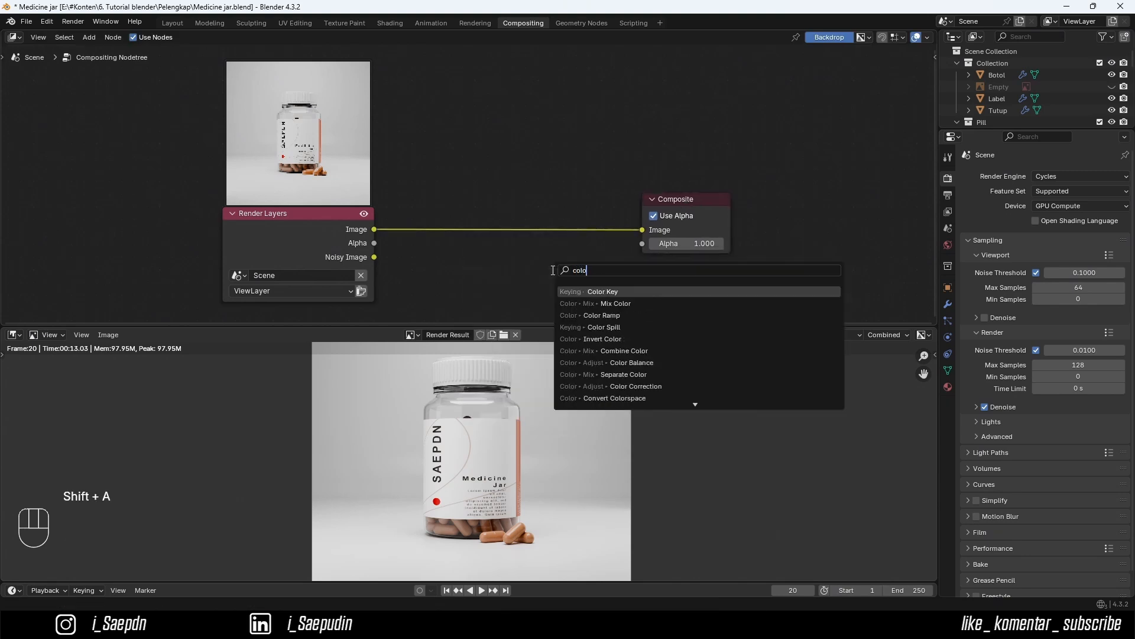
{"action": "left_click", "coordinate": [621, 363]}
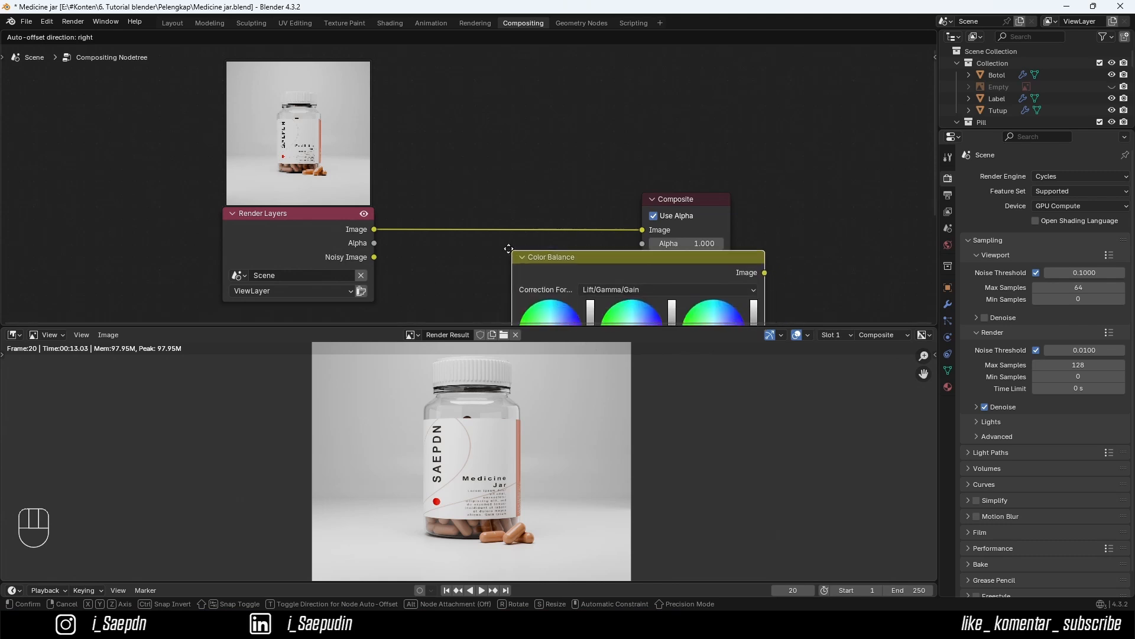
{"action": "left_click", "coordinate": [418, 144]}
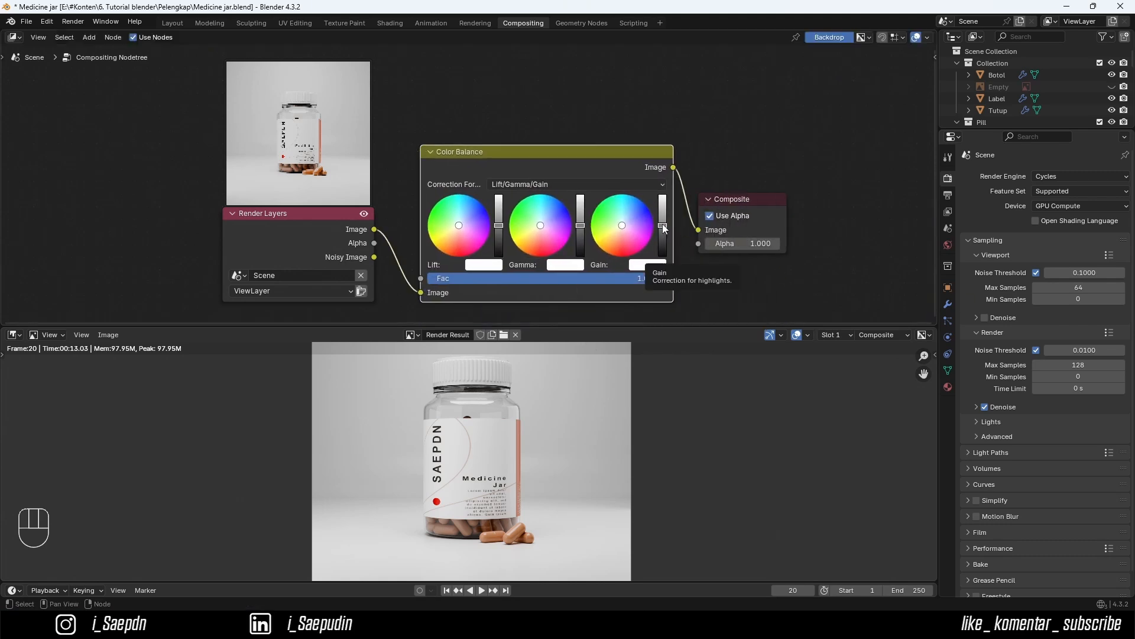
- Raise the Color Balance gain brightness, lower the gamma and slightly lower the lift, checking the effect on the render result
{"action": "left_click_drag", "start_coordinate": [663, 229], "coordinate": [663, 218], "text": "shift"}
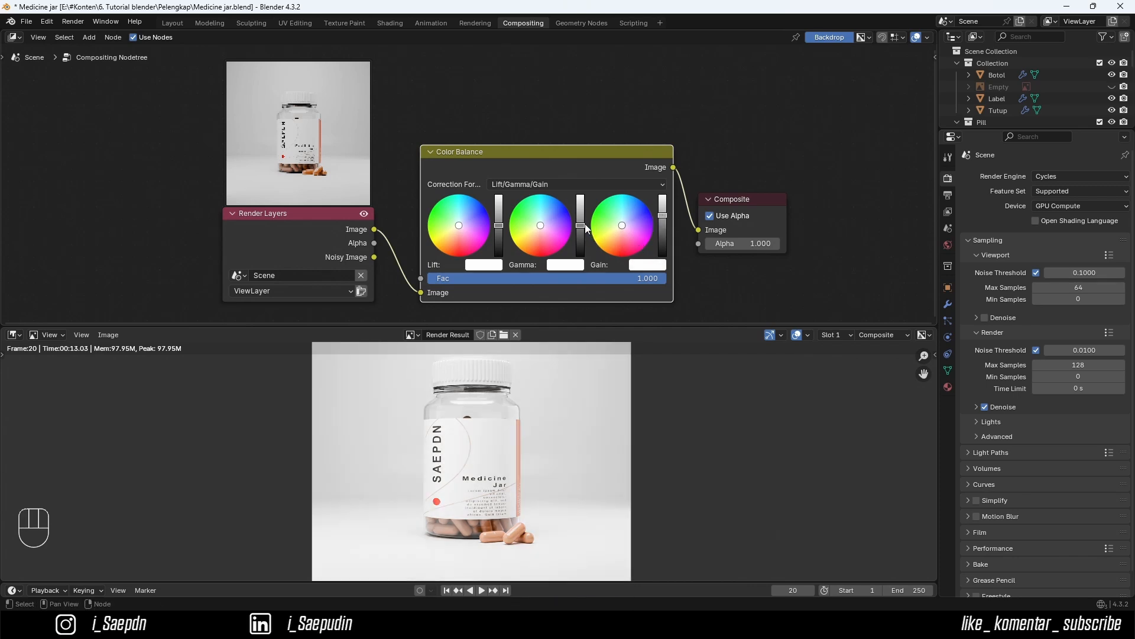
{"action": "left_click_drag", "start_coordinate": [581, 227], "coordinate": [580, 235], "text": "shift"}
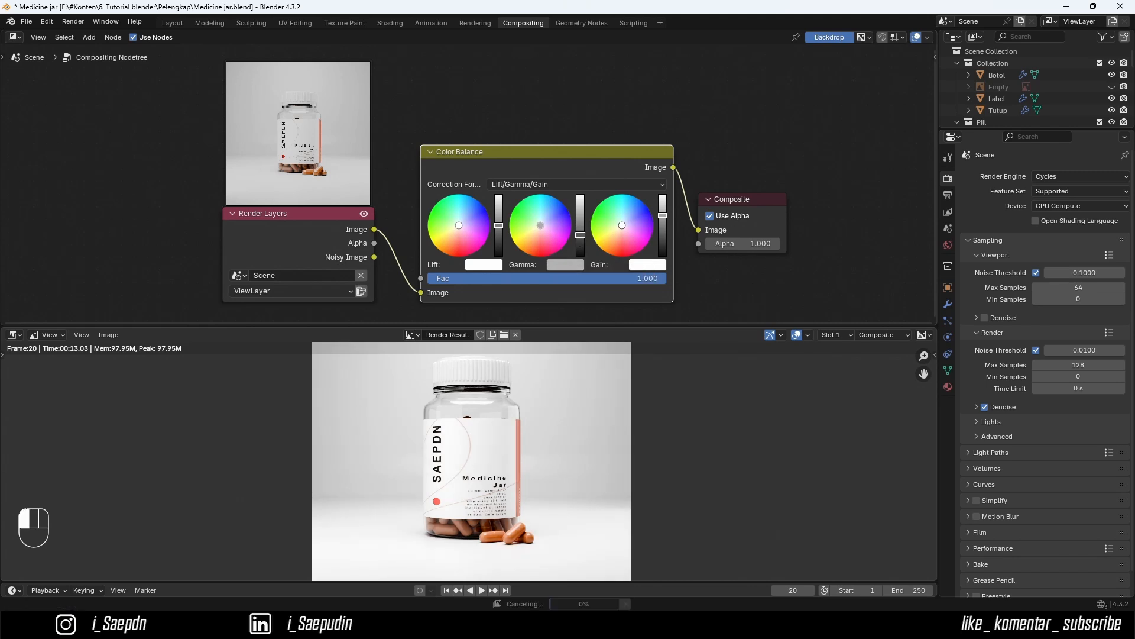
{"action": "left_click_drag", "start_coordinate": [498, 226], "coordinate": [496, 228]}
{"action": "scroll", "coordinate": [452, 492], "scroll_direction": "up", "scroll_amount": 1}
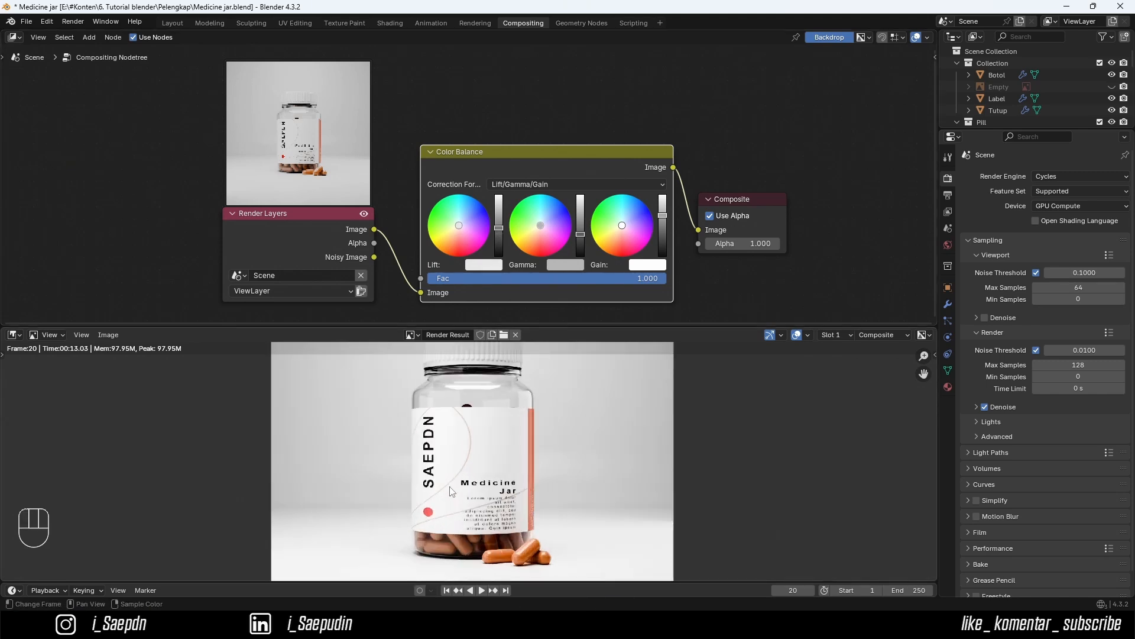
{"action": "scroll", "coordinate": [452, 491], "scroll_direction": "down", "scroll_amount": 2}
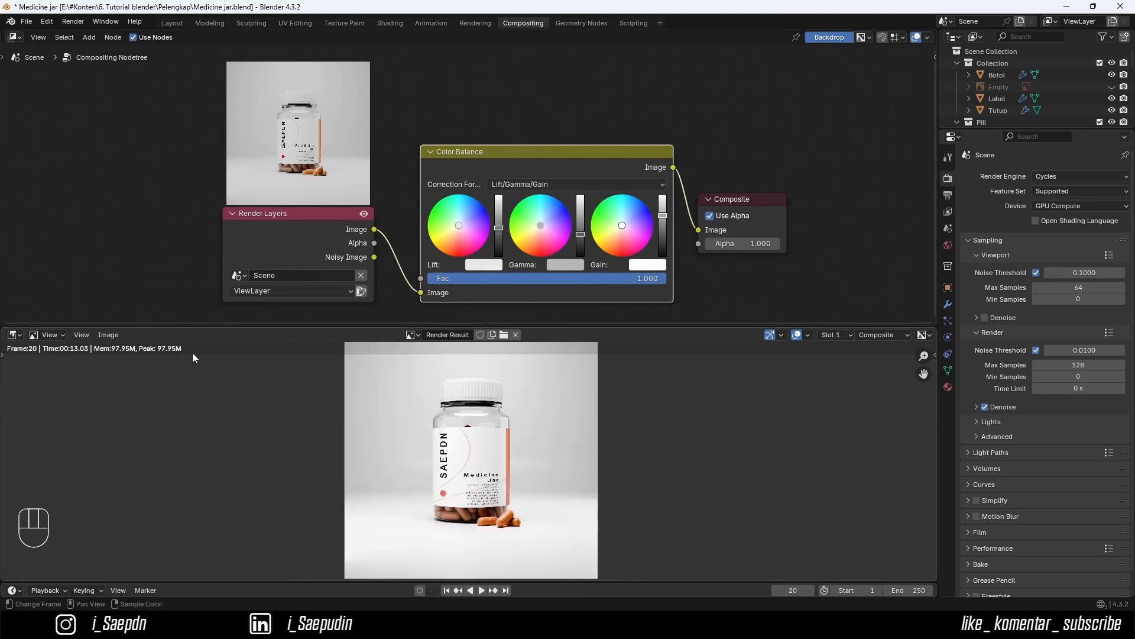
- Render the color-balanced still image and save it as Image 1.png in the Hasil Render folder
{"action": "left_click", "coordinate": [73, 21]}
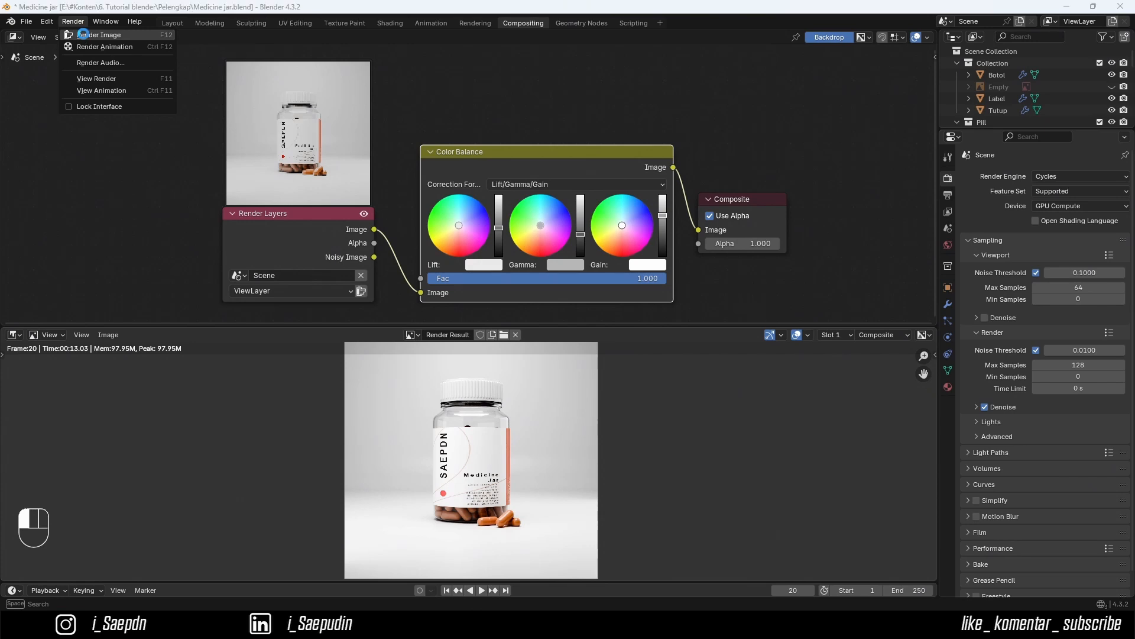
{"action": "left_click", "coordinate": [99, 35]}
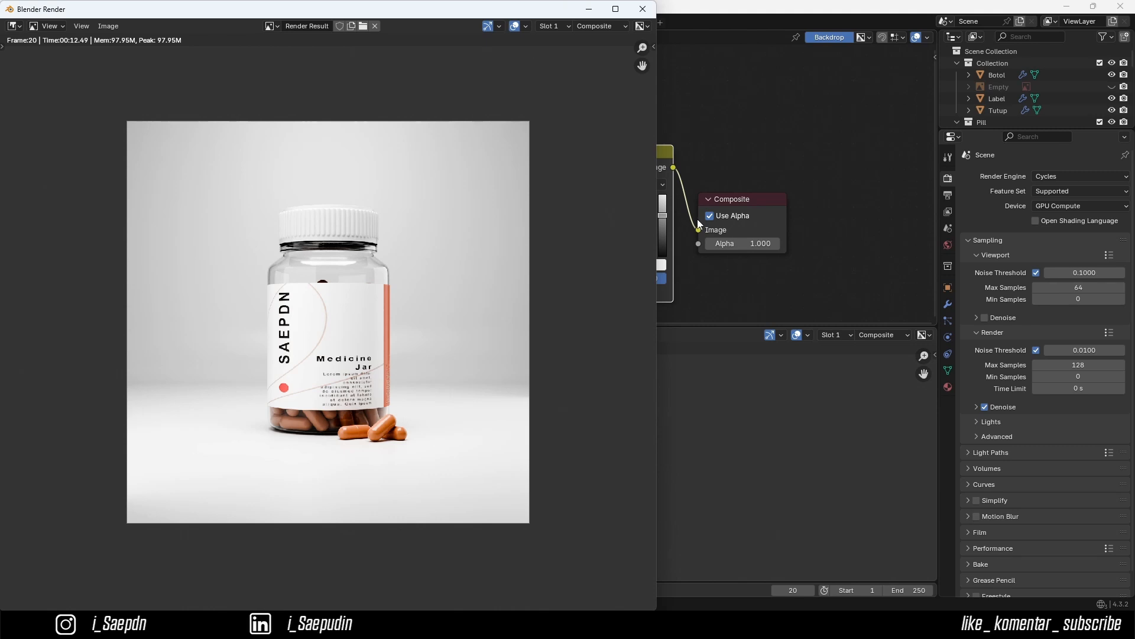
{"action": "left_click", "coordinate": [107, 26]}
{"action": "left_click", "coordinate": [121, 123]}
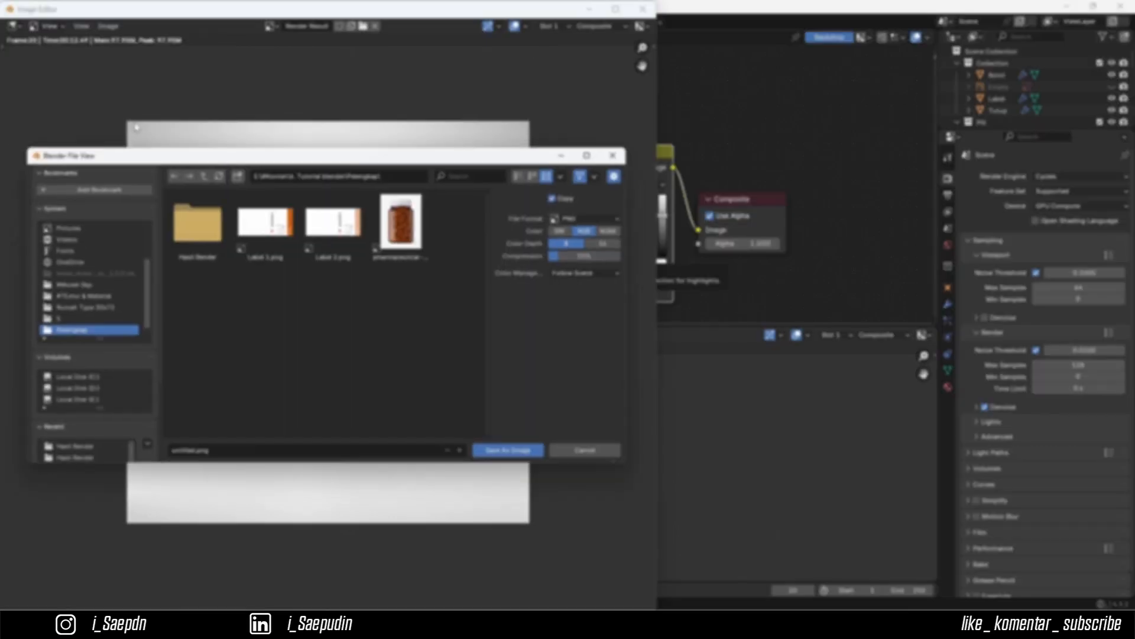
{"action": "left_click", "coordinate": [241, 458]}
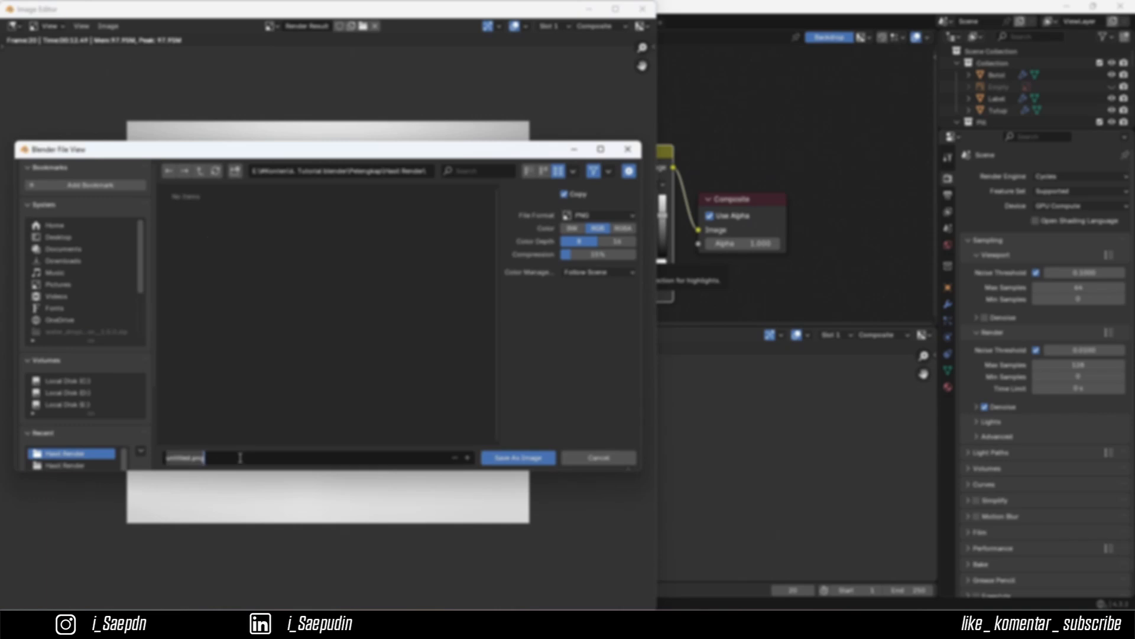
{"action": "type", "text": "Image 1"}
{"action": "left_click", "coordinate": [515, 458]}
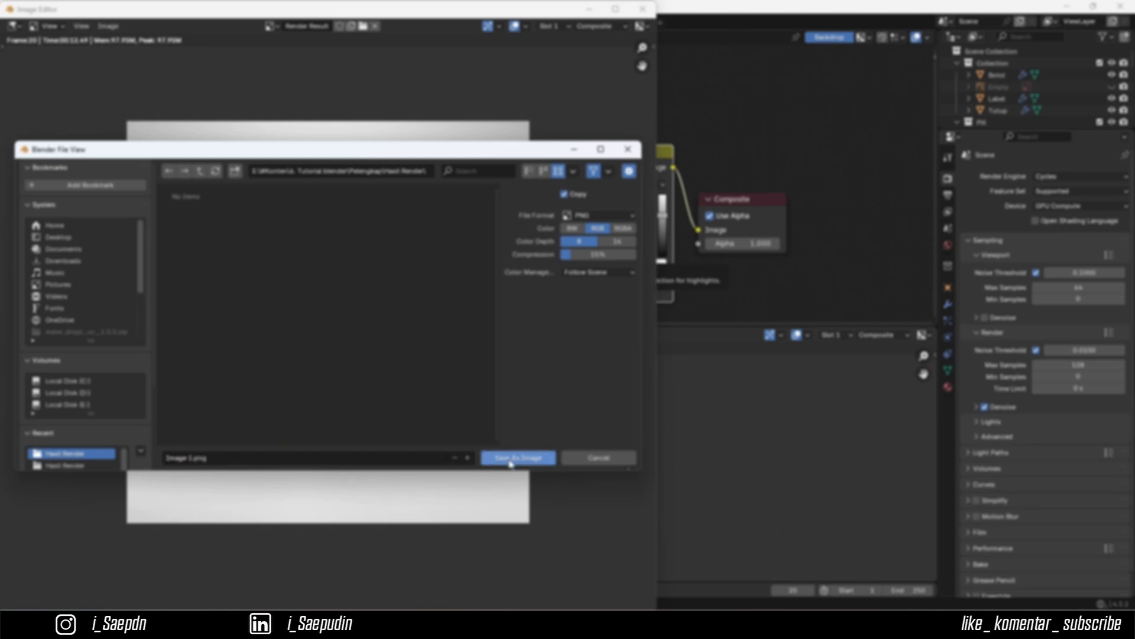
{"action": "left_click", "coordinate": [513, 459]}
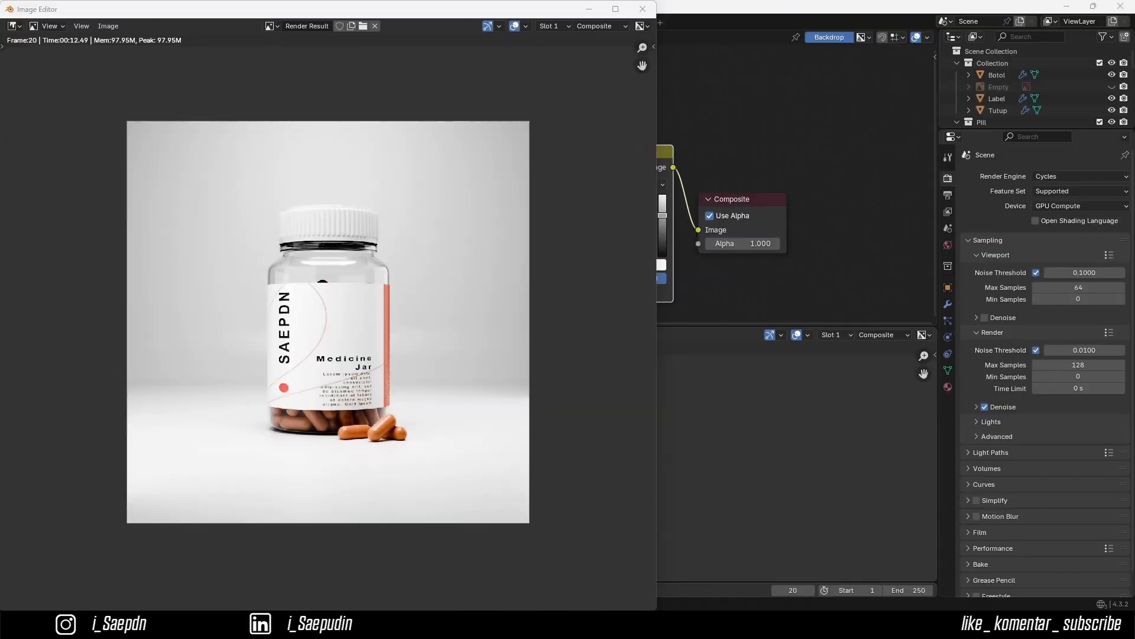